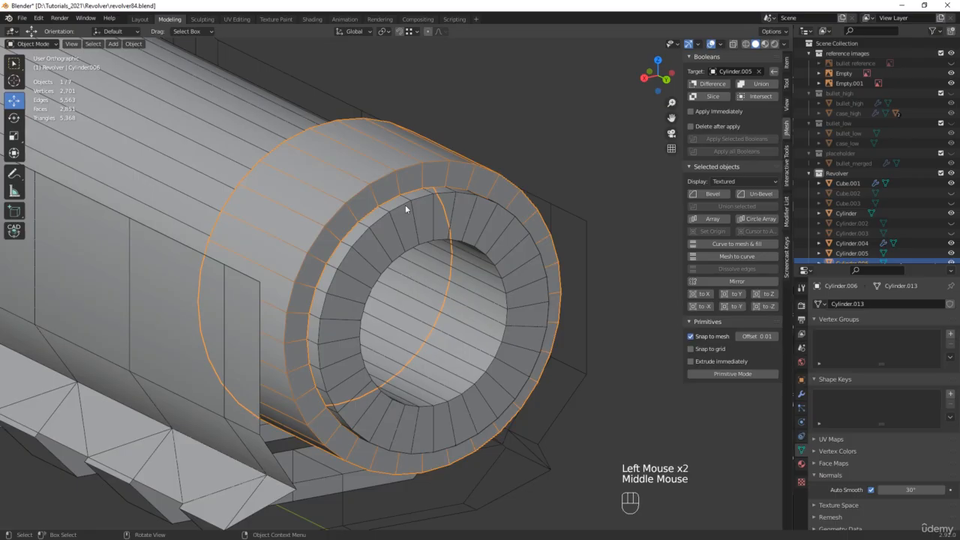
Select the full ring of front faces on the outer barrel sleeve in Edit Mode and view it from the back
key(Tab)
key(2)
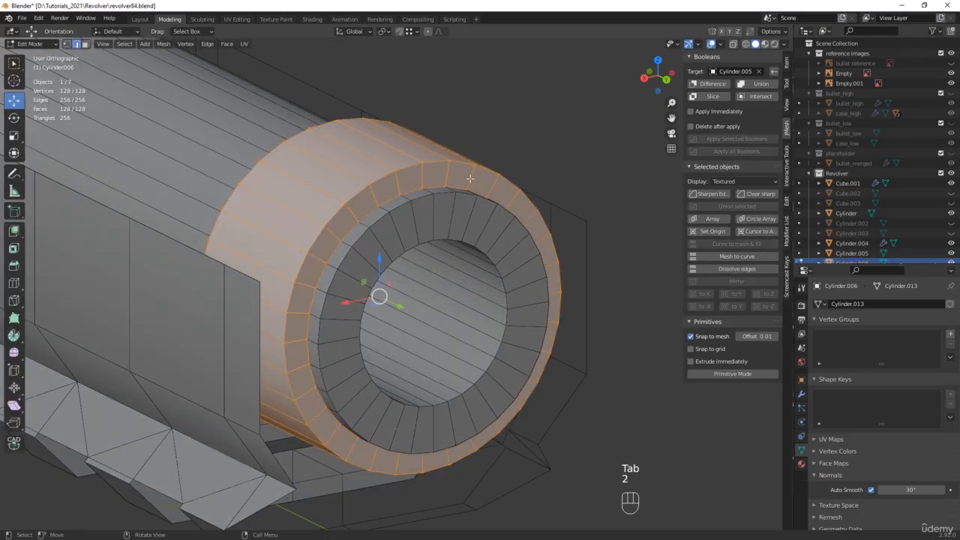
ctrl+alt+click(469, 181)
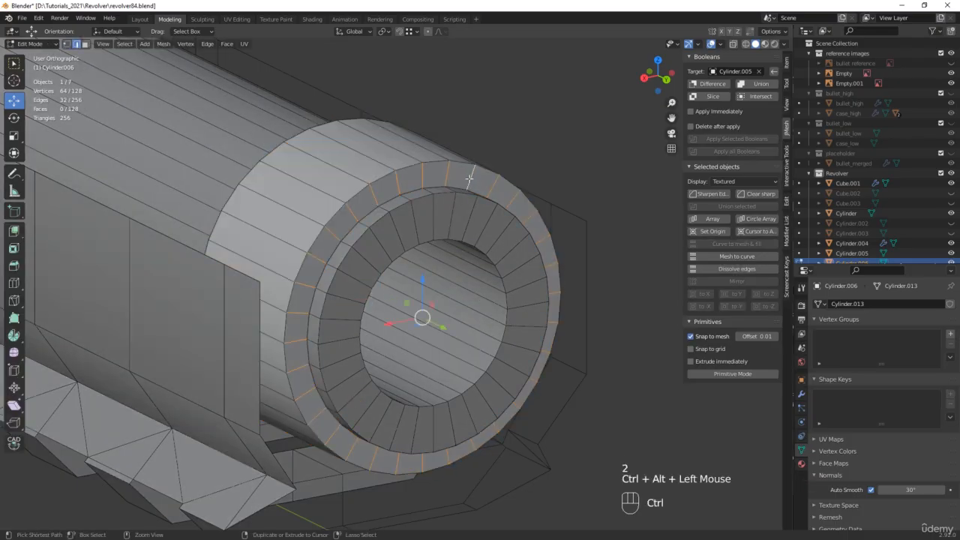
ctrl+click(86, 45)
middle_drag(409, 169, 361, 152)
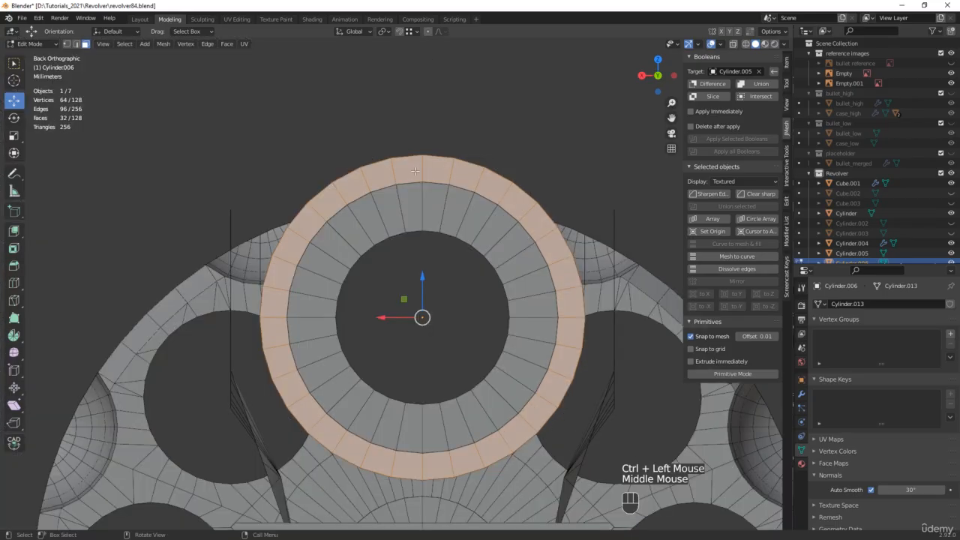
Deselect a pair of adjacent faces at each of the ring's four quarter points to leave gaps for the notches
shift+click(415, 168)
shift+click(443, 172)
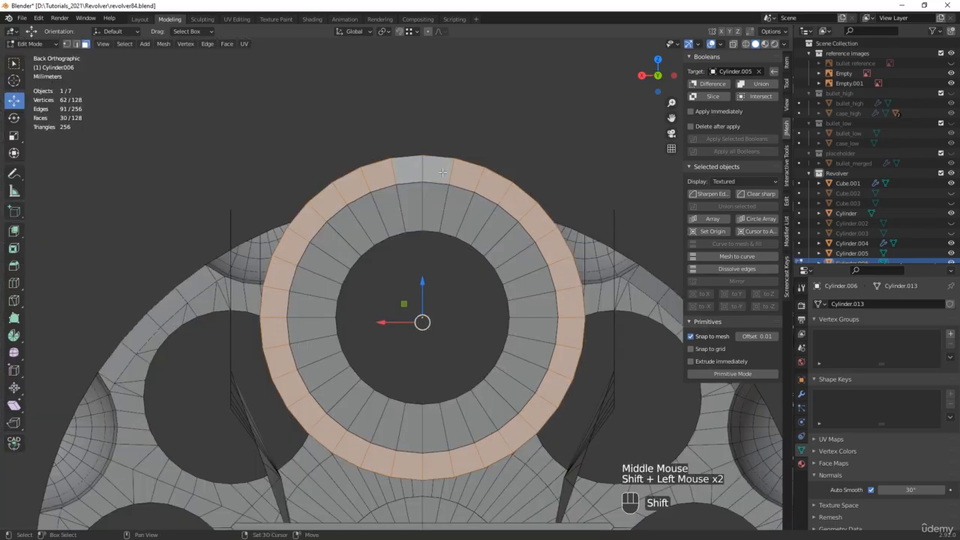
shift+click(575, 311)
shift+click(571, 330)
shift+click(408, 462)
shift+click(430, 458)
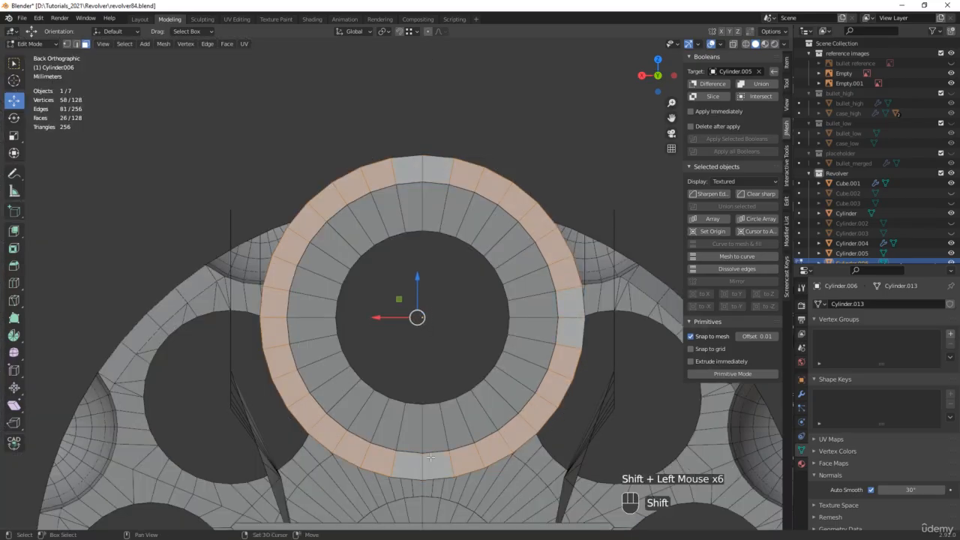
shift+click(267, 334)
Extrude the selected sleeve faces forward until roughly flush with the barrel's front end, and return to Object Mode
middle_drag(267, 333, 368, 240)
scroll(322, 299, up, 2)
scroll(368, 242, up, 1)
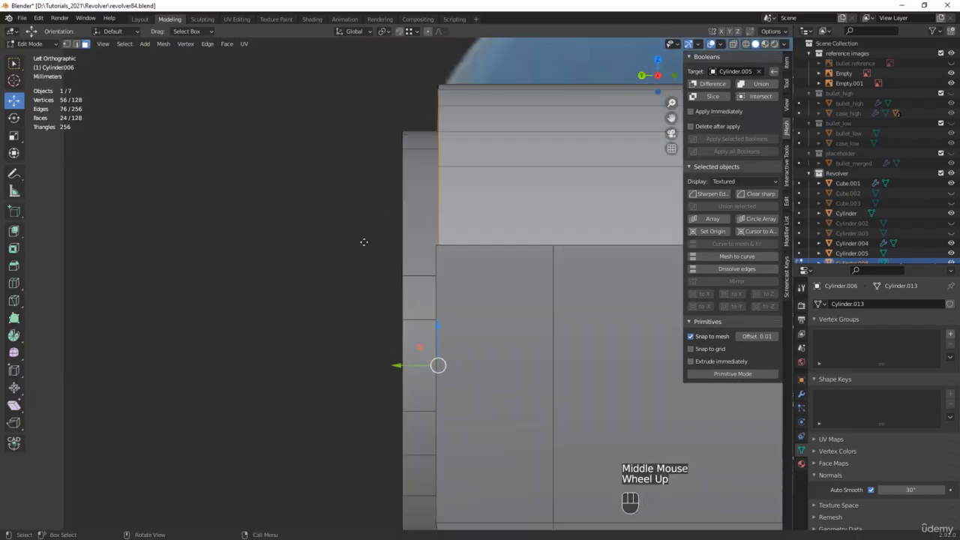
key(e)
click(332, 247)
scroll(332, 247, down, 2)
middle_drag(333, 247, 460, 238)
scroll(460, 238, down, 1)
key(Tab)
Subdivide the ring of radial edges on the inner barrel's front face with 2 cuts
click(451, 239)
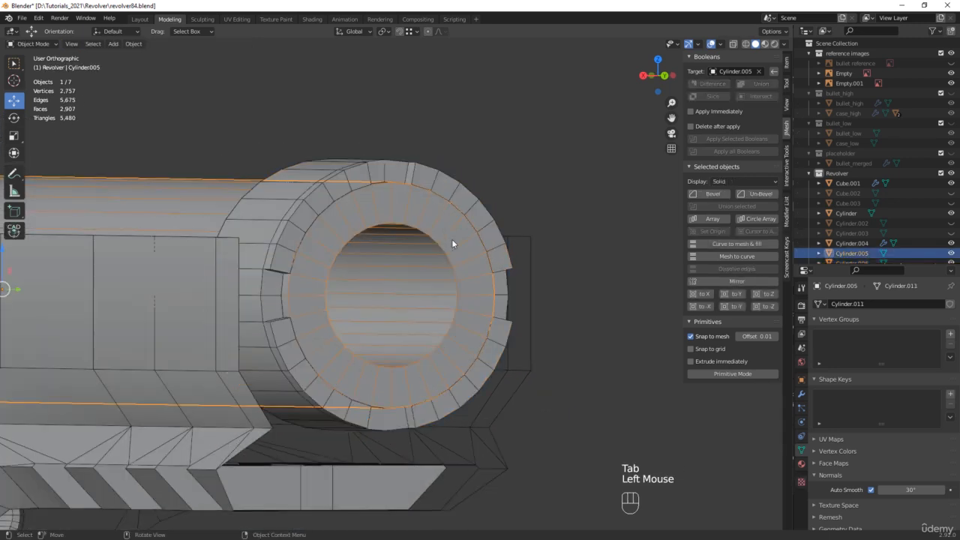
key(Tab)
key(2)
ctrl+alt+click(462, 246)
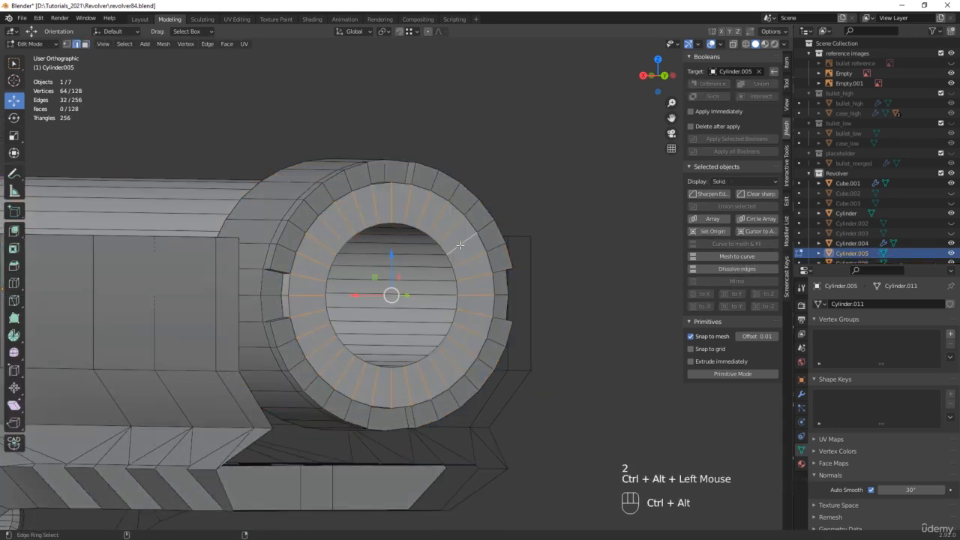
right_click(460, 245)
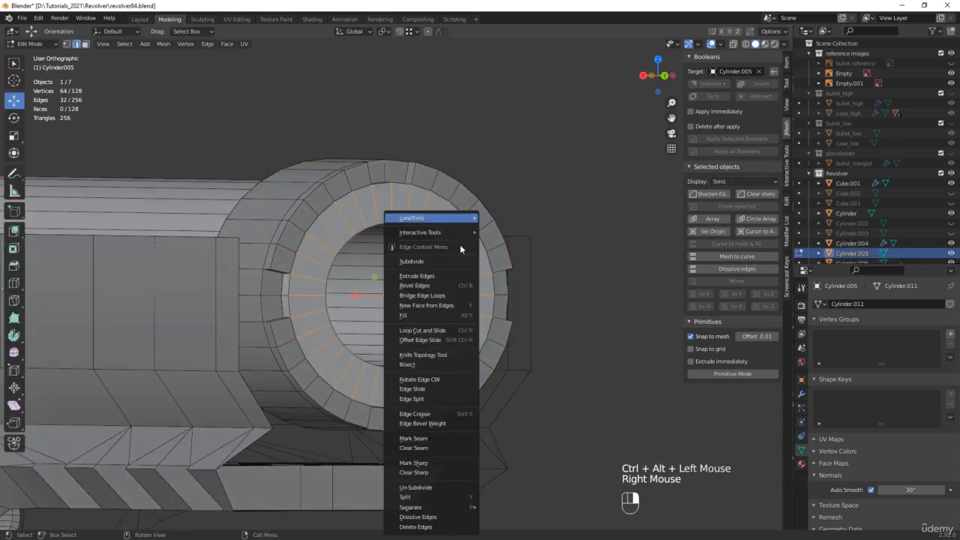
click(424, 260)
click(165, 452)
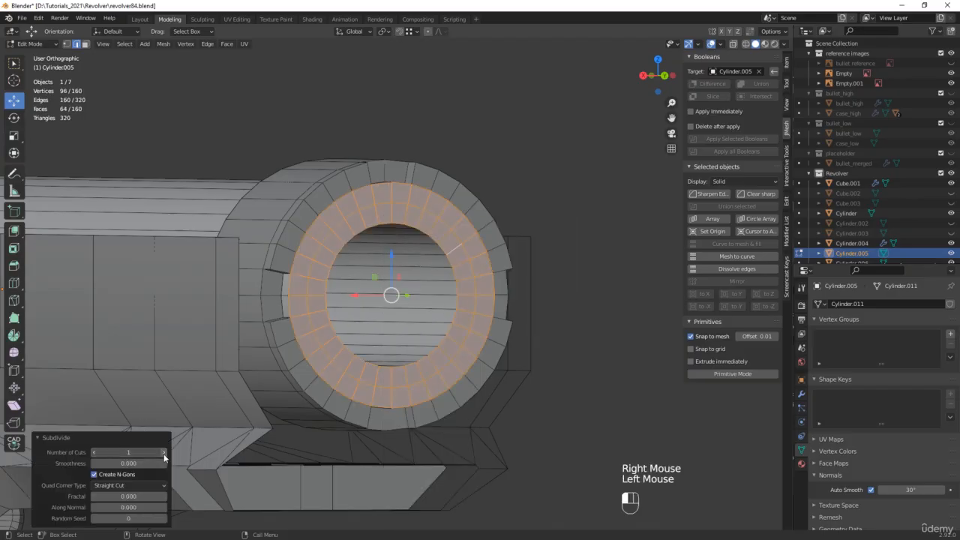
Select the innermost ring of faces on the barrel's front and check the barrel.jpg reference photo
middle_drag(530, 353, 420, 247)
scroll(405, 238, up, 3)
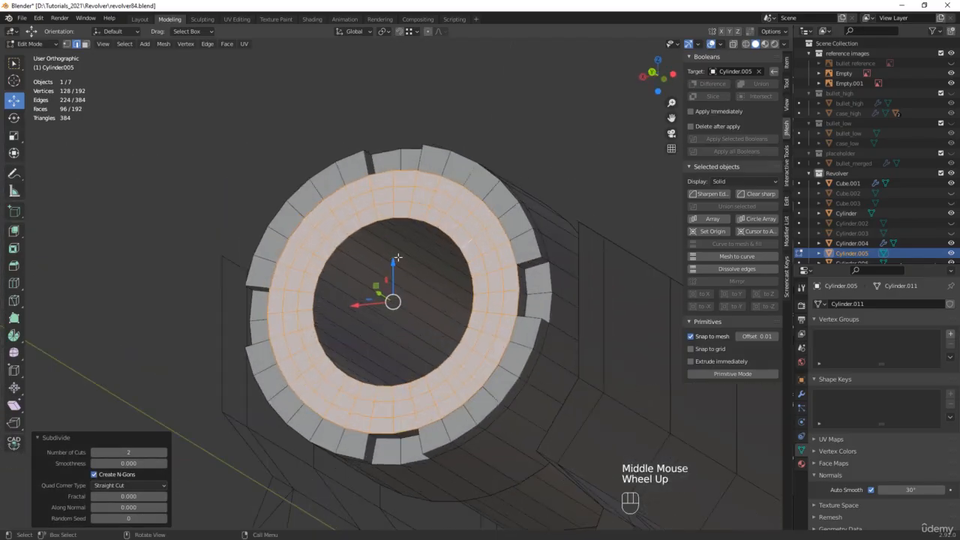
ctrl+alt+click(439, 194)
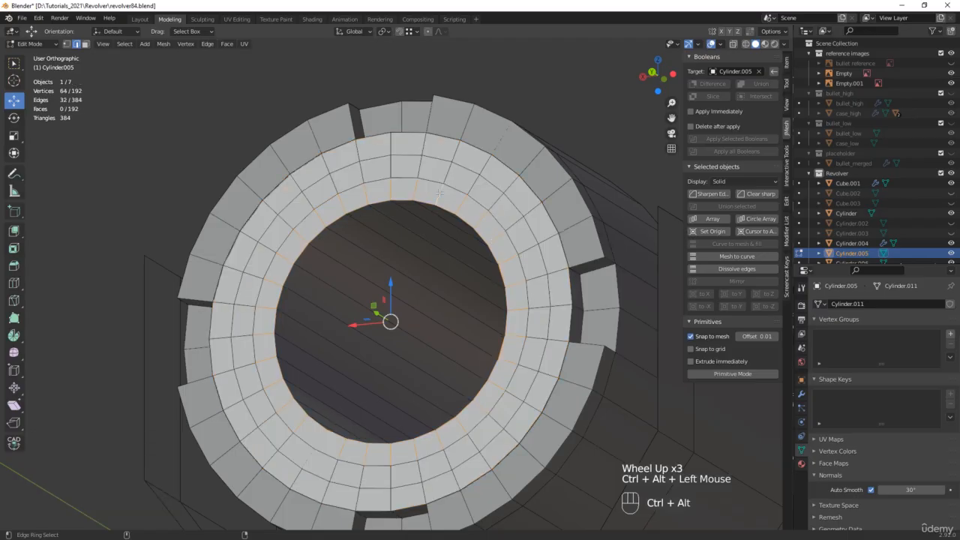
ctrl+click(86, 43)
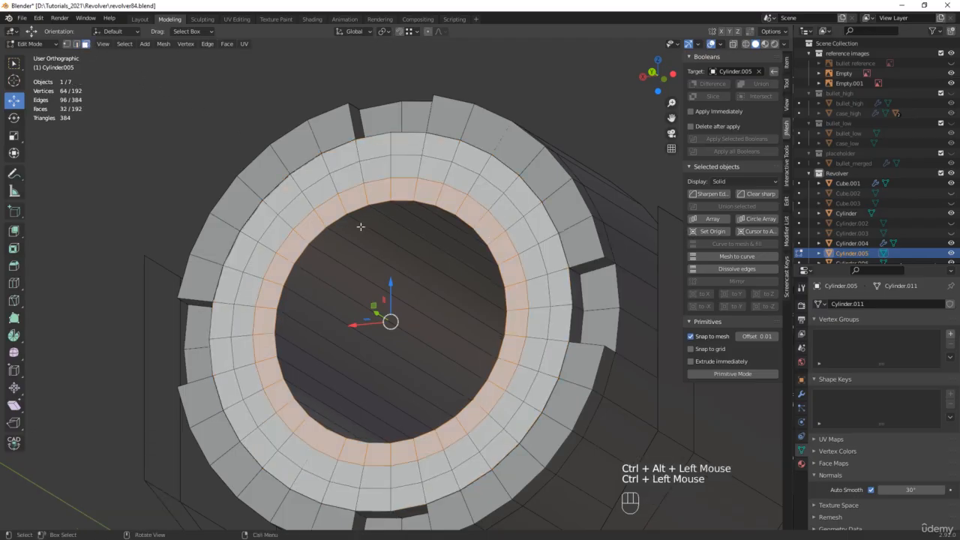
middle_drag(360, 222, 328, 252)
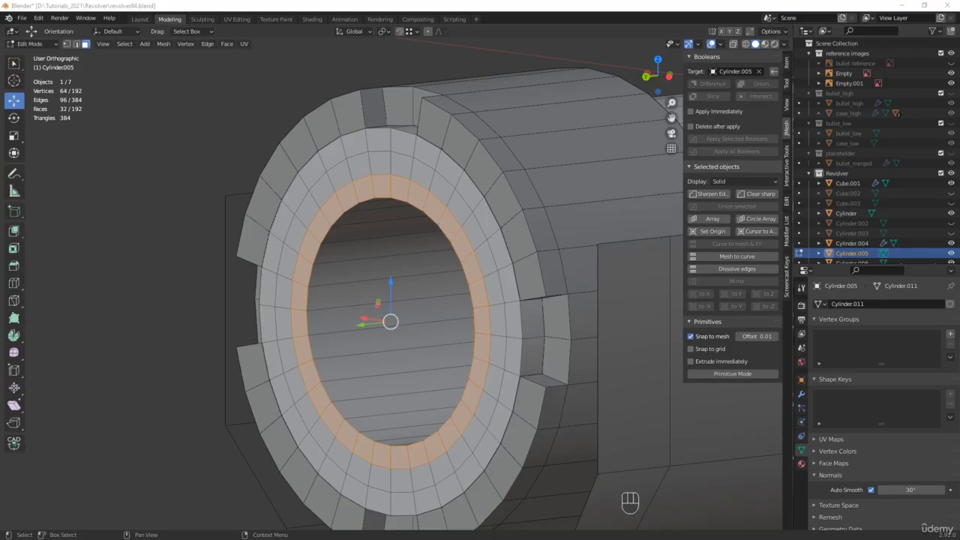
key(alt+Tab)
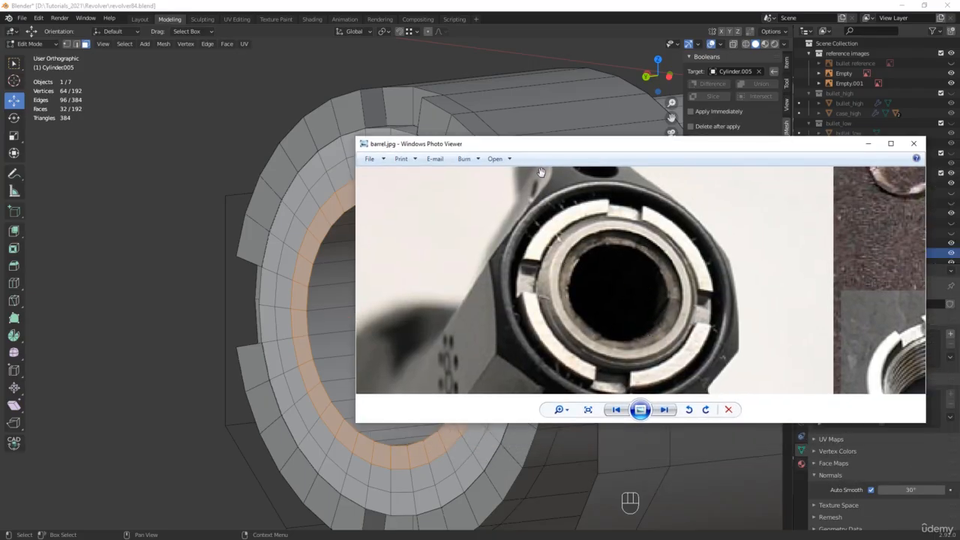
drag(571, 147, 959, 184)
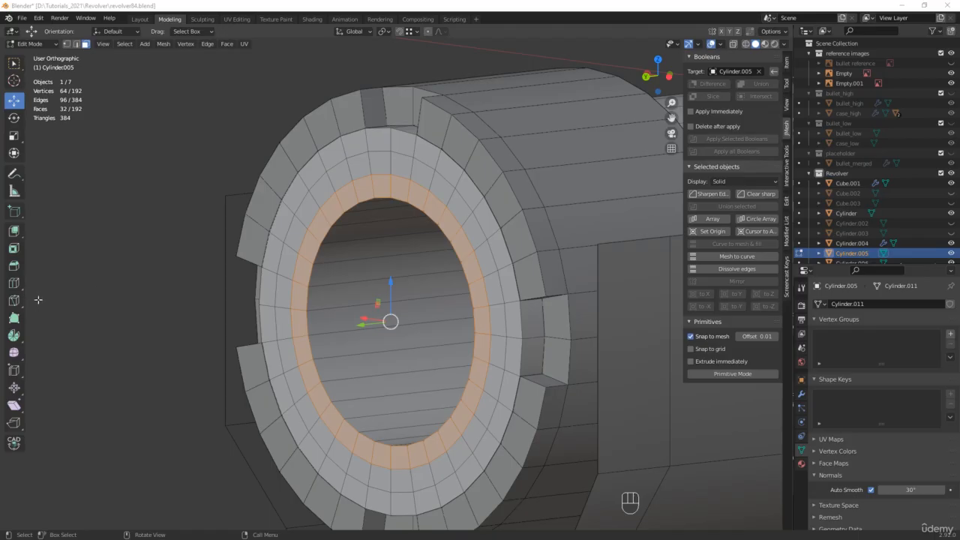
Try to push the innermost face ring about 1.28 mm into the barrel with Extrude Manifold, and undo it
click(16, 234)
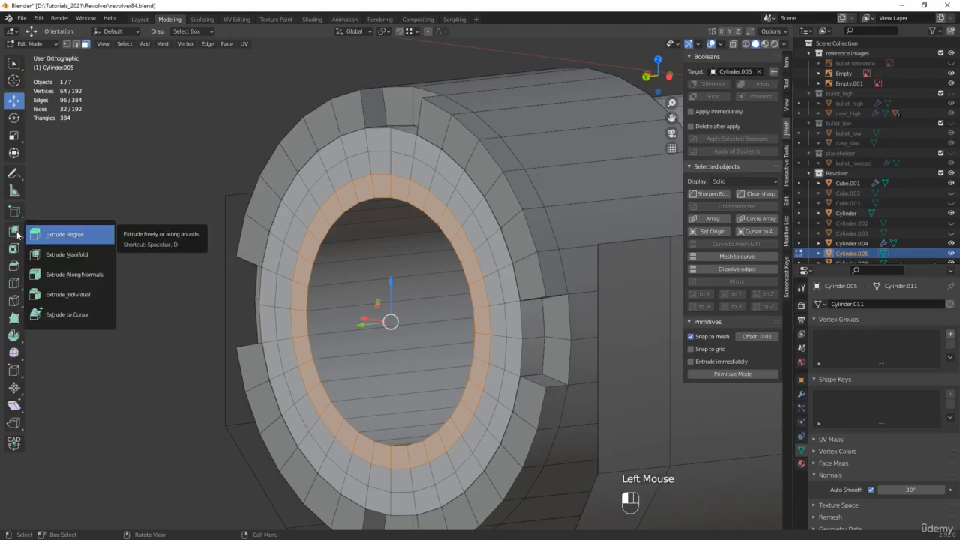
click(64, 253)
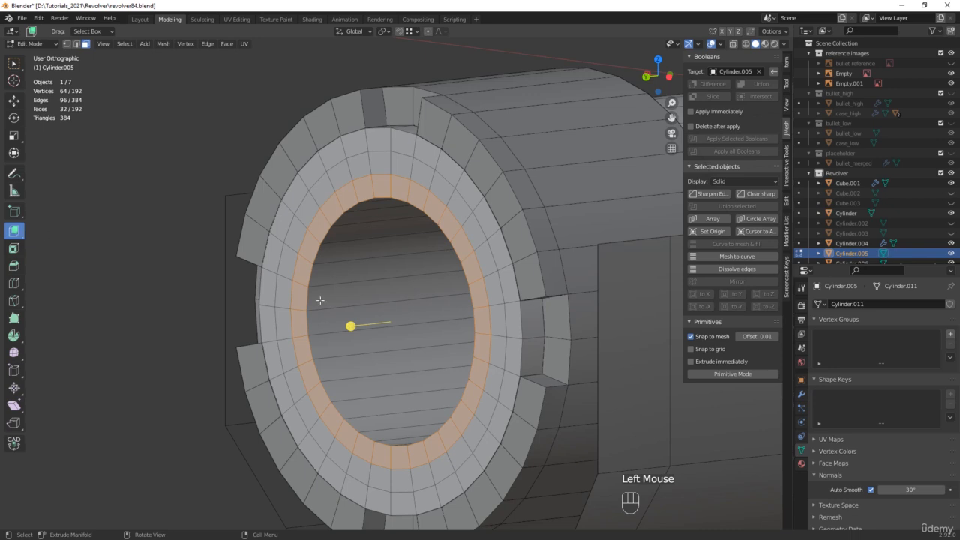
drag(352, 324, 384, 324)
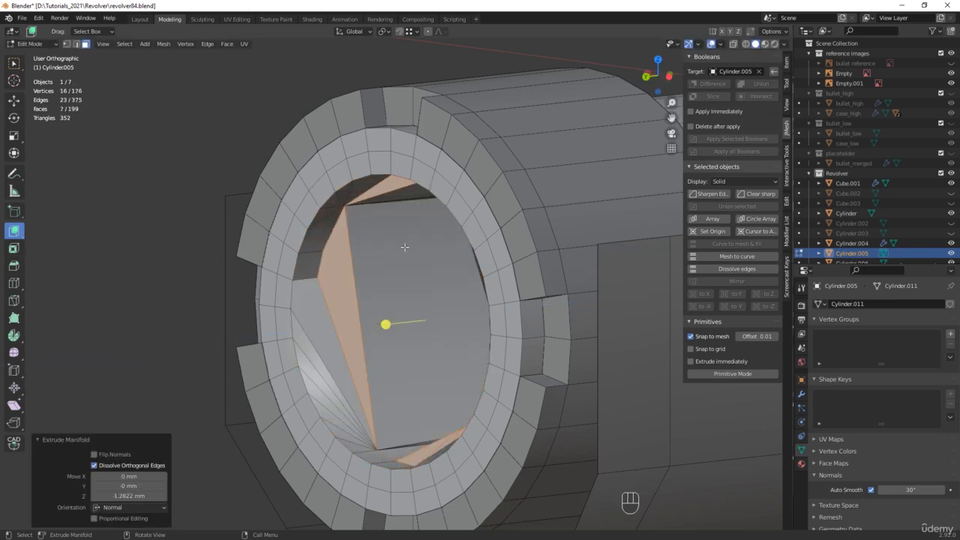
key(ctrl+z)
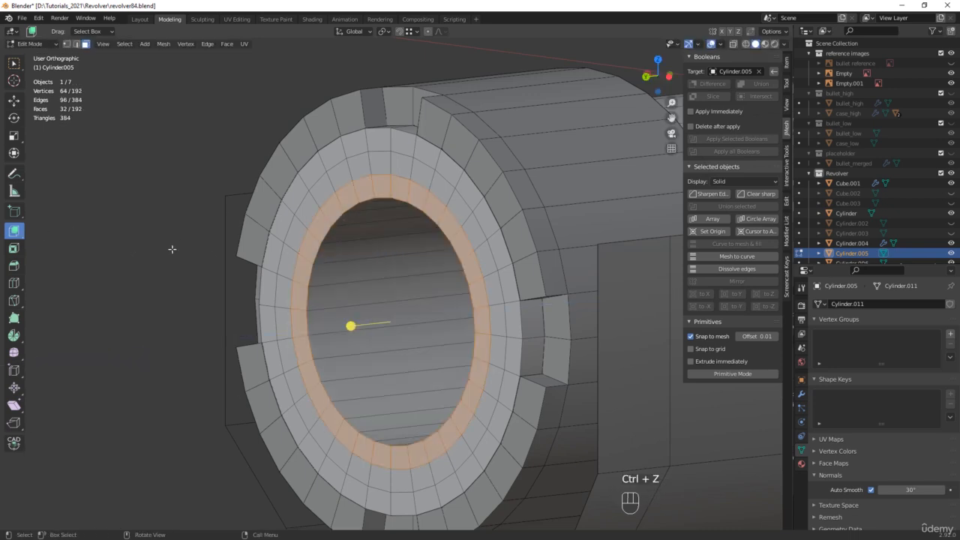
Extrude the innermost face ring about 0.55 mm into the barrel with Extrude Region
click(14, 235)
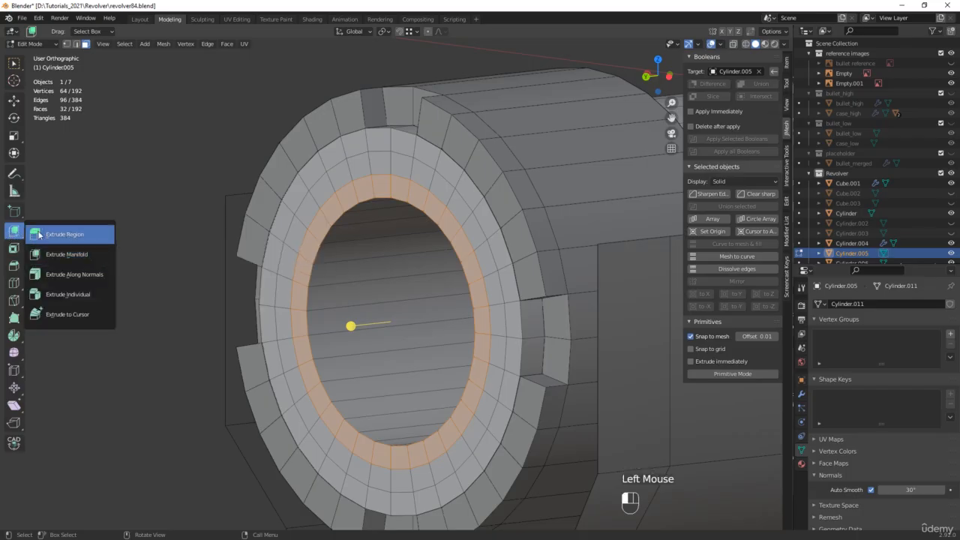
click(39, 235)
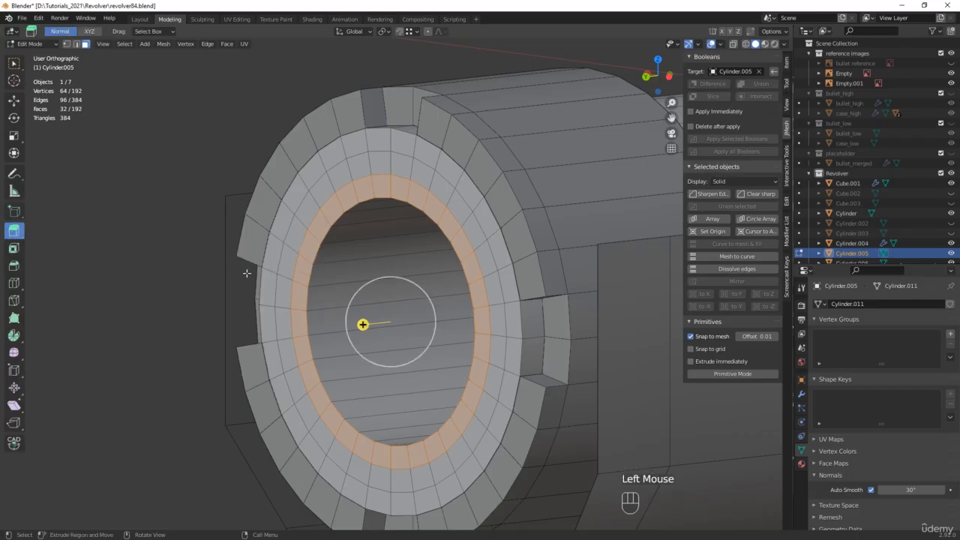
drag(275, 283, 285, 281)
middle_drag(286, 281, 407, 235)
scroll(382, 251, up, 2)
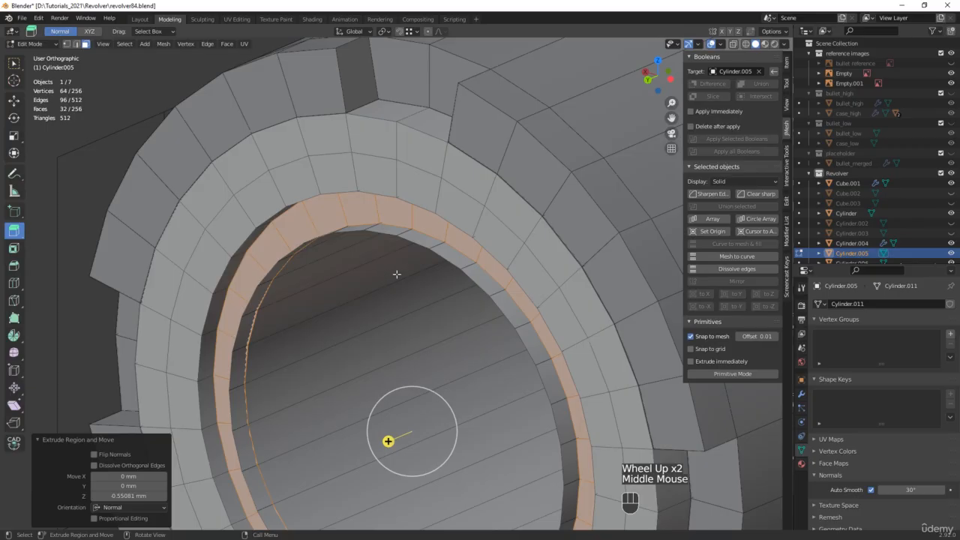
Dissolve the leftover edge loop around the inner rim of the recessed face ring
alt+click(413, 245)
alt+click(413, 244)
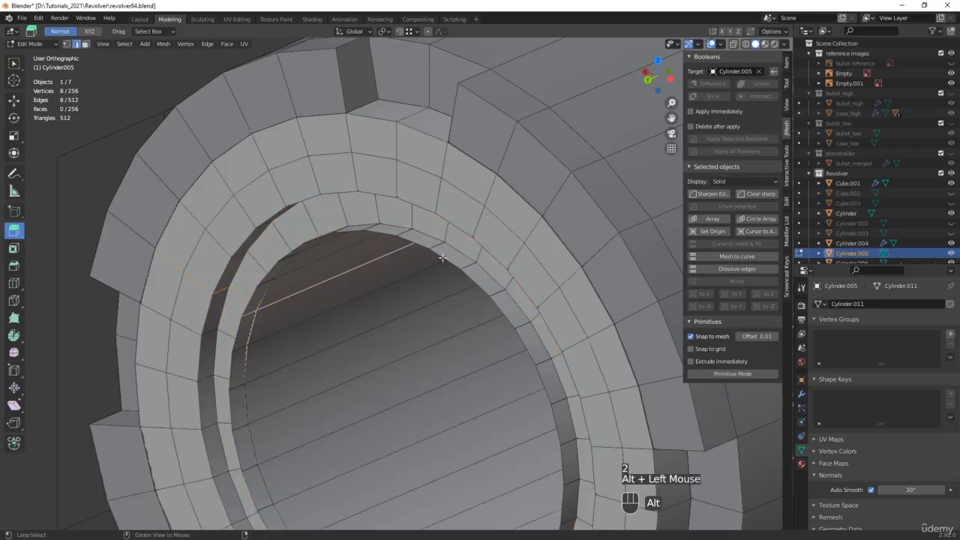
alt+click(443, 257)
key(x)
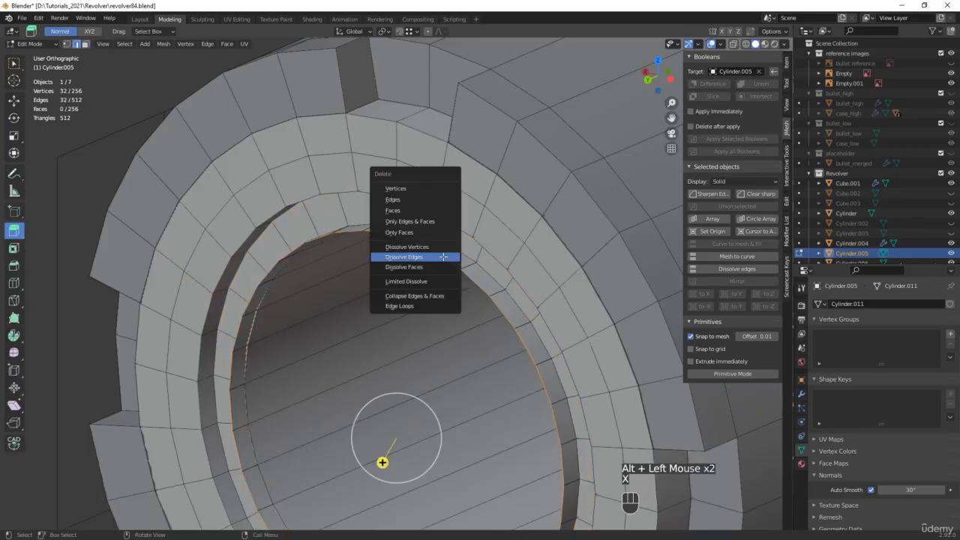
click(443, 257)
scroll(443, 255, down, 2)
middle_drag(443, 255, 441, 219)
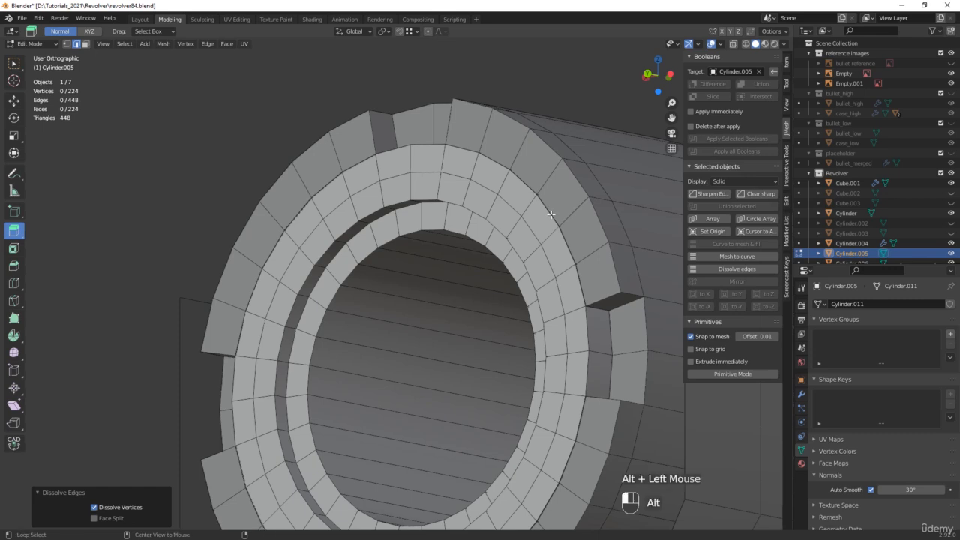
Check the barrel.jpg reference and move the barrel's outer front edge loop slightly back along Y to slope the rim
alt+click(533, 192)
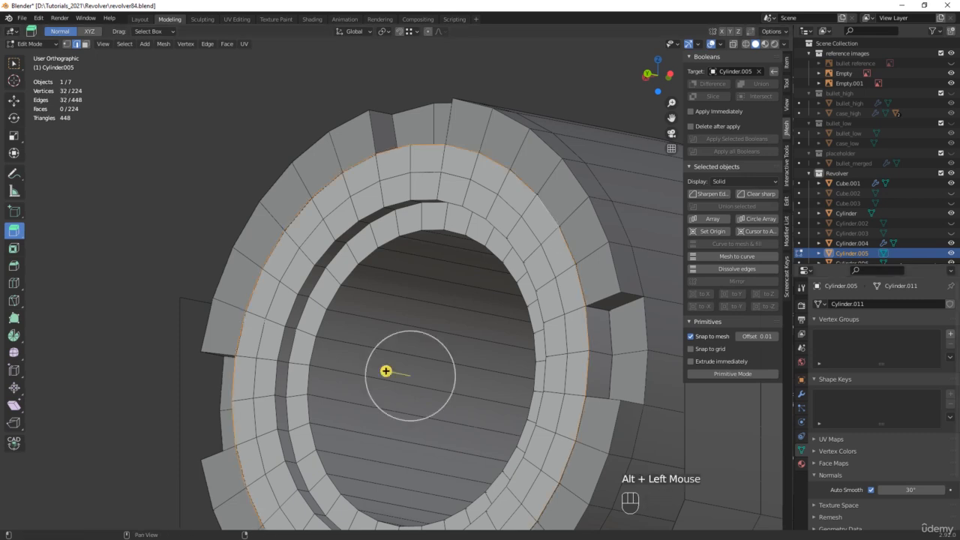
key(alt+Tab)
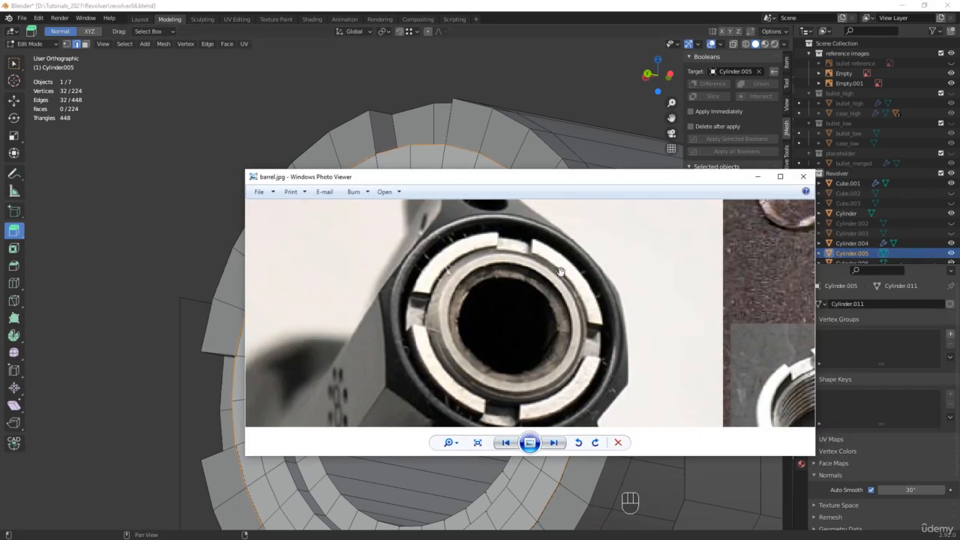
drag(501, 179, 959, 212)
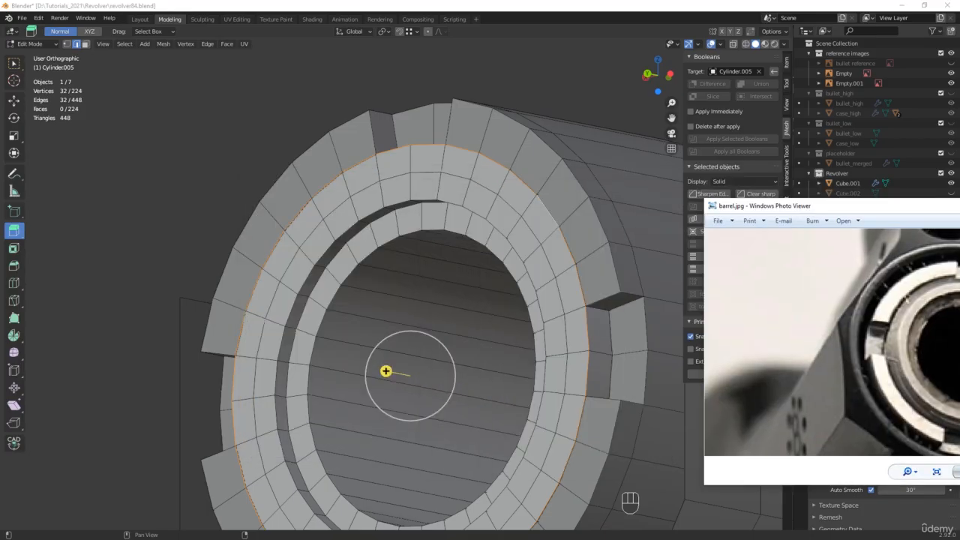
key(alt+Tab)
middle_drag(510, 330, 409, 380)
scroll(408, 380, up, 2)
key(w)
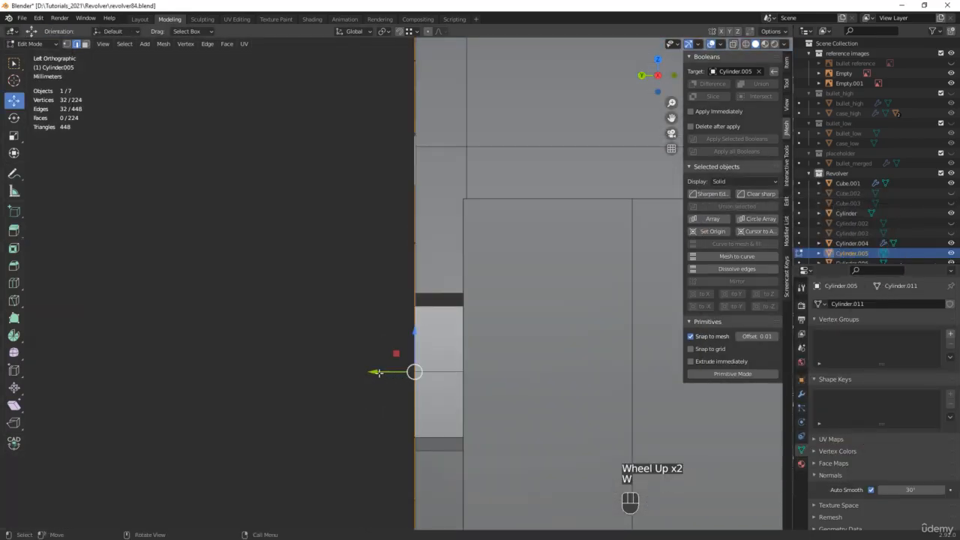
drag(373, 372, 424, 373)
scroll(424, 373, down, 2)
middle_drag(431, 371, 491, 366)
scroll(491, 366, down, 2)
Return to Object Mode and save the scene as the incremental file revolver05.blend
key(Tab)
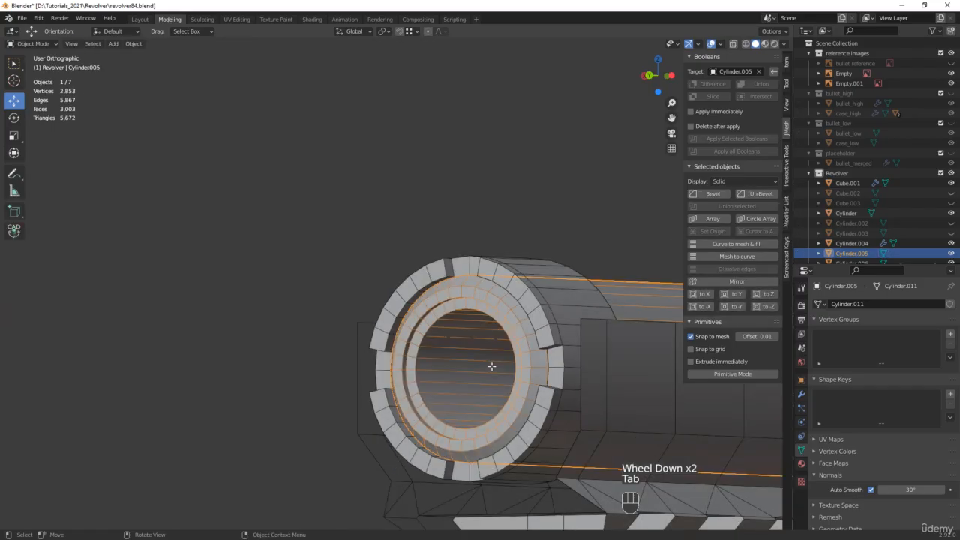
key(ctrl+alt+s)
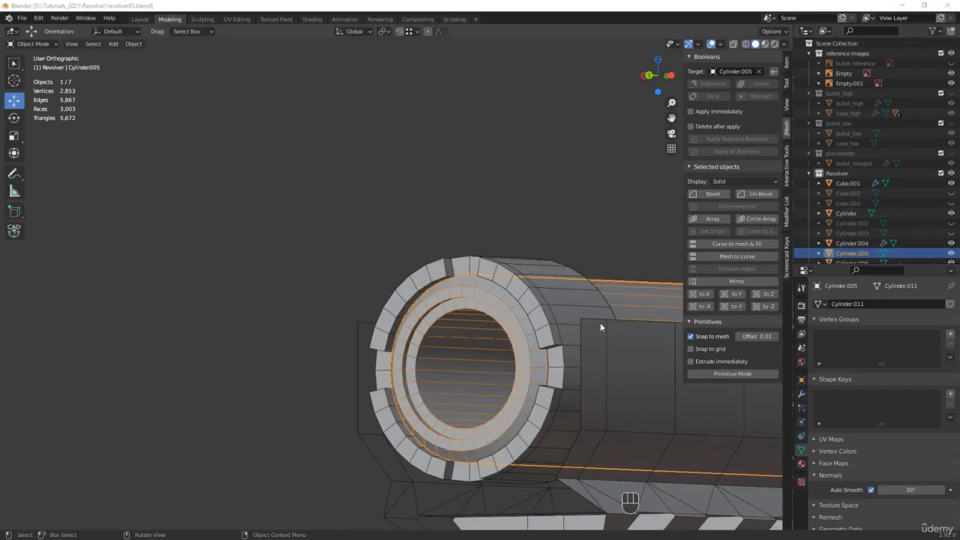
Turn on X-ray in the left orthographic view and examine the barrel's rear end against the reference images
middle_drag(577, 335, 155, 317)
scroll(517, 327, down, 3)
shift+middle_drag(465, 349, 260, 343)
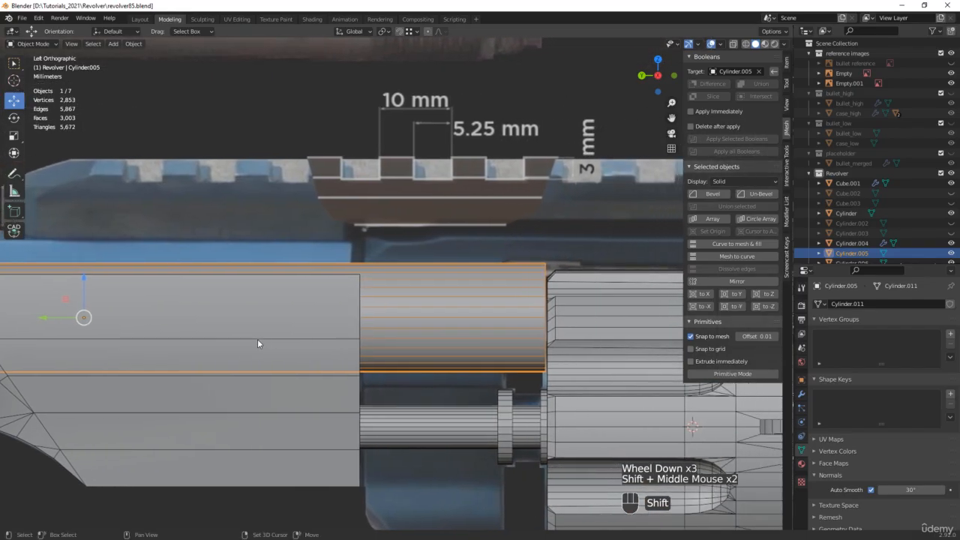
key(alt+z)
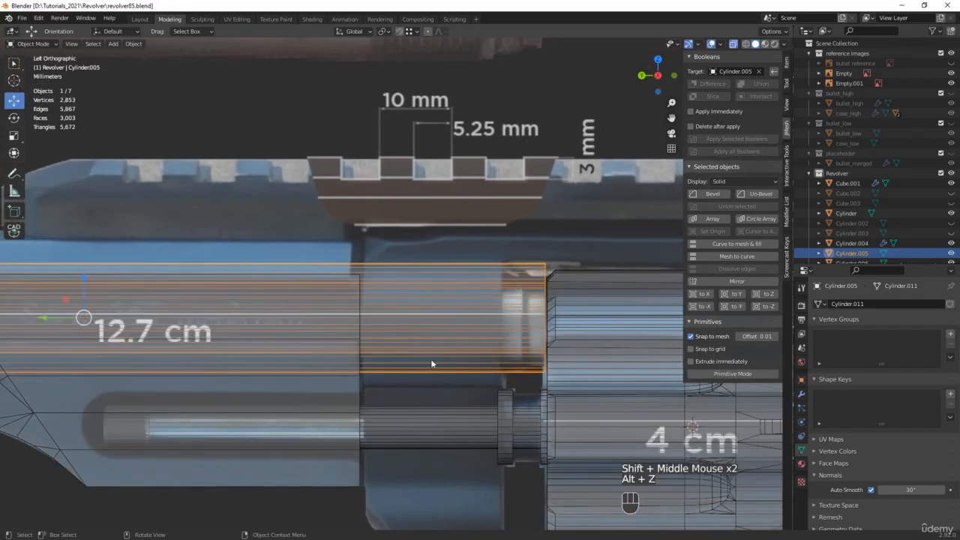
scroll(461, 277, down, 1)
shift+middle_drag(460, 276, 446, 264)
scroll(408, 261, up, 1)
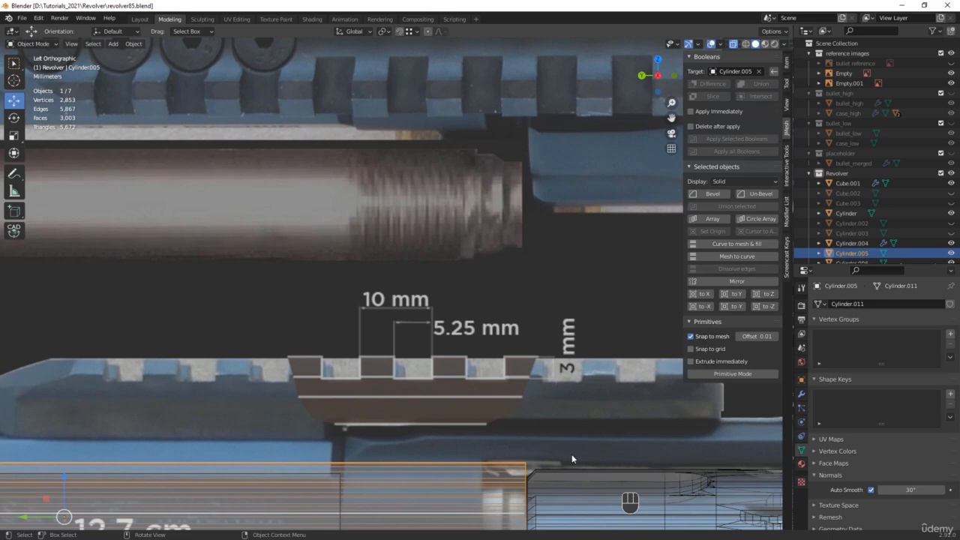
Add a single edge loop around the barrel near its rear end, slid to a factor of about -0.904
shift+middle_drag(571, 454, 542, 225)
scroll(507, 258, up, 1)
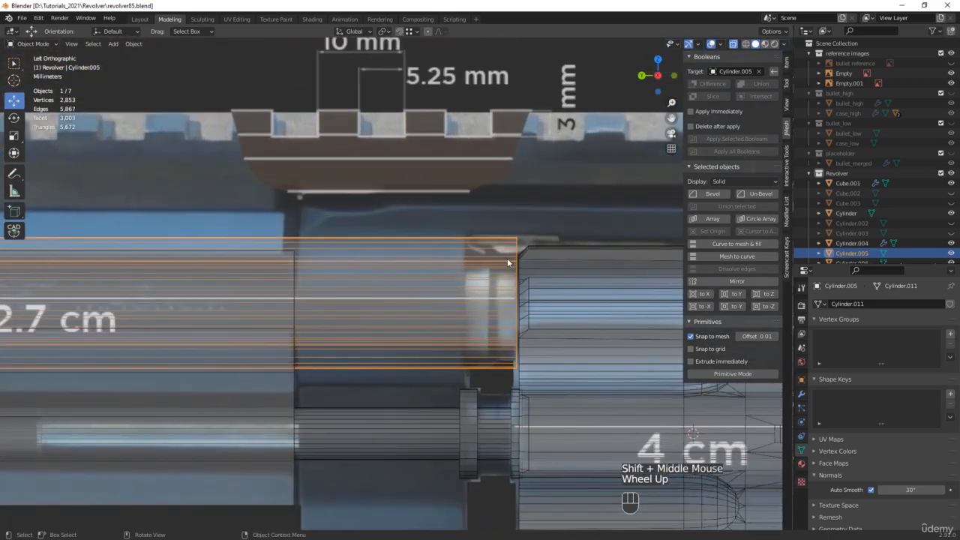
key(alt+z)
key(Tab)
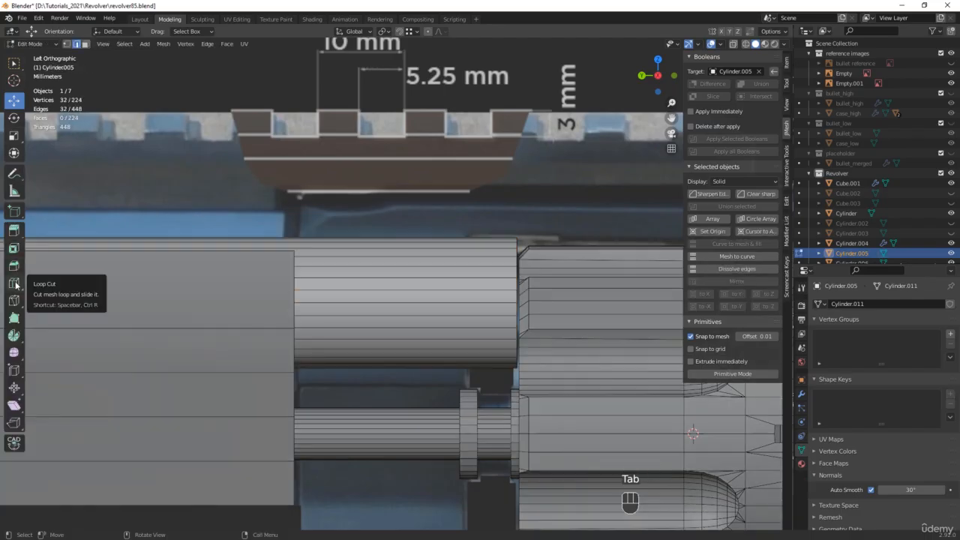
click(15, 283)
scroll(322, 248, down, 2)
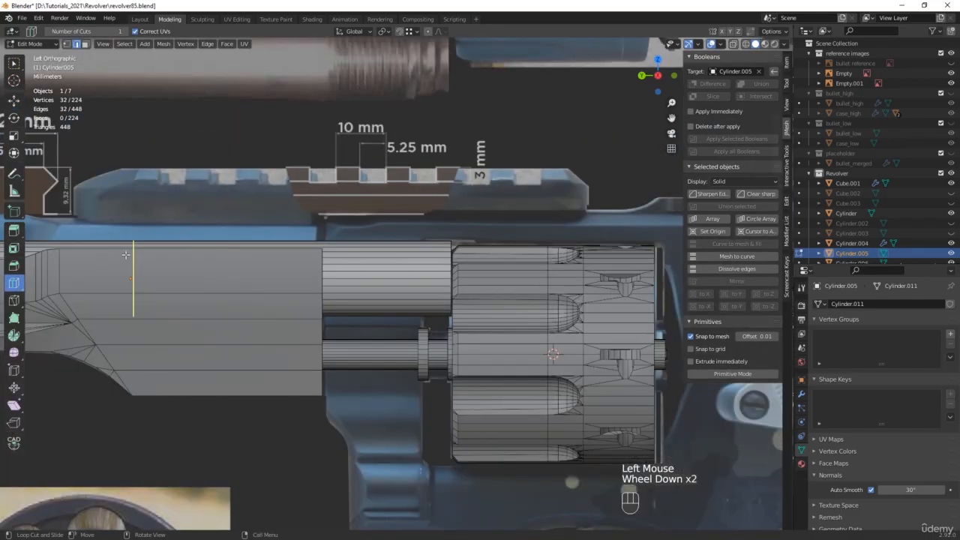
drag(133, 244, 278, 242)
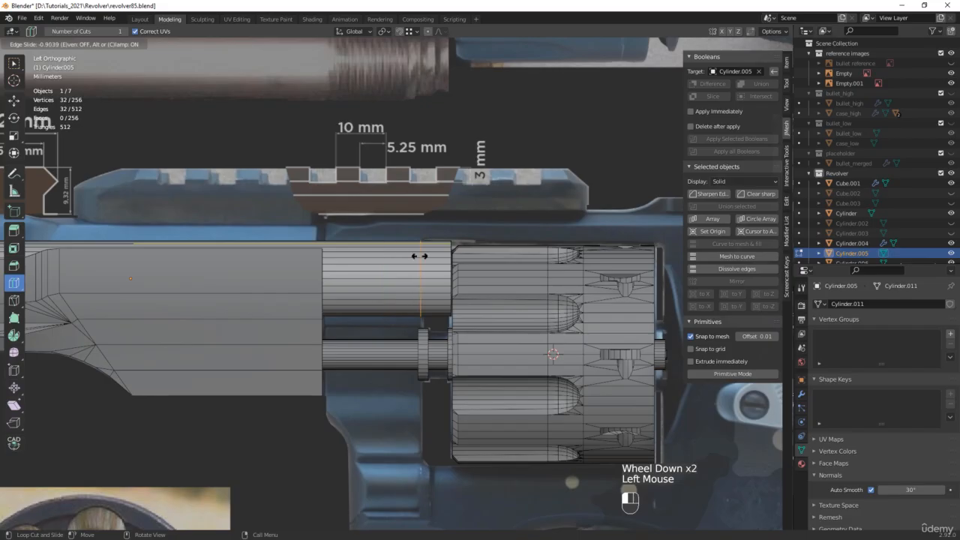
drag(419, 256, 419, 255)
scroll(419, 256, up, 4)
key(w)
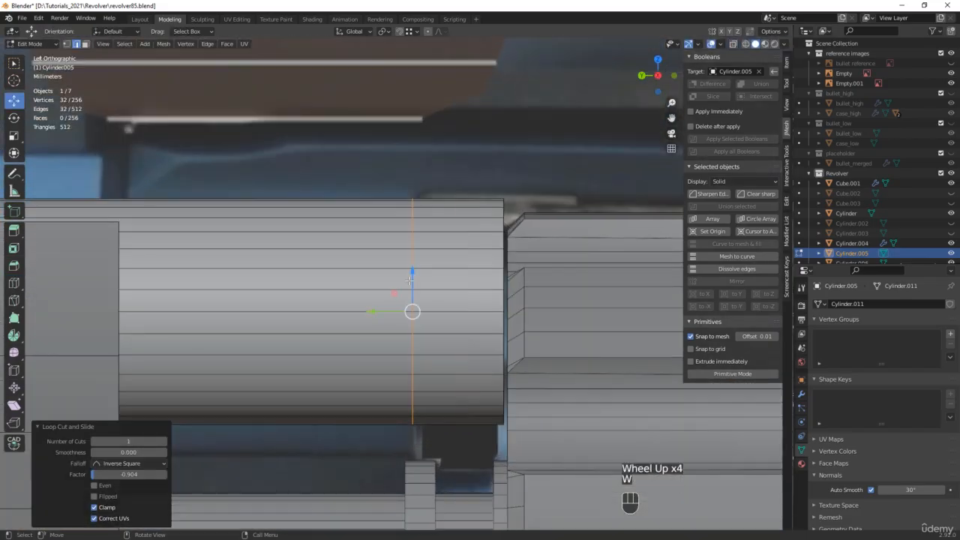
Inset the face ring at the barrel's rear end with thickness 0.1995 mm and depth -1.092 mm to form a recessed neck
key(alt+z)
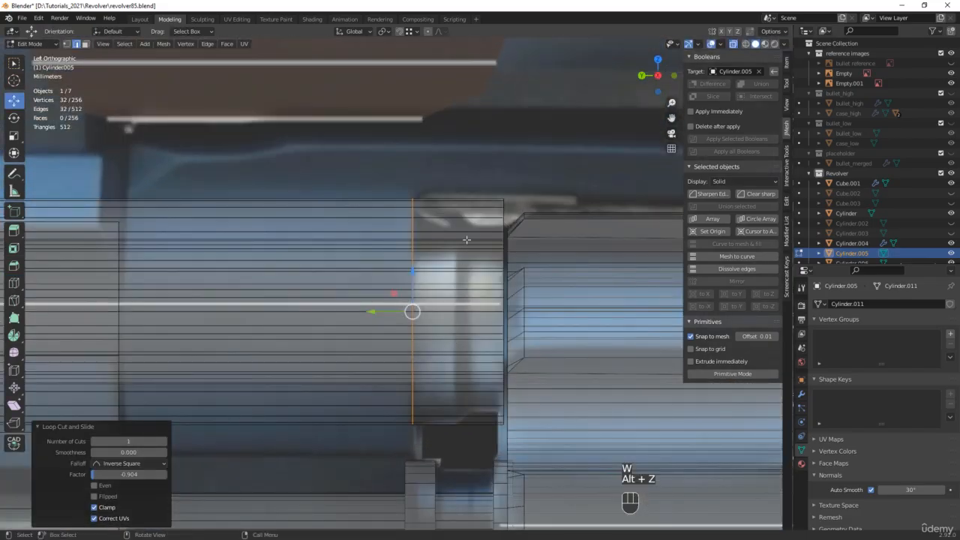
ctrl+alt+click(467, 217)
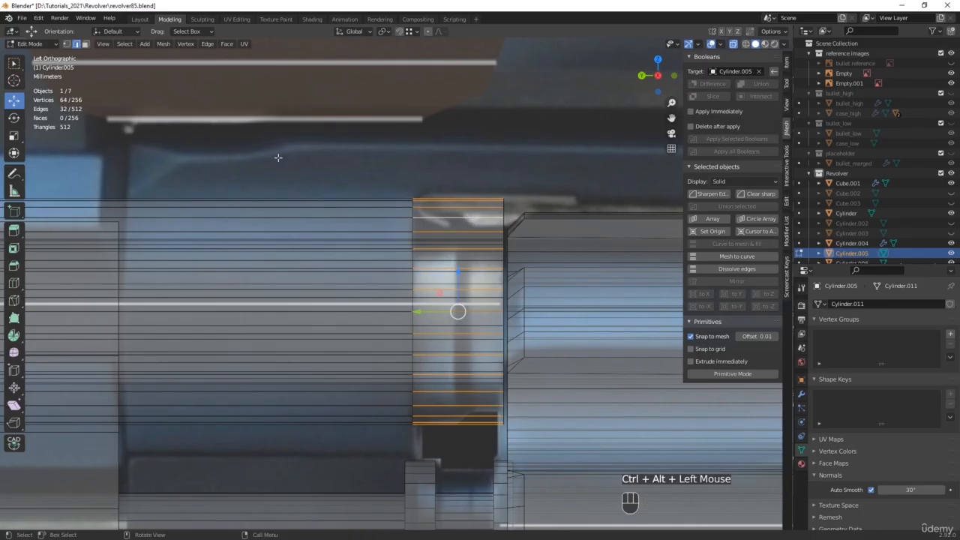
ctrl+click(86, 44)
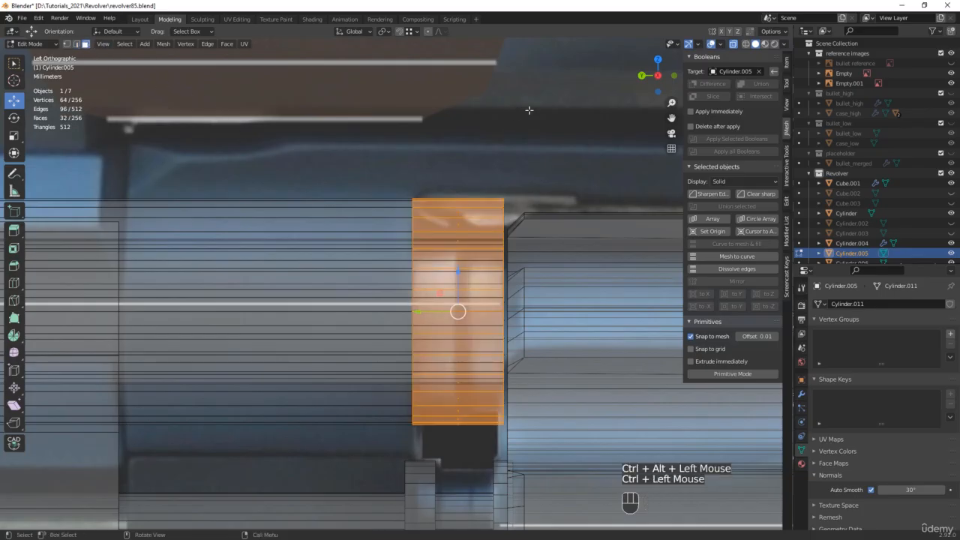
key(i)
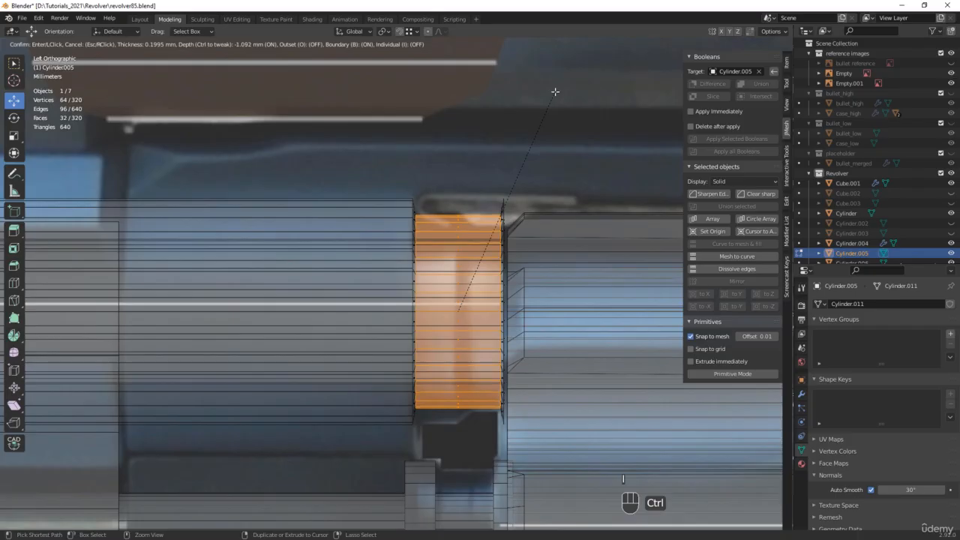
ctrl+click(553, 95)
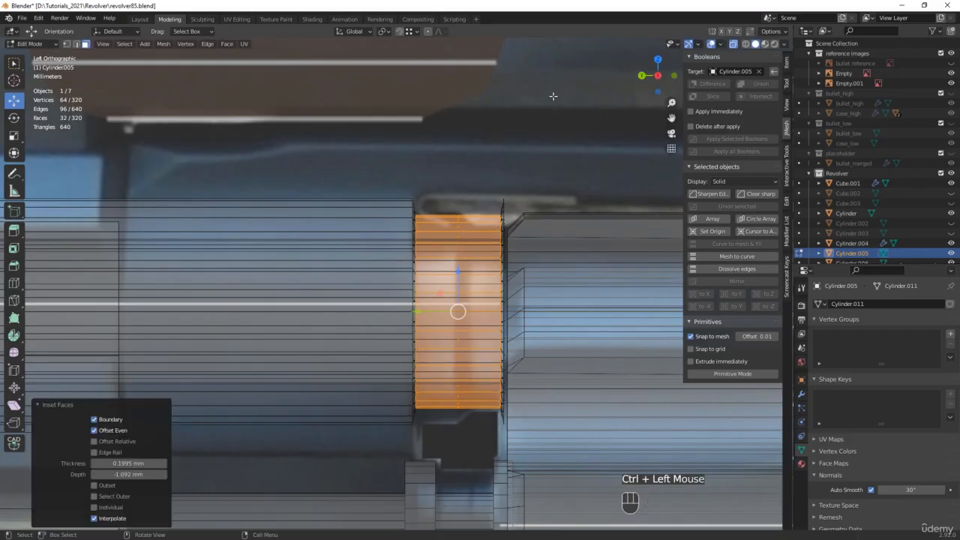
key(alt+z)
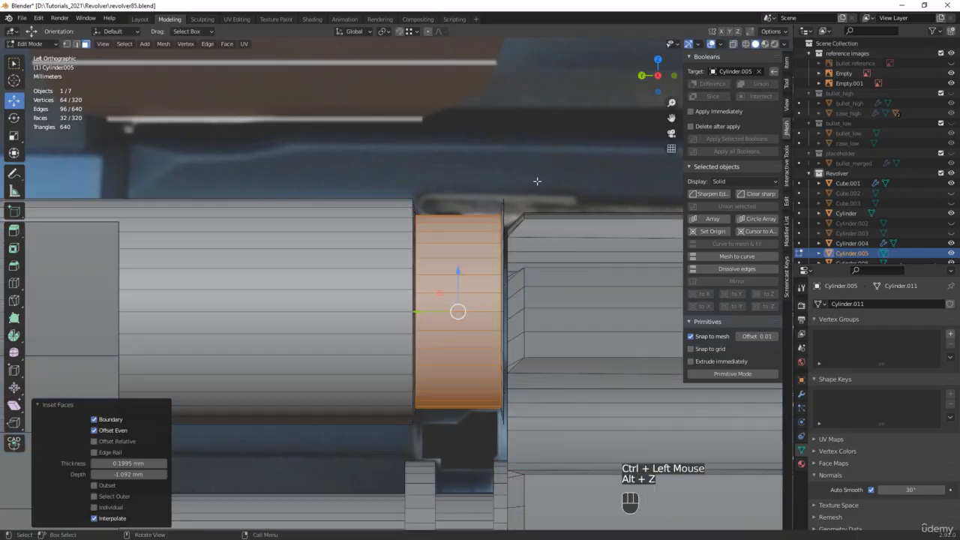
Dissolve the raised outer edge loop left at the barrel's rear end by the inset
middle_drag(536, 181, 518, 213)
scroll(516, 214, up, 3)
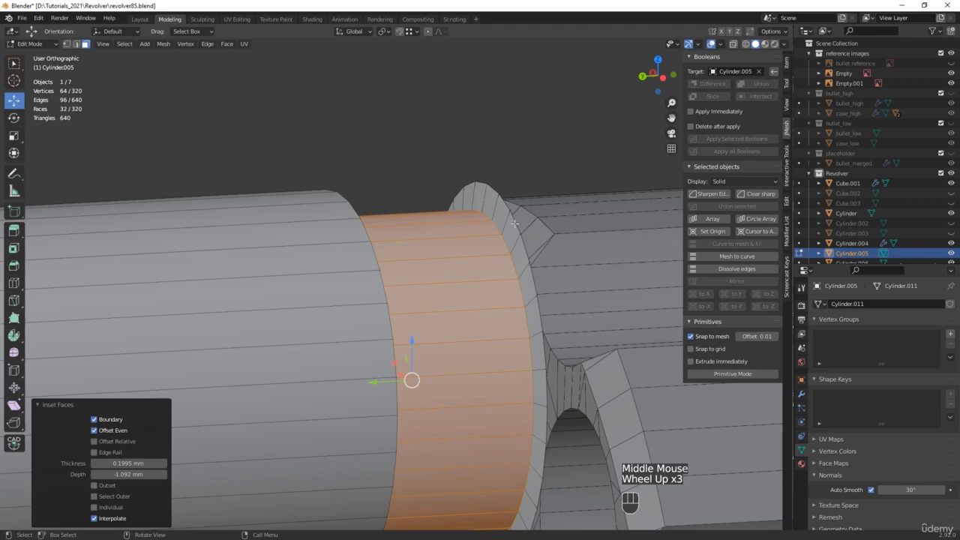
key(2)
alt+click(515, 223)
key(x)
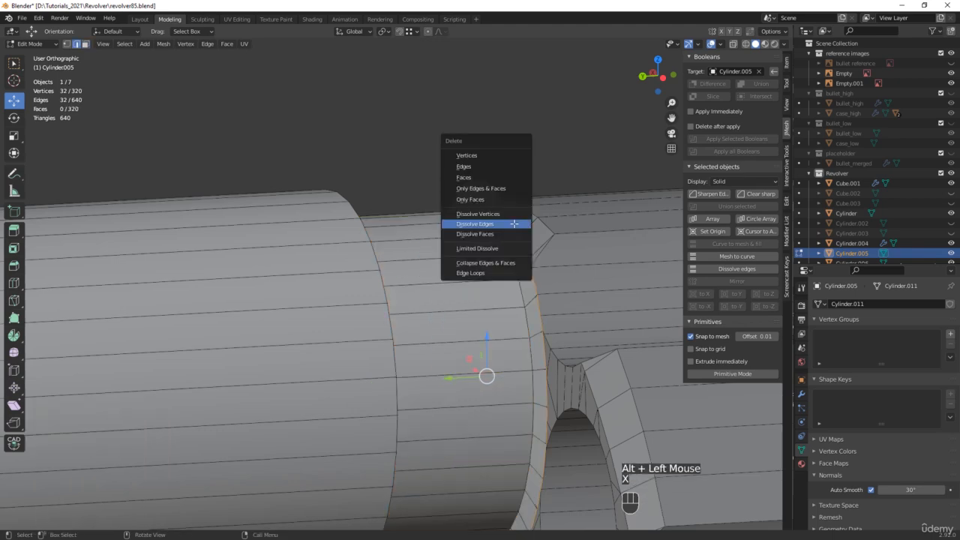
click(513, 223)
scroll(514, 223, down, 3)
middle_drag(513, 223, 486, 267)
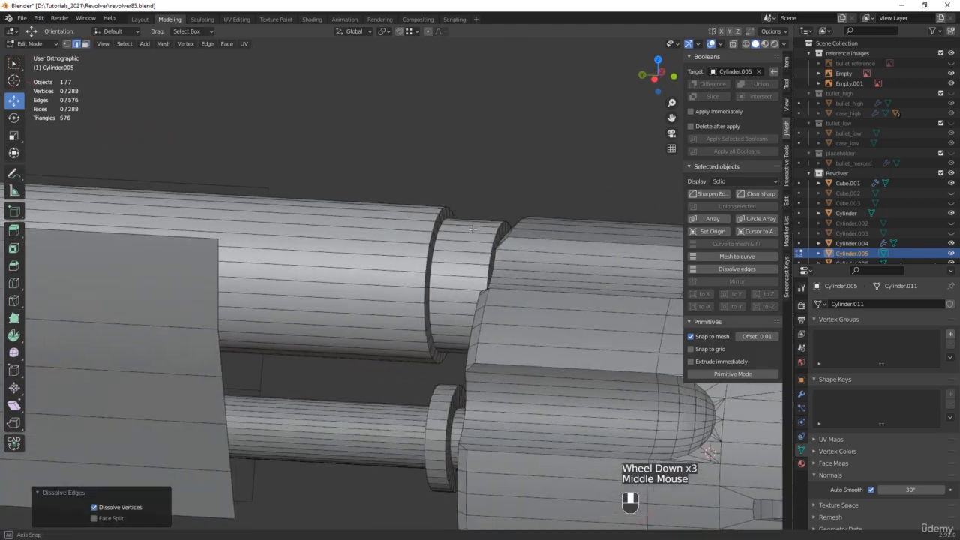
Subdivide the lengthwise edges of the recessed rear neck with one cut, splitting it into two face rings
key(alt+z)
scroll(486, 268, up, 2)
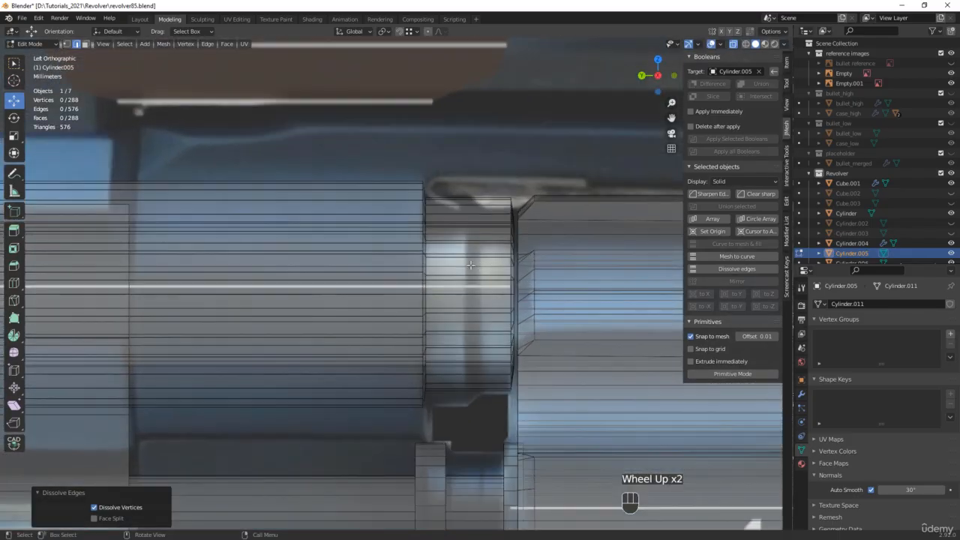
ctrl+alt+click(465, 277)
right_click(464, 279)
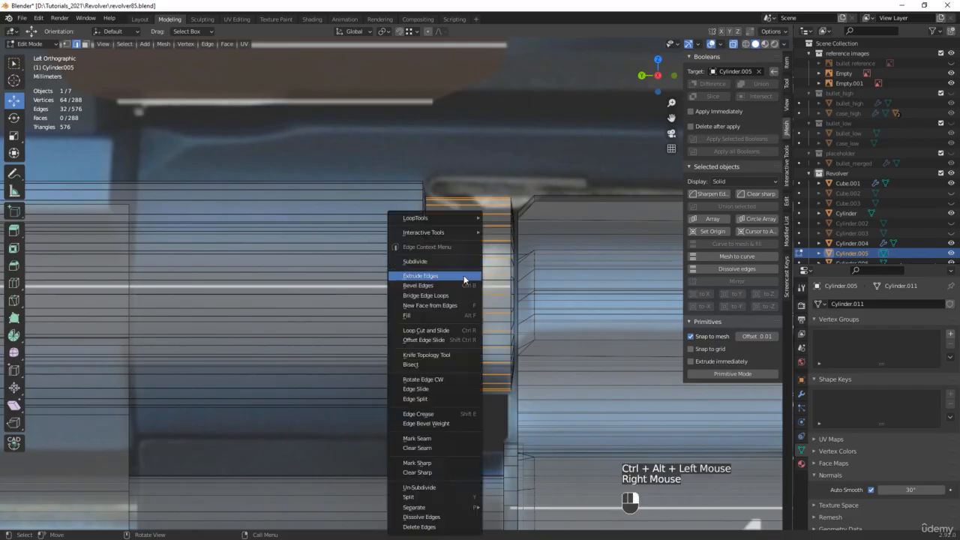
click(447, 262)
scroll(479, 277, up, 2)
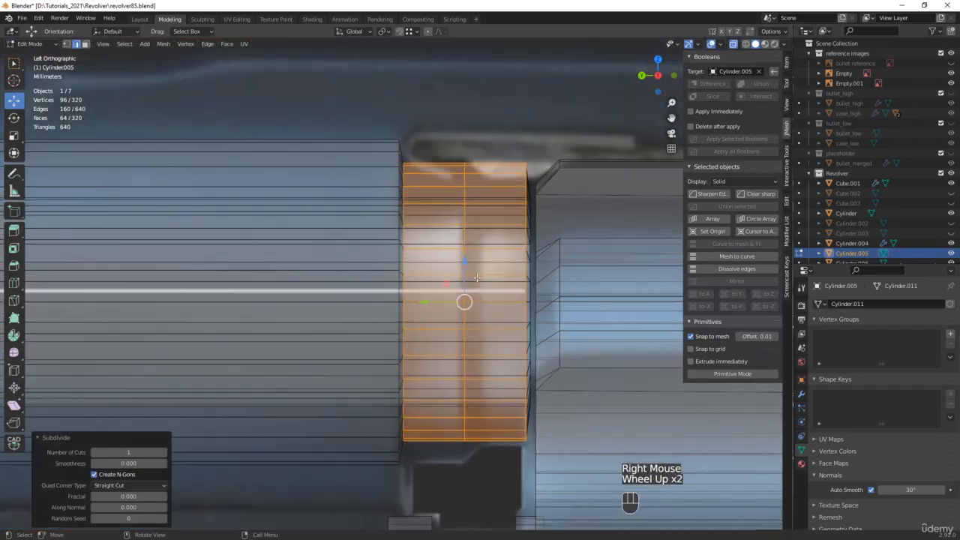
Inset the rearmost face ring of the neck with thickness 0.1831 mm and depth -0.5854 mm
ctrl+alt+click(484, 186)
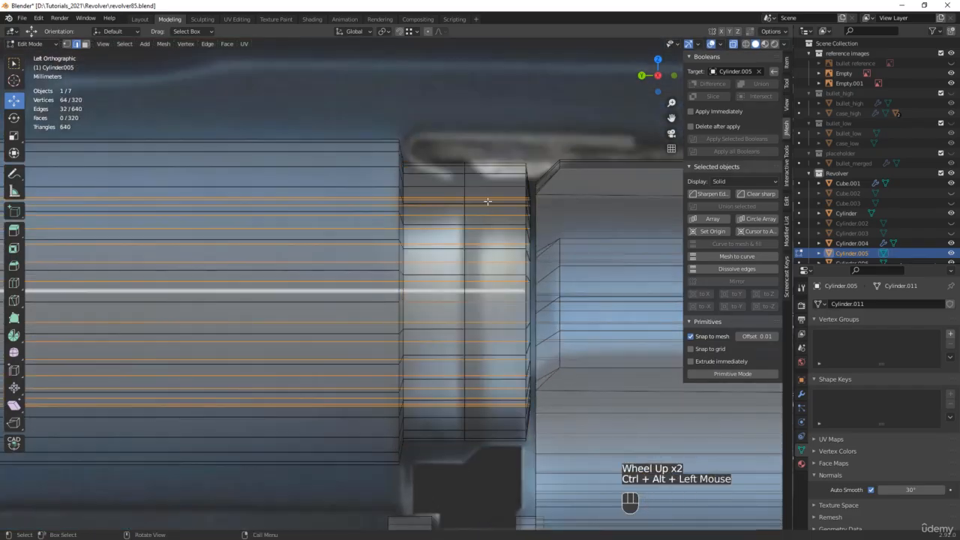
ctrl+alt+click(539, 168)
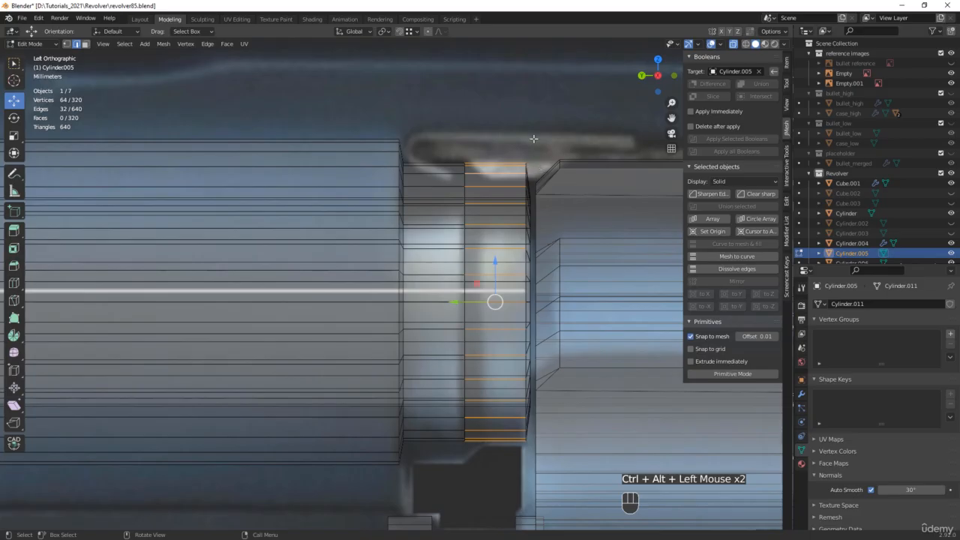
key(ctrl)
ctrl+click(87, 45)
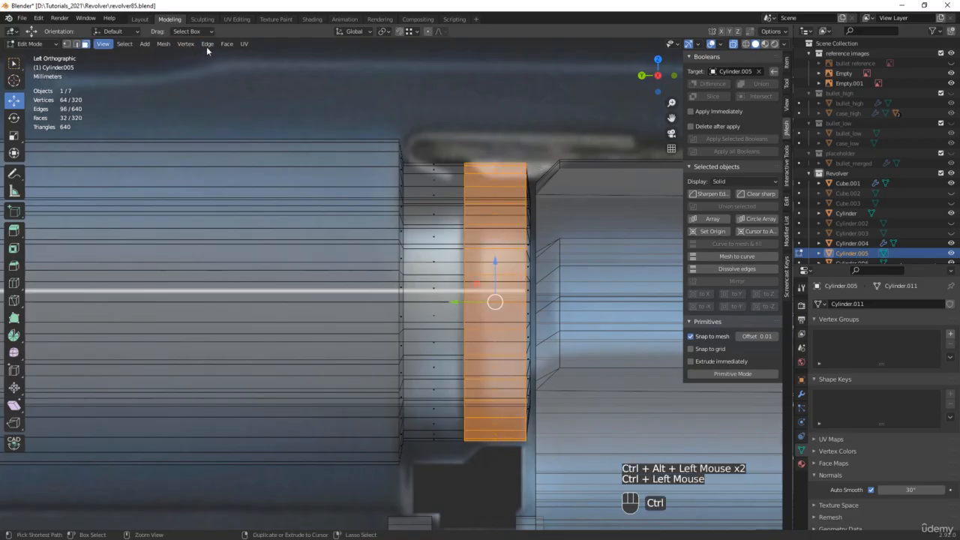
key(i)
key(ctrl)
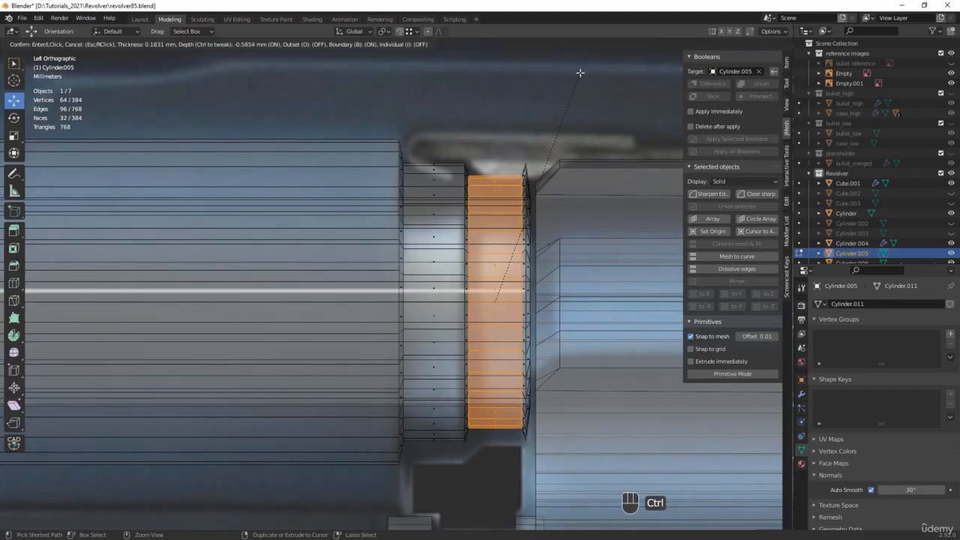
ctrl+click(580, 73)
Dissolve the leftover outer edge loop behind the newly recessed rearmost ring
middle_drag(582, 90, 510, 180)
scroll(500, 192, up, 2)
alt+click(499, 189)
key(x)
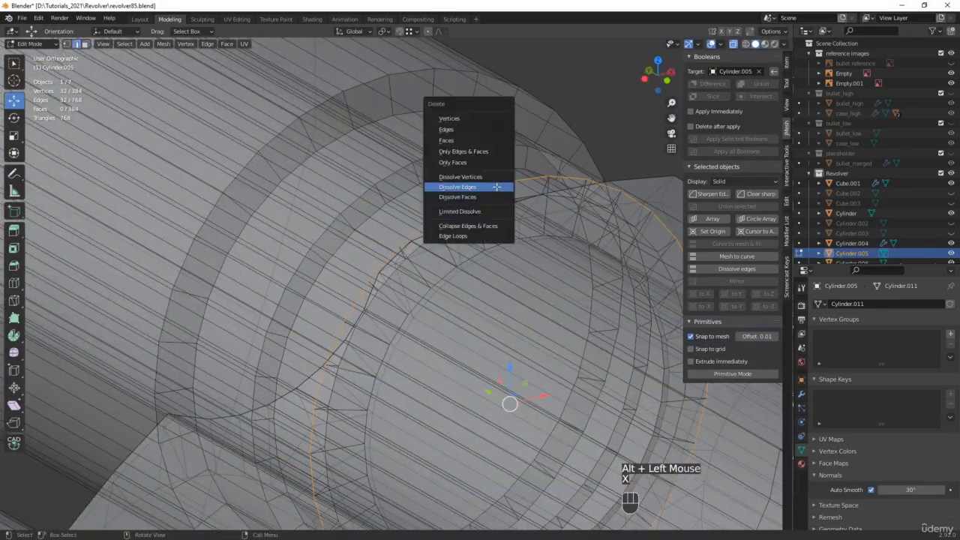
click(496, 186)
scroll(496, 186, down, 3)
middle_drag(496, 186, 470, 264)
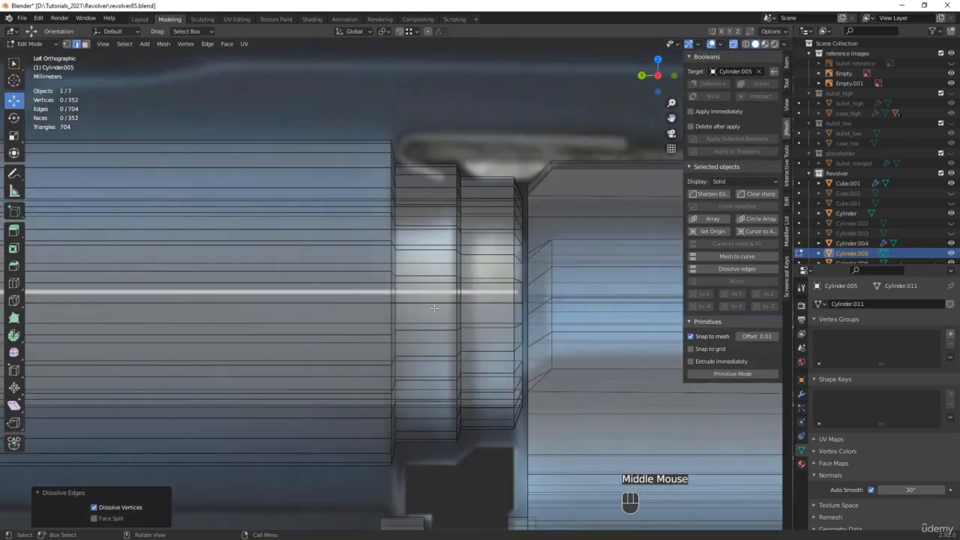
Move the neck's middle outer edge loop forward along Y to slope the step between its two rings
alt+click(456, 302)
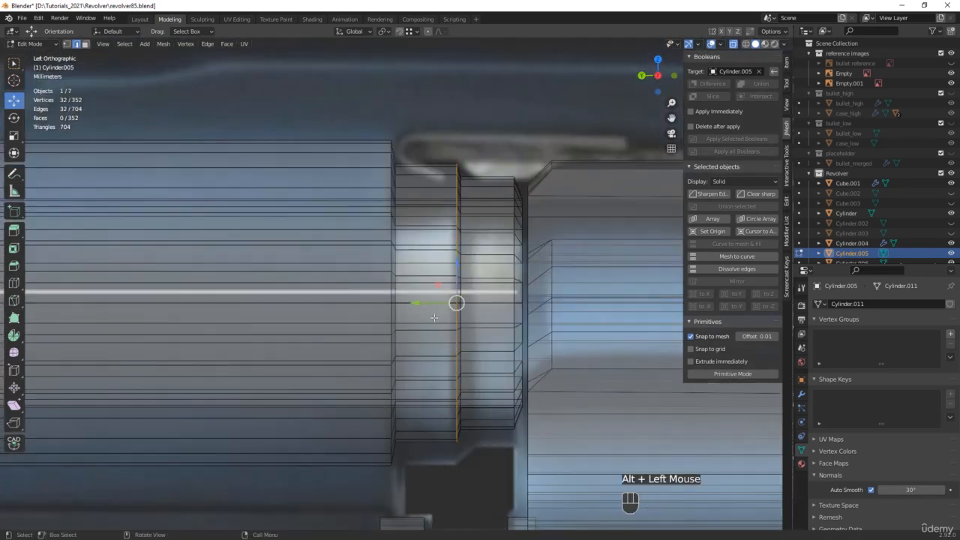
drag(456, 303, 410, 296)
Flatten the barrel's rear end vertices by scaling to 0 along Y and move them -0.35556 mm along Y
key(1)
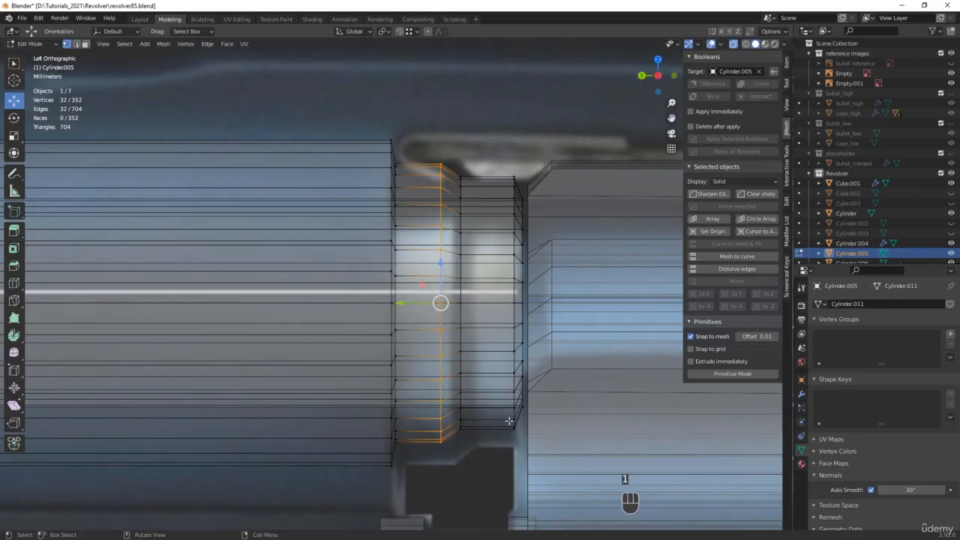
drag(486, 462, 549, 140)
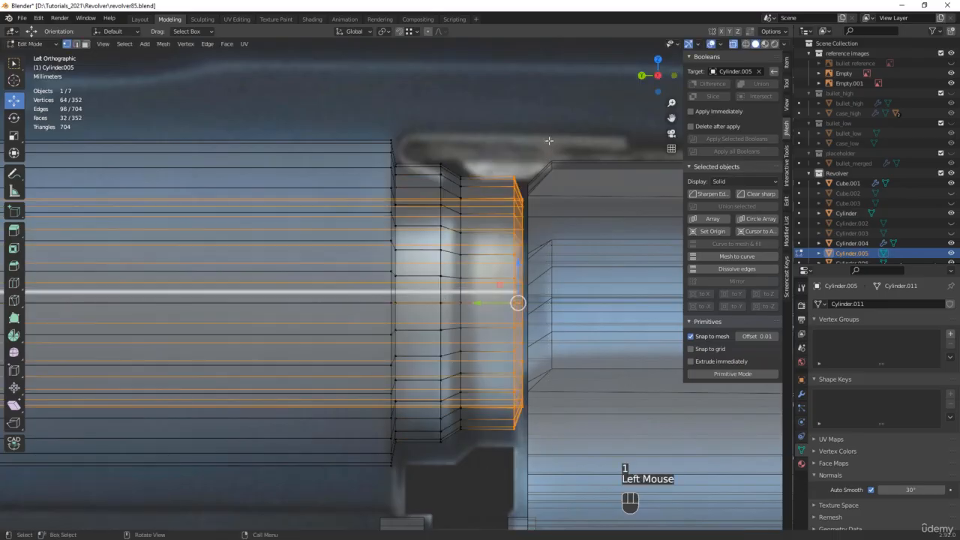
key(s)
key(y)
key(0)
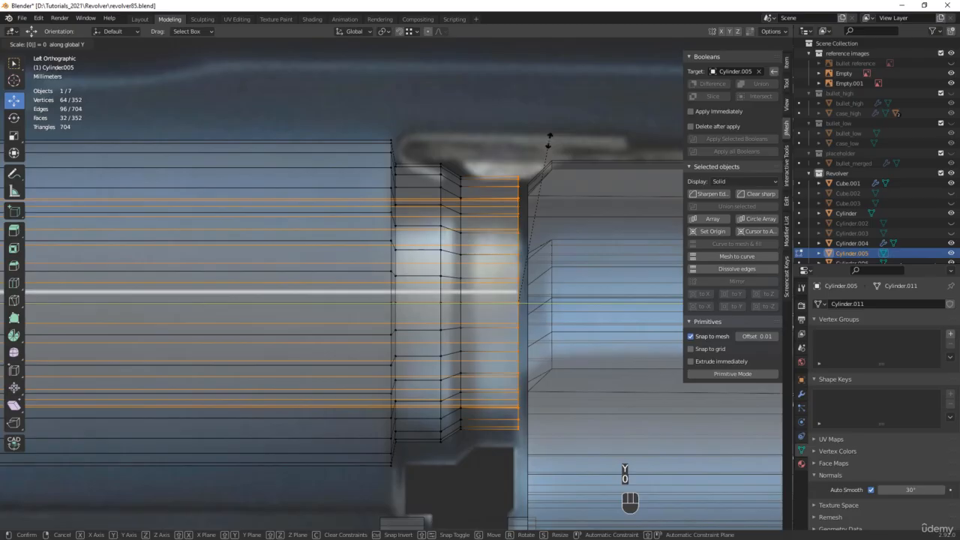
click(476, 284)
scroll(526, 290, up, 3)
drag(536, 275, 555, 275)
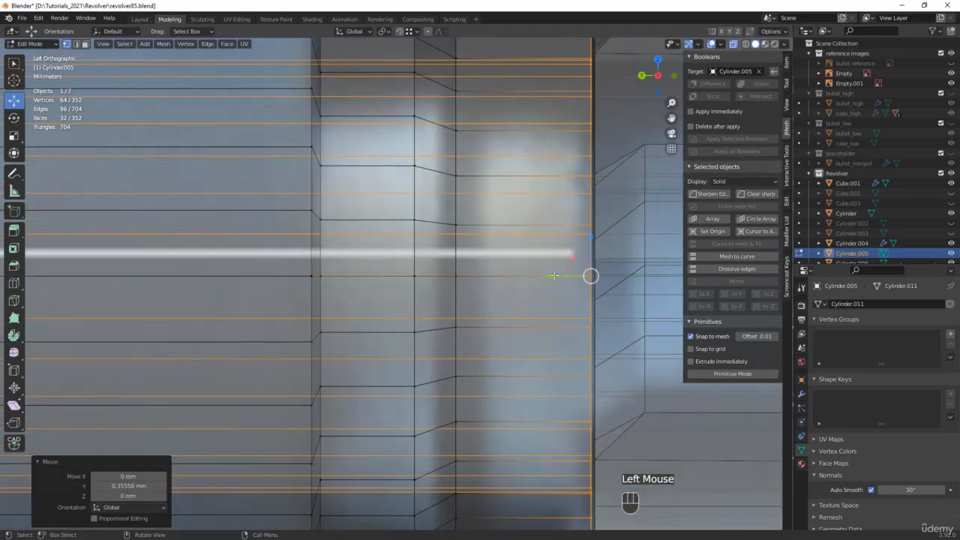
Check the stepped rear neck in solid view and save the scene as the incremental file revolver86.blend
scroll(559, 275, down, 2)
middle_drag(558, 276, 440, 302)
key(alt+z)
scroll(451, 301, down, 3)
scroll(440, 302, up, 1)
scroll(440, 302, up, 1)
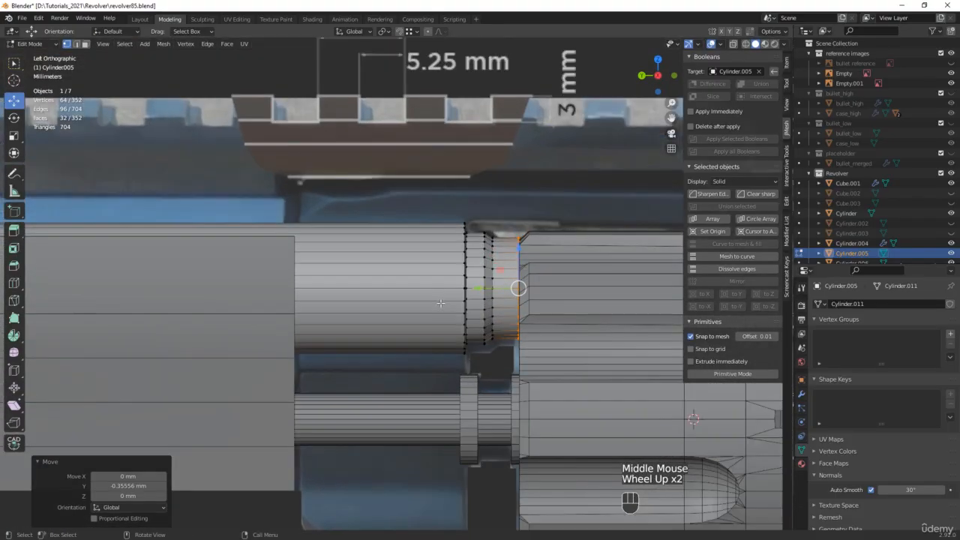
scroll(433, 315, down, 1)
key(ctrl+alt+s)
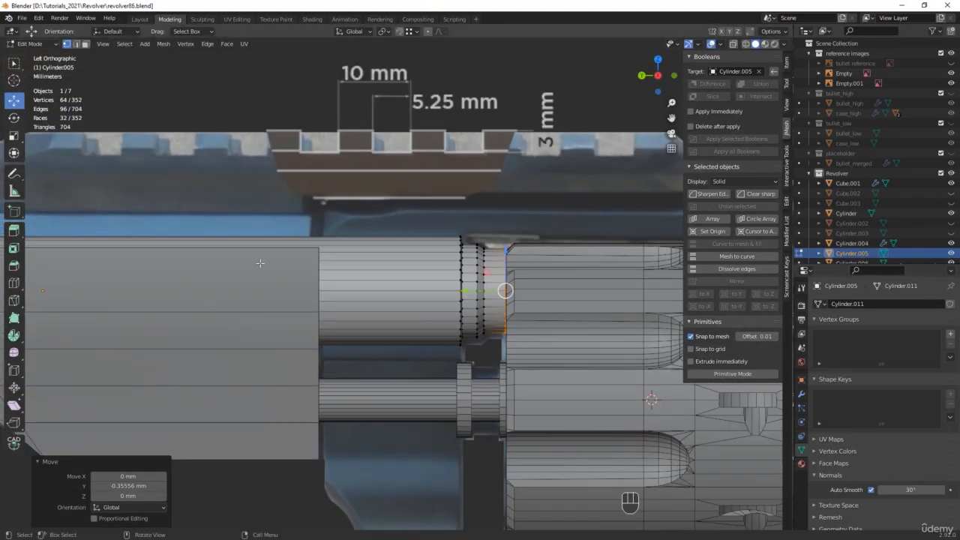
Finish editing the barrel and open the notched outer sleeve at the muzzle in Edit Mode
scroll(481, 349, down, 4)
shift+middle_drag(414, 255, 473, 255)
scroll(315, 250, up, 5)
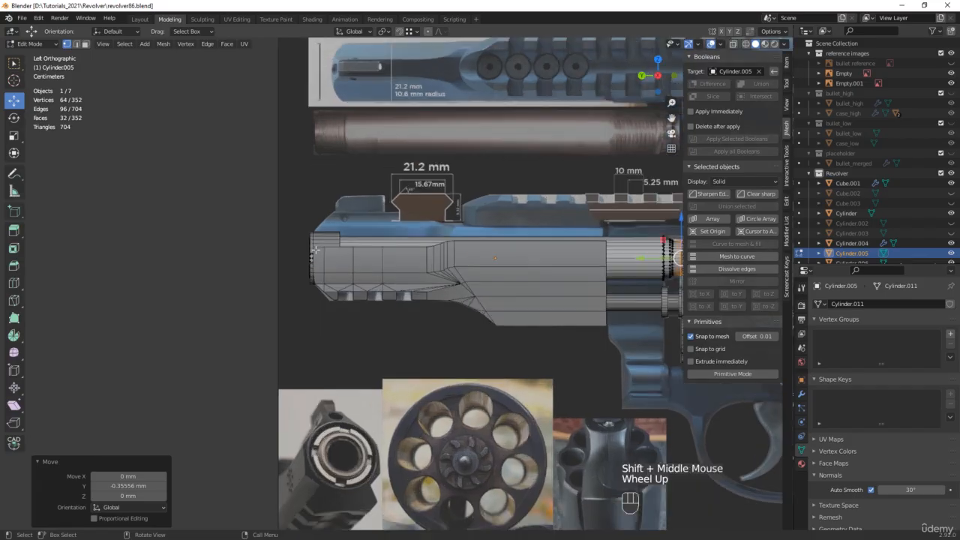
key(Tab)
click(327, 233)
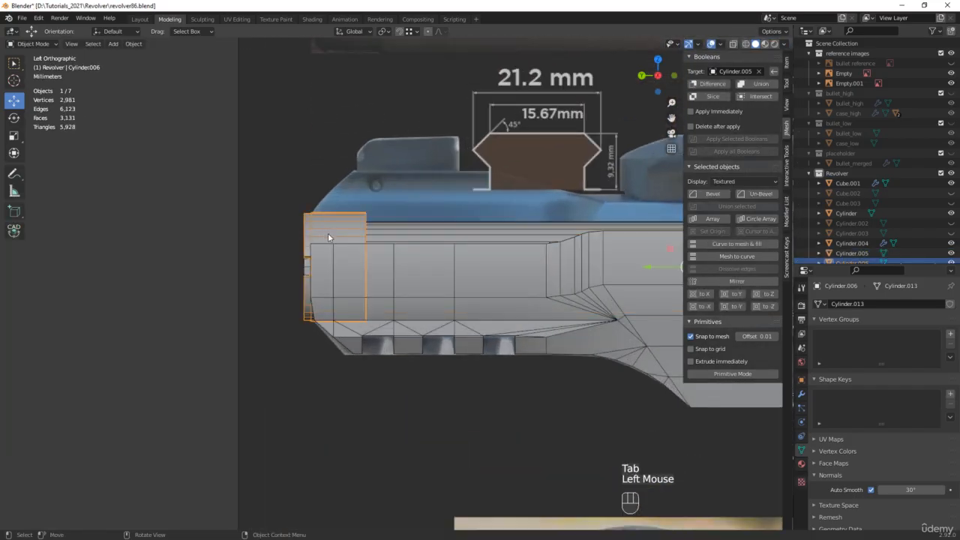
middle_drag(327, 233, 373, 246)
scroll(350, 238, up, 2)
scroll(351, 238, up, 1)
key(Tab)
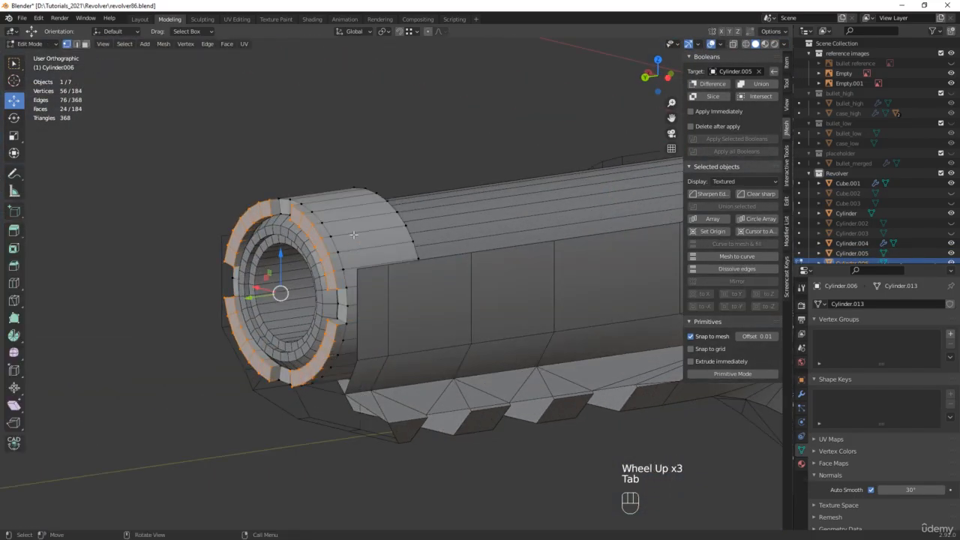
Duplicate the sleeve's outer ring of side faces in place
key(2)
ctrl+alt+click(353, 234)
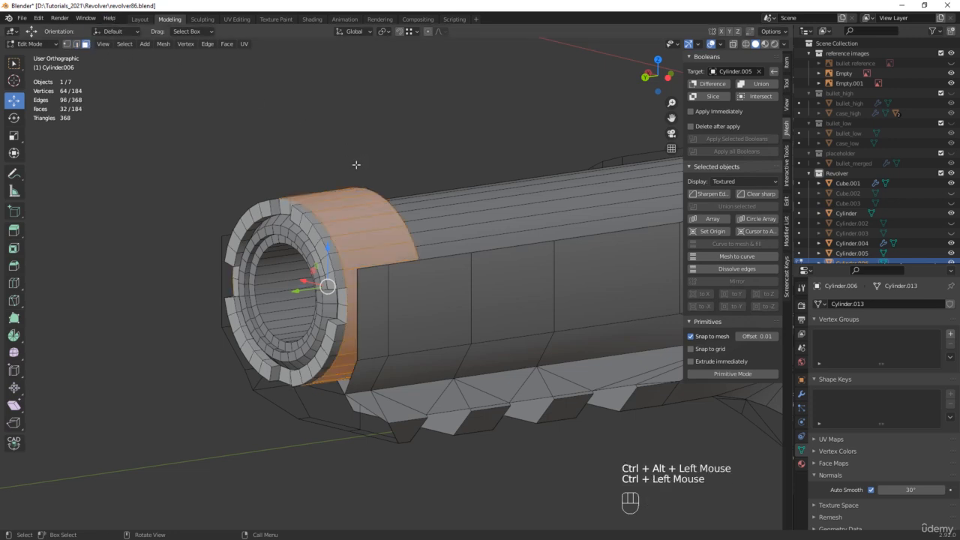
key(shift+d)
right_click(403, 137)
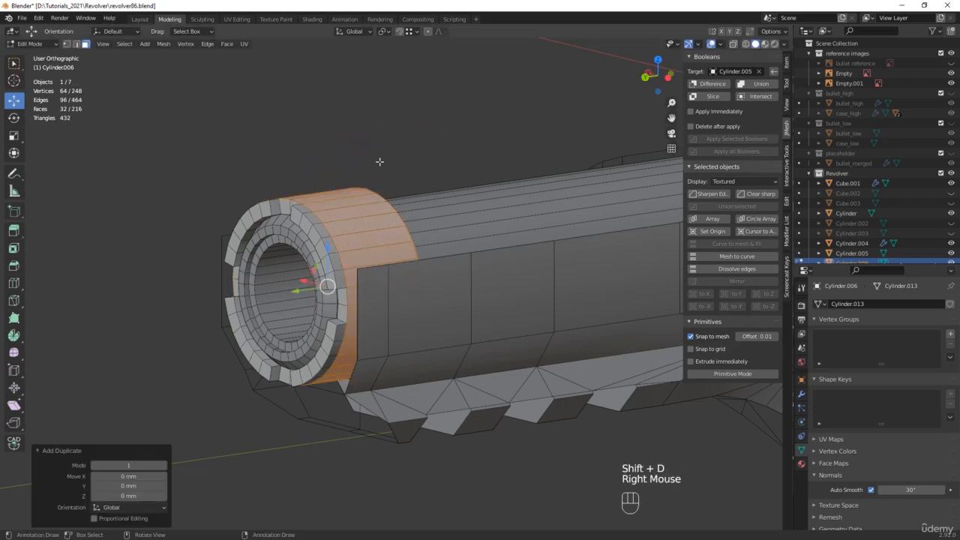
Separate the duplicated ring of faces into its own object and open that object in Edit Mode
key(p)
click(380, 165)
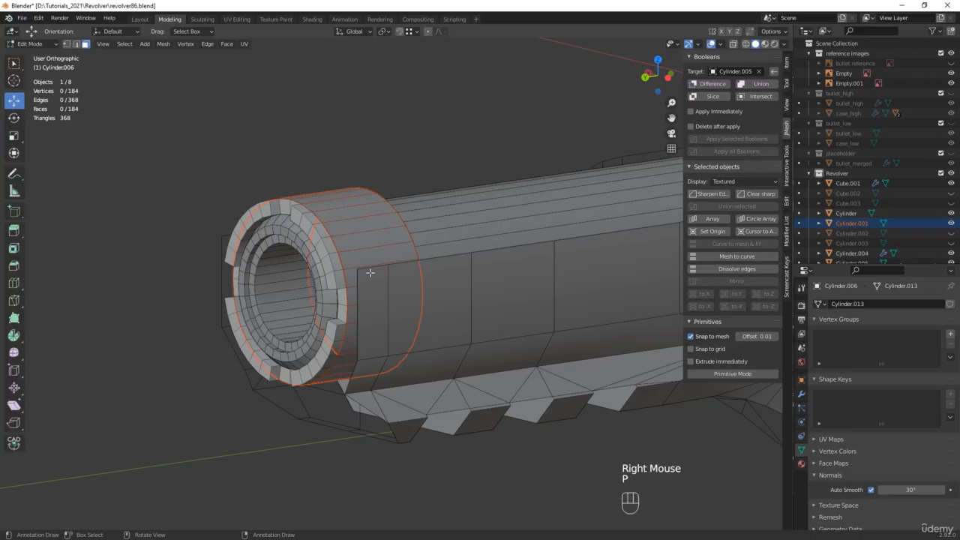
key(Tab)
click(338, 216)
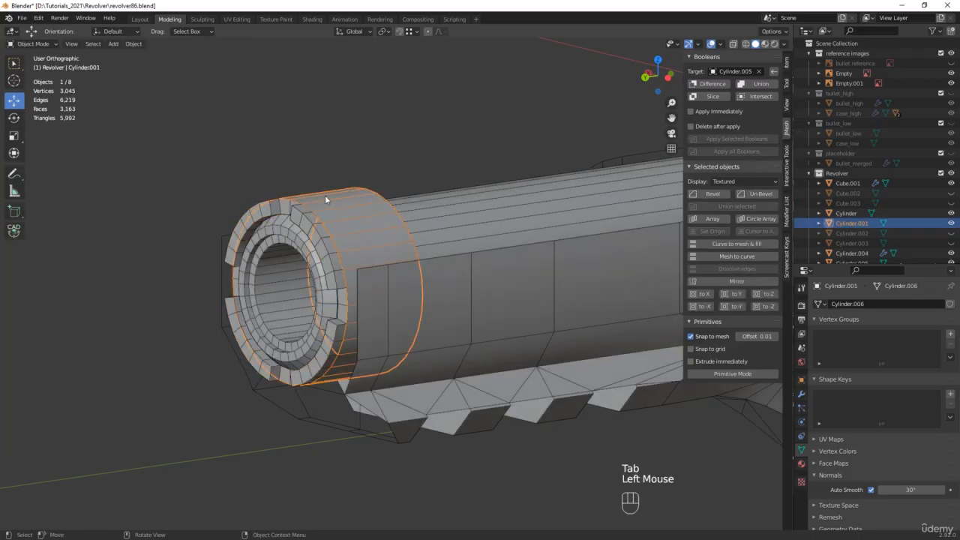
key(Tab)
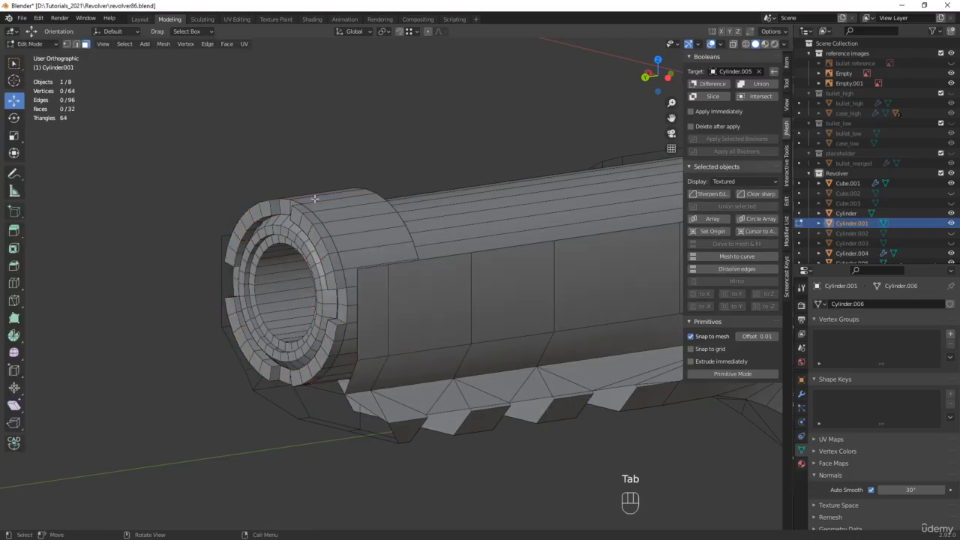
Select the ring's front edge loop at the muzzle and scale it up to about 1.07
alt+click(319, 216)
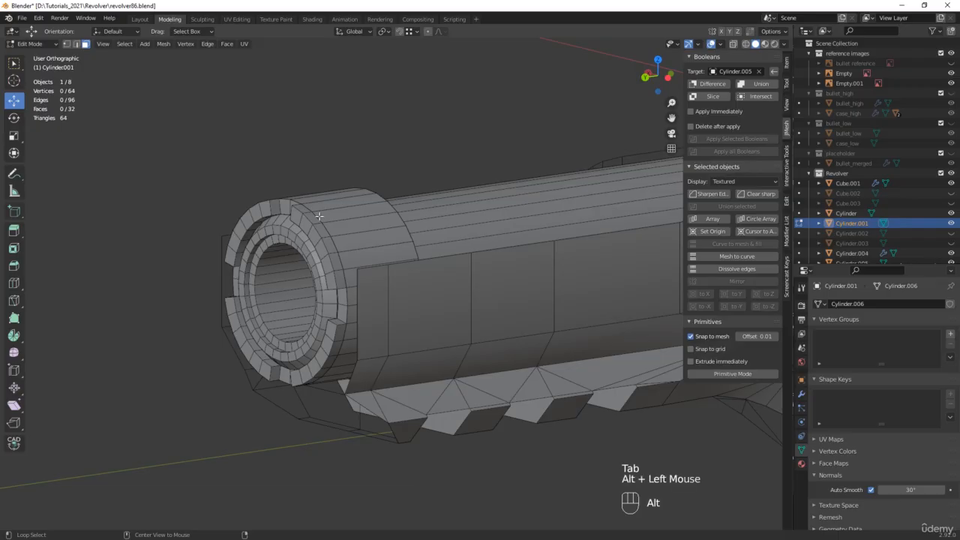
key(2)
alt+click(319, 216)
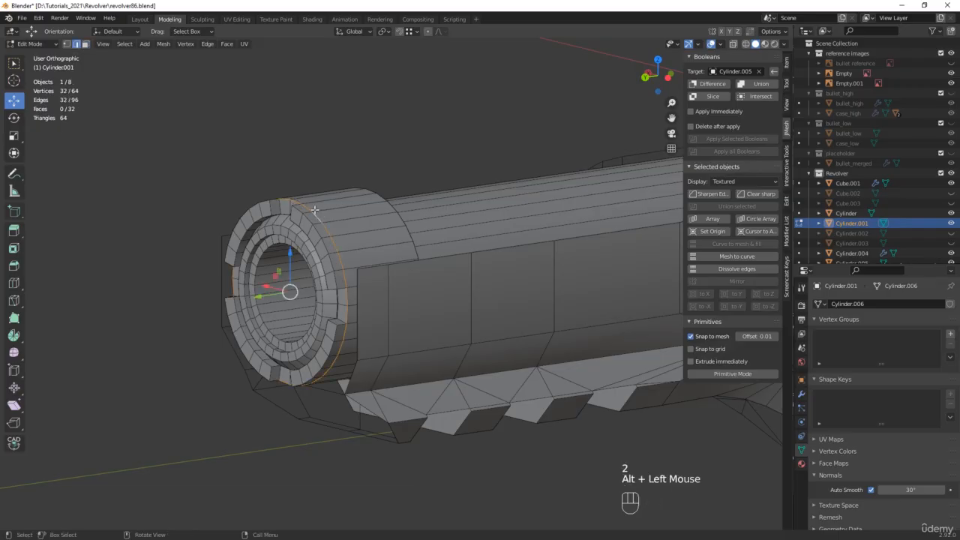
middle_drag(315, 211, 366, 216)
scroll(405, 304, up, 2)
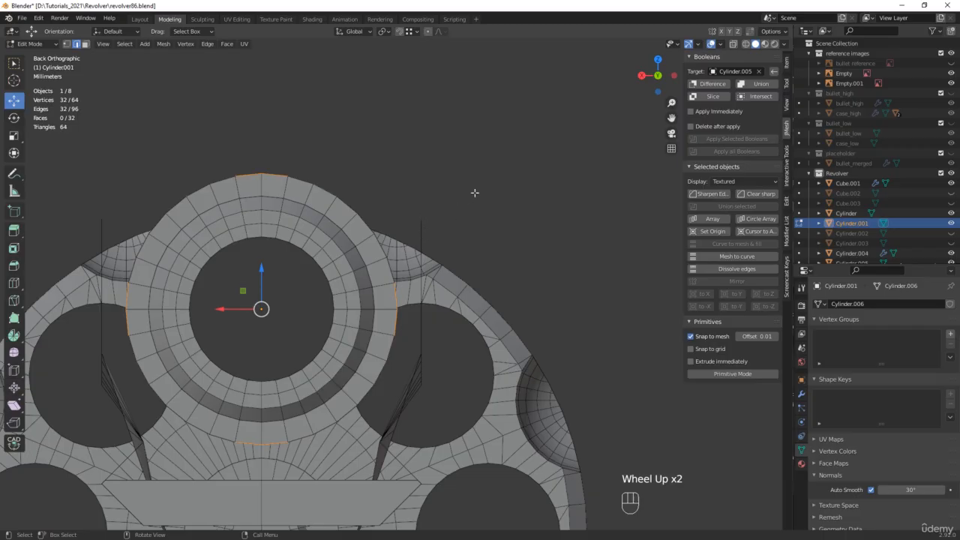
key(s)
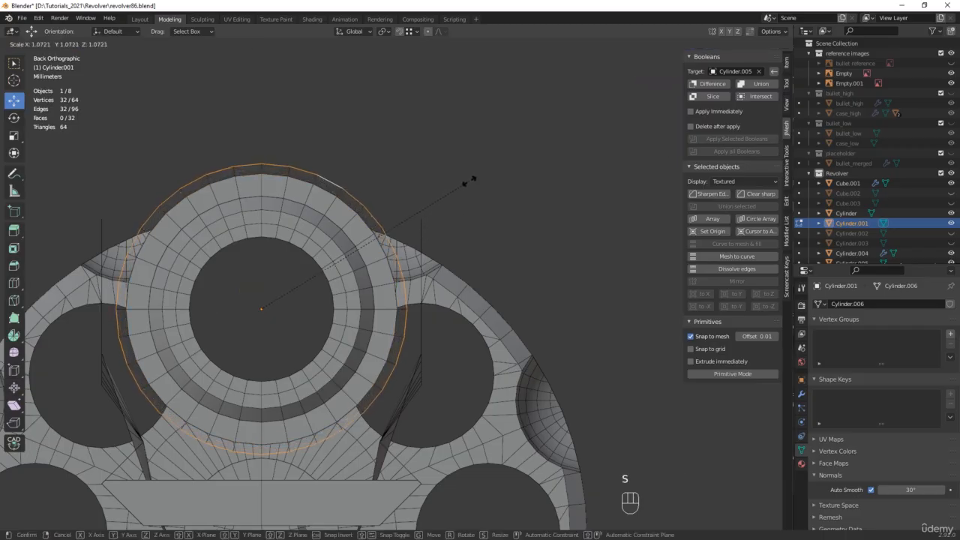
click(469, 180)
Extrude the ring's front edge loop in place and scale the new loop to 1.043 to form a thin rim
mouse_move(456, 207)
middle_down()
mouse_move(363, 221)
mouse_move(452, 206)
middle_up()
key(e)
right_click(494, 143)
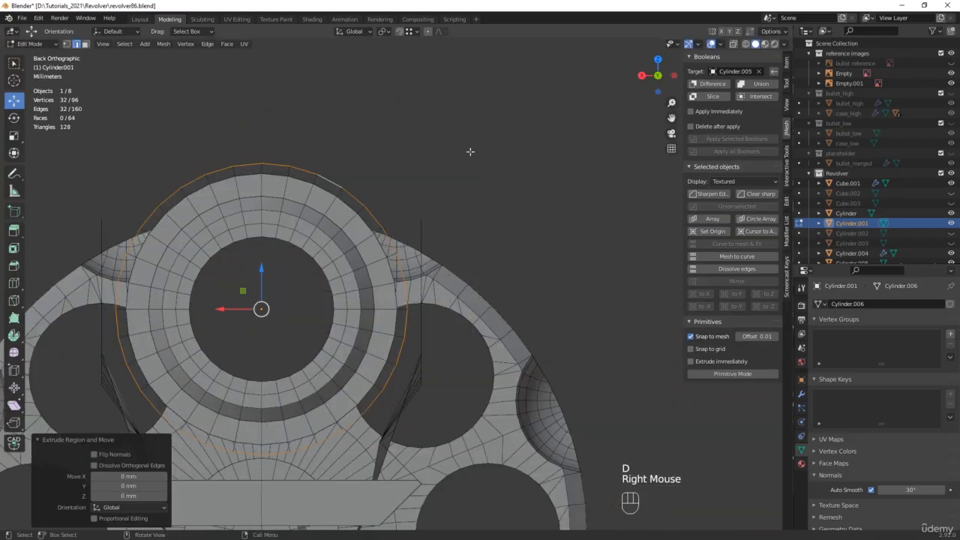
key(s)
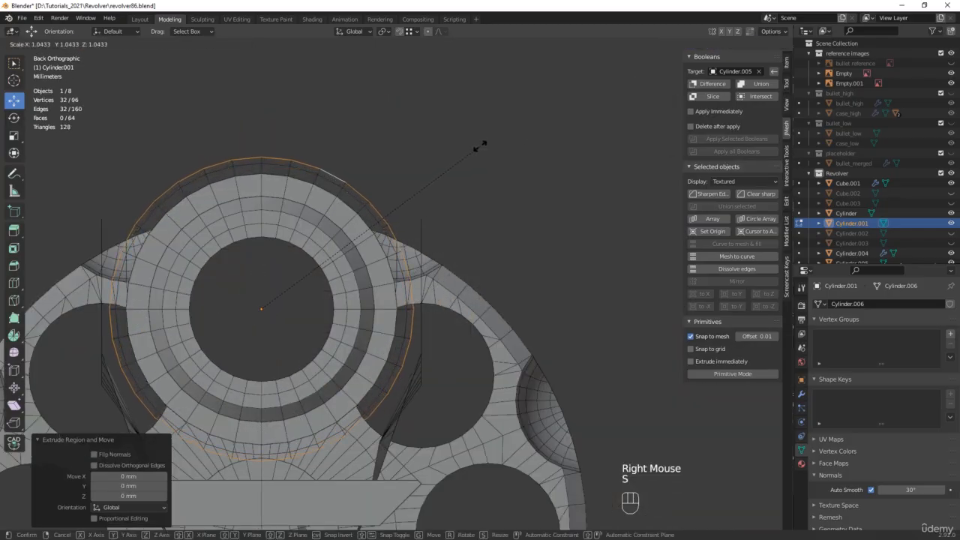
click(480, 145)
key(alt+z)
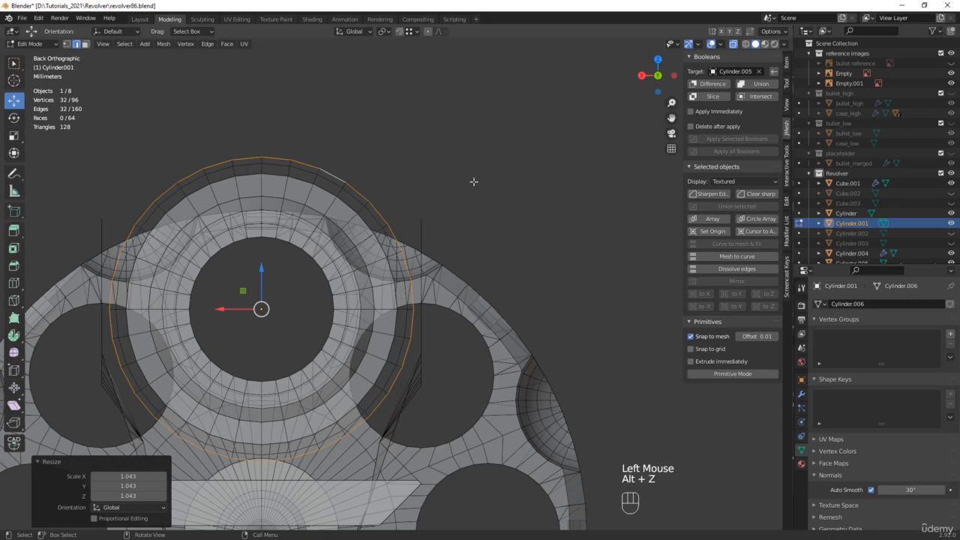
middle_drag(473, 182, 392, 219)
key(alt+z)
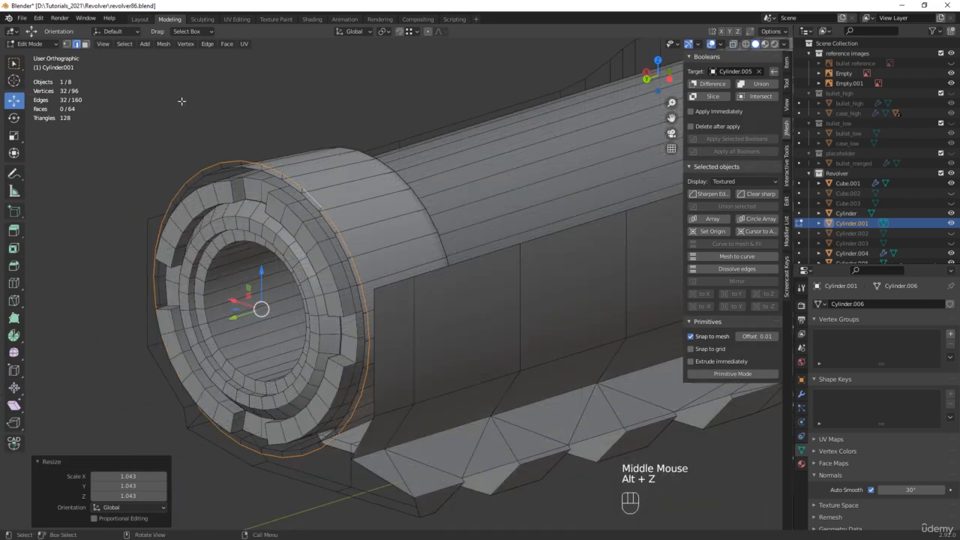
Flip the normals of all the ring's faces and save the scene as the incremental file revolver87.blend
ctrl+click(237, 166)
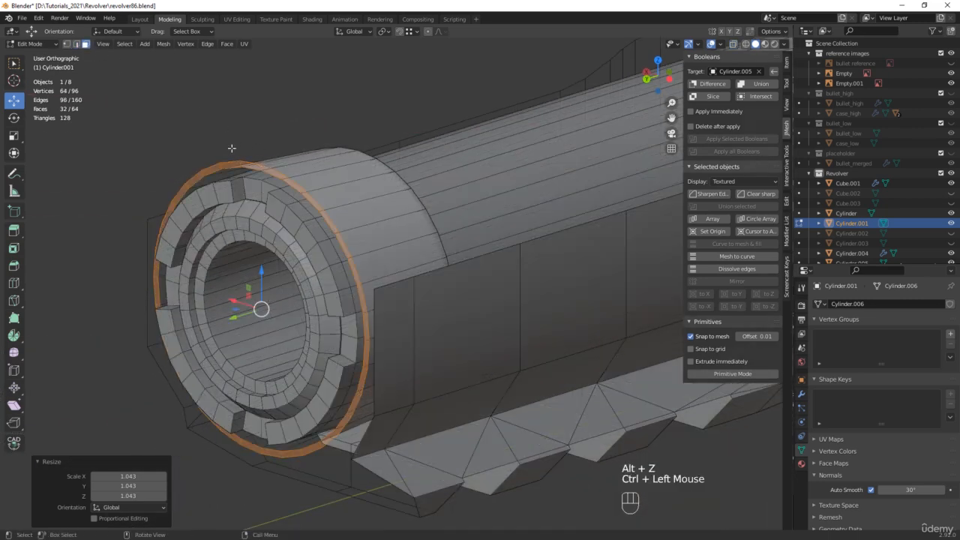
key(ctrl+KP_Add)
key(a)
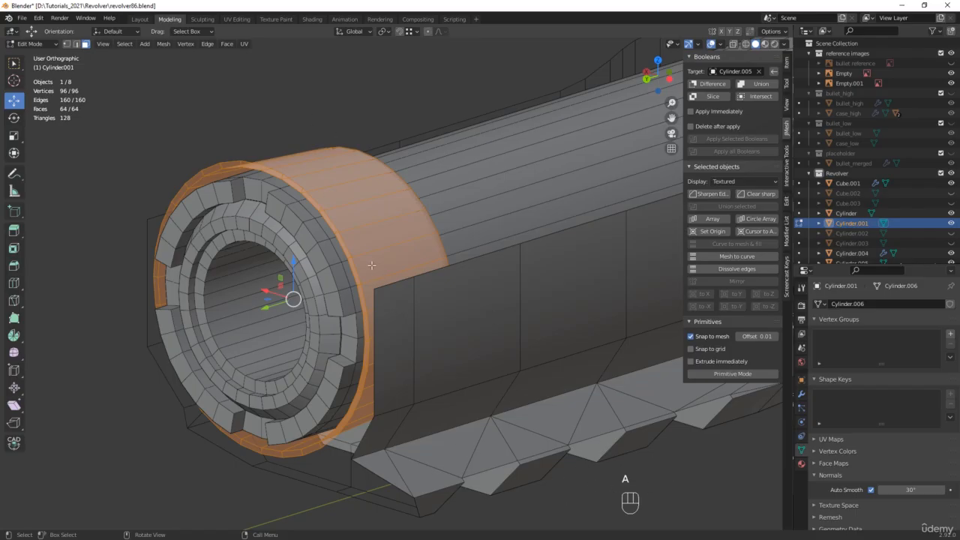
click(162, 43)
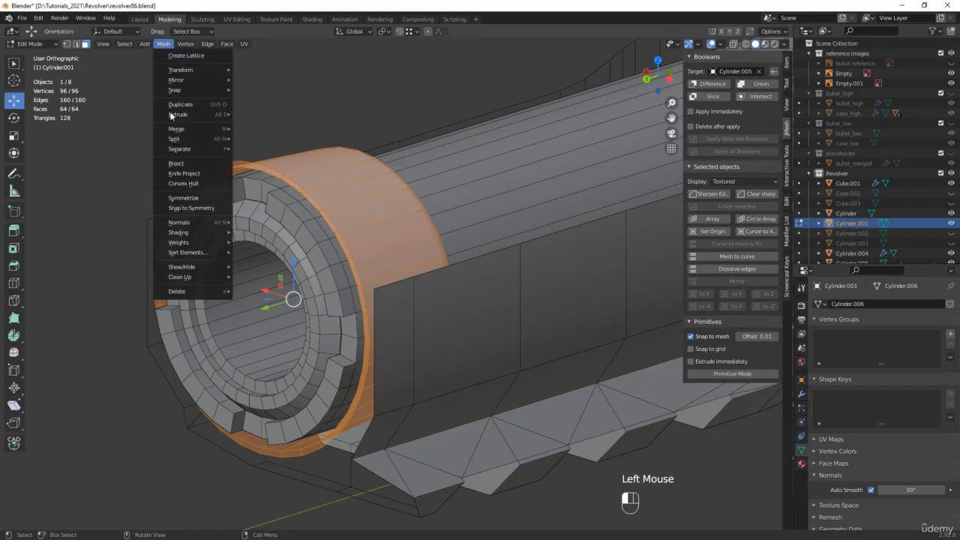
mouse_move(205, 227)
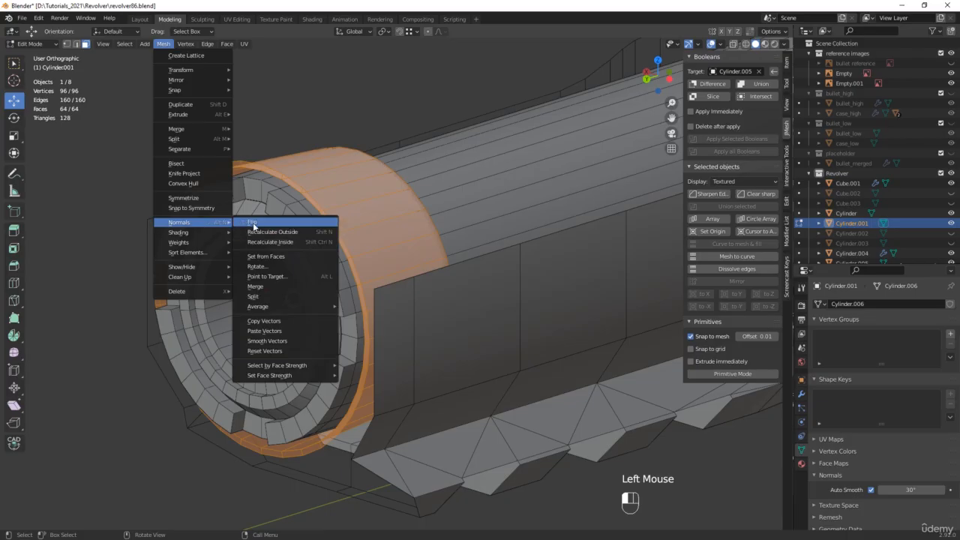
click(255, 222)
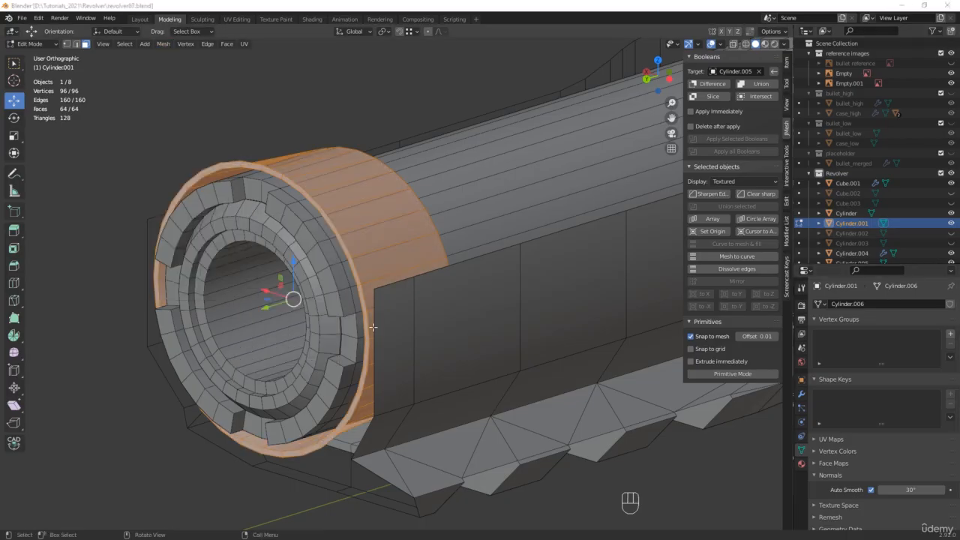
In the left side view, move the whole ring 1.0944 mm along Y to line up with the sleeve's front end
middle_drag(390, 343, 203, 306)
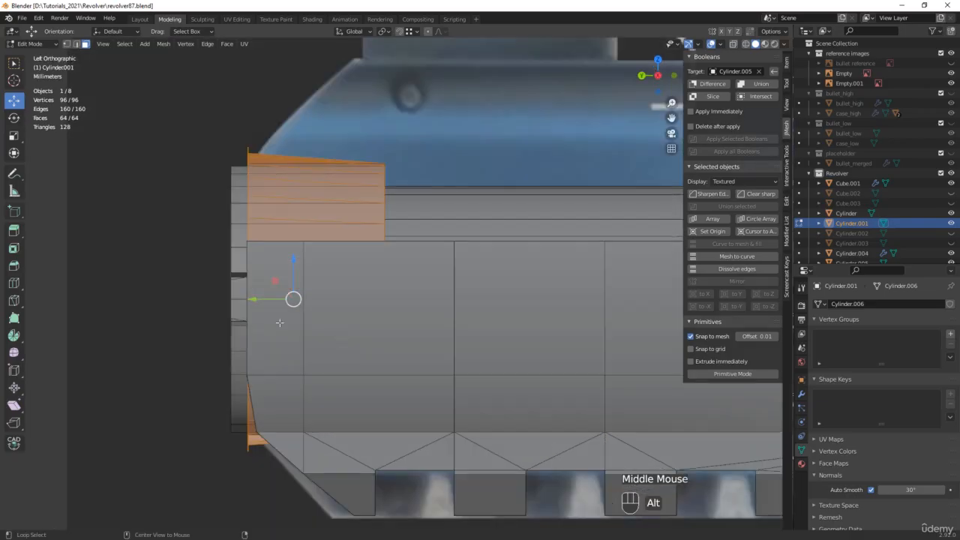
scroll(204, 306, up, 3)
drag(323, 292, 292, 288)
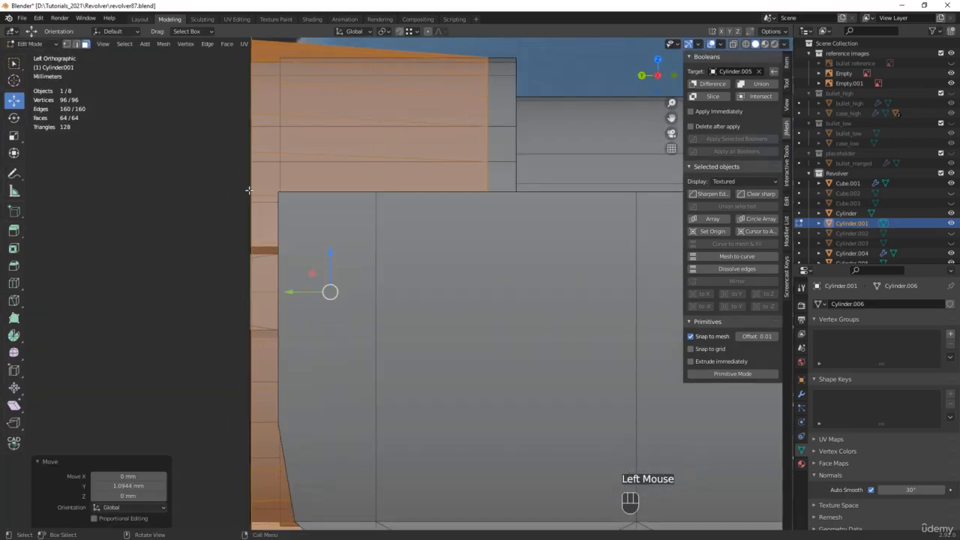
scroll(313, 404, down, 3)
shift+middle_drag(512, 415, 373, 323)
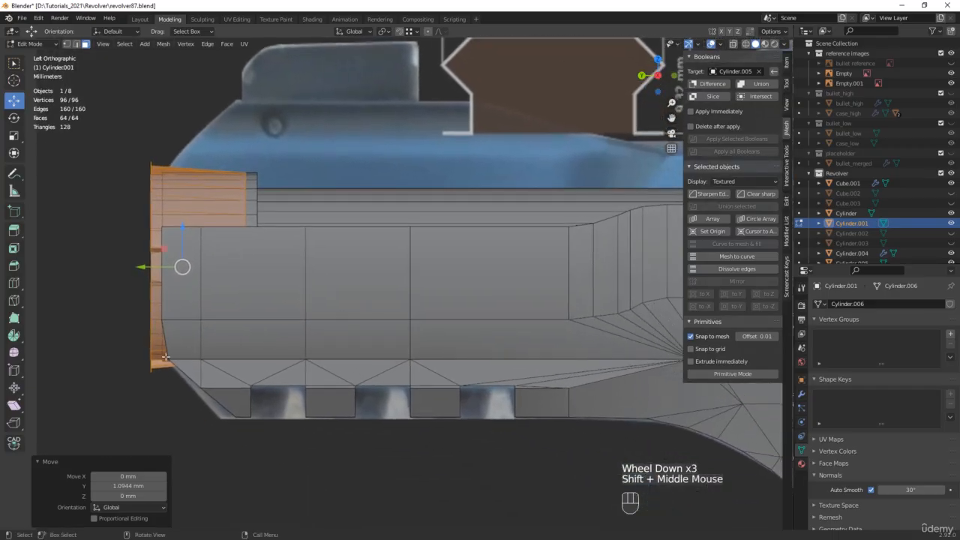
Open the barrel housing in Edit Mode and move its front section's vertices 0.9677 mm along Y to meet the ring's front edge
key(Tab)
click(440, 293)
key(Tab)
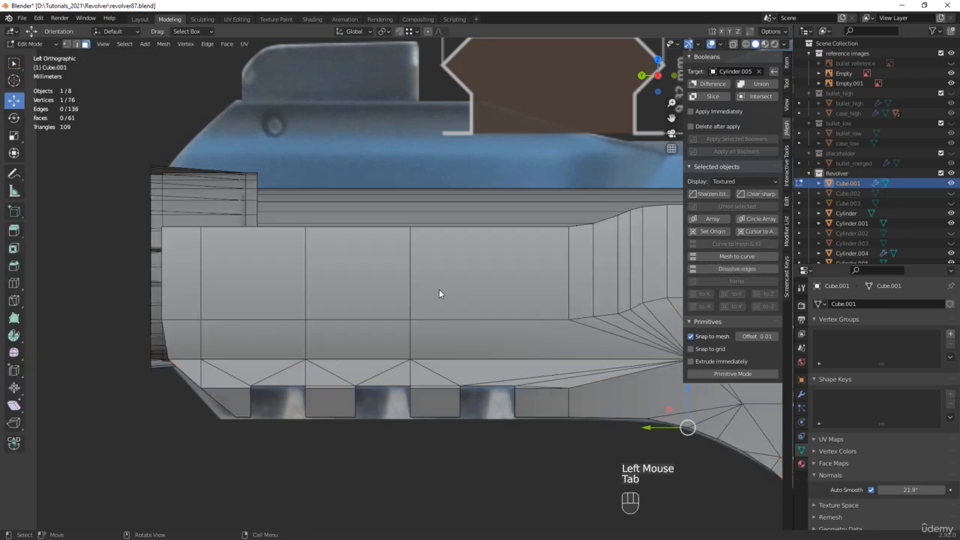
key(alt+z)
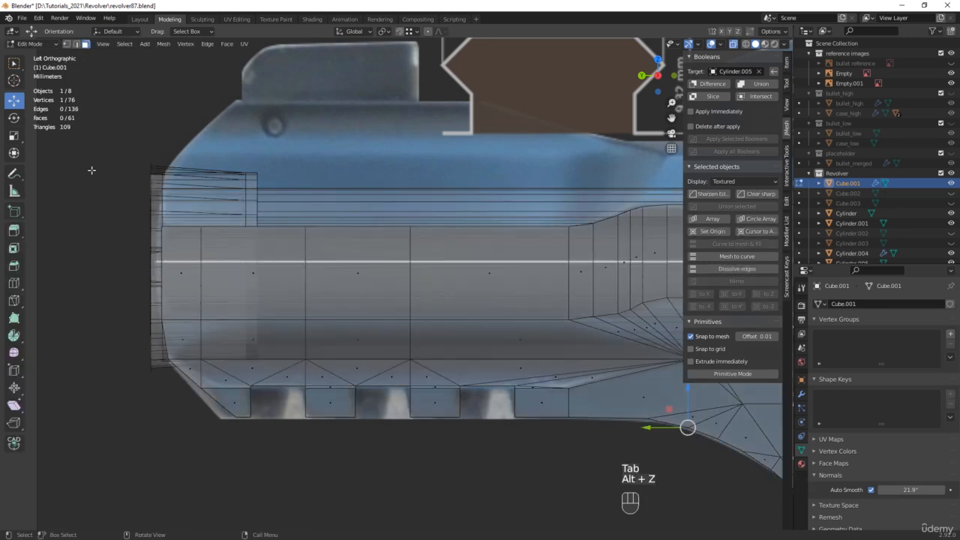
drag(88, 118, 536, 470)
scroll(128, 361, up, 3)
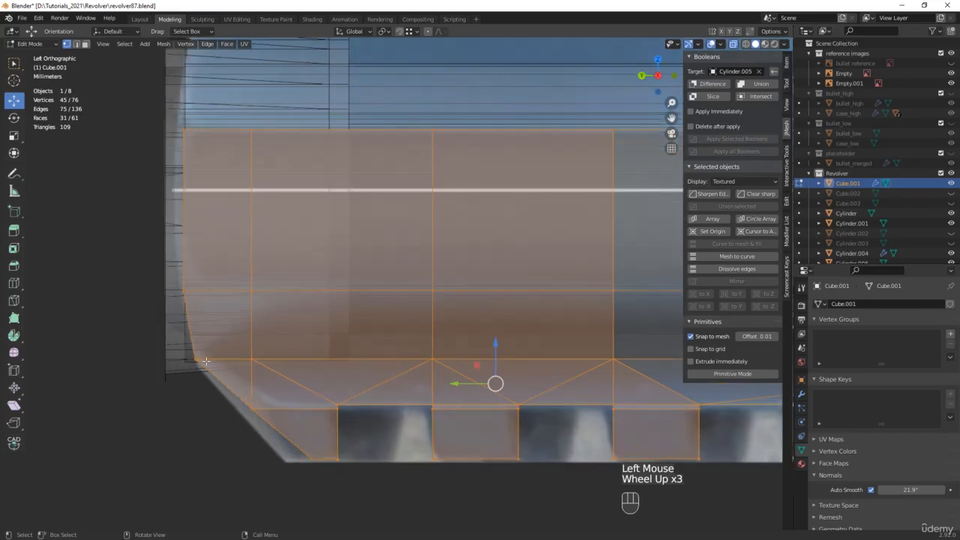
drag(461, 384, 442, 380)
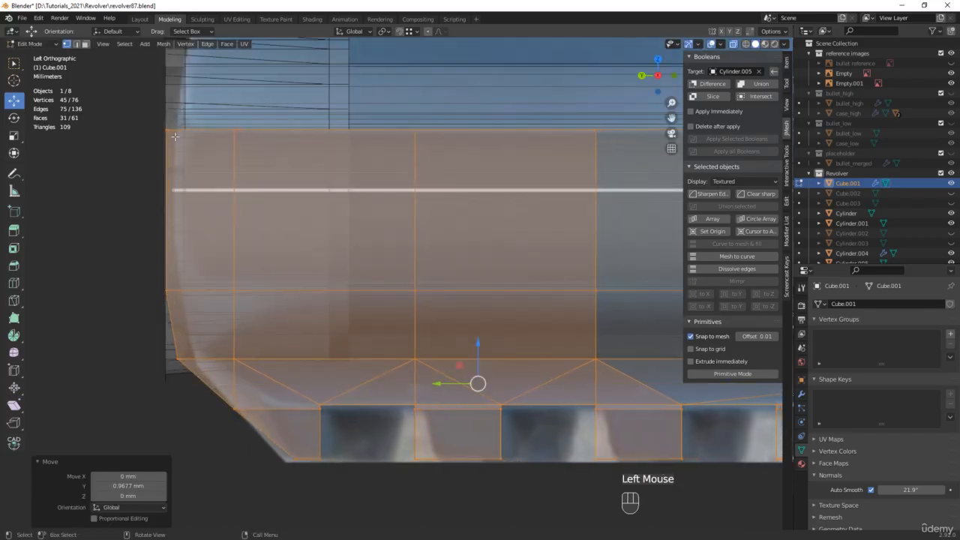
scroll(273, 402, down, 3)
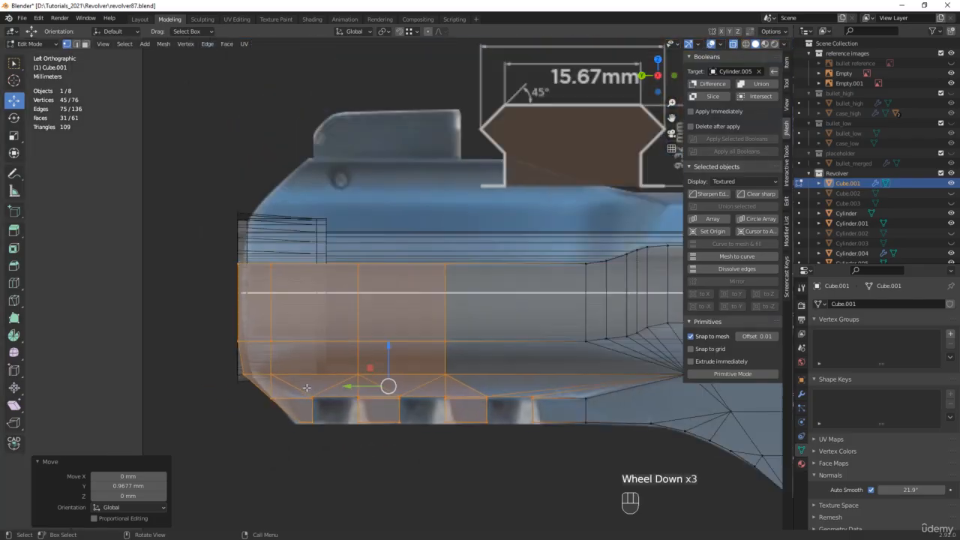
Remove the mirror modifier from the barrel housing
middle_drag(272, 402, 501, 415)
key(alt+z)
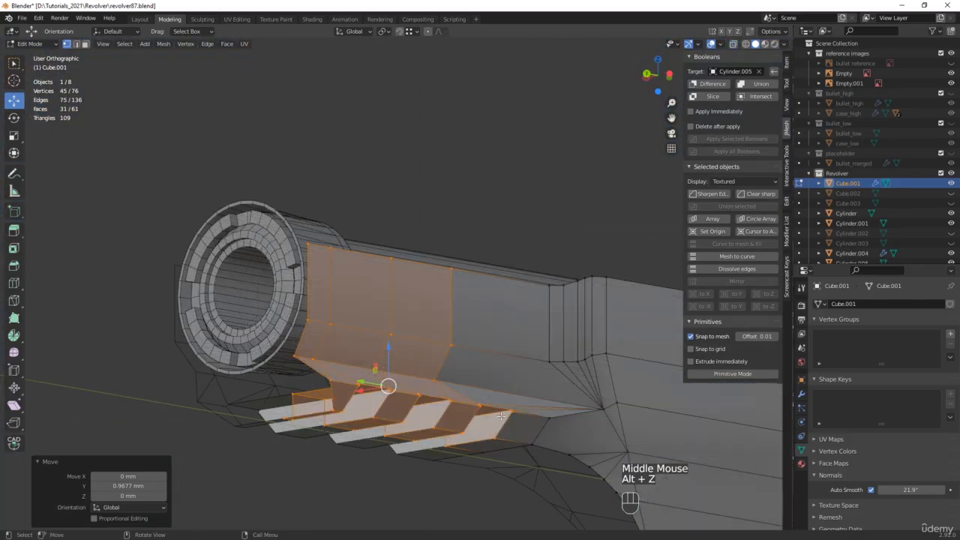
click(800, 393)
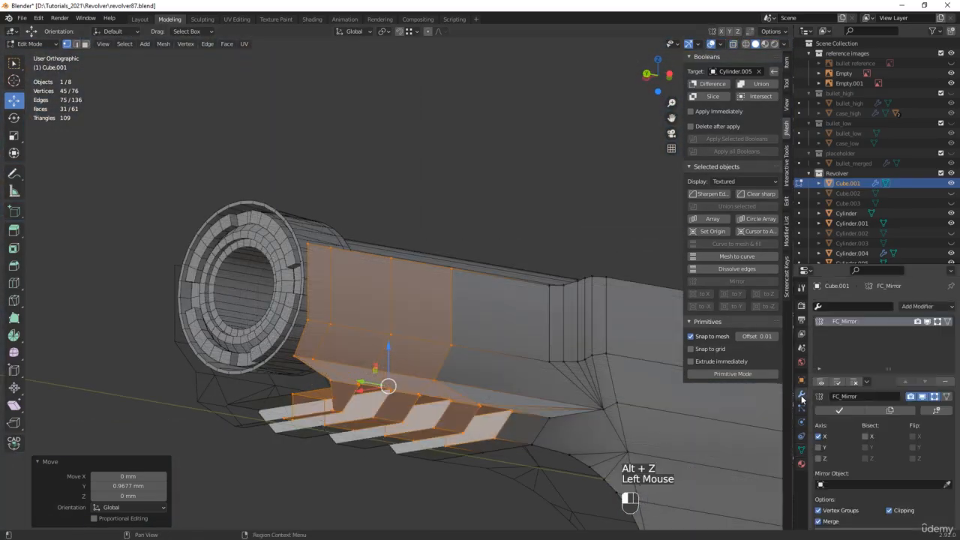
click(944, 385)
middle_drag(338, 349, 314, 357)
scroll(313, 357, up, 2)
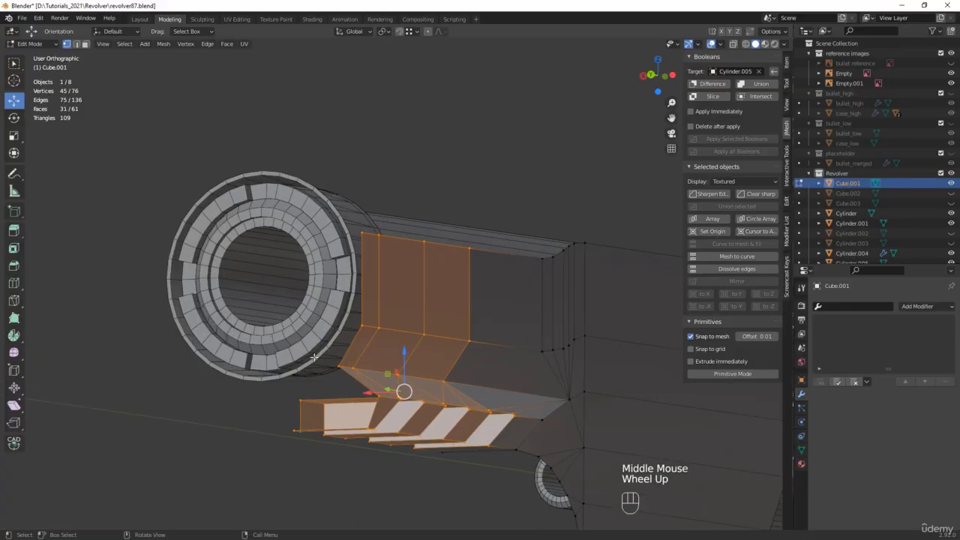
Join the barrel housing with the separated muzzle ring into one object, keeping the ring as the active object
key(Tab)
shift+click(322, 356)
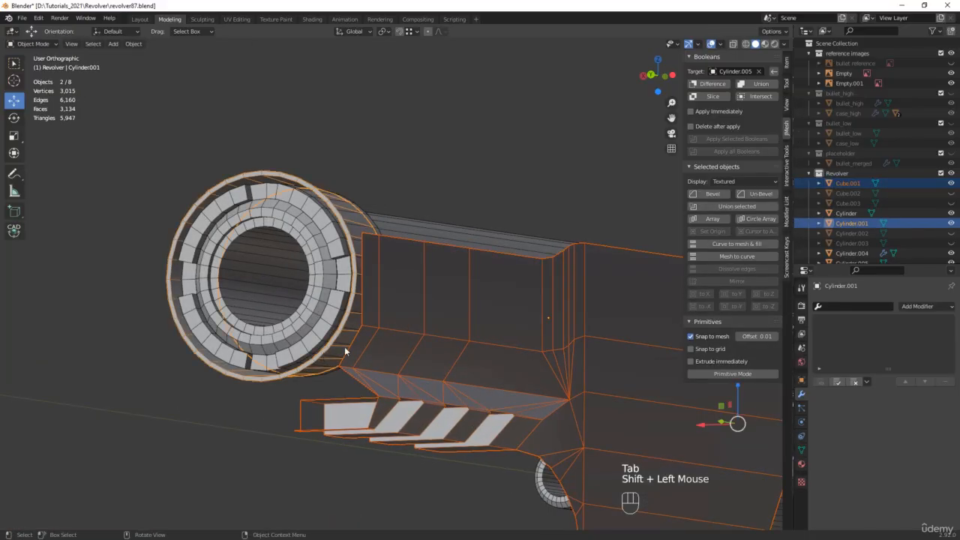
key(ctrl+j)
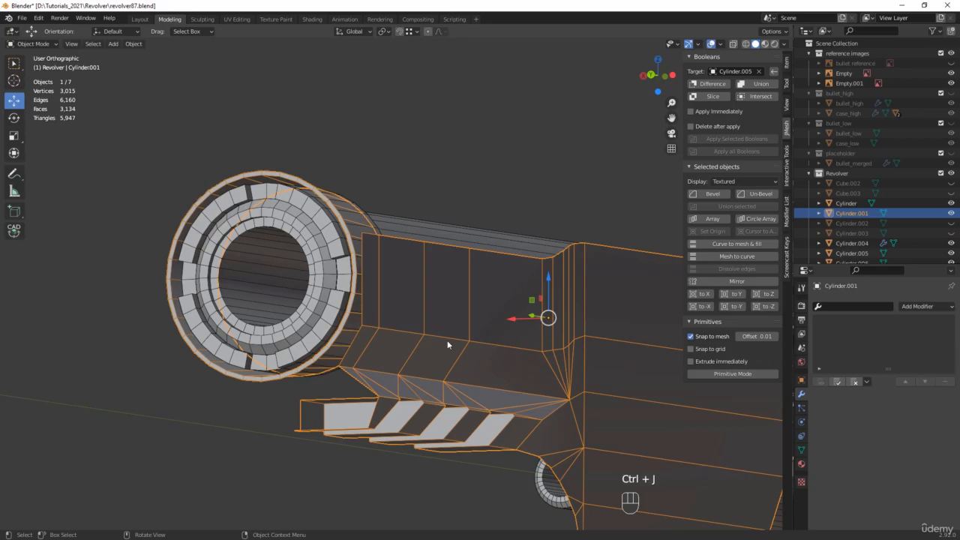
Delete the vertices of the ring's half opposite the housing and save the scene as the incremental file revolver88.blend
middle_drag(447, 340, 451, 316)
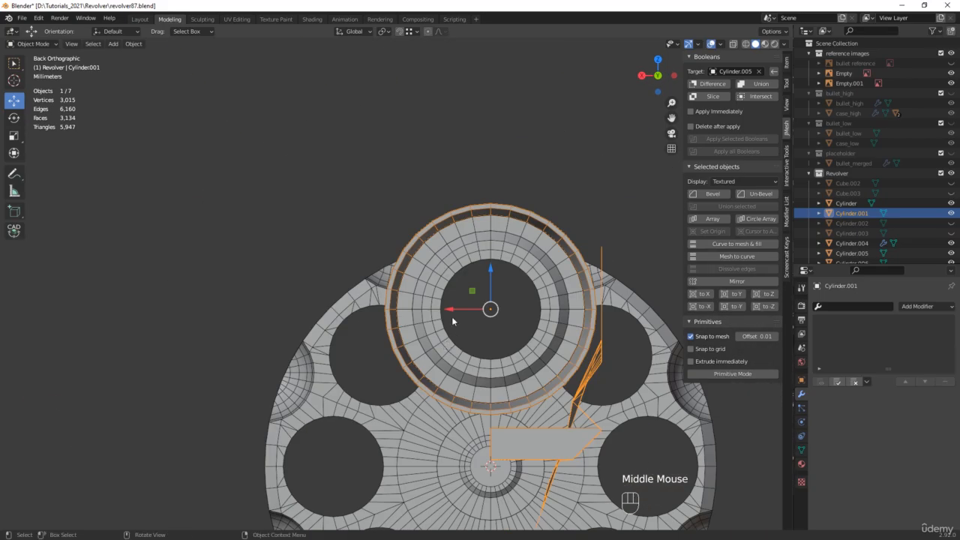
key(Tab)
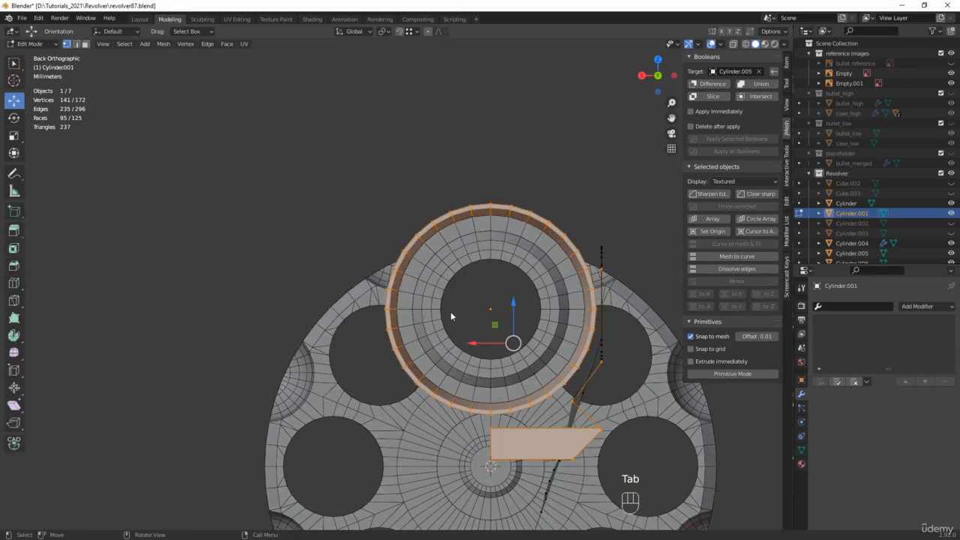
key(alt+z)
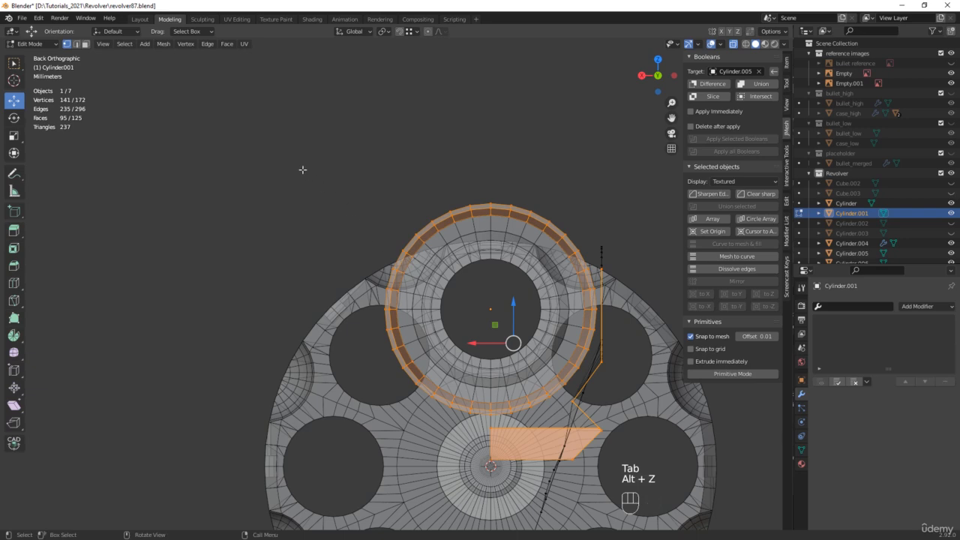
drag(285, 150, 469, 459)
key(x)
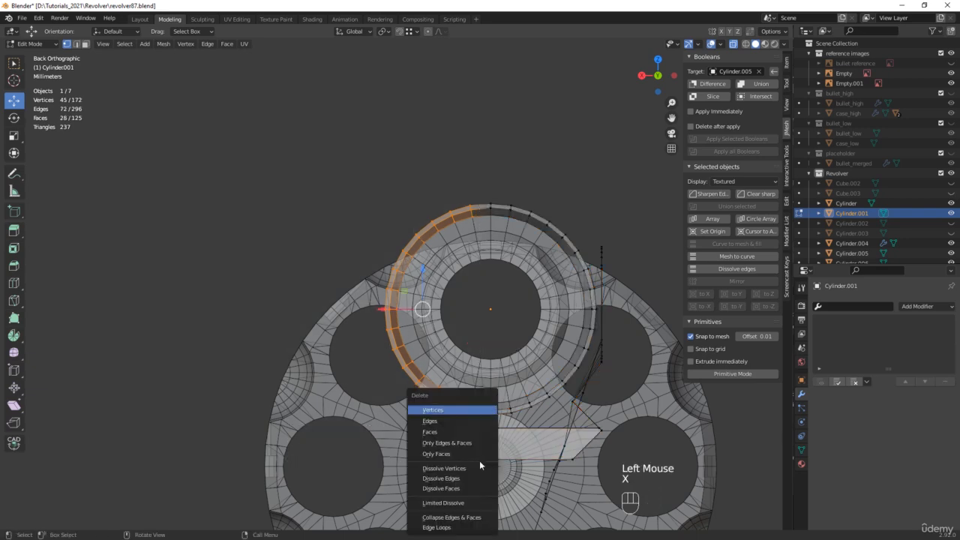
click(450, 409)
middle_drag(448, 409, 374, 392)
key(alt+z)
key(ctrl+alt+s)
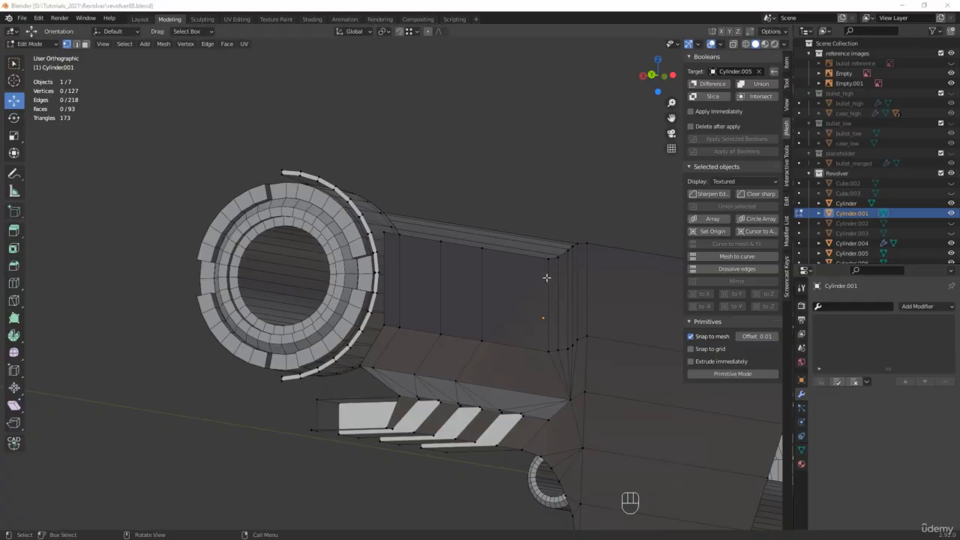
scroll(353, 361, up, 5)
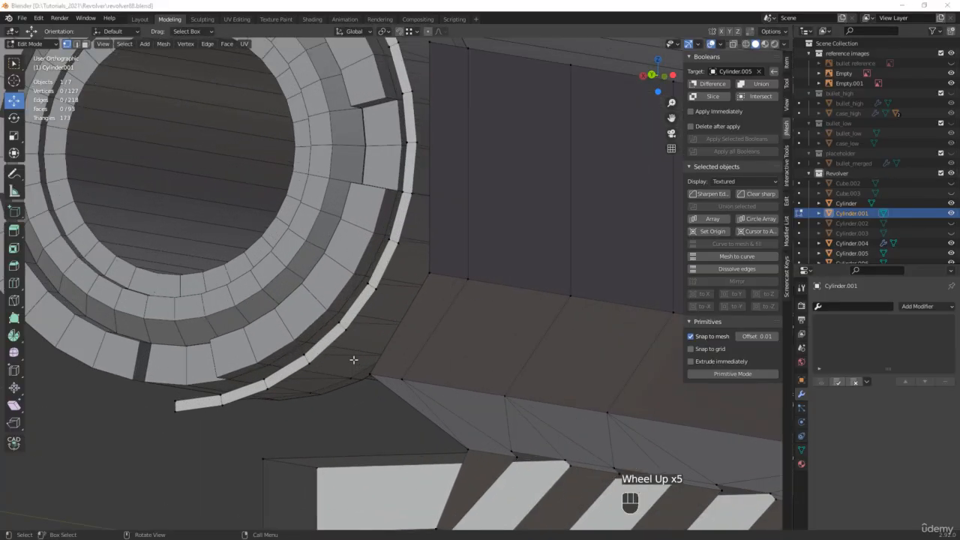
Fill a face between three outer edges of the muzzle ring and the housing's slanted front corner edge
click(334, 343)
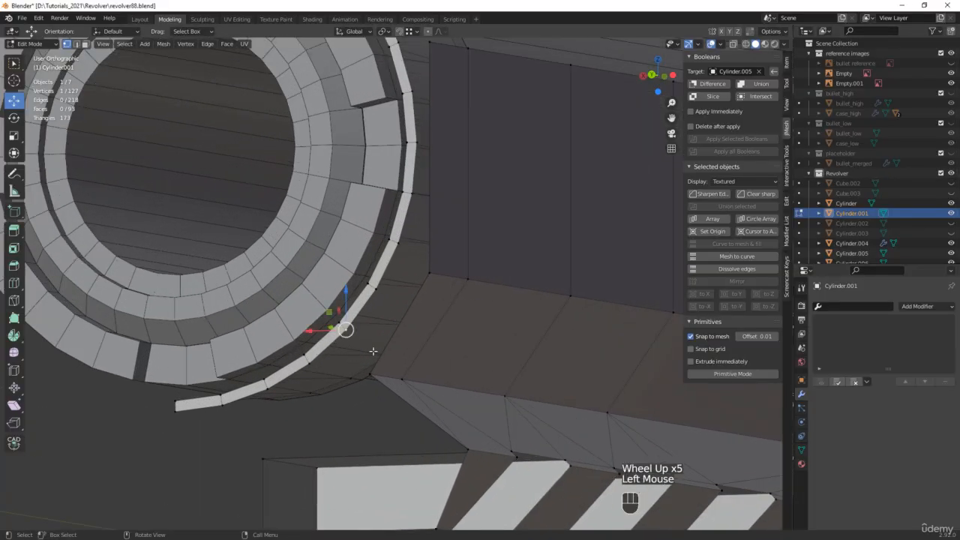
mouse_move(338, 330)
middle_down()
mouse_move(356, 330)
mouse_move(341, 330)
middle_up()
key(2)
click(328, 347)
key(alt+z)
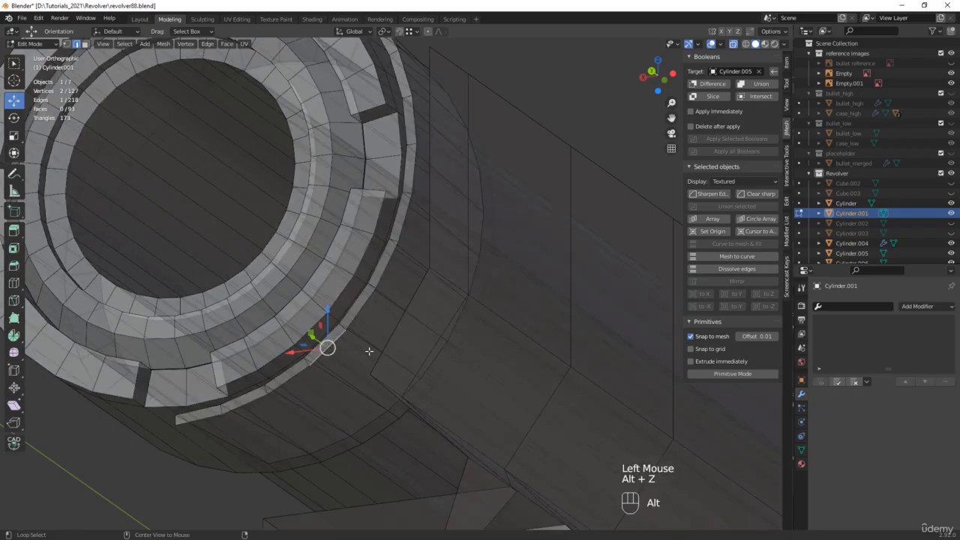
key(alt+z)
shift+click(381, 350)
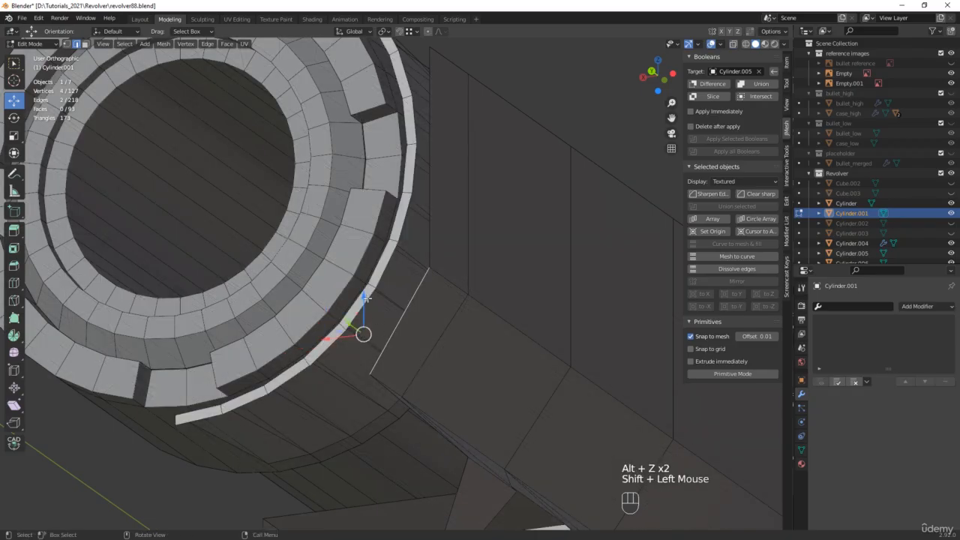
scroll(366, 298, up, 2)
shift+click(367, 298)
shift+click(396, 255)
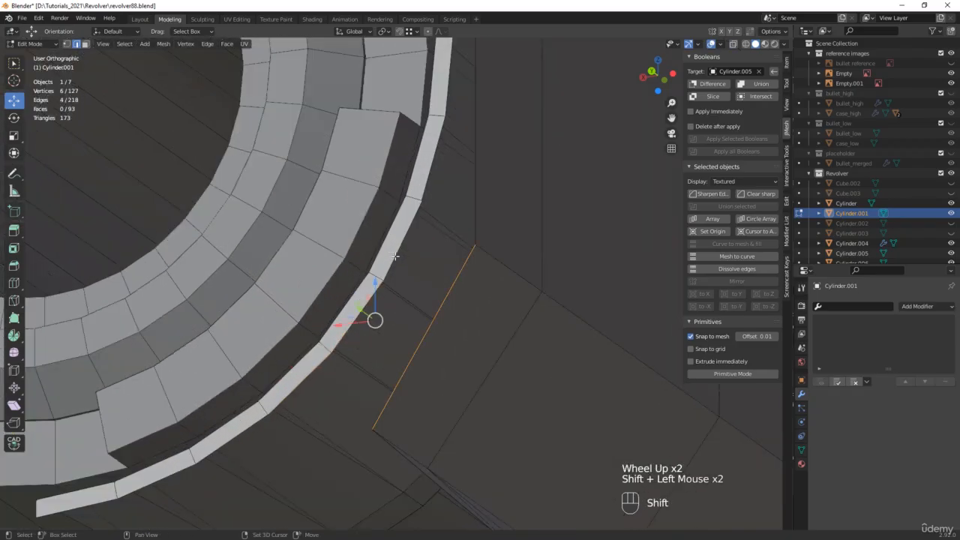
middle_drag(396, 255, 346, 315)
key(f)
Split the new face by connecting its two middle ring vertices to the housing's lower and upper corner vertices
click(336, 347)
shift+click(377, 424)
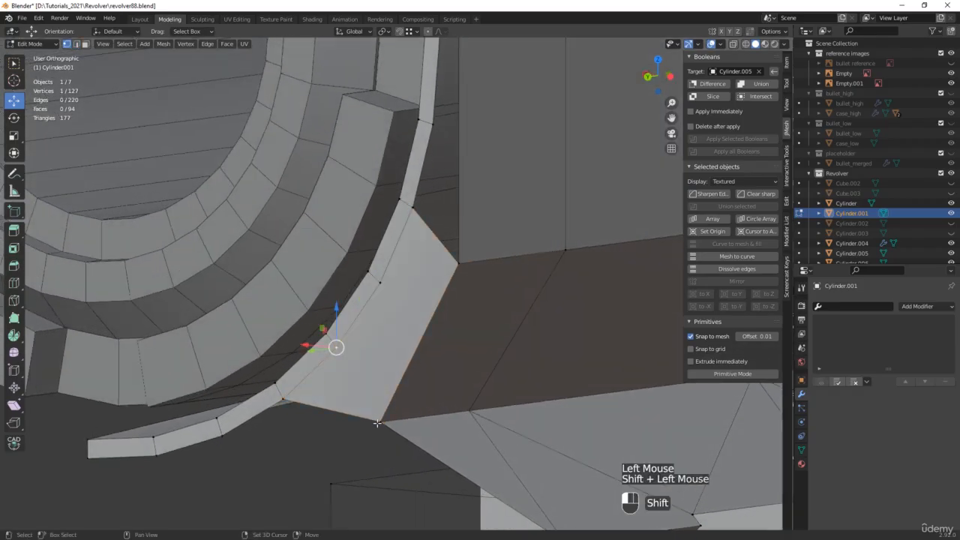
key(j)
click(381, 282)
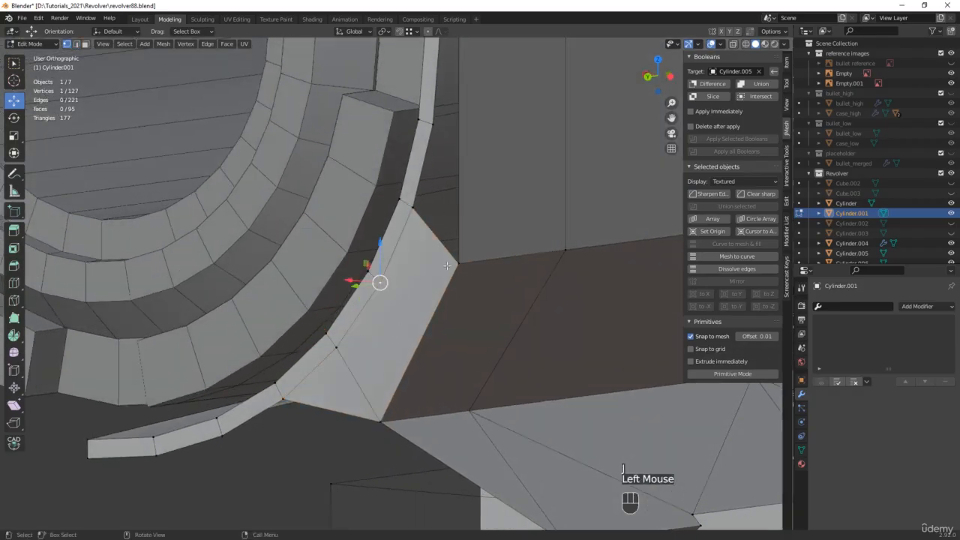
shift+click(451, 264)
key(j)
Move the housing's bottom front vertices forward along Y to match the reference, and the side corner vertex above them 0.67201 mm along Y
scroll(450, 266, down, 2)
middle_drag(450, 266, 416, 300)
shift+middle_drag(413, 435, 379, 277)
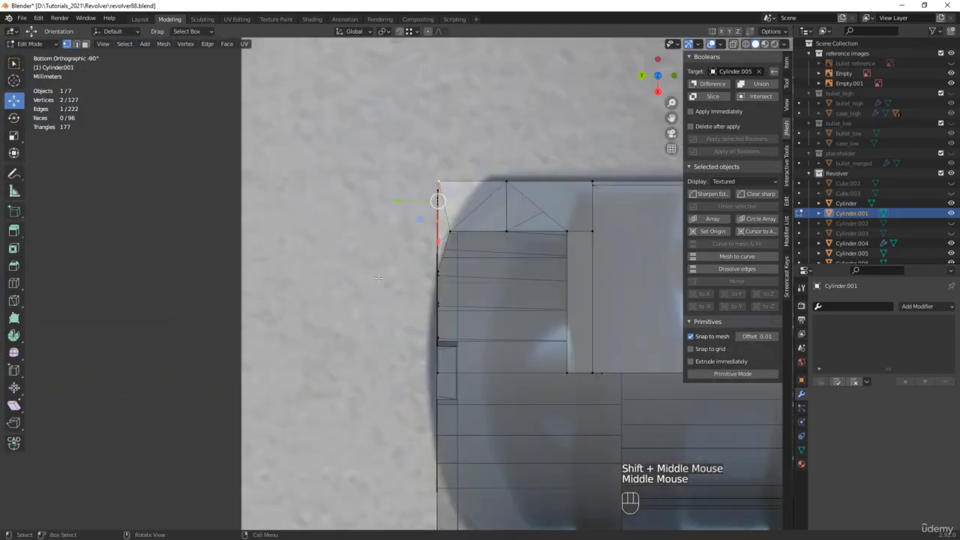
click(566, 231)
shift+click(566, 371)
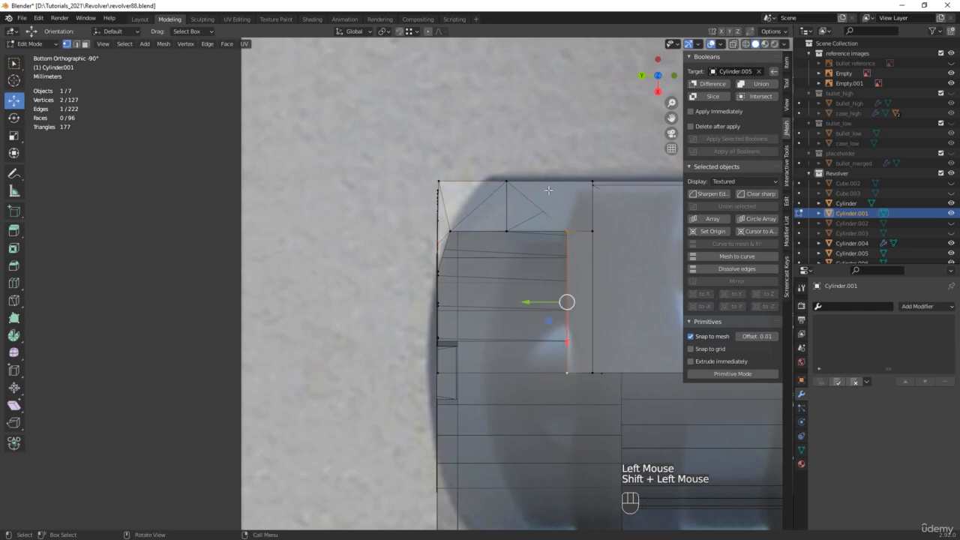
middle_drag(560, 301, 554, 306)
scroll(554, 306, up, 2)
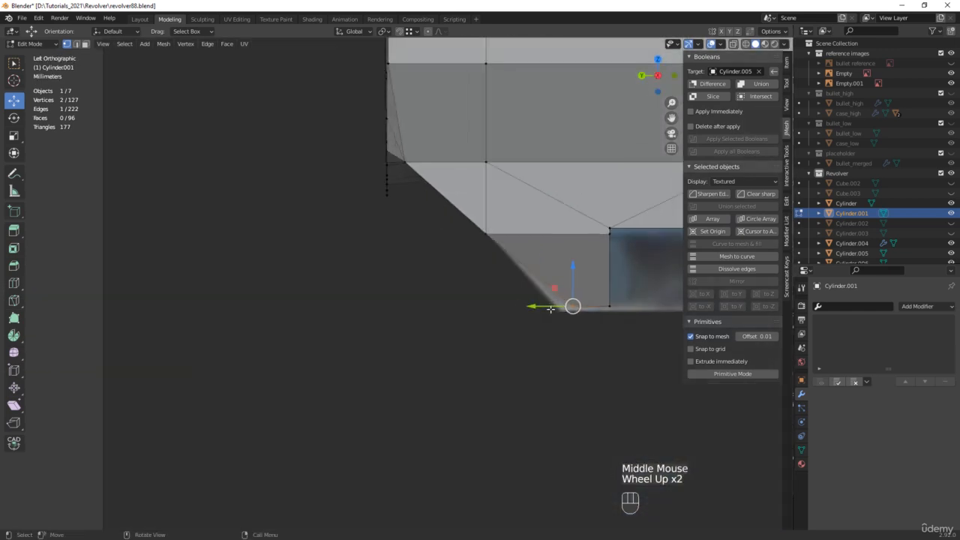
drag(540, 305, 515, 300)
click(486, 233)
drag(453, 232, 435, 232)
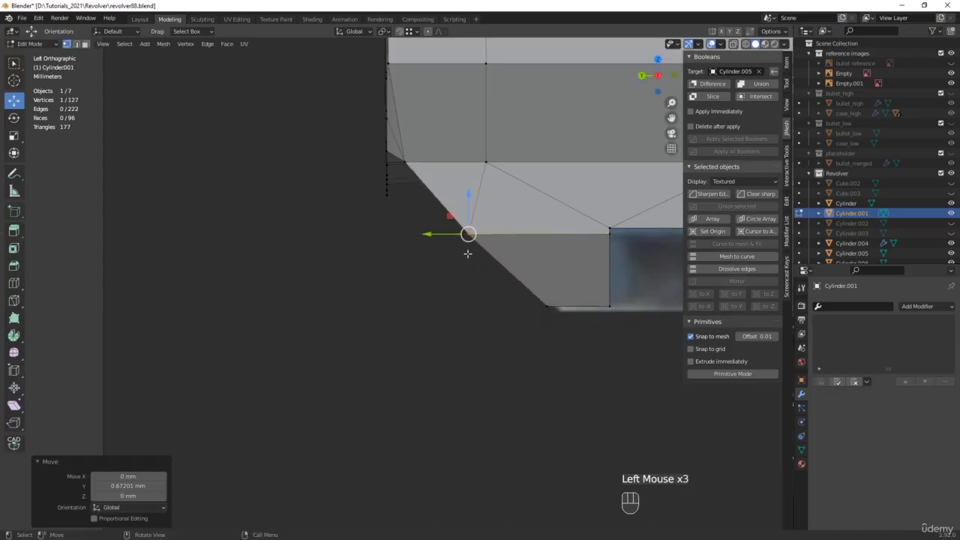
Subdivide the front and rear edges of the housing's bottom front strip with 2 cuts
scroll(467, 251, down, 2)
middle_drag(467, 251, 540, 322)
scroll(543, 338, up, 3)
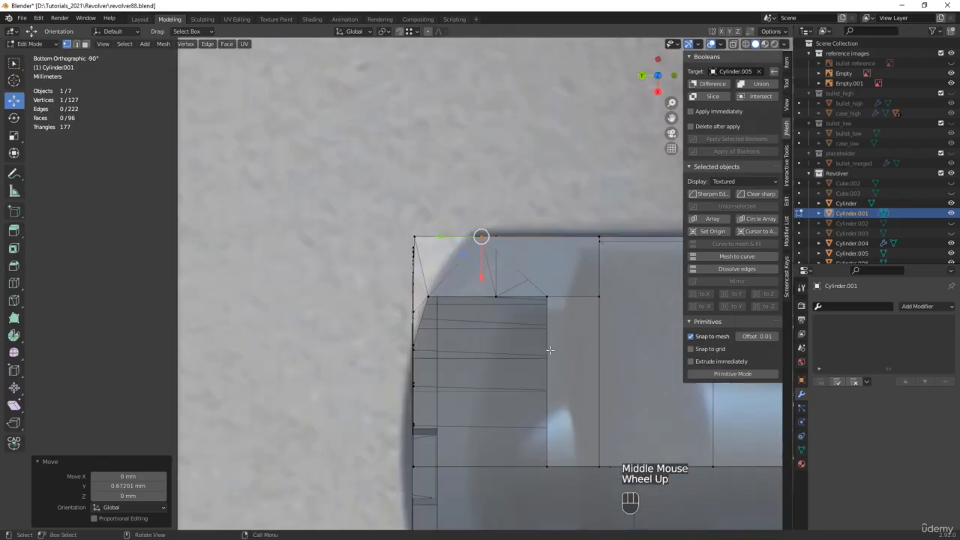
key(2)
click(547, 345)
shift+click(597, 346)
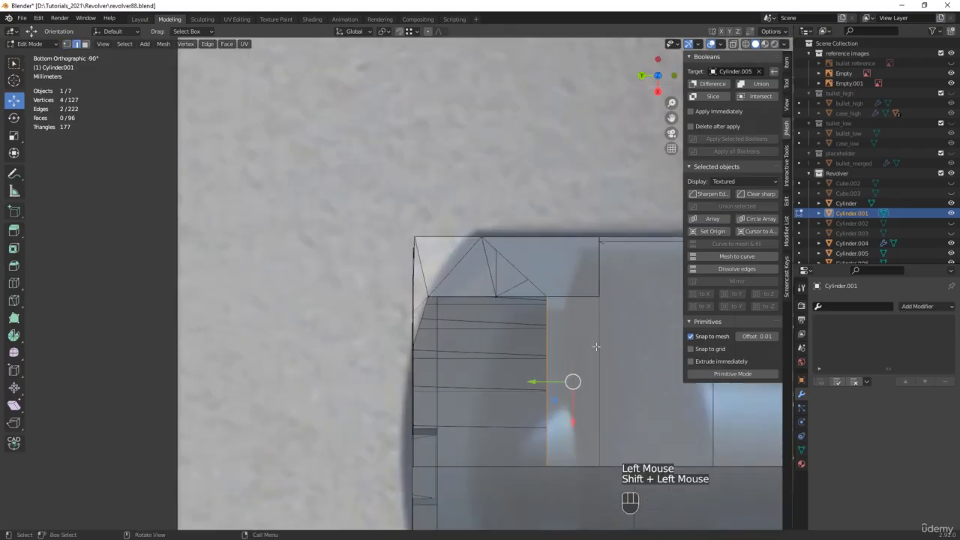
middle_drag(580, 352, 556, 357)
right_click(556, 355)
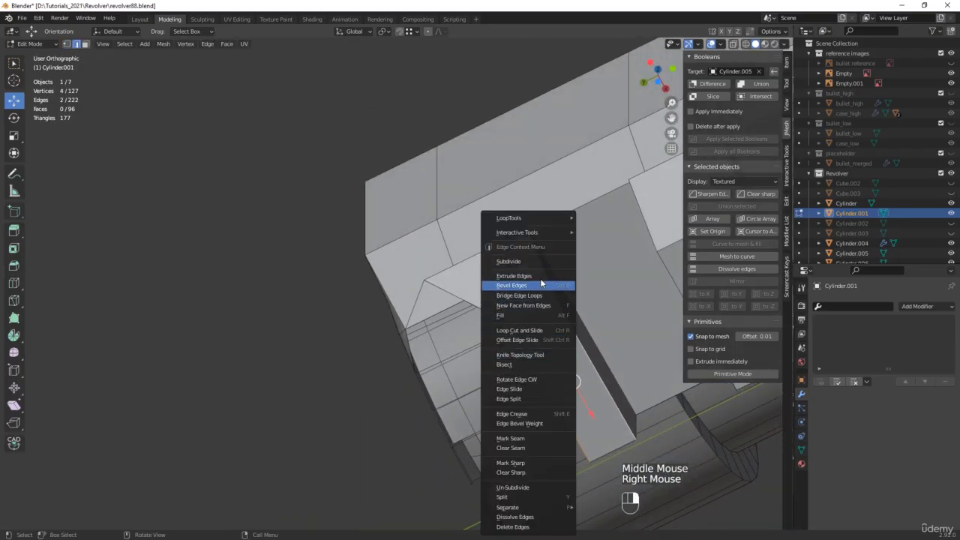
click(531, 260)
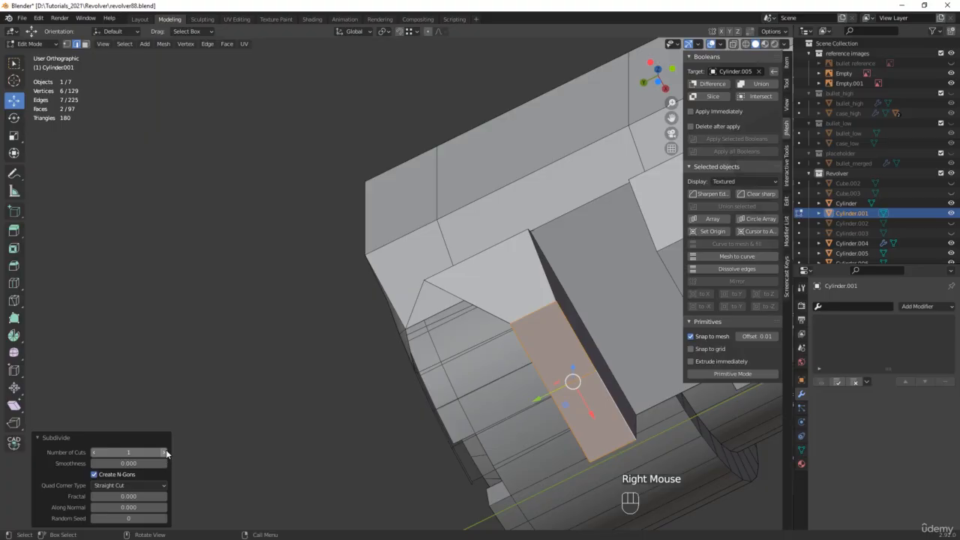
click(164, 452)
Move the inner segments of the bottom strip's front edge forward along Y to follow the rounded outline in the reference photo
middle_drag(517, 367, 520, 355)
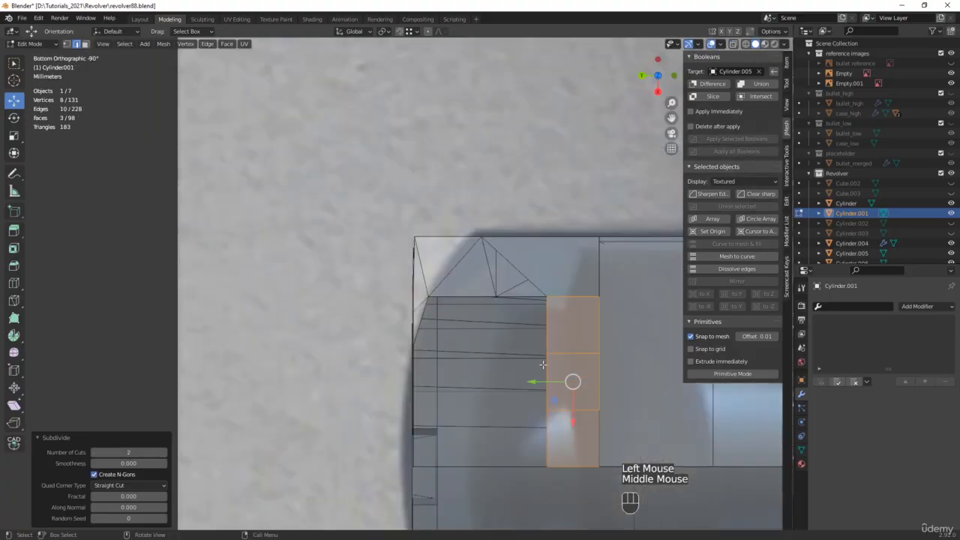
click(547, 368)
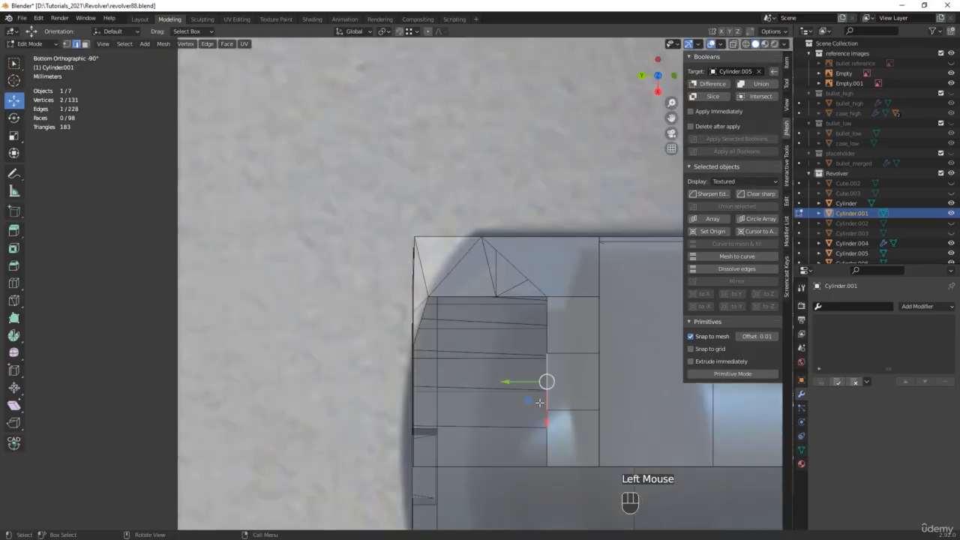
shift+click(547, 433)
drag(516, 408, 485, 435)
click(527, 438)
click(527, 438)
Fill a triangular face between the housing's lower side edge and the adjoining front edge of the bottom section
scroll(495, 316, down, 2)
middle_drag(495, 315, 572, 308)
click(572, 318)
scroll(572, 304, up, 2)
click(574, 298)
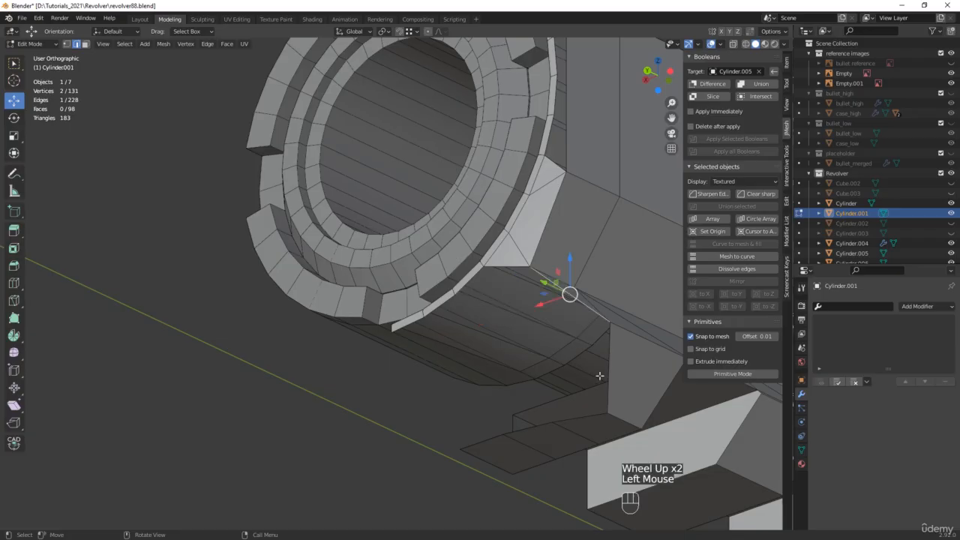
shift+click(606, 373)
key(f)
Fill three faces between the muzzle ring's lower outer edges and the three front edge segments of the housing's bottom
middle_drag(595, 358, 397, 446)
click(447, 425)
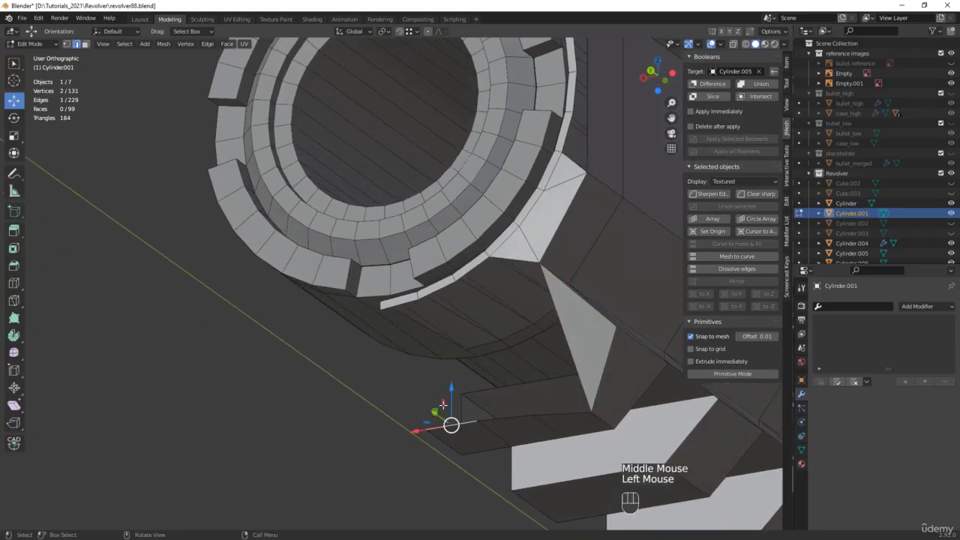
shift+click(399, 304)
key(f)
click(434, 290)
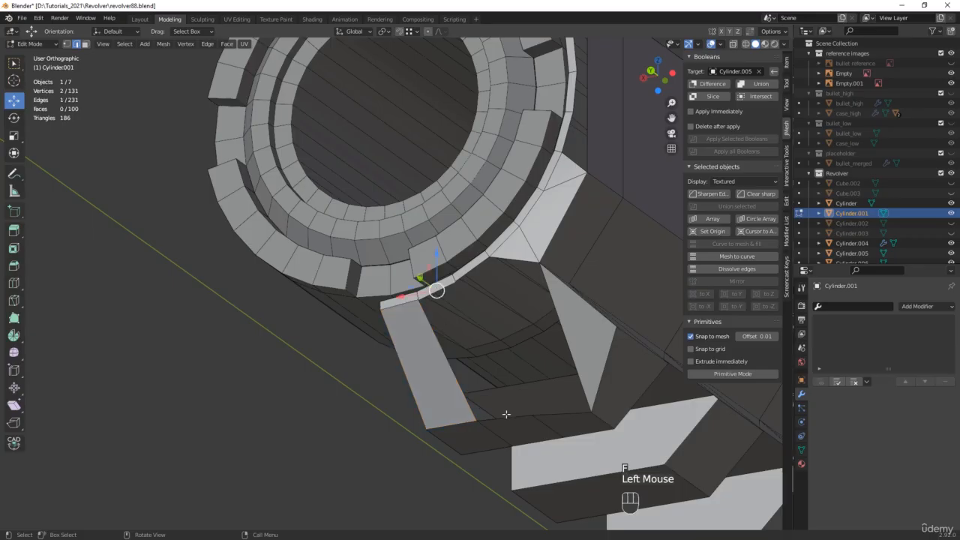
shift+click(506, 414)
key(f)
click(478, 267)
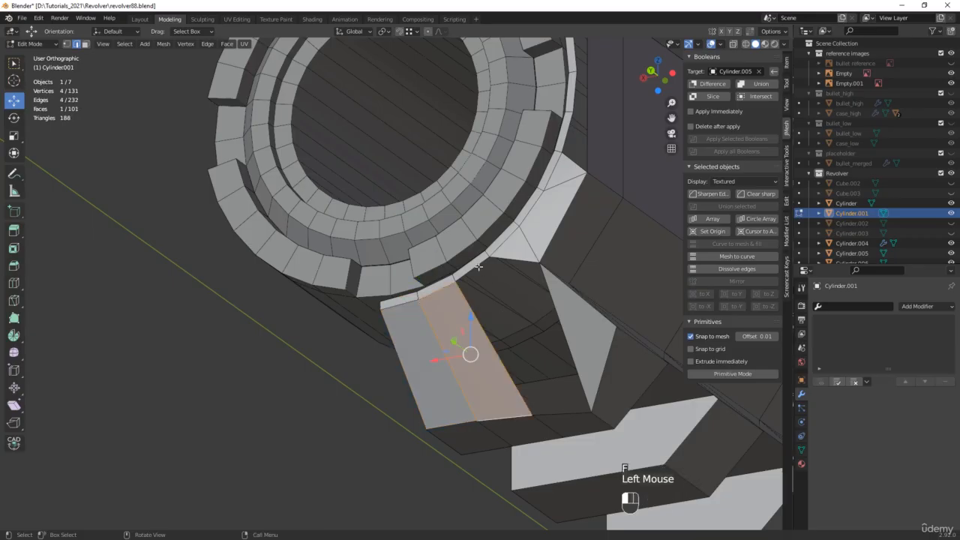
shift+click(555, 415)
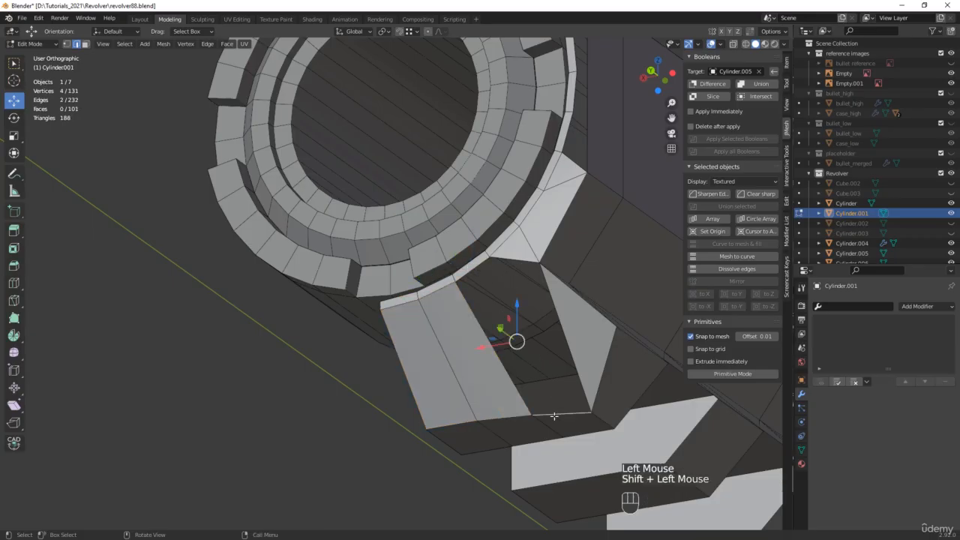
key(f)
Fill the remaining narrow triangular hole between the three new faces and the triangular side face
middle_drag(553, 338, 551, 307)
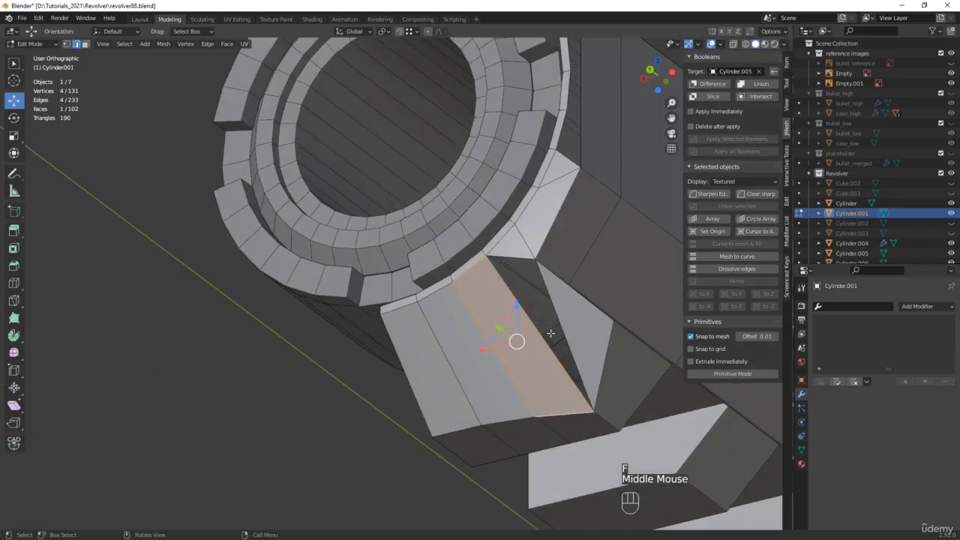
alt+click(550, 304)
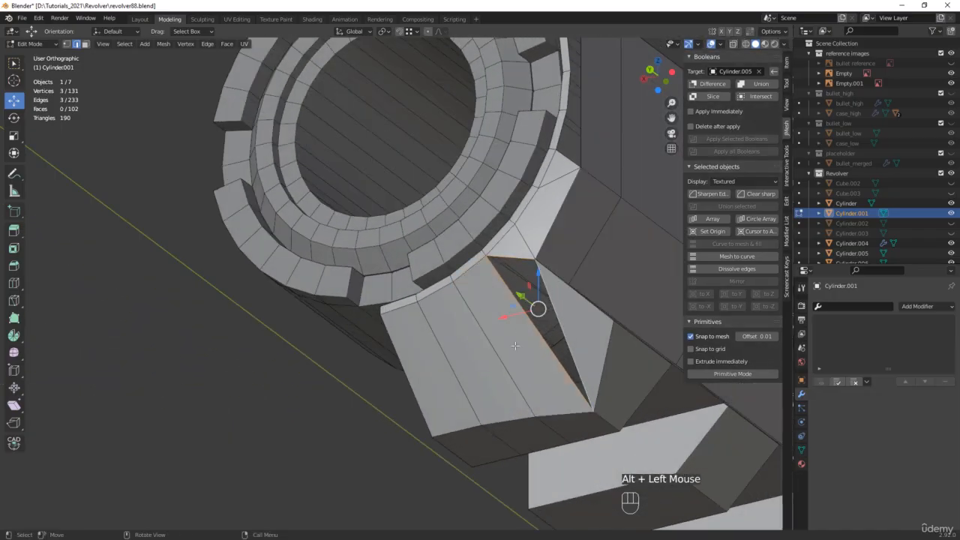
key(f)
Subdivide the four long edges of the sloped faces under the ring with one cut
middle_drag(561, 354, 477, 376)
scroll(484, 345, up, 2)
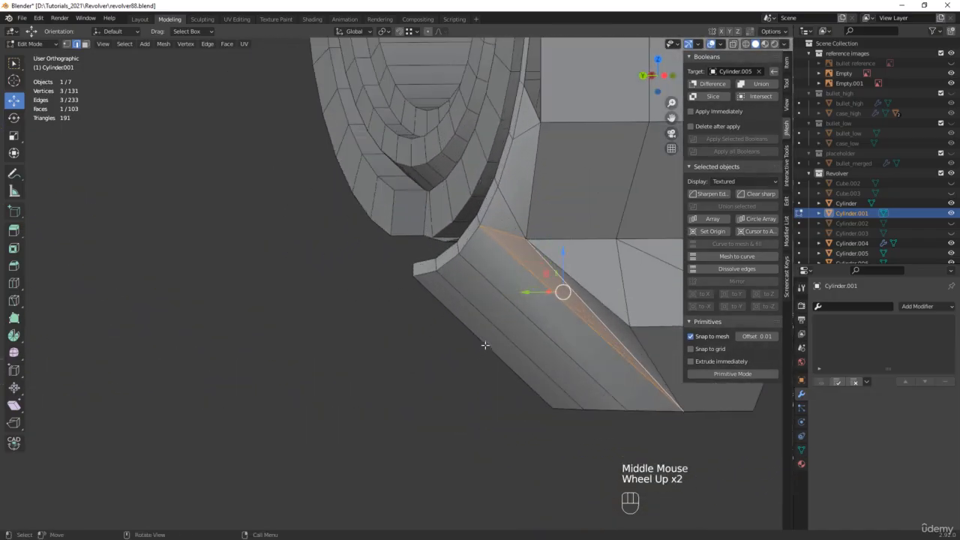
click(494, 352)
shift+click(524, 335)
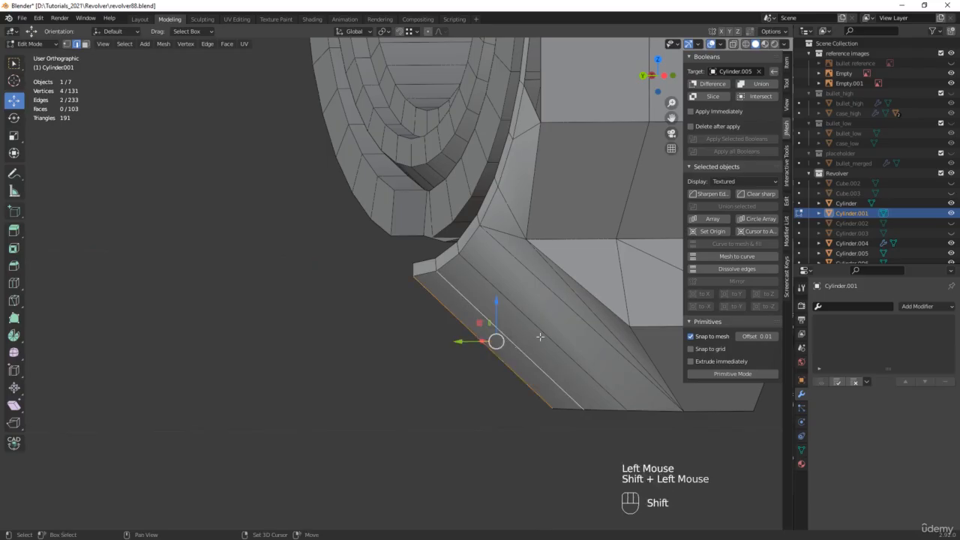
shift+click(548, 328)
shift+click(575, 313)
middle_drag(575, 313, 537, 334)
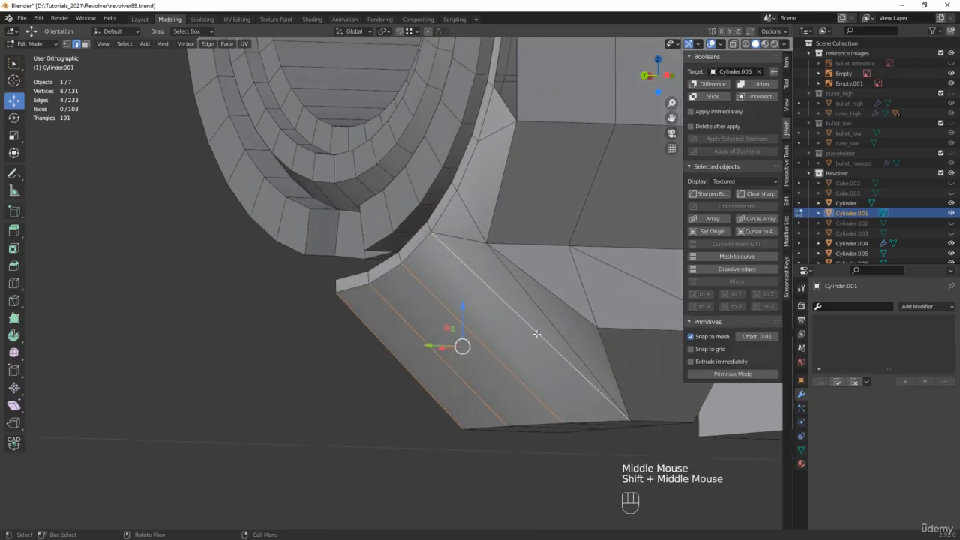
right_click(537, 334)
click(488, 261)
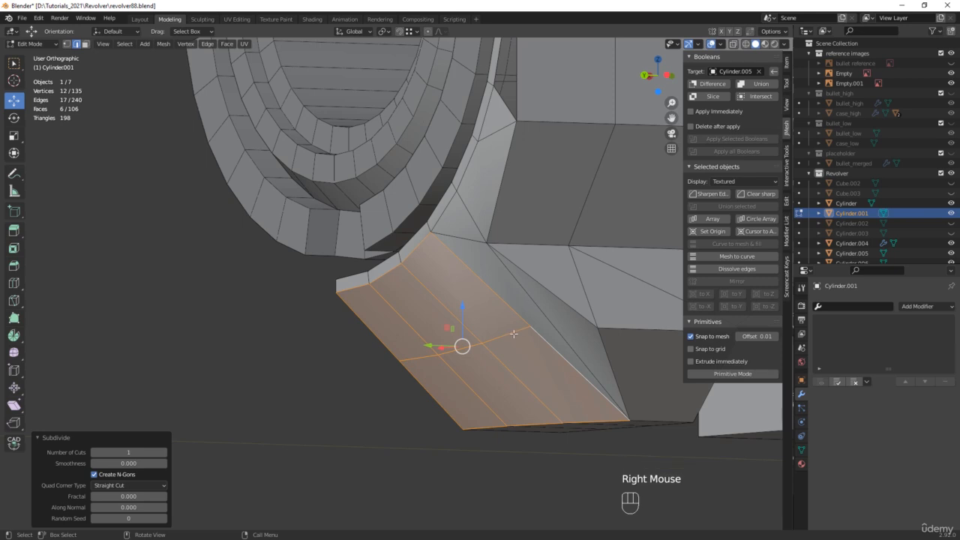
Move the three edges of the new cross cut about 0.48 mm along Y and slightly downward to bulge the slope
click(503, 336)
shift+click(465, 350)
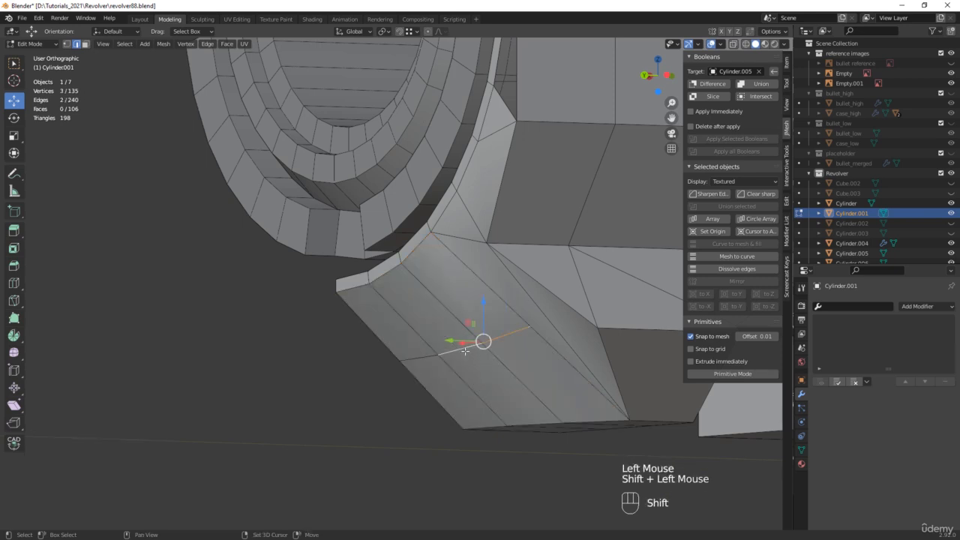
shift+click(420, 356)
alt+middle_drag(419, 357, 455, 370)
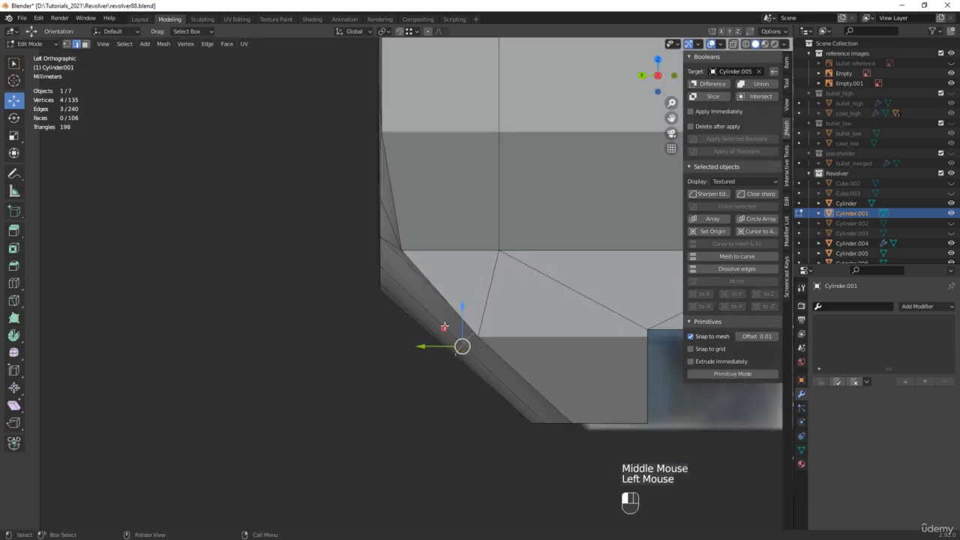
drag(444, 326, 427, 331)
scroll(465, 338, up, 2)
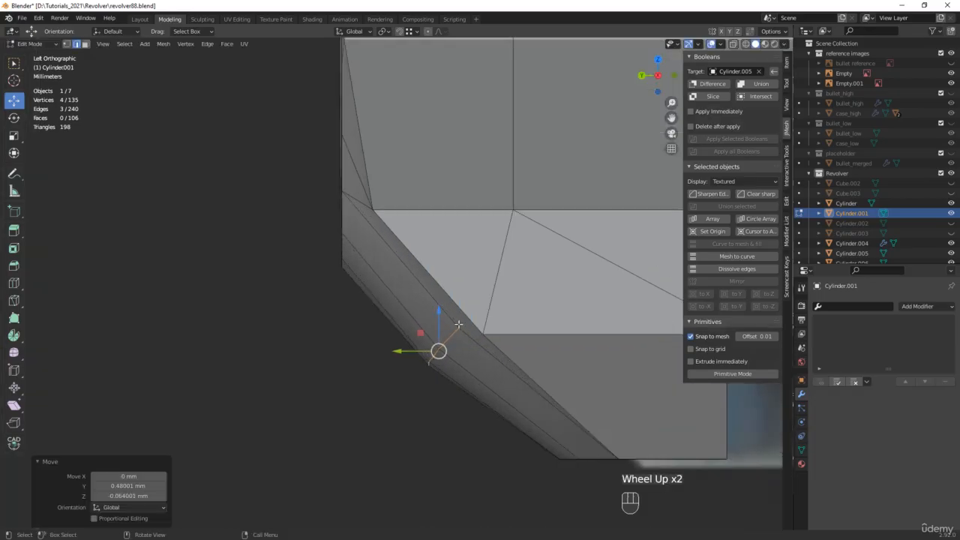
Connect the outer end vertex of the cross cut to the housing's side corner vertex
drag(511, 308, 452, 338)
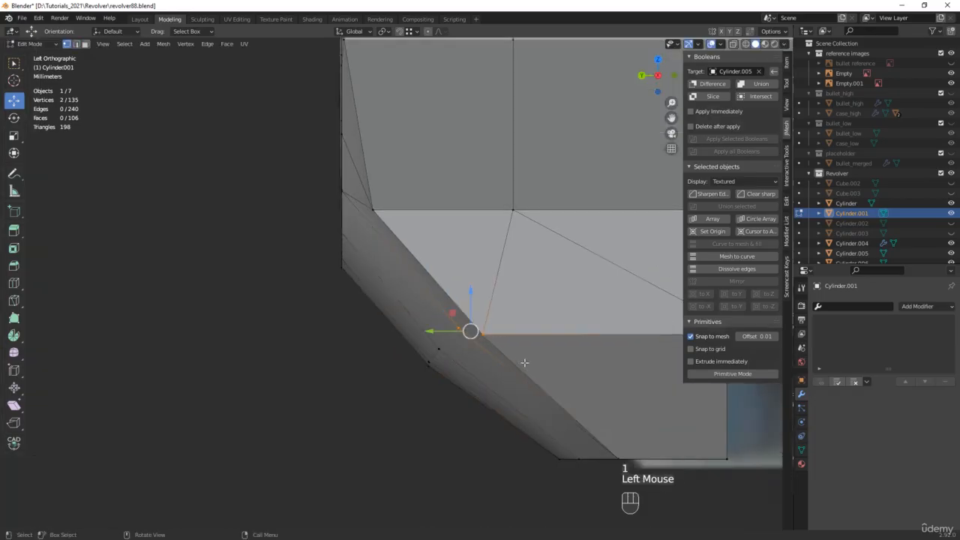
scroll(455, 346, up, 1)
key(alt+z)
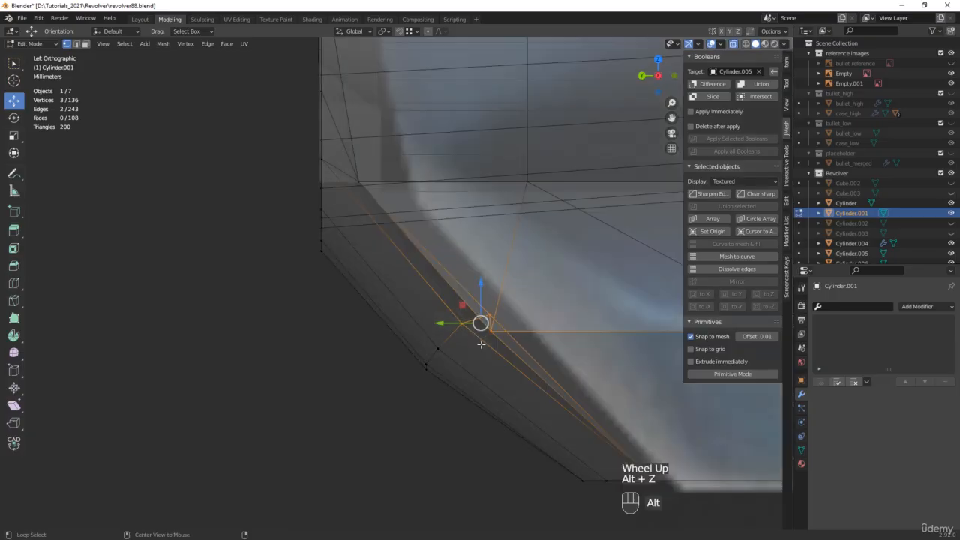
Reposition the vertices along the cross cut in the see-through side view to even out the sloped profile
scroll(489, 318, up, 1)
scroll(475, 323, up, 2)
click(491, 311)
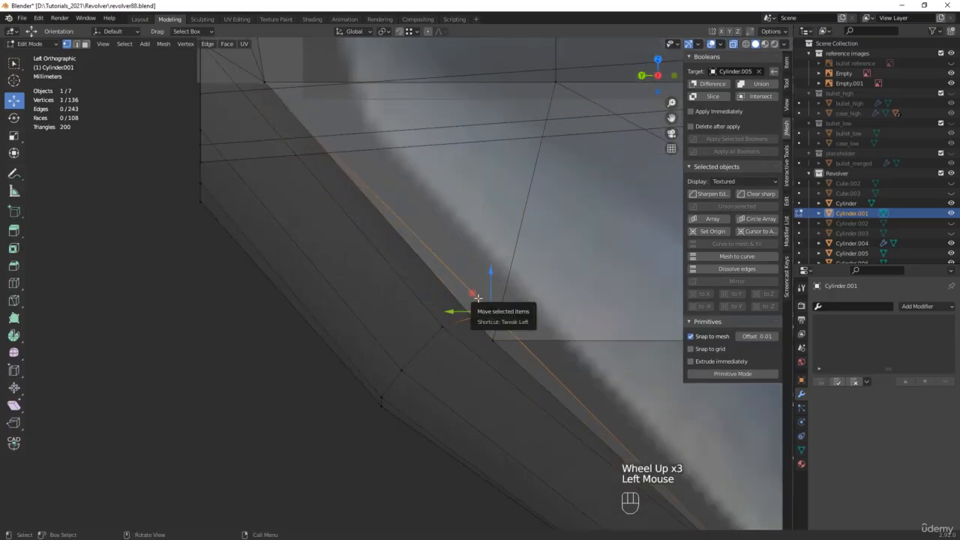
drag(459, 309, 355, 425)
drag(398, 375, 412, 382)
drag(379, 463, 439, 366)
drag(403, 395, 416, 379)
Move the housing's side corner vertex beside the cross cut -0.32257 mm along Y
scroll(489, 353, down, 1)
scroll(490, 353, down, 1)
click(493, 345)
scroll(492, 345, down, 3)
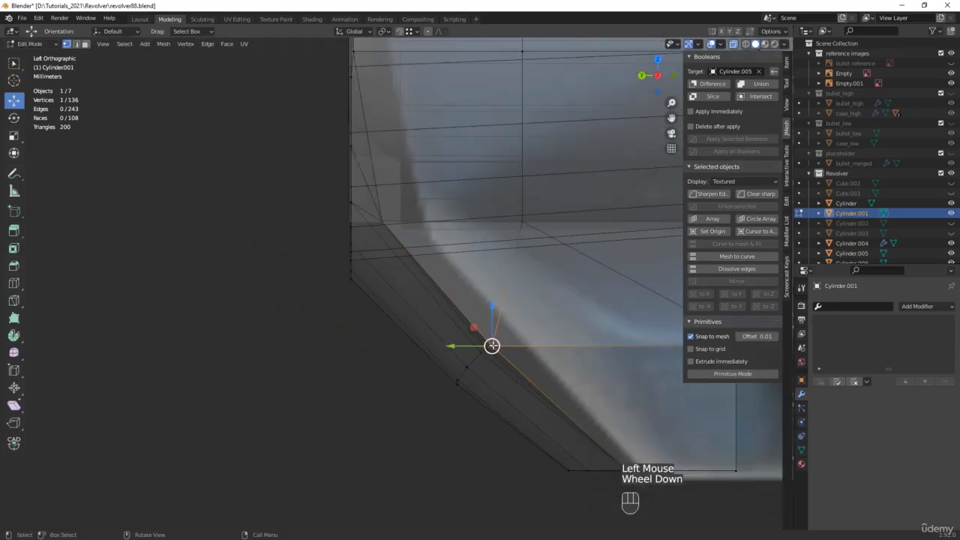
key(alt+z)
drag(465, 347, 495, 345)
scroll(520, 370, up, 2)
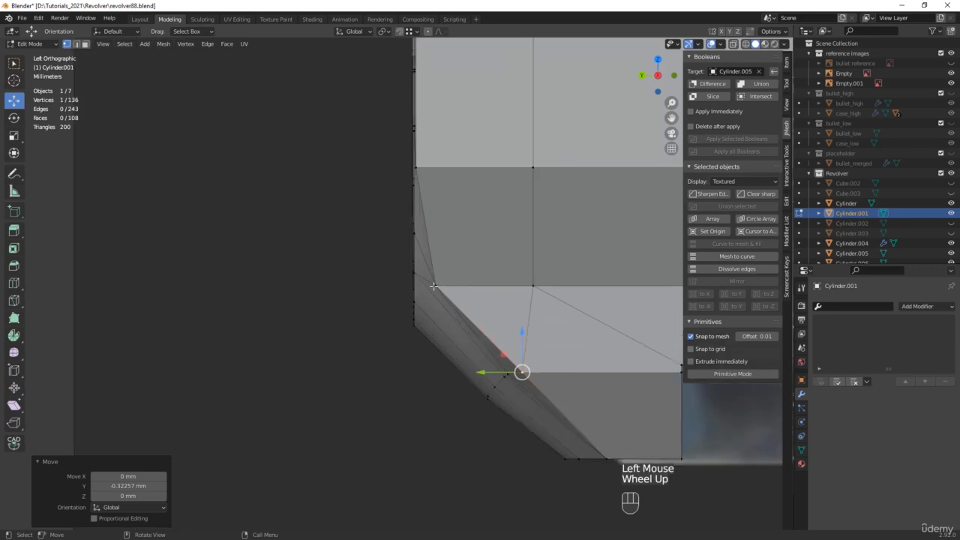
Move the housing's upper corner vertex beside the front slope -0.20801 mm along Y
drag(413, 285, 419, 286)
scroll(419, 286, down, 2)
middle_drag(423, 285, 438, 352)
scroll(486, 319, up, 2)
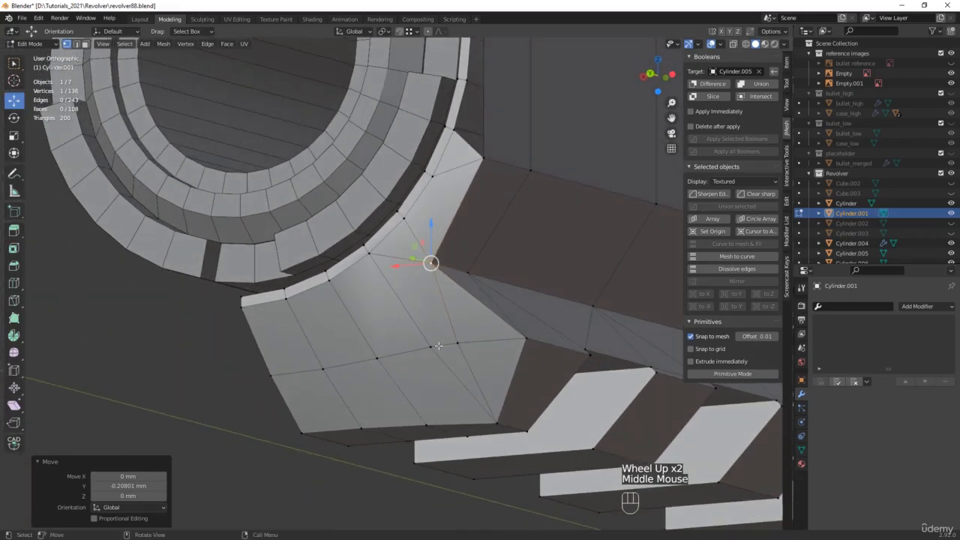
Collapse the short edge on the slope's cross cut, near the housing's side corner, into a single vertex
key(2)
click(446, 345)
key(m)
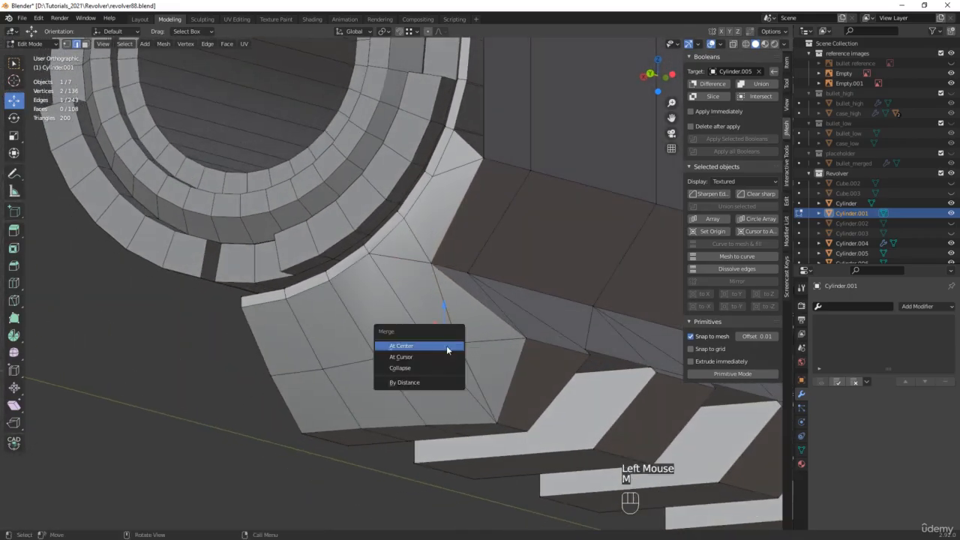
click(428, 368)
scroll(446, 342, down, 2)
middle_drag(446, 343, 408, 334)
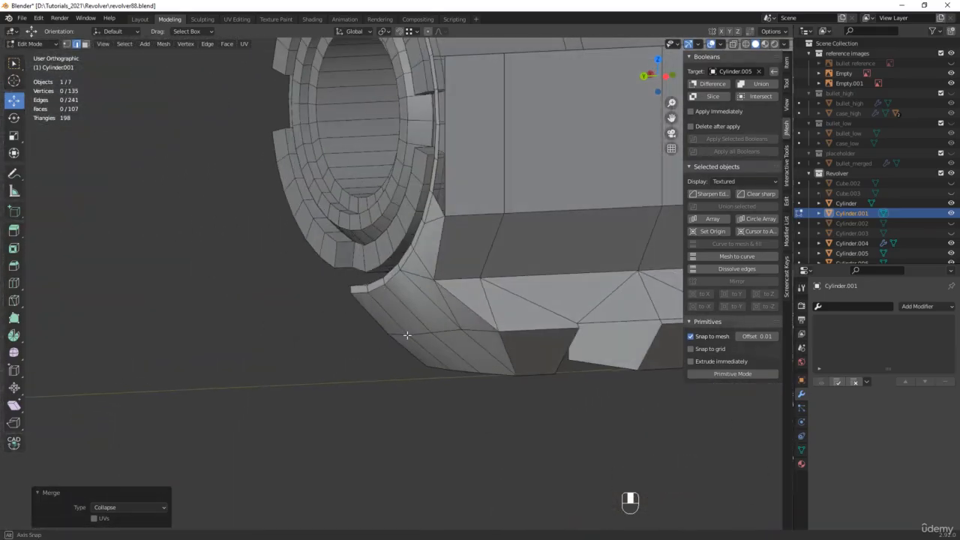
scroll(405, 324, up, 3)
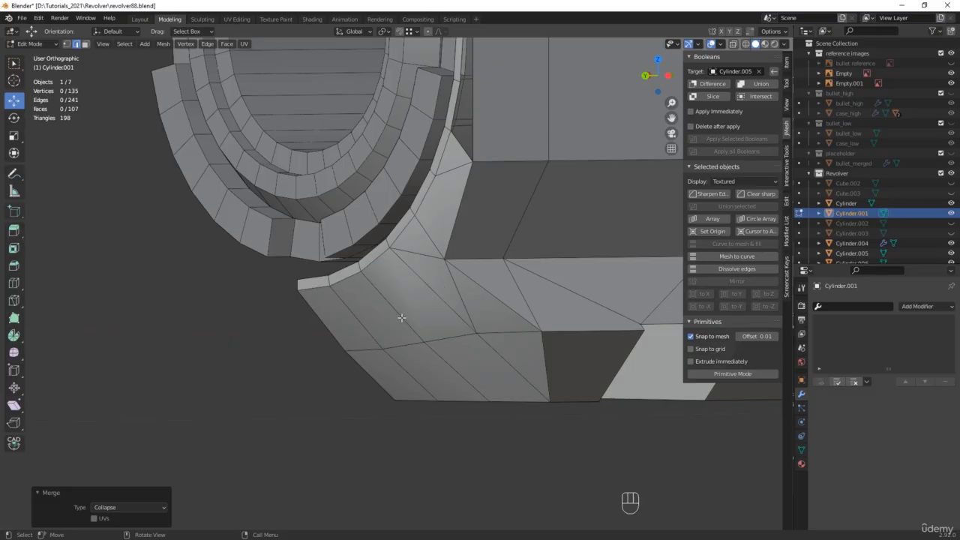
Fill the gap between the ring's outer rim edges and the housing's front vertical edge with a new face
middle_drag(401, 318, 442, 307)
scroll(438, 319, down, 1)
middle_drag(443, 307, 452, 272)
scroll(442, 248, up, 2)
click(450, 233)
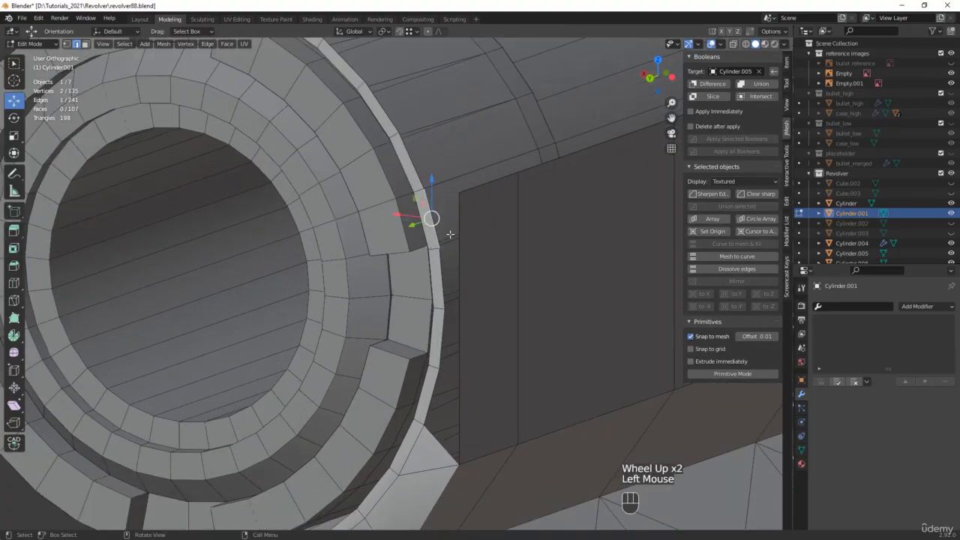
shift+click(458, 253)
shift+click(441, 357)
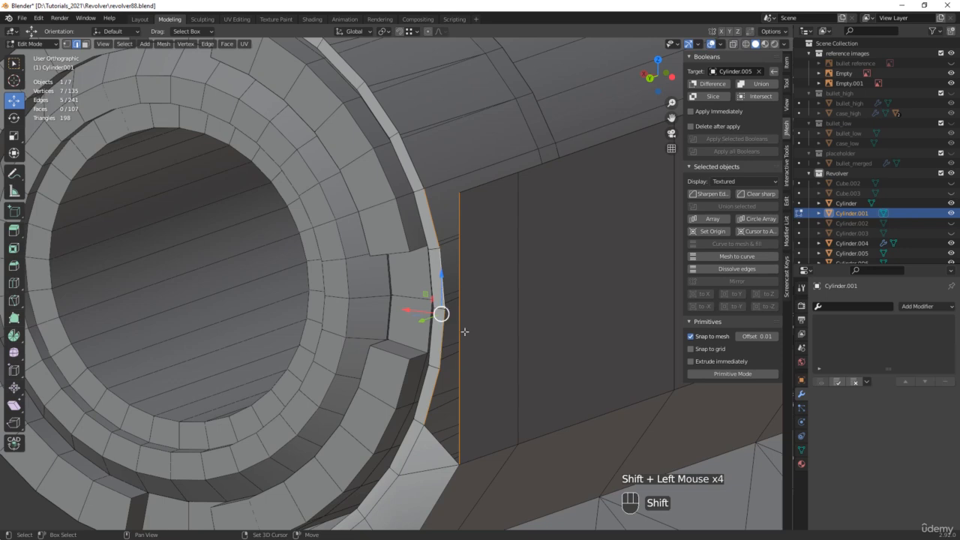
key(f)
Split the new face by connecting the rim's upper and middle vertices to the housing's upper corner and the lower one to its lower corner
click(441, 249)
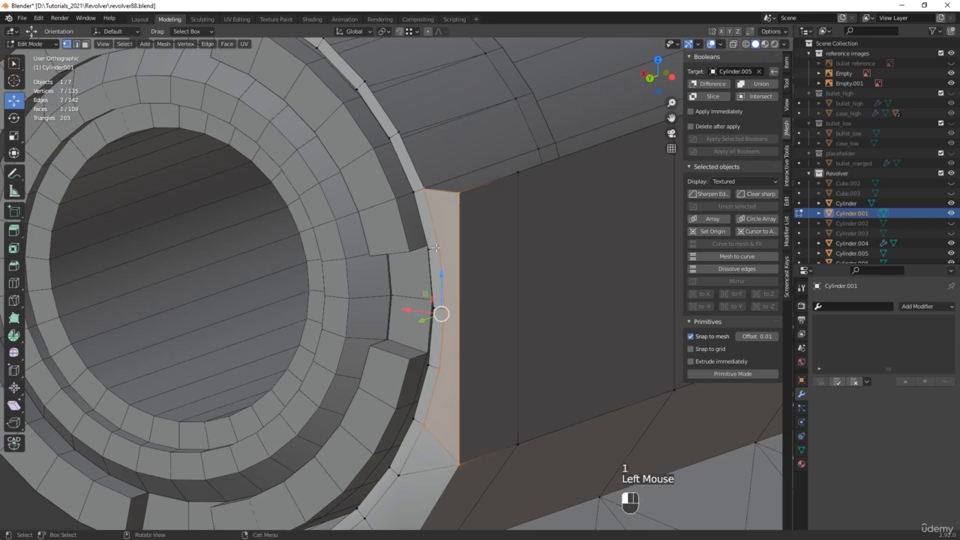
shift+click(459, 193)
key(j)
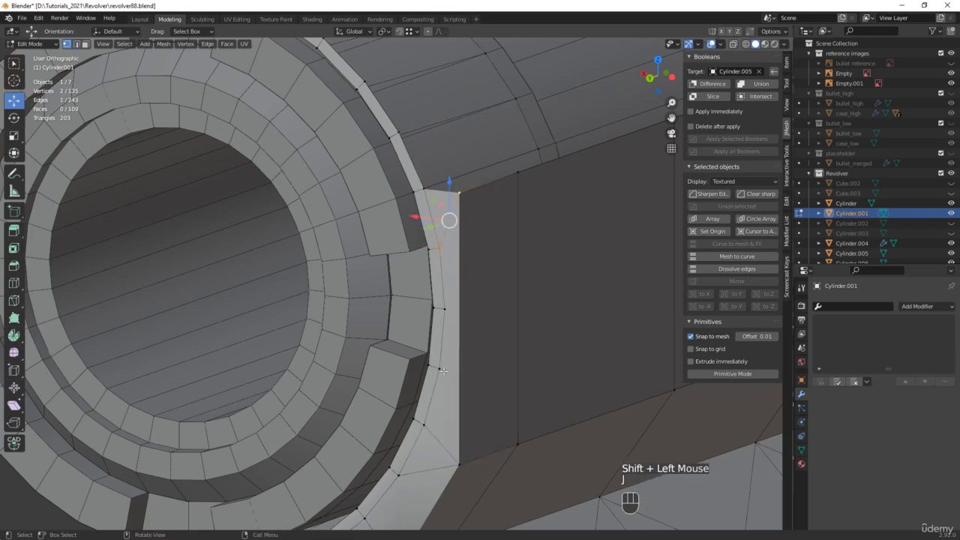
click(443, 371)
shift+click(459, 465)
key(j)
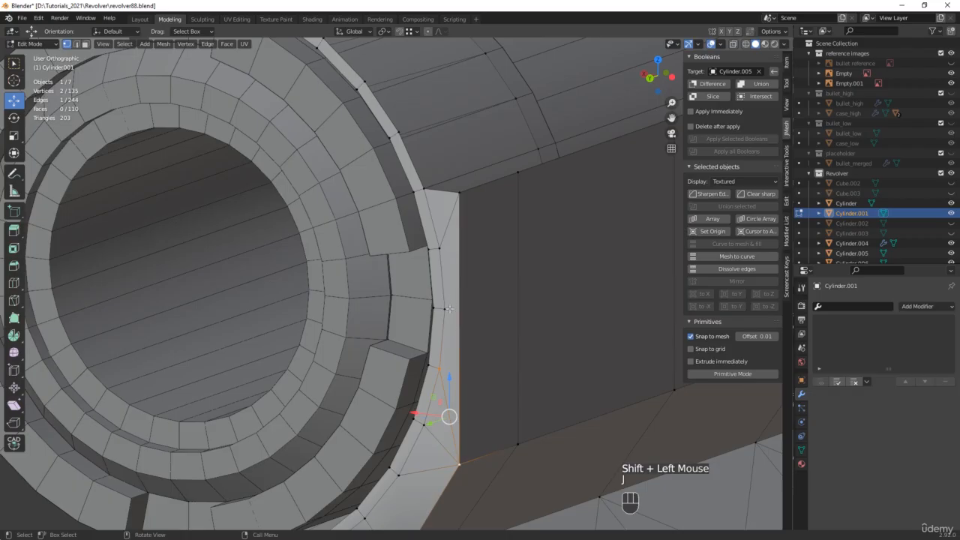
mouse_move(449, 308)
middle_down()
mouse_move(490, 315)
mouse_move(446, 312)
middle_up()
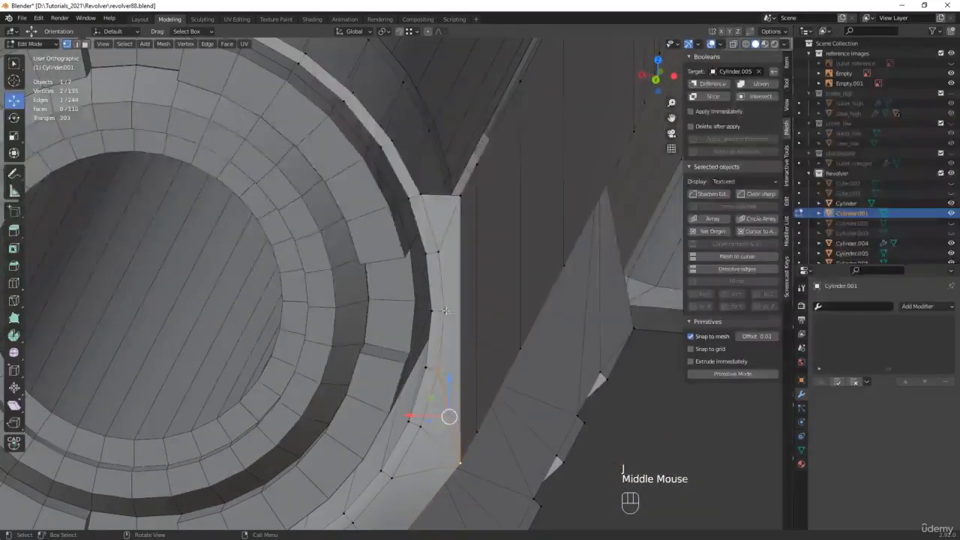
click(445, 310)
shift+click(461, 200)
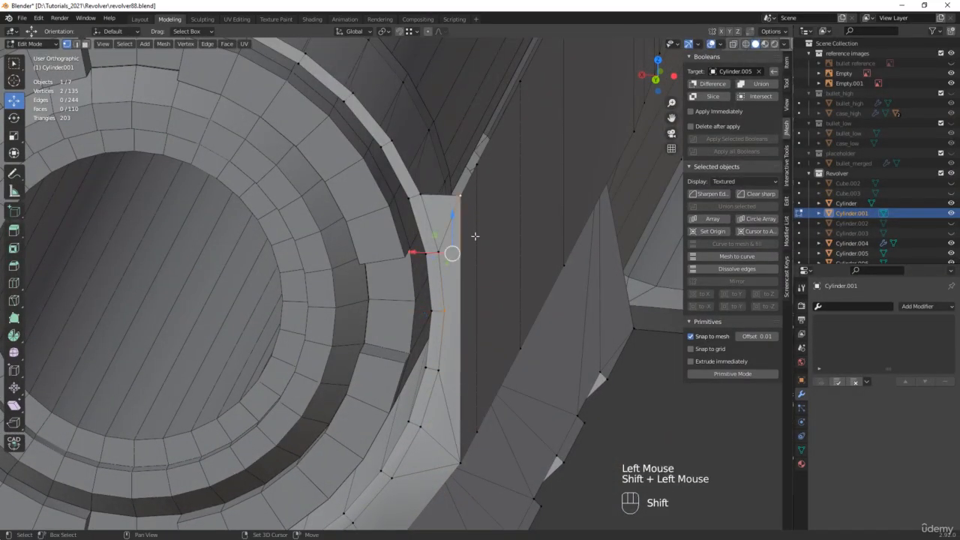
key(j)
Move the housing's front vertical edge 0.35943 mm back along Y, away from the muzzle, and leave mesh editing
middle_drag(502, 302, 450, 272)
scroll(454, 302, down, 3)
key(2)
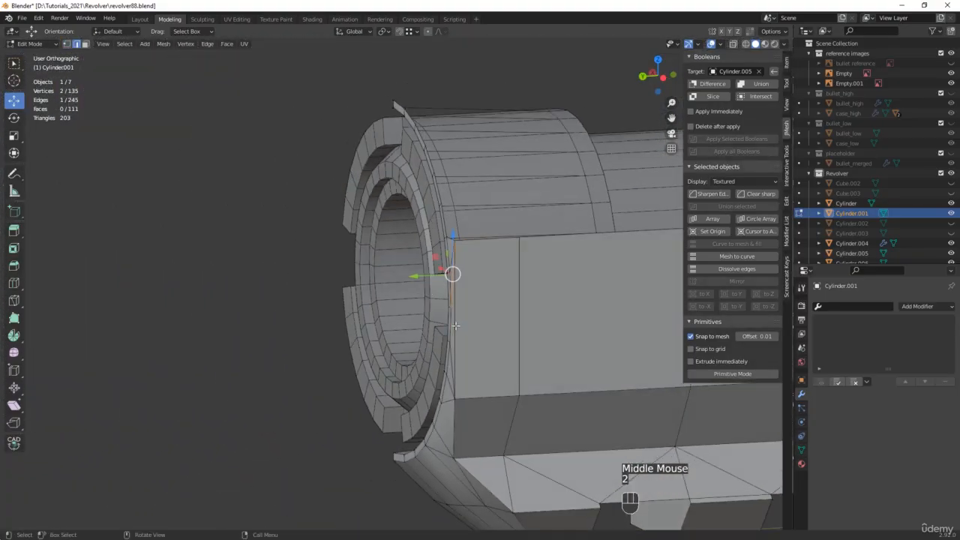
click(455, 320)
alt+middle_drag(455, 319, 454, 319)
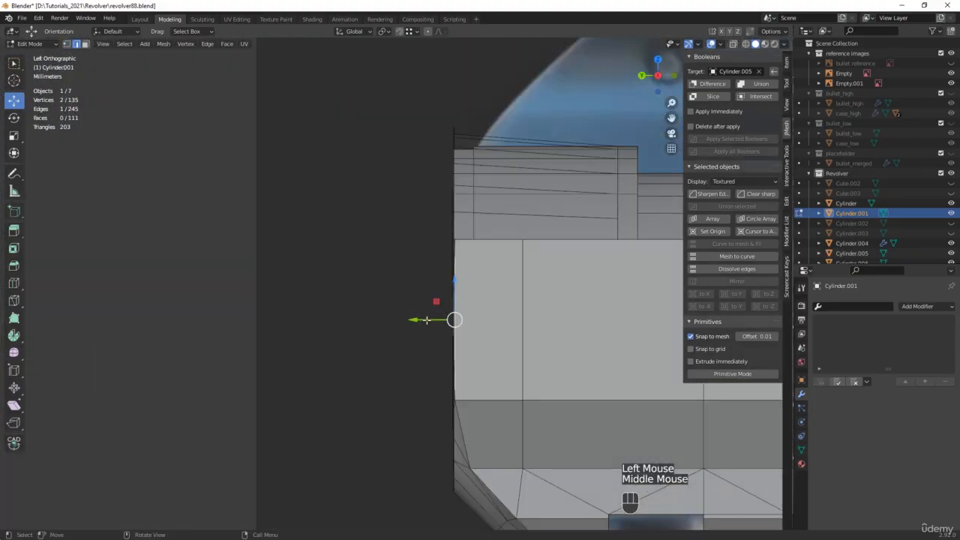
drag(425, 320, 435, 321)
mouse_move(435, 321)
middle_down()
mouse_move(459, 320)
mouse_move(440, 317)
middle_up()
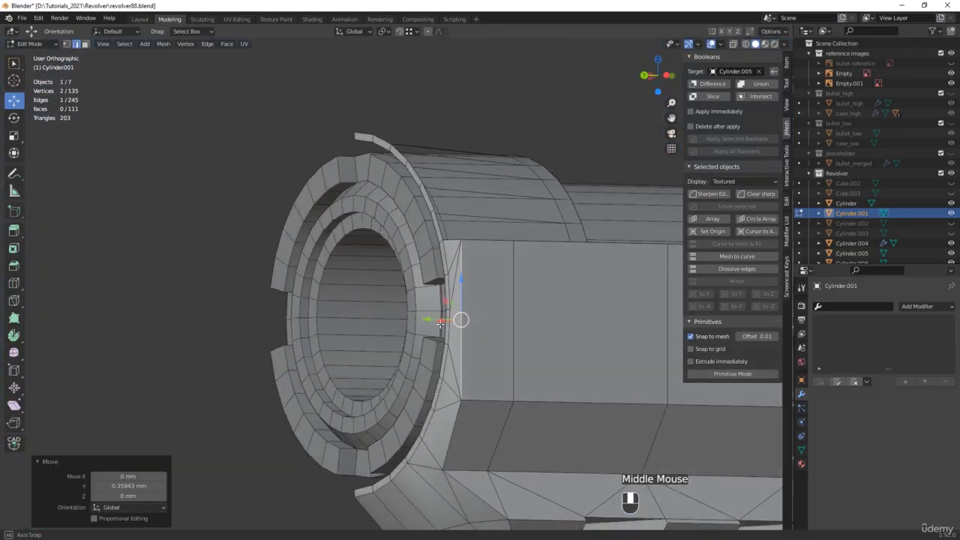
key(Tab)
shift+middle_drag(478, 490, 465, 344)
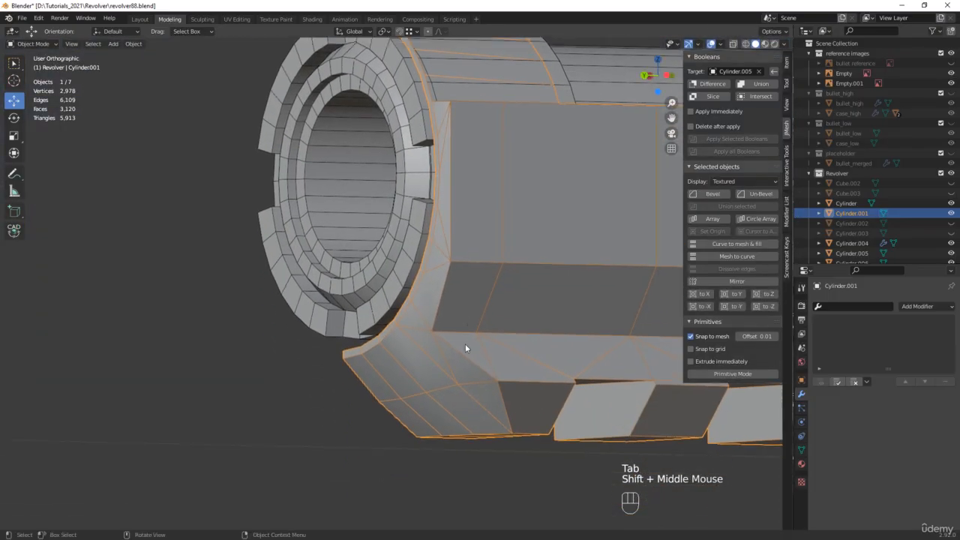
scroll(383, 395, up, 4)
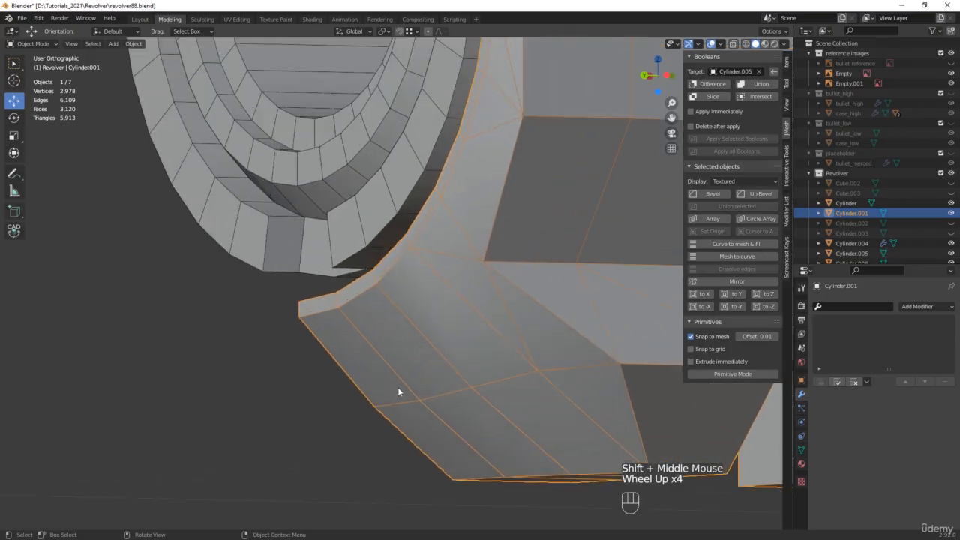
Subdivide the three lengthwise edges on the front slope's section between the ring rim and the cross cut
key(Tab)
key(2)
click(438, 349)
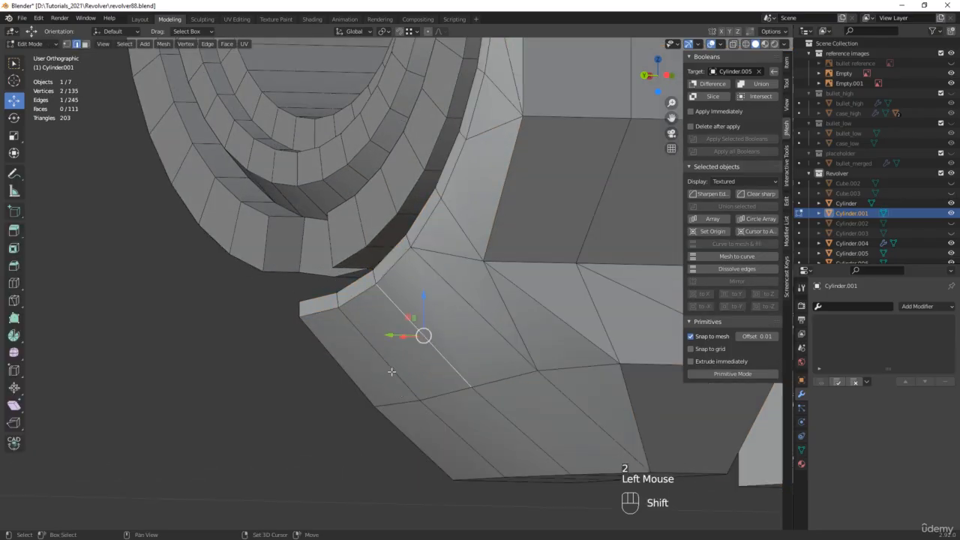
shift+click(360, 379)
shift+click(368, 377)
right_click(413, 373)
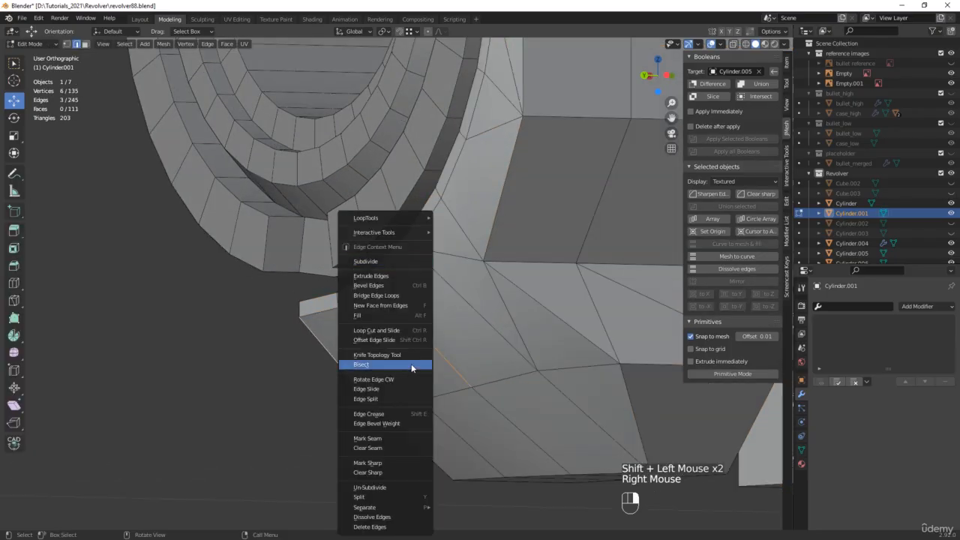
click(409, 268)
Move the two new cross edges on the slope 0.1 mm along Y and -0.011111 mm along Z
click(401, 344)
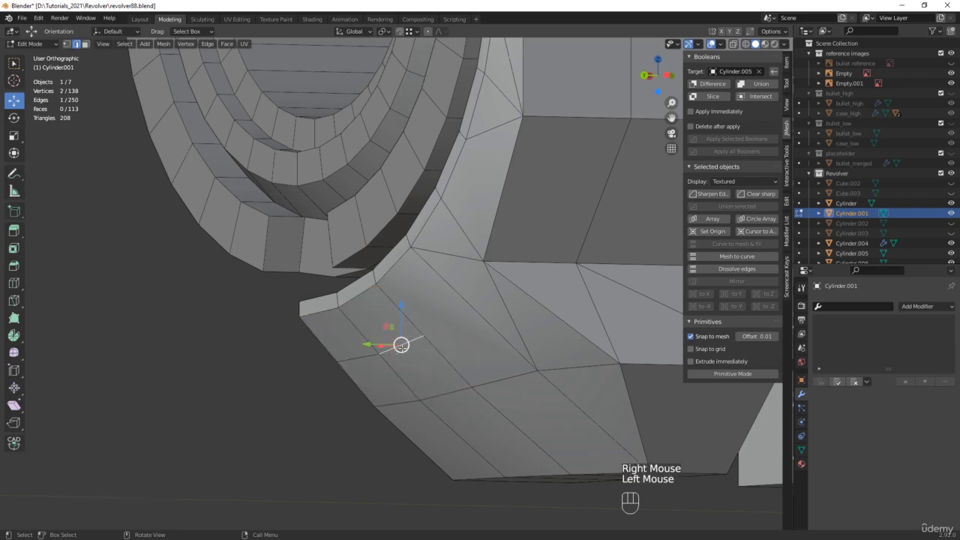
shift+click(369, 356)
mouse_move(368, 355)
middle_down()
mouse_move(368, 367)
mouse_move(368, 357)
middle_up()
scroll(368, 358, up, 1)
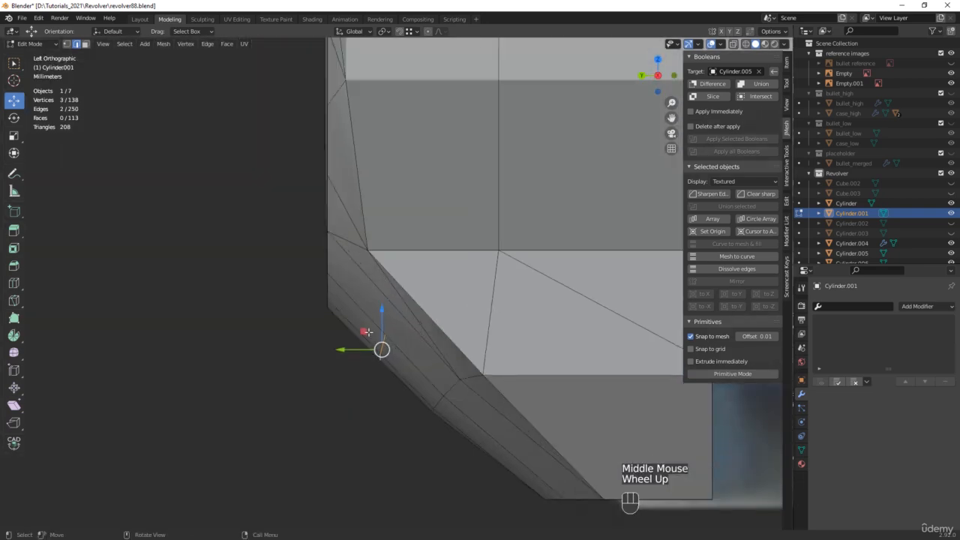
drag(381, 348, 360, 331)
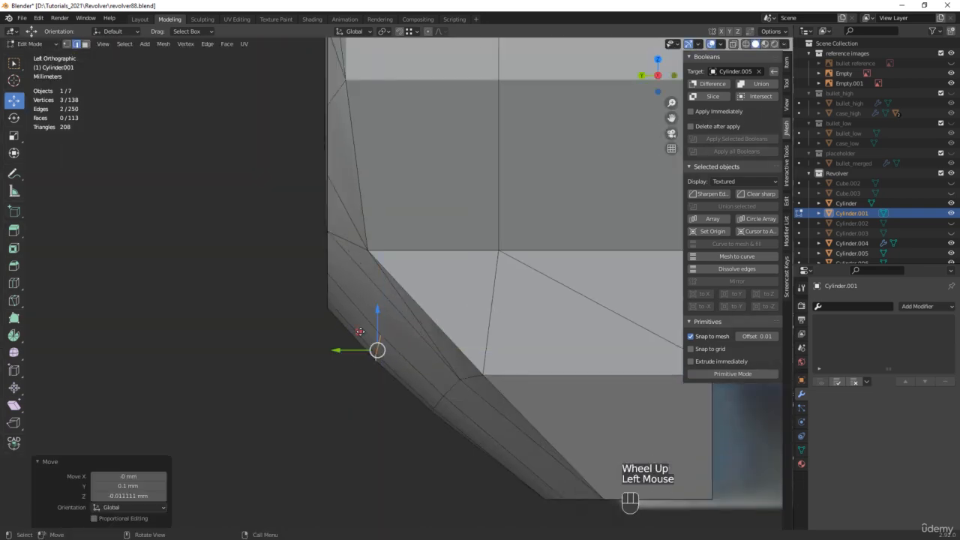
Extend the new cross edges with a knife cut across the next lengthwise edge to the housing's corner vertex
middle_drag(361, 331, 374, 355)
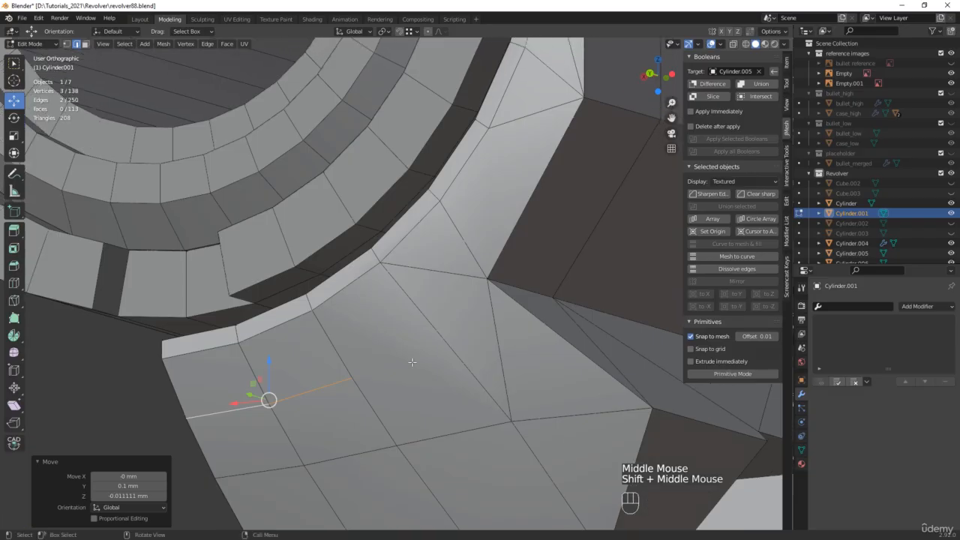
key(k)
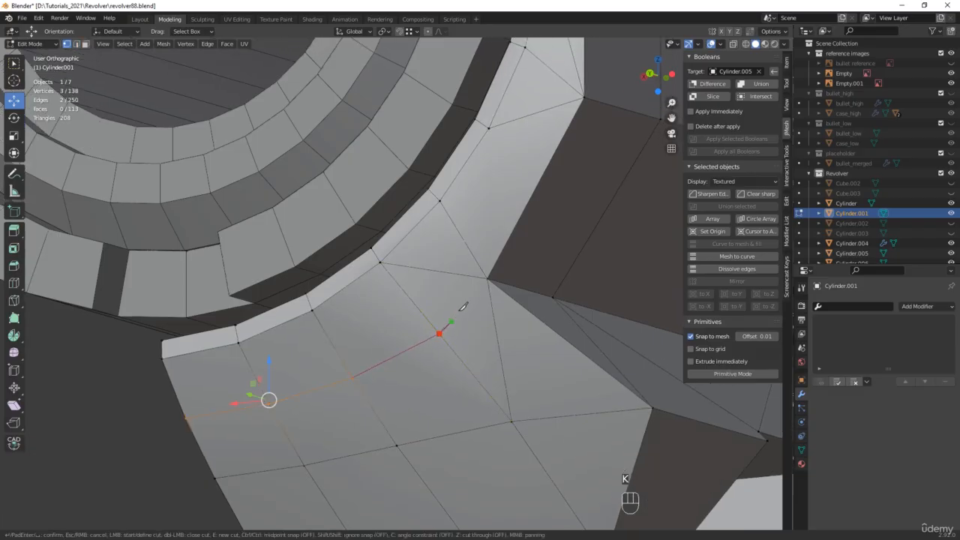
key(Return)
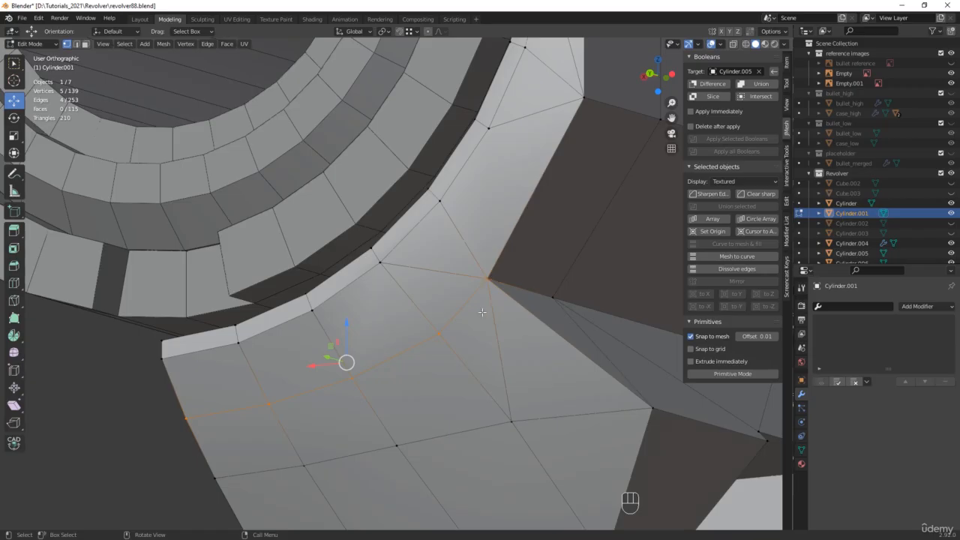
Move the new cross cut's four vertices 0.42593 mm along Y and 0.43519 mm along Z in the see-through side view
click(435, 331)
alt+middle_drag(436, 332, 398, 344)
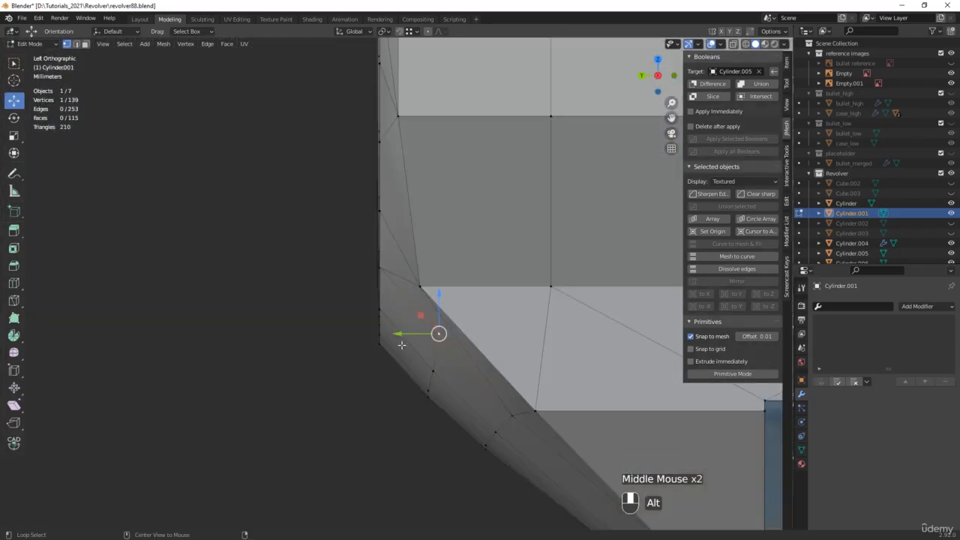
scroll(439, 321, up, 1)
key(alt+z)
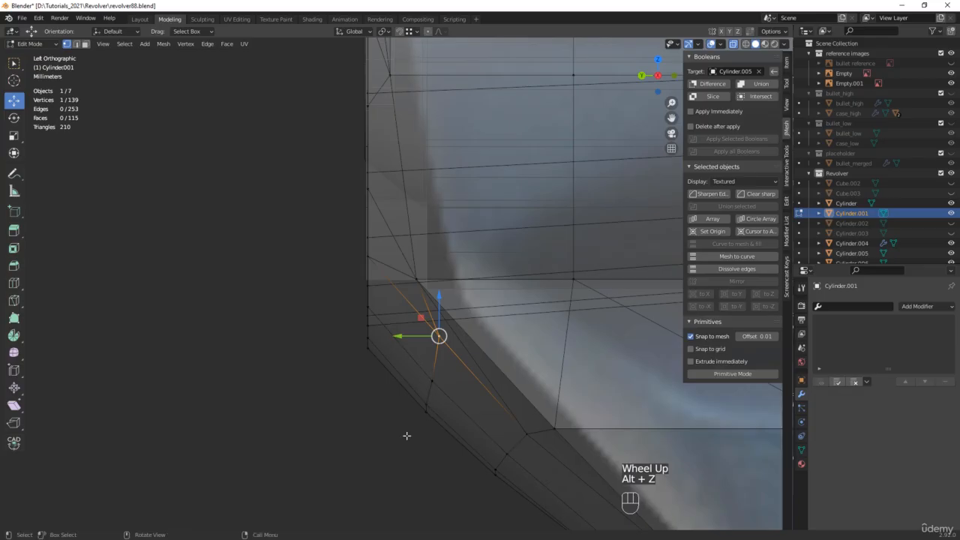
drag(403, 433, 385, 337)
scroll(385, 339, down, 2)
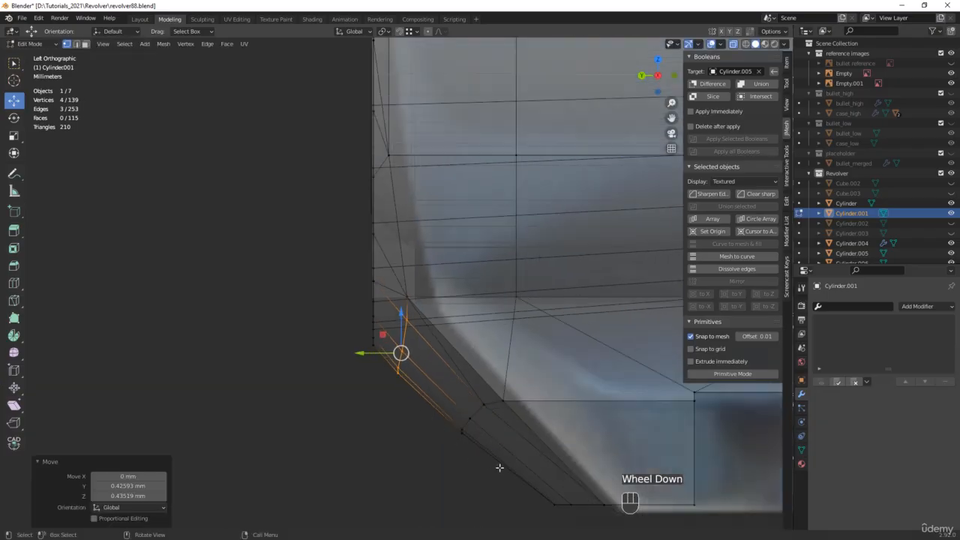
alt+scroll(563, 486, down, 1)
Dissolve the redundant edge running from the ring rim to the housing's corner above the new cross cut
middle_drag(563, 485, 504, 330)
scroll(504, 330, up, 2)
key(2)
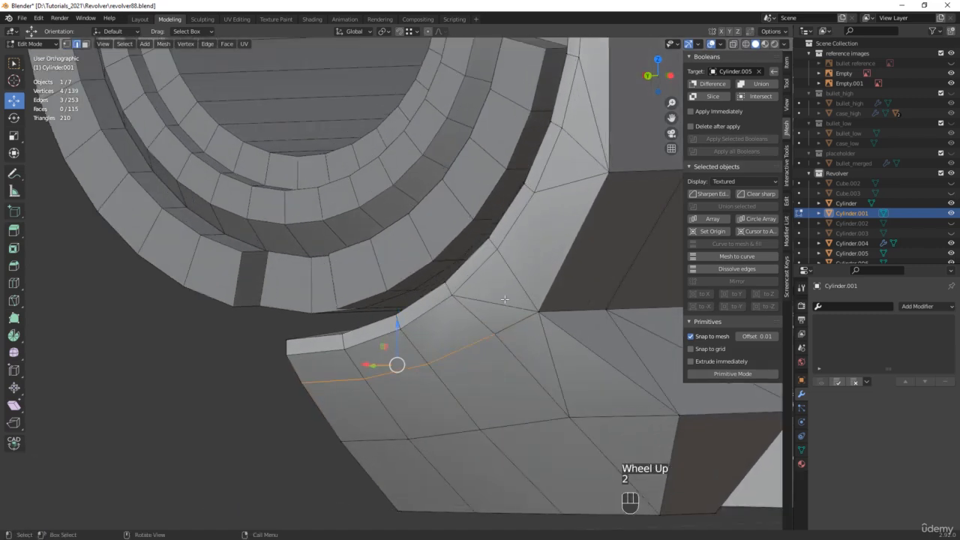
click(501, 302)
key(x)
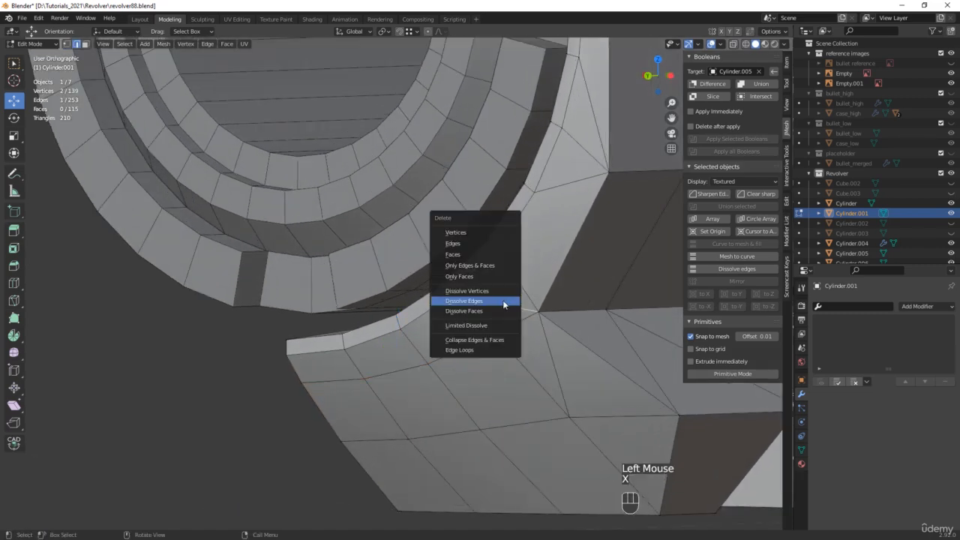
click(503, 304)
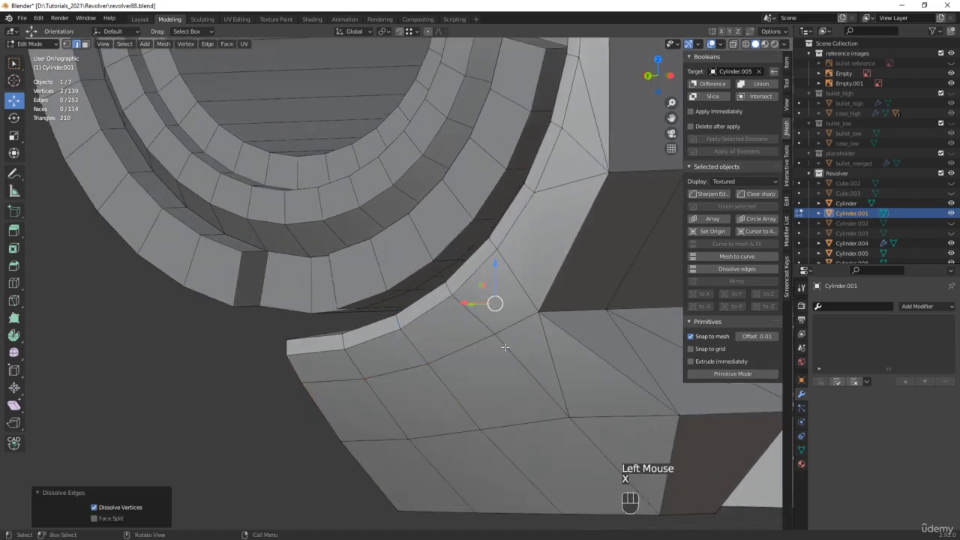
Leave mesh editing and mirror the housing across the X axis
middle_drag(503, 304, 427, 357)
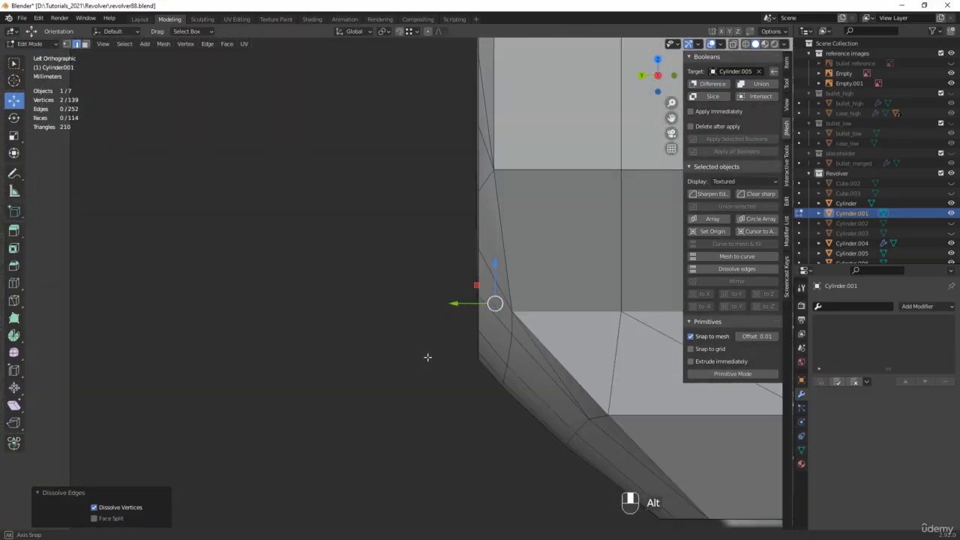
scroll(428, 357, down, 5)
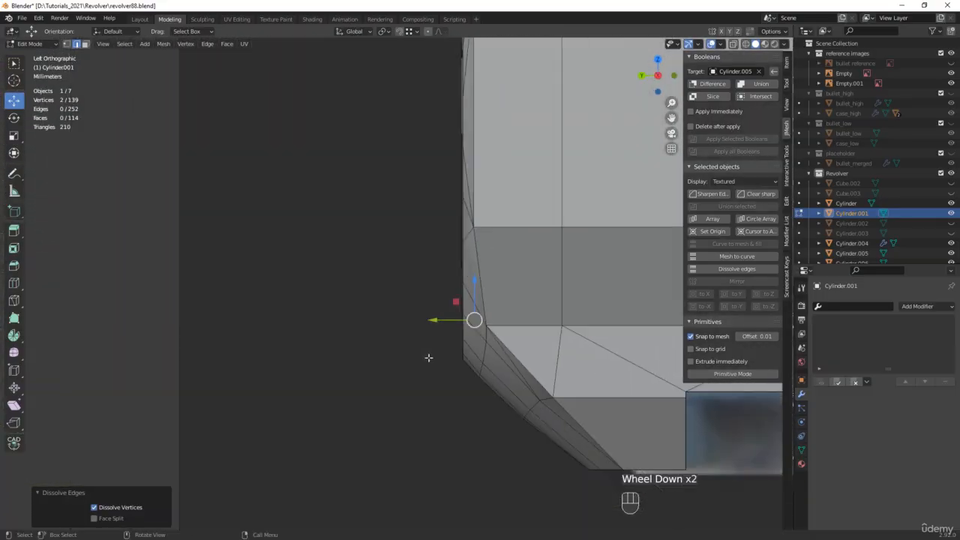
scroll(436, 353, down, 1)
key(Tab)
scroll(436, 353, up, 1)
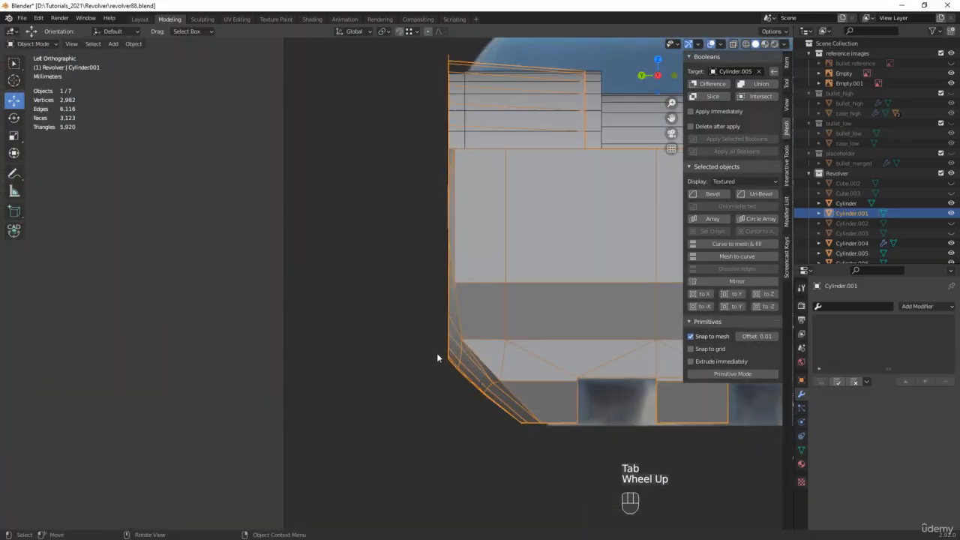
scroll(437, 352, down, 2)
middle_drag(440, 353, 478, 348)
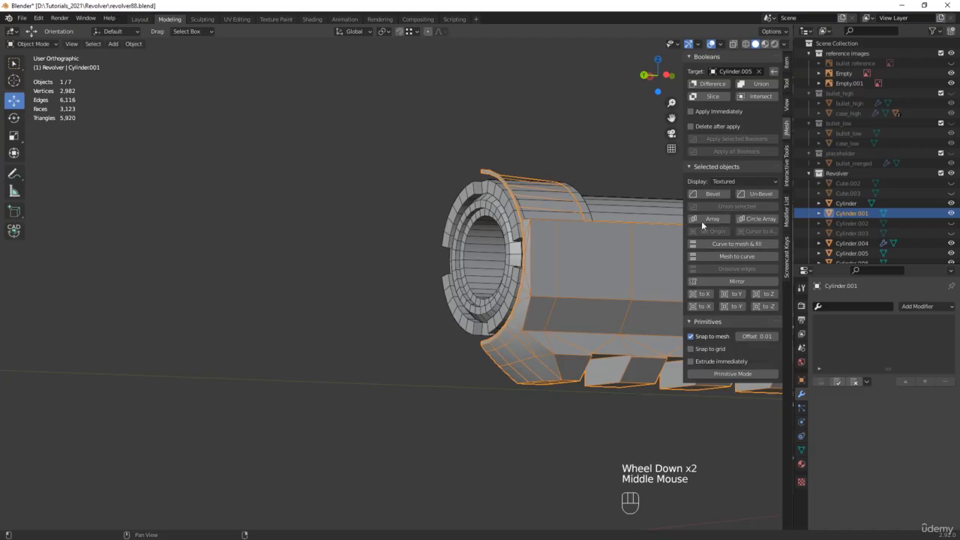
click(731, 282)
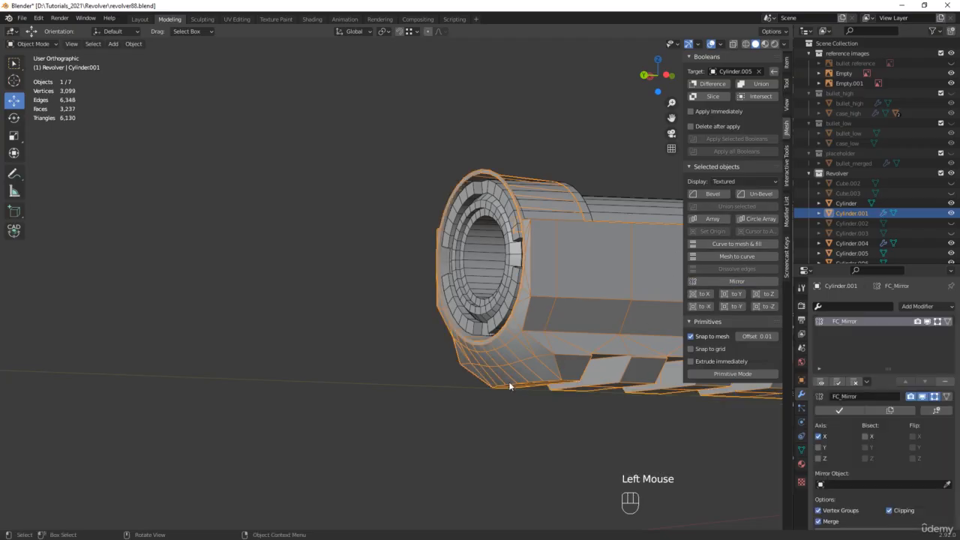
In the bottom view, move the front slope's lower centre vertex 0.18433 mm and the one above it 0.092164 mm along Y
key(F4)
scroll(367, 411, down, 3)
middle_drag(382, 403, 466, 398)
scroll(444, 383, up, 1)
scroll(429, 301, up, 3)
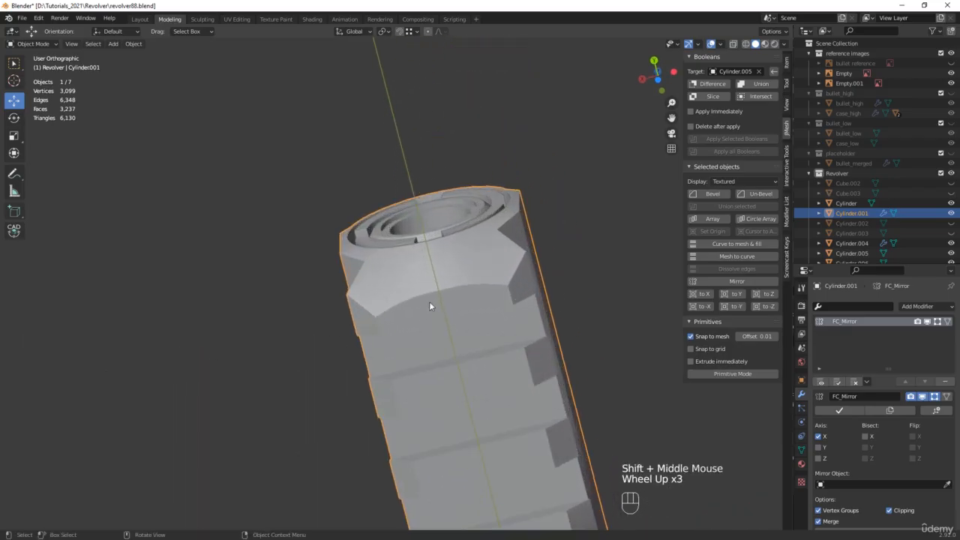
scroll(439, 292, up, 1)
scroll(439, 292, up, 1)
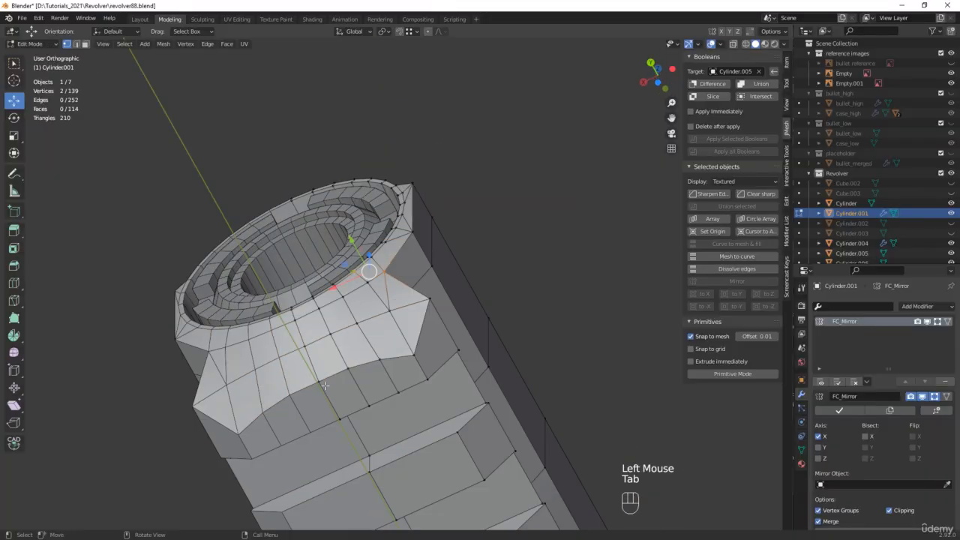
click(316, 383)
middle_drag(316, 383, 319, 382)
scroll(321, 390, up, 2)
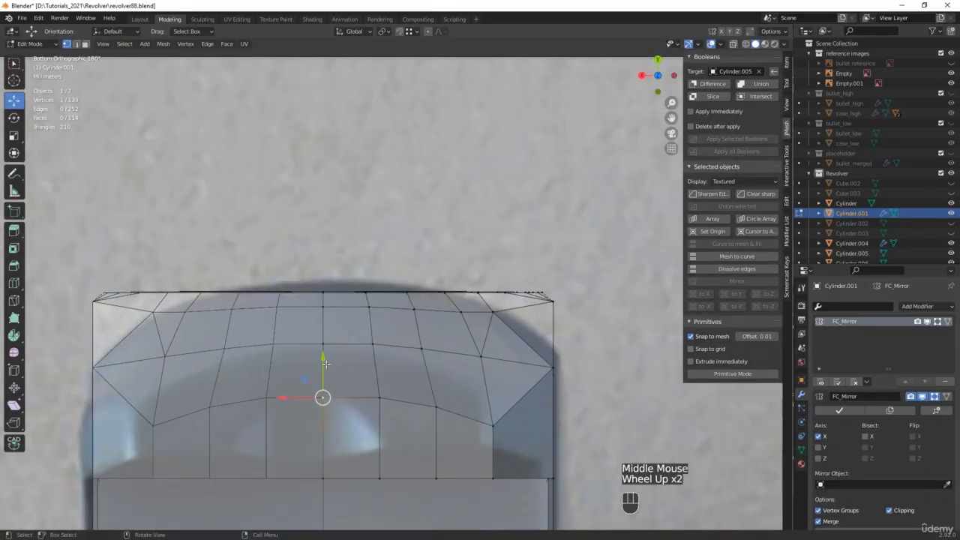
drag(322, 396, 326, 356)
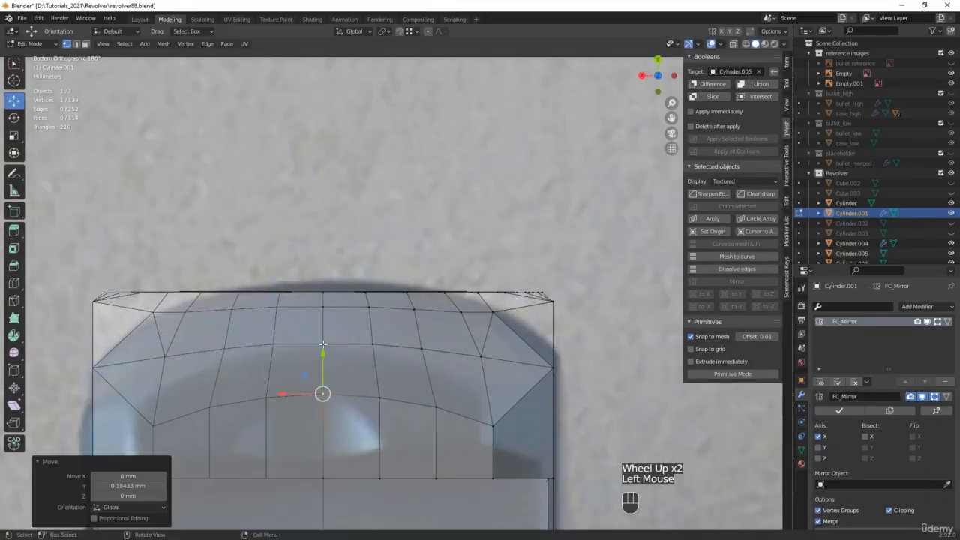
click(325, 348)
drag(324, 316, 329, 314)
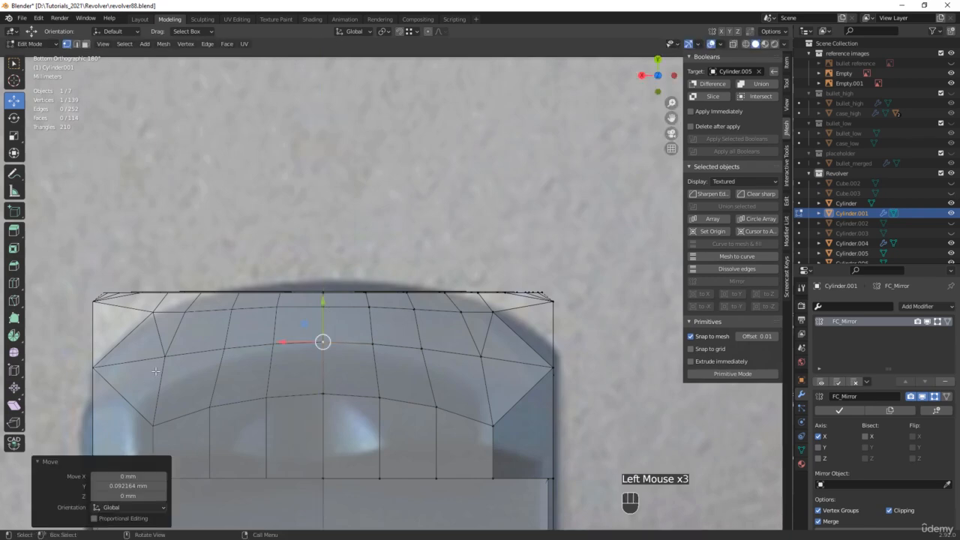
scroll(505, 369, down, 5)
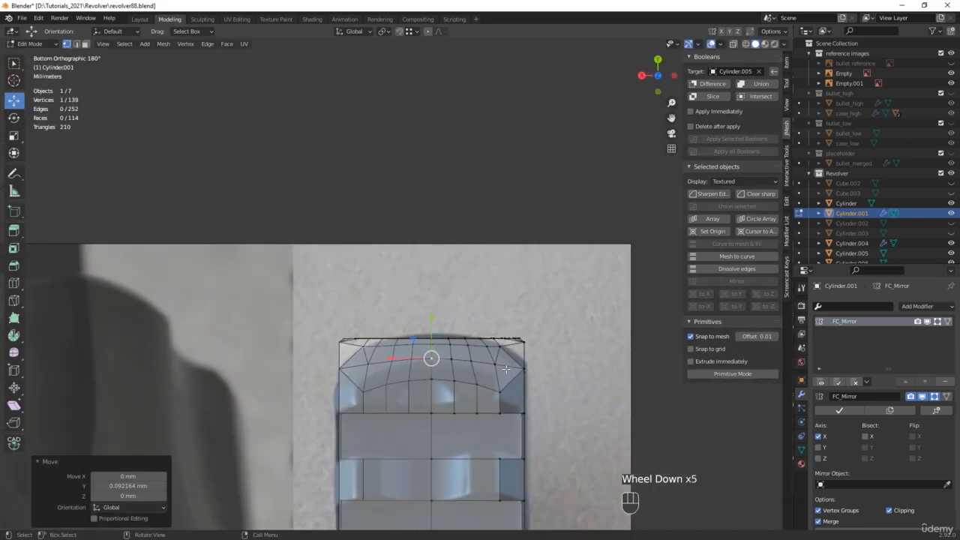
Move the front slope's outer side vertex -0.36864 mm along Y and compare the slope with the reference in the see-through bottom view
middle_drag(429, 368, 372, 473)
scroll(420, 356, up, 4)
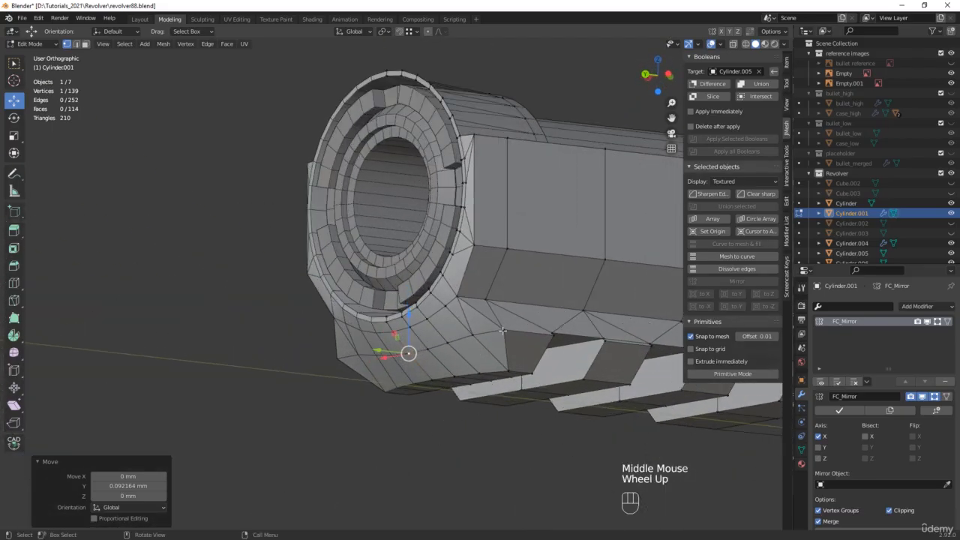
click(409, 352)
middle_drag(409, 352, 495, 343)
scroll(474, 338, up, 2)
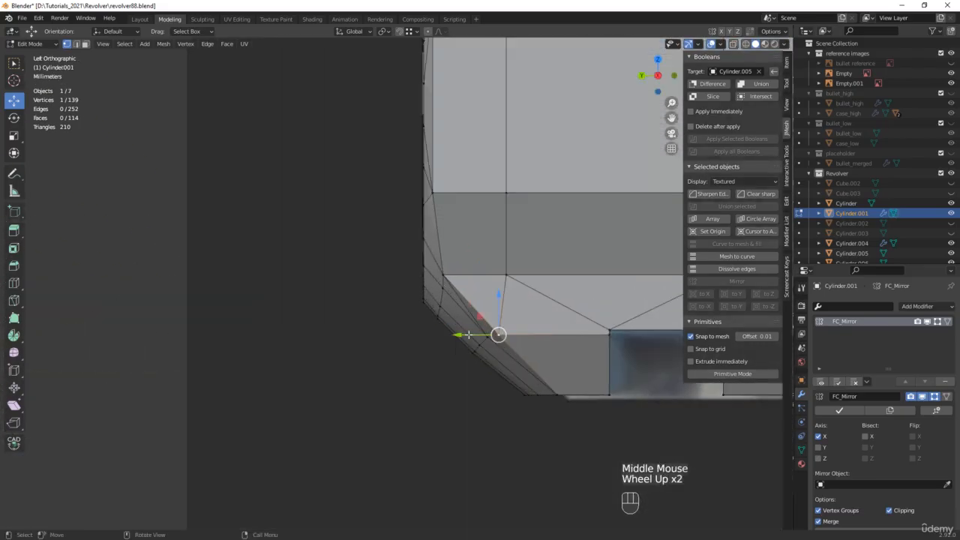
drag(468, 334, 479, 335)
key(alt+z)
middle_drag(442, 299, 434, 174)
scroll(435, 174, down, 2)
scroll(435, 174, down, 1)
key(alt+z)
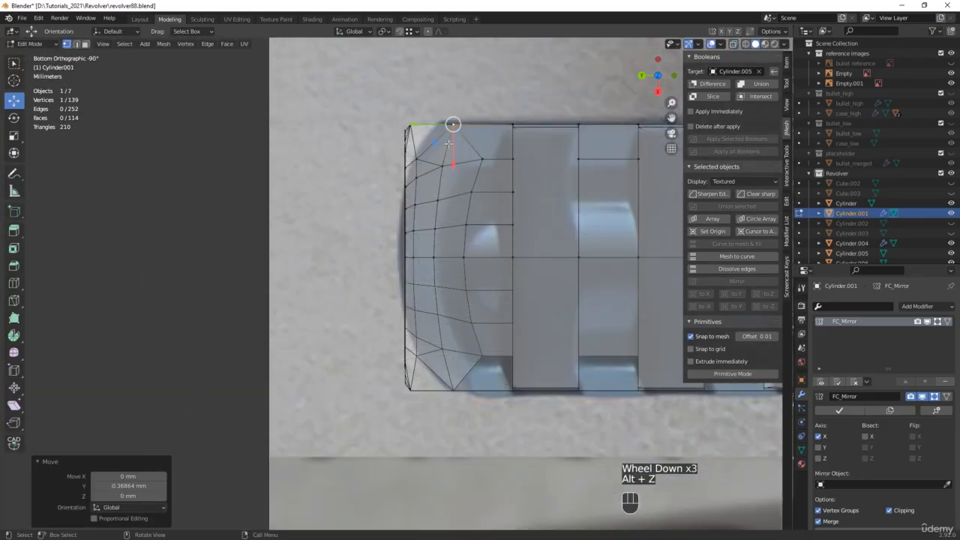
key(alt+z)
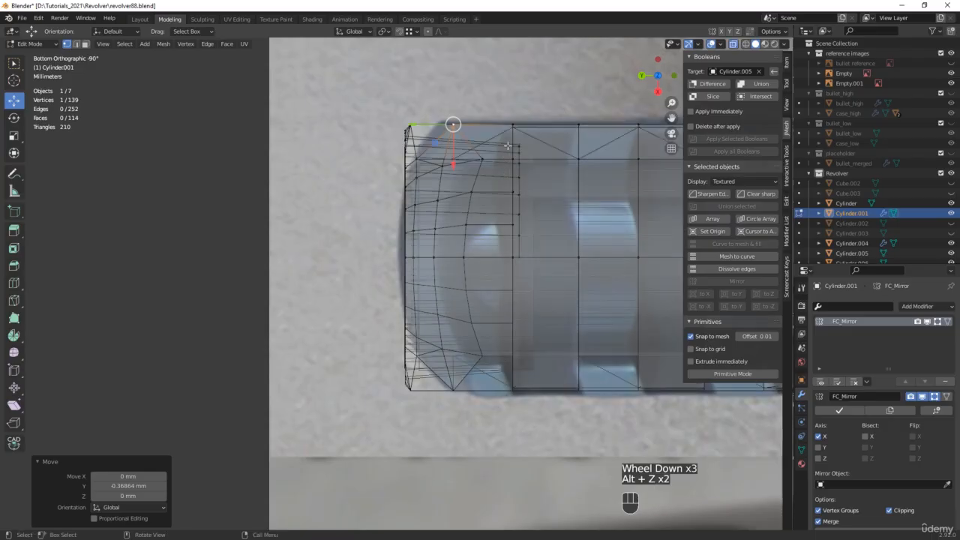
key(alt+z)
Save an incremental version of the file as revolver89.blend
middle_drag(466, 240, 525, 210)
shift+middle_drag(524, 210, 413, 135)
key(ctrl+alt+s)
Extrude the four edges along the top of the housing's side wall 12.108 mm up along Z
key(2)
click(413, 136)
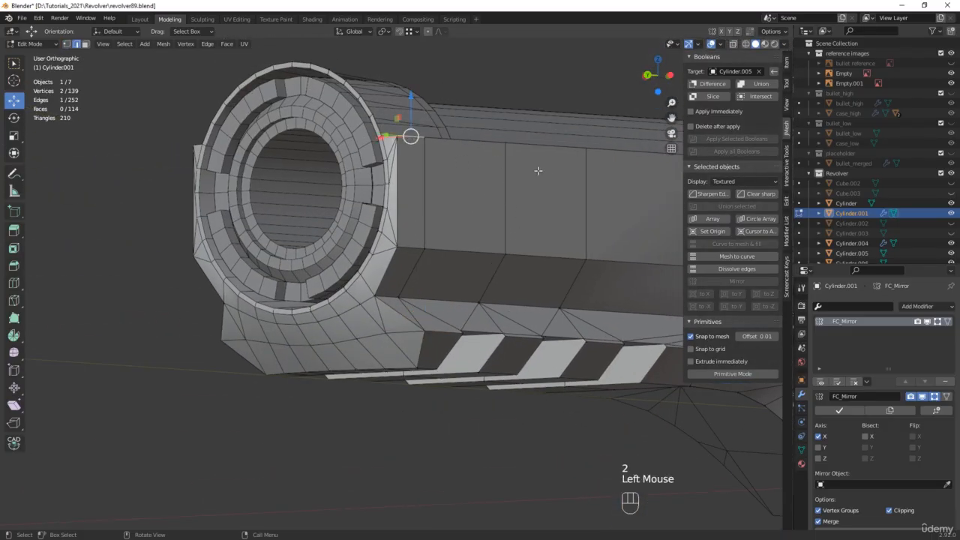
shift+middle_drag(581, 181, 438, 259)
ctrl+click(503, 188)
scroll(458, 196, down, 1)
scroll(458, 195, down, 1)
key(d)
right_click(400, 285)
drag(379, 292, 378, 221)
key(alt+z)
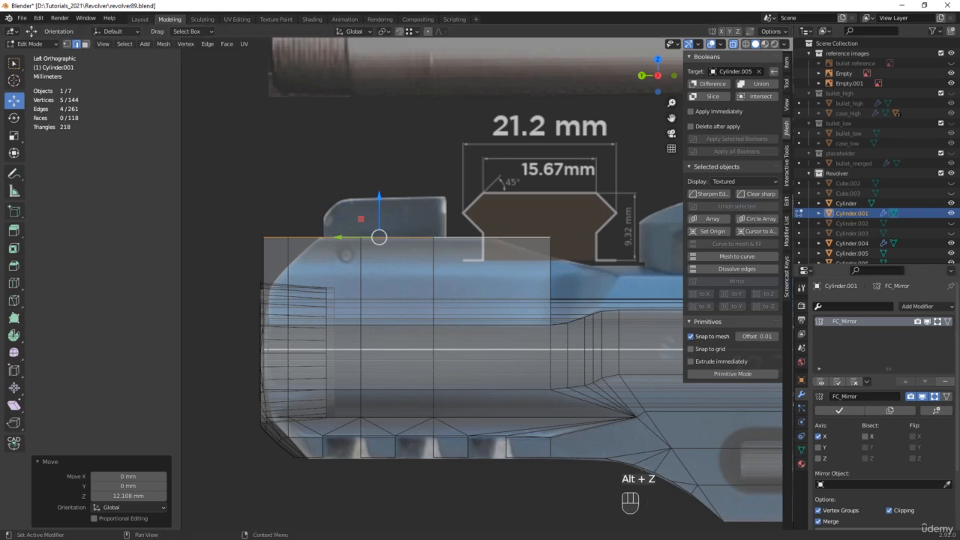
Switch to Windows Photo Viewer to examine the barrel's top in the reference photo, and view the model from above
key(alt+Tab)
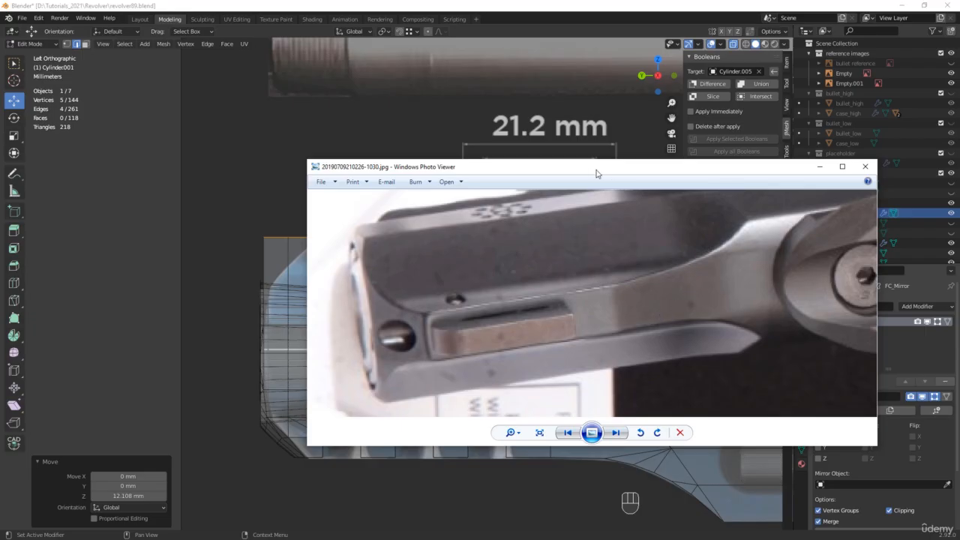
drag(596, 173, 959, 174)
middle_drag(475, 297, 330, 457)
scroll(452, 358, down, 4)
scroll(448, 349, down, 1)
Leave mesh editing, add a 5.5 mm cube and move it 149.09 mm along Y to the muzzle
key(Tab)
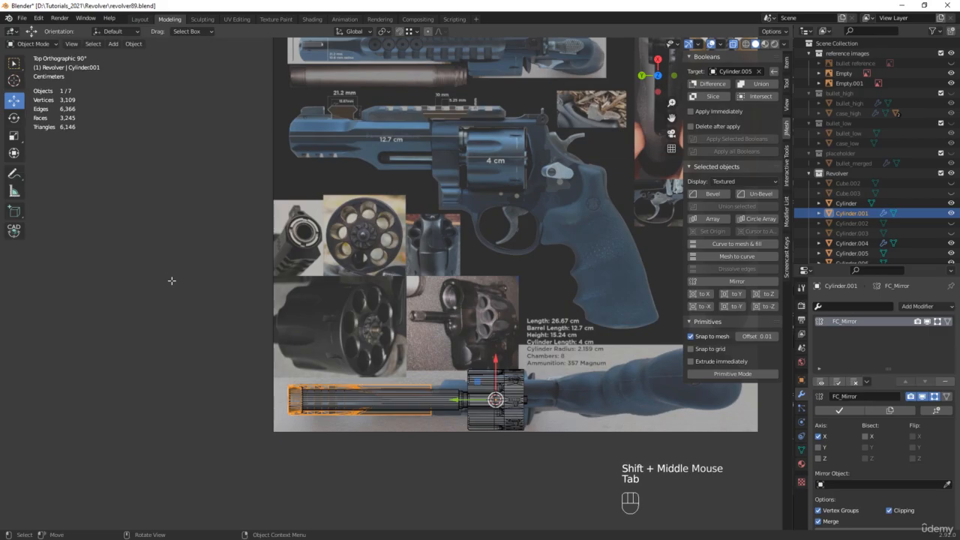
key(shift+a)
click(210, 304)
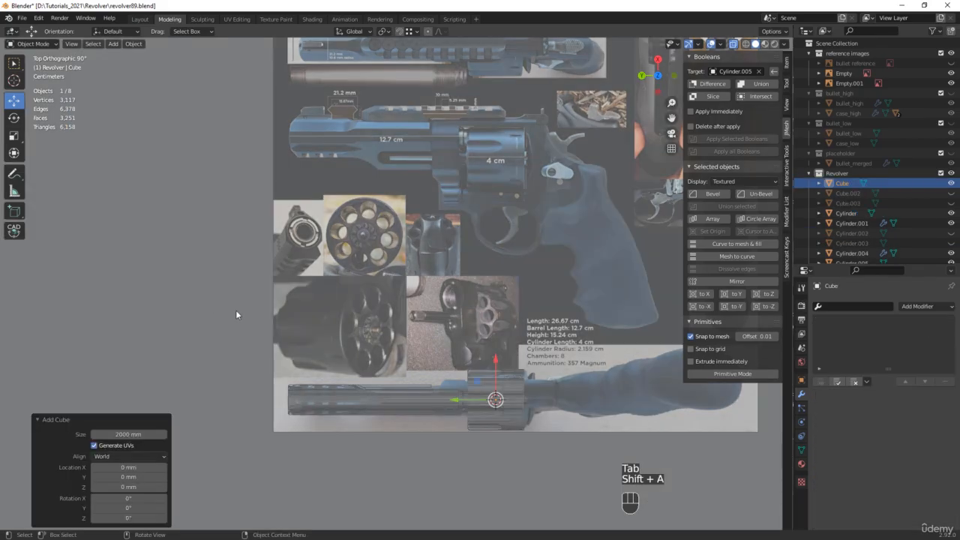
click(120, 434)
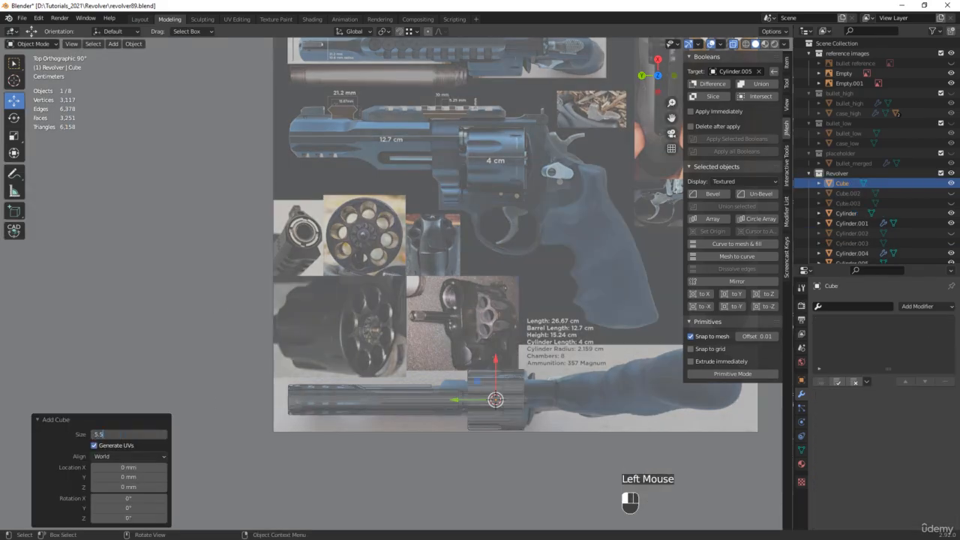
key(Return)
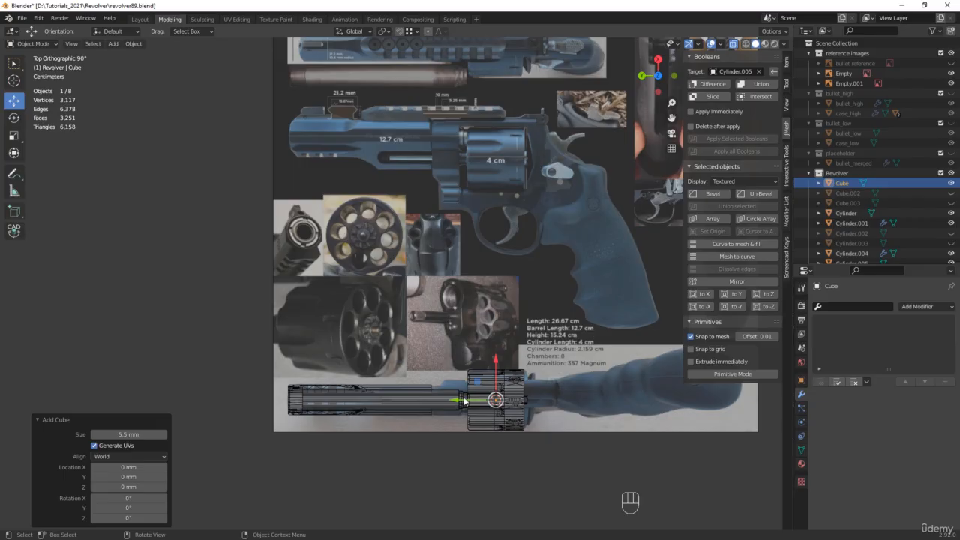
drag(464, 401, 251, 410)
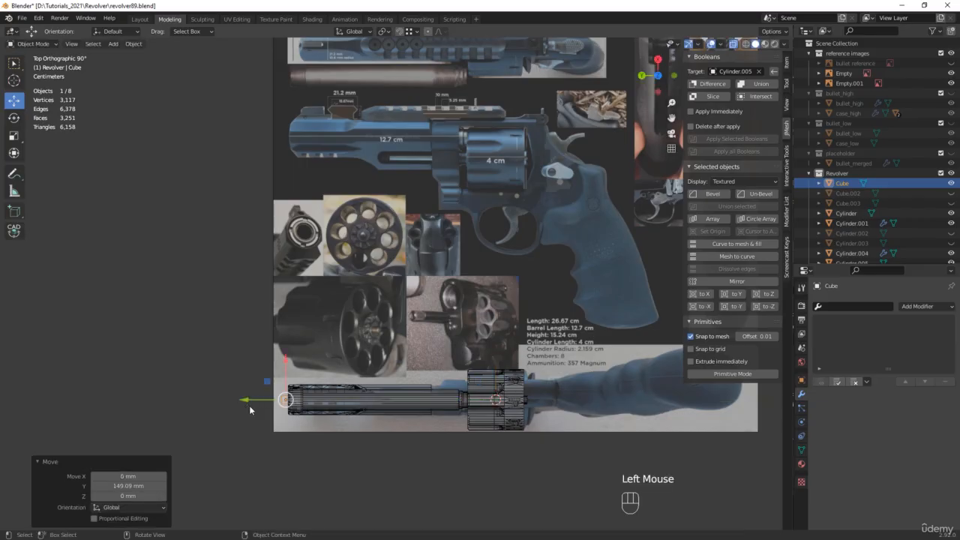
Place a duplicate of the cube over the front sight in the top-view reference to compare widths, and delete the duplicate
shift+middle_drag(291, 366, 294, 346)
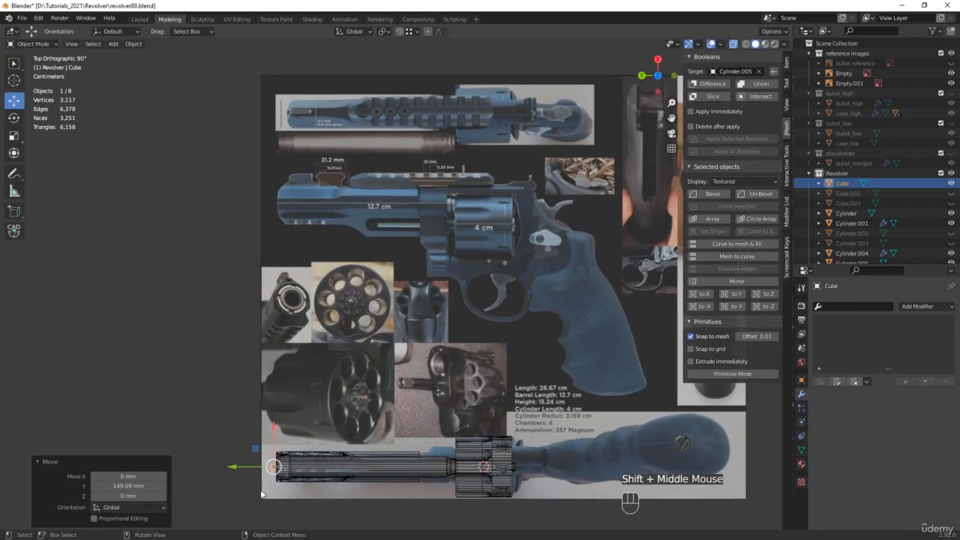
key(shift+d)
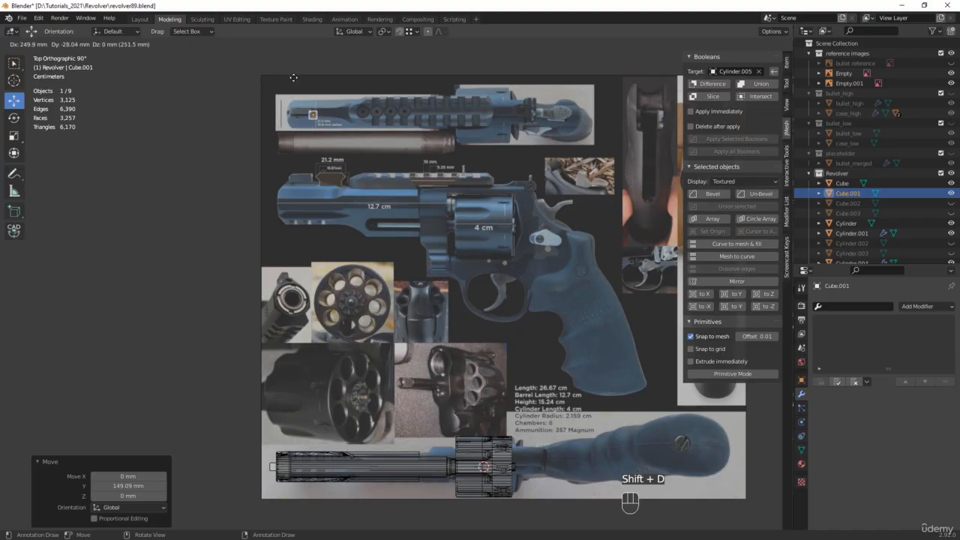
click(293, 76)
scroll(414, 182, up, 6)
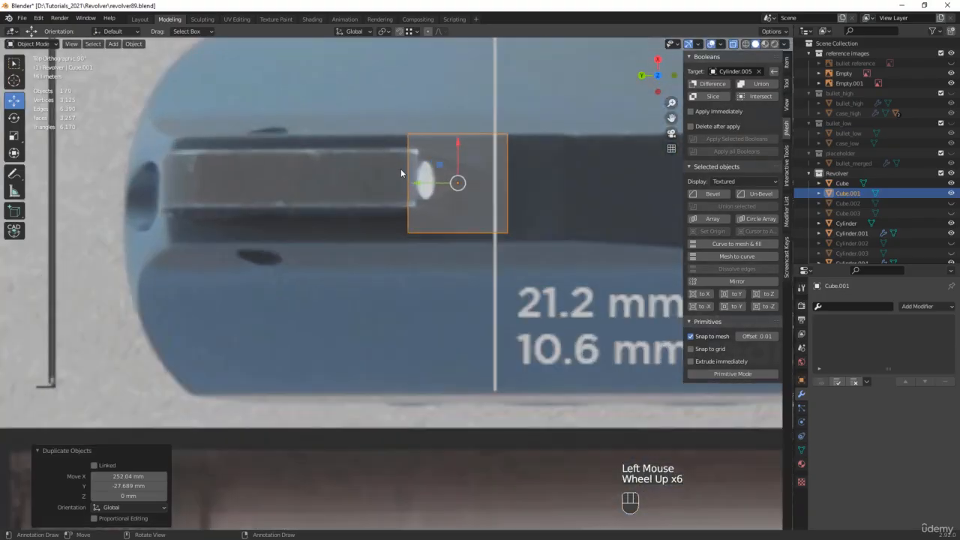
drag(415, 182, 190, 195)
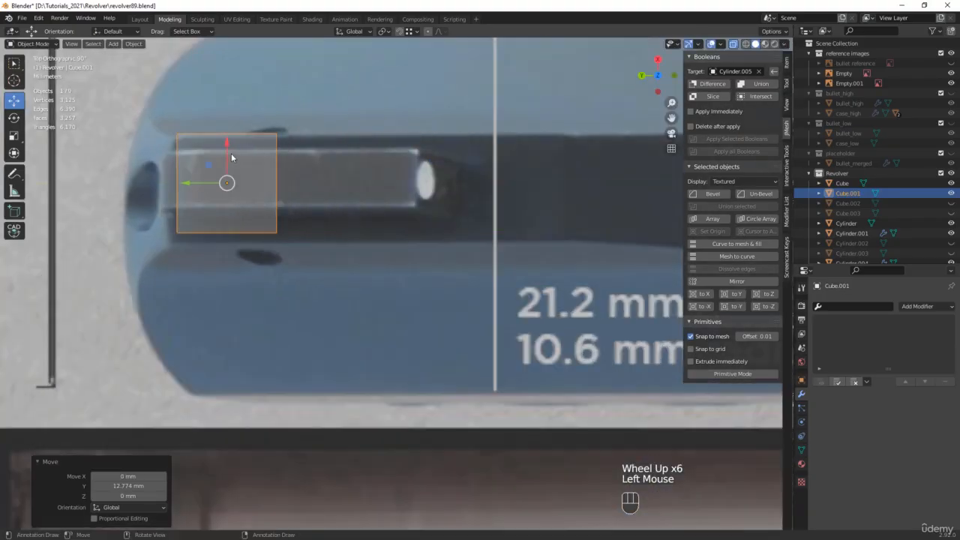
drag(232, 157, 219, 156)
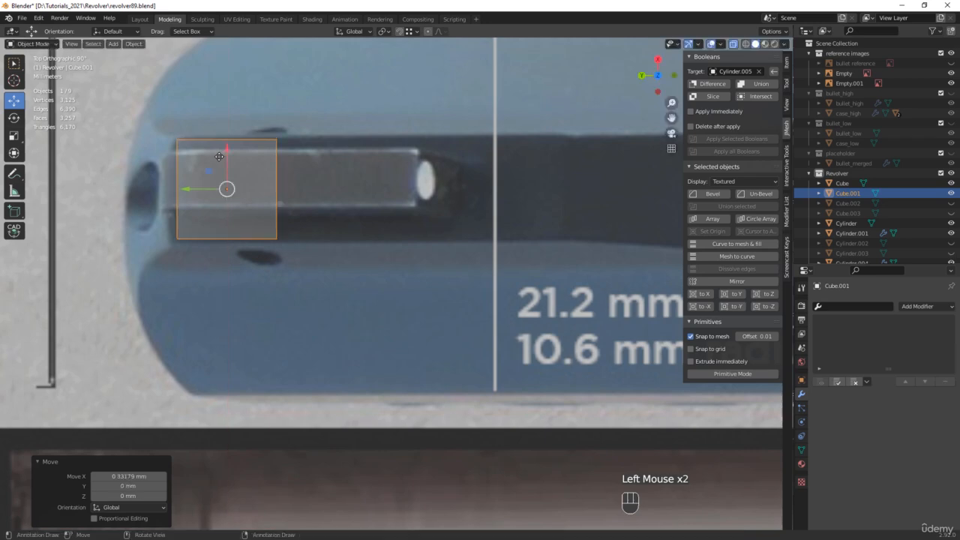
scroll(230, 154, down, 5)
key(x)
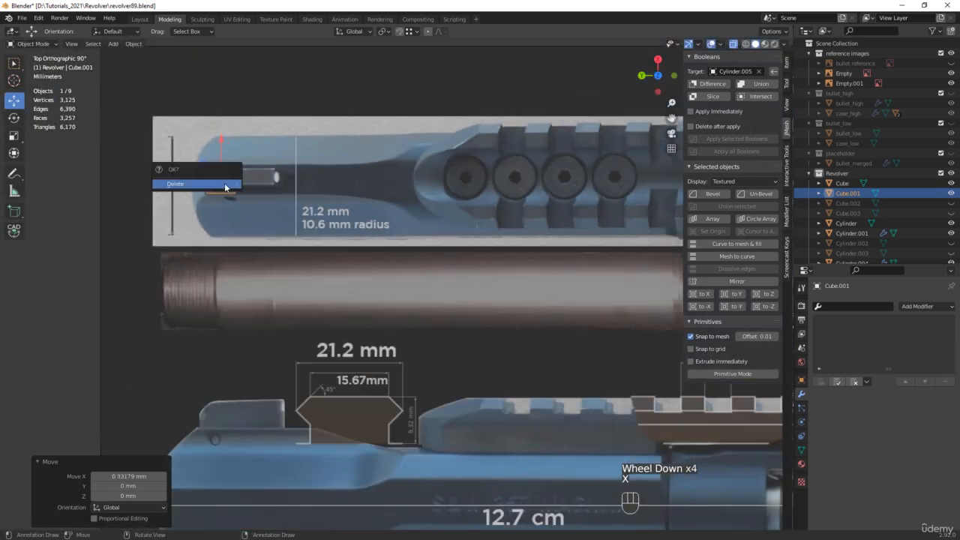
click(224, 183)
Move the housing's extruded upper edges 7.83 mm along X to line up with the cube's side
scroll(275, 283, down, 3)
shift+middle_drag(275, 283, 267, 82)
shift+middle_drag(225, 365, 223, 323)
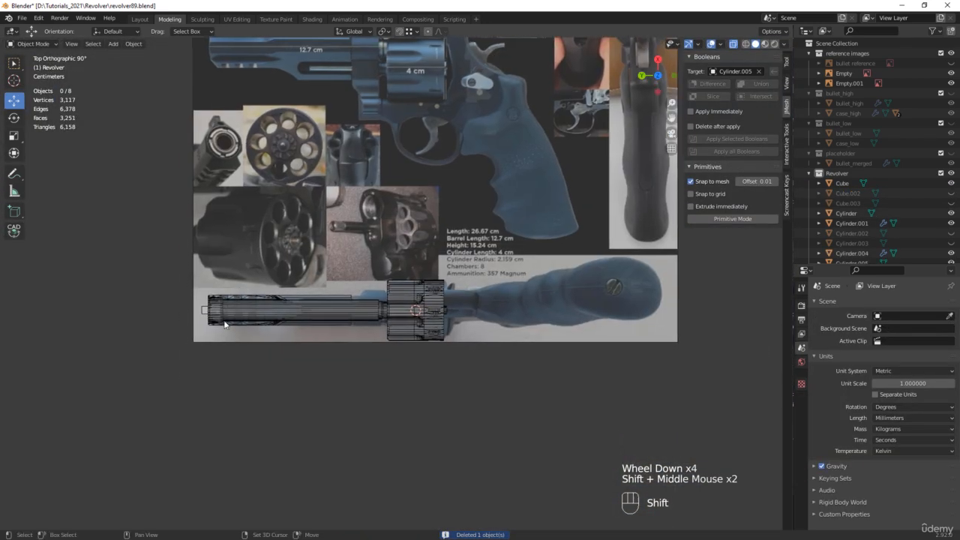
scroll(223, 323, up, 5)
click(236, 339)
click(236, 339)
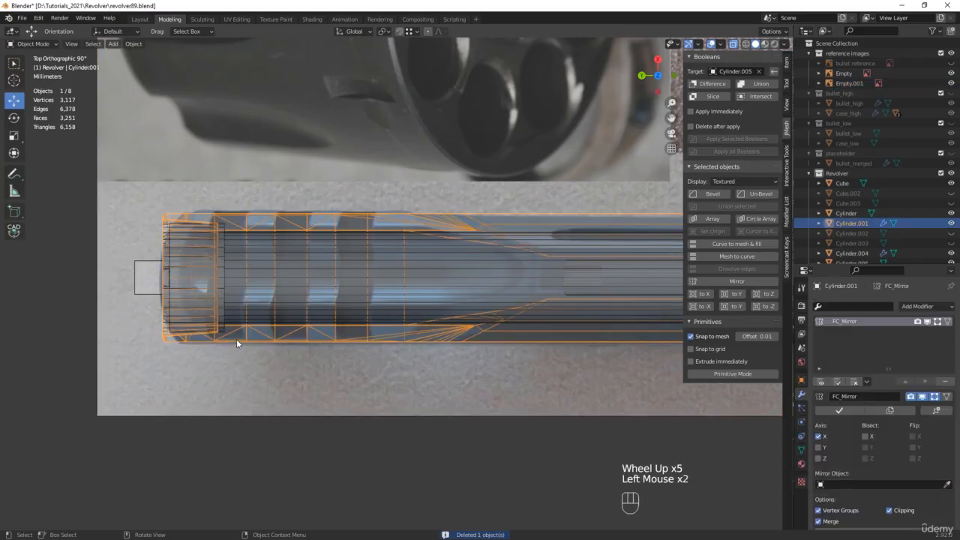
key(Tab)
scroll(142, 297, up, 3)
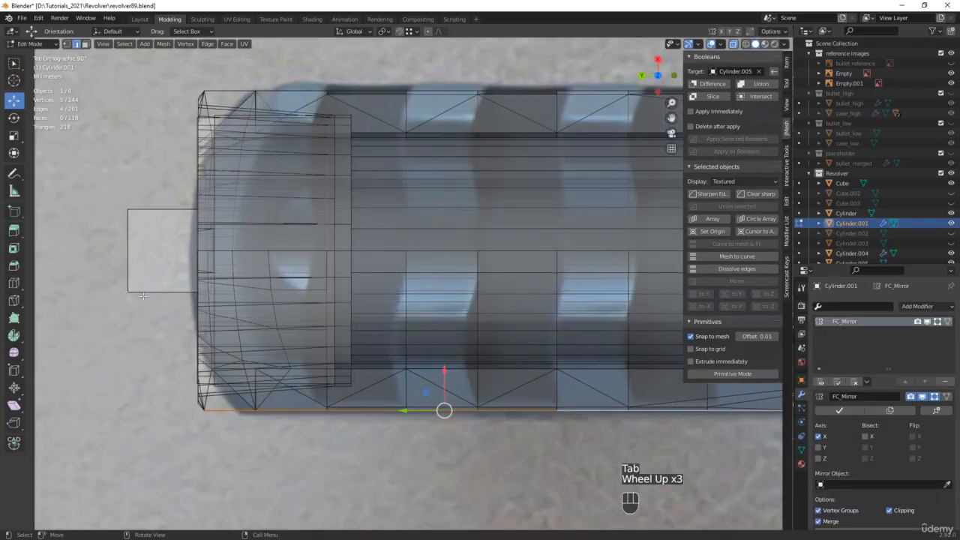
drag(445, 382, 442, 259)
drag(441, 259, 442, 259)
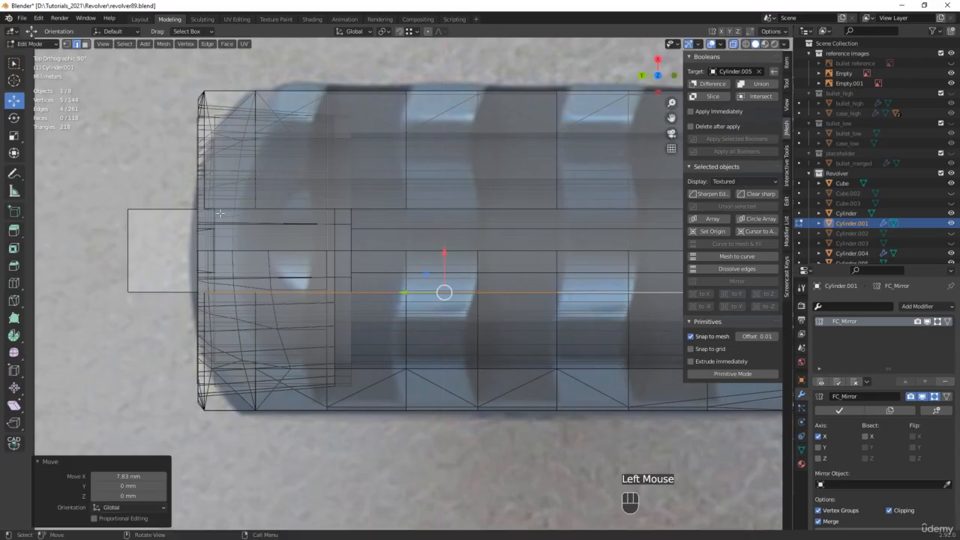
scroll(161, 203, up, 2)
Leave mesh editing and move the cube -22.703 mm along Y and 33.023 mm along Z to the front sight in the side view
scroll(353, 234, down, 5)
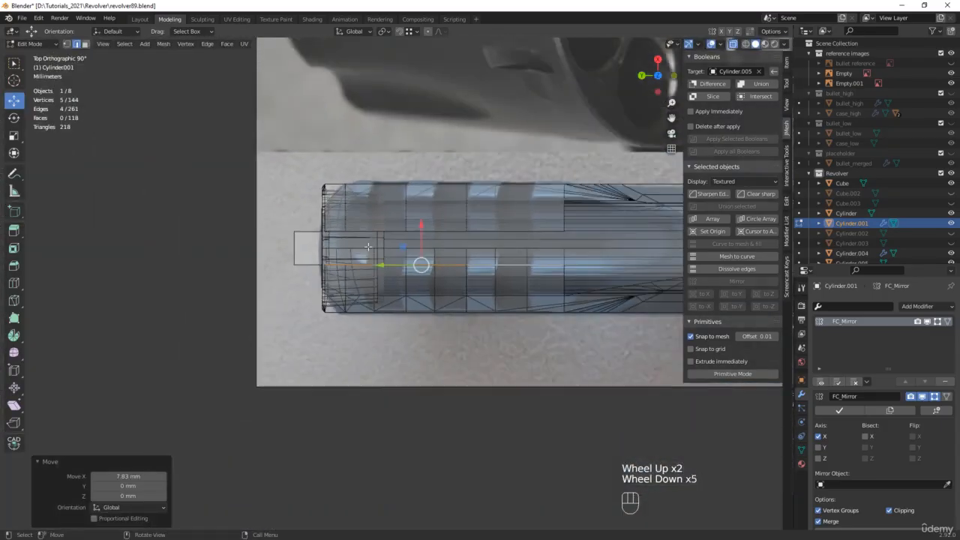
middle_drag(353, 234, 385, 143)
key(Tab)
click(314, 461)
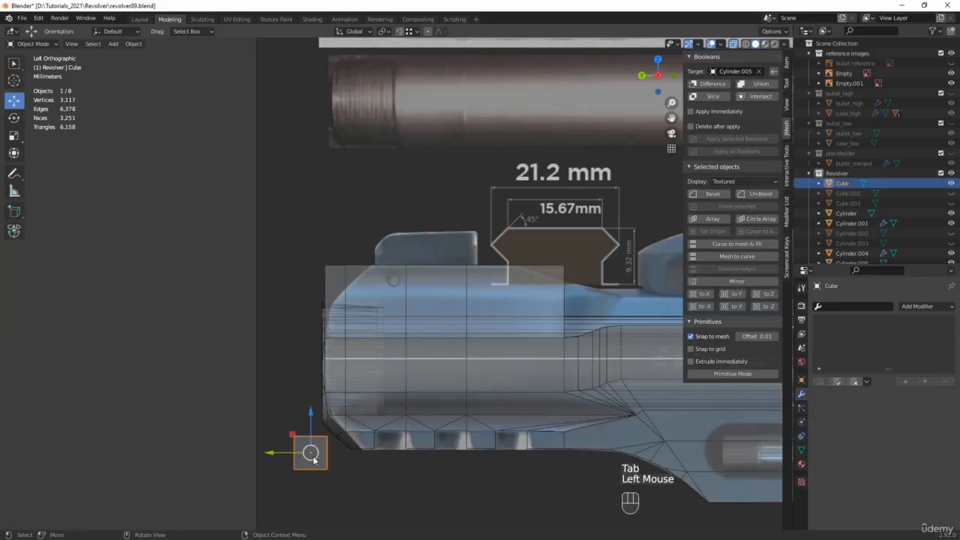
drag(299, 445, 419, 225)
Set the cube's X dimension to 3 mm
mouse_move(420, 225)
middle_down()
mouse_move(377, 207)
mouse_move(417, 237)
middle_up()
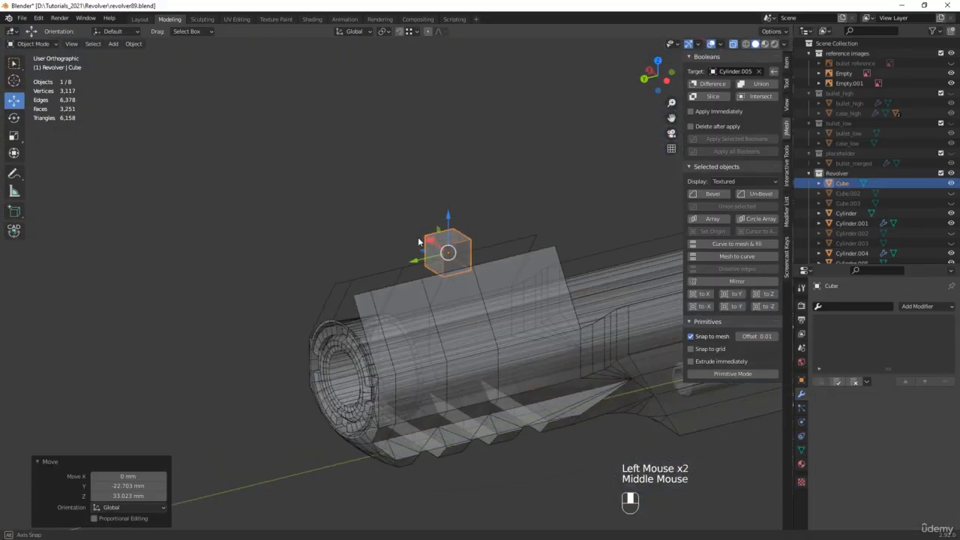
scroll(507, 283, up, 2)
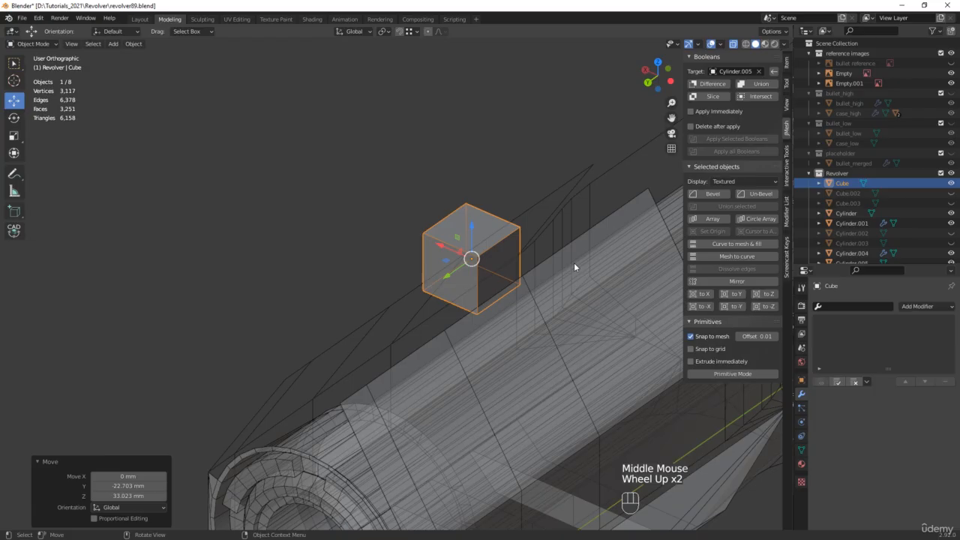
click(787, 63)
double_click(752, 215)
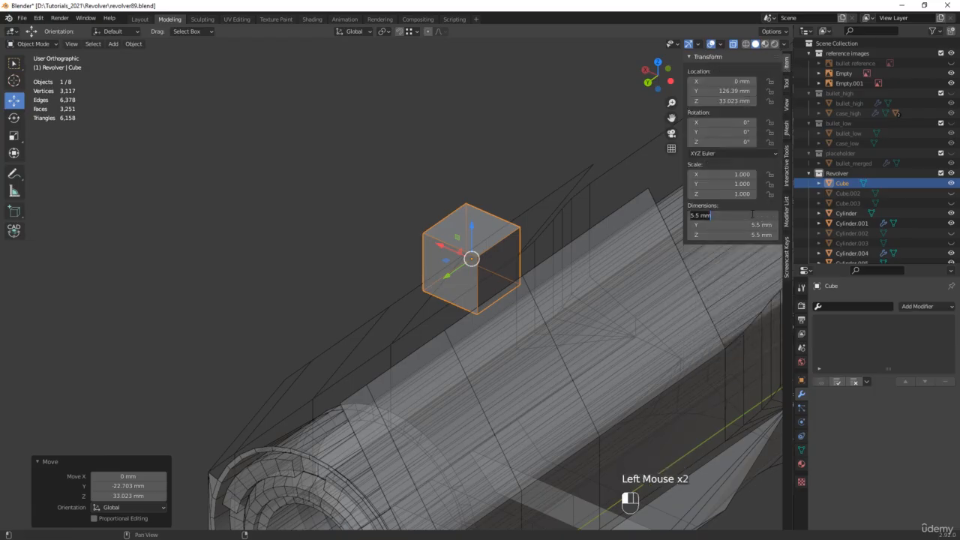
text(3)
key(Return)
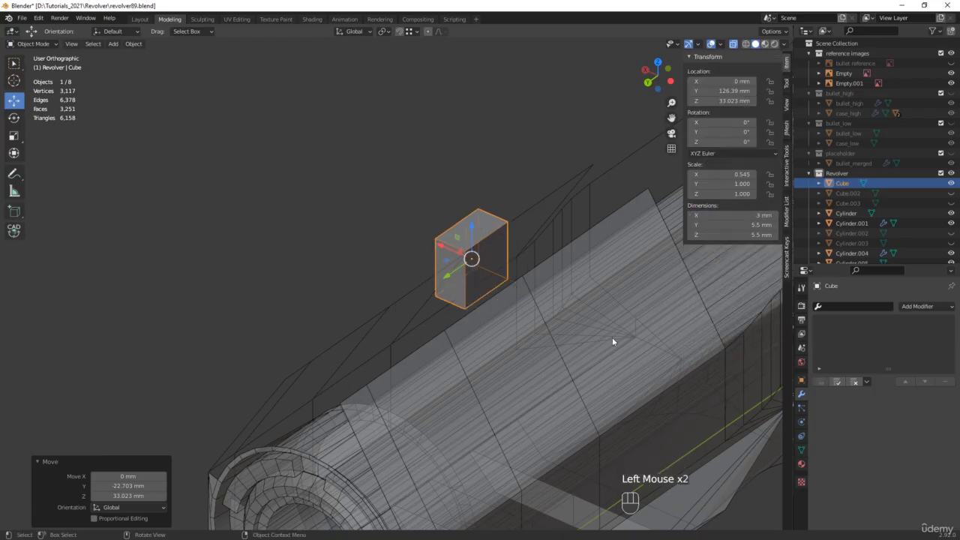
Check the front sight in the barrel_front_ref.jpg photo, and open the barrel housing mesh for editing
drag(959, 264, 683, 237)
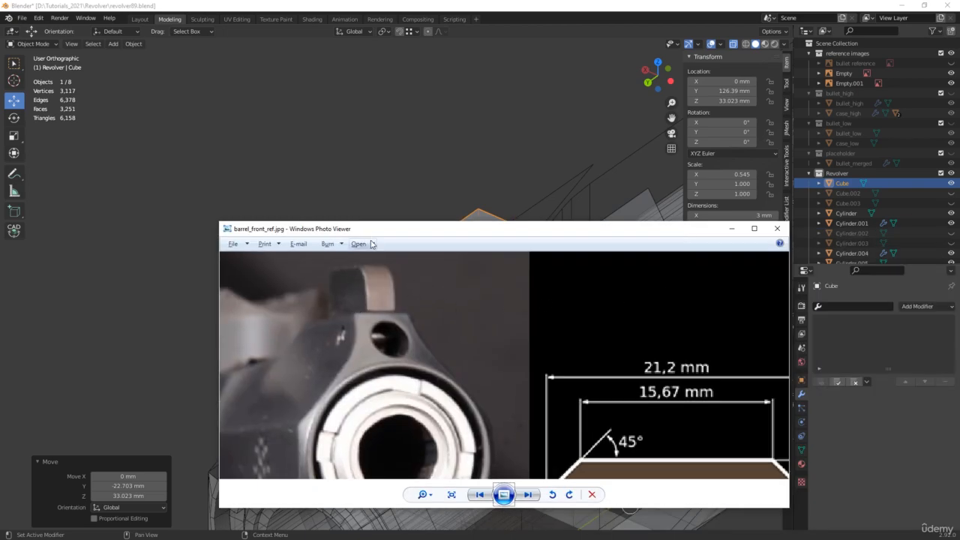
drag(382, 231, 959, 255)
middle_drag(525, 379, 422, 332)
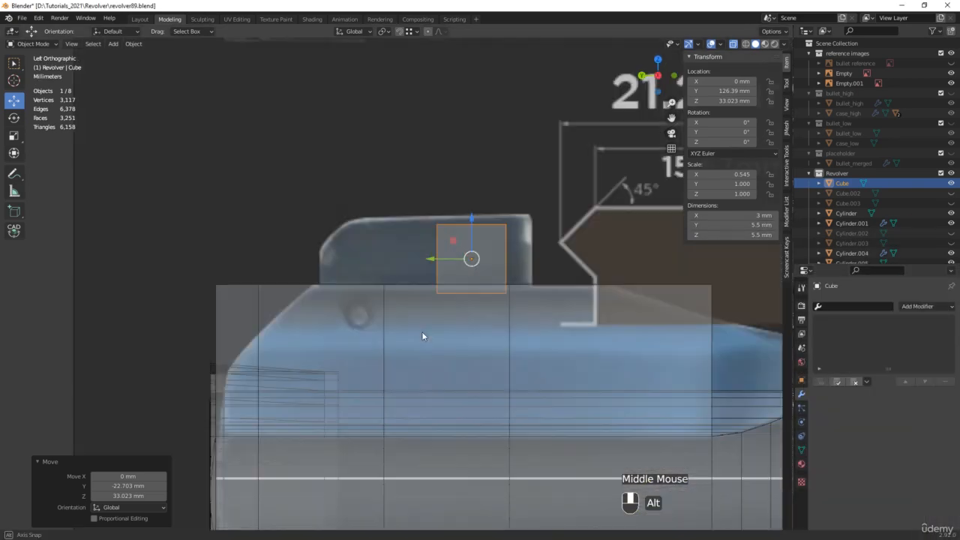
click(402, 342)
click(402, 342)
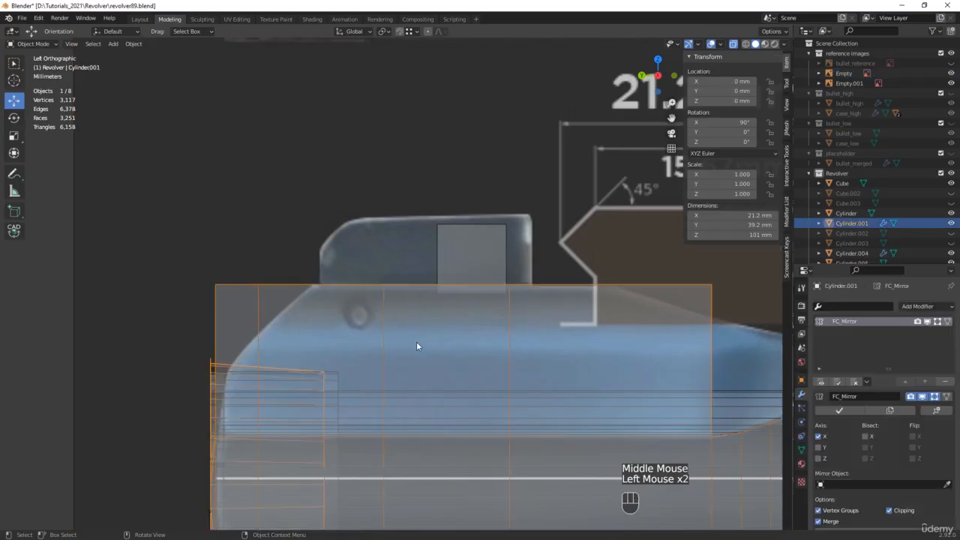
key(Tab)
Extrude the housing's upper edges inward and set their median X to 0 mm to close the top at the mirror plane
scroll(451, 264, down, 2)
middle_drag(451, 270, 469, 265)
scroll(469, 264, up, 2)
key(d)
right_click(460, 236)
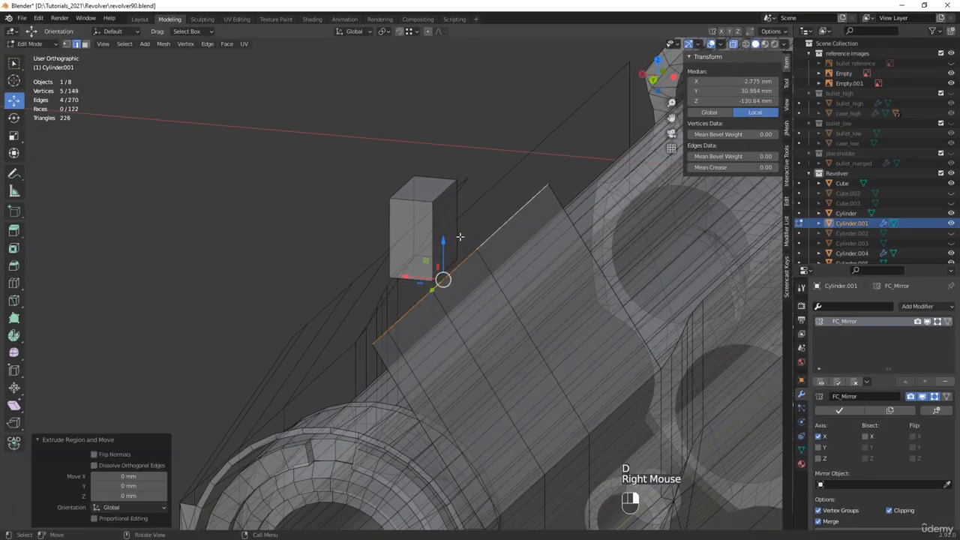
drag(433, 264, 423, 265)
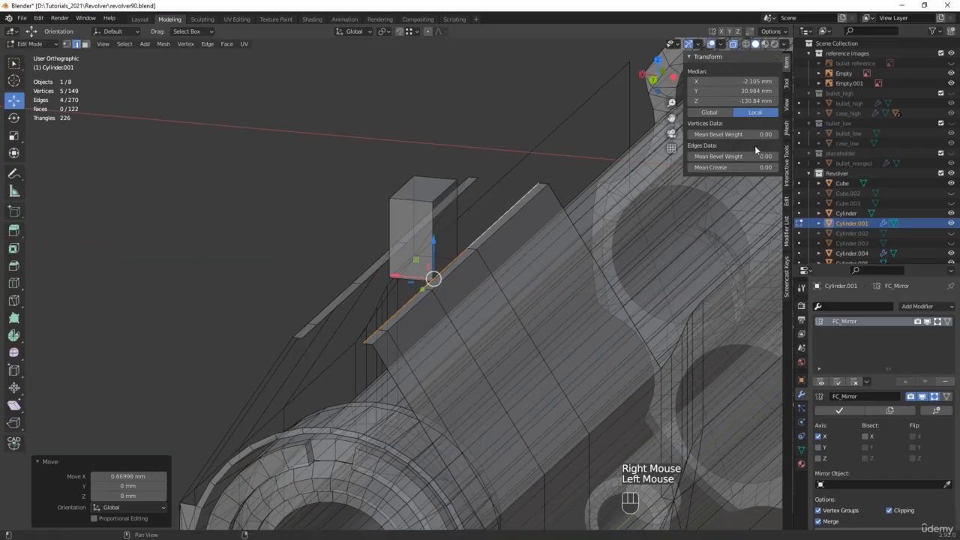
double_click(759, 81)
text(0)
key(Return)
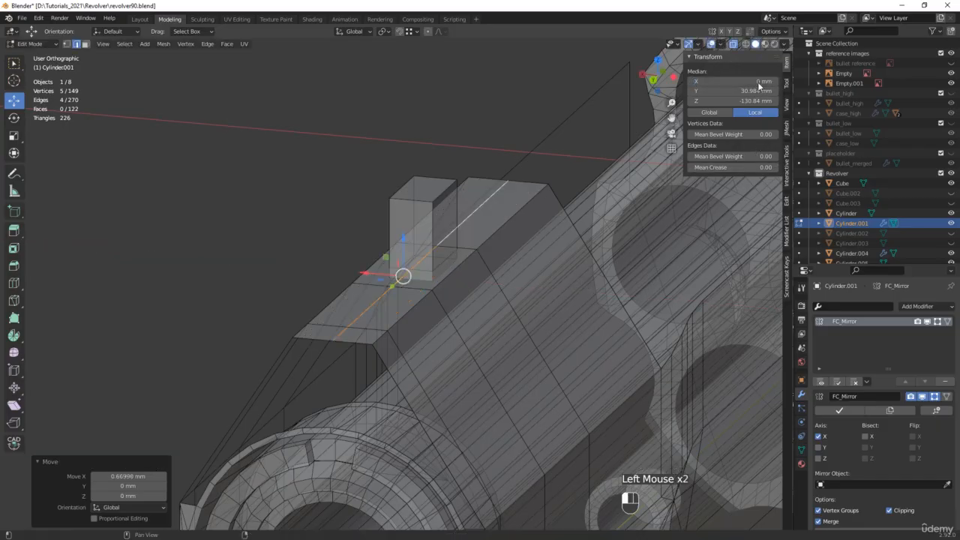
Bevel the edge loop along the housing's top side with one segment and a width of about 0.0096 mm
alt+click(405, 316)
scroll(432, 287, up, 6)
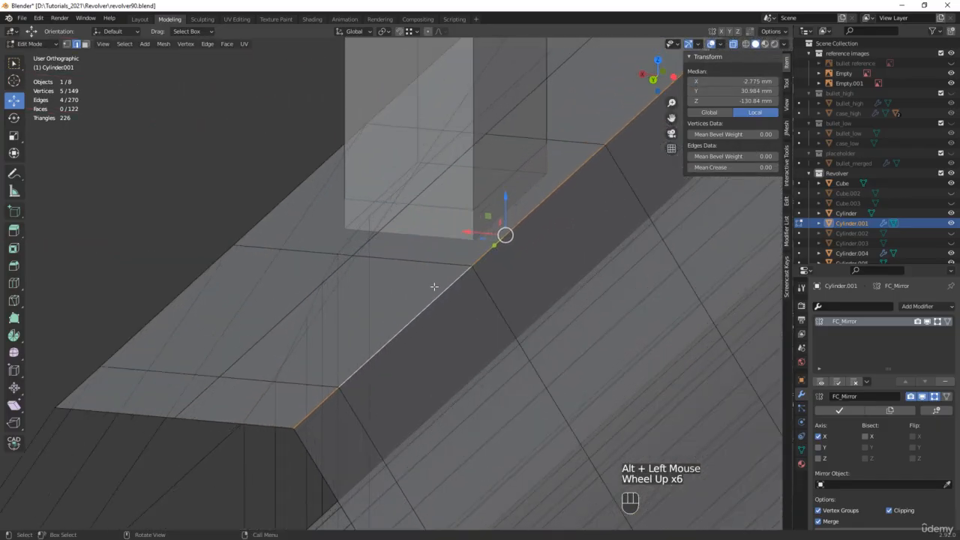
shift+middle_drag(538, 288, 463, 344)
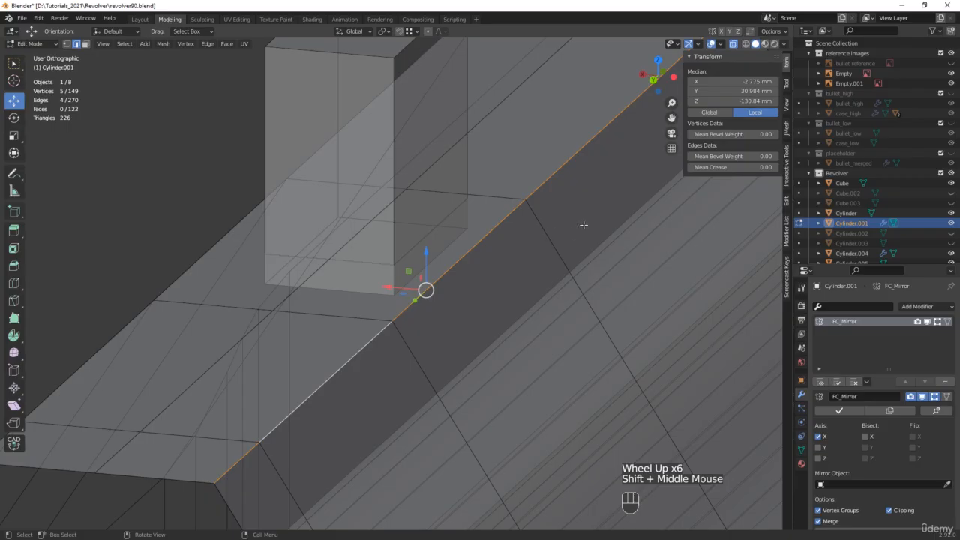
key(ctrl+b)
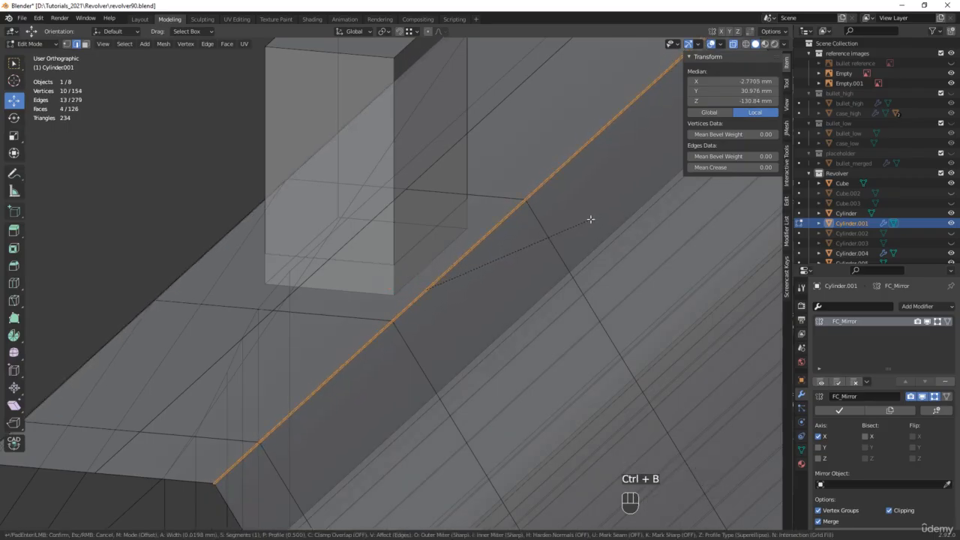
click(590, 219)
scroll(445, 274, up, 7)
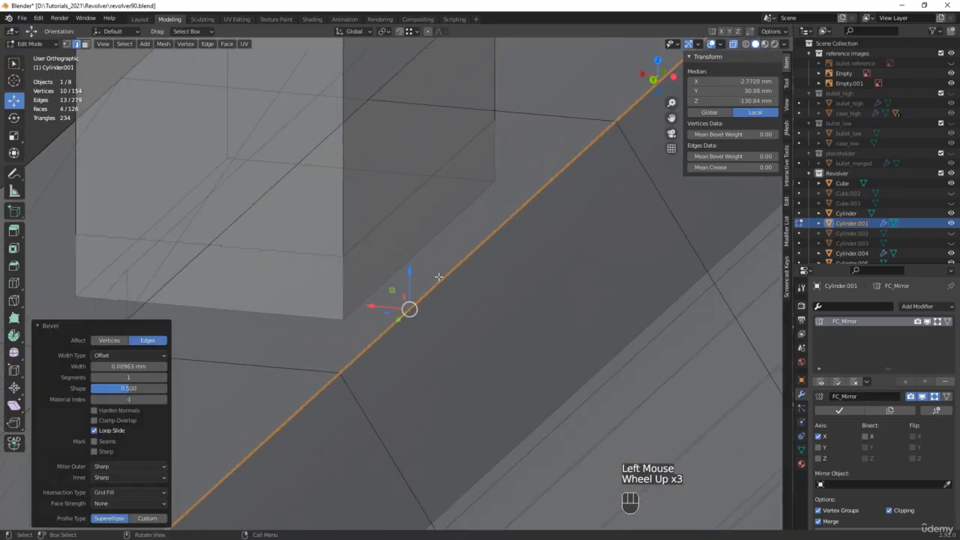
Lower the outer of the two bevelled edge loops by about 4.24 mm along Z to form a vertical upper wall
alt+click(445, 288)
scroll(446, 288, down, 4)
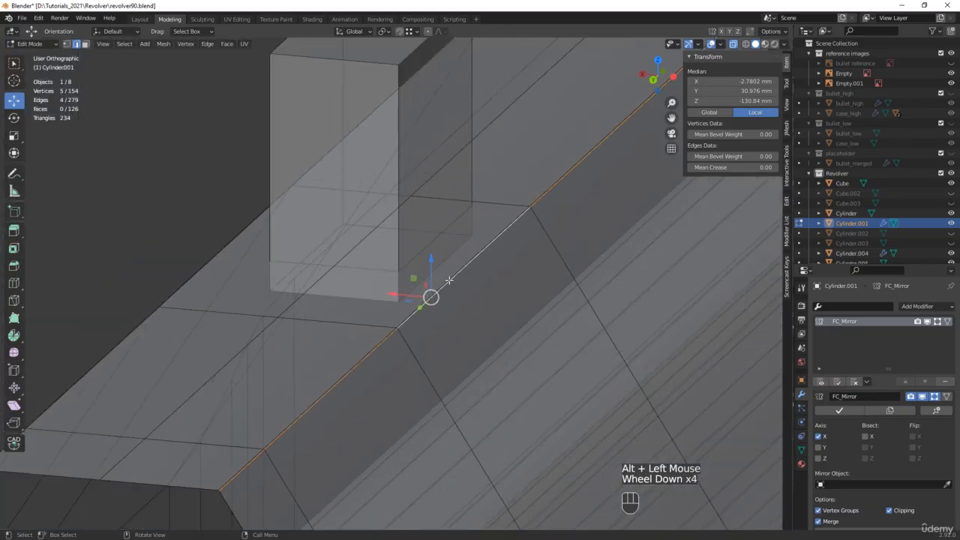
scroll(517, 276, down, 1)
middle_drag(518, 276, 450, 122)
scroll(514, 265, down, 2)
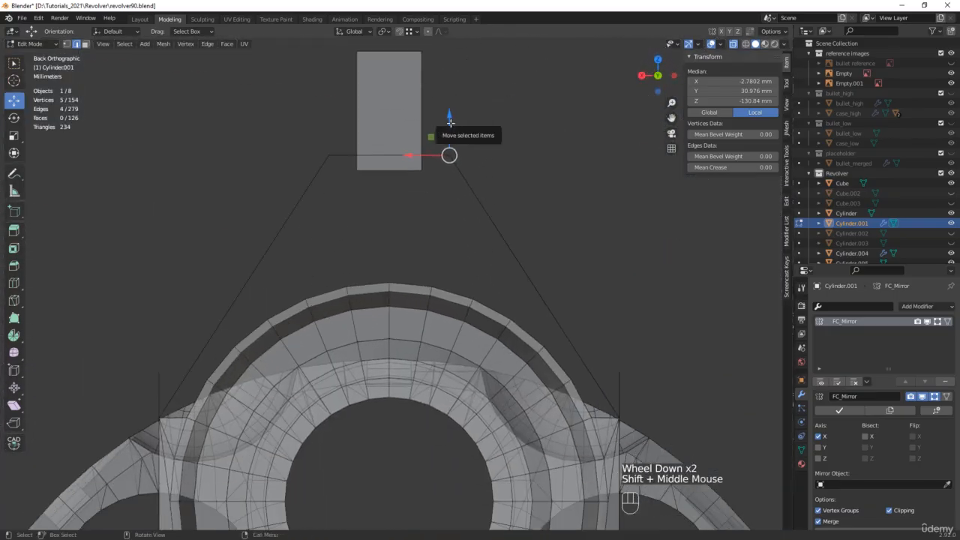
drag(448, 120, 469, 218)
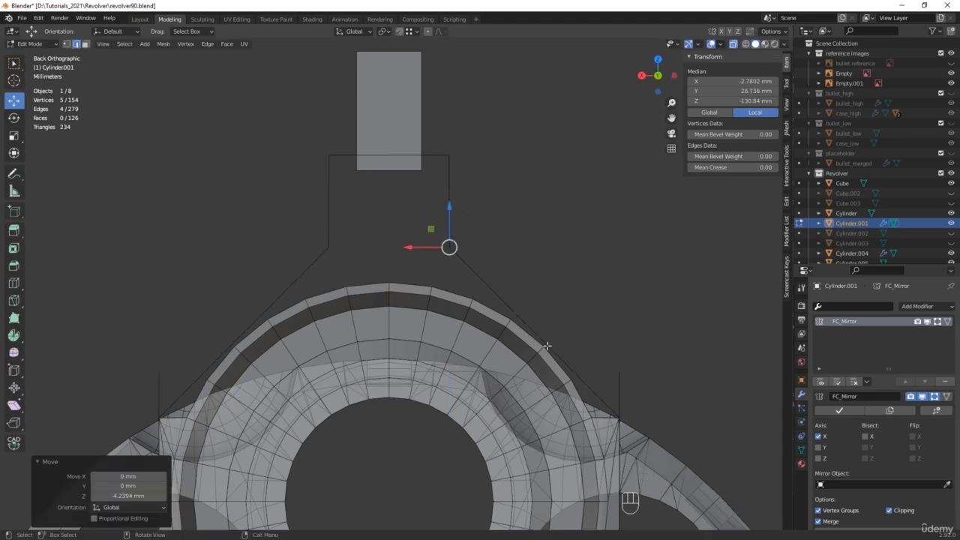
Bevel the lowered edge loop with a width of 2.51 mm and 4 segments to curve the wall into the slope
scroll(586, 339, down, 2)
alt+middle_drag(586, 339, 544, 267)
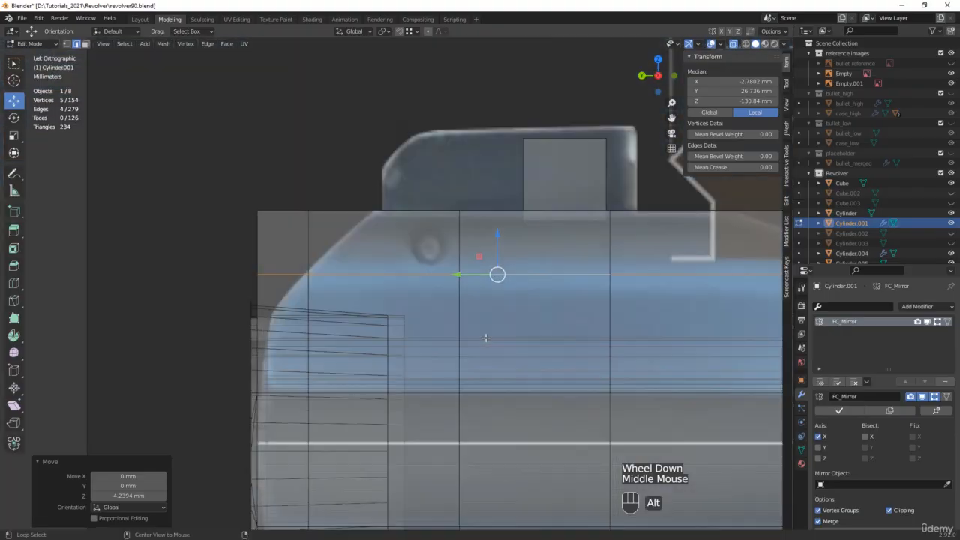
key(ctrl+b)
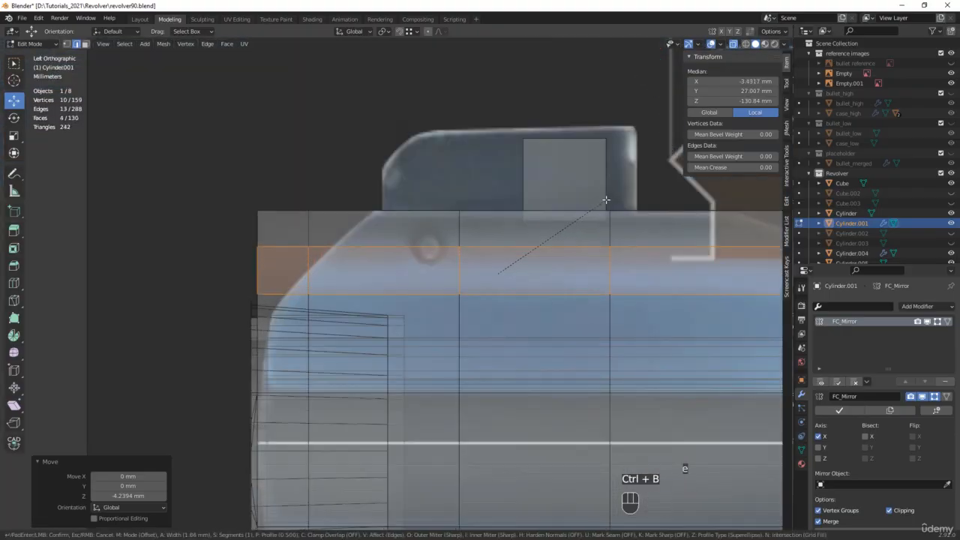
scroll(608, 199, up, 2)
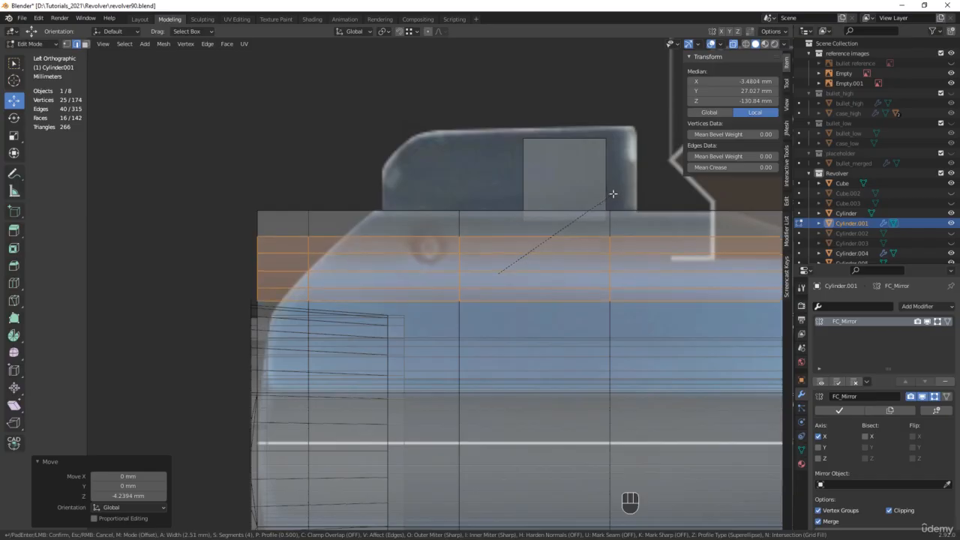
click(613, 194)
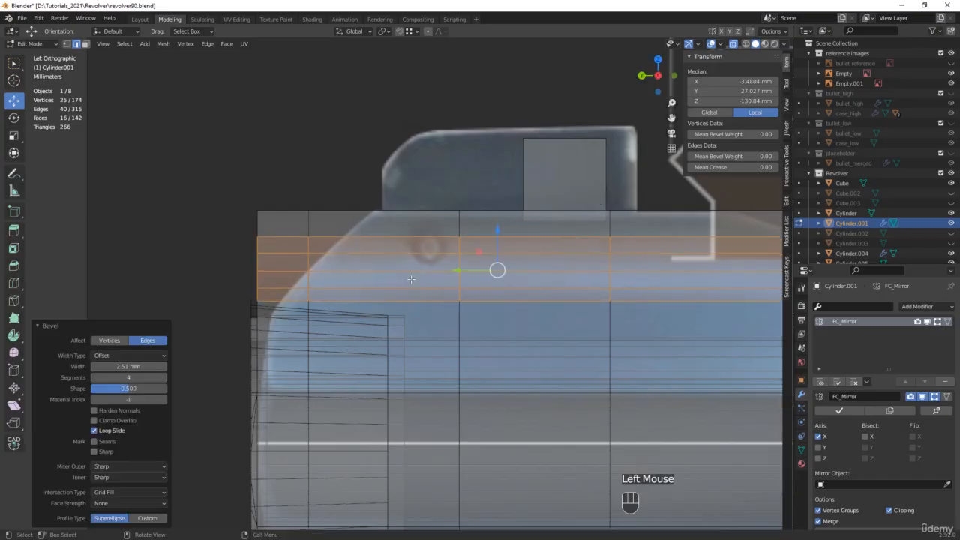
Compare the curved wall with barrel_front_ref.jpg and save the scene incrementally as revolver91.blend
middle_drag(261, 230, 410, 242)
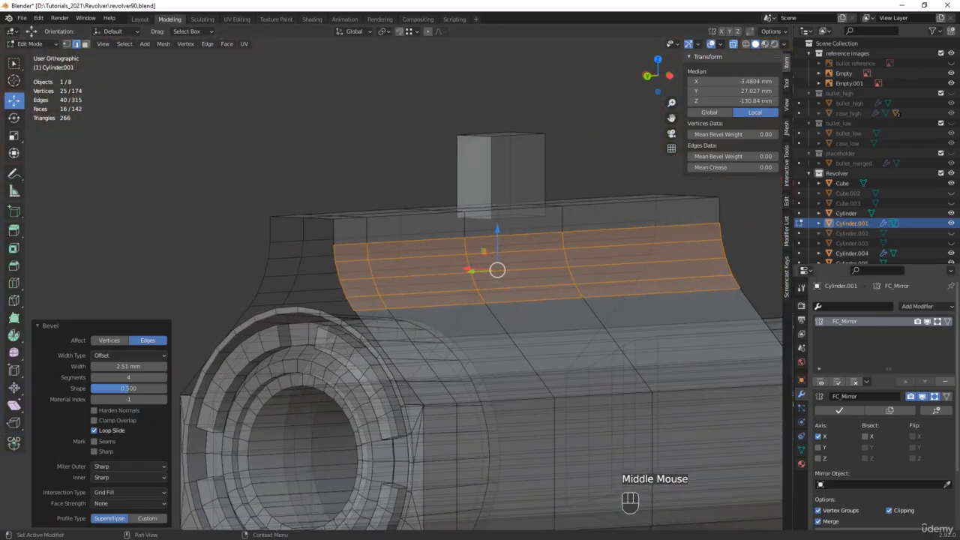
drag(959, 218, 563, 195)
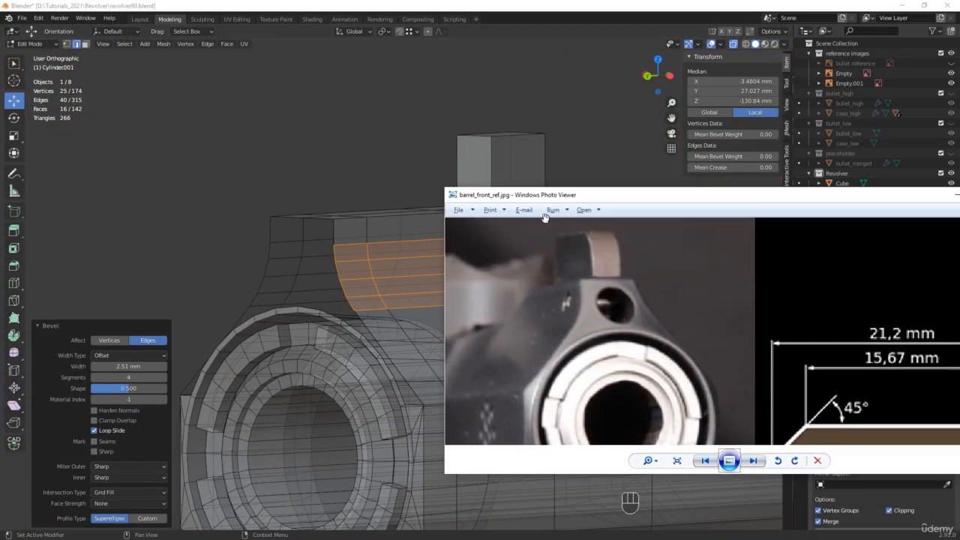
key(alt+Tab)
key(ctrl+alt+s)
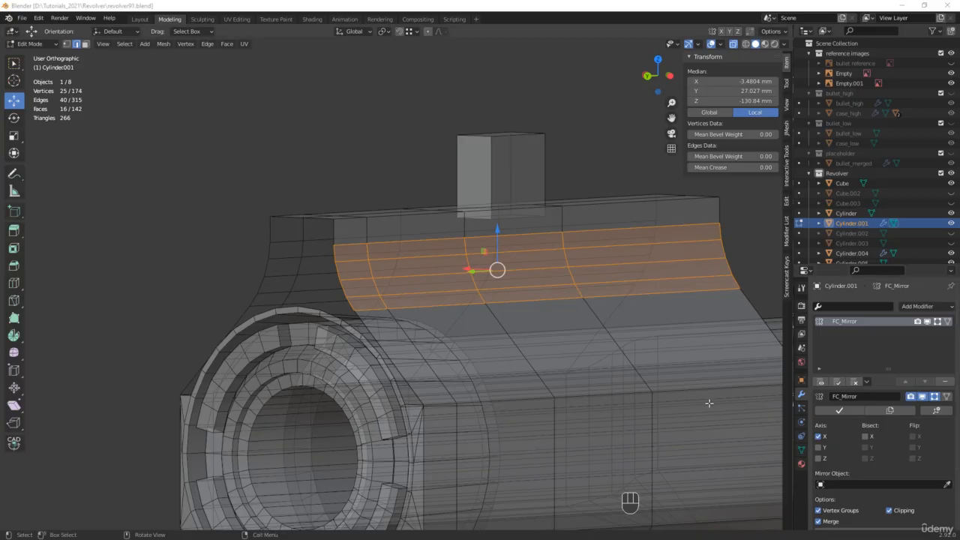
Turn off X-ray display and subdivide the two slanted edges of the housing's front sloped face with 3 cuts
middle_drag(431, 379, 359, 390)
key(alt+z)
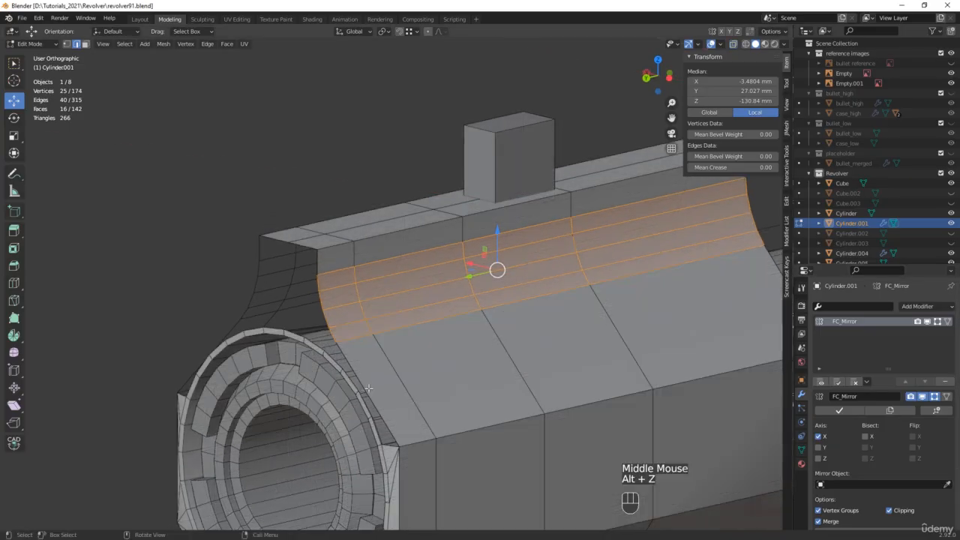
click(360, 381)
scroll(359, 381, up, 2)
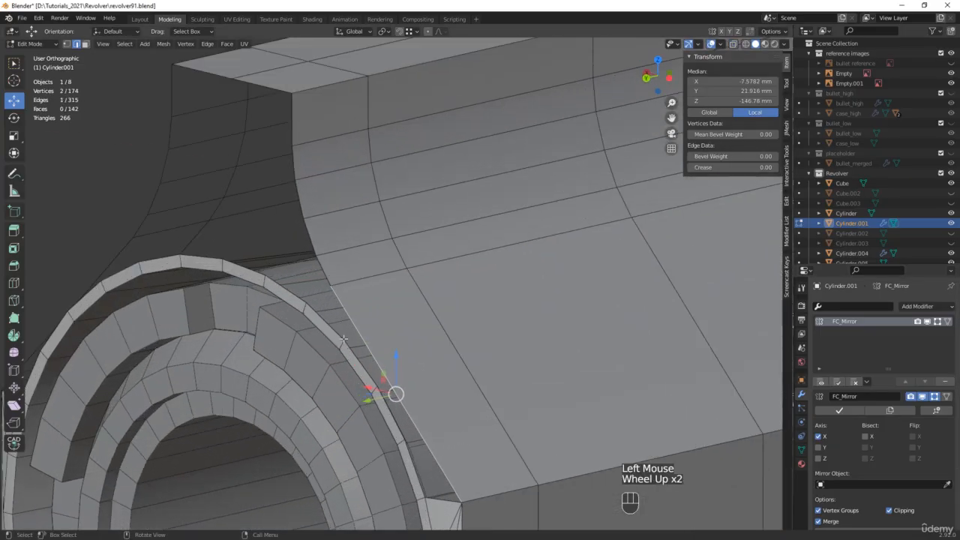
shift+click(472, 373)
right_click(472, 375)
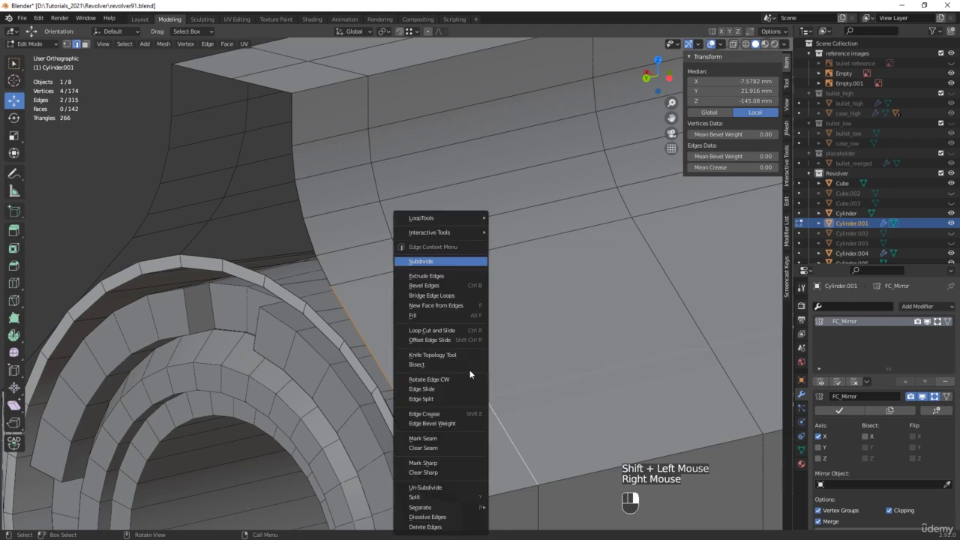
click(443, 263)
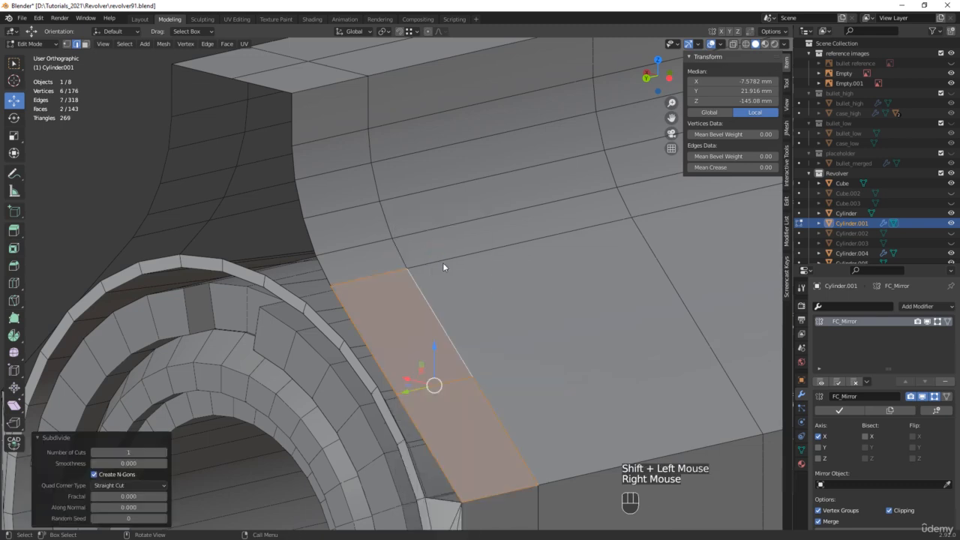
click(162, 453)
click(163, 453)
shift+middle_drag(421, 375, 390, 332)
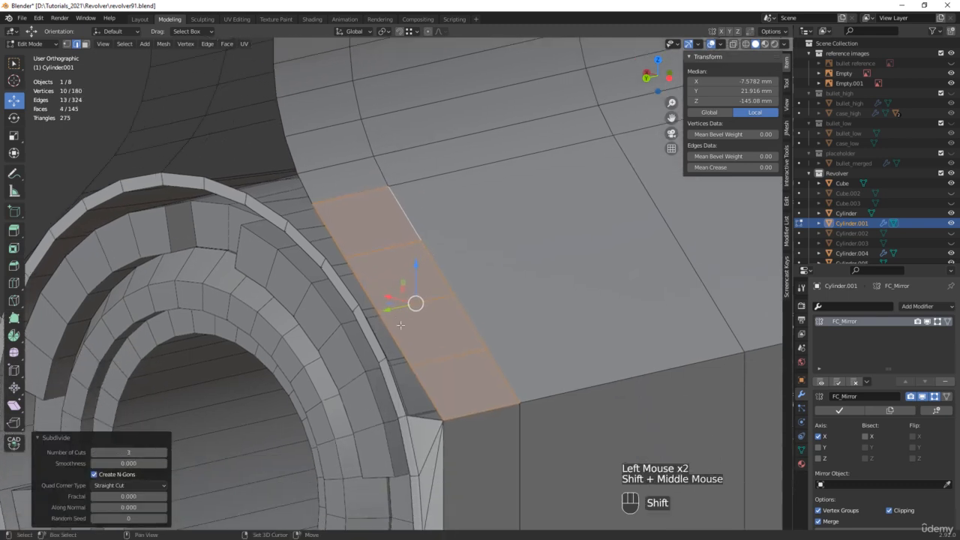
Connect the lowest new front-edge vertex to the slope's lower rear corner and dissolve the lowest cross edge
click(415, 365)
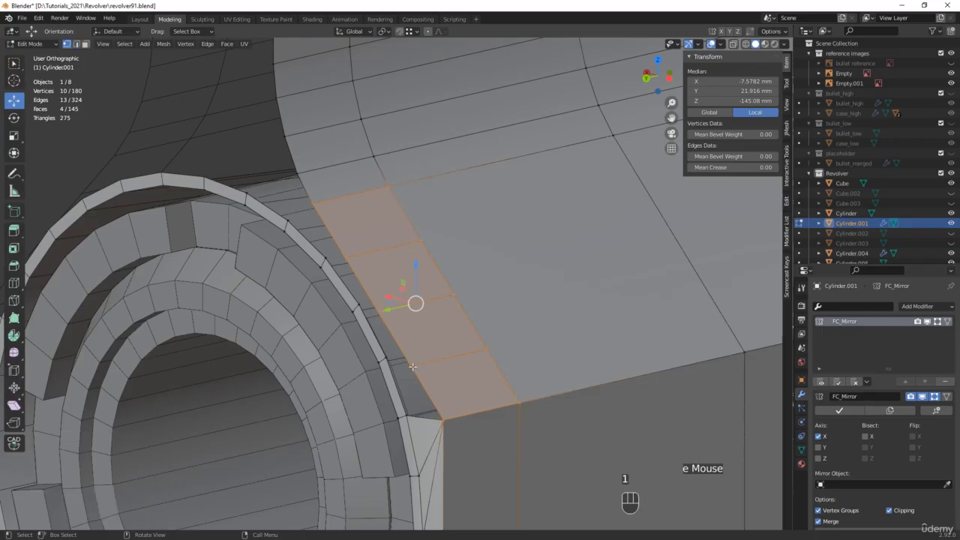
shift+click(520, 403)
key(j)
click(451, 359)
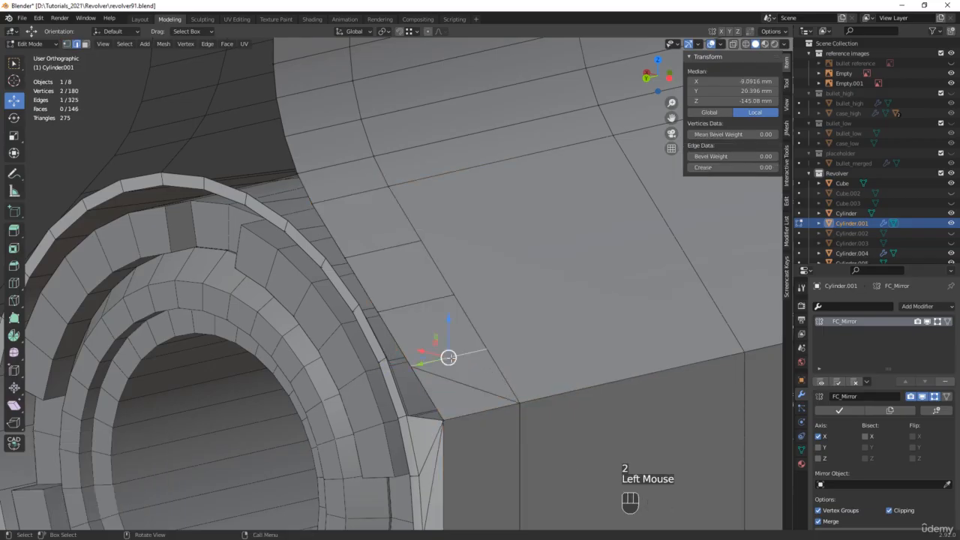
key(x)
click(450, 358)
Connect the middle front-edge vertex to the same lower corner and dissolve the middle cross edge
click(379, 310)
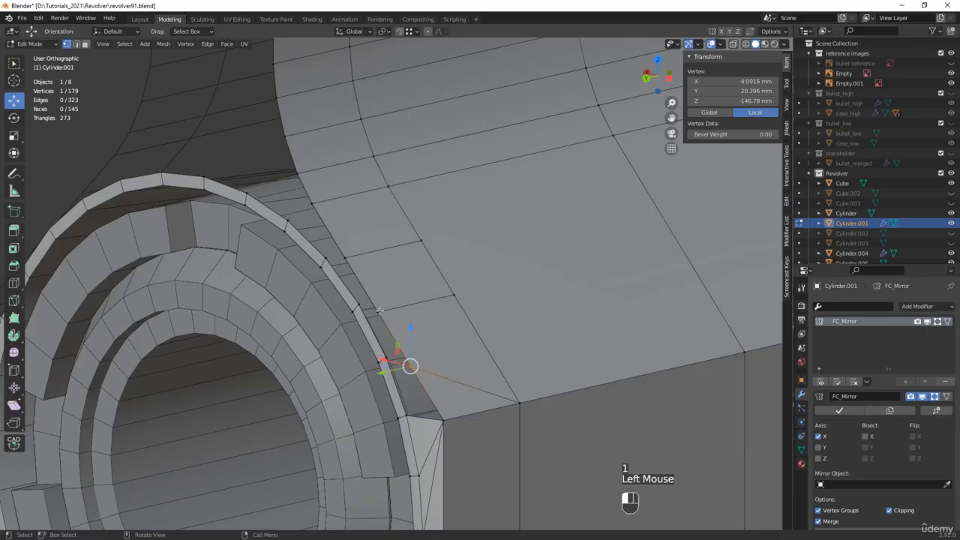
shift+click(517, 401)
key(j)
click(431, 301)
key(x)
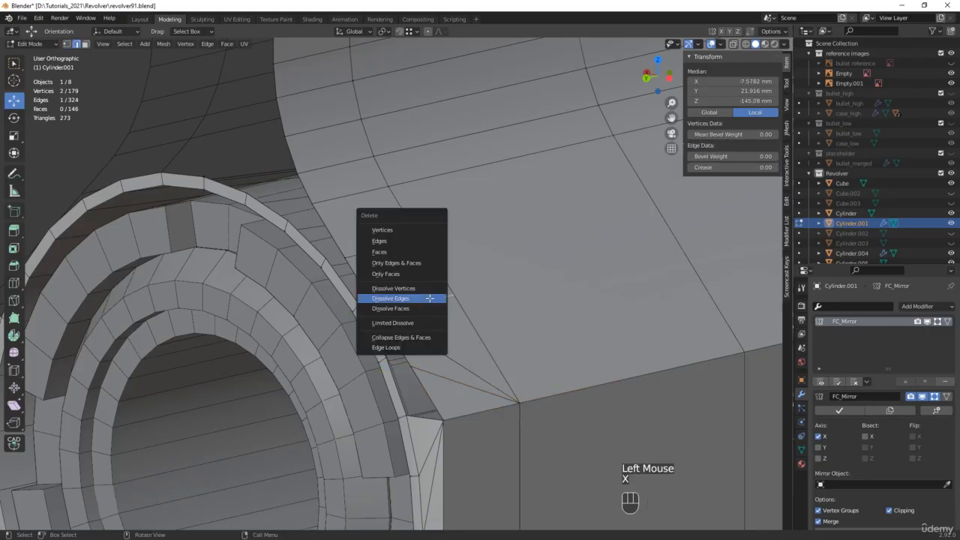
click(429, 300)
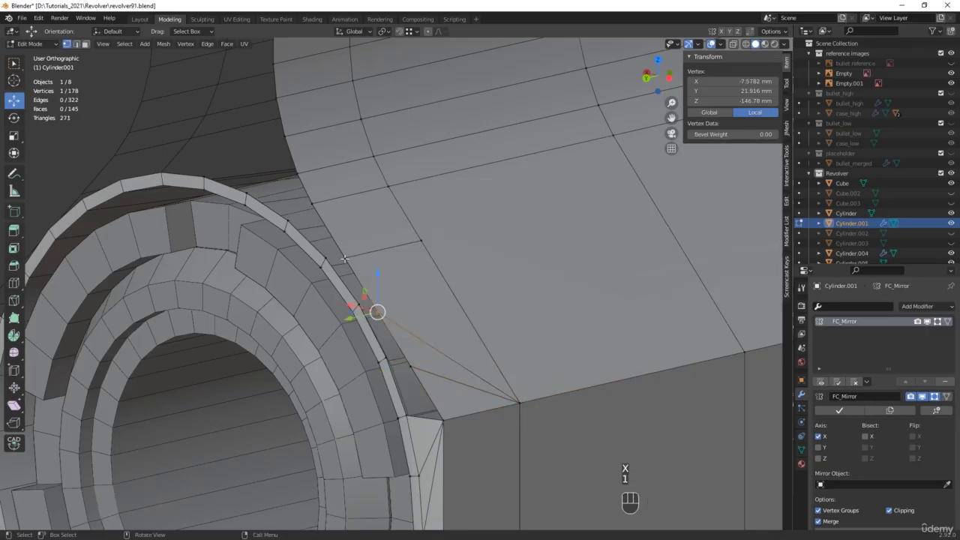
Connect the uppermost new front-edge vertex to the slope's upper rear corner and dissolve the remaining cross edge
click(344, 257)
shift+click(388, 186)
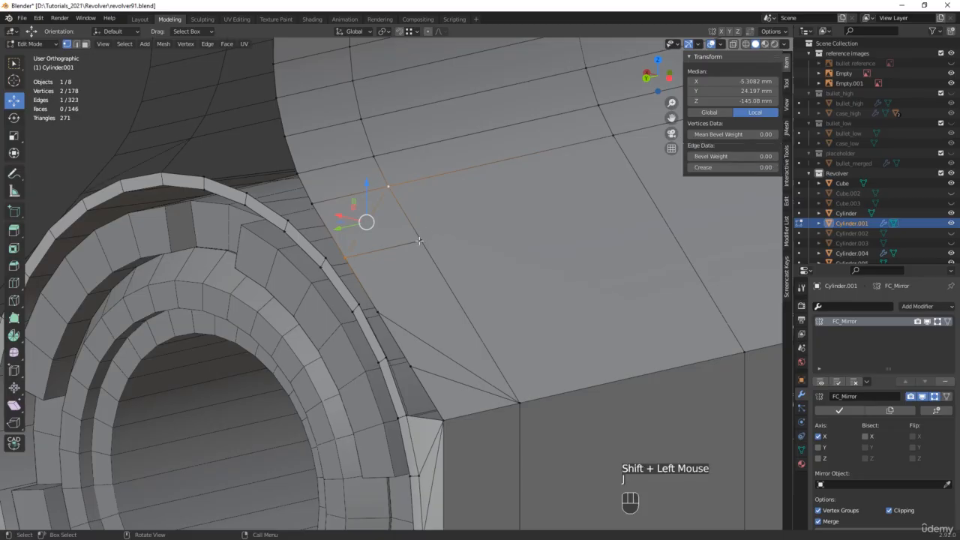
key(j)
click(385, 248)
key(x)
click(385, 253)
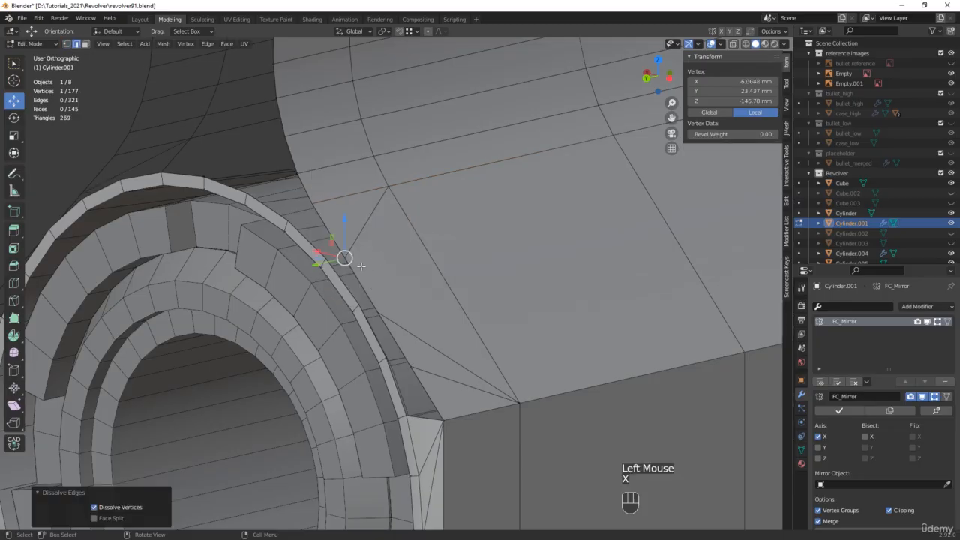
Fill the two lowest gaps between the muzzle rim's outer edges and the slope's front edge with faces
middle_drag(361, 266, 383, 252)
middle_drag(428, 360, 407, 374)
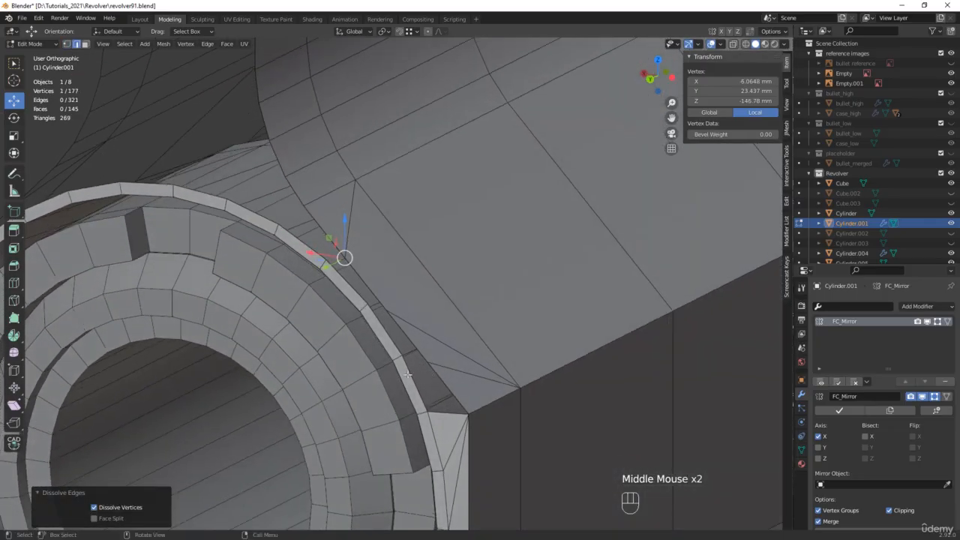
click(411, 380)
shift+click(445, 383)
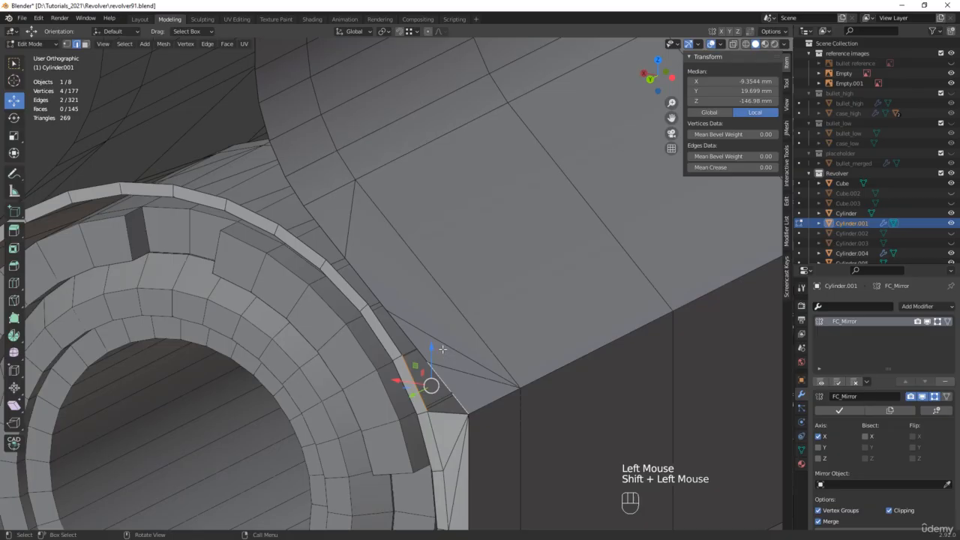
key(f)
click(385, 328)
shift+click(388, 313)
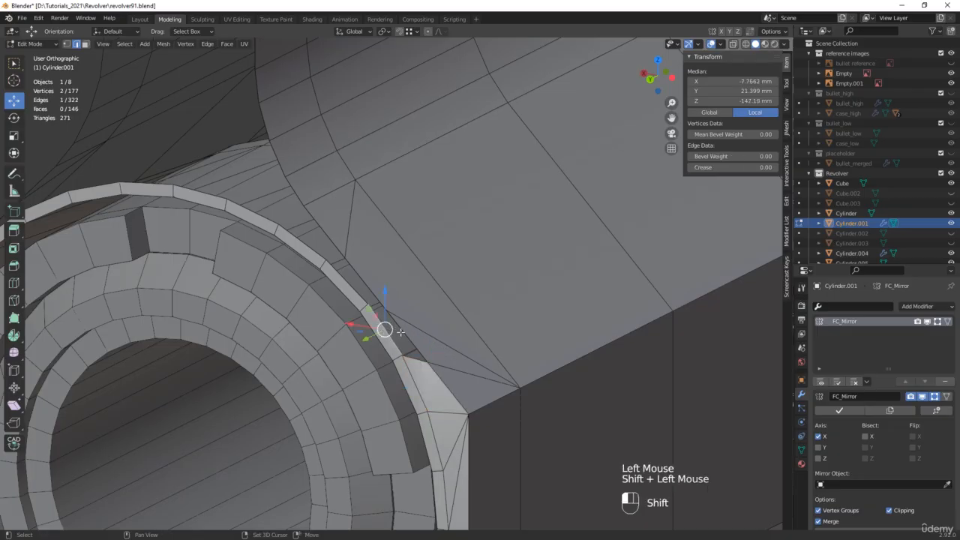
key(f)
Fill the two upper gaps between the muzzle rim and the slope's front edge with faces
click(346, 277)
shift+click(331, 251)
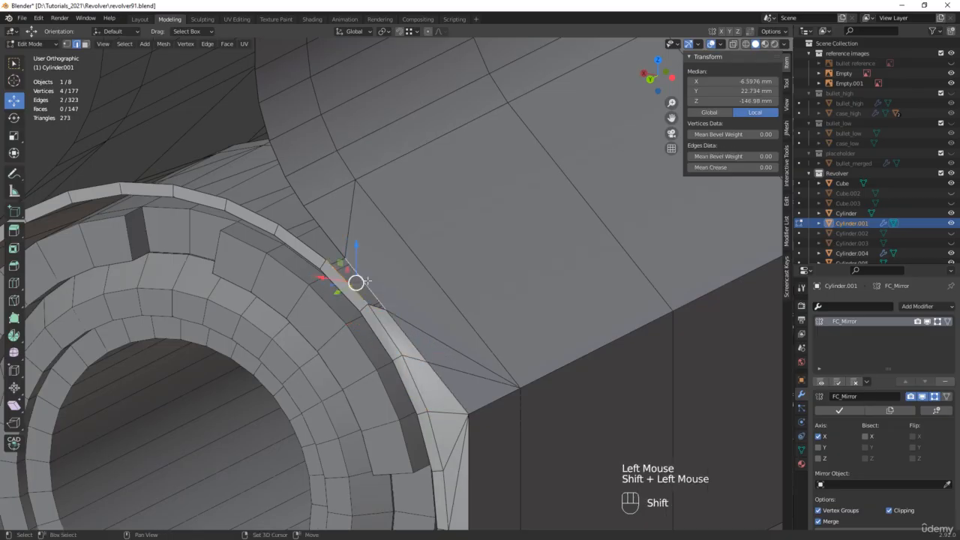
key(f)
click(299, 227)
shift+click(312, 239)
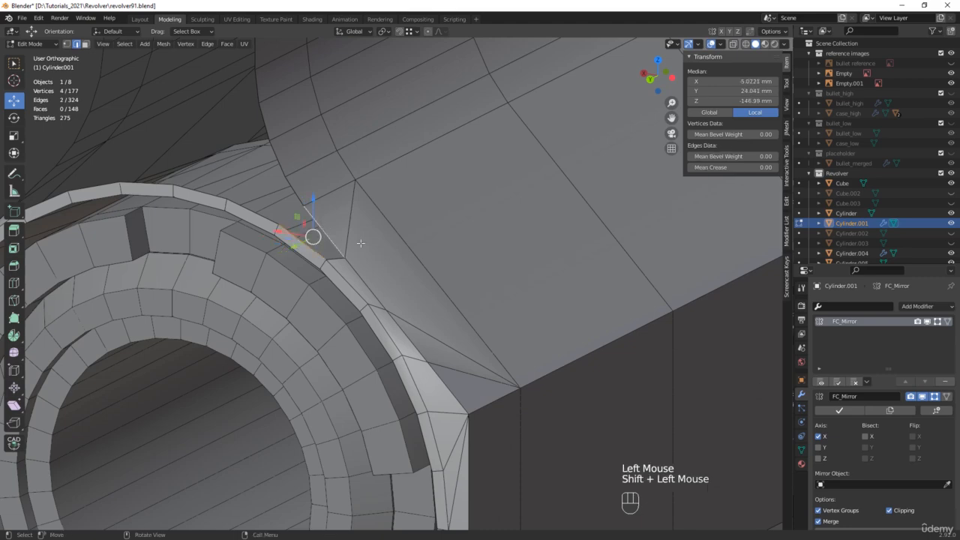
key(f)
Vertex-slide the three intermediate vertices upward along the slope's front edge, using a factor of 0.196 for the uppermost
mouse_move(379, 265)
middle_down()
mouse_move(225, 207)
mouse_move(352, 247)
mouse_move(384, 275)
middle_up()
click(387, 309)
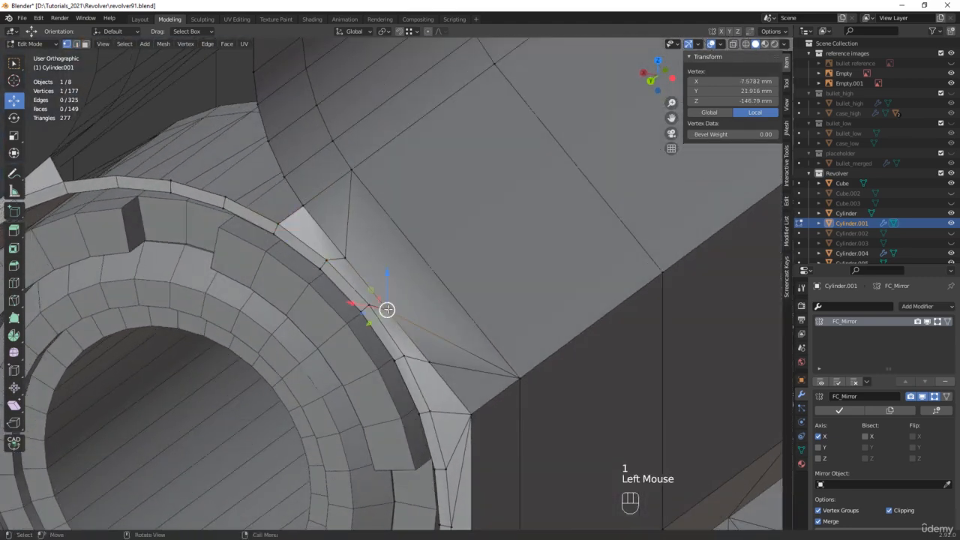
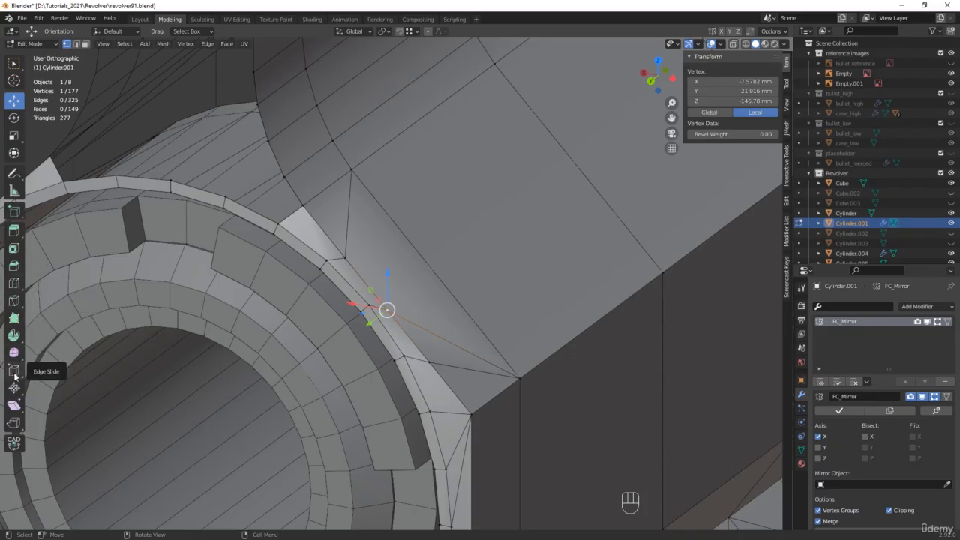
drag(15, 374, 52, 396)
middle_drag(387, 309, 387, 310)
scroll(385, 304, up, 2)
click(390, 307)
drag(390, 306, 377, 289)
drag(448, 382, 428, 365)
middle_drag(428, 364, 433, 362)
click(375, 211)
drag(375, 211, 370, 192)
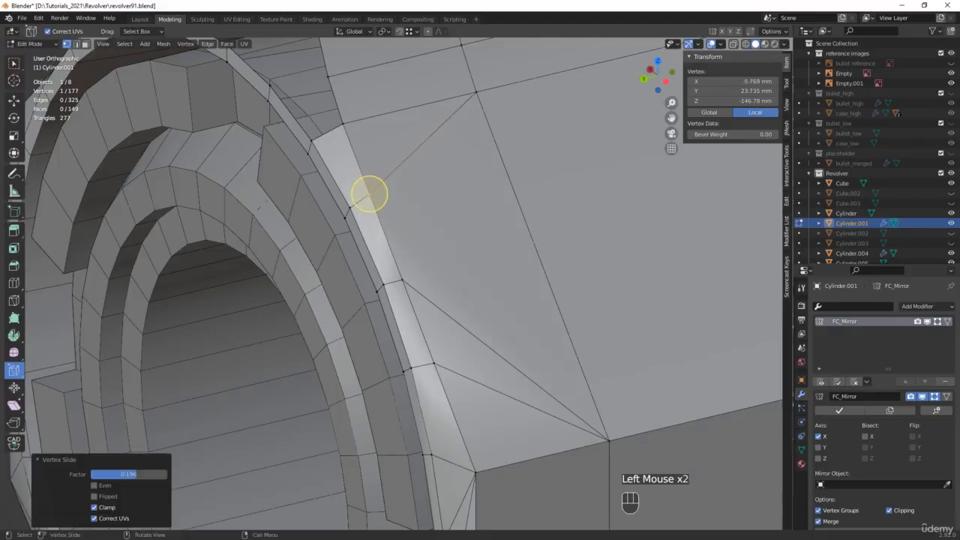
Extrude the four curved front edges above the muzzle rim and move them 1.5935 mm inward along X
scroll(377, 210, down, 2)
middle_drag(377, 209, 469, 381)
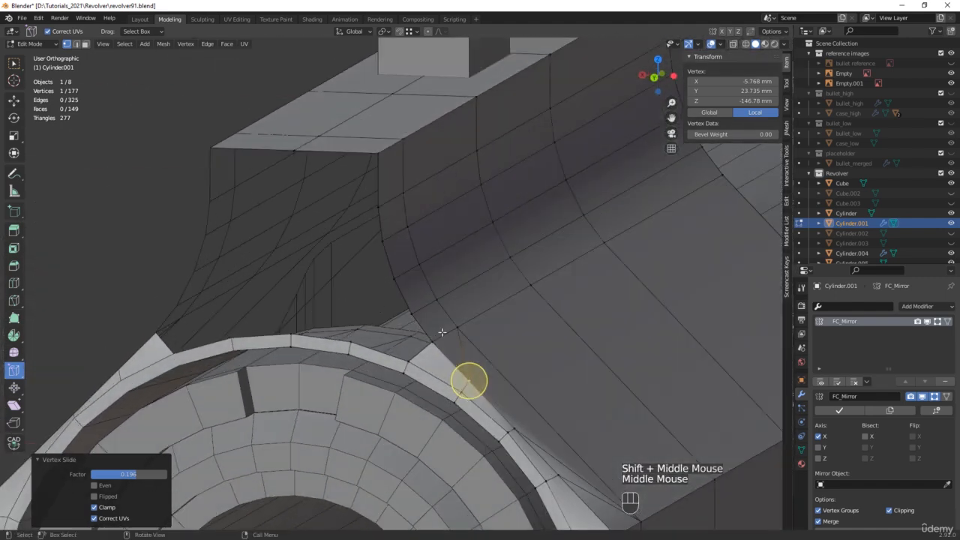
key(2)
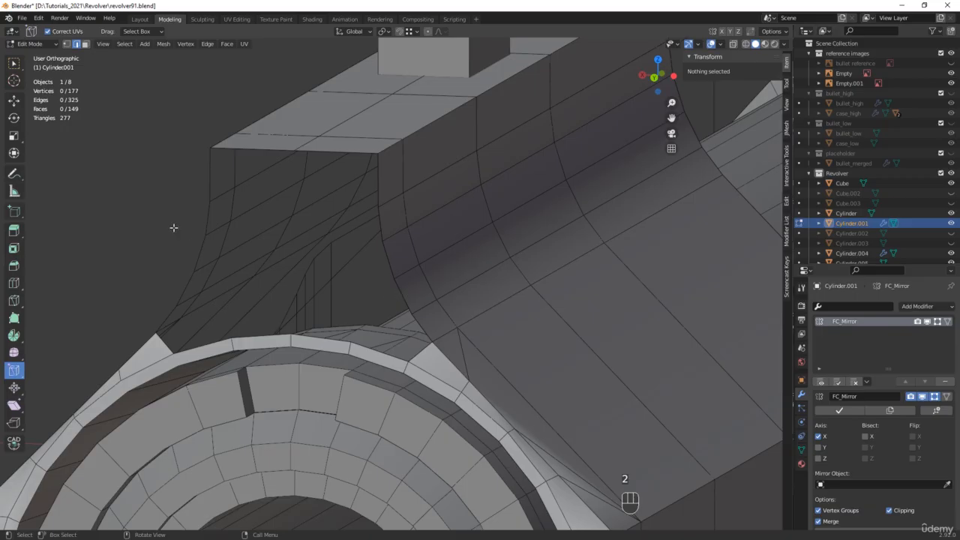
click(13, 100)
double_click(407, 299)
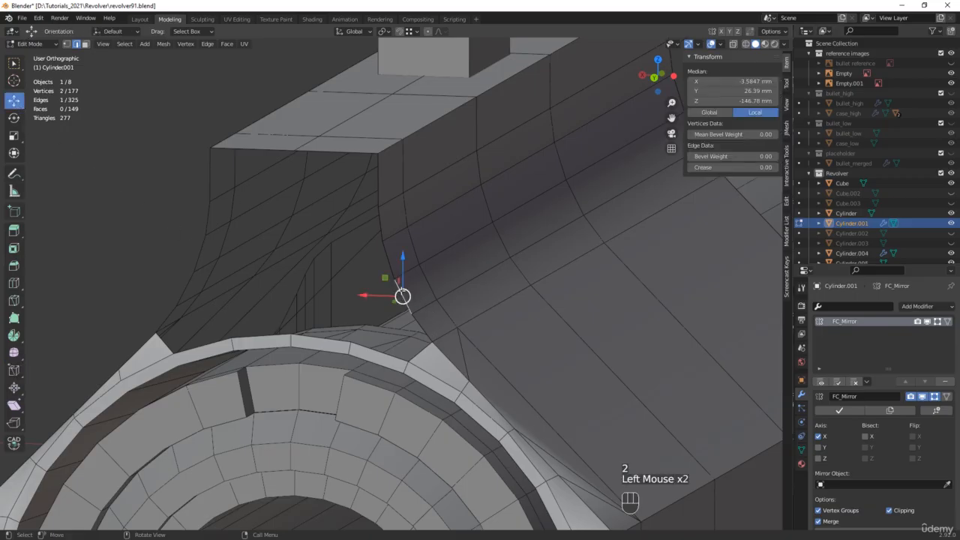
shift+double_click(381, 225)
shift+click(380, 182)
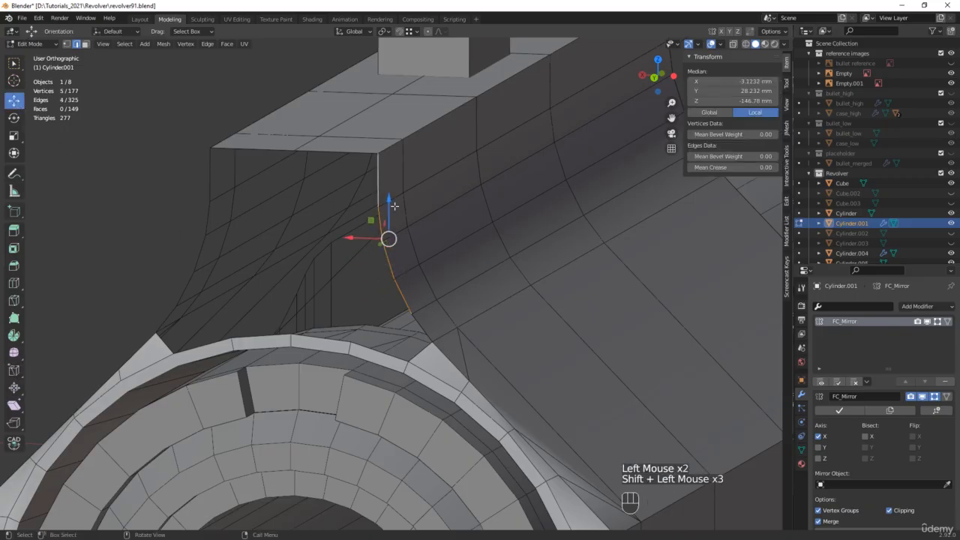
key(d)
right_click(340, 220)
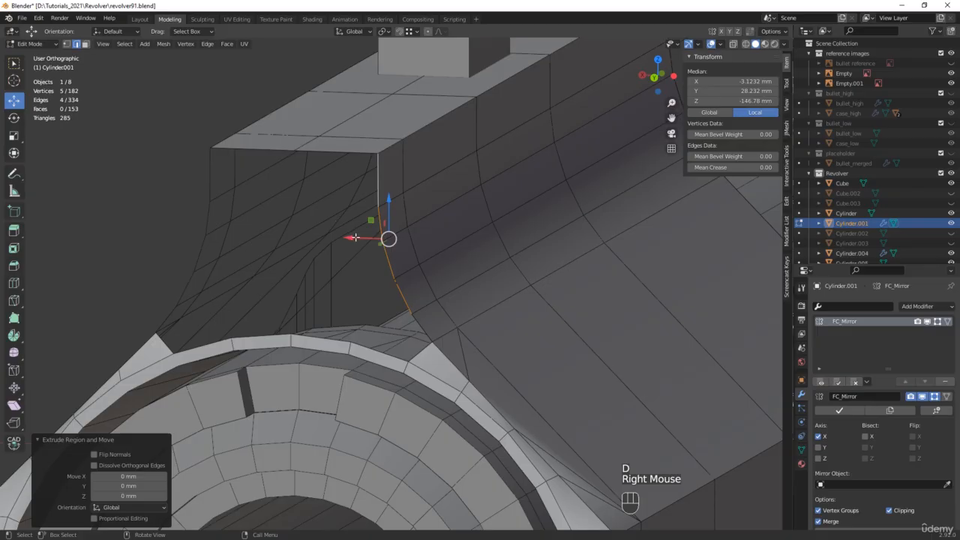
drag(354, 238, 305, 237)
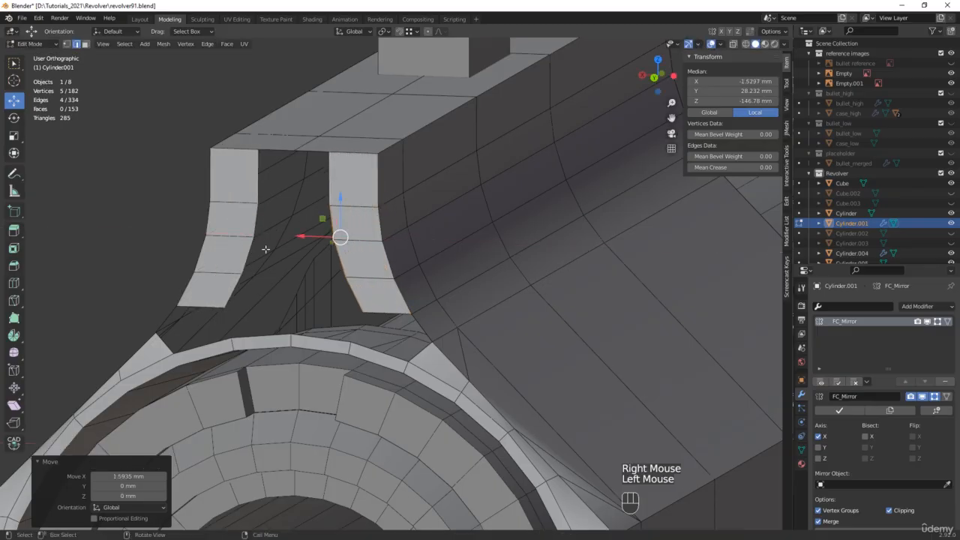
Flatten the extruded edges by scaling them to 0 along X and set their X position to 0 mm
key(s)
key(x)
key(0)
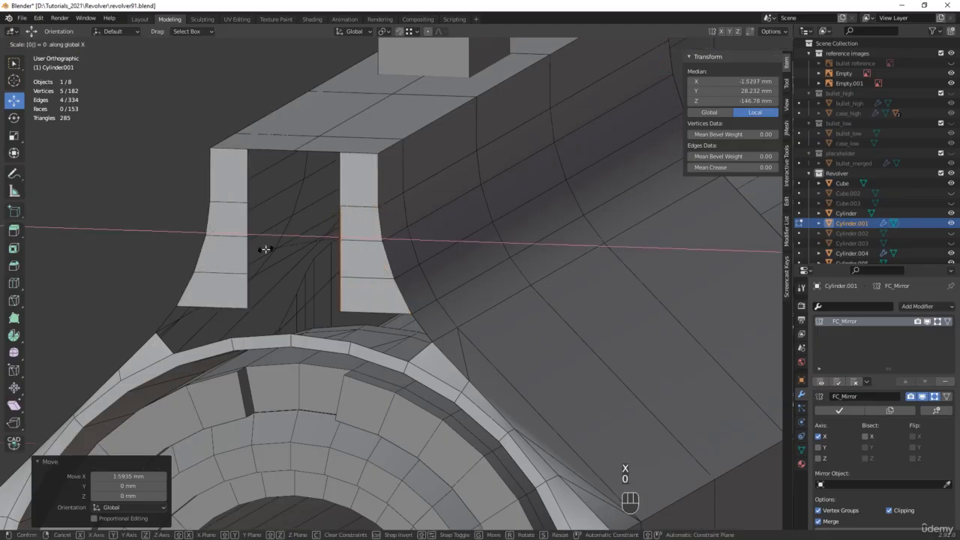
click(266, 249)
double_click(731, 81)
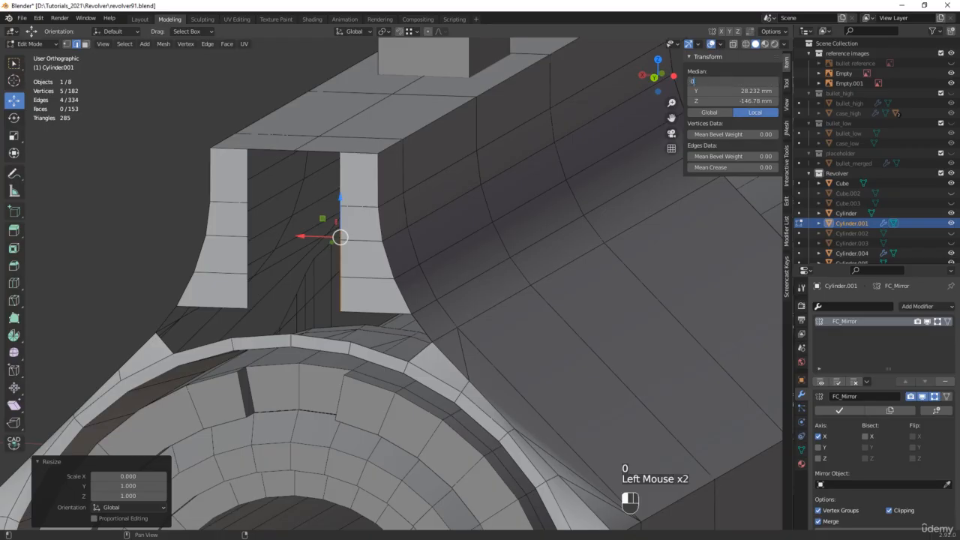
text(0)
key(Return)
middle_drag(384, 344, 414, 341)
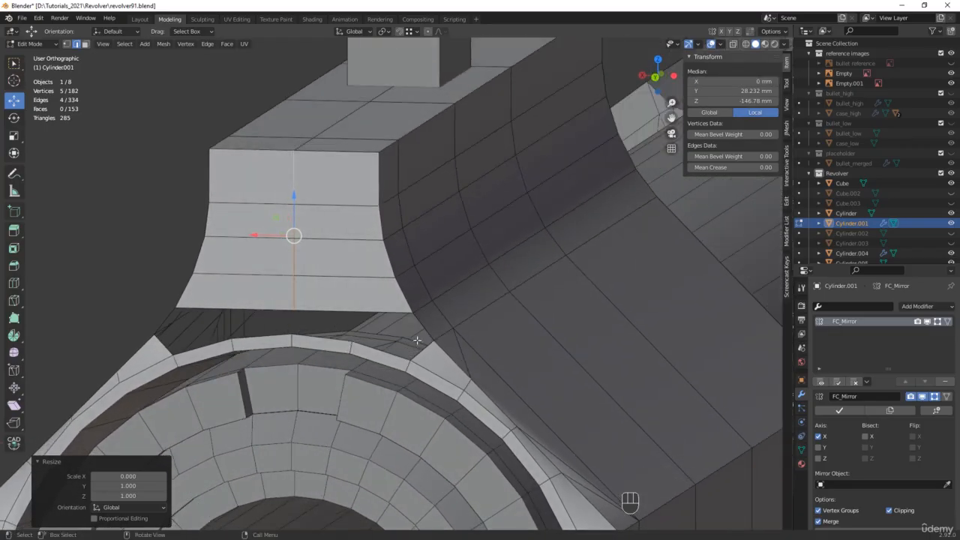
Fill the remaining gaps between the upper front wall and the muzzle rim, and save an incremental copy as revolver92.blend
click(322, 336)
shift+click(352, 311)
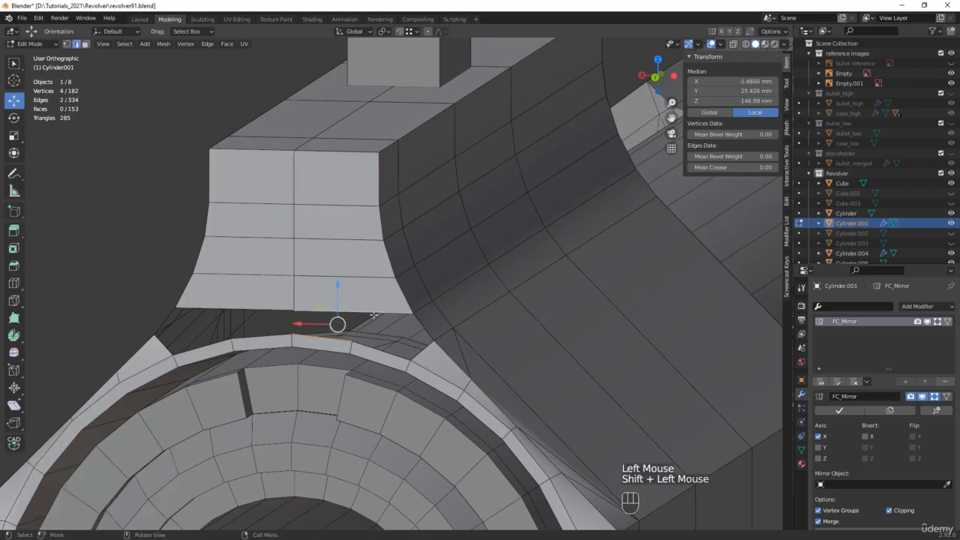
key(f)
click(386, 350)
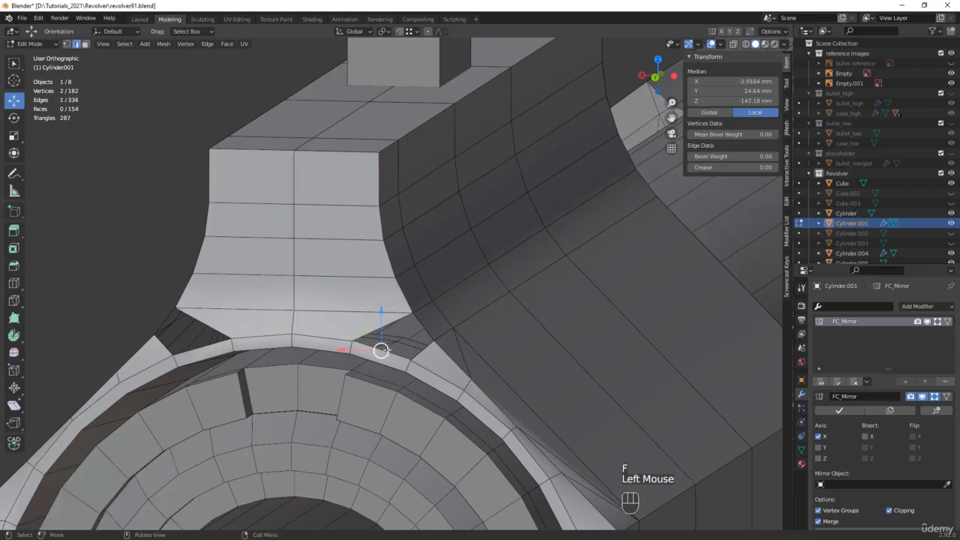
shift+click(422, 328)
key(f)
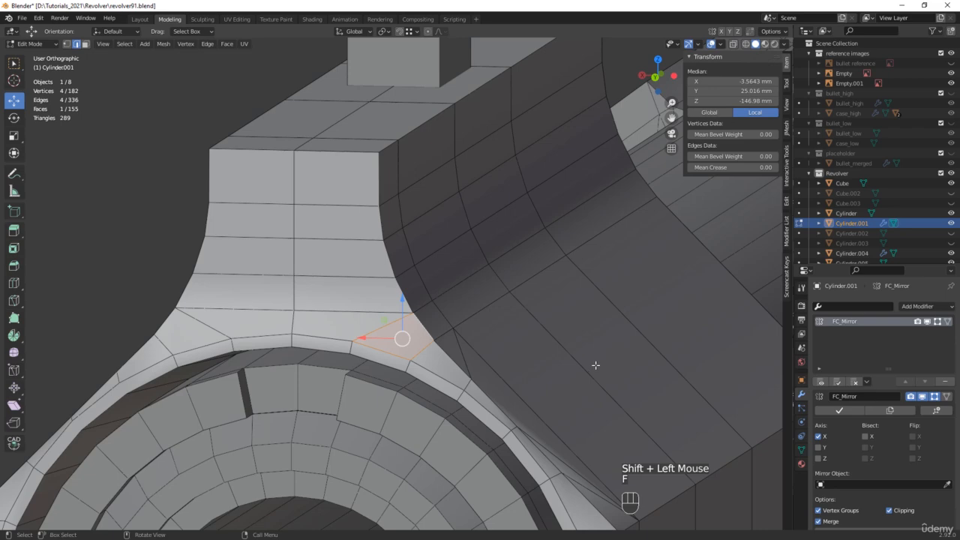
key(ctrl+alt+s)
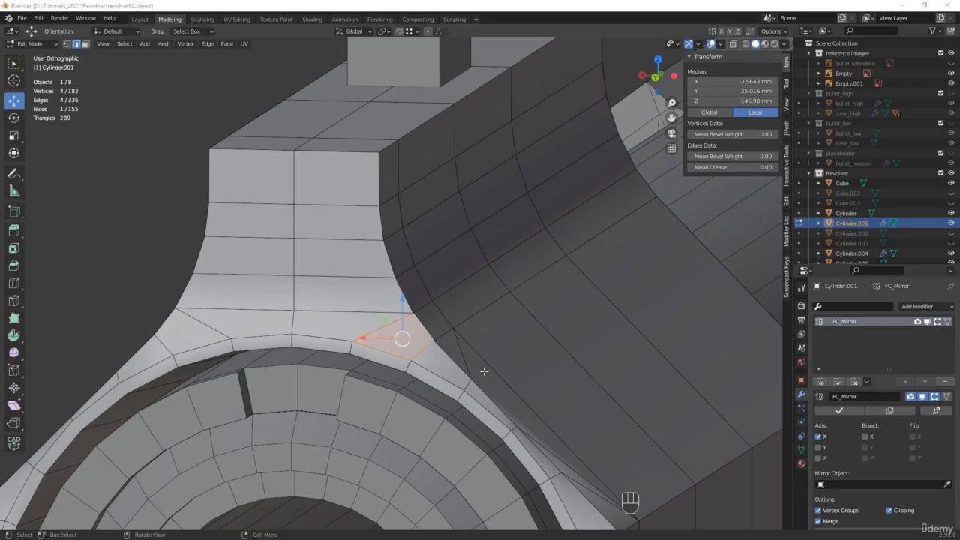
Copy the lower front corner vertex's Z value, -146.292 mm, to the side vertex just above the muzzle rim
middle_drag(516, 423, 432, 419)
scroll(421, 355, down, 2)
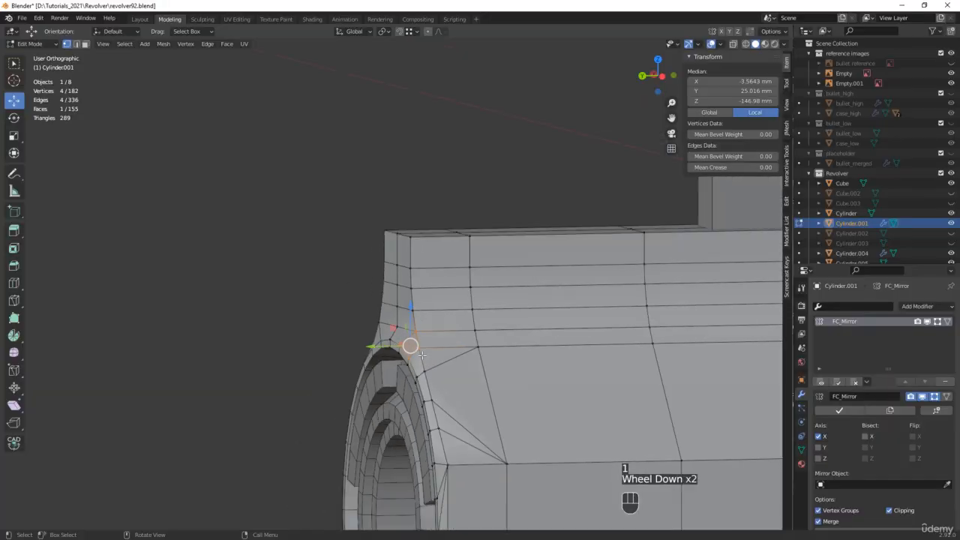
shift+middle_drag(435, 524, 380, 331)
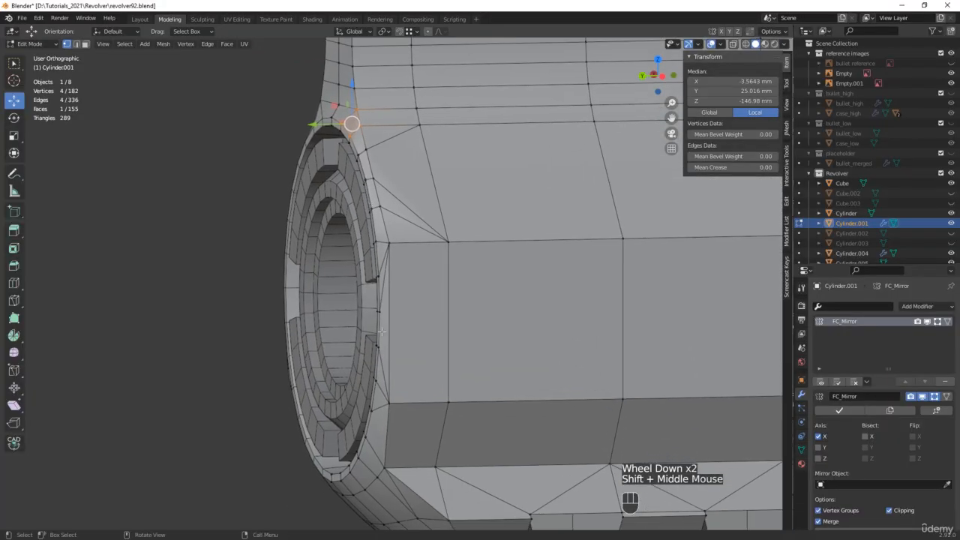
click(388, 468)
middle_drag(388, 468, 373, 445)
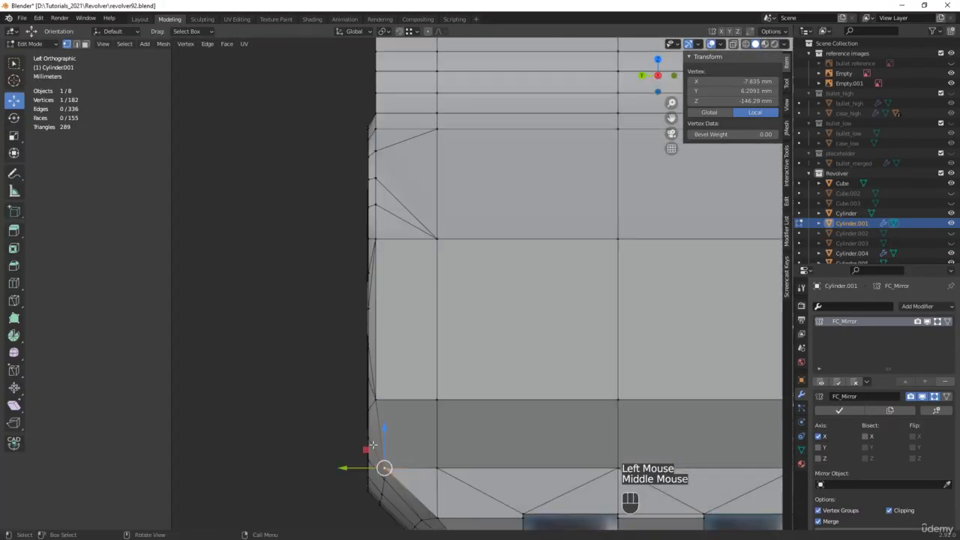
click(731, 101)
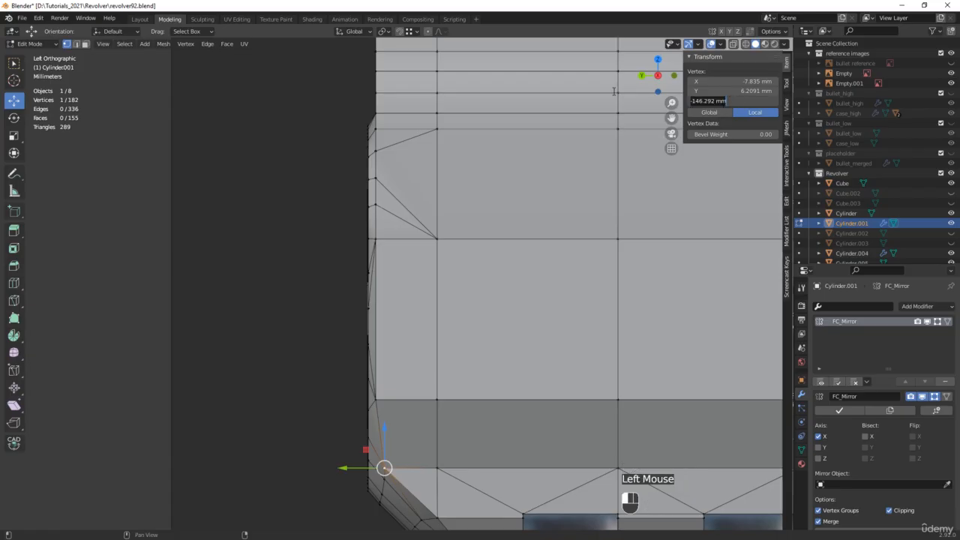
key(Return)
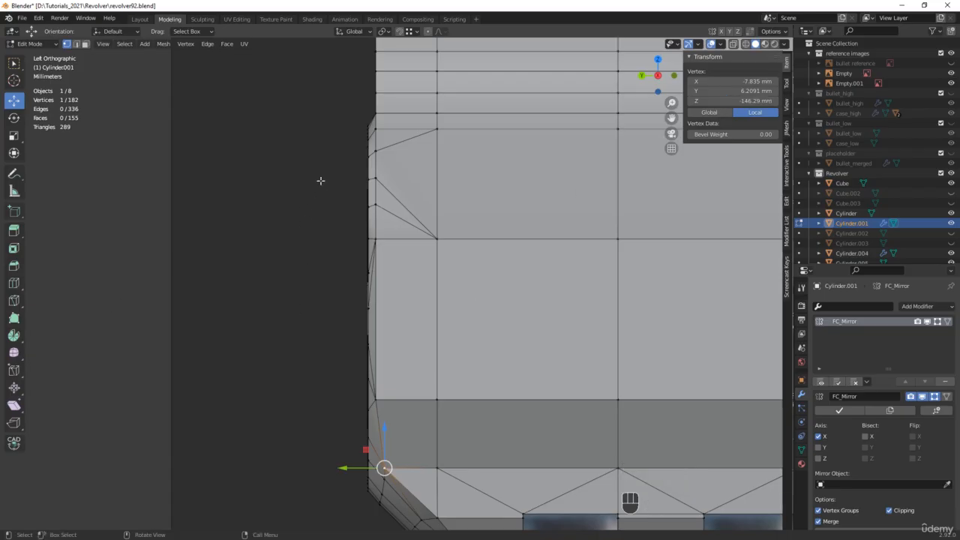
middle_drag(377, 111, 352, 112)
click(351, 111)
click(729, 102)
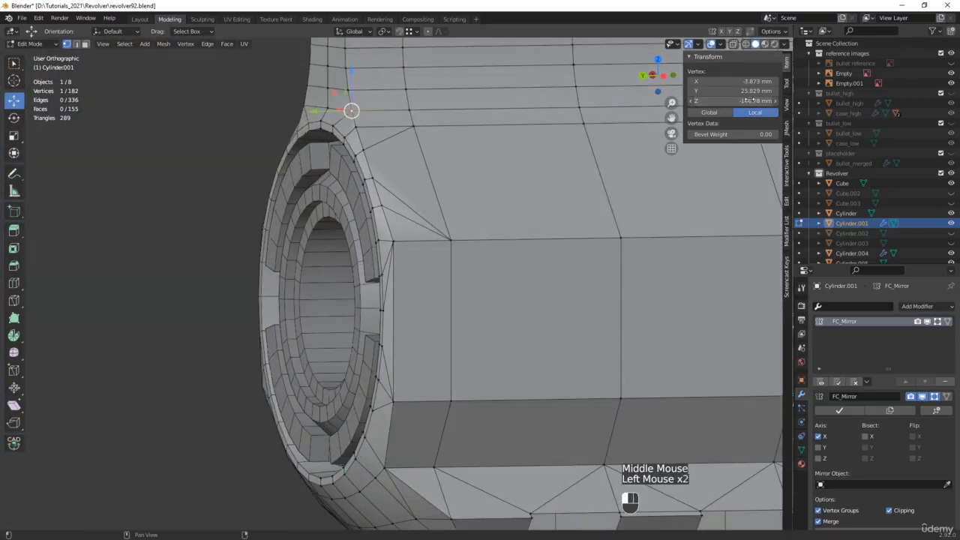
text(-146.292 mm)
key(Return)
In X-ray display, move the upper front wall's vertices about 0.9 mm rearward, and its top three rows with the adjacent loop another 1.152 mm
middle_drag(638, 133, 372, 273)
scroll(373, 273, up, 2)
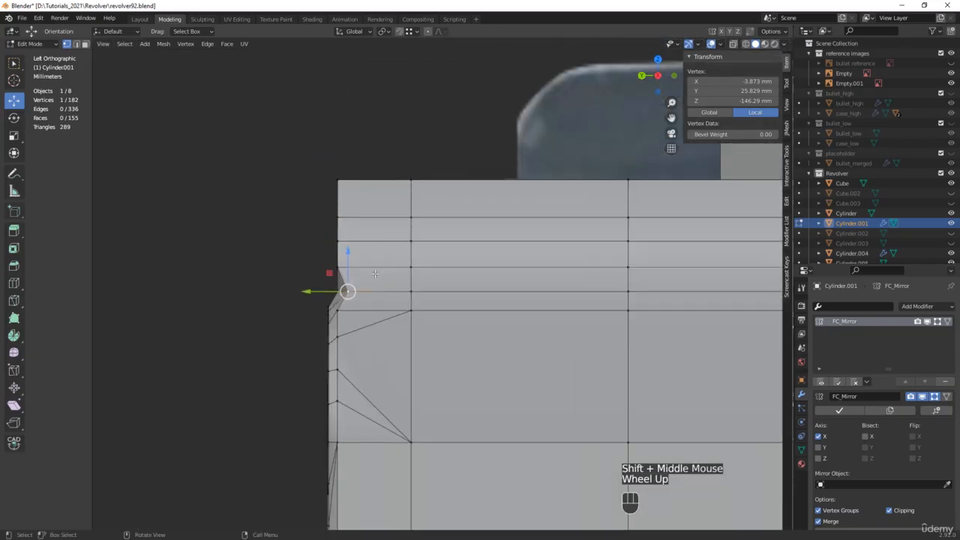
key(alt+z)
drag(295, 278, 347, 158)
drag(290, 212, 317, 203)
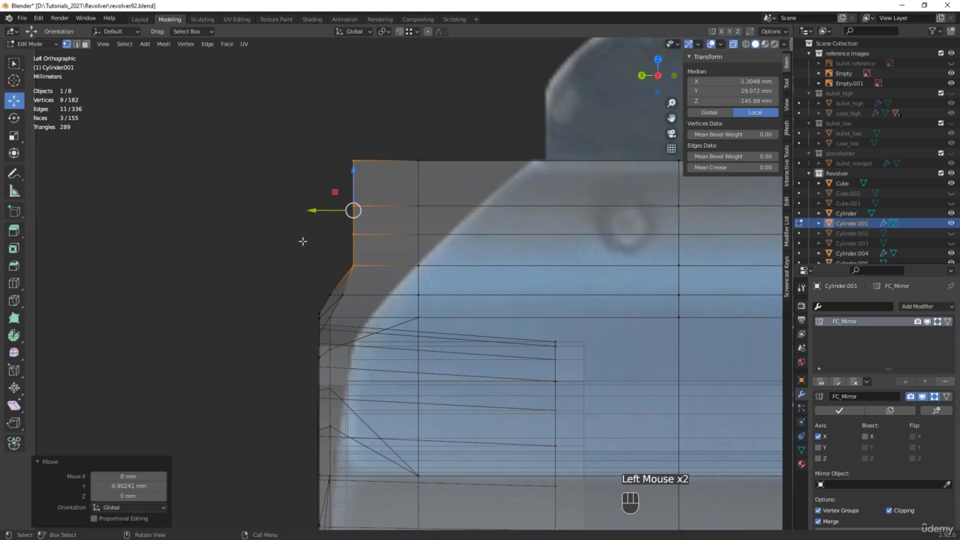
drag(304, 247, 433, 143)
drag(349, 197, 377, 183)
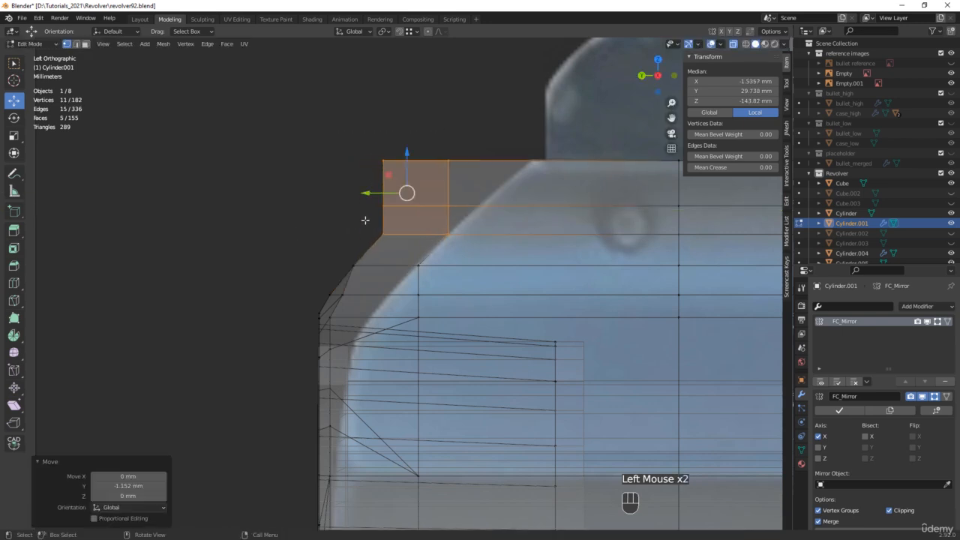
Shift the top two rows of front vertices rearward, and the topmost row a further 2.496 mm, following the reference curve
drag(355, 217, 467, 150)
drag(381, 178, 502, 136)
drag(411, 162, 479, 145)
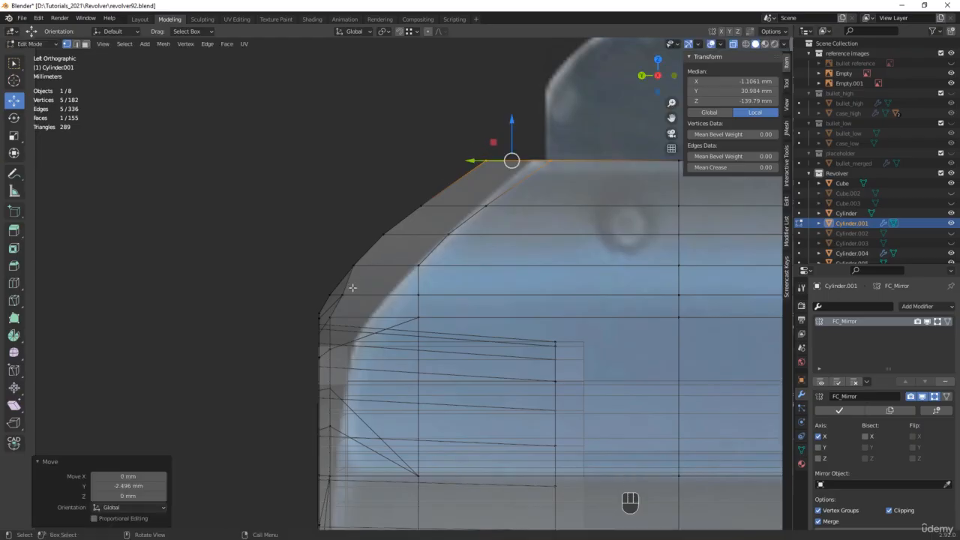
Select the three side edges along the curved upper front corner and move them 0.384 mm rearward along Y
middle_drag(352, 287, 393, 277)
key(alt+z)
click(382, 258)
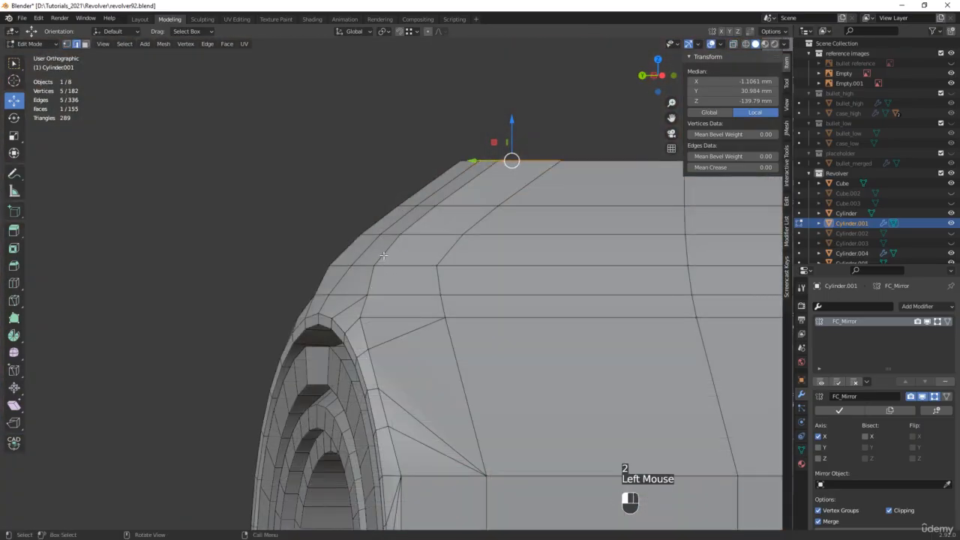
ctrl+click(468, 179)
middle_drag(468, 178, 415, 217)
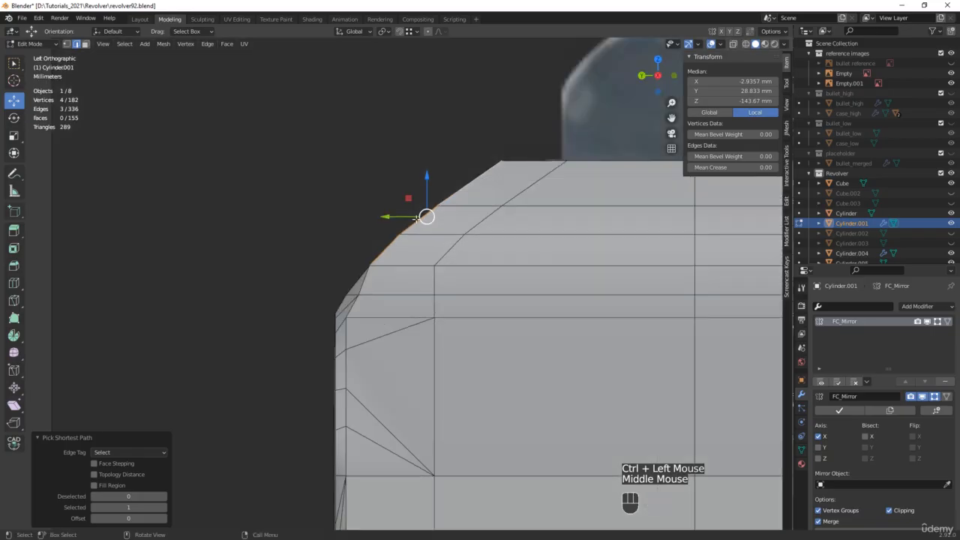
key(alt+z)
drag(396, 217, 405, 212)
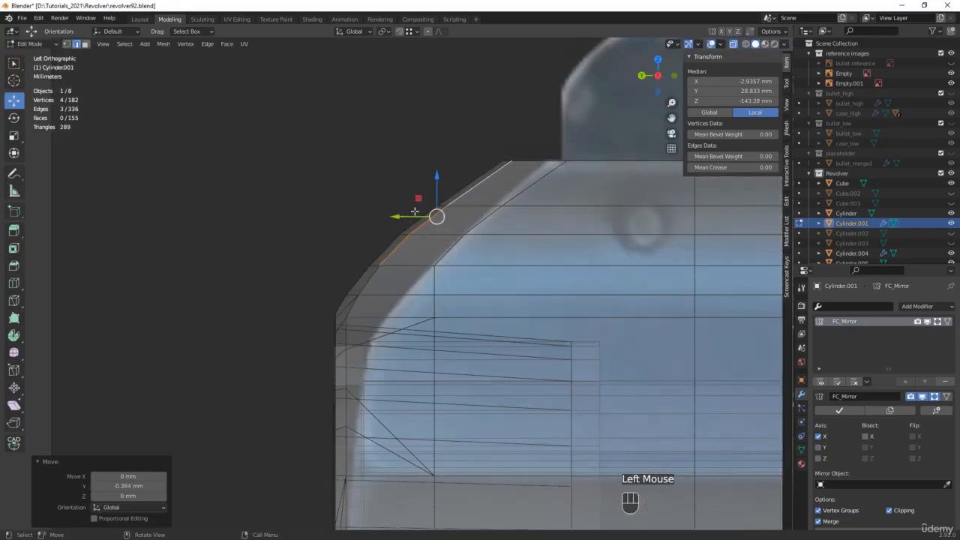
key(alt+z)
Return to Object Mode and save an incremental copy as revolver93.blend
scroll(409, 225, down, 1)
middle_drag(409, 225, 301, 230)
key(Tab)
scroll(381, 273, down, 3)
key(ctrl+alt+s)
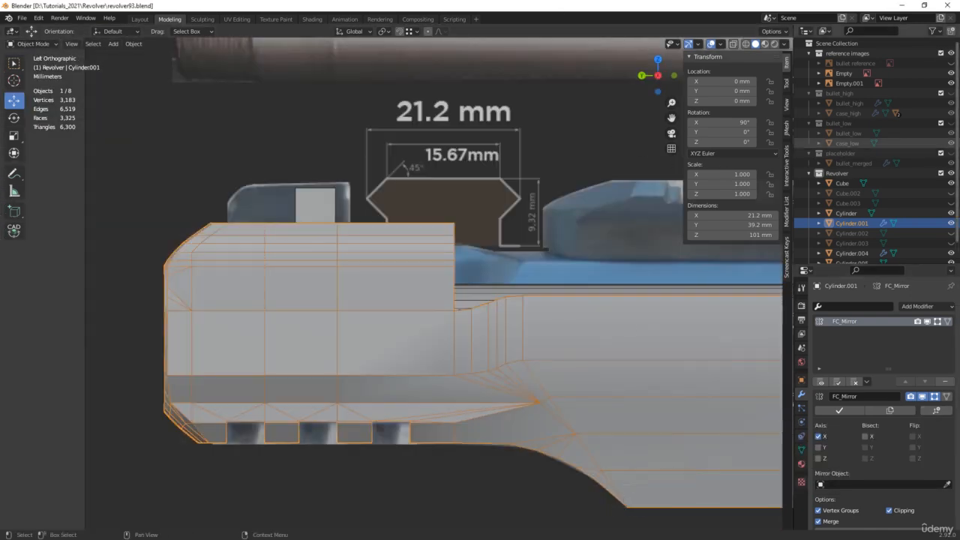
Examine the barrel's top and vent holes in the reference photo wm_6165327.jpg, then return to Blender
drag(959, 180, 526, 105)
scroll(634, 246, down, 3)
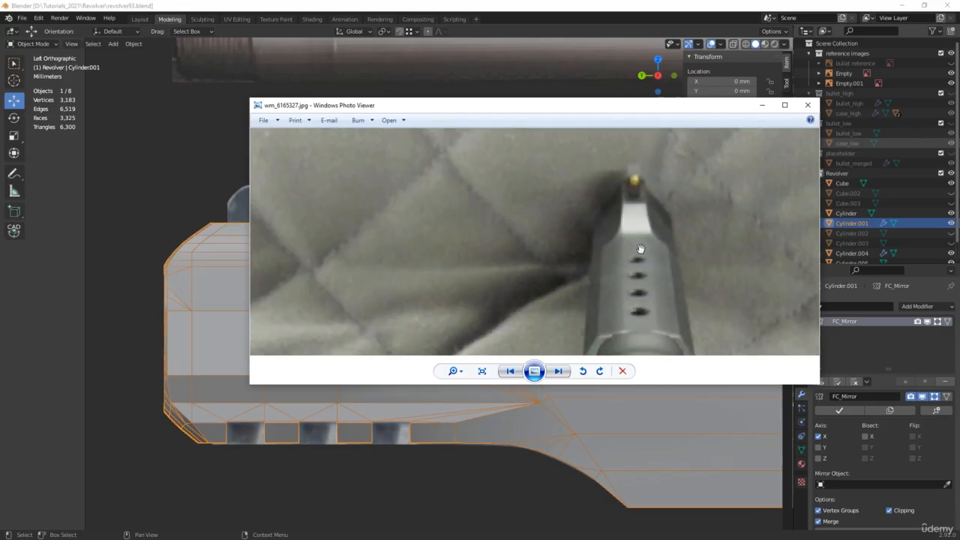
scroll(594, 239, up, 2)
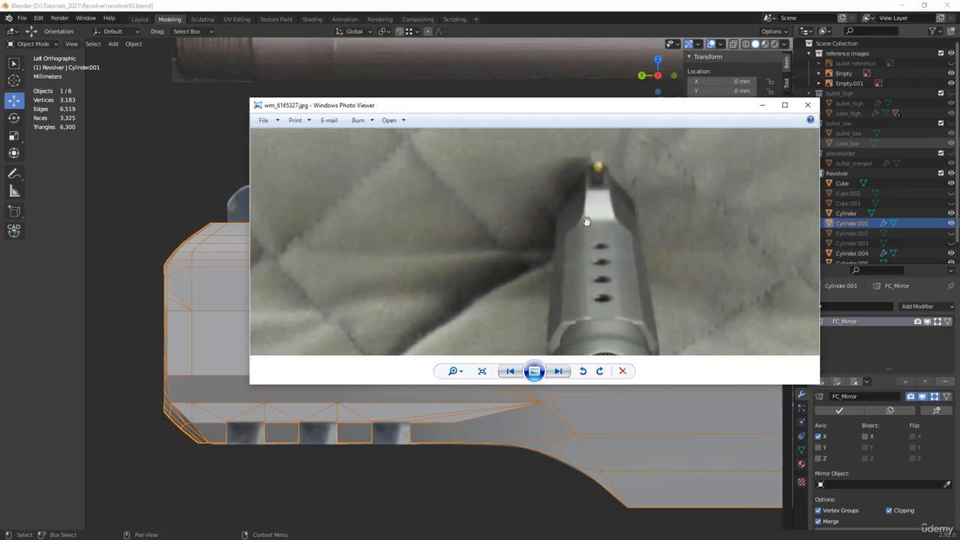
scroll(604, 321, up, 2)
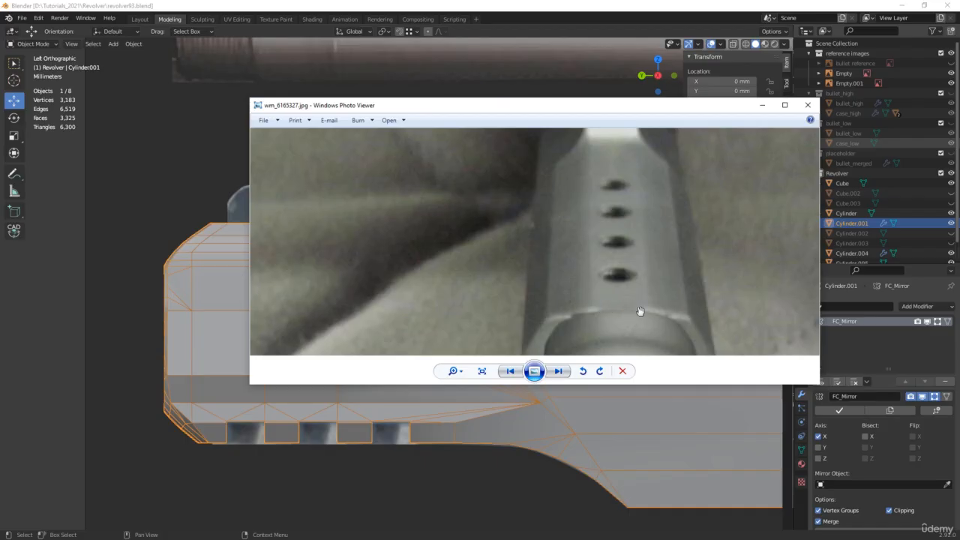
scroll(642, 263, down, 2)
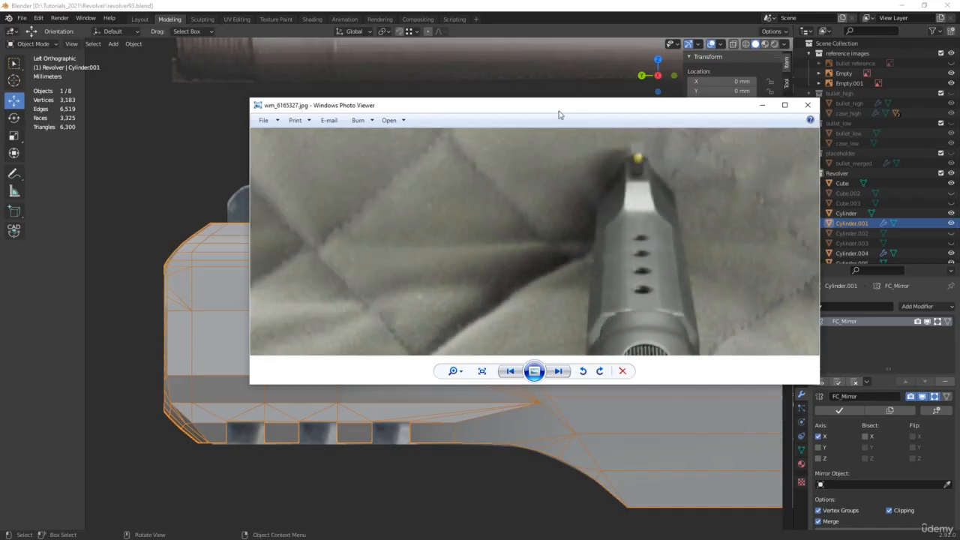
key(alt+Tab)
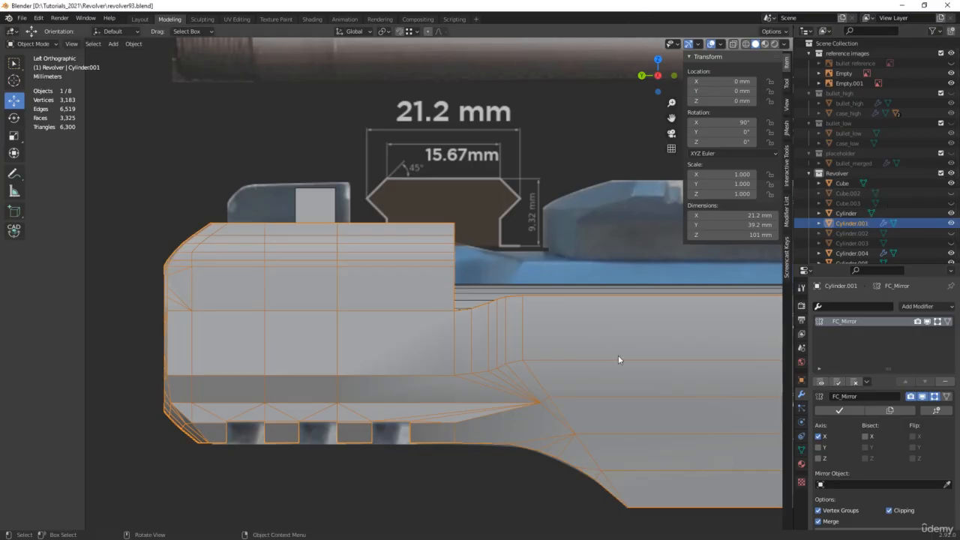
In Edit Mode, extrude the rear housing's upper side edge and raise the new edge 4.7471 mm along Z
key(Tab)
key(Tab)
key(Tab)
click(628, 291)
shift+middle_drag(627, 291, 265, 255)
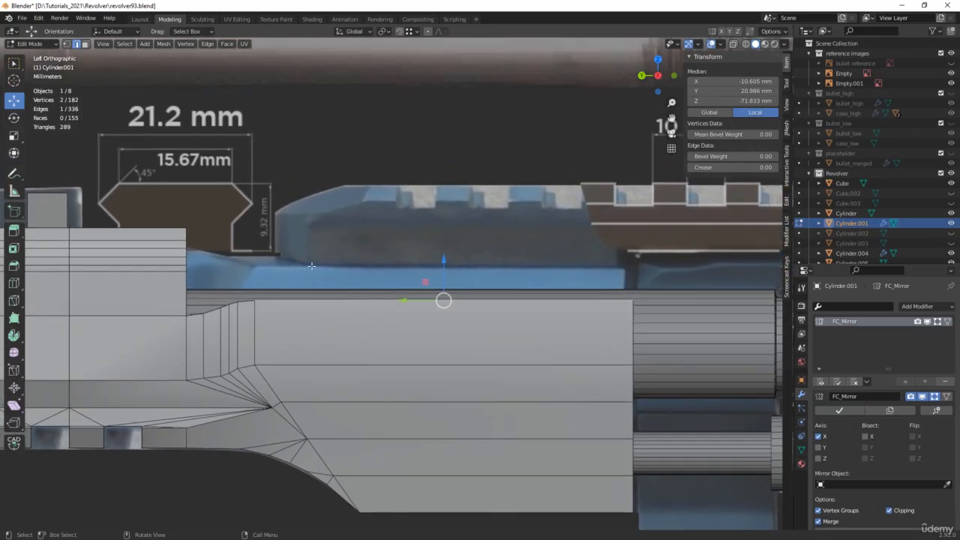
key(e)
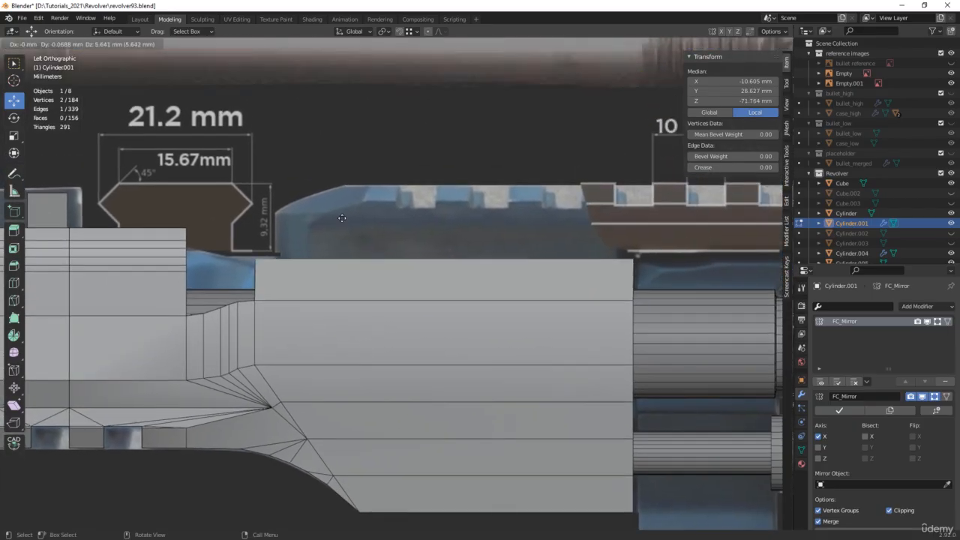
right_click(335, 201)
drag(445, 271, 431, 238)
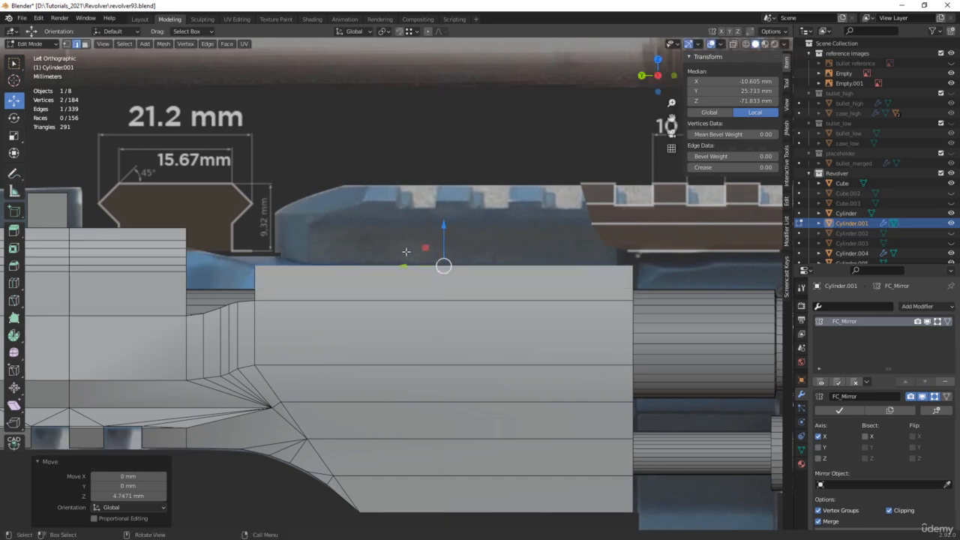
Unhide the rail object Cube.002 and move the extruded edge 2.7369 mm inward along X toward the rail's side
key(alt+z)
scroll(349, 270, up, 2)
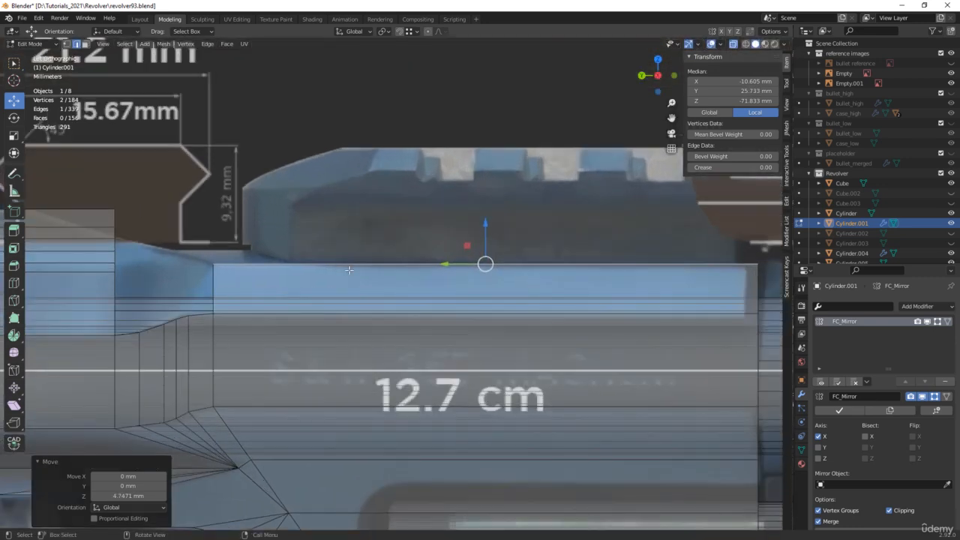
middle_drag(410, 263, 444, 279)
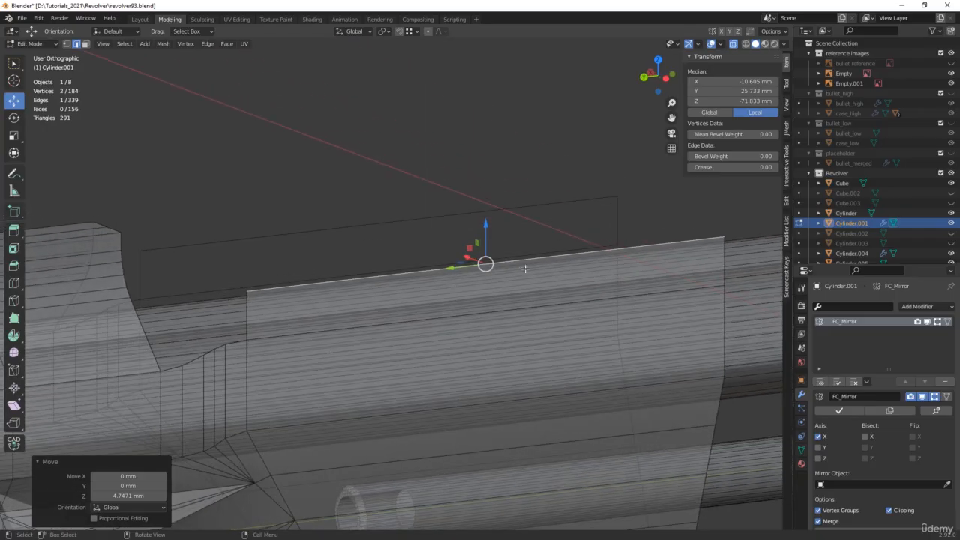
click(950, 193)
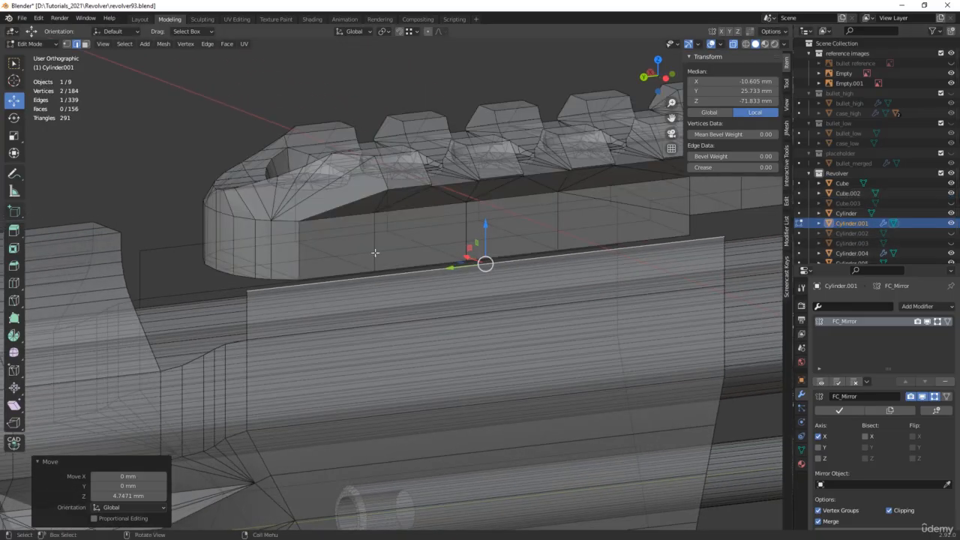
key(alt+z)
middle_drag(398, 260, 498, 258)
scroll(443, 266, up, 3)
key(g)
key(x)
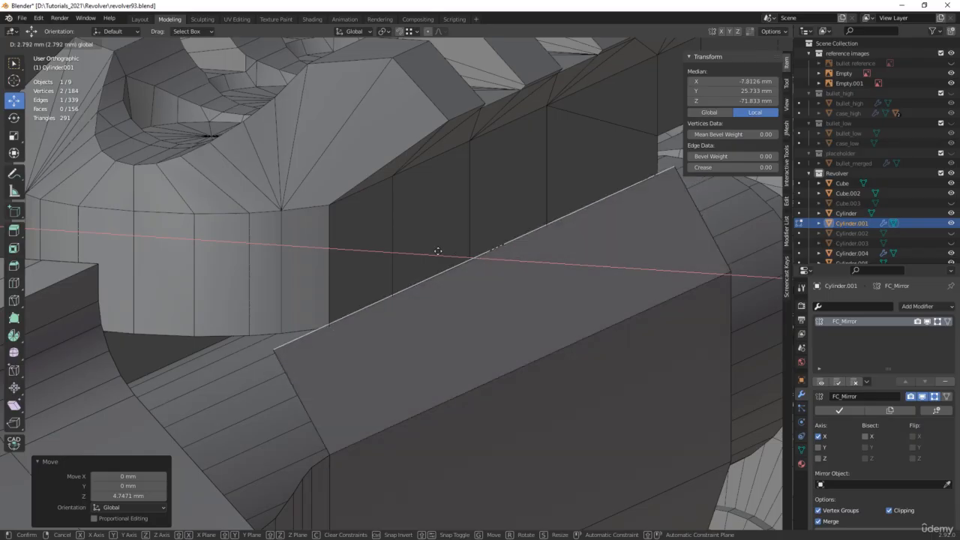
click(441, 253)
In the left X-ray view, lower the extruded edge 0.18889 mm along Z to align with the rail's bottom edge
key(ctrl+KP_3)
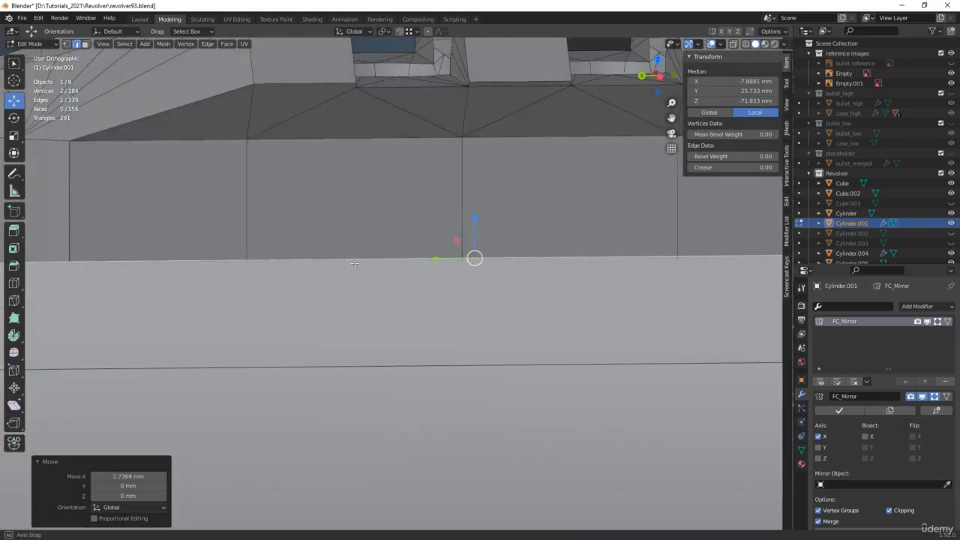
key(alt+z)
scroll(461, 238, up, 3)
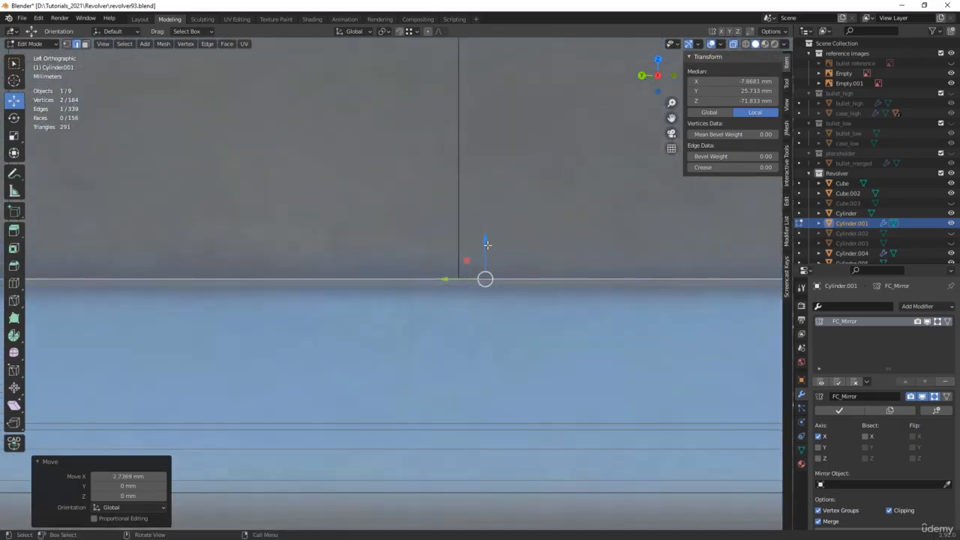
key(g)
key(z)
click(478, 255)
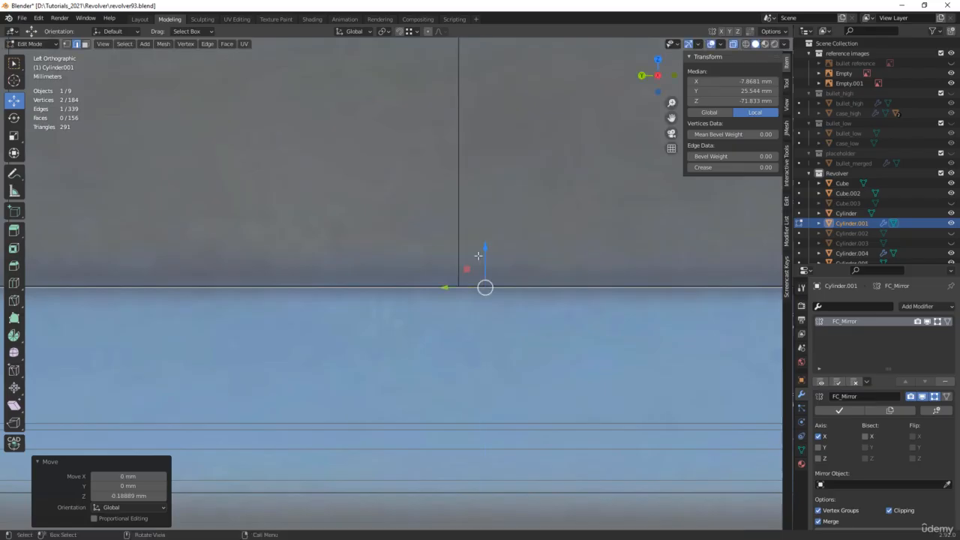
middle_drag(477, 255, 525, 264)
scroll(525, 264, up, 4)
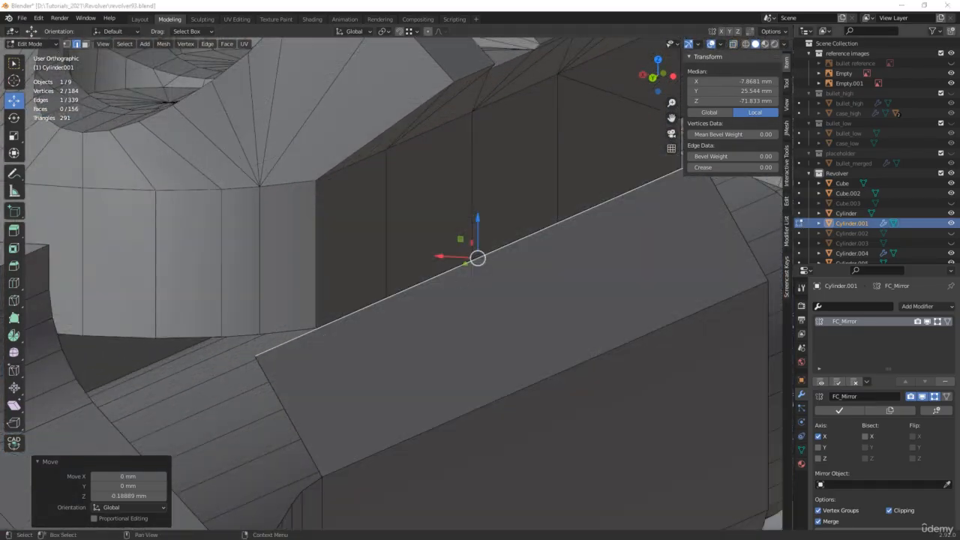
Examine where the rail meets the barrel housing in the Smith-and-Wesson Model 327 reference photo, then return to Blender
key(alt+Tab)
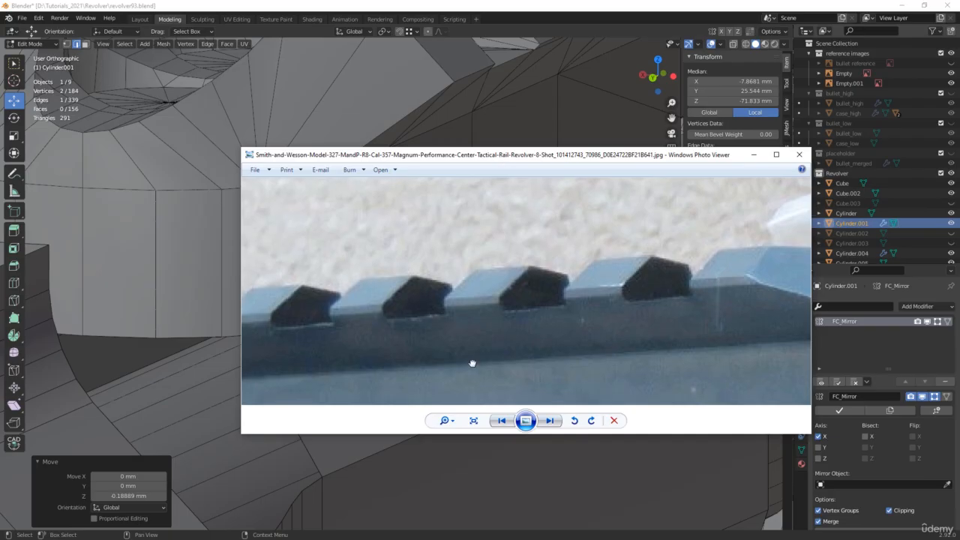
scroll(472, 360, up, 3)
drag(472, 360, 466, 227)
drag(357, 307, 306, 298)
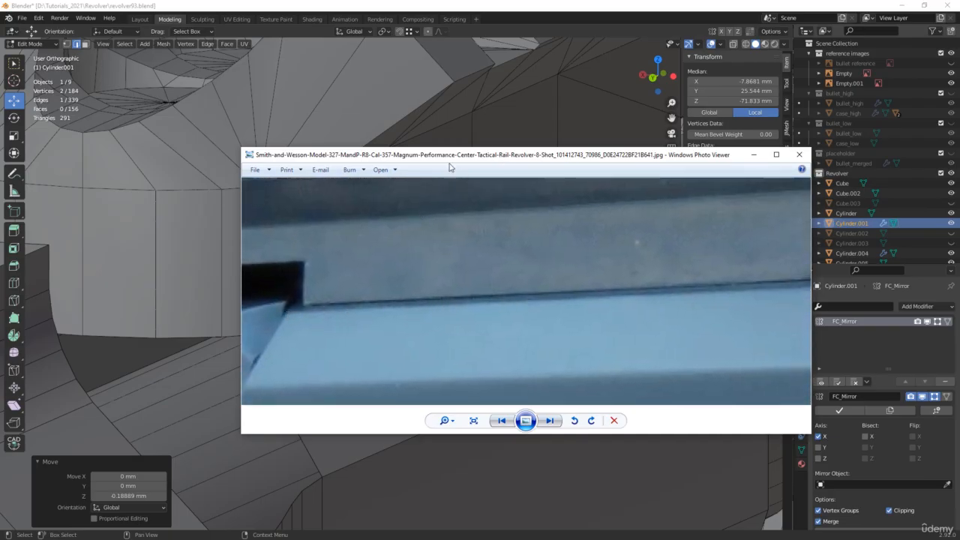
key(alt+Tab)
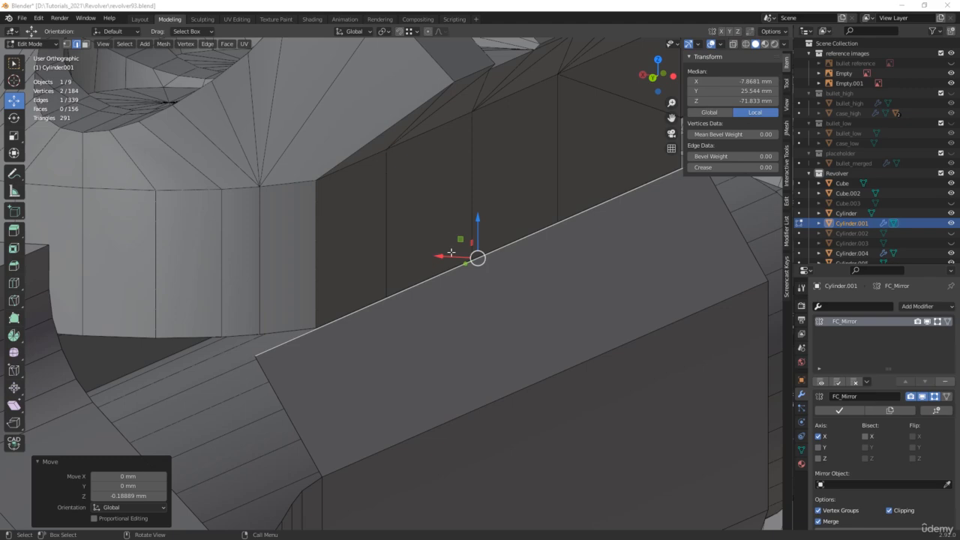
Move the edge about 0.39 mm outward, extrude it 3.3826 mm inward along X, and shift the new edge another 1.835 mm
drag(451, 252, 459, 259)
middle_drag(459, 258, 424, 374)
key(e)
right_click(433, 257)
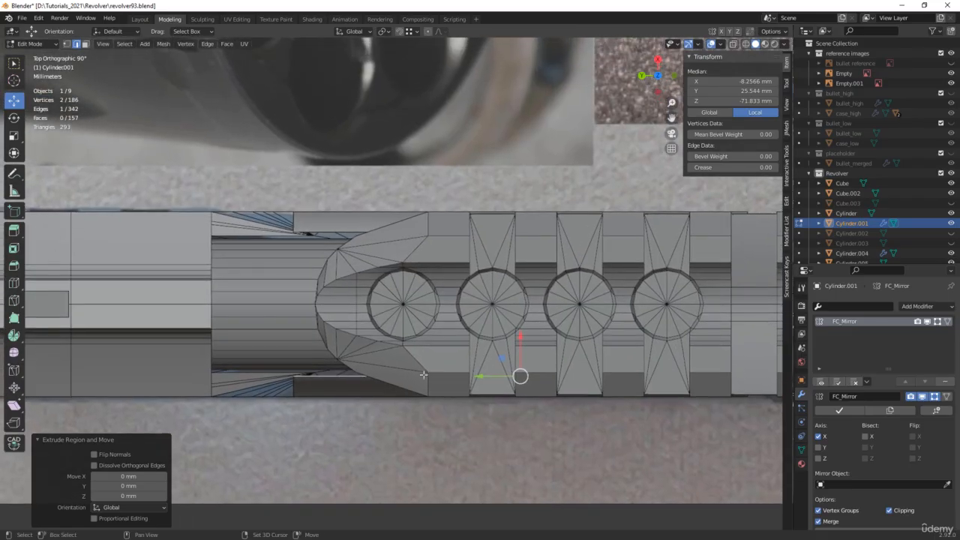
key(g)
key(x)
click(519, 318)
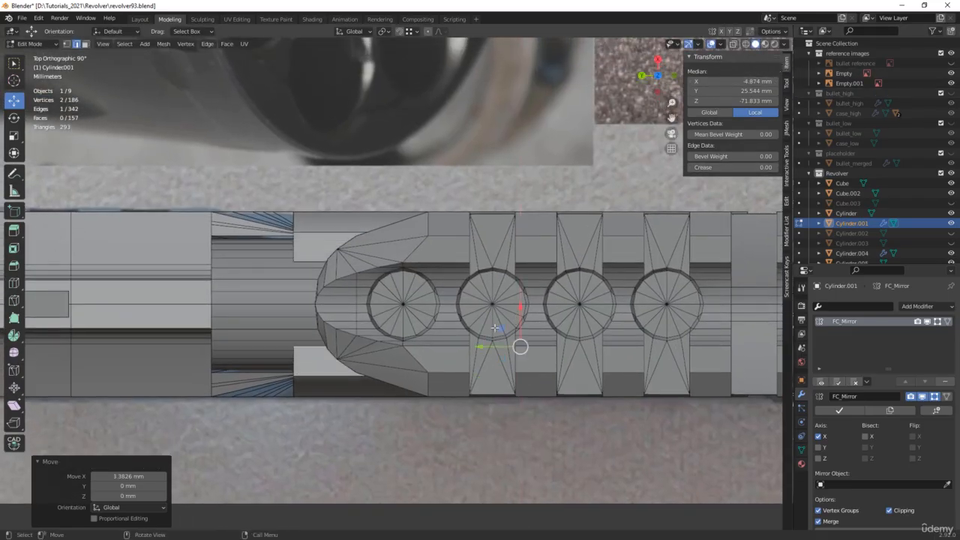
key(g)
key(x)
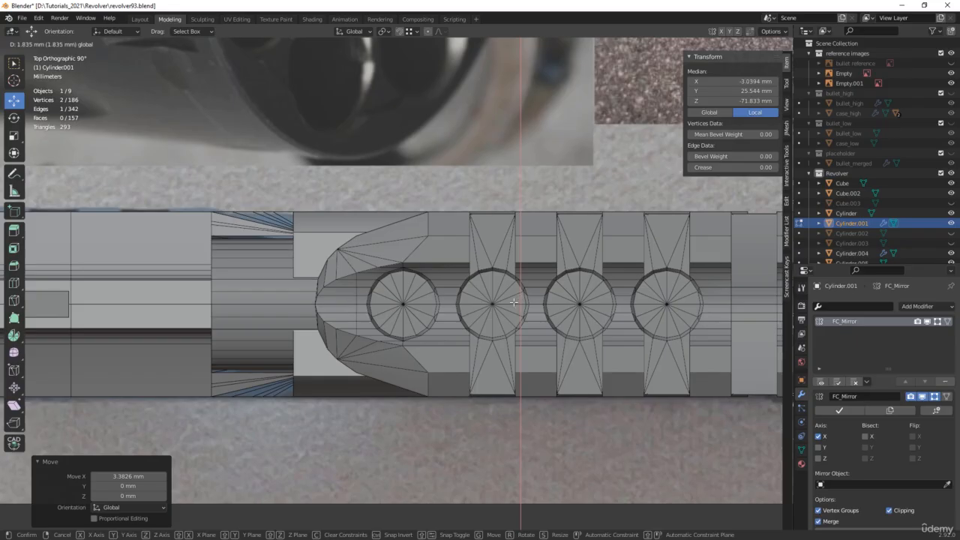
click(176, 311)
Select the front housing's upper inner edge, undo its trial X move, and copy its median X value
click(174, 325)
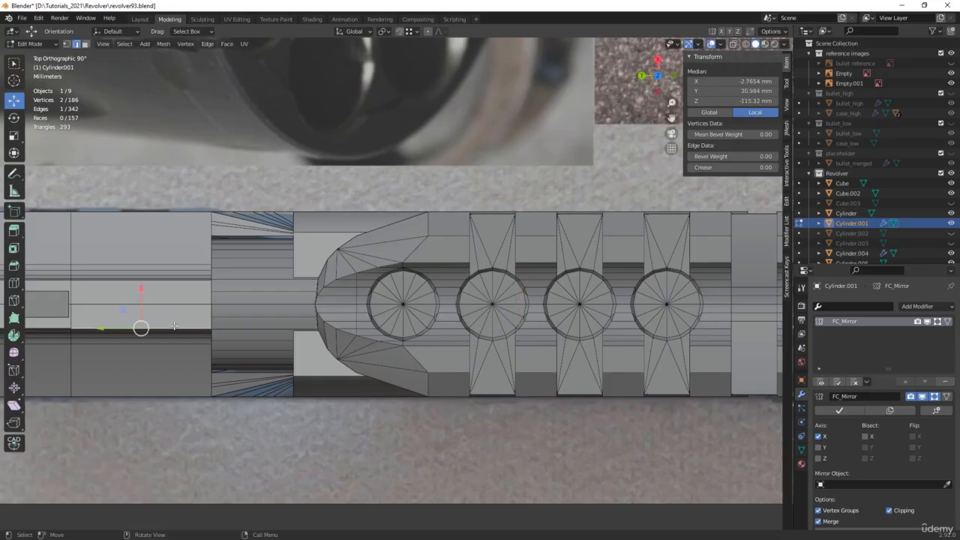
drag(141, 294, 154, 282)
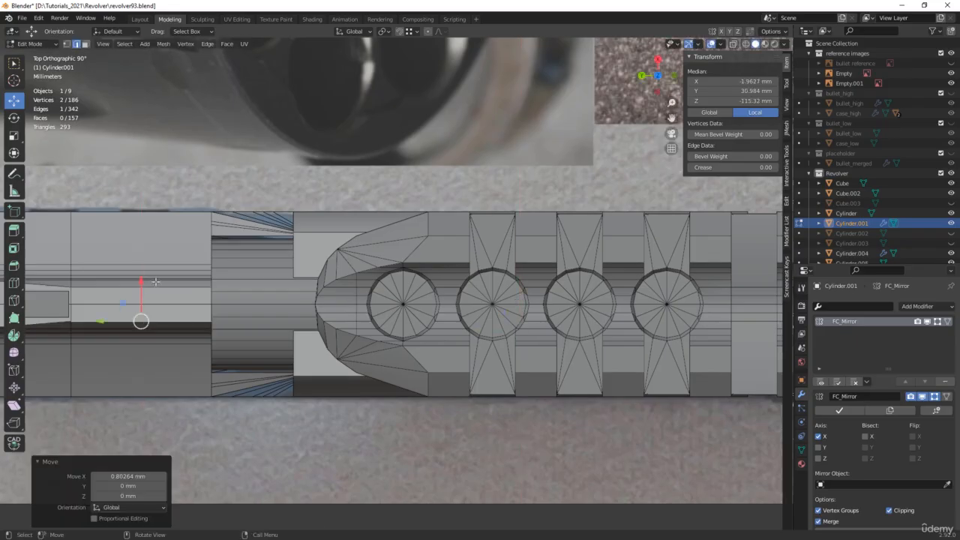
key(ctrl+z)
click(754, 80)
key(ctrl+c)
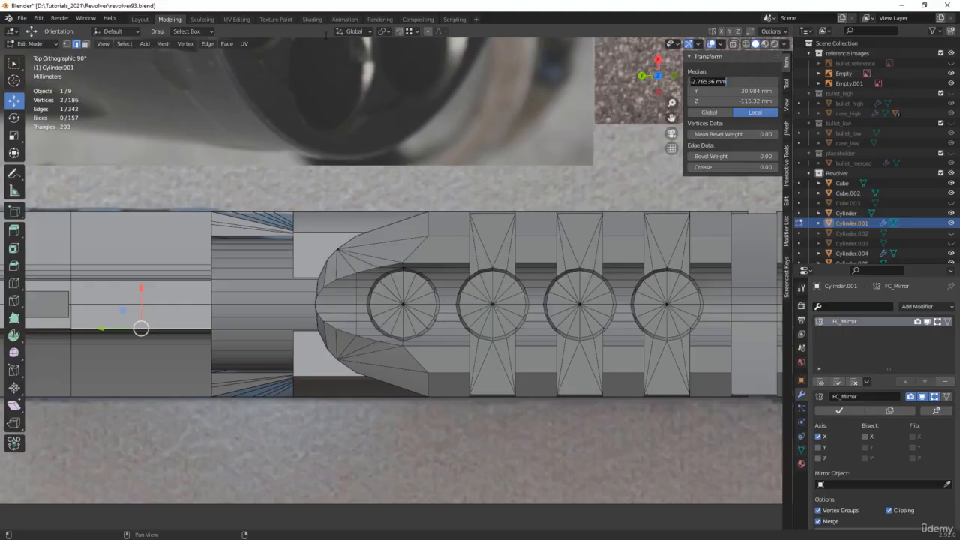
key(Escape)
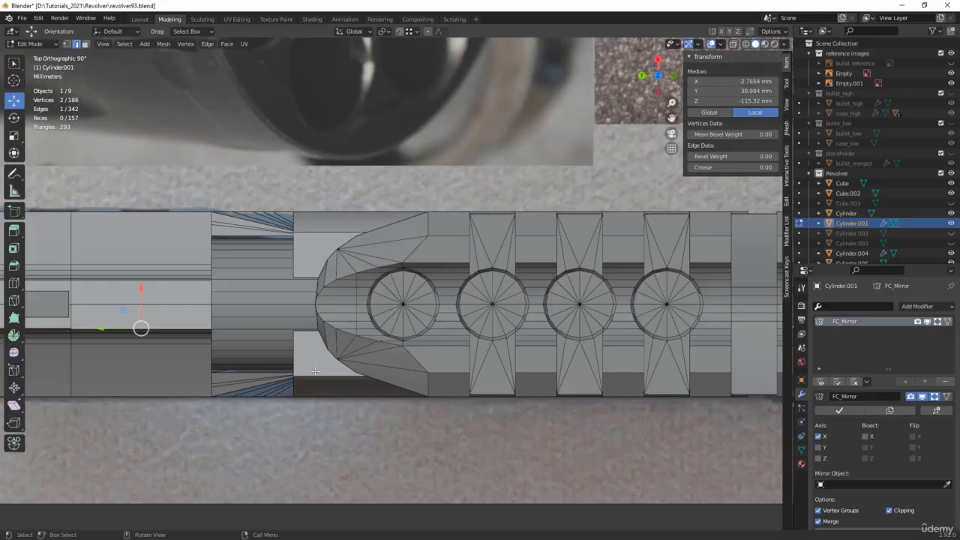
Select the rear housing's inner edge beneath the rail and paste -2.76536 mm as its median X
middle_drag(328, 368, 324, 331)
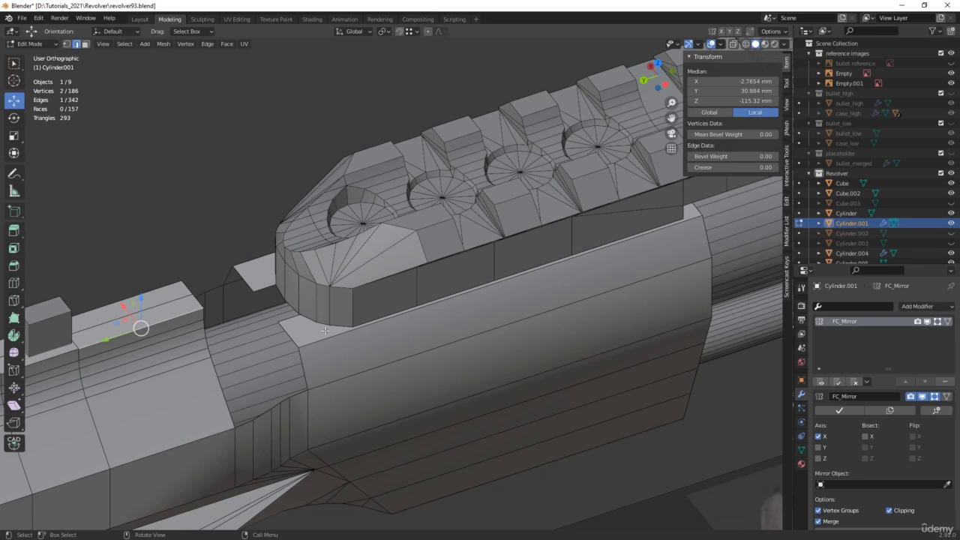
click(285, 318)
key(alt+z)
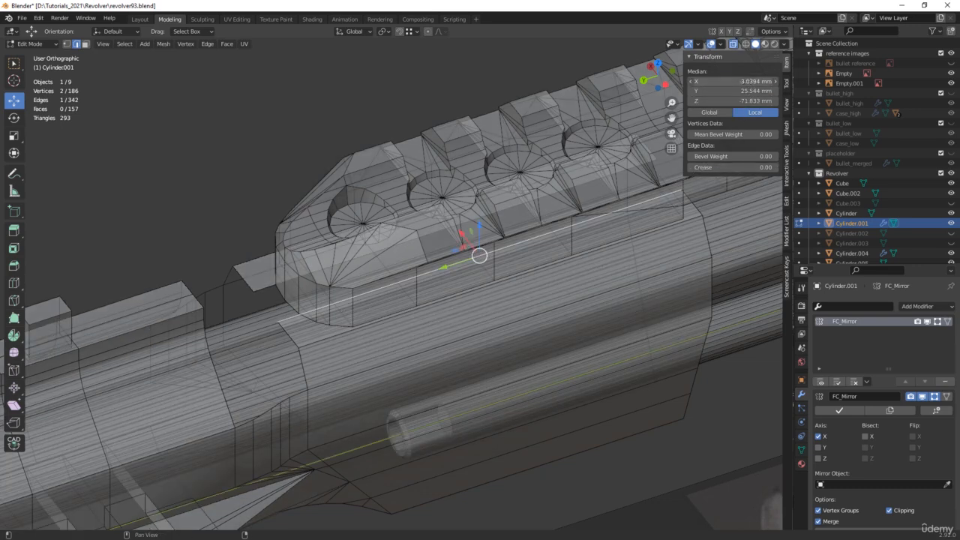
click(746, 82)
key(ctrl+v)
key(Return)
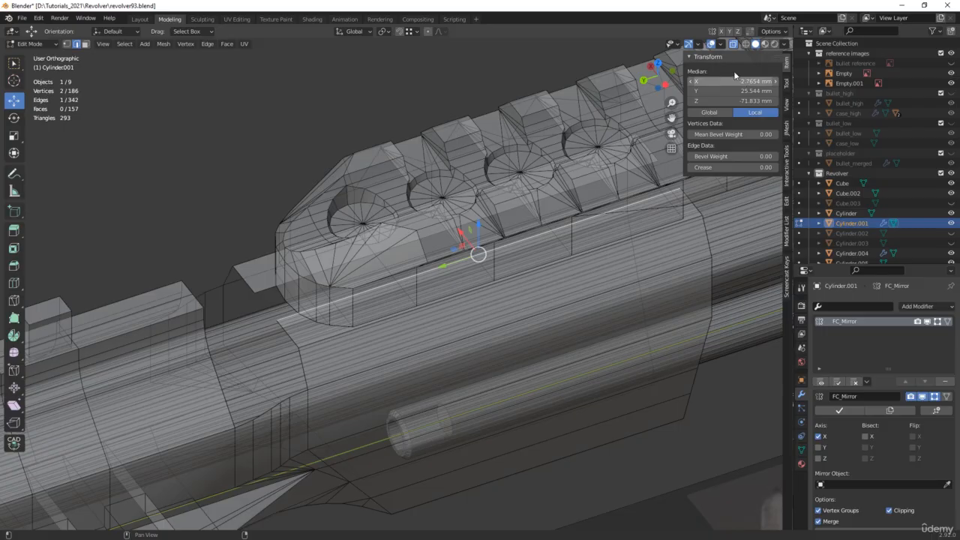
Raise the rear housing's inner edge 1.5129 mm along Z, into the rail
key(ctrl+KP_3)
scroll(318, 256, up, 4)
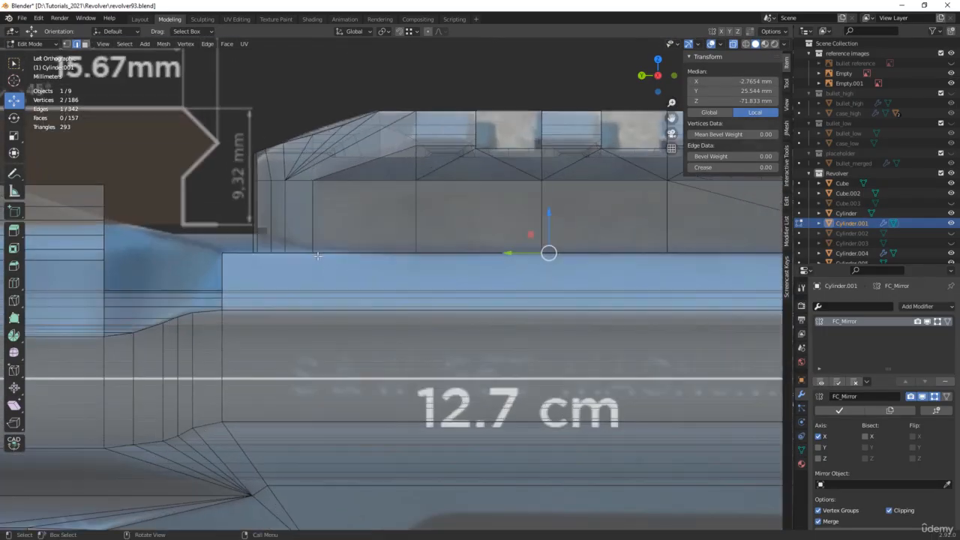
drag(549, 218, 548, 197)
middle_drag(289, 220, 401, 354)
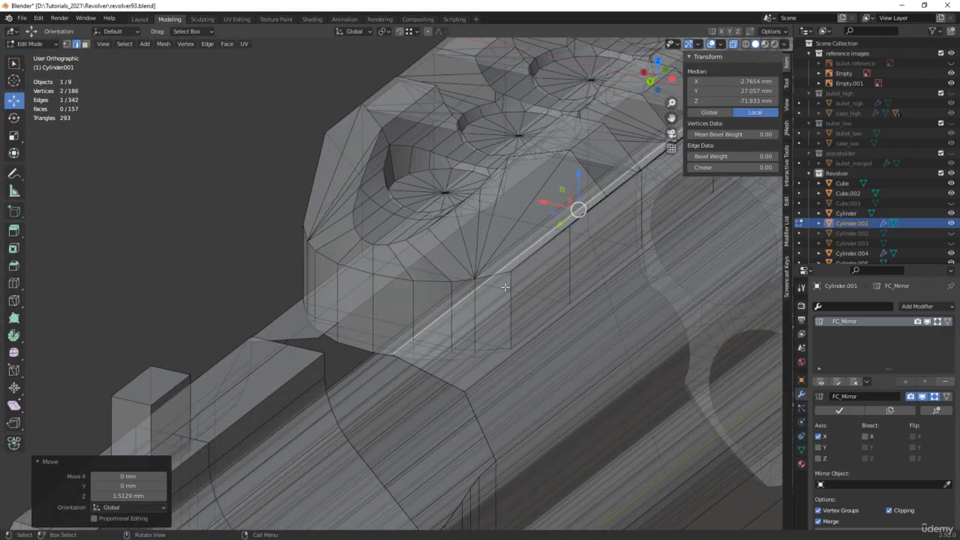
Extrude the raised inner edge toward the centreline and set the new edge's median X to 0 mm
key(e)
right_click(446, 268)
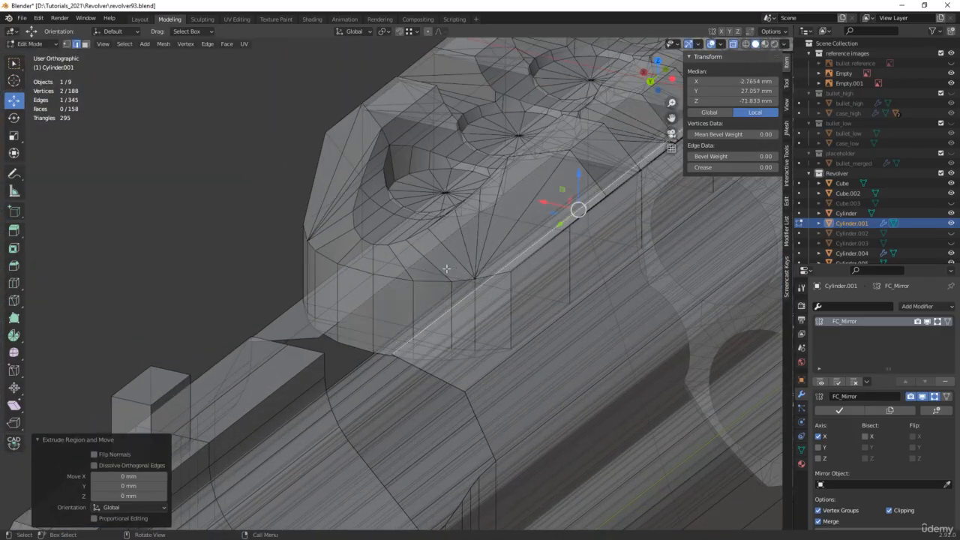
drag(553, 203, 542, 200)
click(743, 80)
text(0)
key(Return)
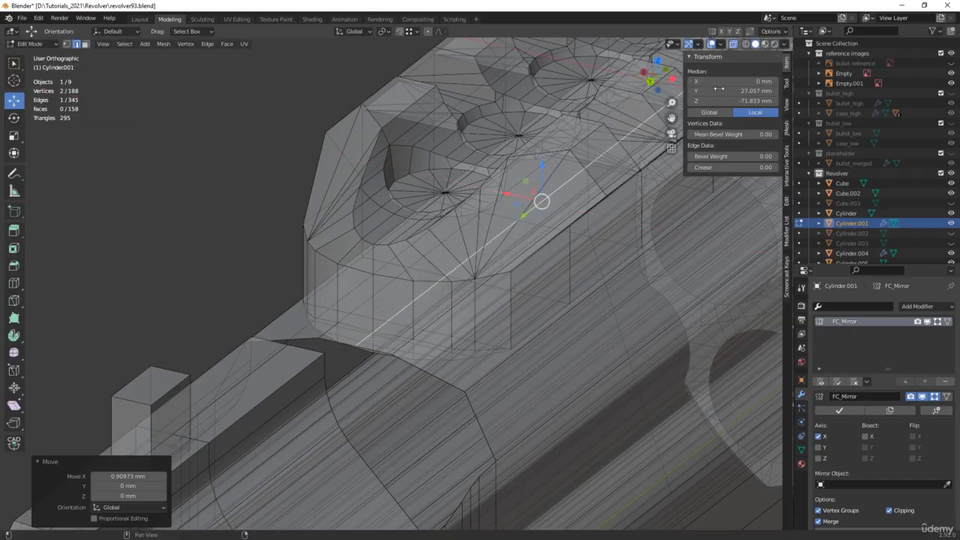
Turn off X-ray display in the left view and save an incremental copy as revolver94.blend
middle_drag(496, 271, 432, 238)
scroll(414, 286, down, 4)
key(alt+z)
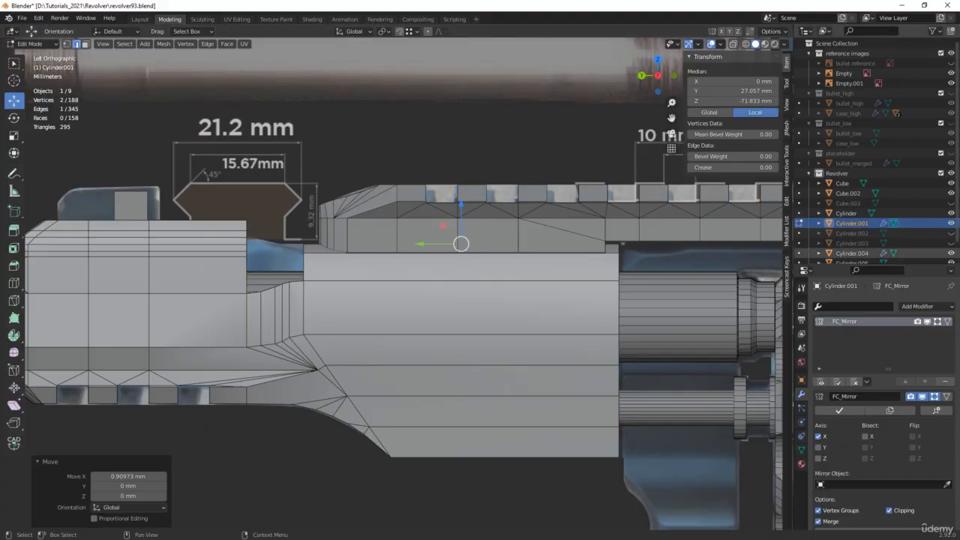
key(ctrl+alt+s)
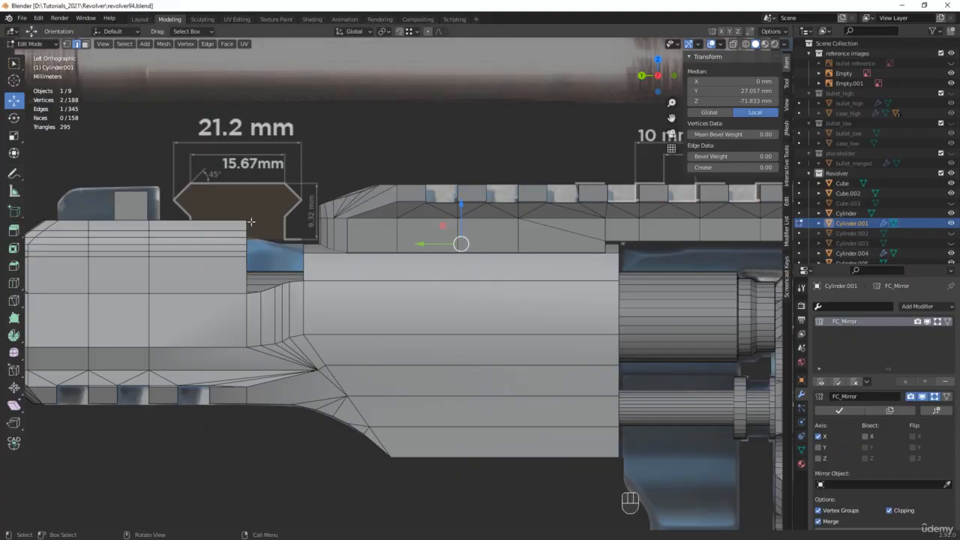
Move the rear housing's top corner vertices beneath the rail 8.1618 mm along Y to start the reference's slope
scroll(254, 265, up, 5)
shift+middle_drag(247, 219, 328, 260)
key(alt+z)
click(315, 222)
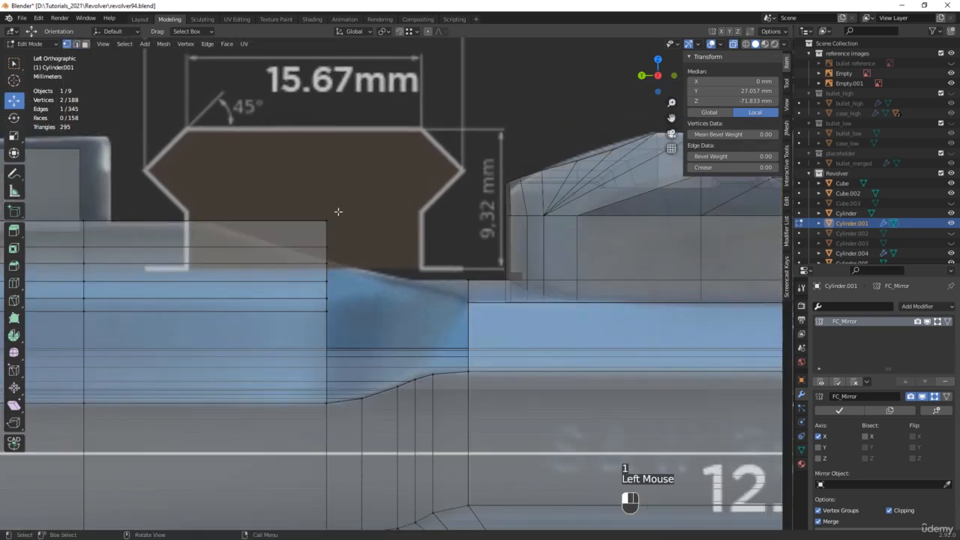
drag(316, 221, 174, 216)
scroll(174, 215, up, 2)
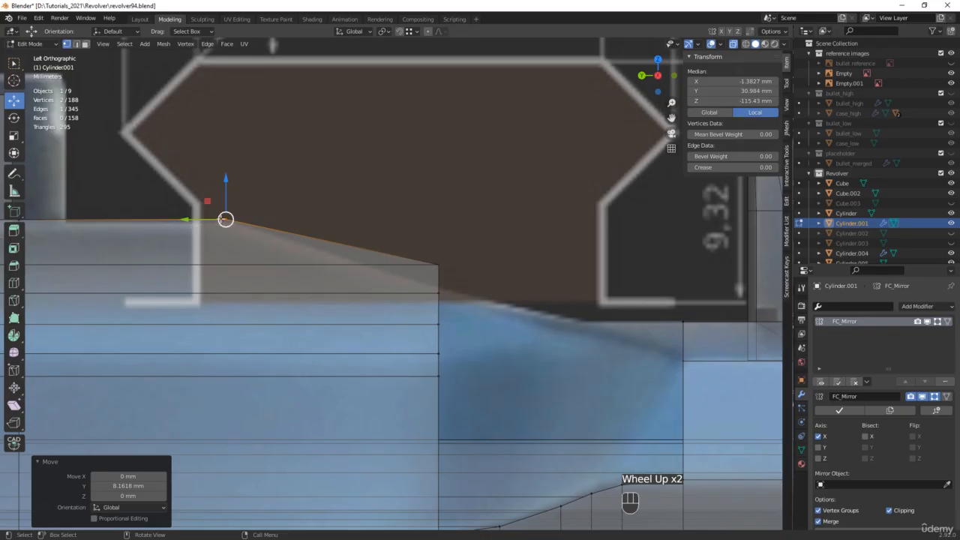
scroll(262, 237, down, 2)
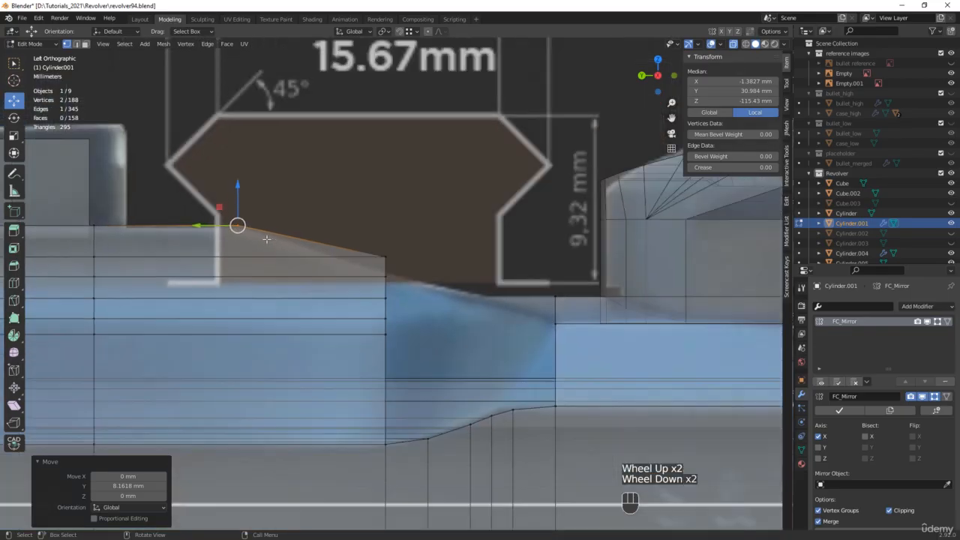
Shift the next rear corner vertex along Y onto the slope and the vertices below it -0.35943 mm along Y
click(384, 256)
drag(357, 257, 297, 252)
drag(414, 271, 383, 364)
drag(364, 305, 370, 305)
Move the front section's top corner vertex along Y toward the rear section, onto the reference's sloped outline
shift+middle_drag(552, 301, 448, 274)
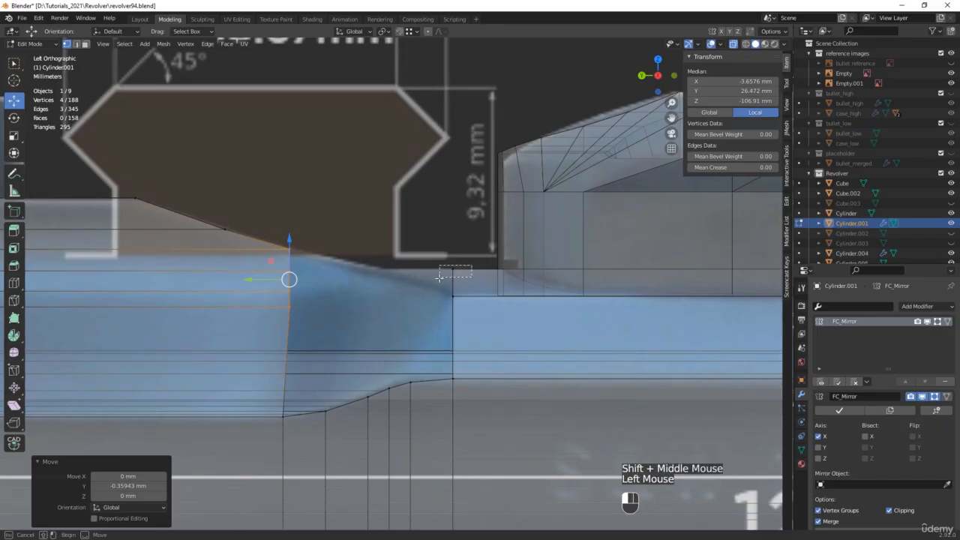
click(453, 268)
drag(452, 268, 289, 259)
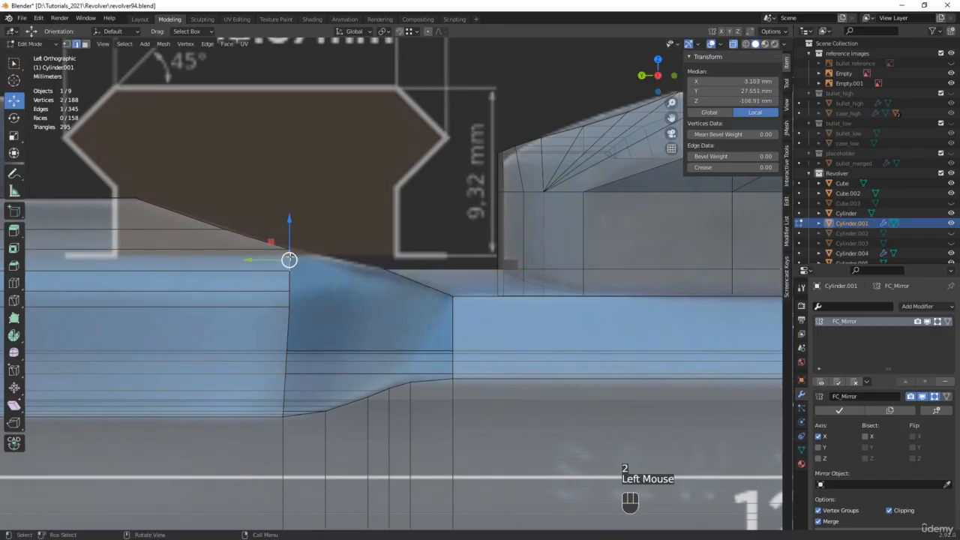
Fill the gap between the rear and front sections with a top face, a corner triangle and one large side face
shift+click(433, 287)
key(f)
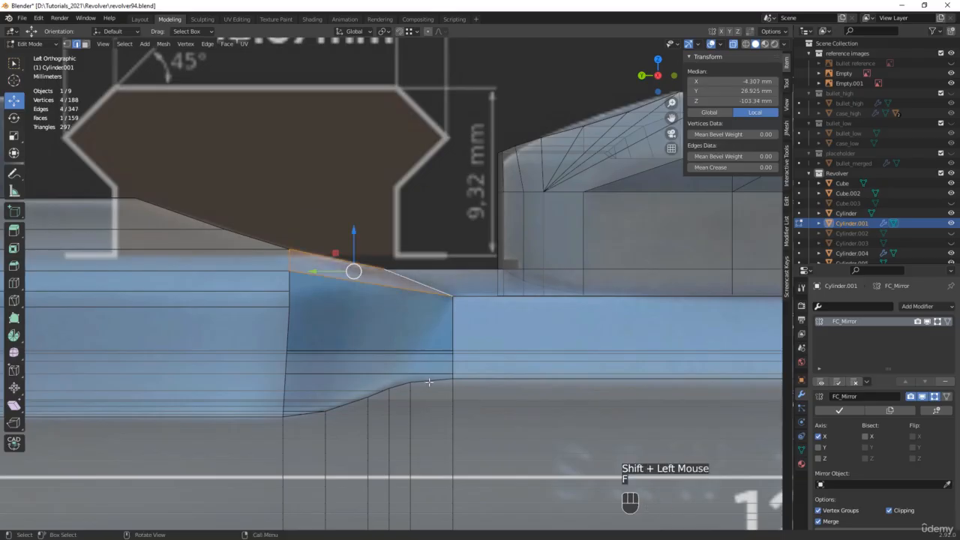
click(429, 383)
shift+click(454, 338)
key(f)
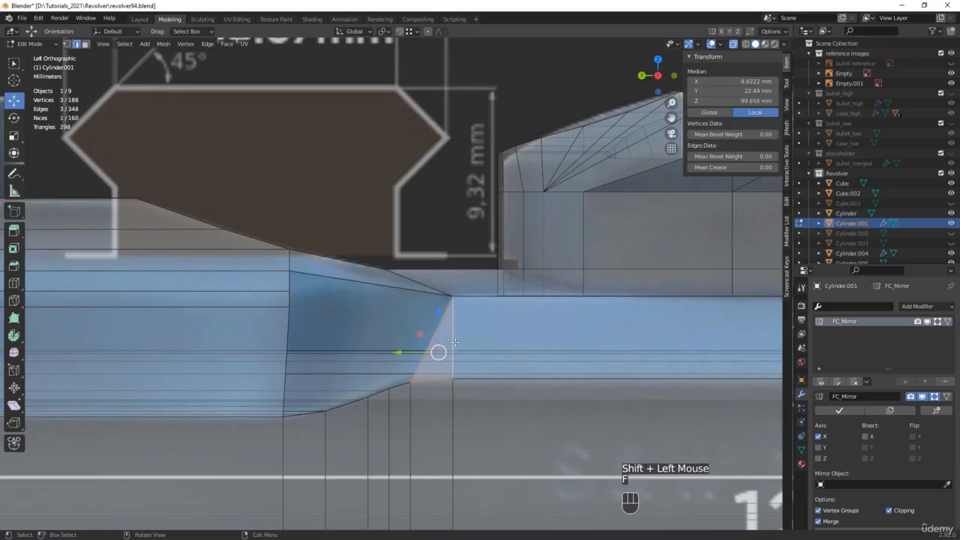
alt+click(402, 385)
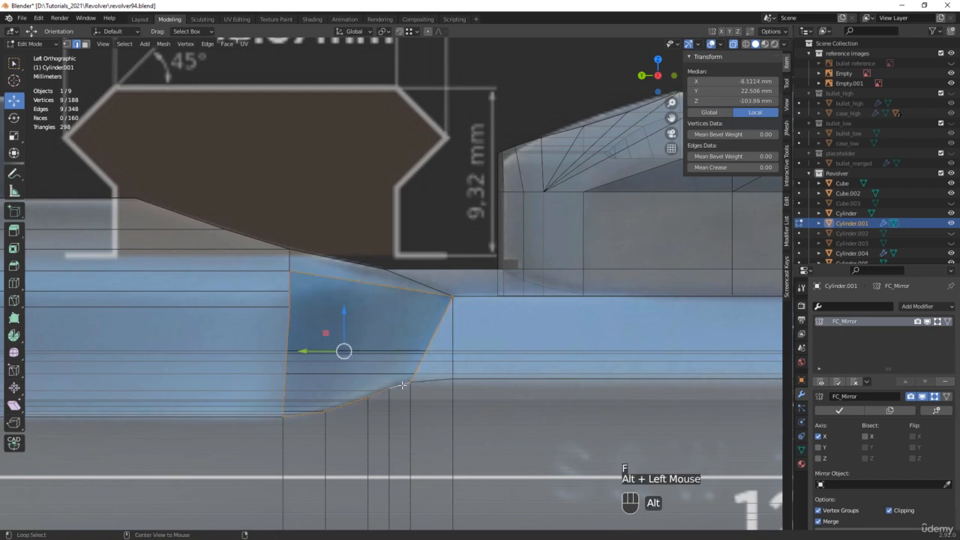
key(f)
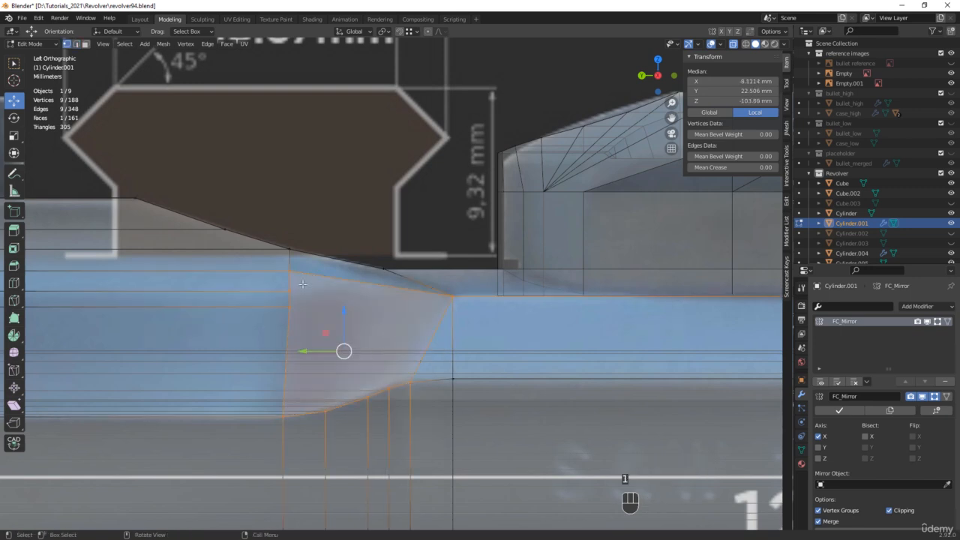
Connect the rear section's two upper side vertices to the front section's corner vertex across the large side face
click(296, 308)
shift+click(451, 301)
shift+click(449, 353)
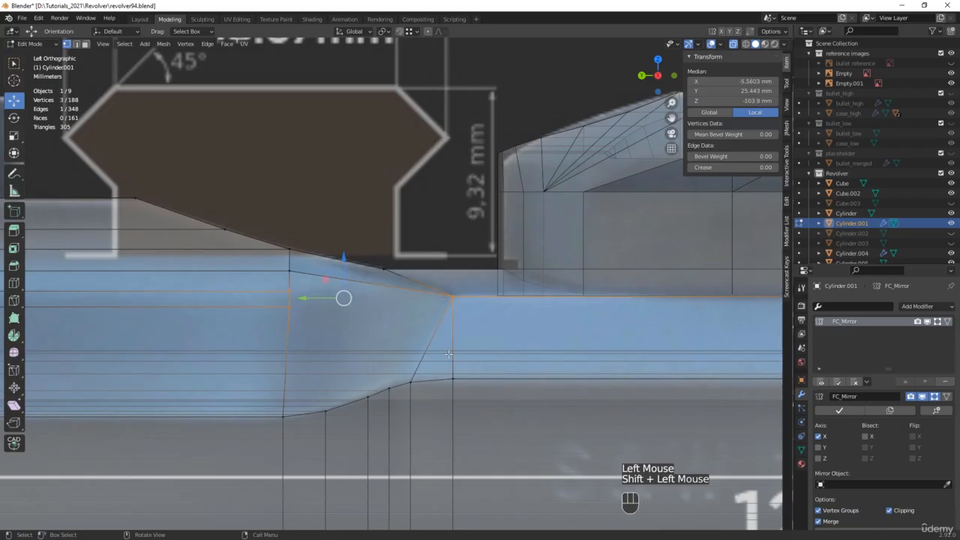
key(f)
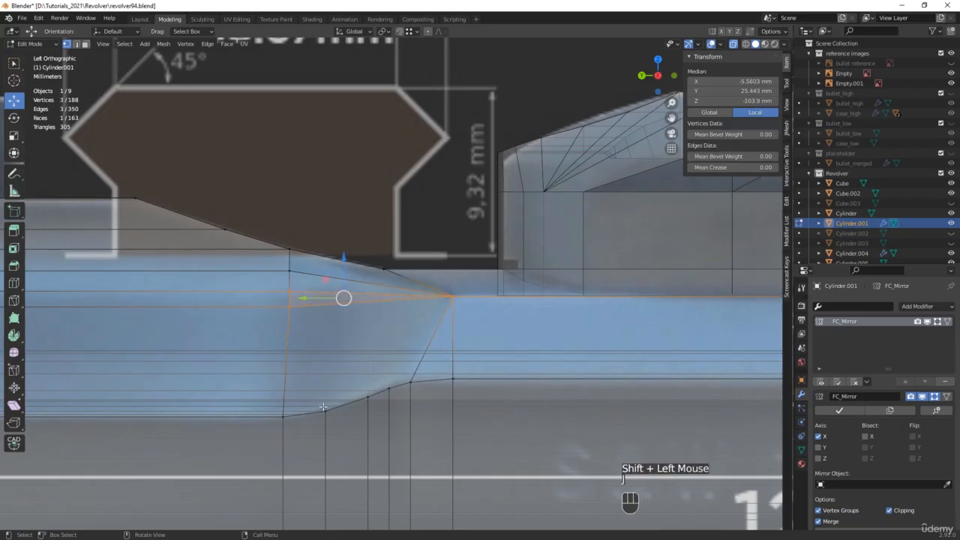
Connect the top vertex beneath the rail to the second vertex of the lower curve, cutting an edge path across the transition faces
click(323, 408)
shift+click(383, 273)
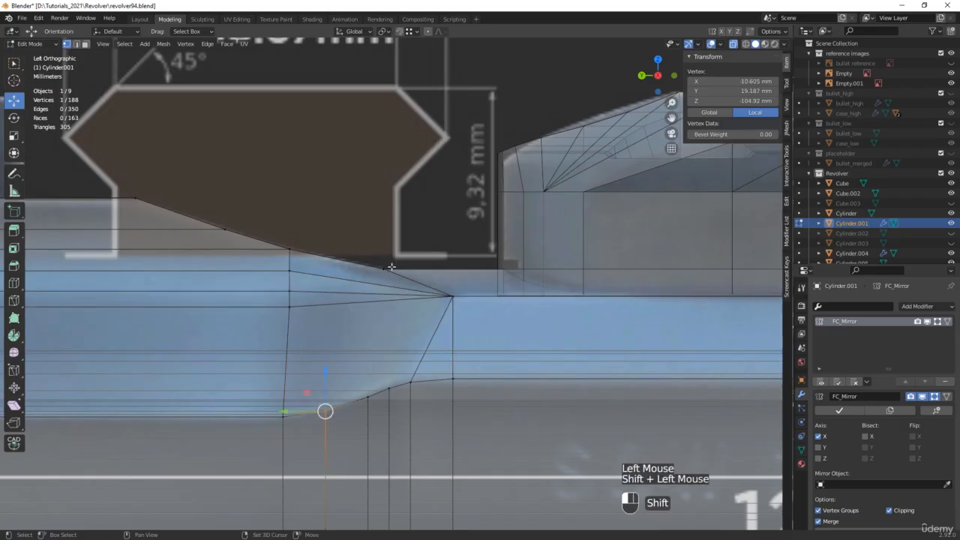
middle_drag(383, 273, 399, 305)
key(alt+z)
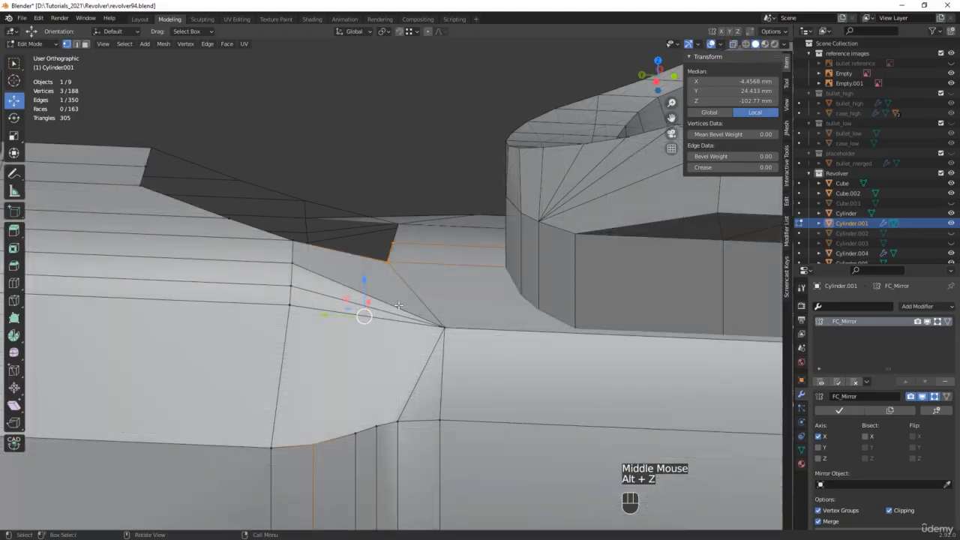
key(j)
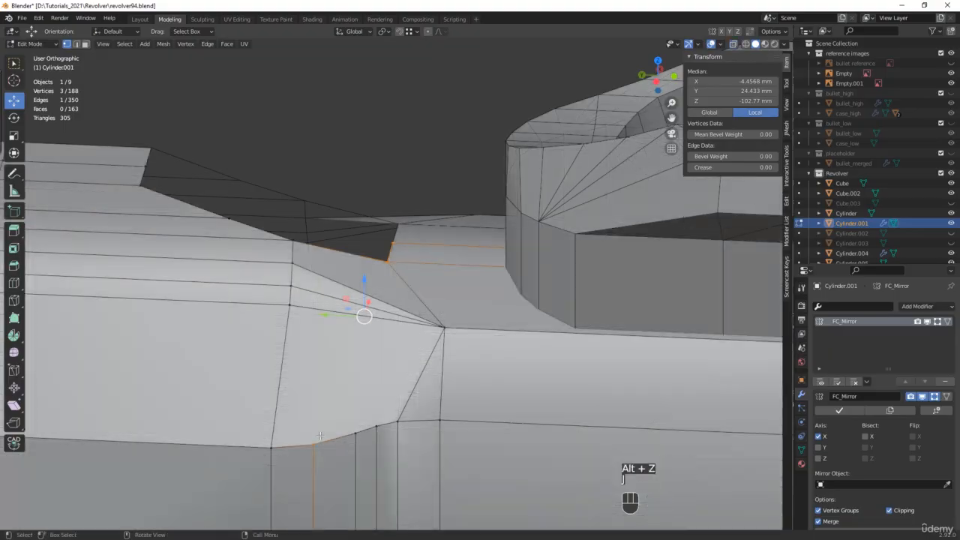
click(386, 261)
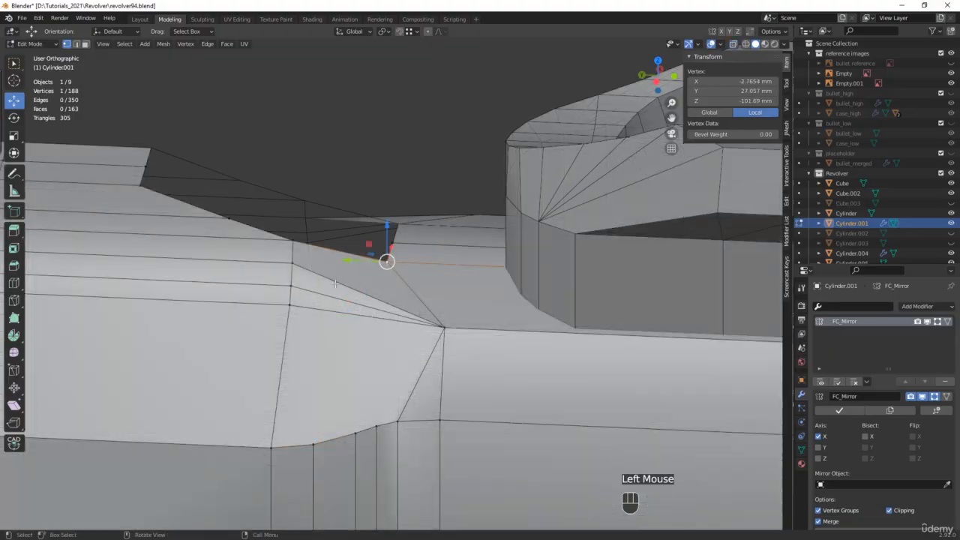
shift+click(312, 444)
key(j)
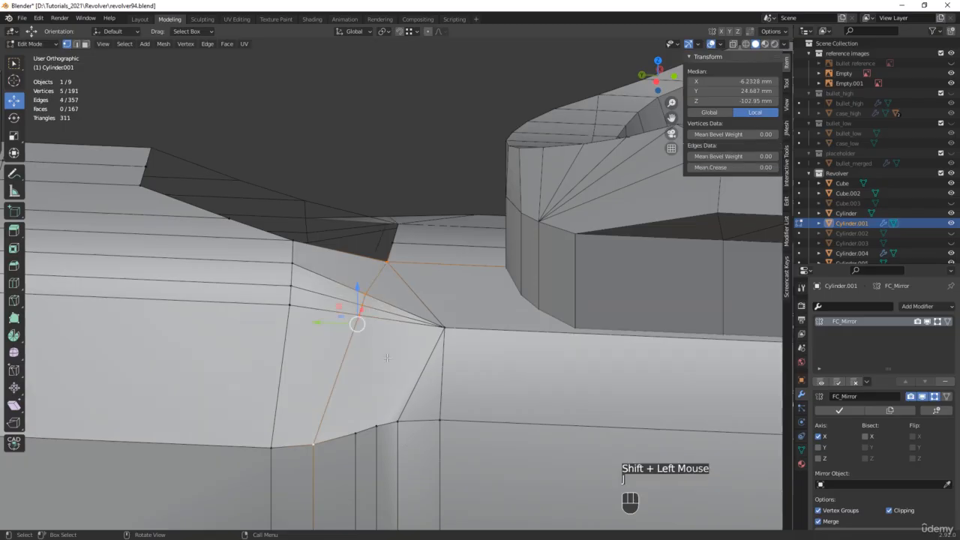
Move the new path's two short middle edges 1.5867 mm along X and -0.46667 mm along Y
middle_drag(387, 358, 373, 326)
scroll(373, 324, up, 3)
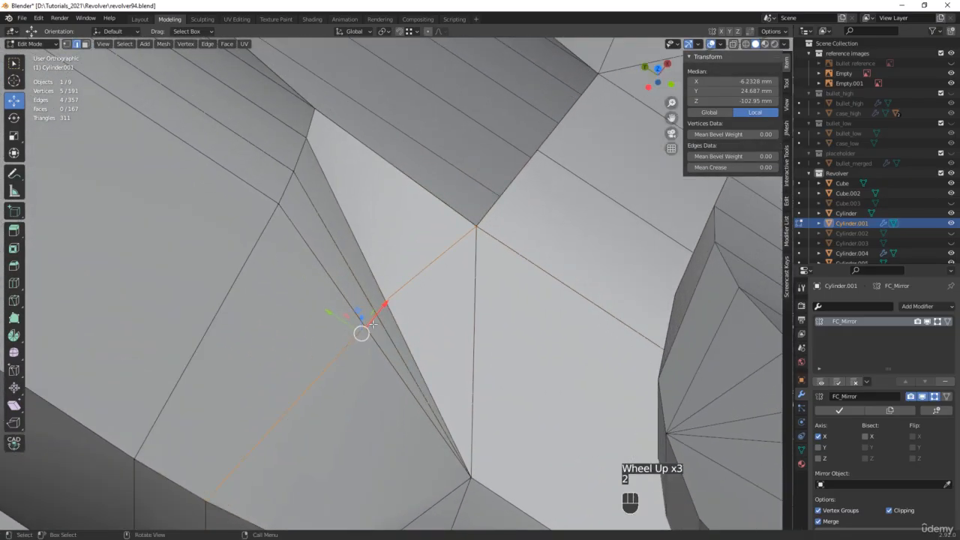
click(383, 308)
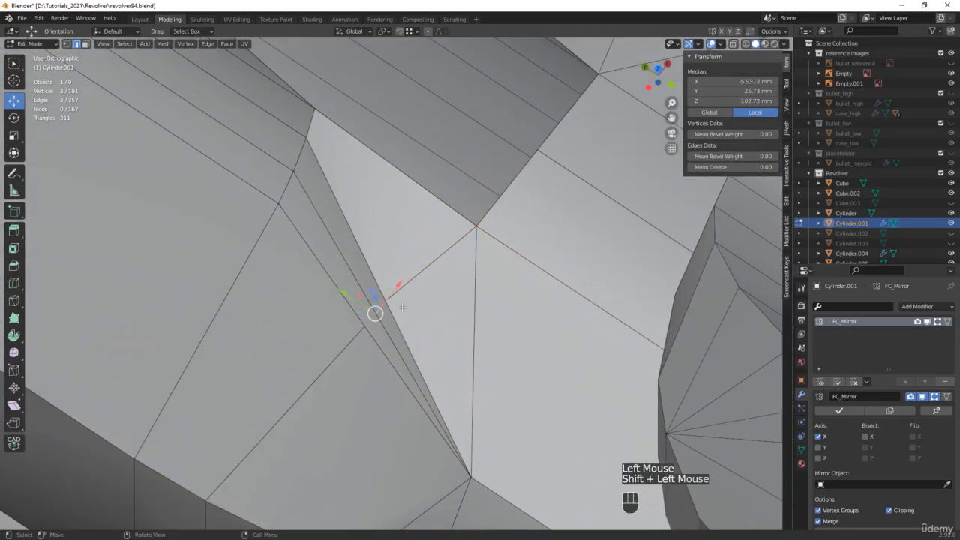
middle_drag(402, 307, 444, 329)
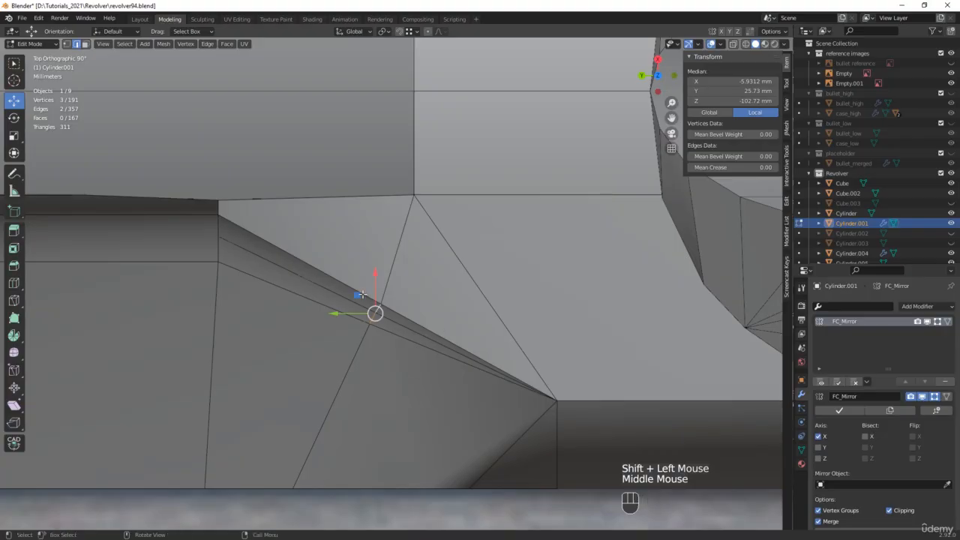
drag(374, 279, 373, 229)
middle_drag(373, 229, 408, 207)
scroll(405, 225, down, 1)
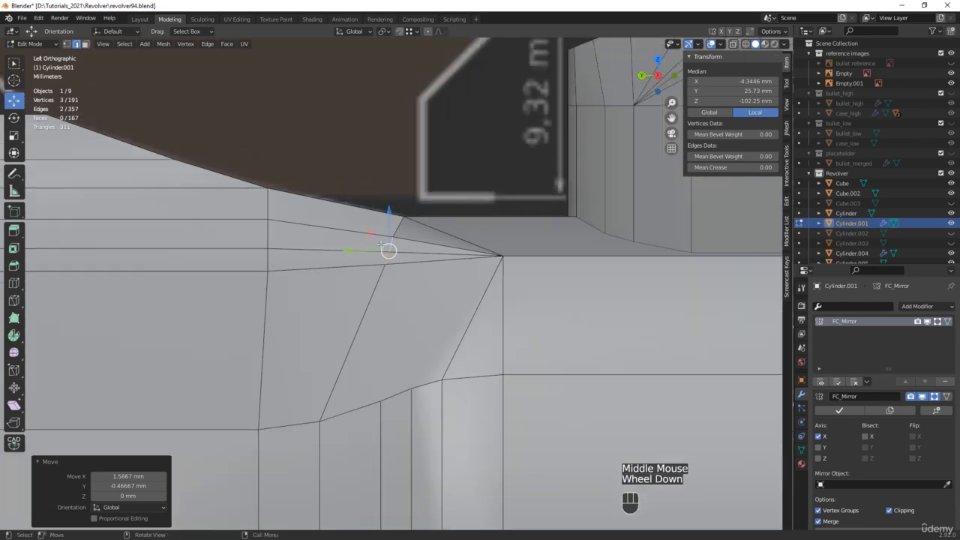
key(alt+z)
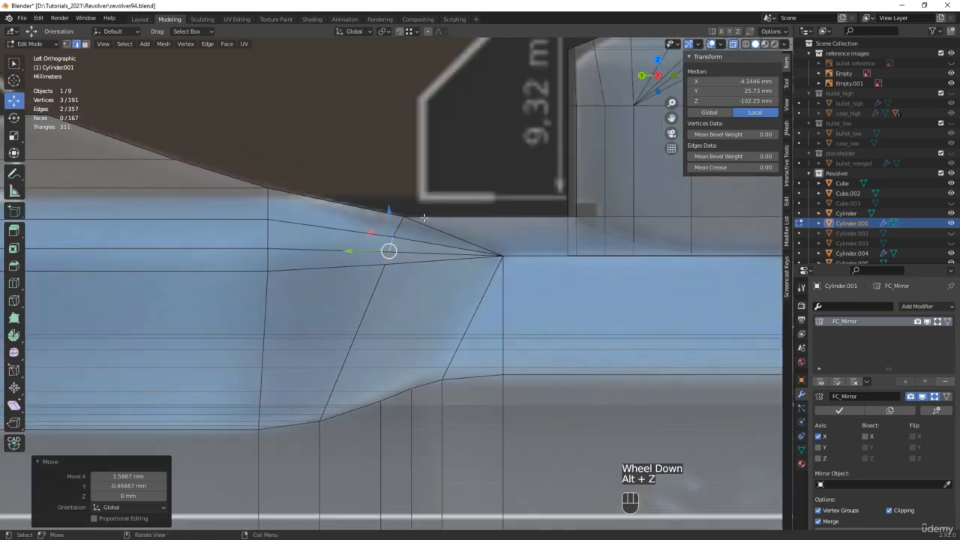
key(alt+z)
Adjust individual middle vertices of the path to smooth its bend, moving the central one 0.12367 mm along X
middle_drag(423, 216, 411, 253)
scroll(403, 244, up, 2)
key(1)
click(403, 244)
drag(425, 234, 448, 226)
middle_drag(448, 225, 485, 275)
click(457, 269)
scroll(487, 276, up, 2)
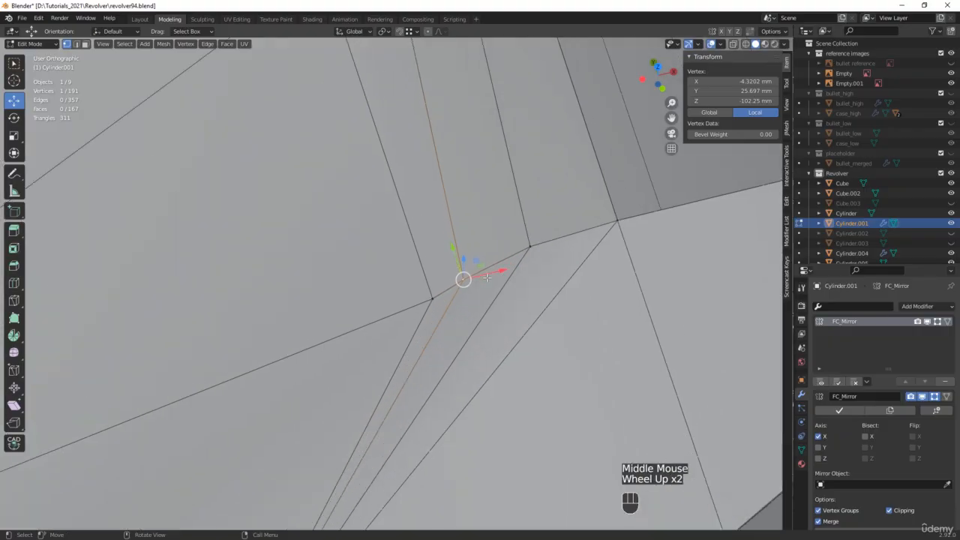
drag(489, 274, 503, 272)
middle_drag(503, 272, 472, 240)
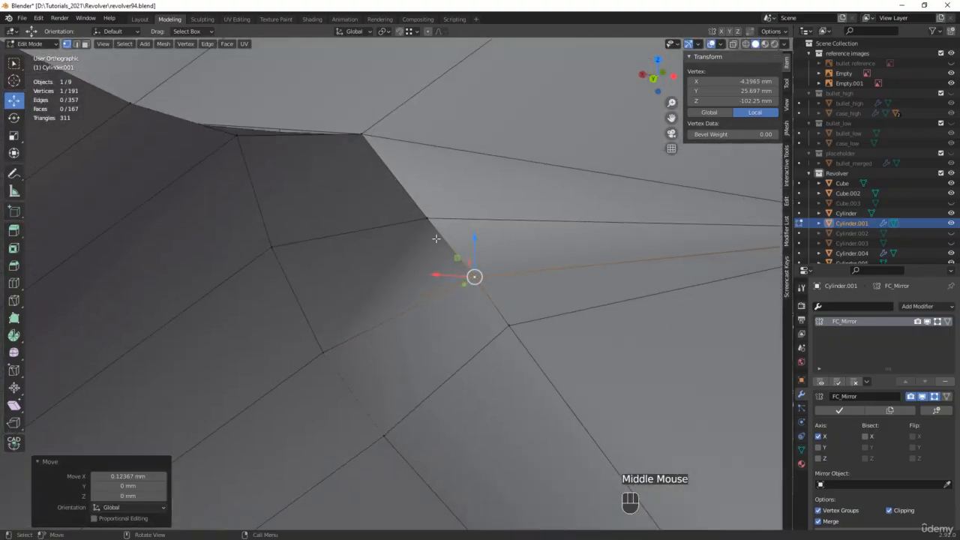
Align the path's inner vertices along Y in the left view, shifting the central one by -0.027776 mm
scroll(551, 371, down, 1)
middle_drag(551, 371, 499, 353)
scroll(491, 404, down, 1)
scroll(500, 352, up, 2)
key(2)
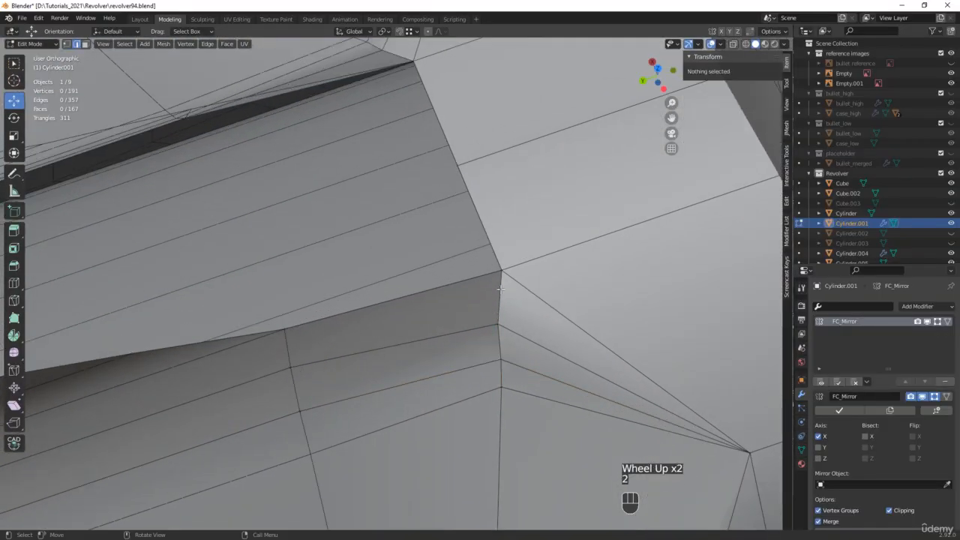
click(499, 339)
shift+click(500, 356)
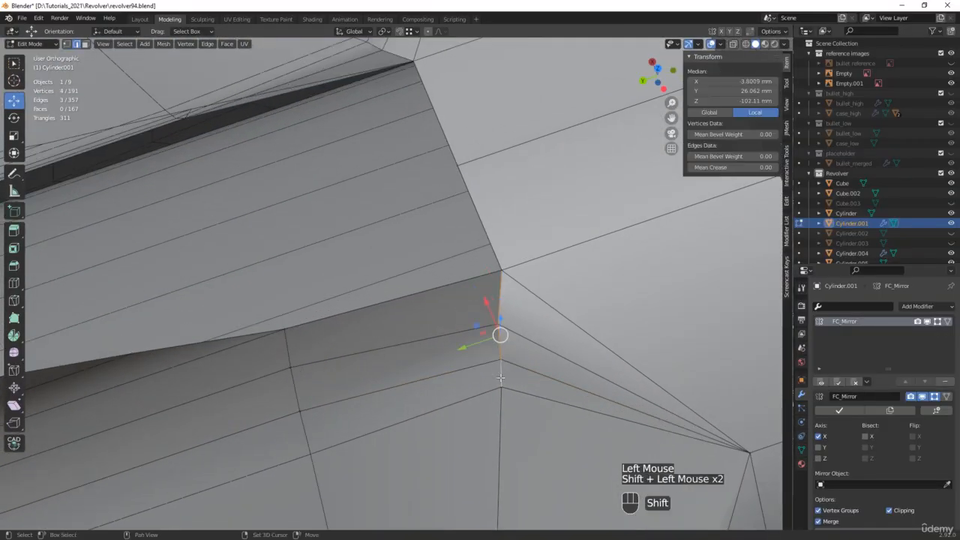
scroll(500, 377, down, 2)
middle_drag(500, 378, 488, 295)
scroll(496, 339, up, 3)
key(1)
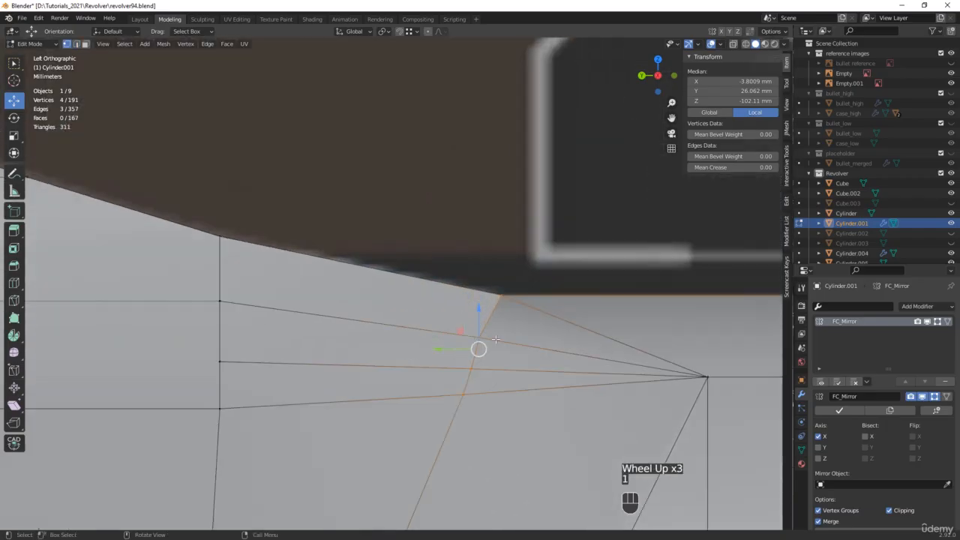
click(484, 337)
drag(448, 336, 456, 367)
click(470, 368)
scroll(465, 368, down, 2)
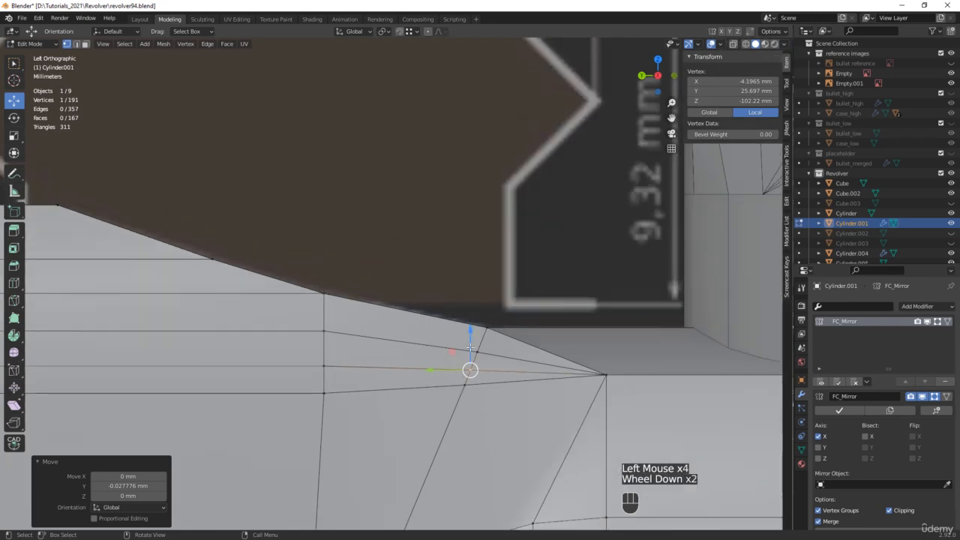
Select the three short upper edges of the path across the transition
key(2)
click(472, 375)
shift+click(465, 373)
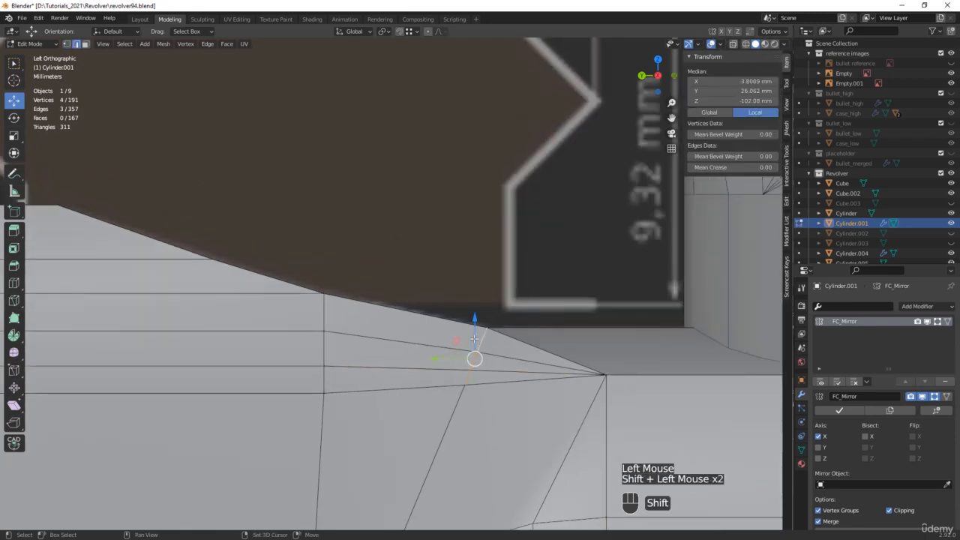
Compare the transition's shape with the top and side reference photos of the barrel housing
scroll(475, 345, down, 1)
middle_drag(475, 345, 474, 354)
scroll(473, 355, down, 5)
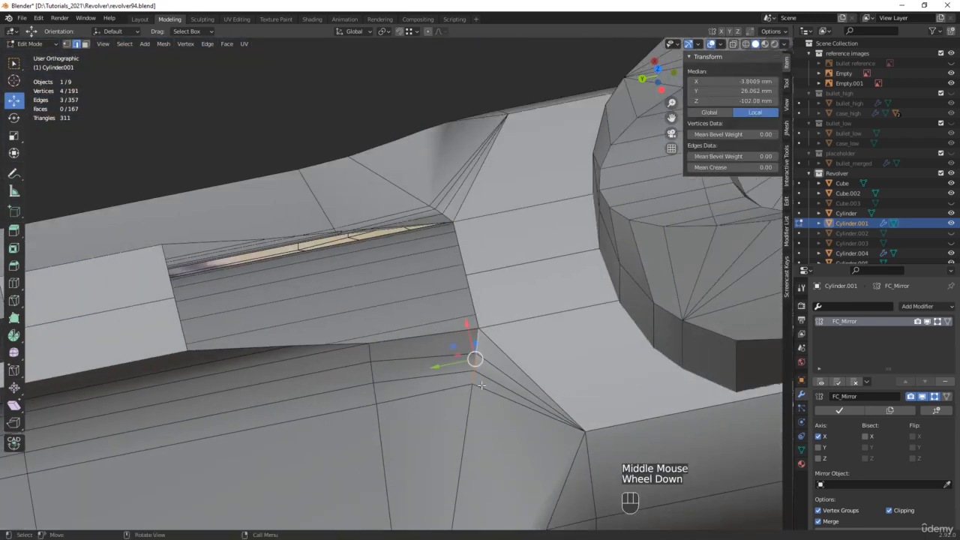
scroll(470, 381, down, 3)
scroll(303, 116, up, 3)
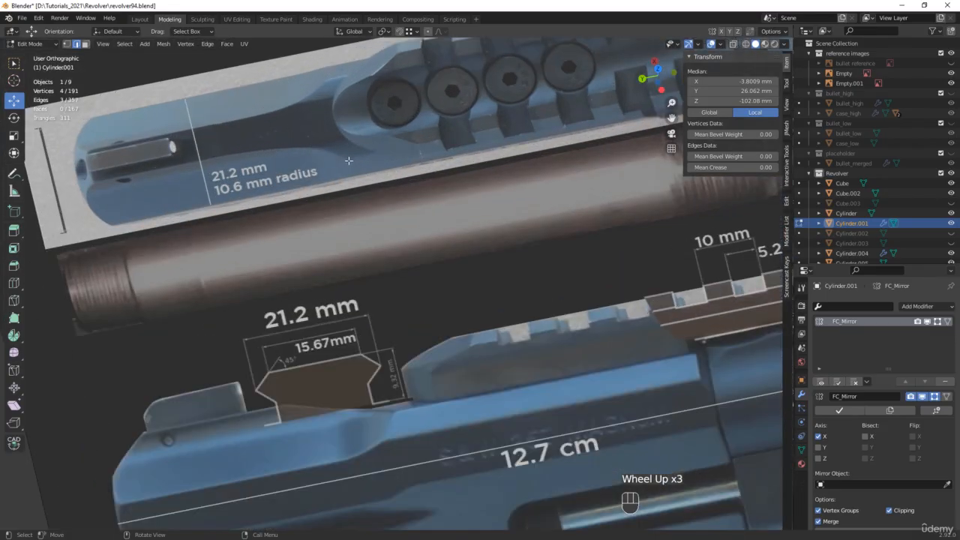
scroll(470, 277, down, 1)
shift+scroll(469, 277, down, 2)
mouse_move(469, 277)
shift+middle_down()
mouse_move(517, 389)
mouse_move(465, 285)
shift+middle_up()
scroll(465, 285, up, 7)
shift+middle_drag(431, 238, 425, 283)
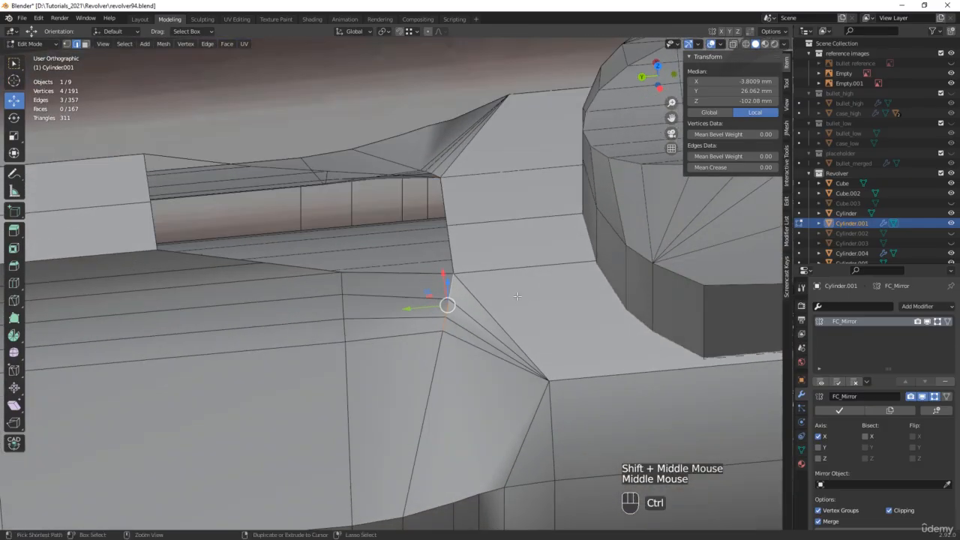
Bevel the three selected transition edges with a width of 4.89 mm and 6 segments, with Clamp Overlap enabled
key(ctrl+b)
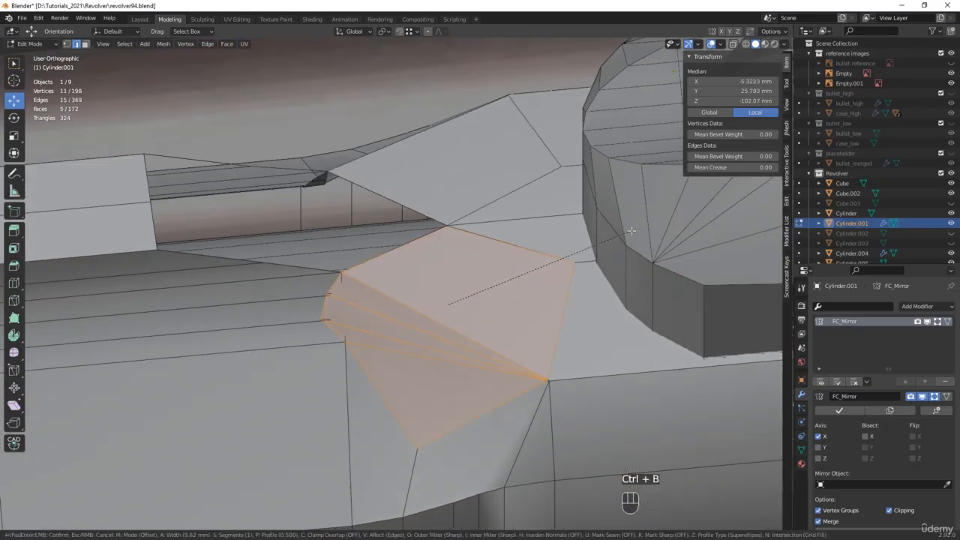
scroll(622, 228, up, 5)
scroll(612, 227, up, 1)
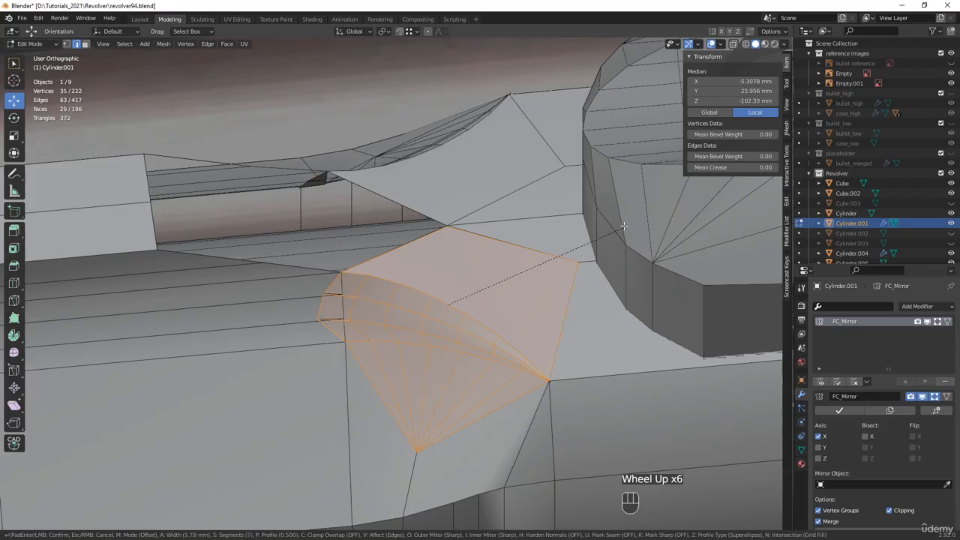
scroll(612, 227, down, 2)
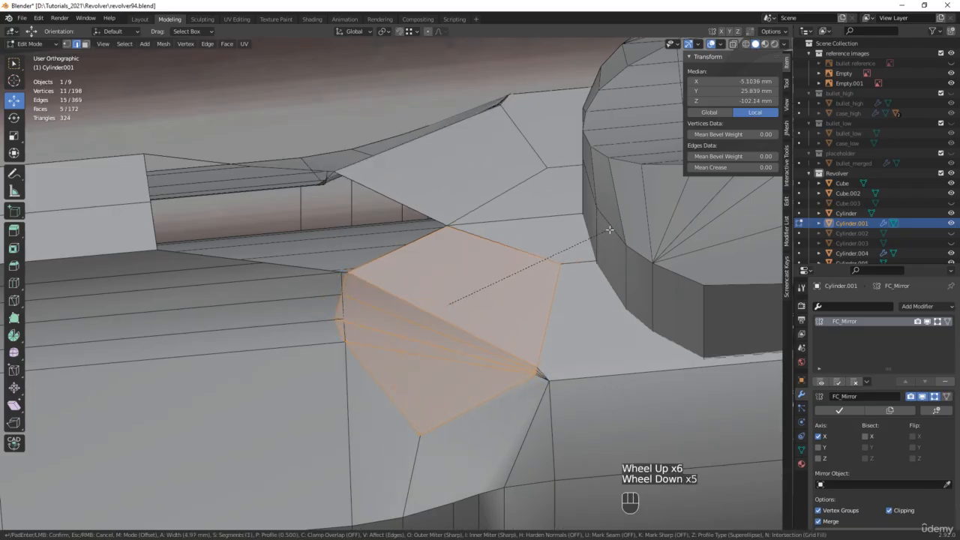
scroll(592, 225, down, 3)
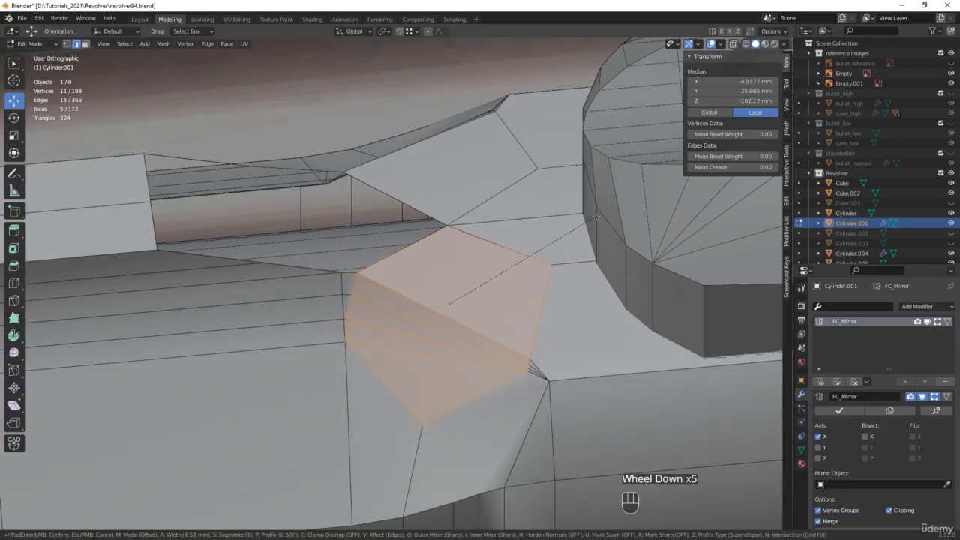
scroll(592, 217, up, 2)
scroll(596, 217, up, 1)
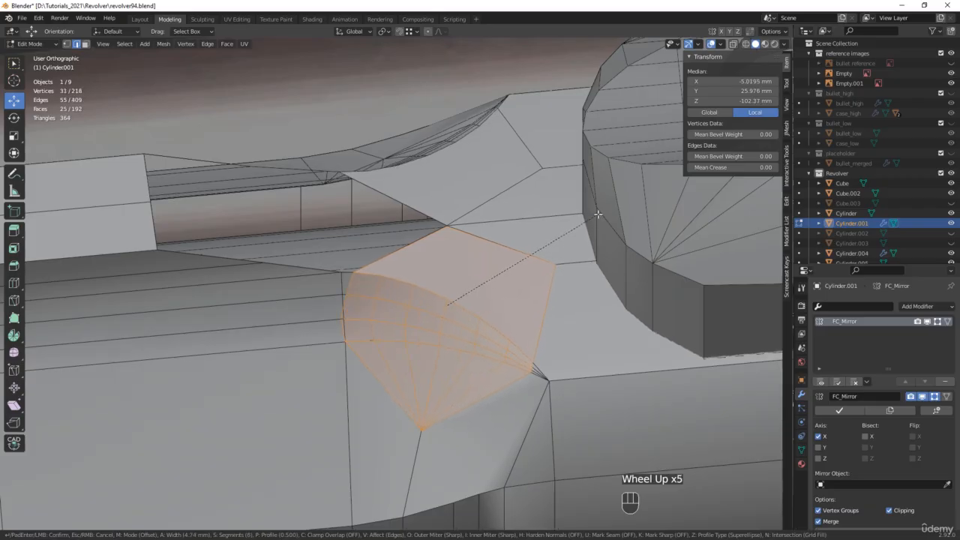
click(601, 214)
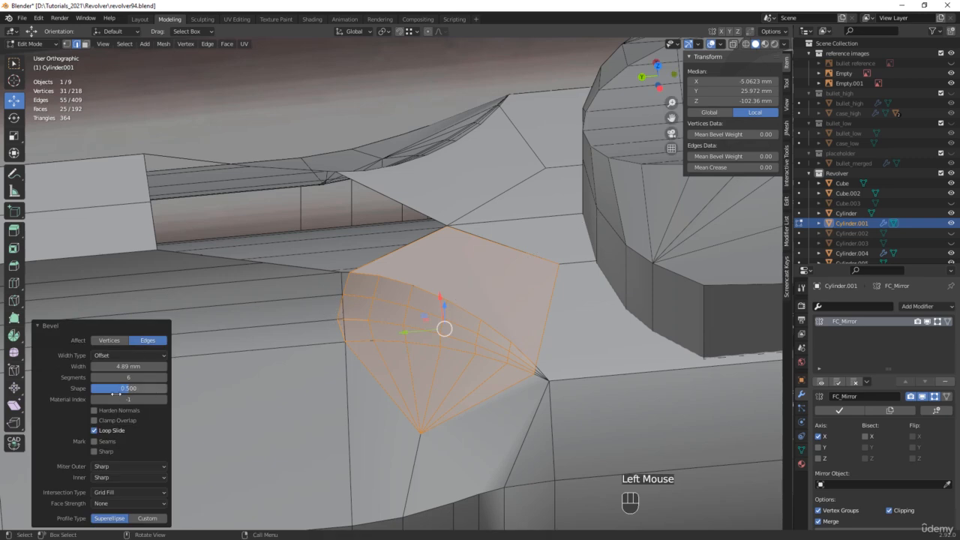
click(93, 423)
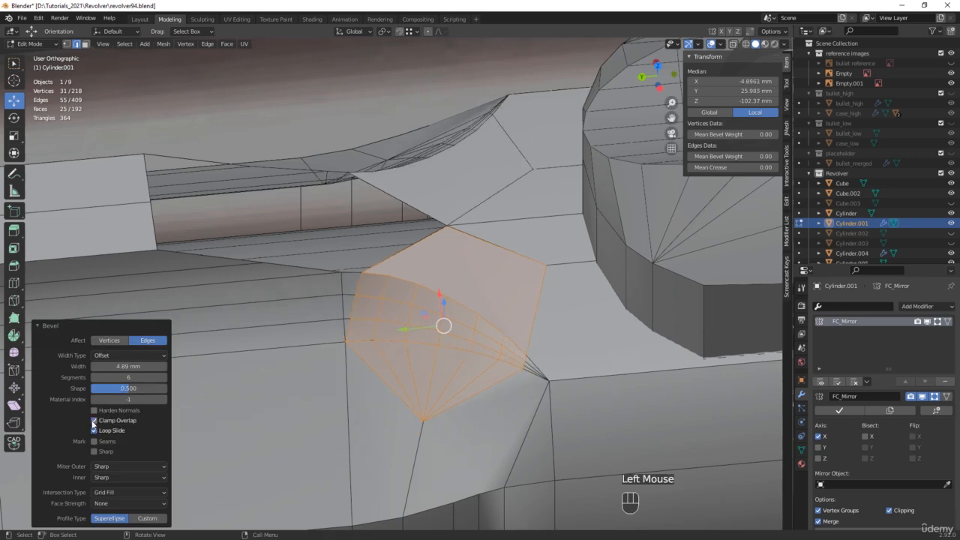
Merge all vertices of the barrel housing mesh by distance at 0.1 mm
scroll(343, 341, up, 5)
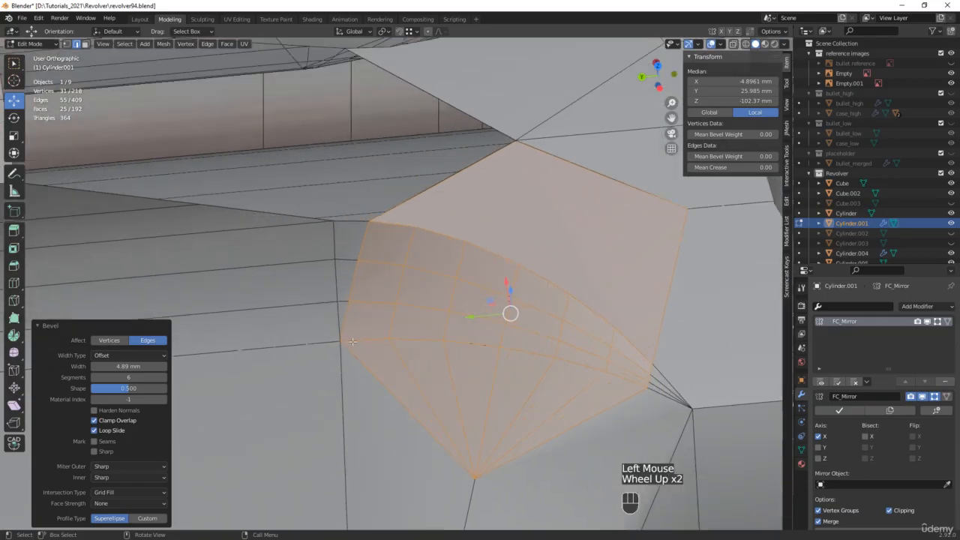
scroll(315, 303, down, 4)
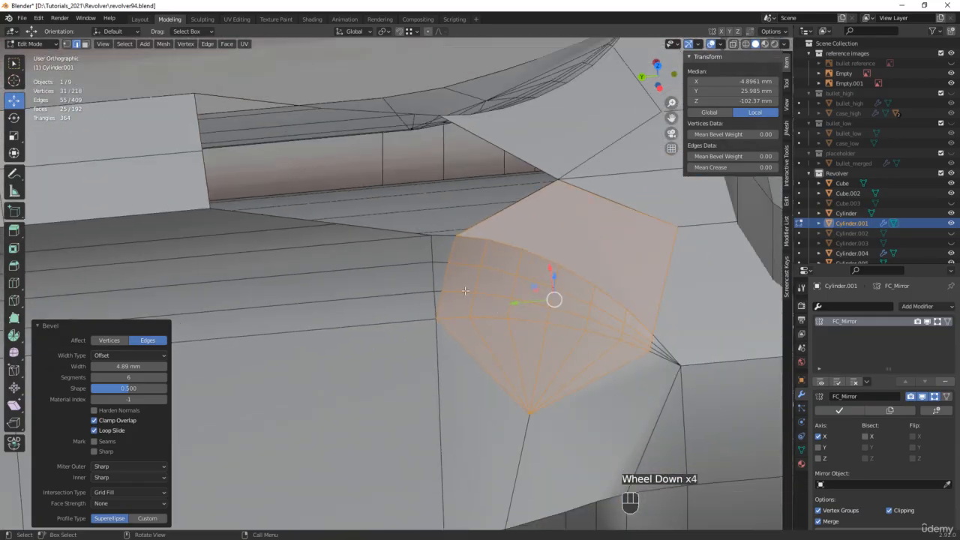
key(1)
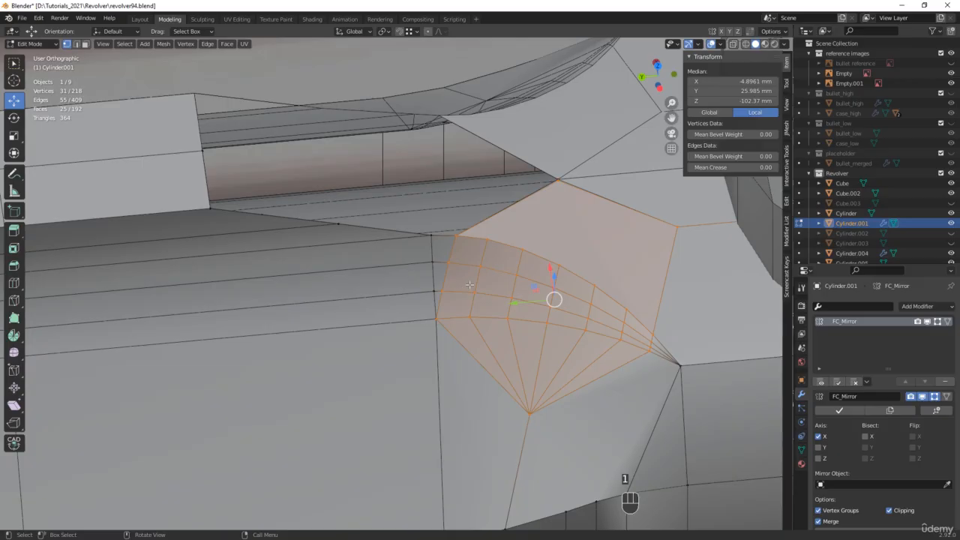
key(a)
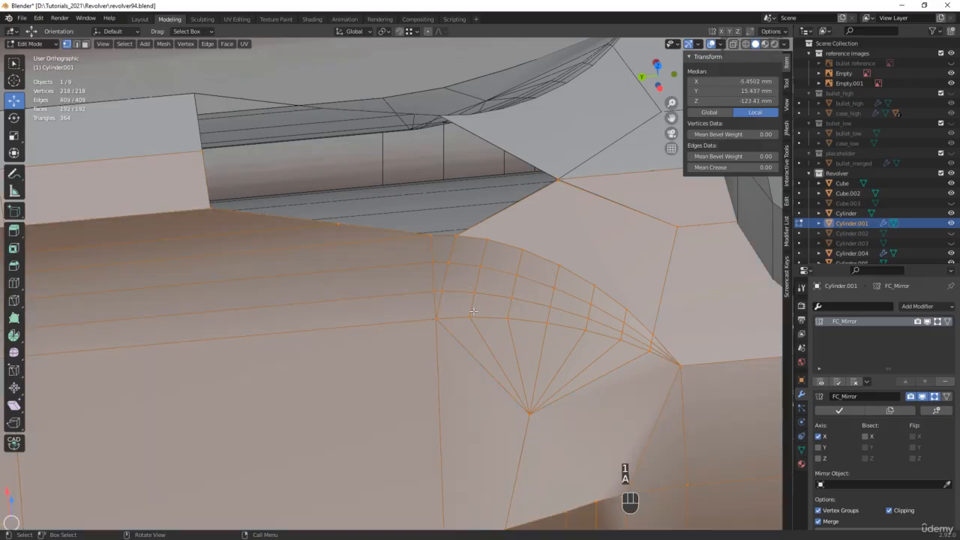
key(m)
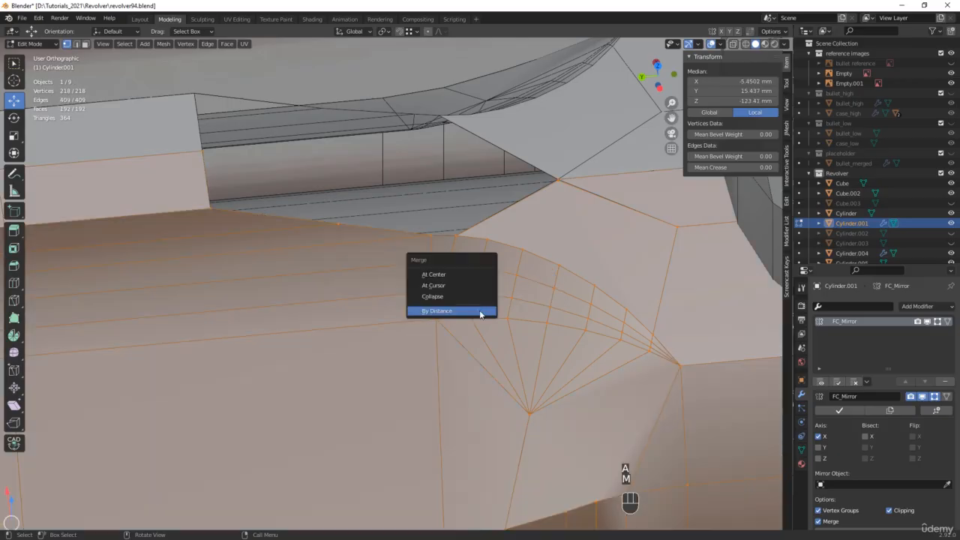
click(480, 311)
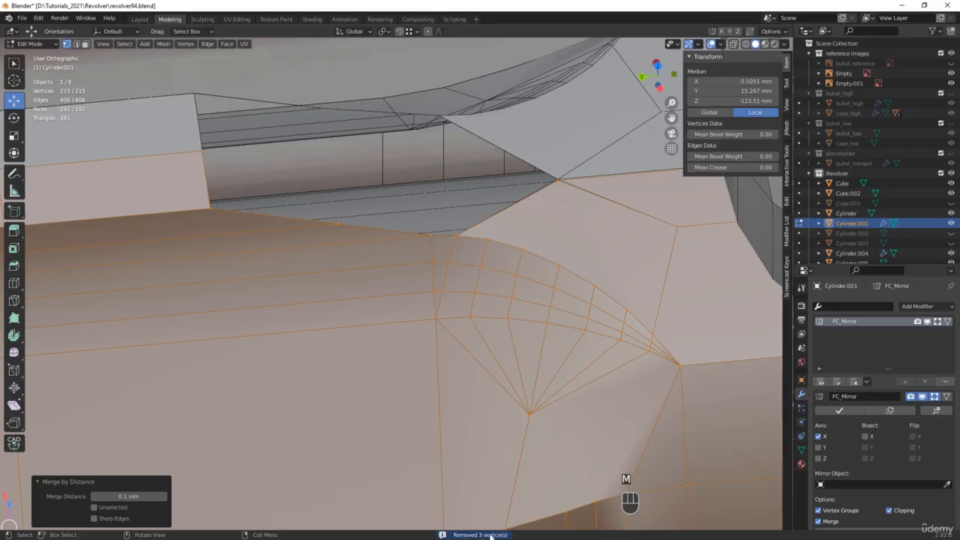
Turn on Target Weld and weld the bevel's fan vertex onto the lower-edge vertex directly beneath it
middle_drag(458, 255, 465, 230)
scroll(442, 280, up, 2)
scroll(452, 253, down, 2)
click(467, 228)
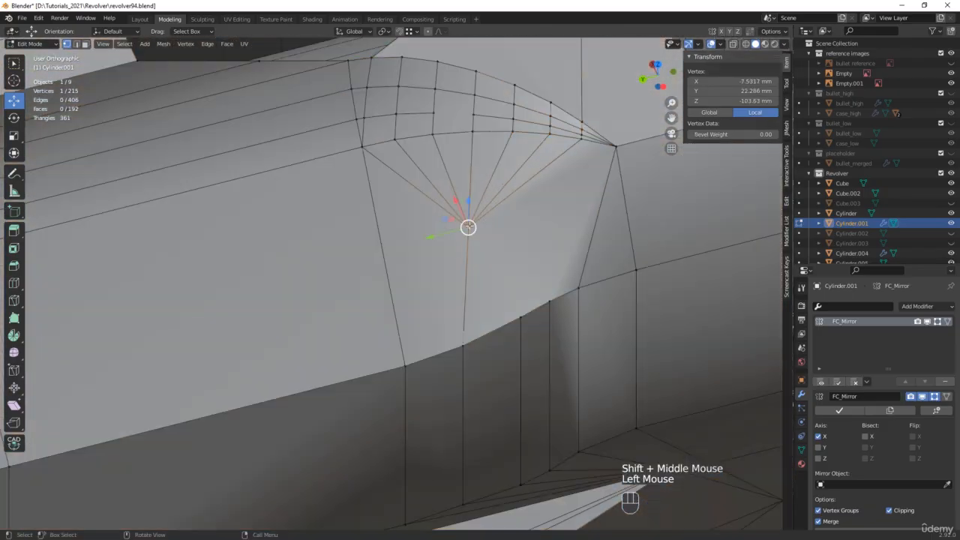
click(786, 172)
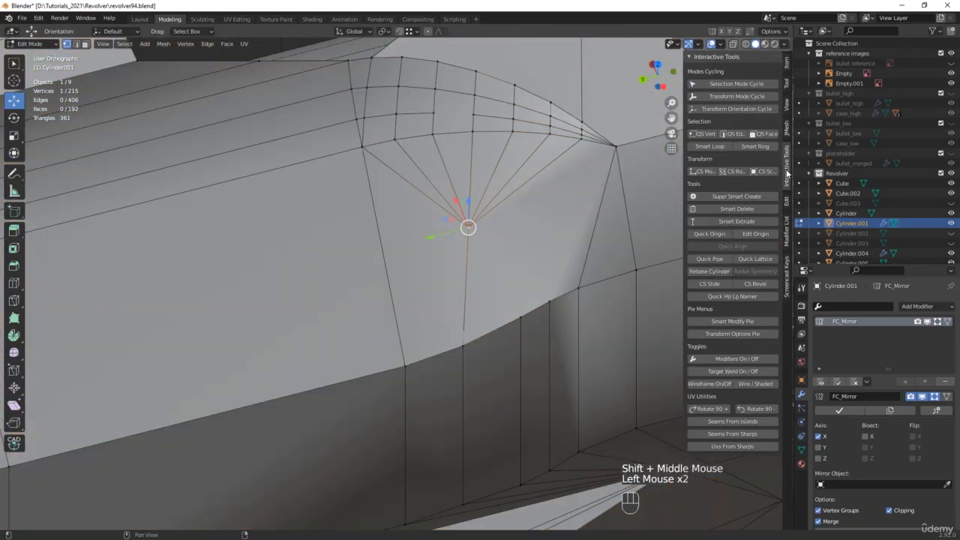
click(728, 372)
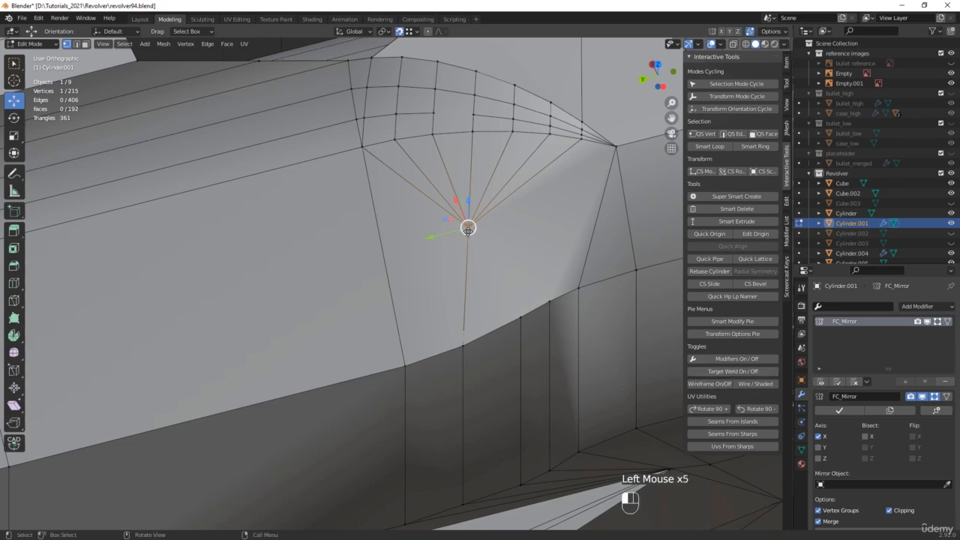
drag(467, 227, 460, 343)
scroll(461, 343, down, 1)
middle_drag(460, 343, 520, 301)
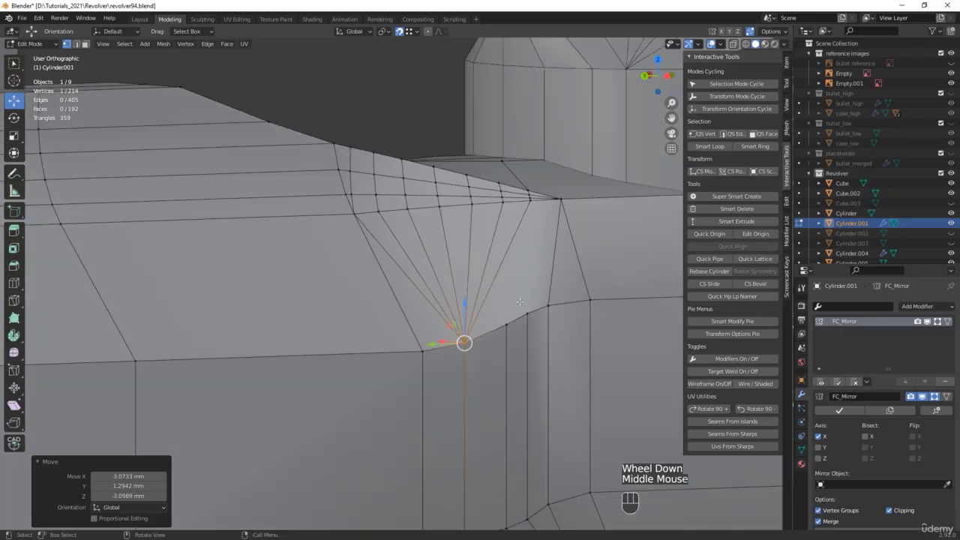
Connect the lower-edge vertex beside the welded fan point to the bevel's end vertex near the transition's upper corner
click(506, 324)
shift+click(531, 201)
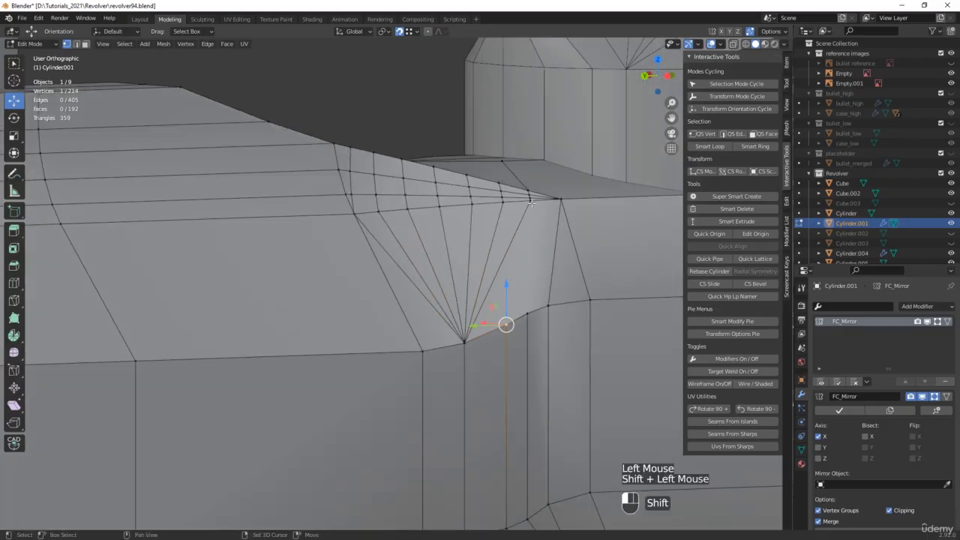
key(alt+z)
middle_drag(545, 253, 540, 263)
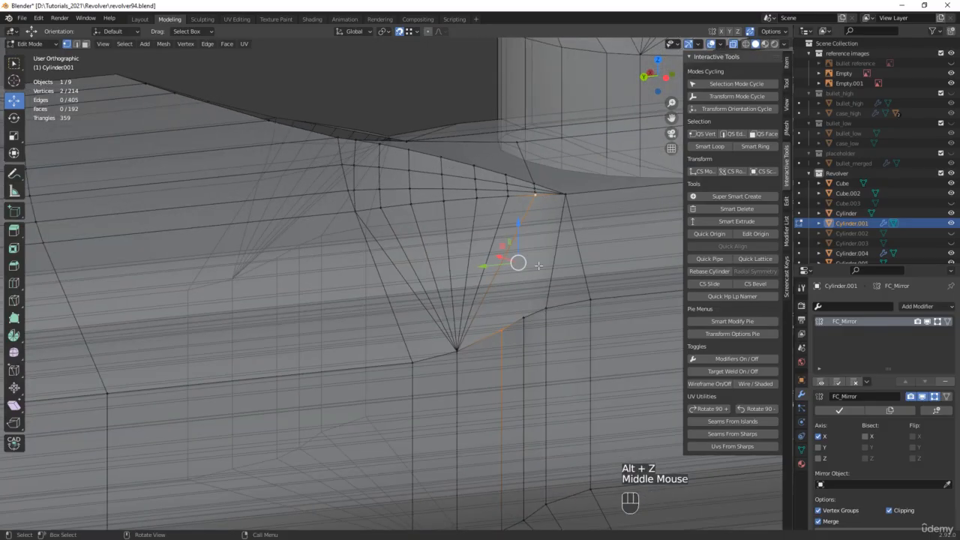
key(j)
Try connecting the next lower-edge vertex to the same bevel end vertex, and undo that connection
click(525, 317)
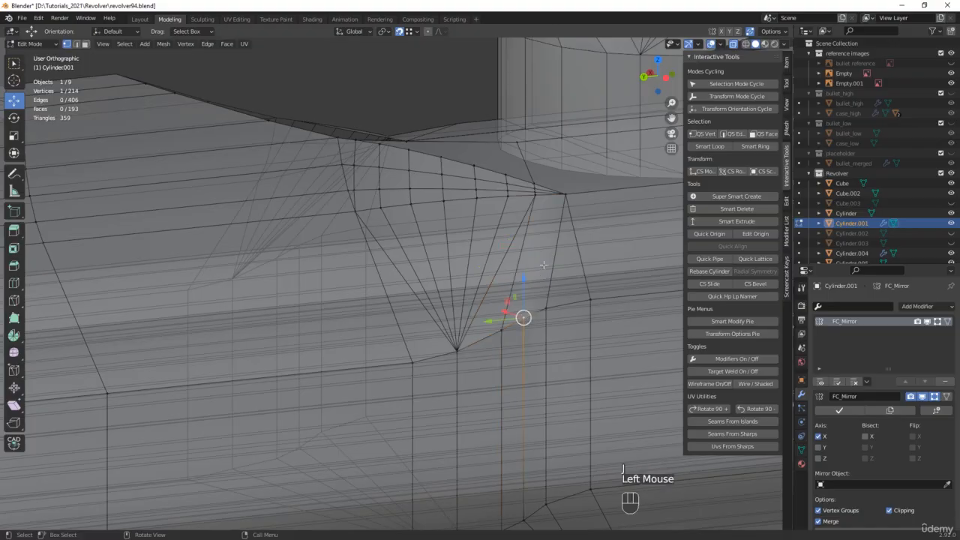
key(alt+z)
middle_drag(525, 317, 570, 287)
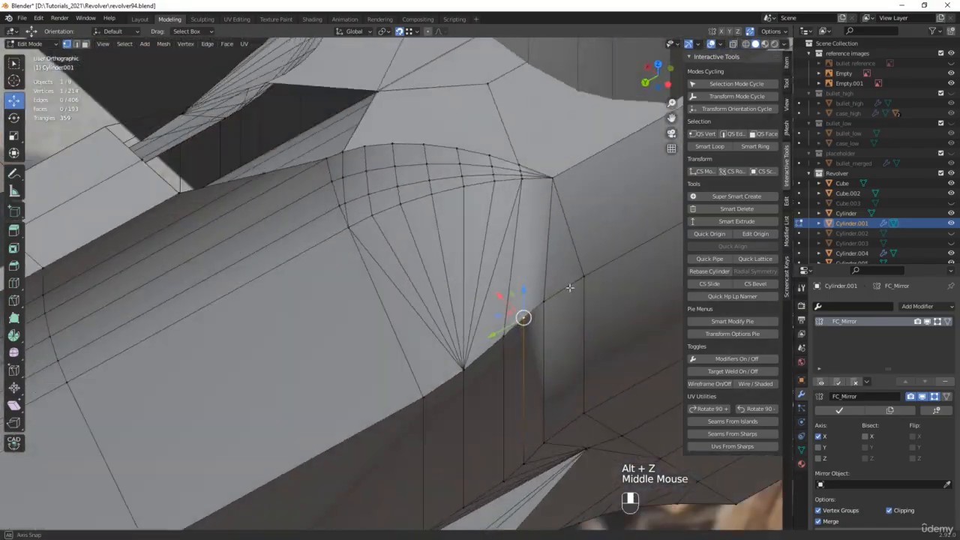
shift+click(523, 179)
middle_drag(523, 179, 521, 247)
key(j)
key(alt+z)
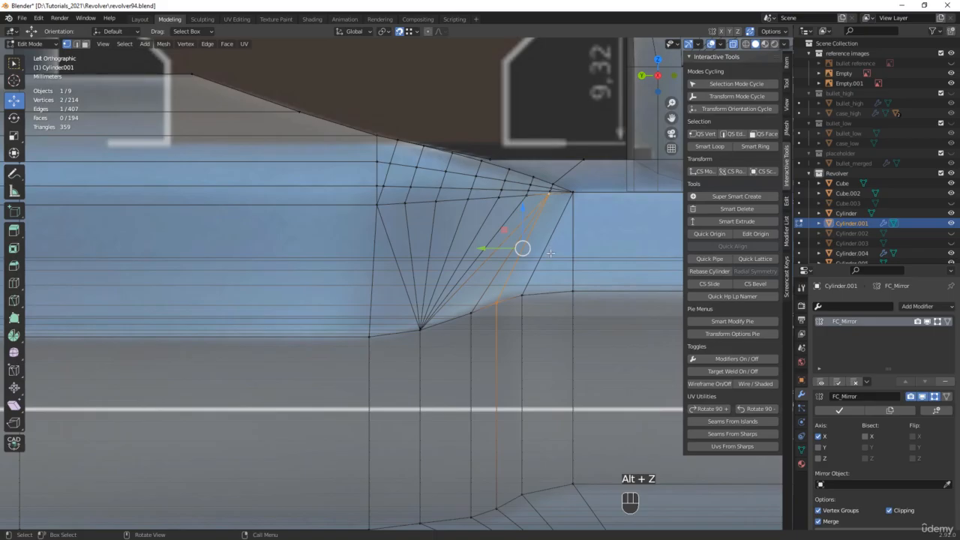
key(ctrl)
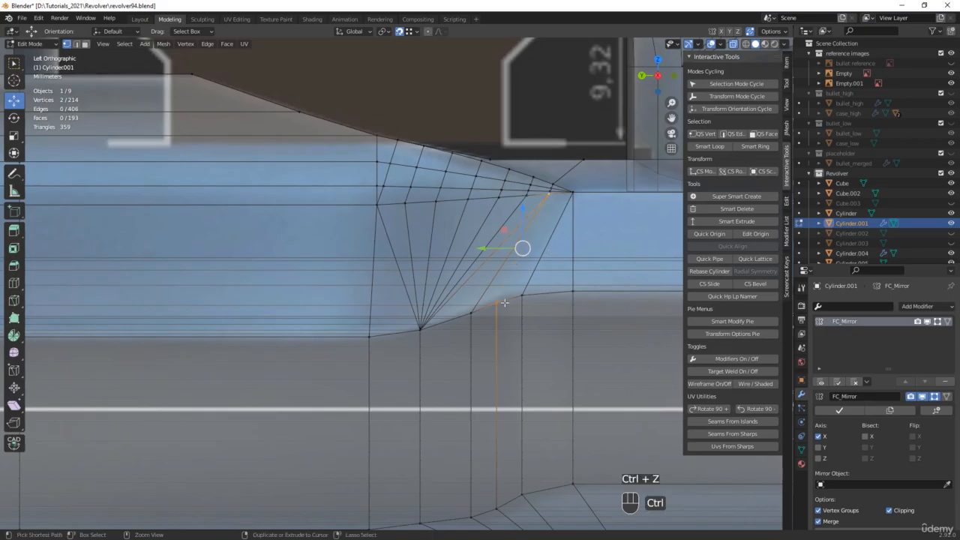
Connect the vertex on the lower curved edge to the corner vertex at the recess end, and turn off X-ray display
click(497, 302)
shift+click(569, 192)
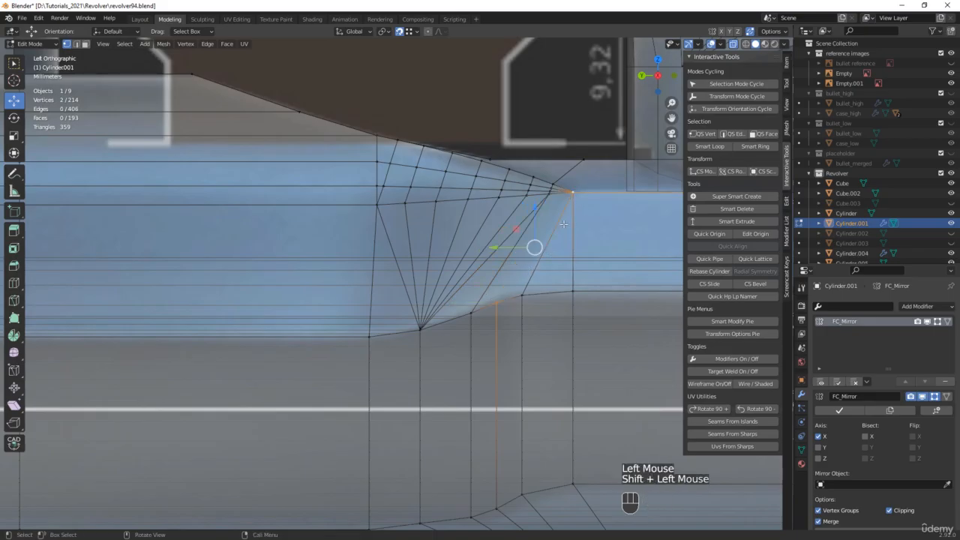
key(j)
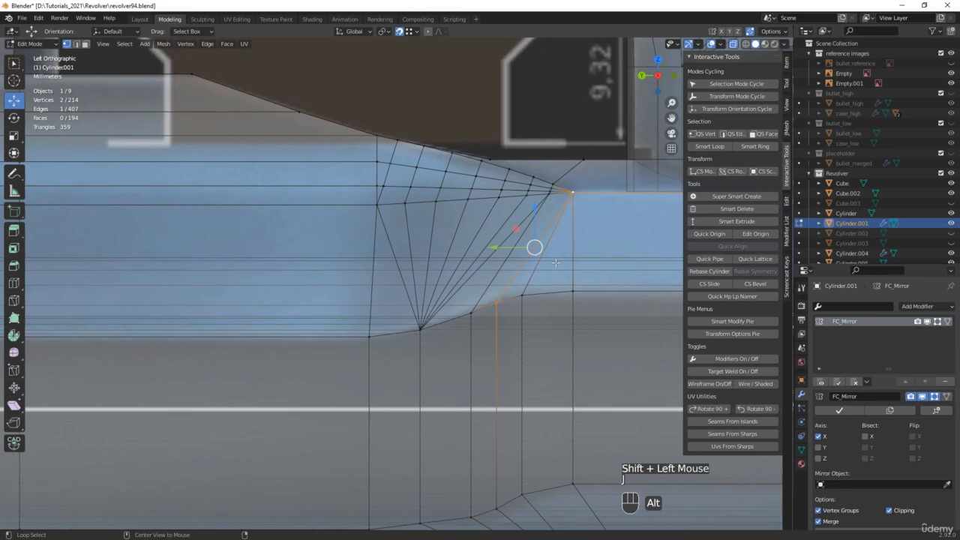
key(alt+z)
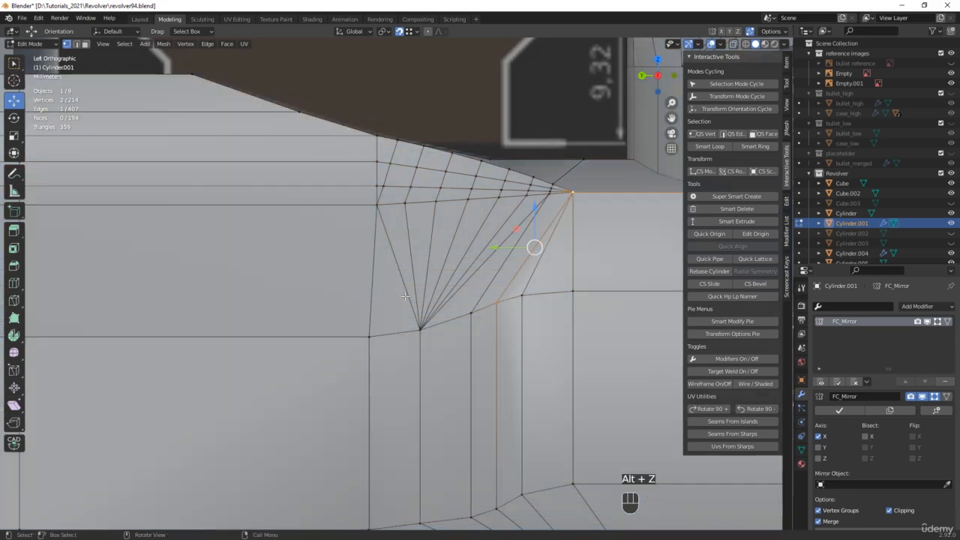
Weld two vertices beside the start of the curved transition onto their neighbours on the adjacent vertical edge loop
middle_drag(401, 210, 427, 222)
scroll(435, 259, up, 3)
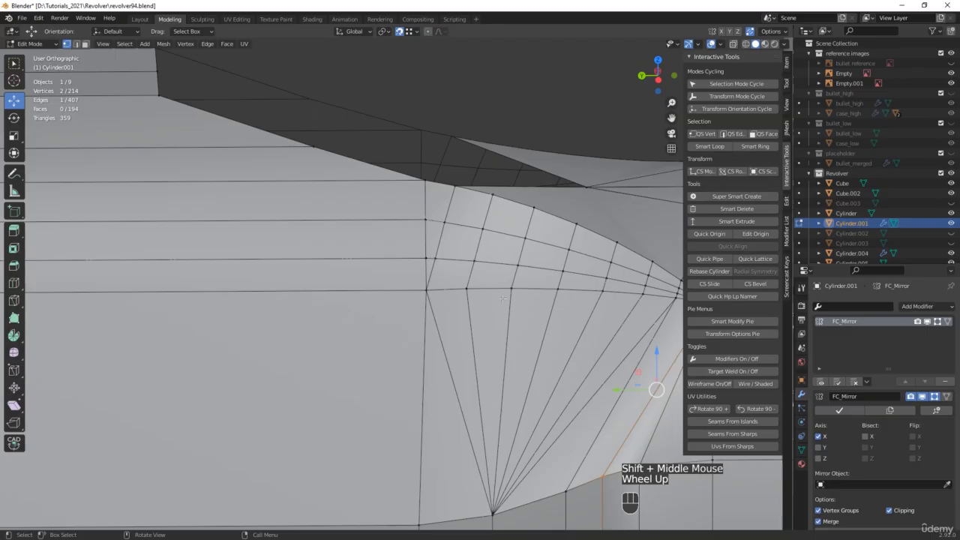
click(435, 260)
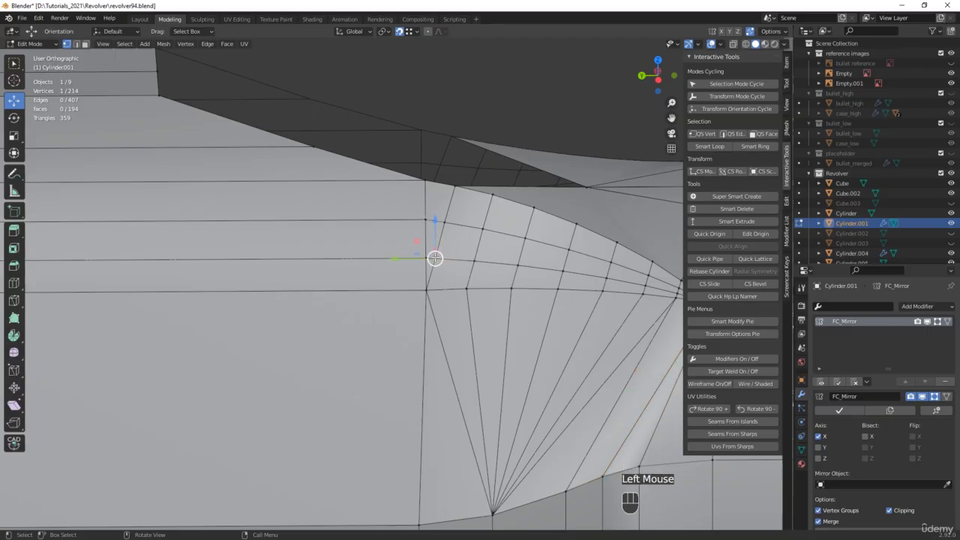
drag(435, 259, 425, 258)
click(445, 221)
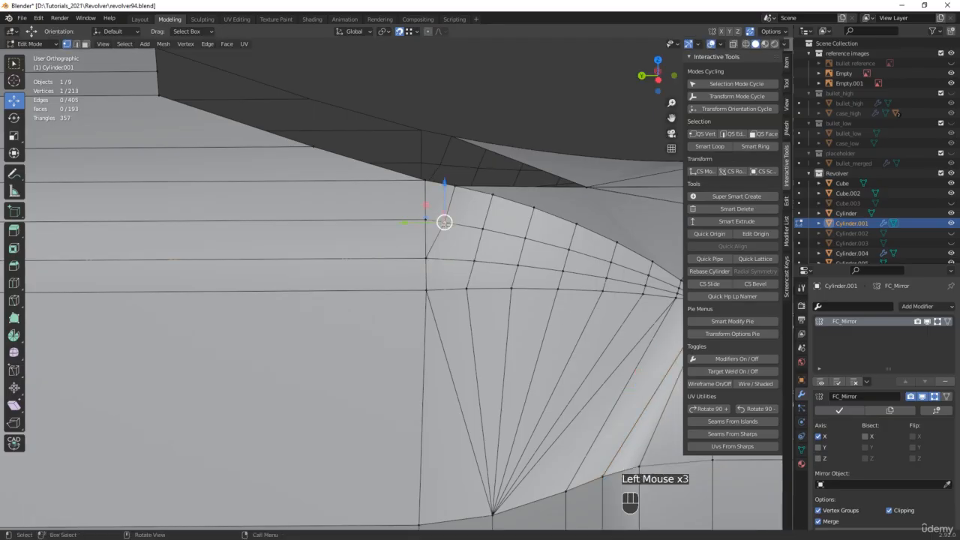
drag(444, 222, 426, 220)
Dissolve the diagonal edge running from the start of the curved grid down to the fan's lower point
middle_drag(425, 221, 435, 318)
key(2)
click(422, 296)
key(x)
click(426, 307)
scroll(427, 307, down, 2)
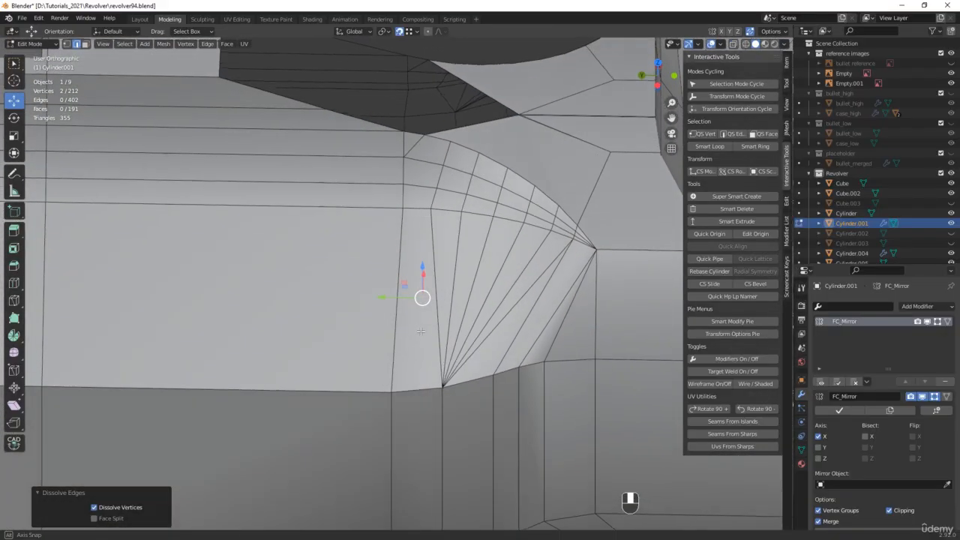
Set the local X coordinate of the vertex at the pointed end of the top slot to 0 mm
scroll(422, 330, up, 2)
scroll(422, 330, down, 3)
scroll(422, 331, down, 1)
scroll(525, 248, up, 6)
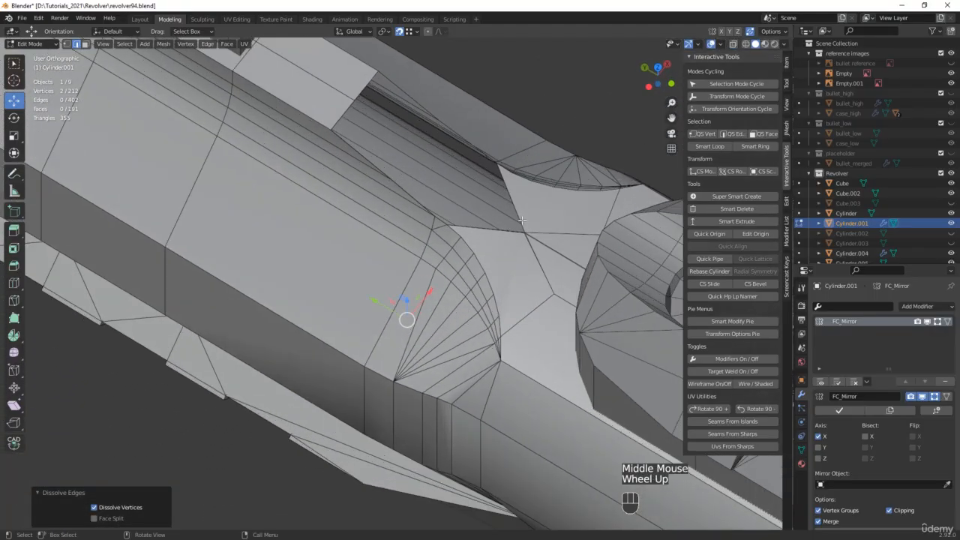
key(1)
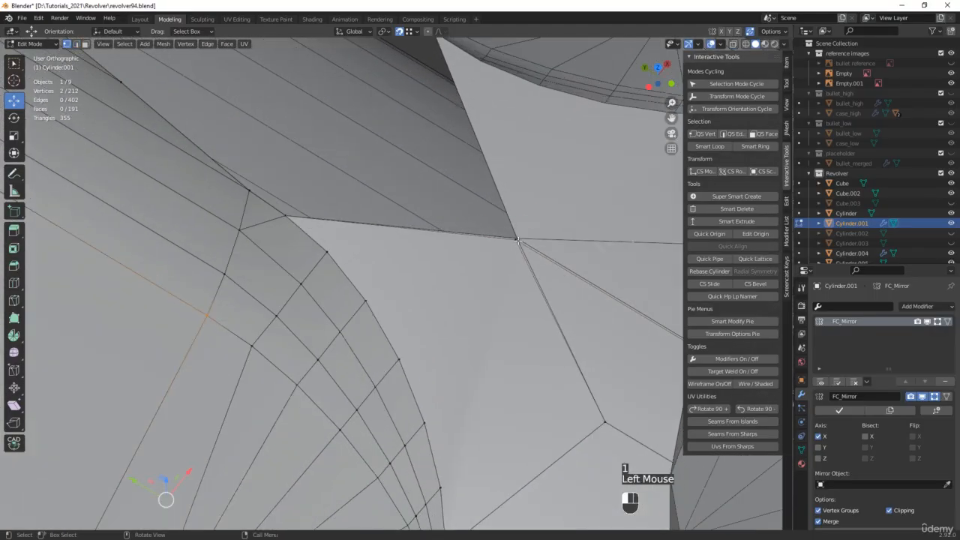
middle_drag(517, 240, 516, 240)
drag(516, 240, 514, 240)
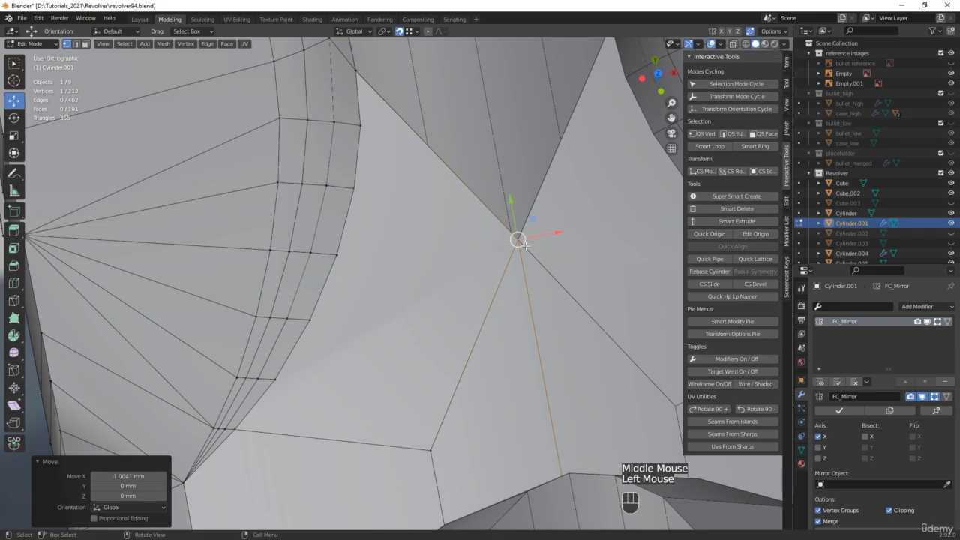
key(ctrl+z)
middle_drag(522, 258, 544, 278)
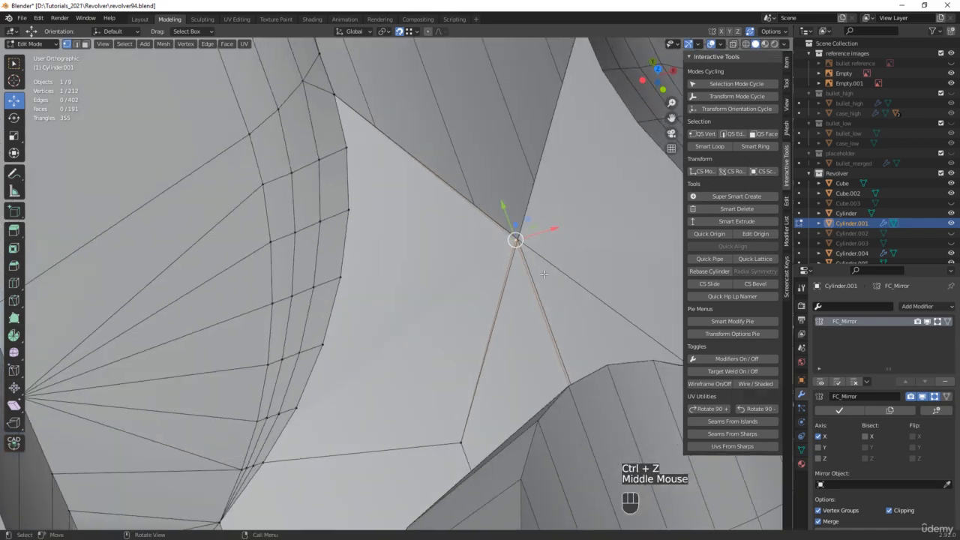
key(Tab)
key(Tab)
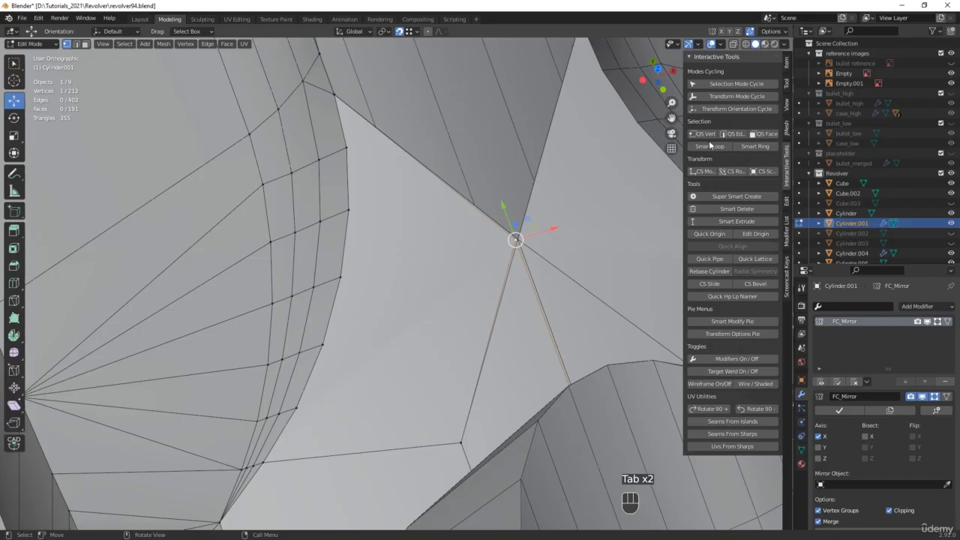
click(786, 63)
click(748, 82)
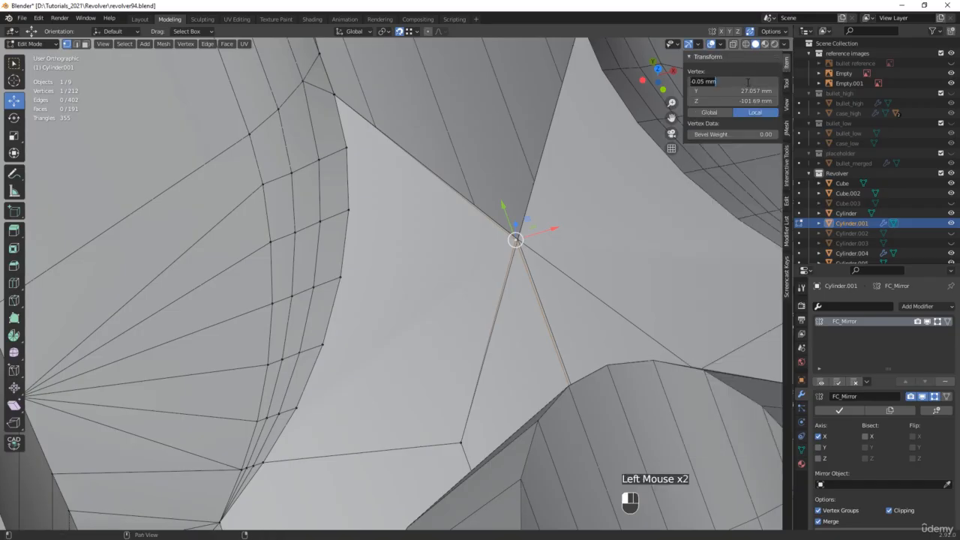
key(Return)
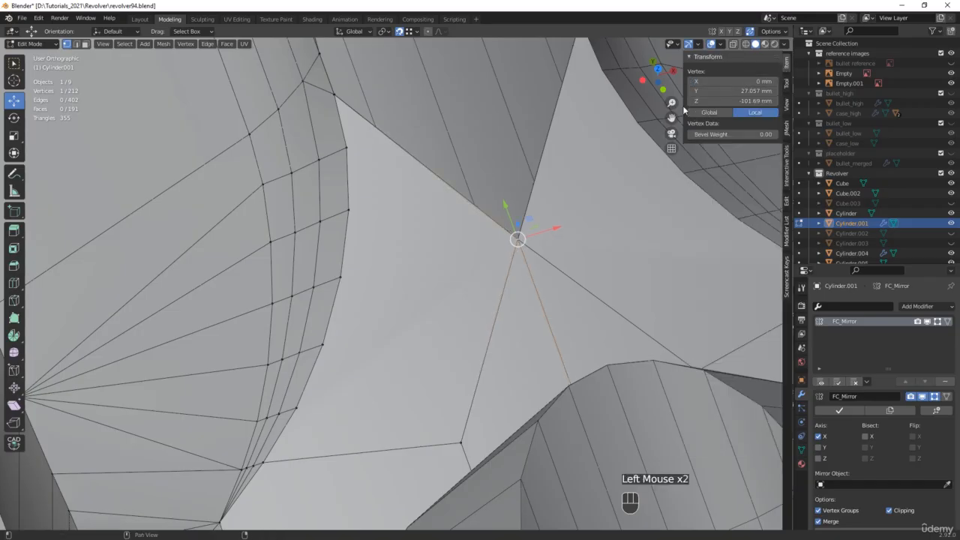
Weld the first vertex of the curved rim onto the neighbouring slot-edge vertex
middle_drag(506, 299, 501, 268)
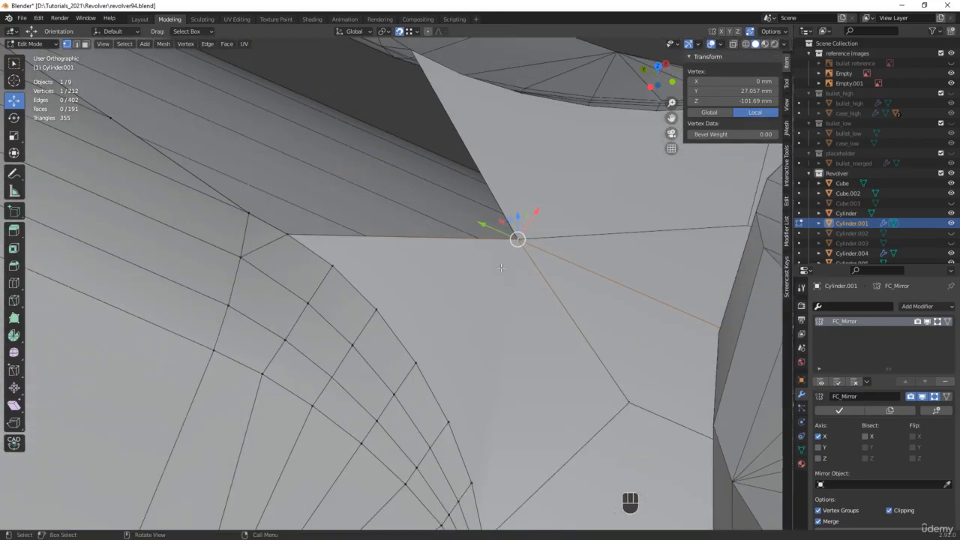
click(285, 235)
drag(286, 235, 249, 214)
scroll(300, 225, down, 2)
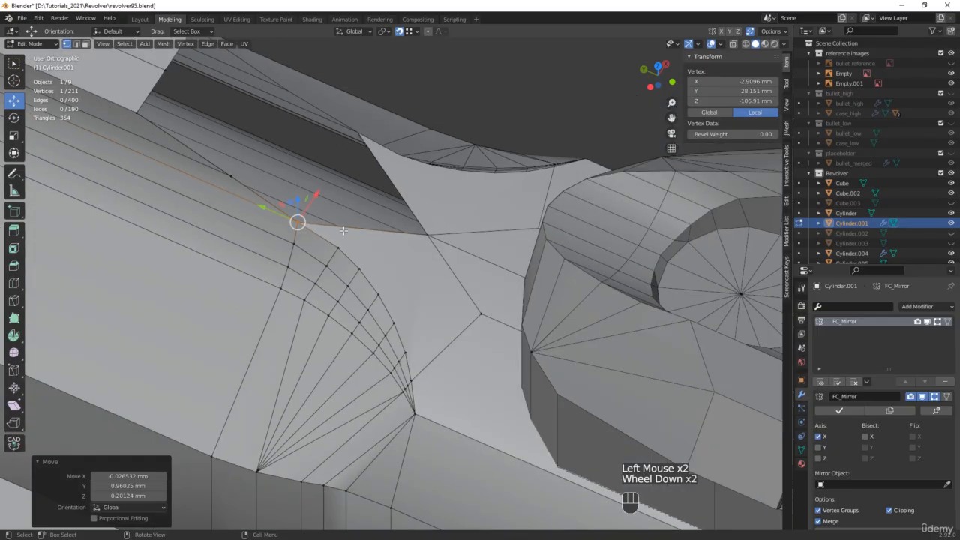
Isolate Cylinder.001 in local view
key(KP_Divide)
middle_drag(343, 230, 412, 296)
scroll(390, 270, up, 4)
scroll(412, 296, up, 2)
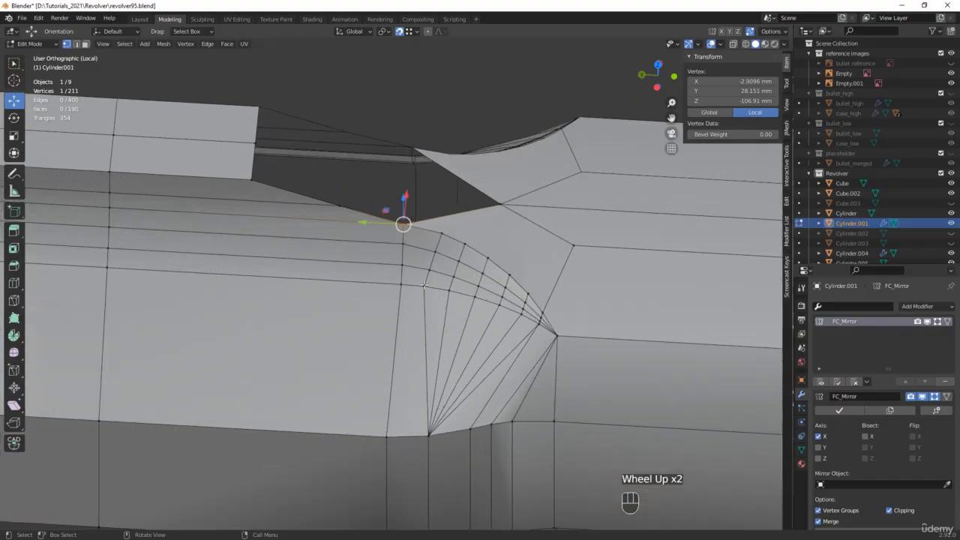
Weld the four vertices of the curved grid's first column onto the matching vertices of the adjacent vertical edge loop
click(424, 285)
drag(424, 286, 403, 246)
click(430, 270)
click(435, 252)
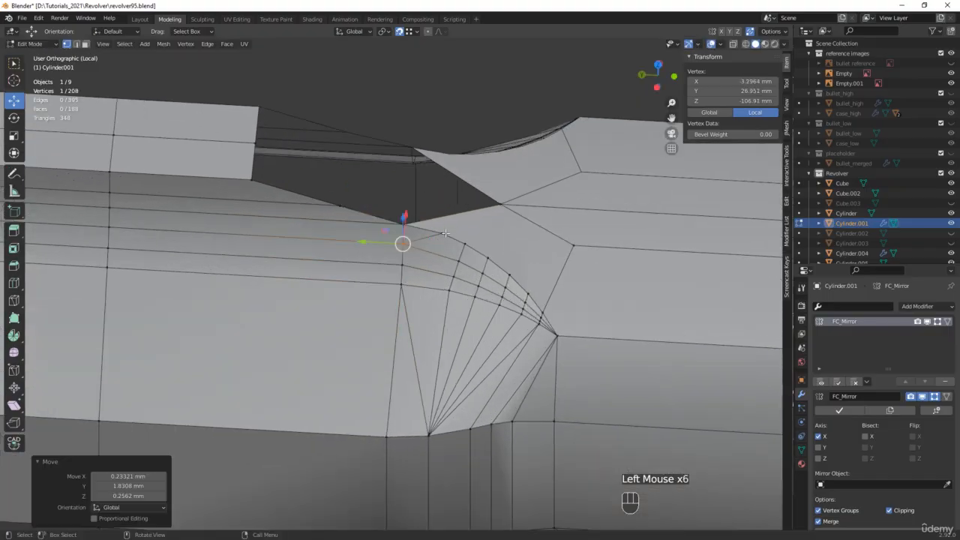
middle_drag(403, 245, 447, 235)
scroll(423, 221, up, 2)
click(448, 235)
drag(448, 234, 382, 223)
Align the slot's tip vertex with the neighbouring vertex by setting its local Z coordinate to -97.378 mm
scroll(382, 223, down, 3)
middle_drag(431, 230, 525, 226)
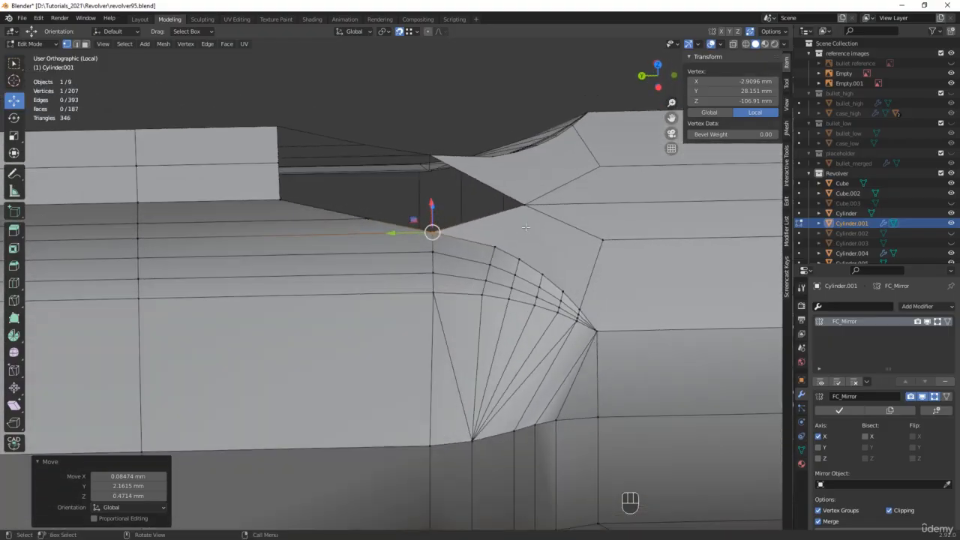
click(599, 240)
double_click(731, 101)
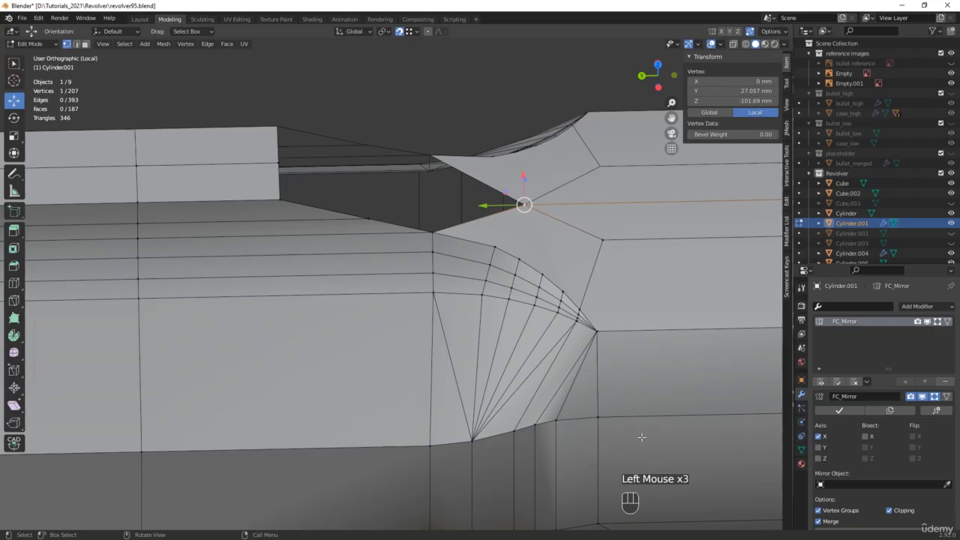
click(743, 104)
text(-97.378 mm)
key(Return)
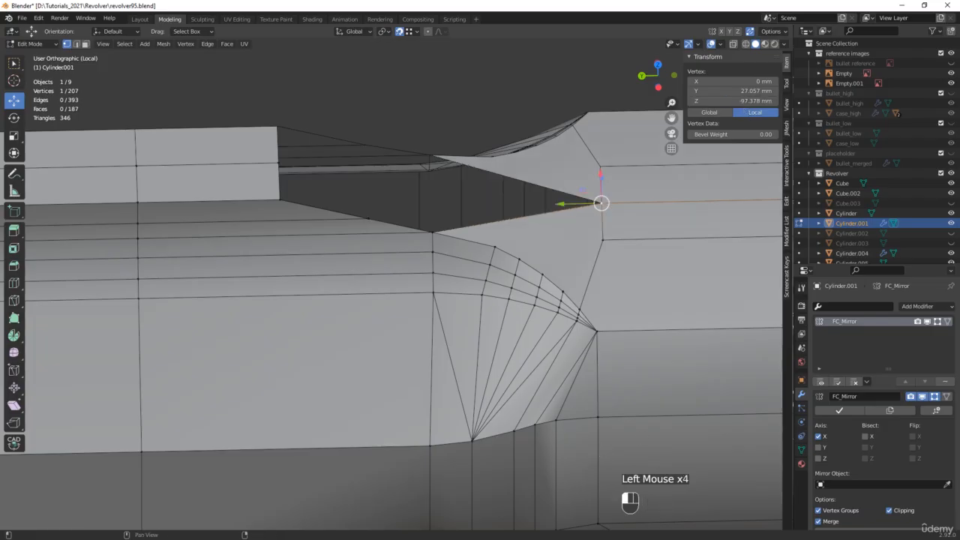
Connect the vertex beside the slot tip to the slot-edge vertex where the curved transition begins
middle_drag(622, 237, 534, 316)
click(544, 327)
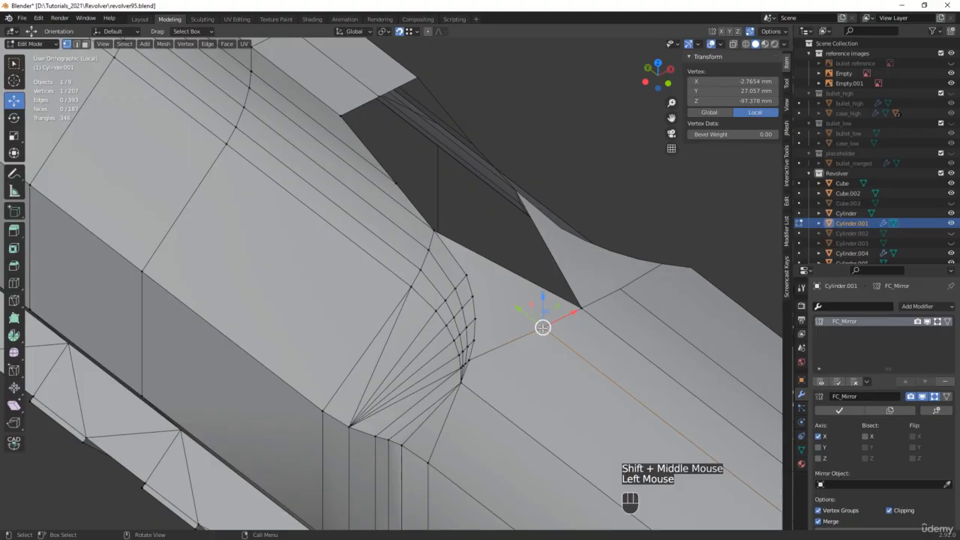
shift+click(433, 229)
key(j)
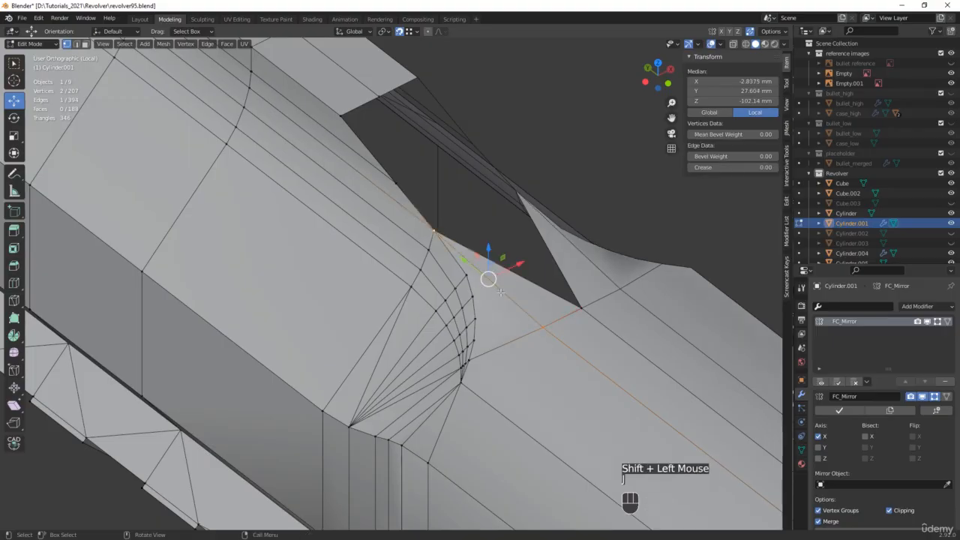
Delete the narrow triangular face between the new edge and the slot tip
middle_drag(500, 291, 518, 275)
key(3)
click(557, 296)
key(x)
click(557, 296)
Dissolve the outermost diagonal edge of the fan below the curved transition
shift+middle_drag(476, 414, 455, 352)
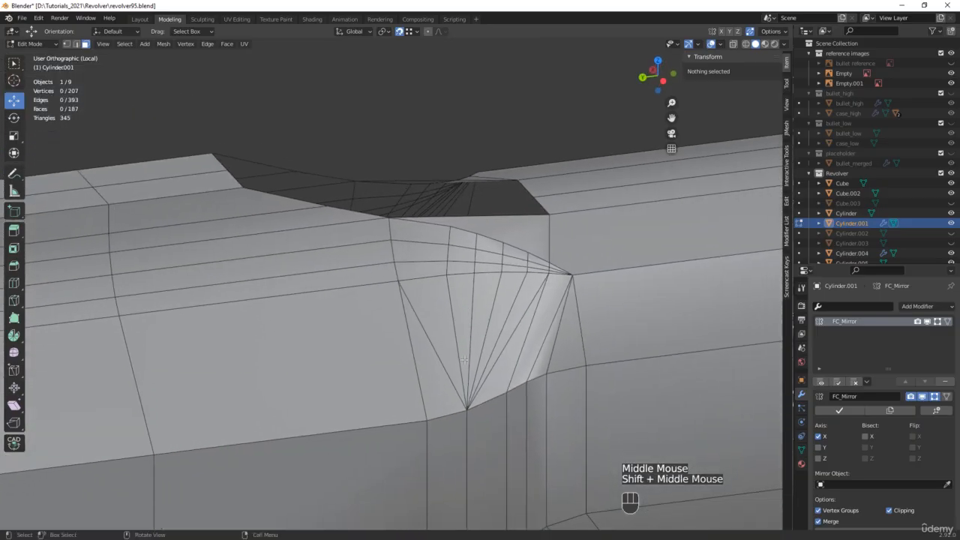
key(2)
click(430, 343)
key(x)
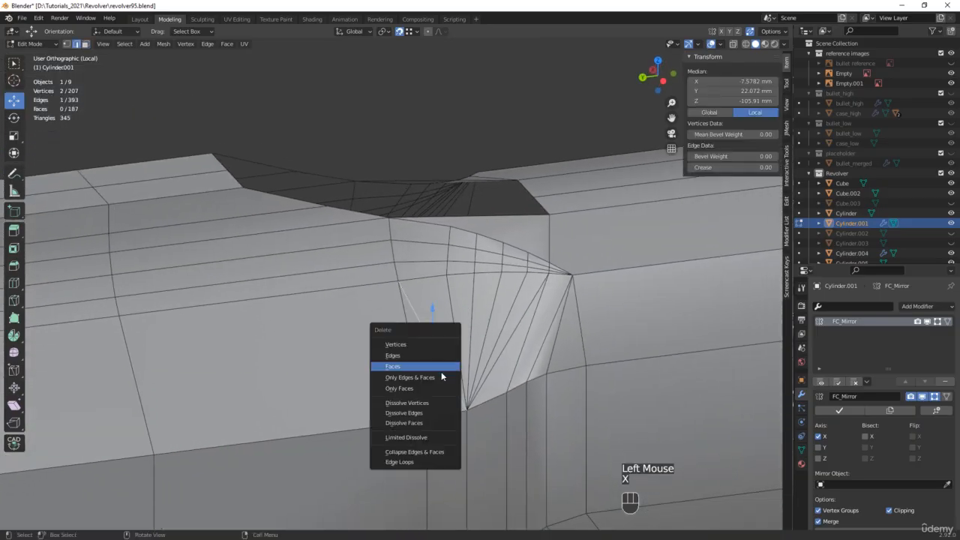
click(419, 412)
Connect four consecutive vertices along the curved rim to the corner vertex of the slot opening
middle_drag(428, 412, 457, 315)
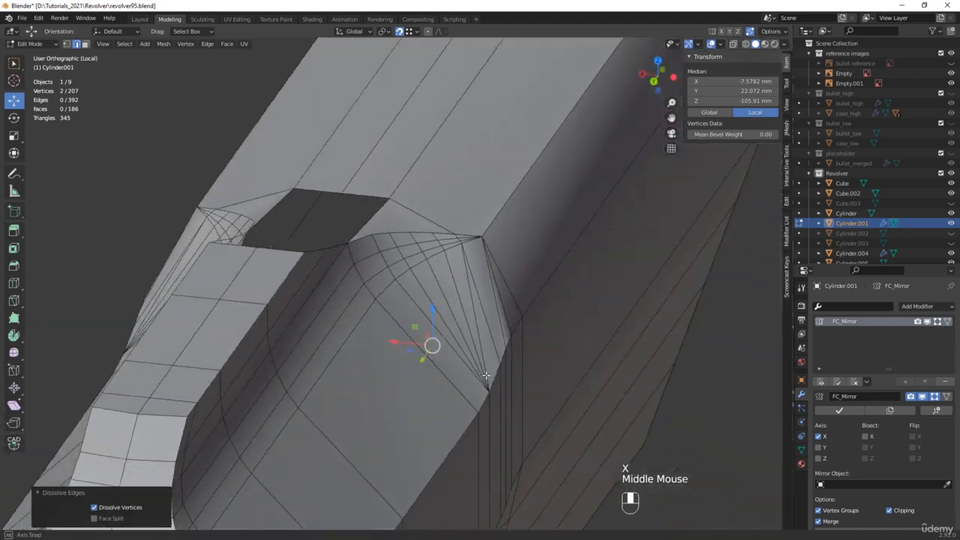
scroll(434, 226, up, 2)
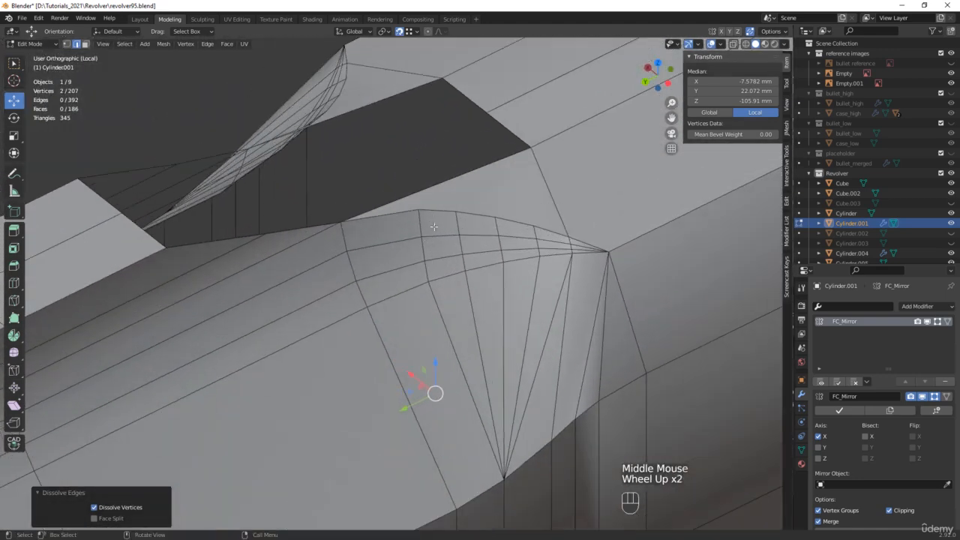
key(1)
click(418, 210)
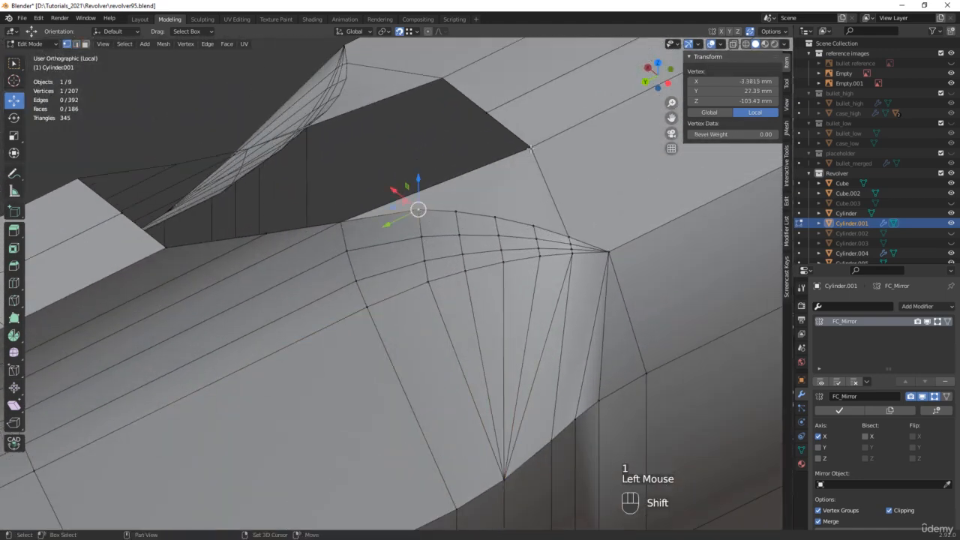
shift+click(531, 149)
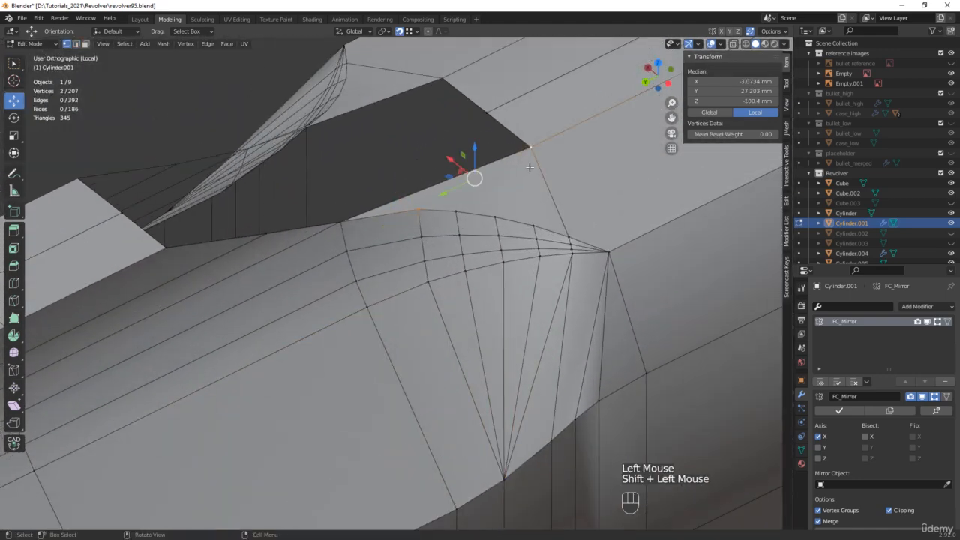
shift+click(457, 213)
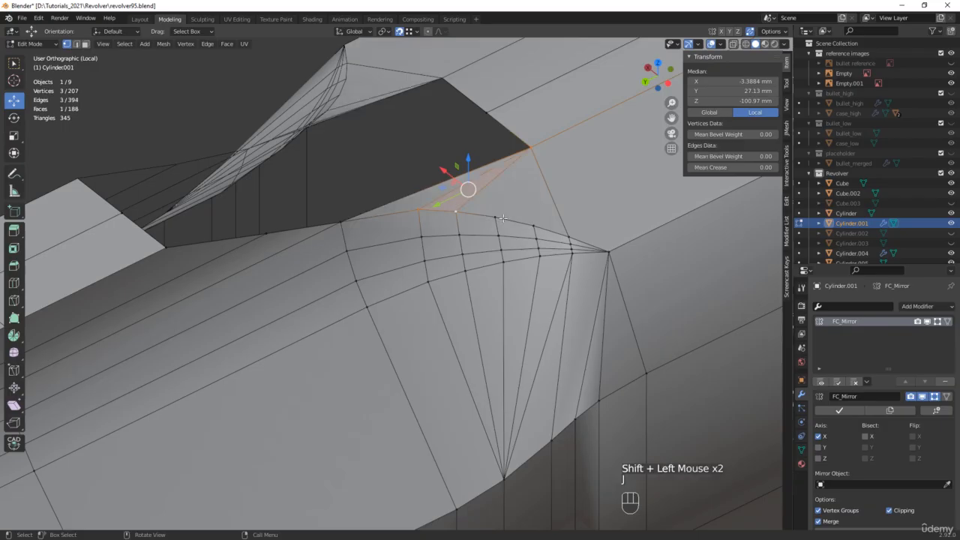
click(495, 217)
shift+click(528, 187)
key(j)
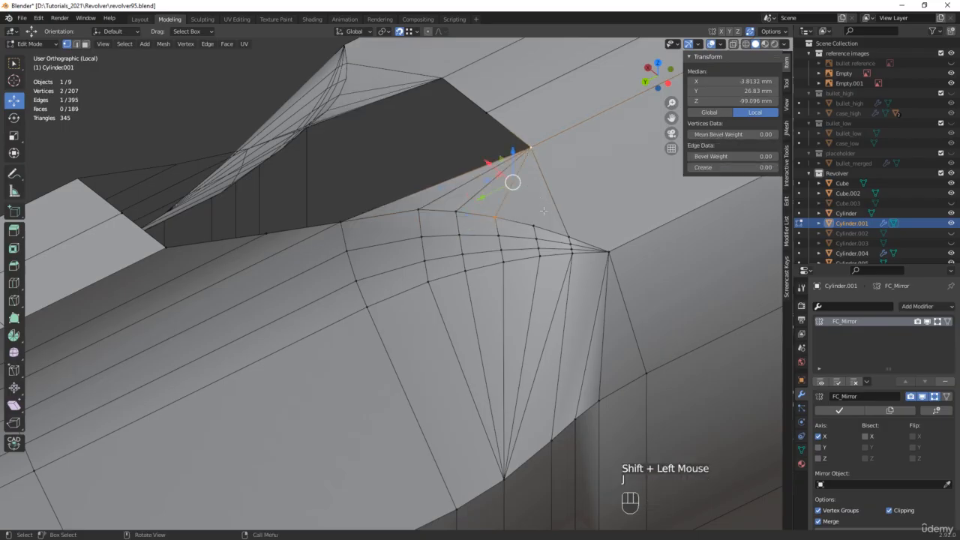
click(534, 227)
shift+click(531, 151)
key(j)
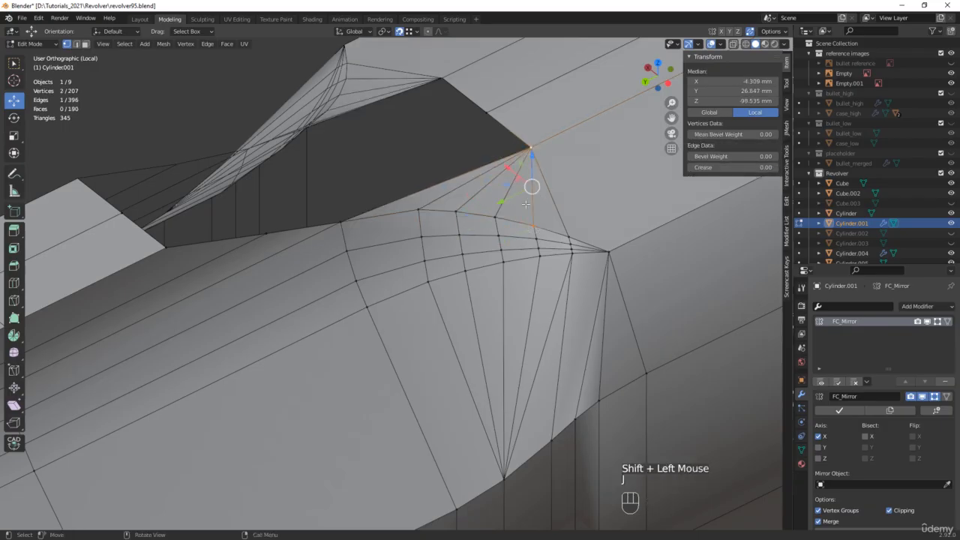
Turn off target weld mode
scroll(518, 204, down, 1)
middle_drag(676, 256, 650, 410)
click(786, 178)
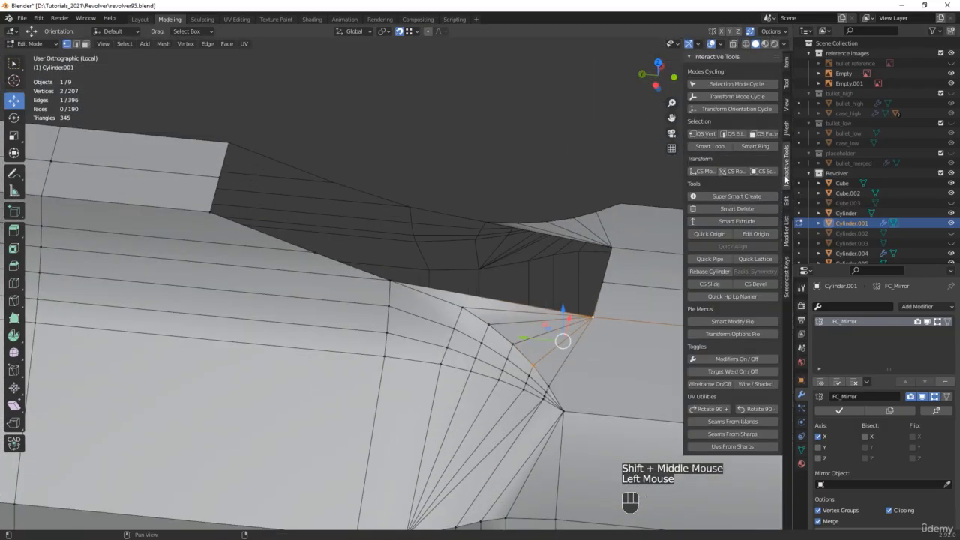
click(724, 372)
Extrude the three connected edges along one side of the top slot about 1.26 mm along X towards the centre line
middle_drag(525, 269, 504, 248)
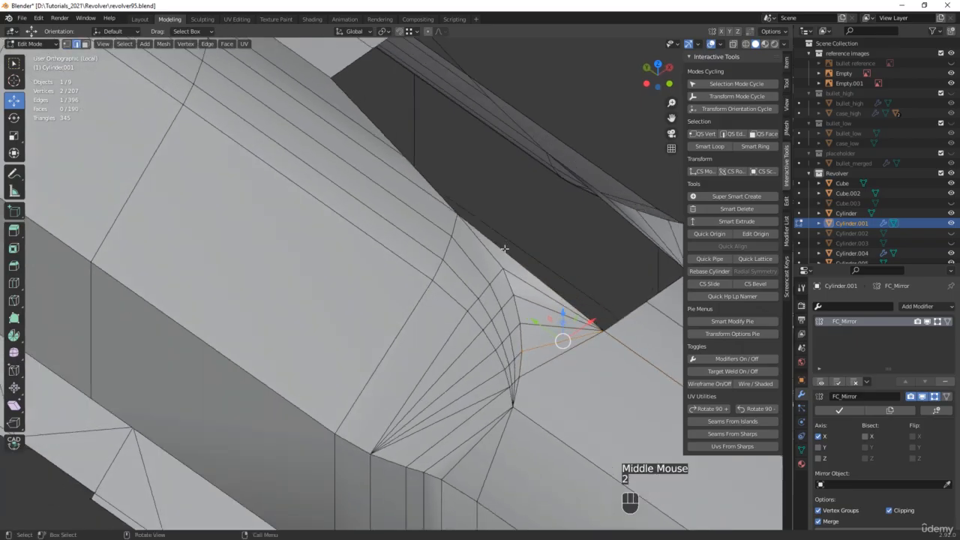
click(504, 248)
shift+click(427, 186)
shift+click(382, 134)
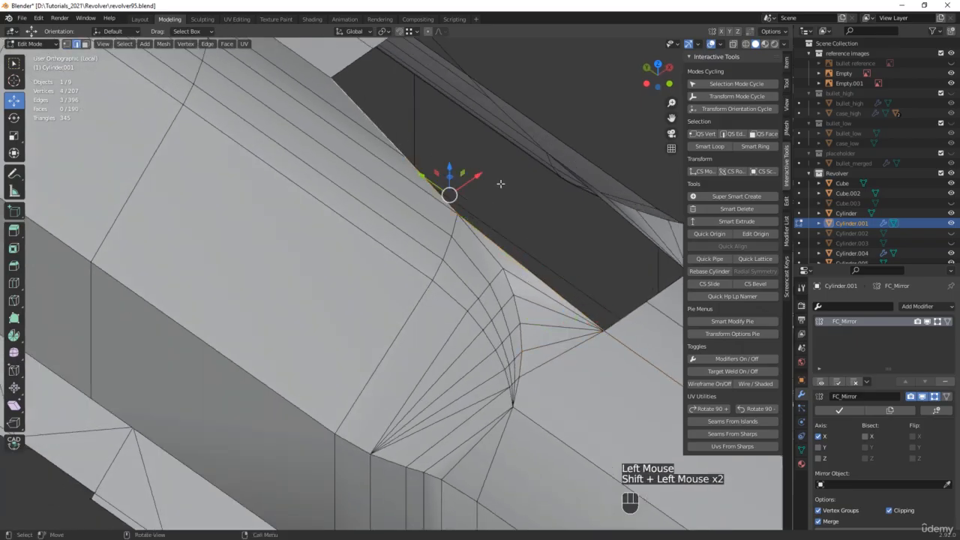
middle_drag(500, 184, 490, 264)
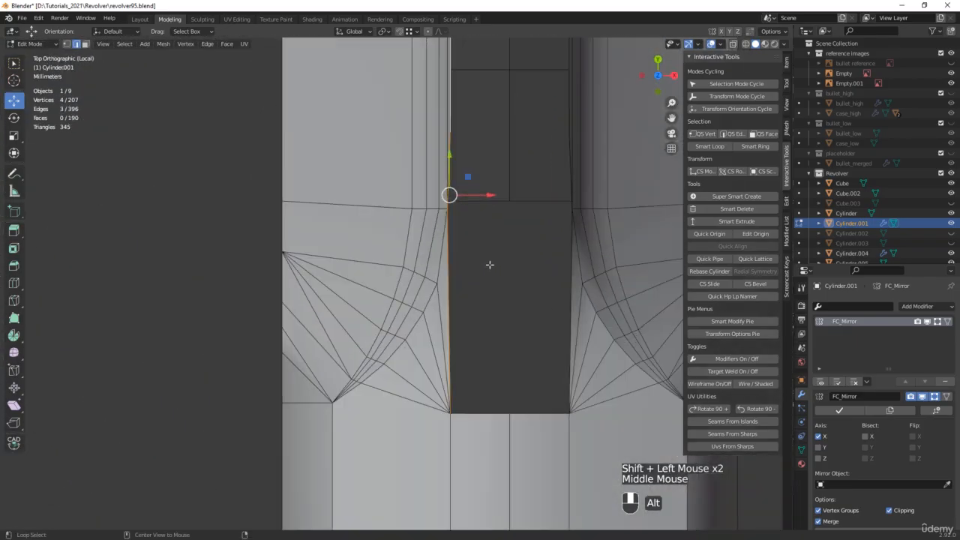
key(e)
right_click(512, 208)
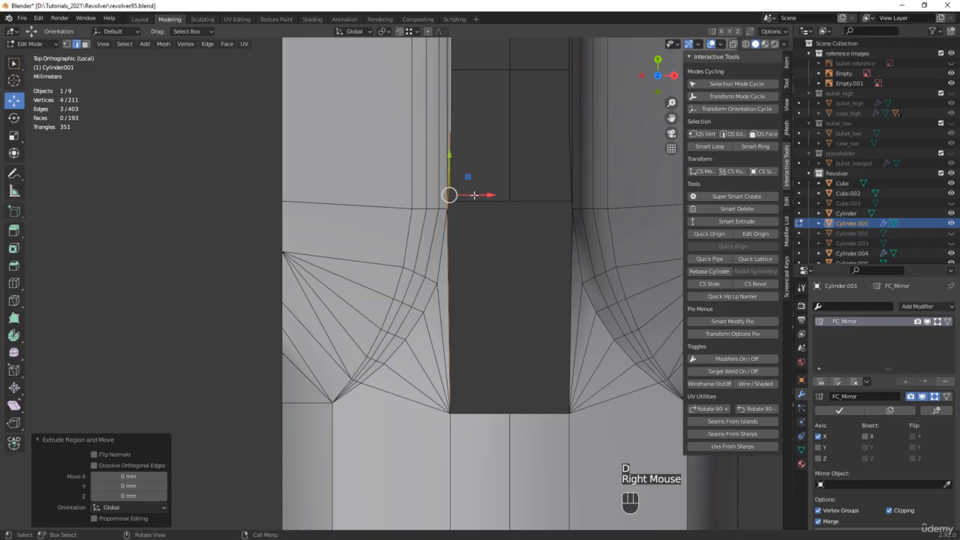
drag(473, 195, 504, 198)
shift+middle_drag(518, 238, 497, 316)
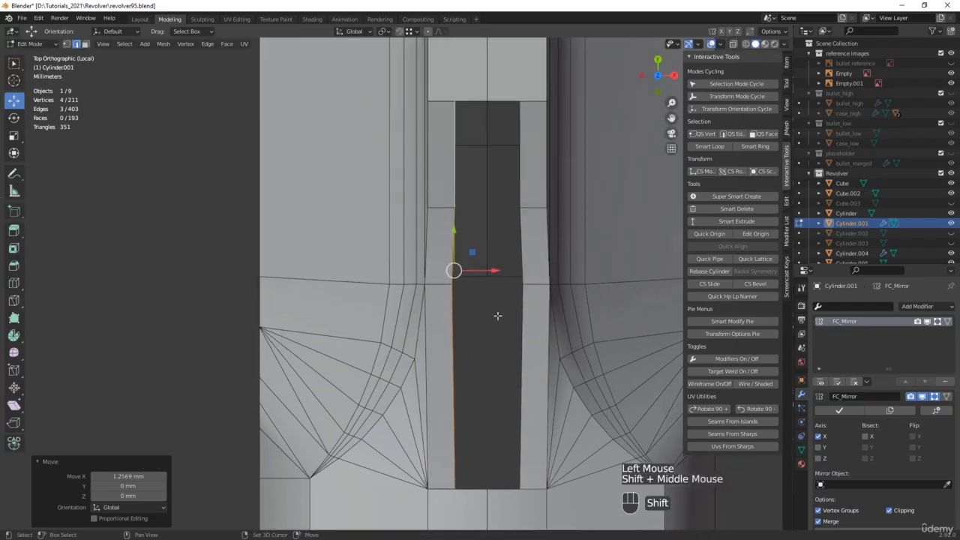
Flatten the extruded edges to zero scale along X and set their median X to 0 mm to close the slot
key(s)
key(x)
key(0)
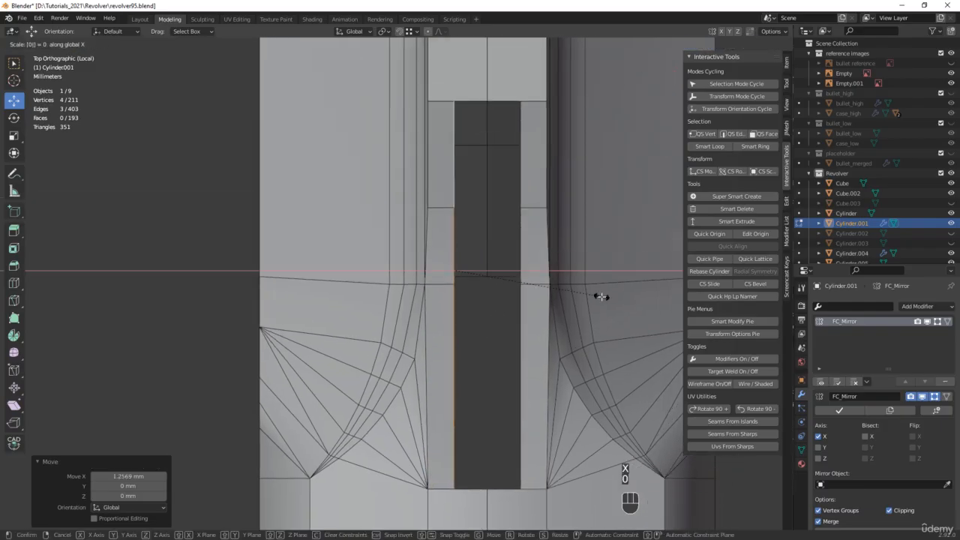
click(599, 296)
click(787, 64)
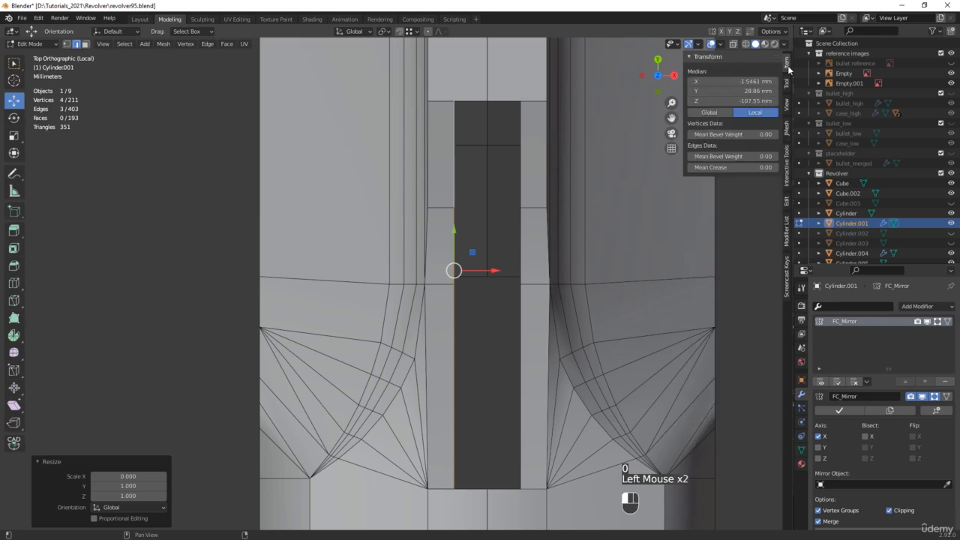
key(Return)
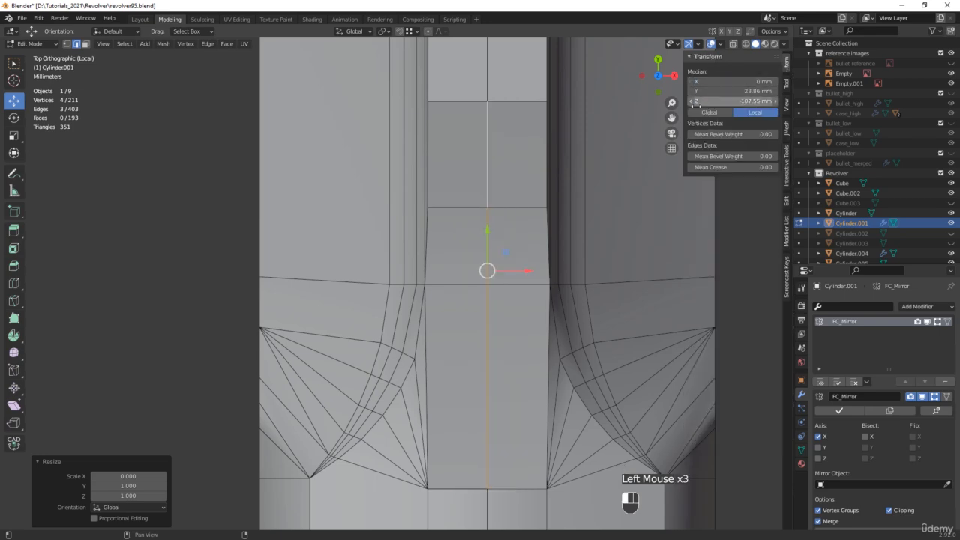
Deselect the centre edges and save an incremental copy of the file as revolver96.blend
middle_drag(290, 323, 443, 233)
scroll(450, 234, down, 3)
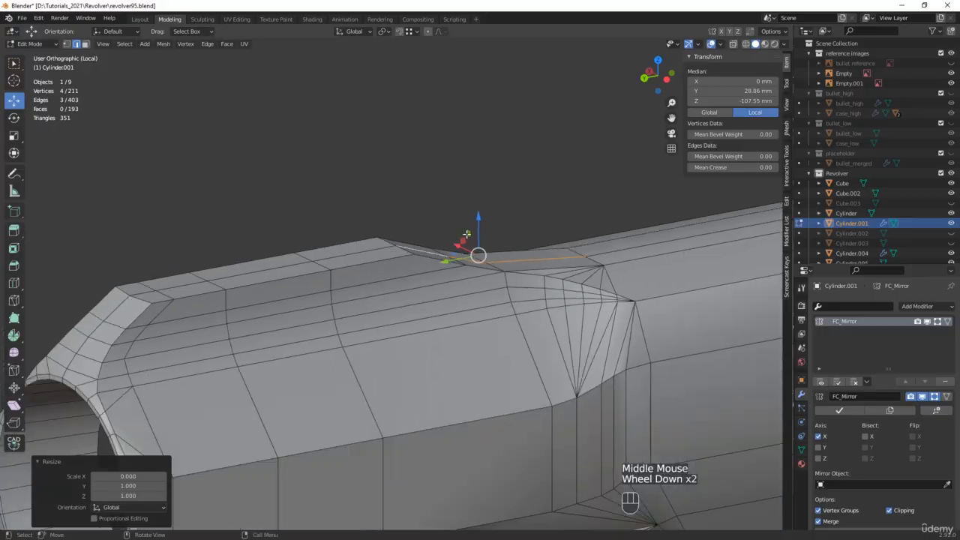
scroll(475, 234, up, 1)
click(526, 177)
key(ctrl+alt+s)
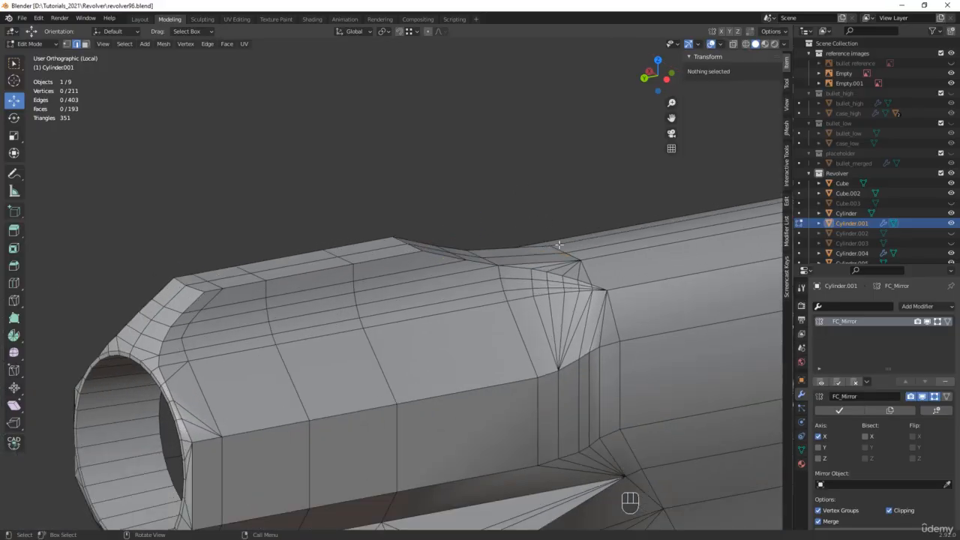
Connect the former slot's corner vertex to the outer corner vertex of the curved transition with an edge
key(1)
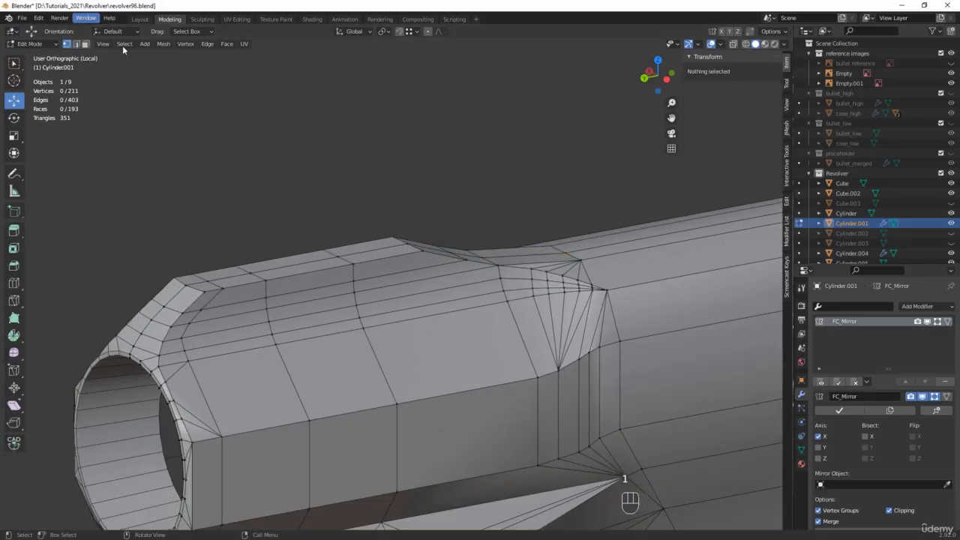
click(605, 290)
shift+click(596, 274)
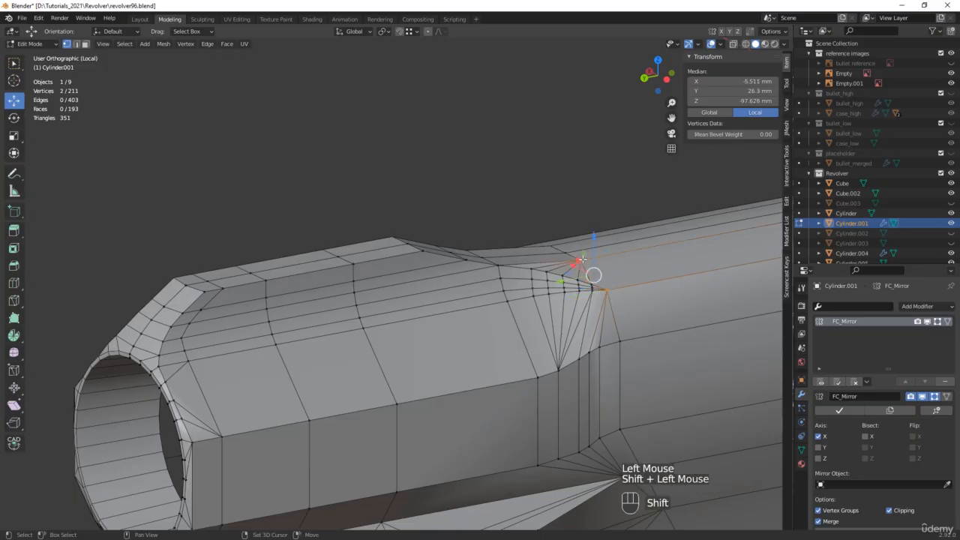
middle_drag(596, 274, 587, 284)
key(j)
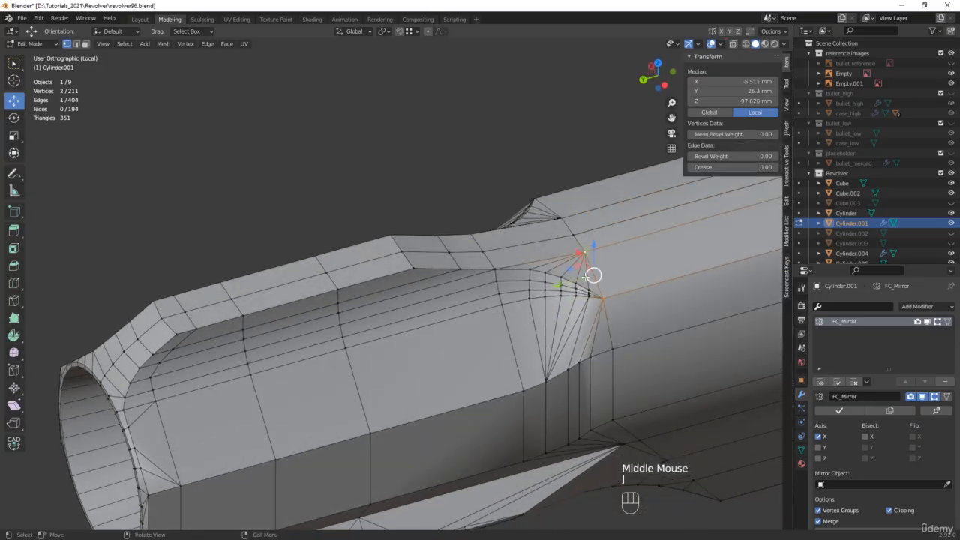
Merge all vertices of the part by distance and save an incremental copy as revolver97.blend
key(a)
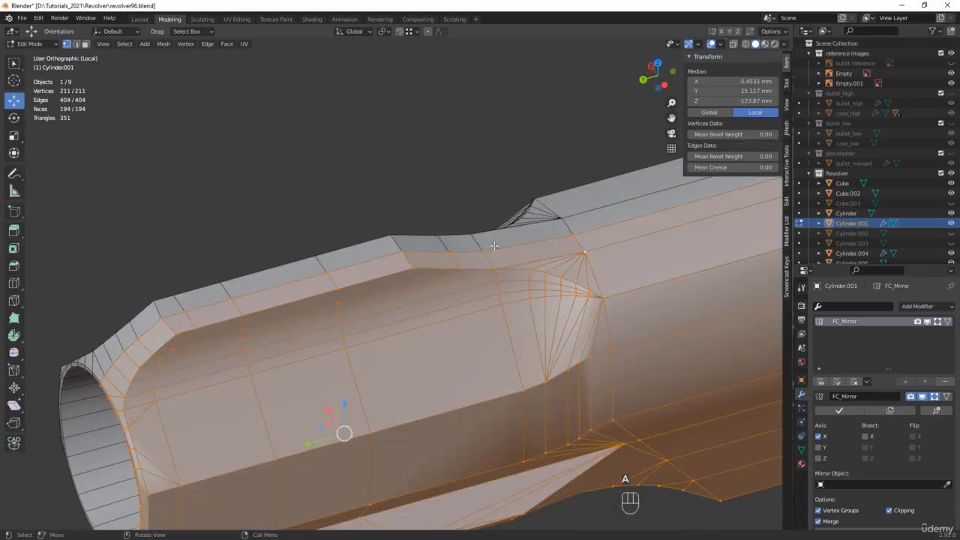
key(m)
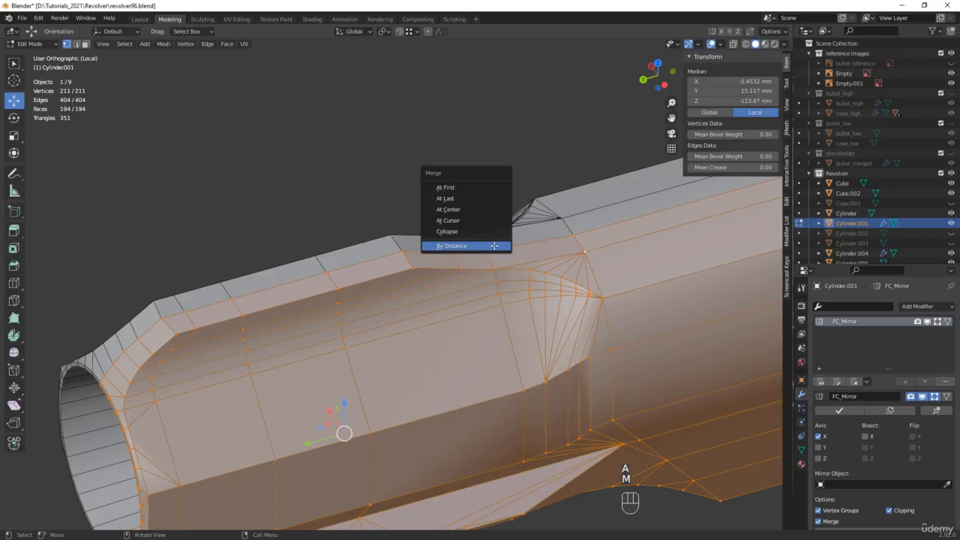
click(494, 246)
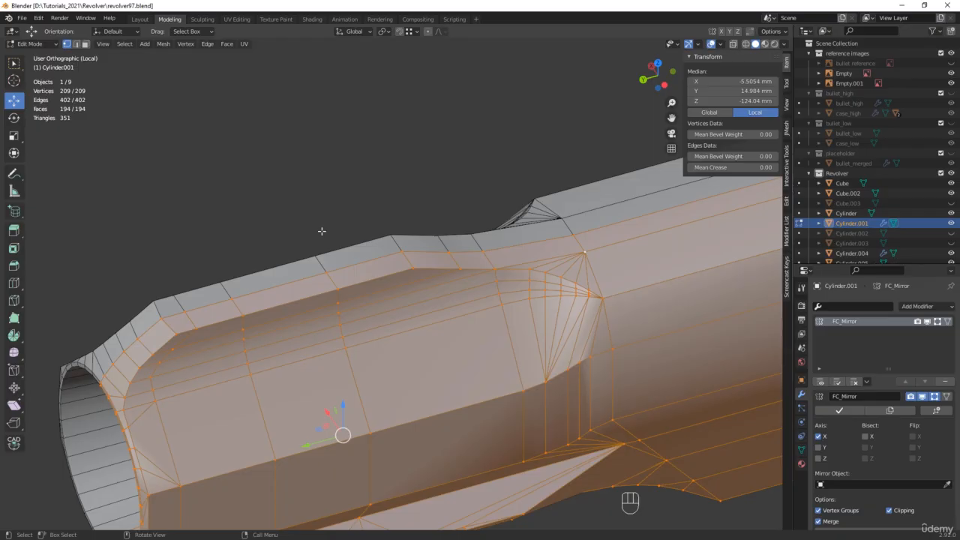
Leave local view and open the front sight block Cube for mesh editing in a see-through left side view
key(KP_Divide)
scroll(322, 229, down, 4)
middle_drag(322, 229, 322, 180)
scroll(262, 120, up, 4)
key(Tab)
click(264, 119)
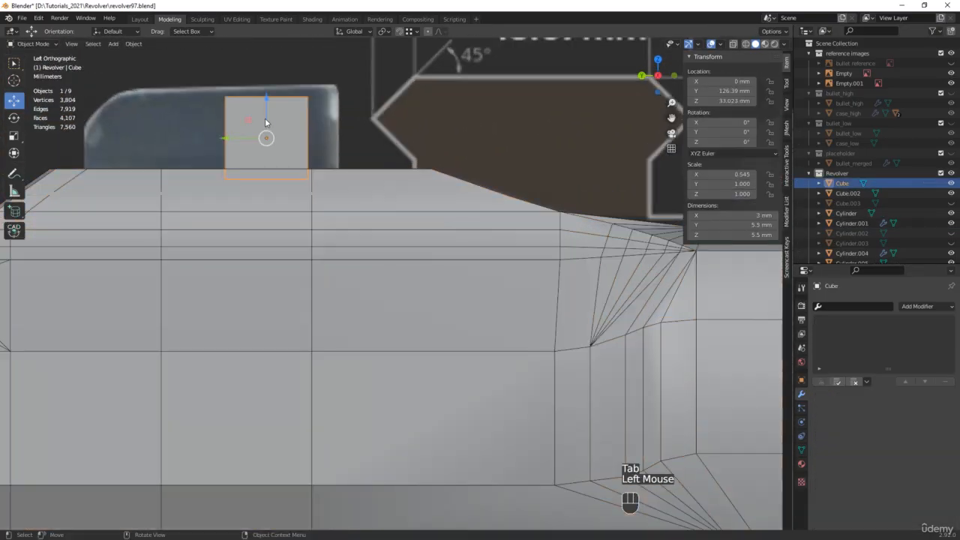
shift+middle_drag(264, 118, 375, 169)
key(alt+z)
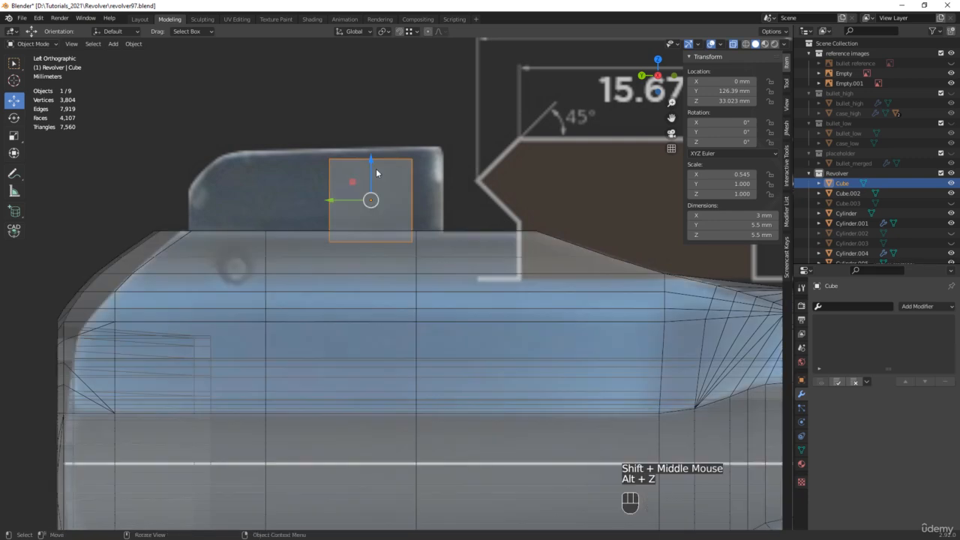
scroll(376, 169, up, 1)
key(Tab)
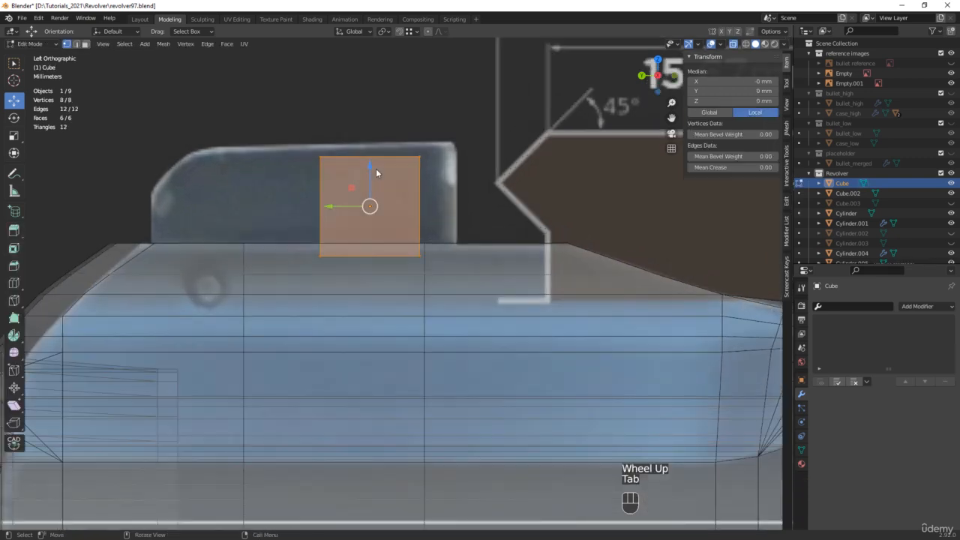
Move both end faces of the block outward along Y to match the sight's length in the reference, the front one about 9.35 mm
drag(401, 284, 442, 157)
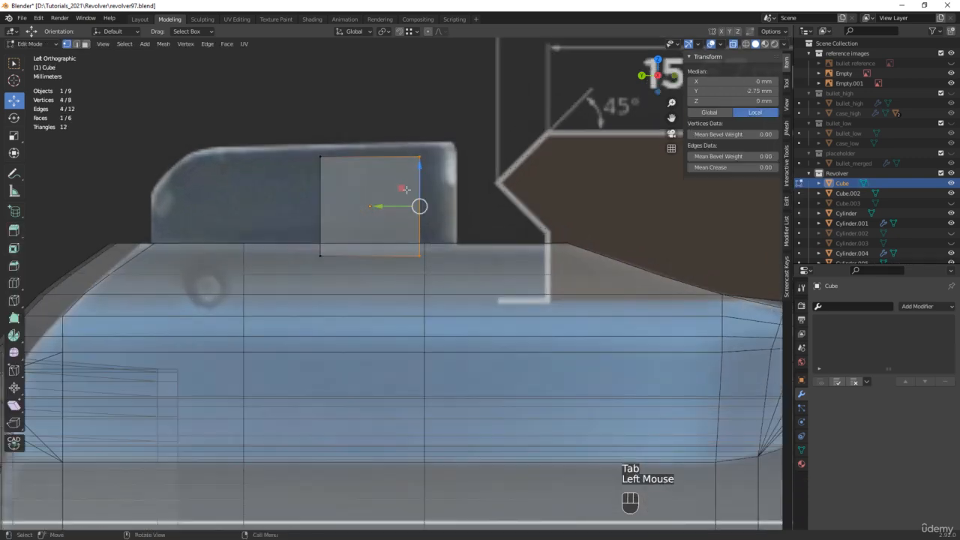
drag(380, 205, 418, 202)
drag(297, 284, 342, 127)
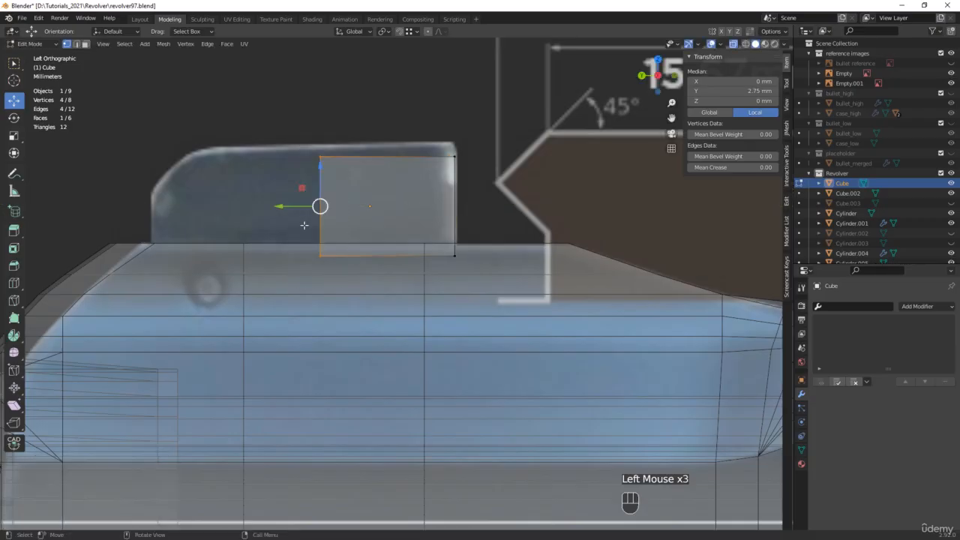
drag(292, 208, 119, 203)
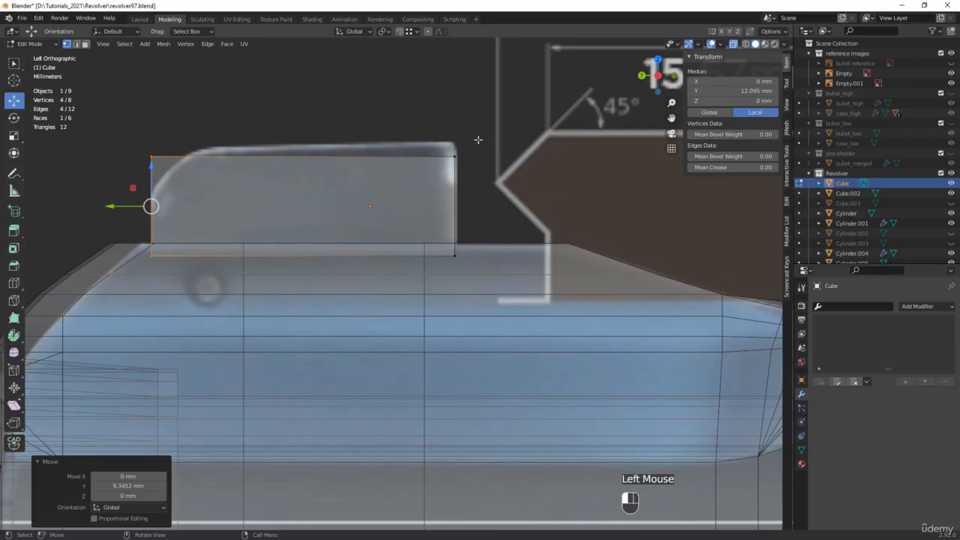
Raise the block's rear top edge to the reference outline and its front top edge about 0.46 mm, forming the sloped top
drag(478, 139, 433, 168)
scroll(450, 135, up, 2)
drag(443, 127, 443, 120)
shift+middle_drag(115, 184, 192, 212)
click(227, 190)
click(228, 158)
drag(228, 155, 234, 144)
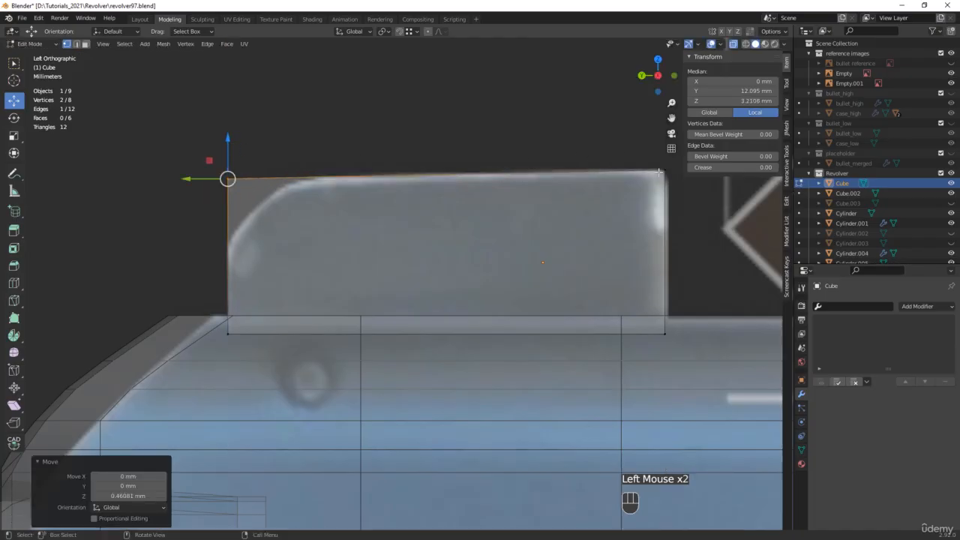
Bevel the block's front top edge with a width of 3.45 mm and 6 segments to follow the reference curve
middle_drag(191, 177, 322, 180)
click(324, 190)
key(ctrl+b)
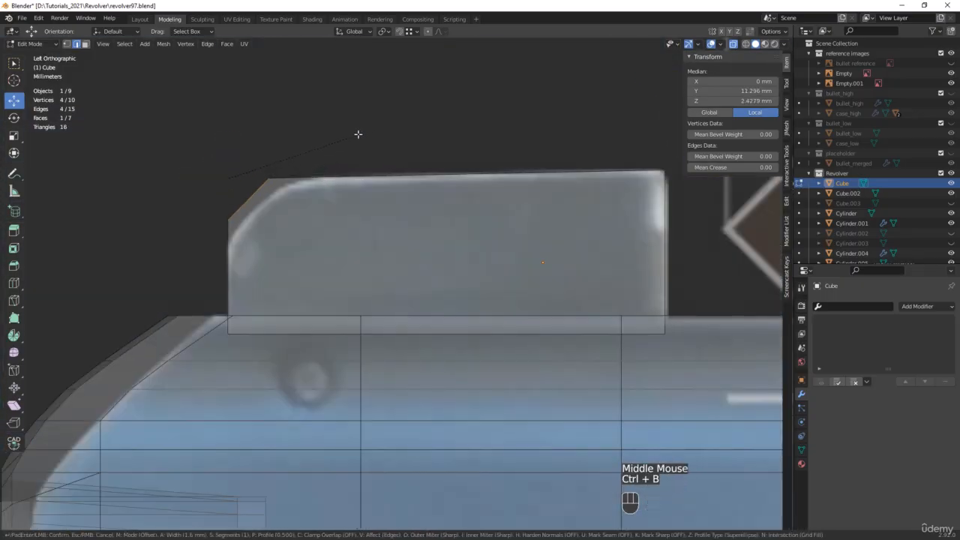
scroll(379, 128, up, 3)
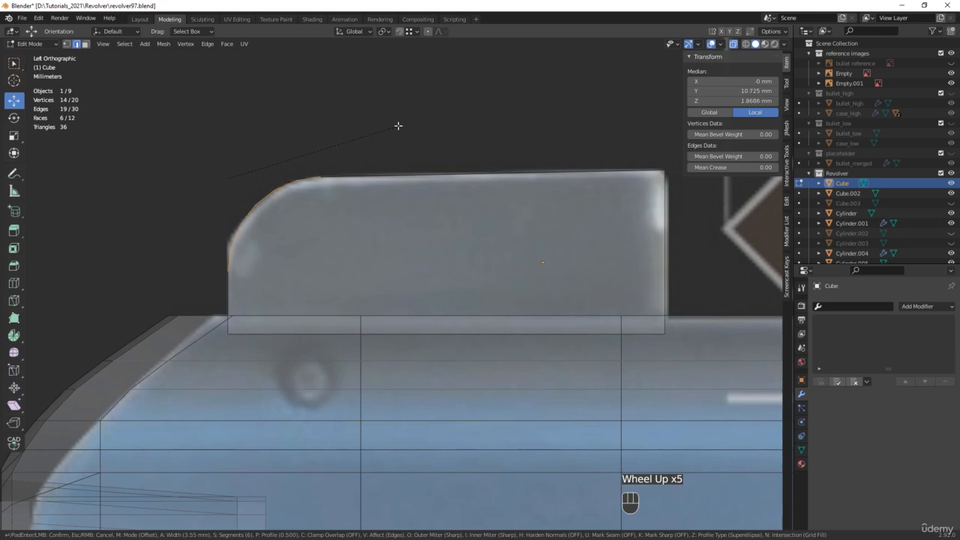
click(397, 125)
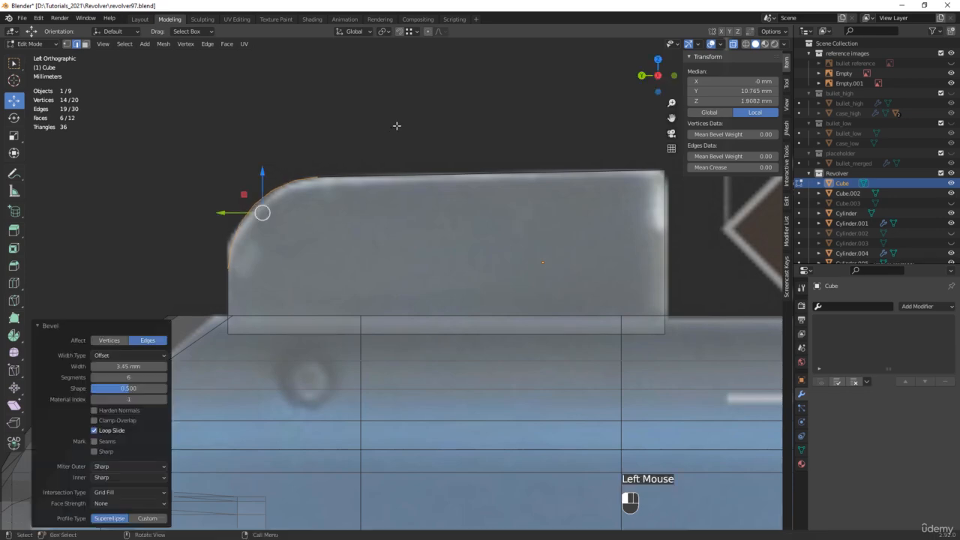
Bevel the block's rear top edge with a width of 0.46 mm and 3 segments
middle_drag(397, 125, 354, 194)
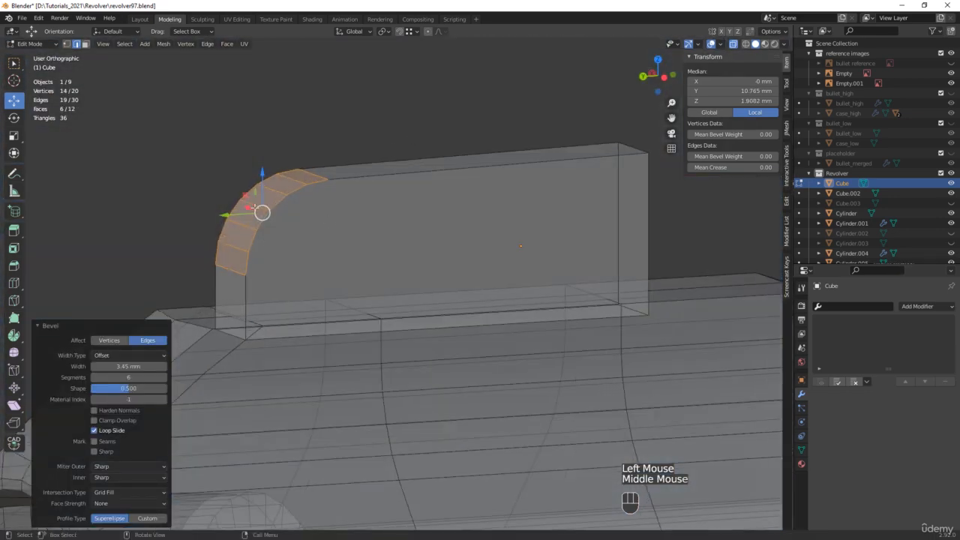
scroll(439, 167, down, 2)
middle_drag(439, 166, 533, 167)
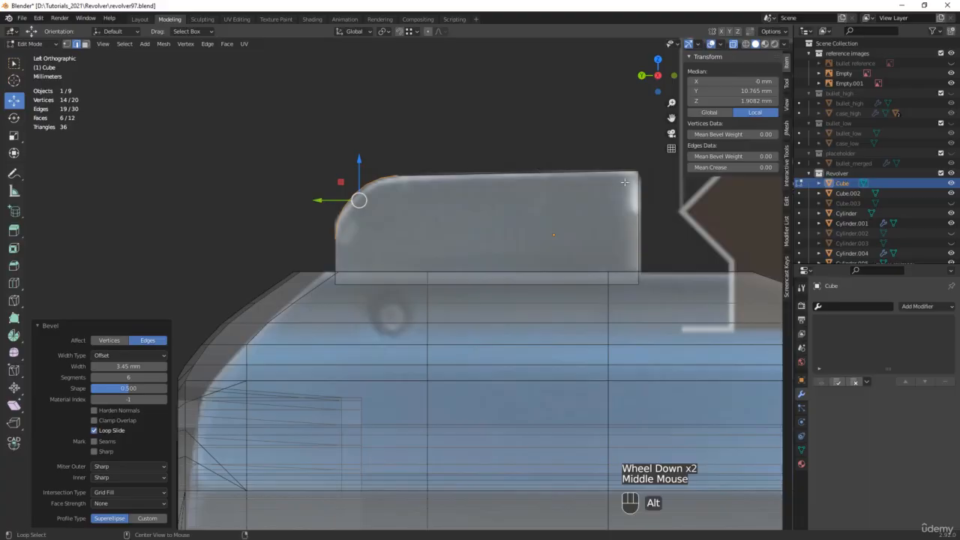
scroll(537, 200, up, 4)
shift+middle_drag(610, 188, 475, 243)
scroll(560, 217, down, 3)
scroll(406, 290, up, 2)
click(382, 265)
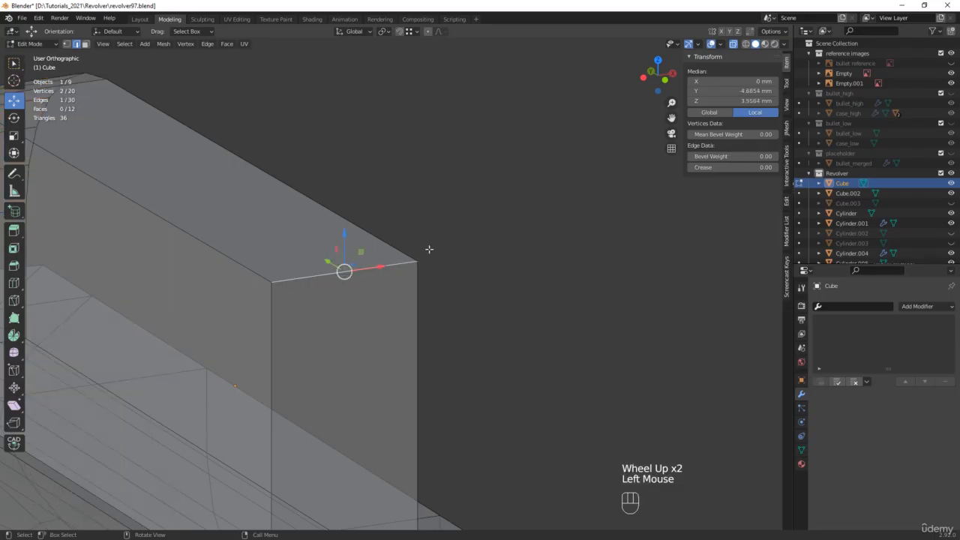
key(ctrl+b)
scroll(427, 175, down, 2)
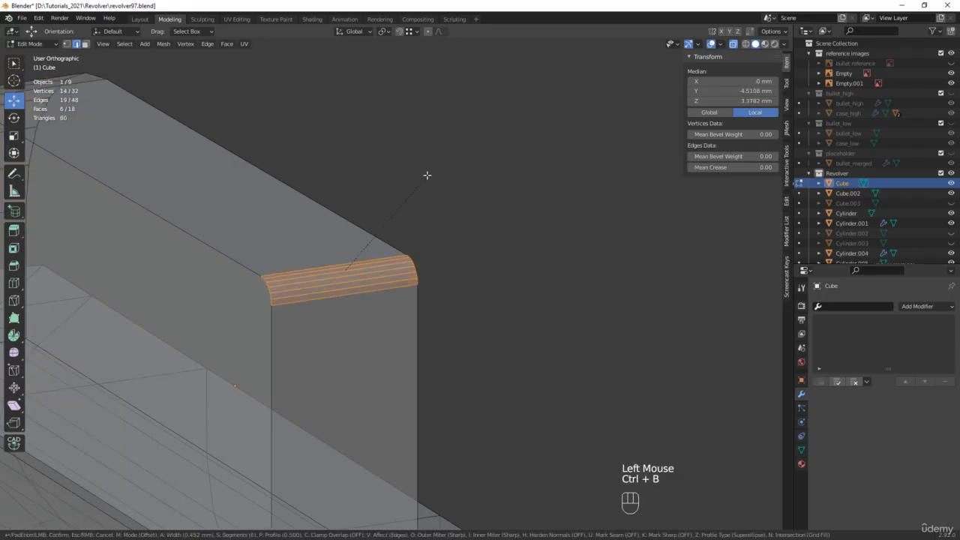
click(426, 175)
scroll(410, 173, down, 2)
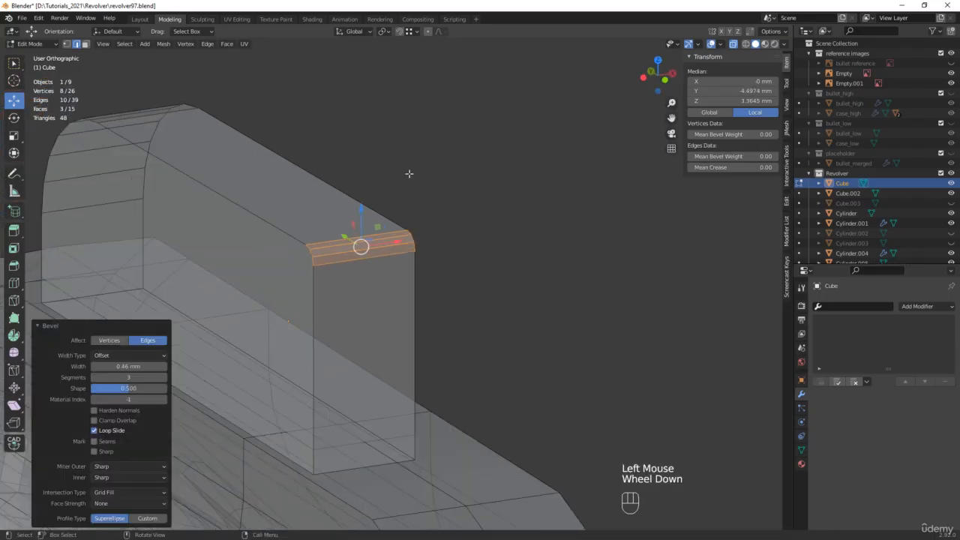
Return to Object Mode with solid display and set the sight block's X dimension to 2.7 mm
middle_drag(409, 174, 488, 150)
shift+middle_drag(321, 239, 542, 228)
scroll(488, 172, down, 2)
key(Tab)
key(alt+z)
double_click(731, 215)
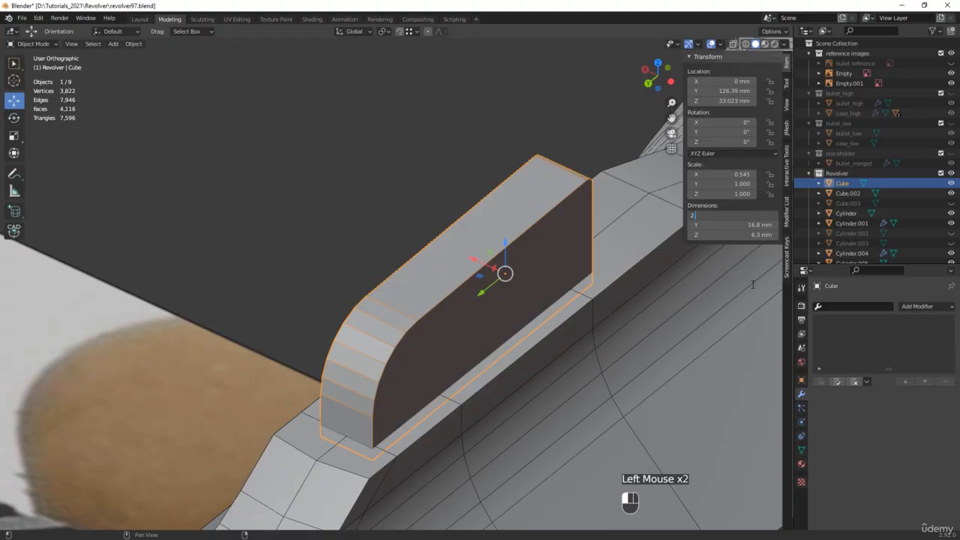
key(Return)
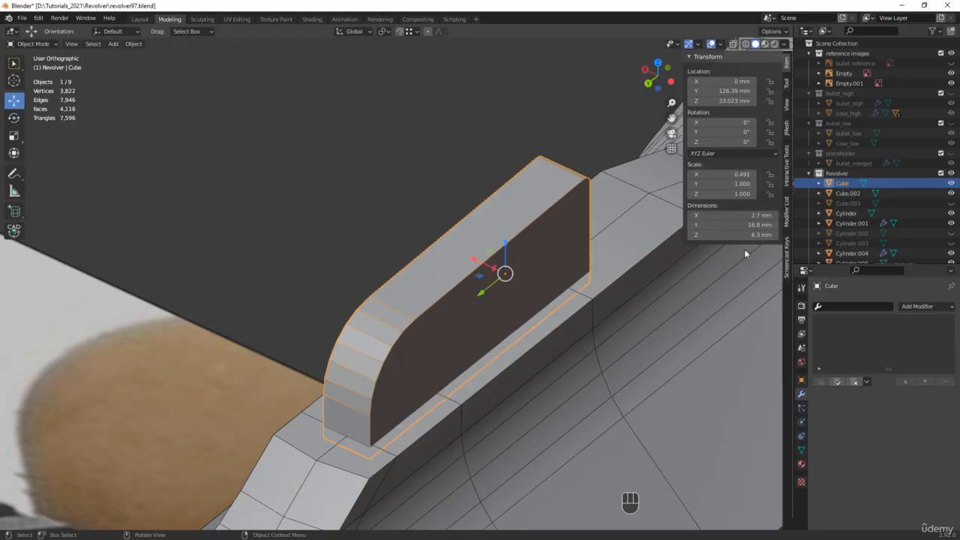
Show the sight against the reference image in a see-through left side view and save an incremental copy as revolver98.blend
scroll(547, 273, down, 2)
middle_drag(548, 273, 533, 234)
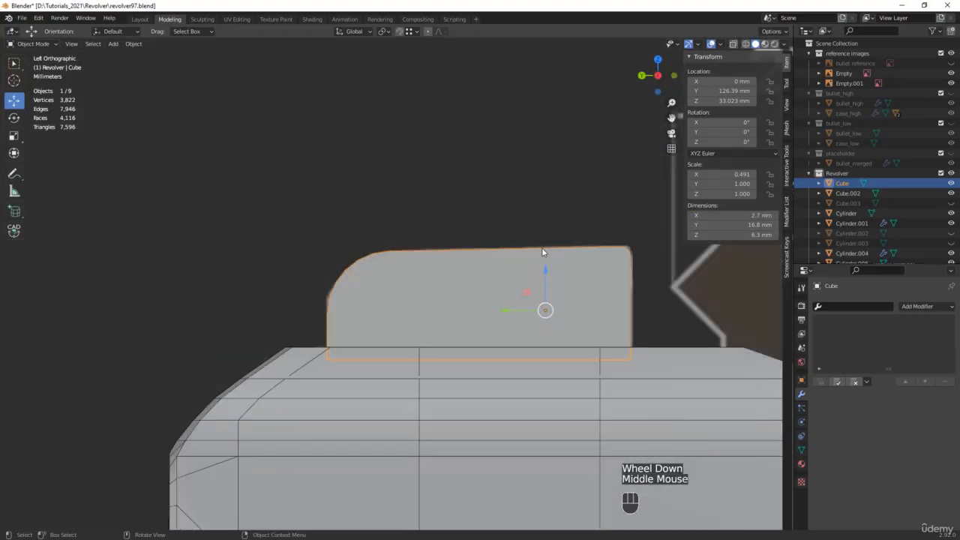
key(alt+z)
key(ctrl+alt+s)
click(272, 370)
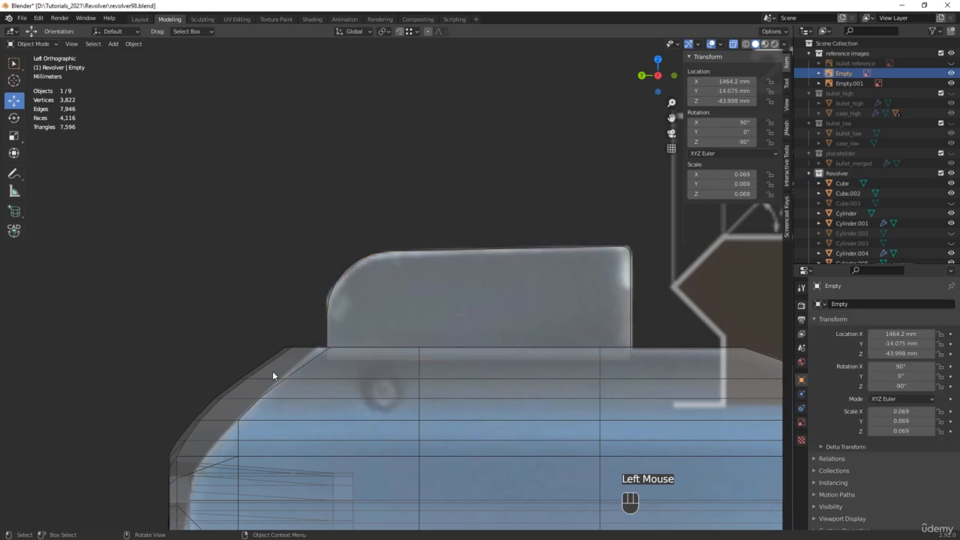
Isolate Cylinder.001 in solid display and open it in Edit Mode from the bottom orthographic view
click(272, 370)
key(slash)
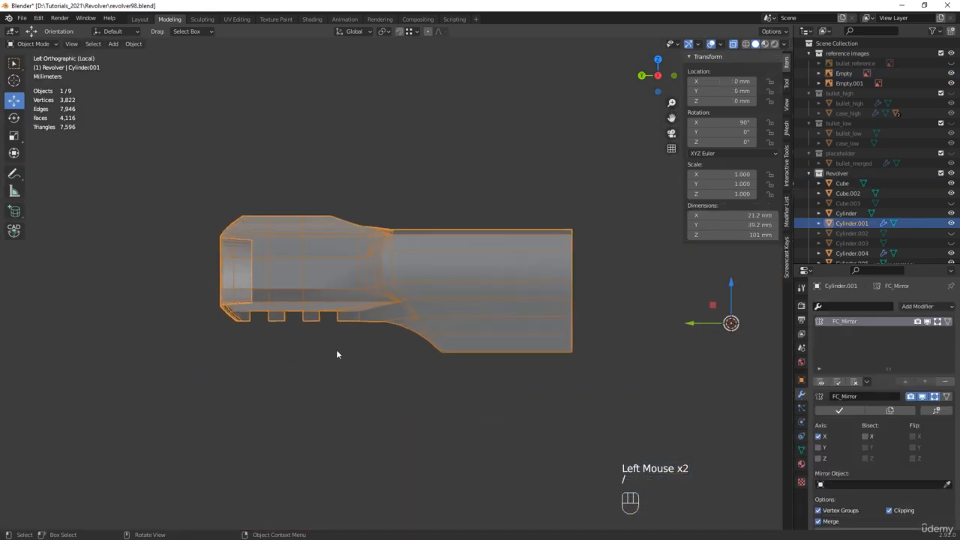
middle_drag(336, 355, 373, 217)
key(alt+z)
scroll(399, 211, up, 3)
key(Tab)
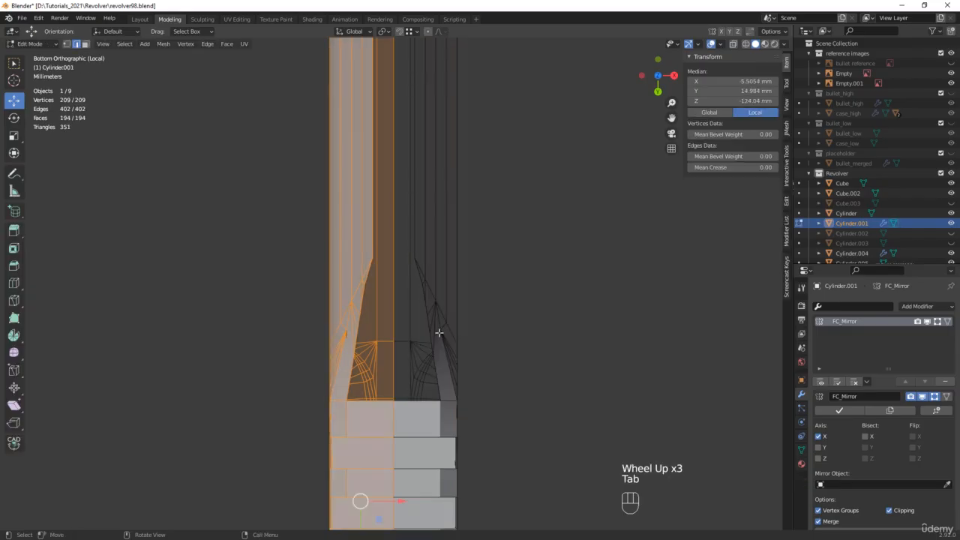
Select the open edge path along one side of the underside gap and extrude it about 2.3 mm along X toward the centre
click(350, 379)
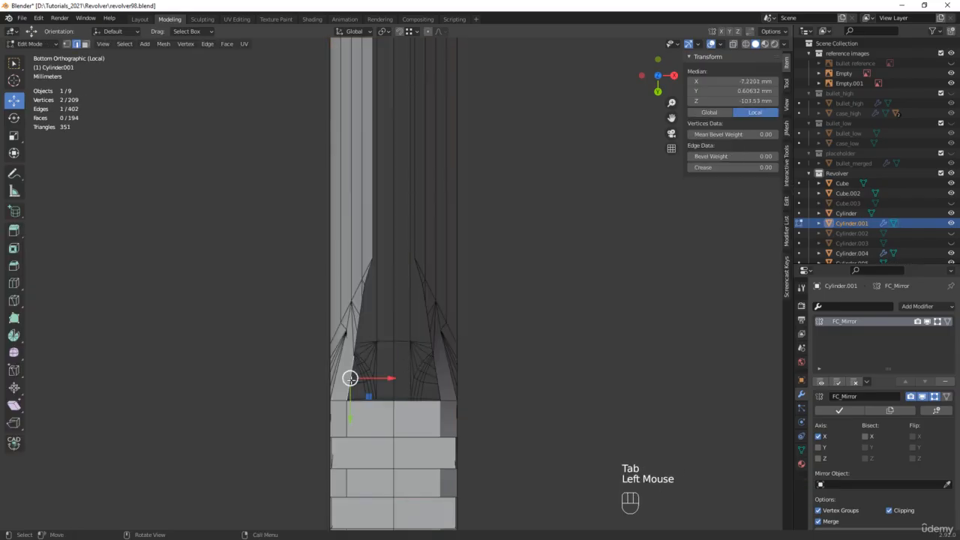
shift+middle_drag(368, 226, 396, 319)
ctrl+click(396, 319)
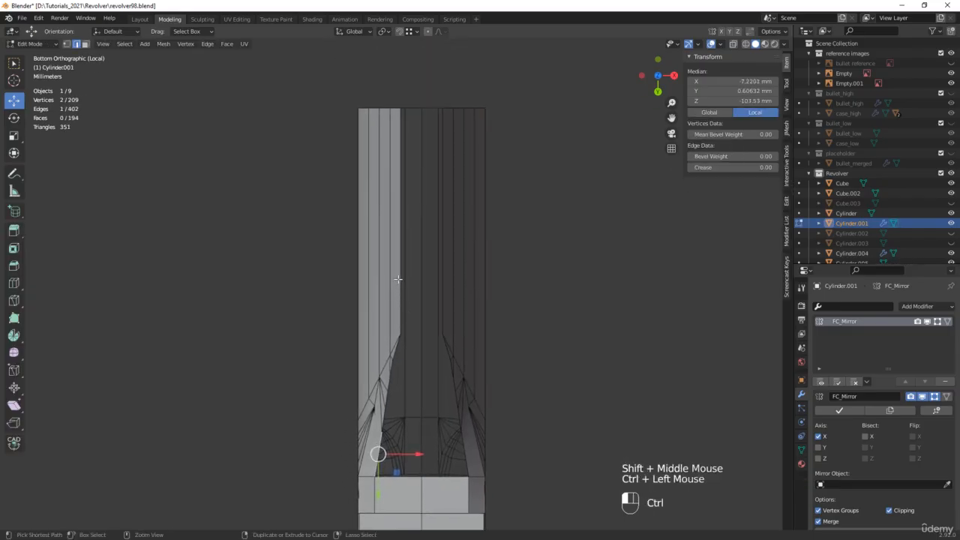
scroll(396, 319, up, 1)
key(d)
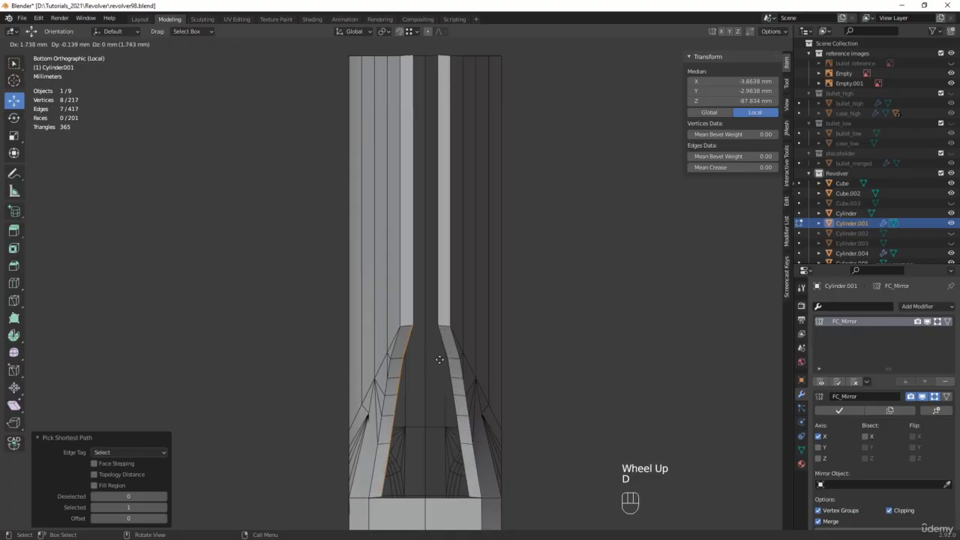
right_click(445, 359)
drag(421, 359, 438, 362)
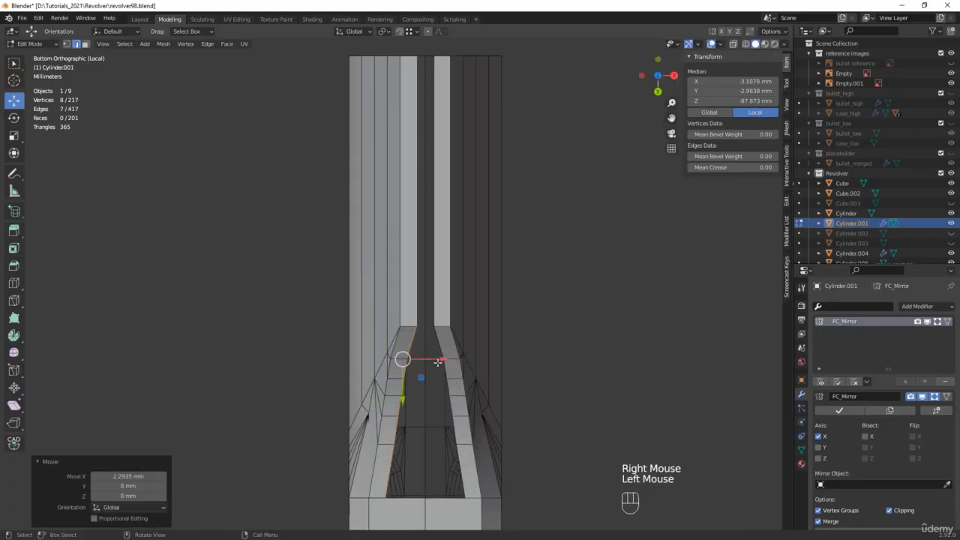
Flatten the extruded edges with scale 0 along X, set their median X to 0 mm, and save the file as revolver99.blend
key(s)
key(x)
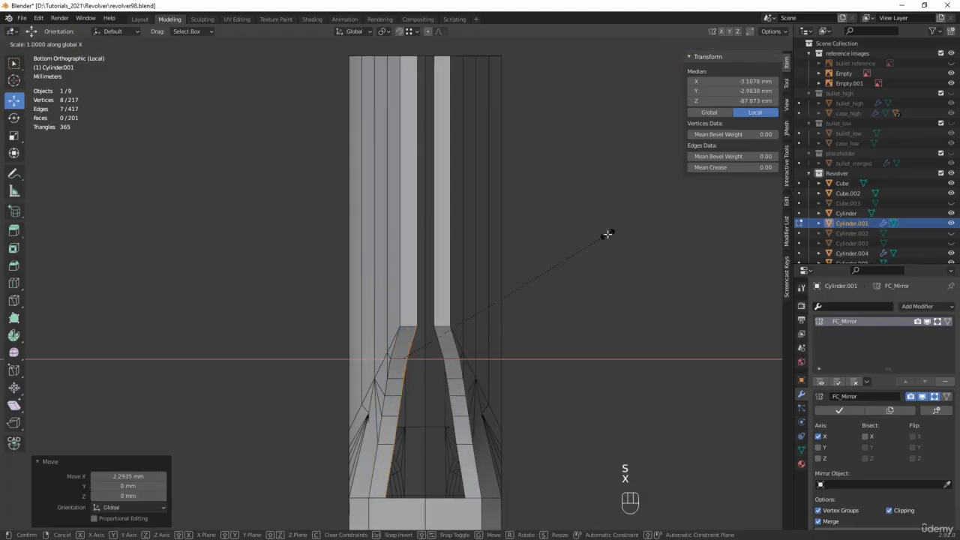
key(0)
click(607, 234)
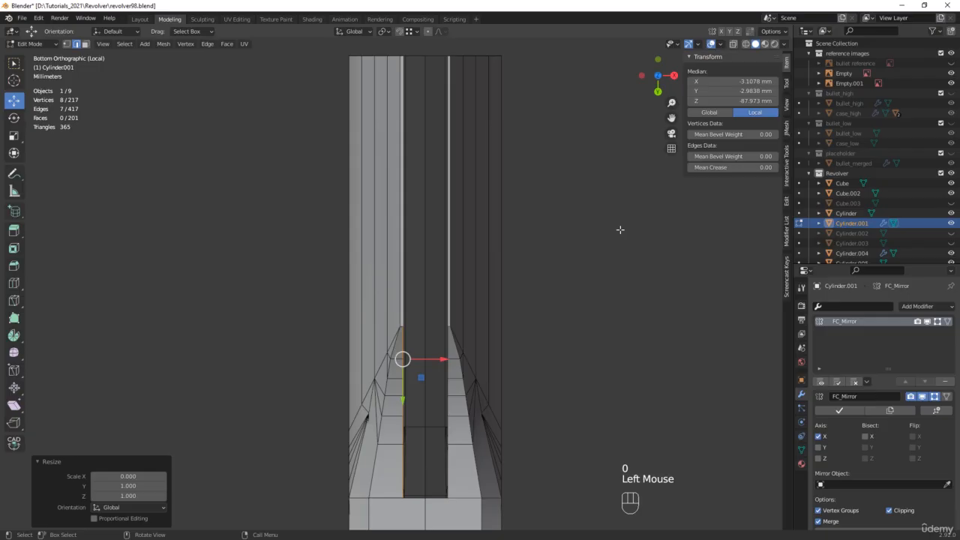
double_click(693, 81)
key(Return)
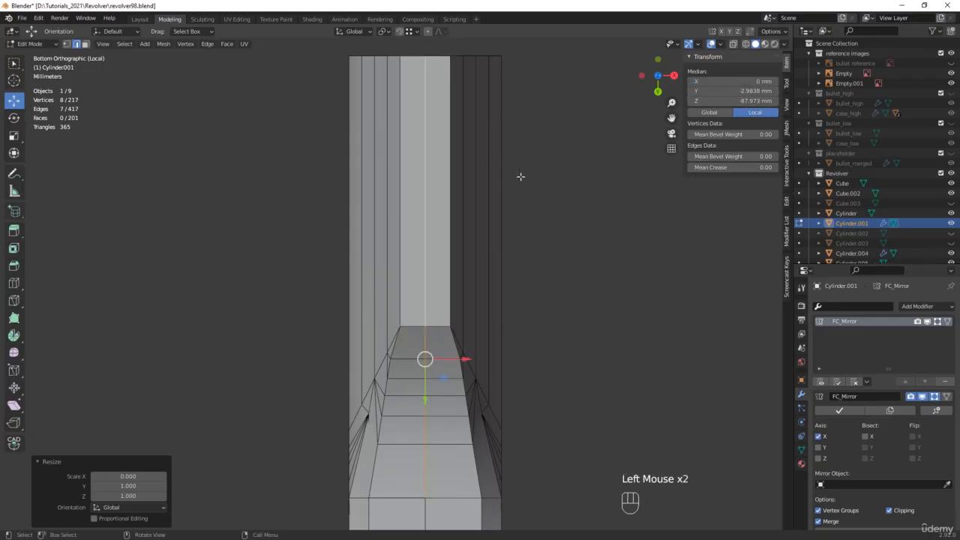
middle_drag(520, 176, 553, 268)
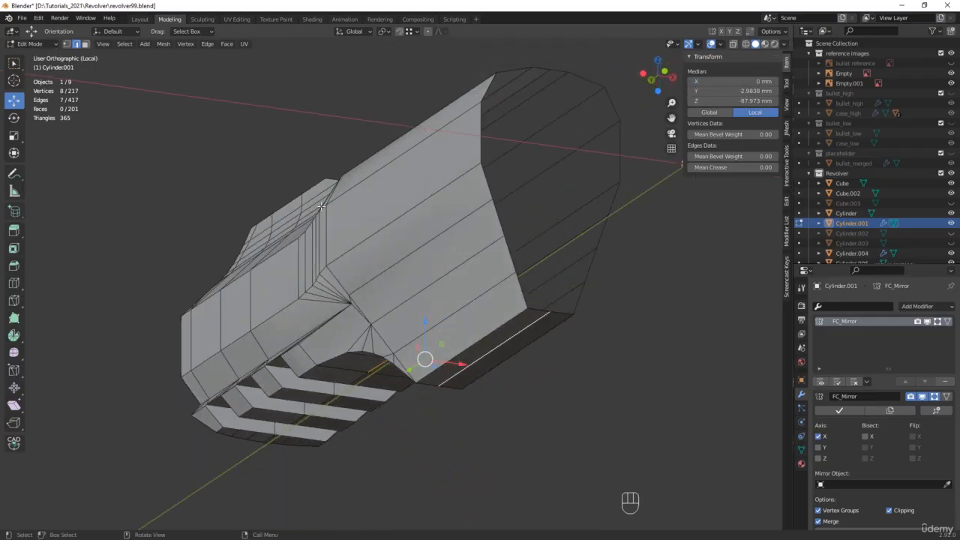
Exit the isolated view and examine the reference photo where the barrel shroud meets the frame ahead of the cylinder
key(KP_Divide)
scroll(323, 208, down, 3)
middle_drag(323, 208, 352, 215)
scroll(351, 214, down, 2)
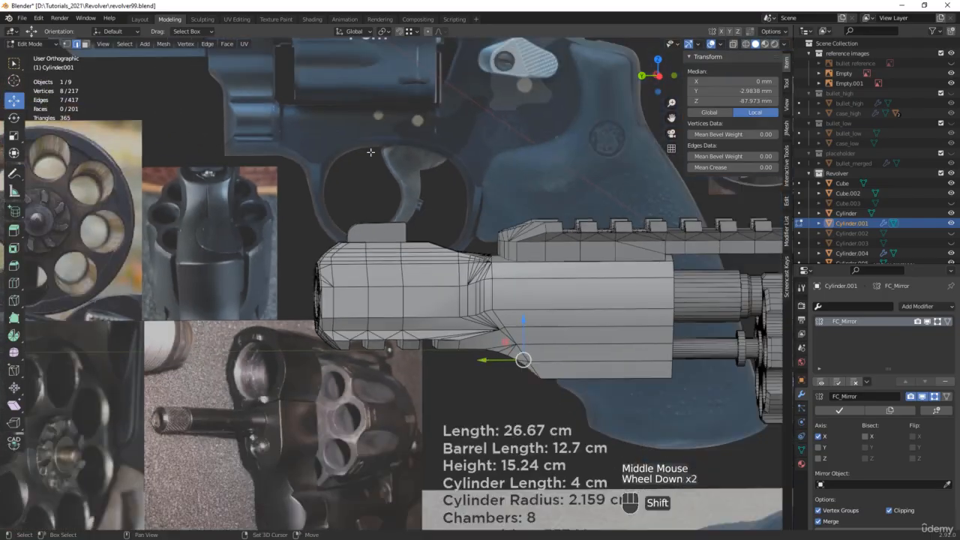
scroll(371, 152, down, 1)
shift+middle_drag(371, 152, 305, 160)
scroll(306, 161, up, 4)
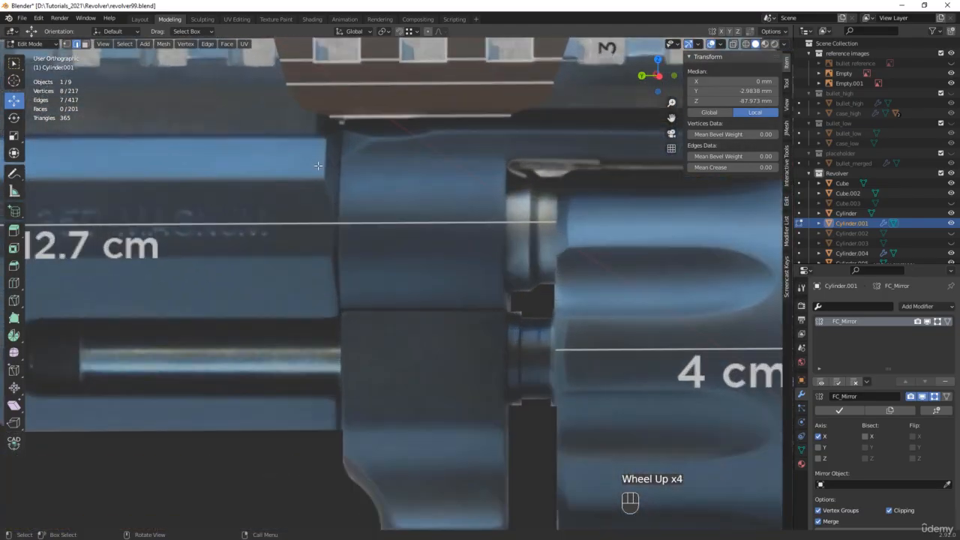
scroll(331, 203, down, 4)
shift+middle_drag(530, 386, 380, 265)
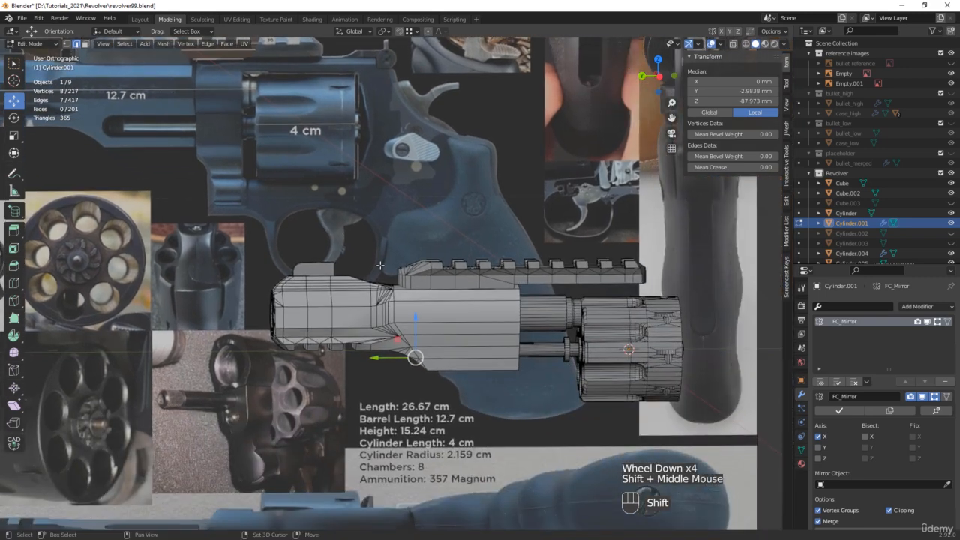
Select the open edge loop at the rear end of Cylinder.001 and fill it with a face
middle_drag(508, 307, 502, 304)
scroll(502, 304, up, 2)
alt+click(500, 303)
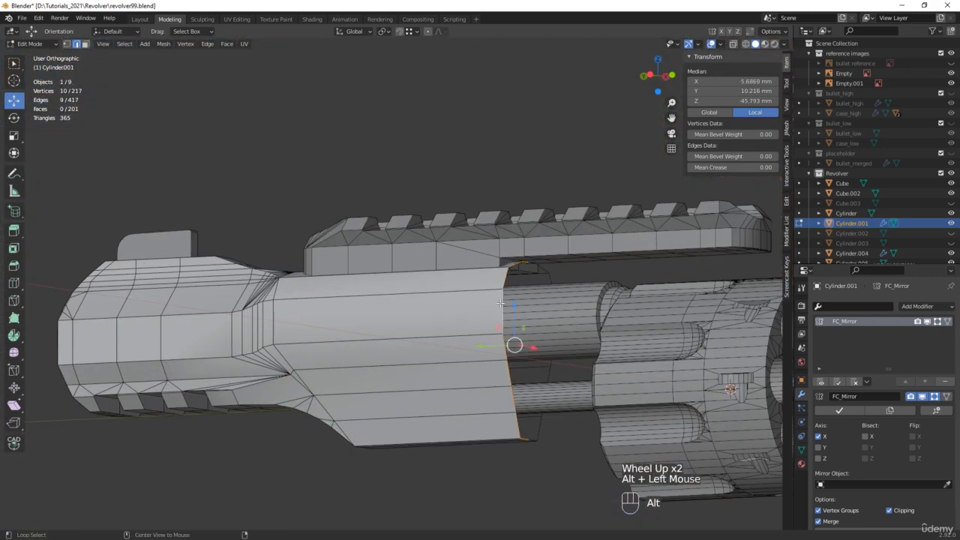
key(f)
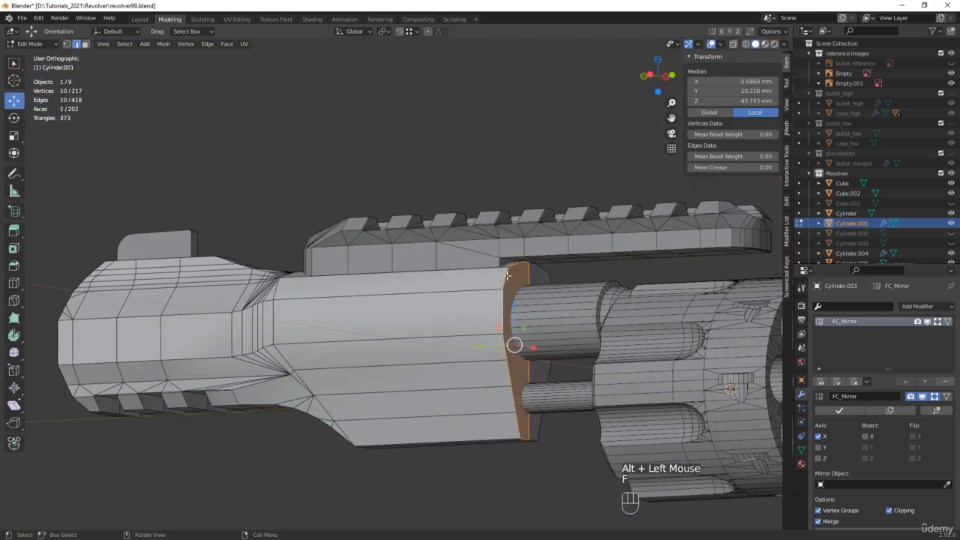
Bevel the upper side edge of the rear face with a width of 1.25 mm and 1 segment, following the reference image
click(508, 276)
alt+middle_drag(485, 281, 495, 279)
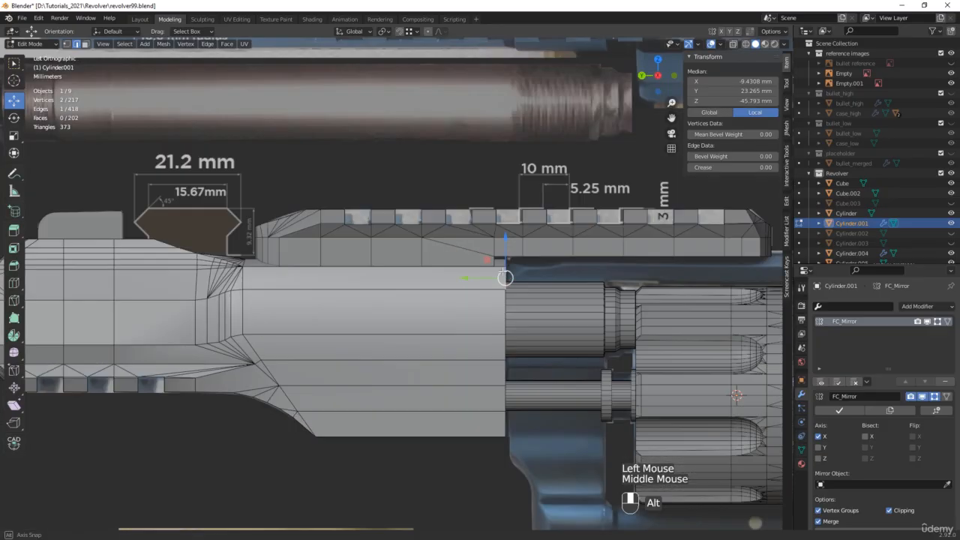
key(alt+z)
scroll(505, 278, up, 5)
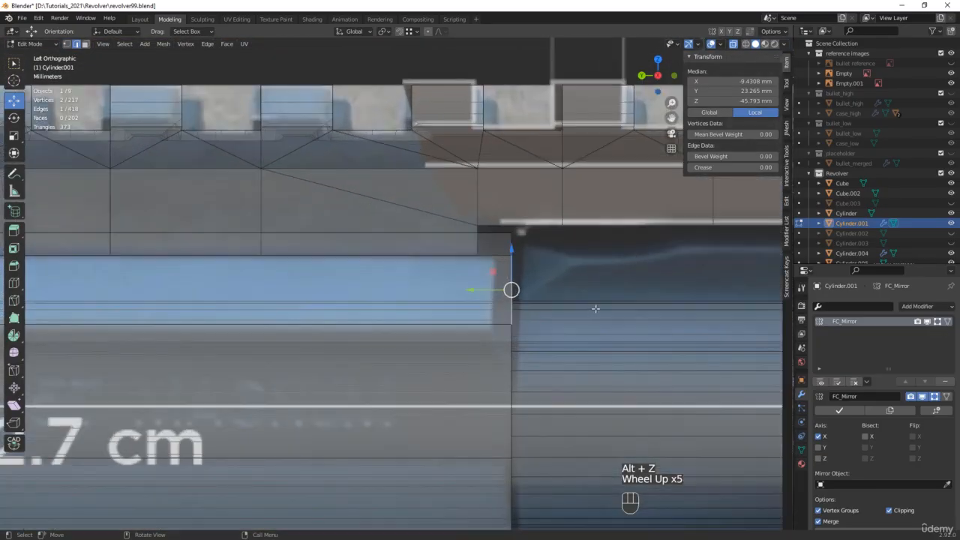
key(ctrl+b)
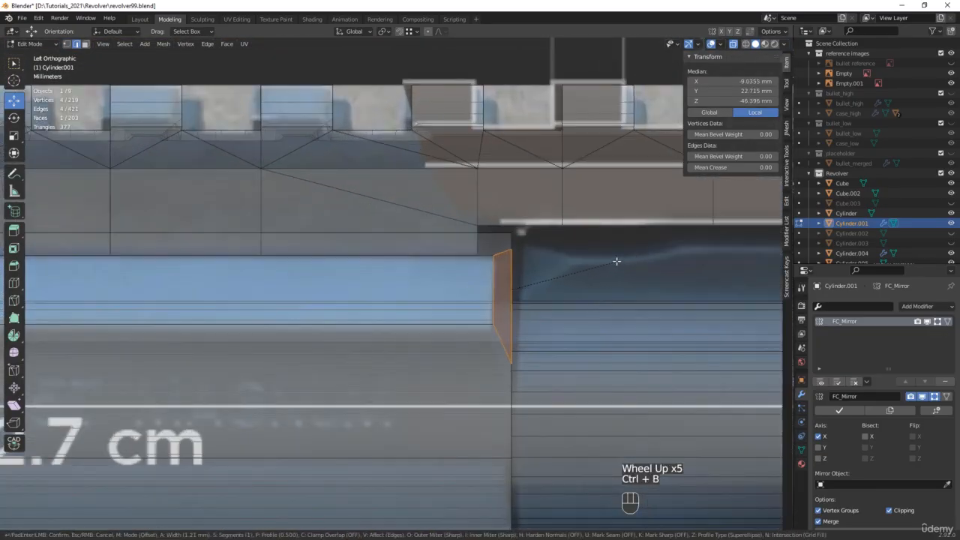
click(616, 261)
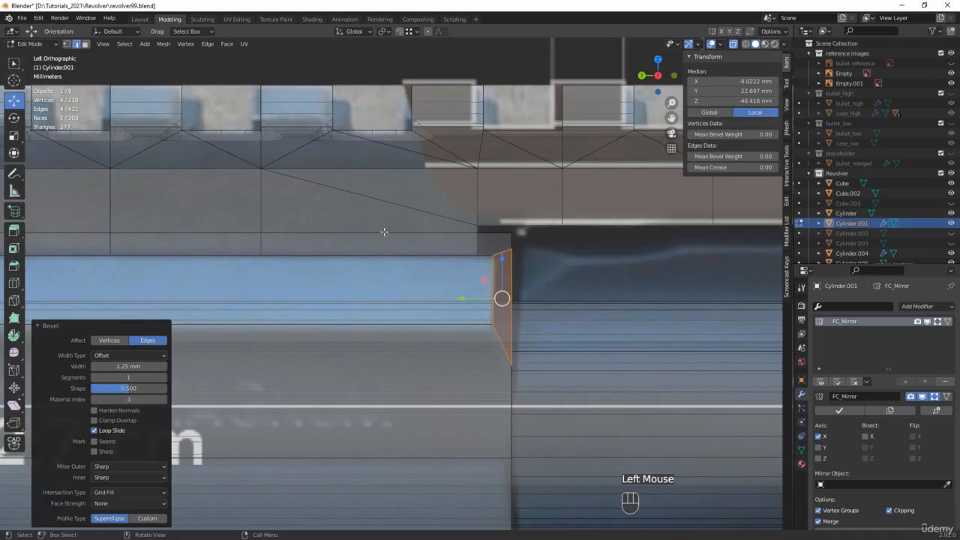
Return to solid display and apply the FC_Mirror modifier on Cylinder.001
scroll(383, 232, down, 3)
mouse_move(405, 247)
middle_down()
mouse_move(420, 251)
mouse_move(409, 257)
middle_up()
scroll(419, 251, down, 1)
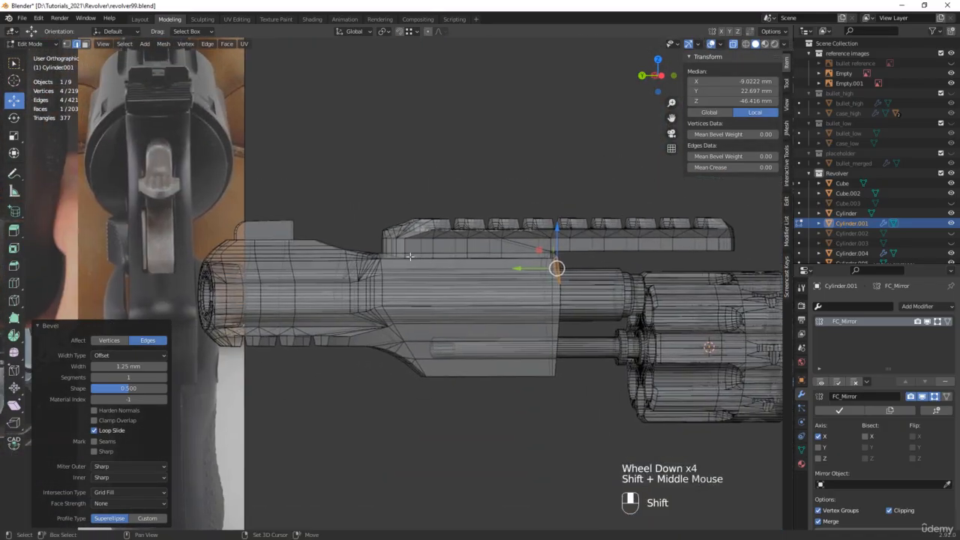
key(alt+z)
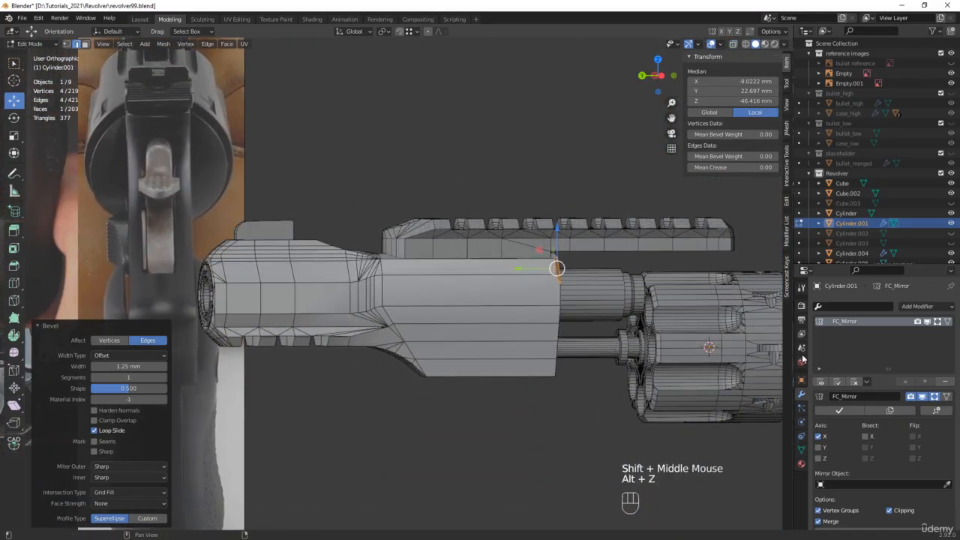
click(833, 407)
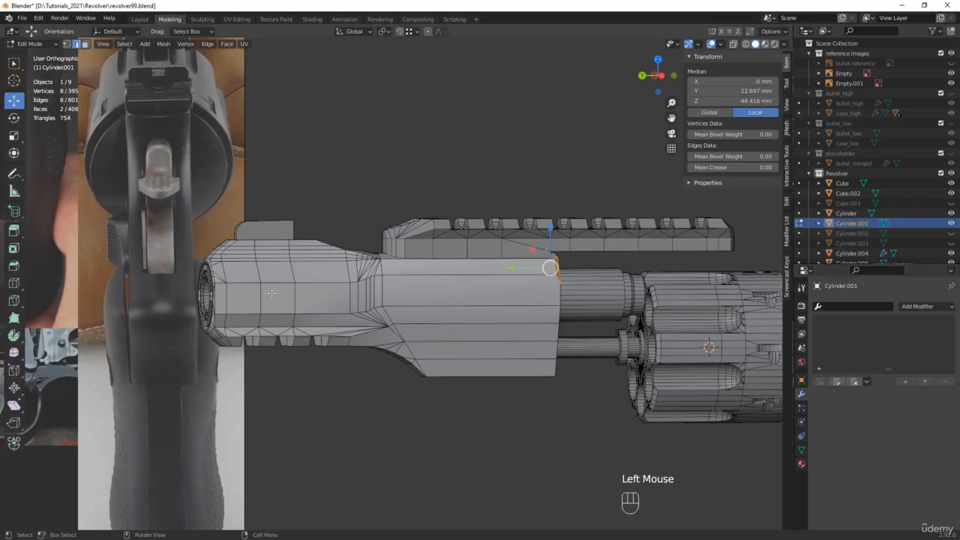
Select all vertices of Cylinder.001 in vertex mode and merge them by distance at 0.1 mm
middle_drag(272, 294, 294, 295)
key(Tab)
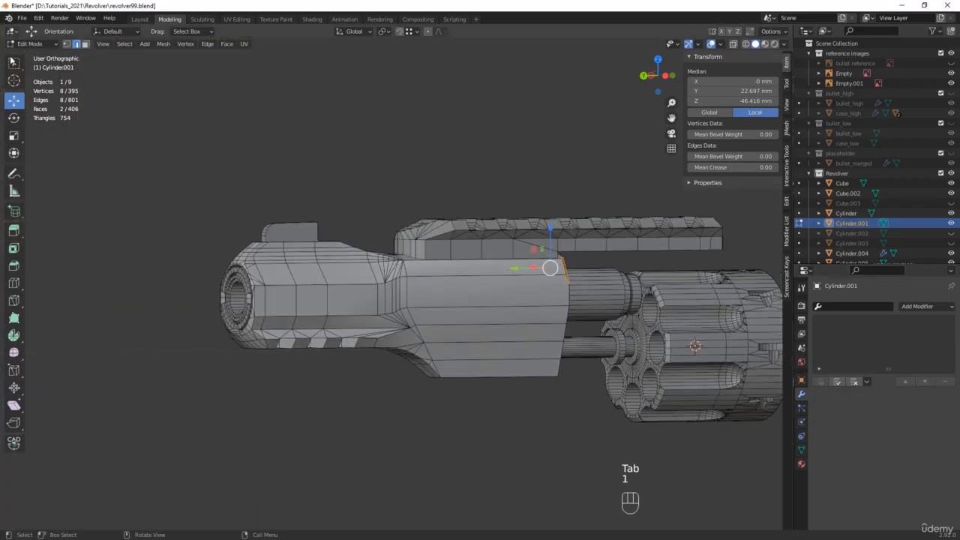
click(65, 45)
key(a)
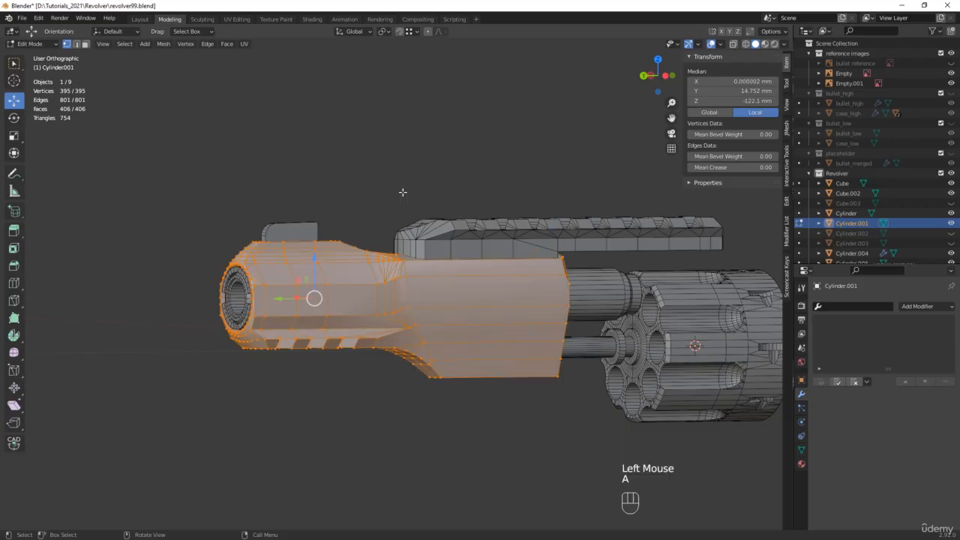
key(m)
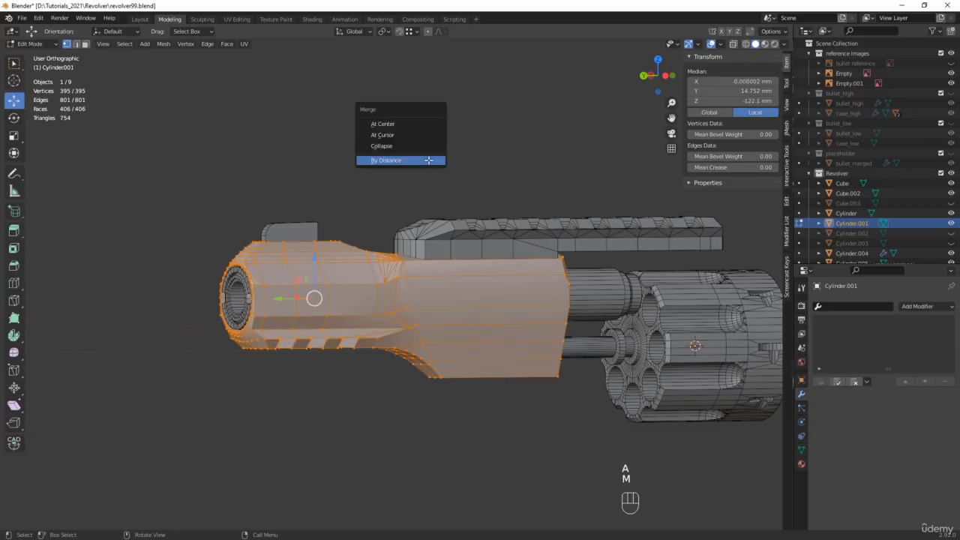
click(428, 160)
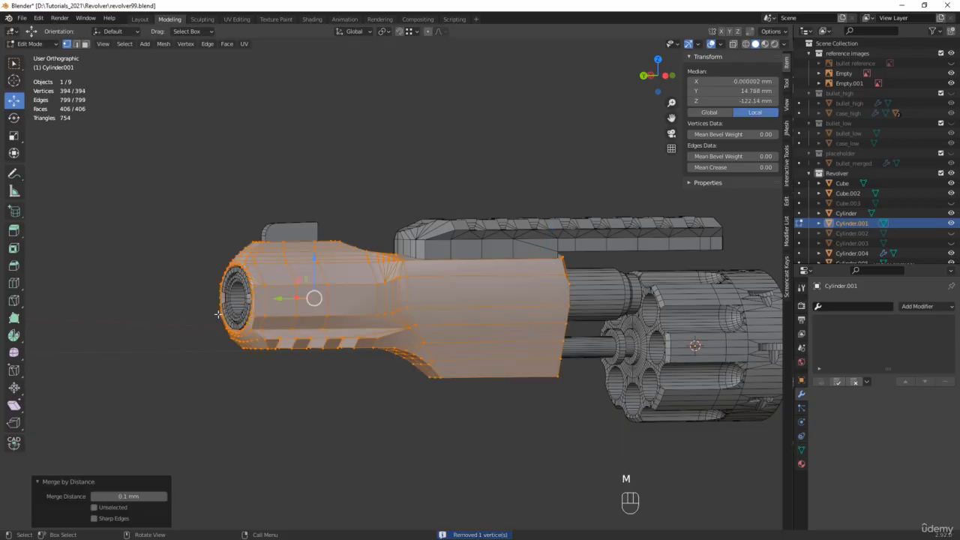
Isolate Cylinder.001 and extrude the bore's inner open edge loop about 95.9 mm backward along Y, past the rear face
middle_drag(251, 318, 235, 316)
key(KP_Divide)
scroll(184, 227, up, 4)
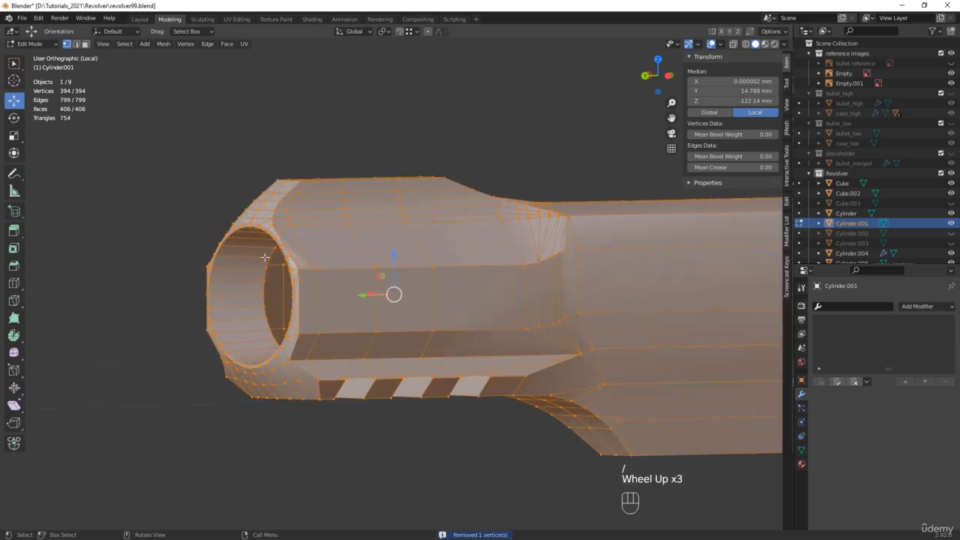
key(2)
scroll(284, 285, down, 2)
middle_drag(285, 284, 300, 292)
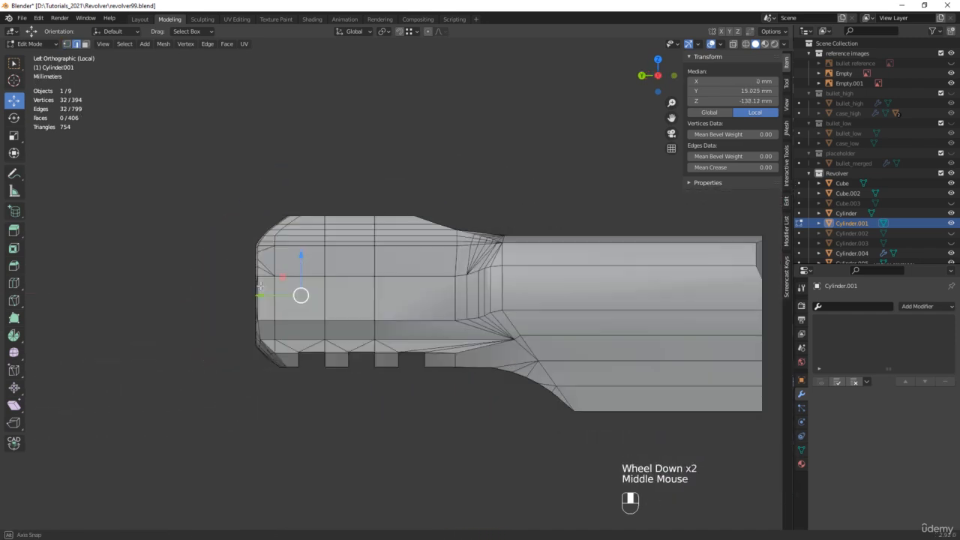
key(alt+z)
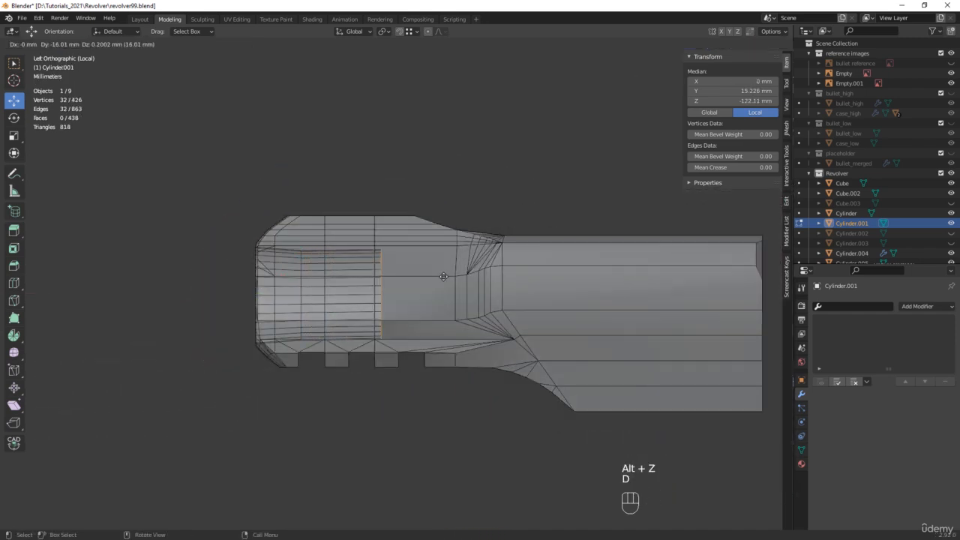
right_click(346, 284)
drag(259, 294, 730, 293)
Copy the median Z of a rear face edge and set the extruded bore loop's median Z to -45.7927 mm
shift+middle_drag(729, 293, 576, 302)
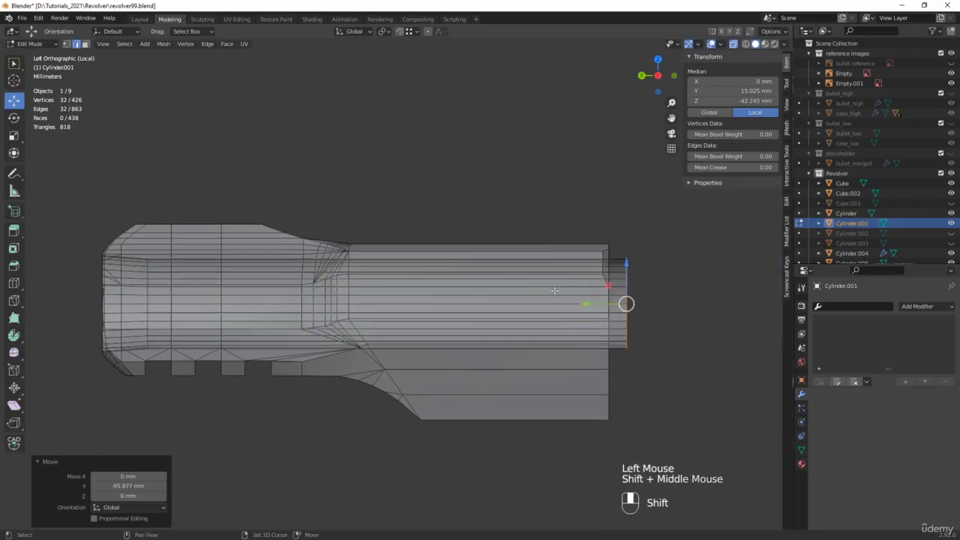
click(607, 356)
click(731, 100)
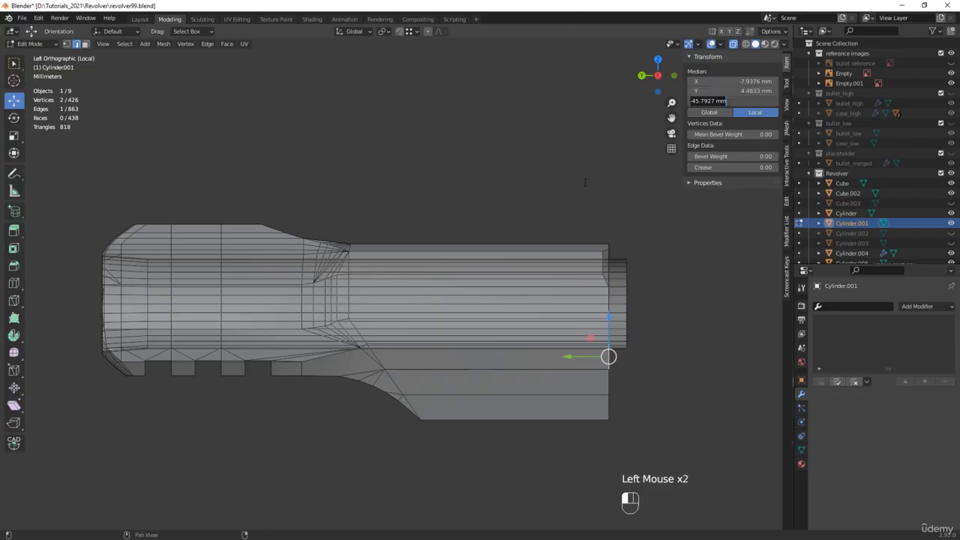
middle_drag(653, 310, 626, 303)
scroll(613, 293, up, 2)
key(alt+z)
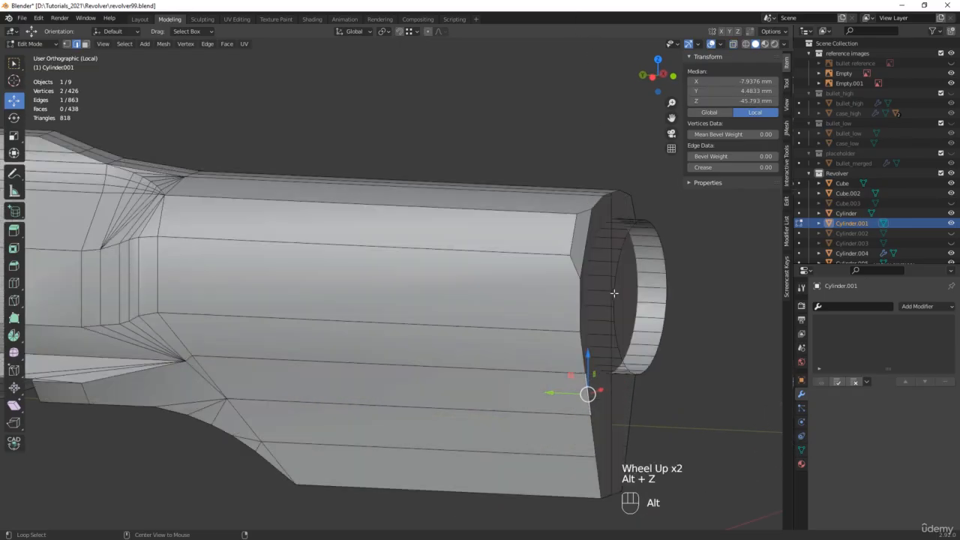
alt+click(613, 290)
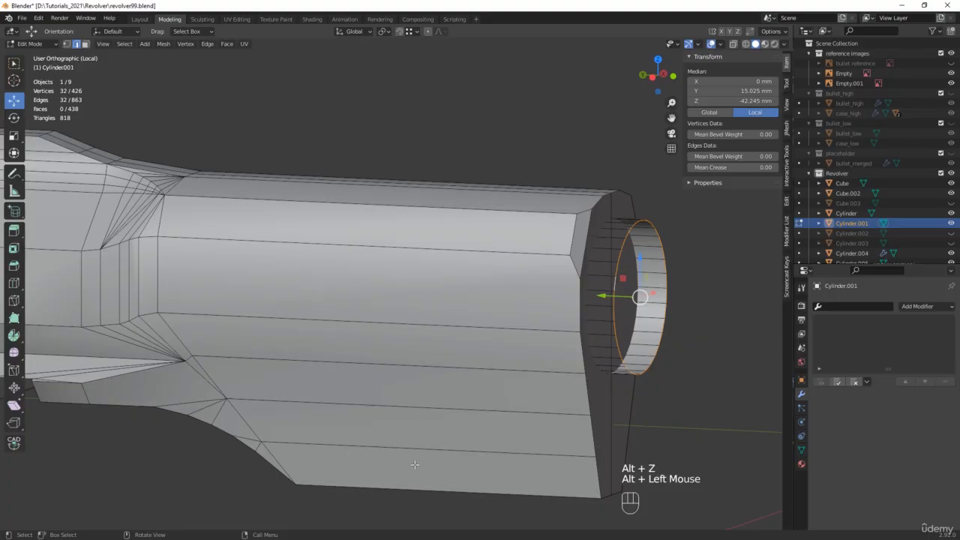
click(731, 100)
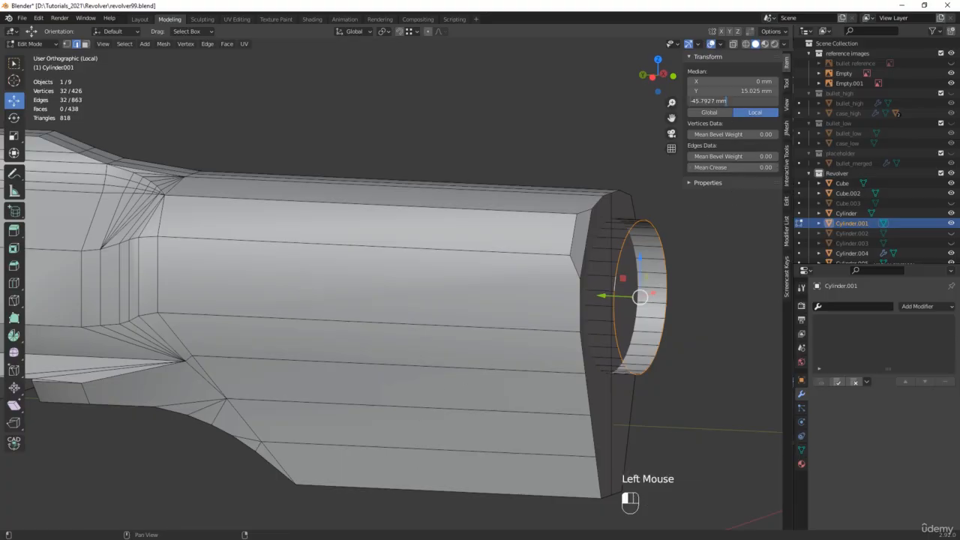
click(566, 257)
middle_drag(592, 316, 592, 306)
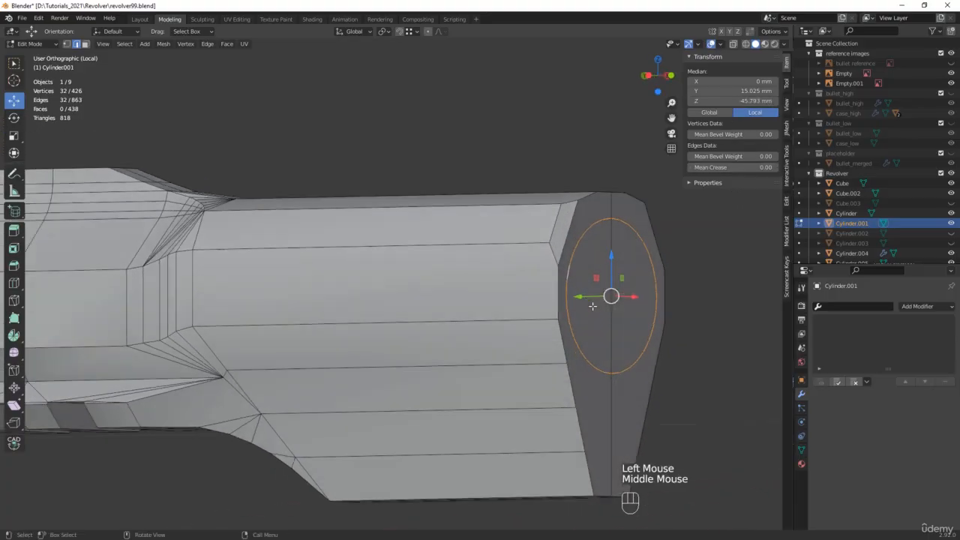
Delete the two rear end faces covering the bore of Cylinder.001 and save the file as revolver100.blend
key(3)
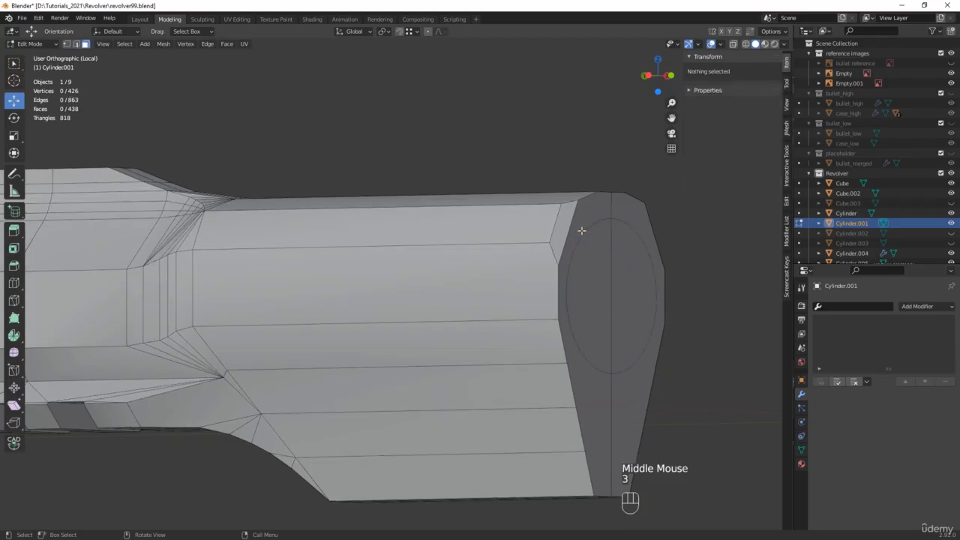
click(580, 215)
shift+click(627, 214)
key(x)
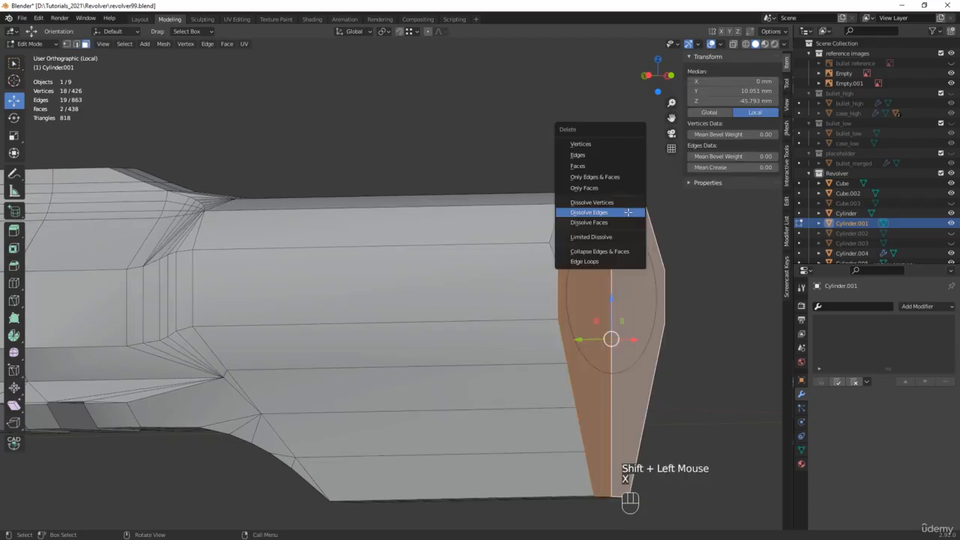
click(595, 165)
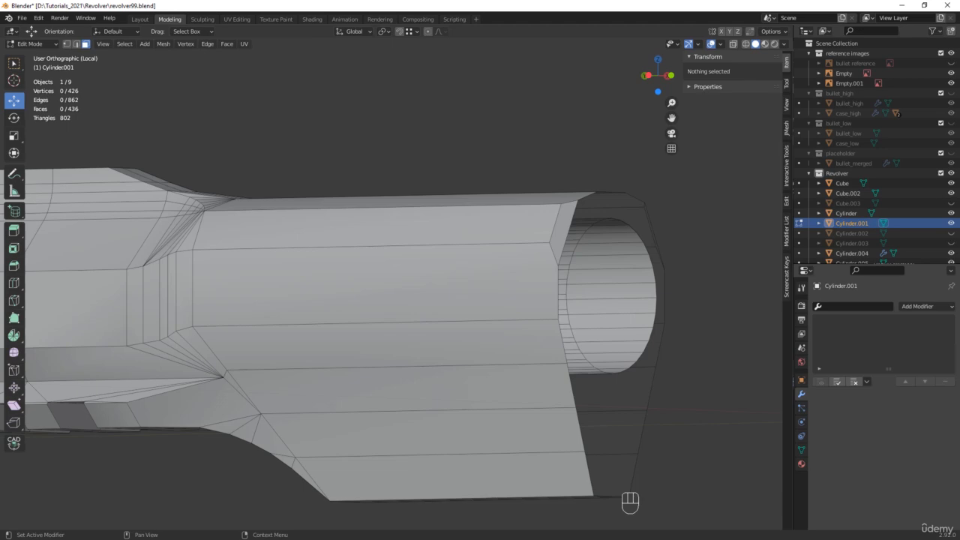
key(ctrl+alt+s)
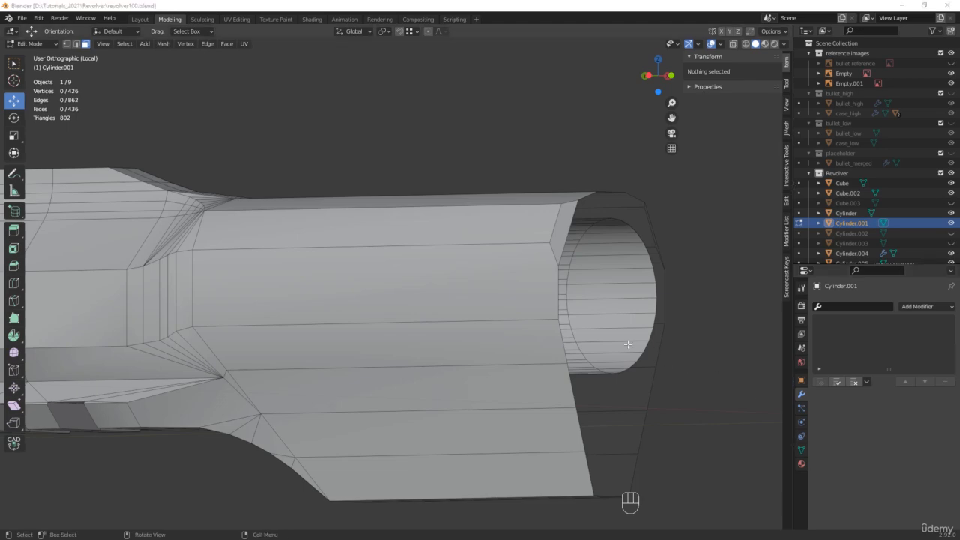
In see-through front view, delete all vertices of Cylinder.001 on the positive X side of the centre line
key(alt+z)
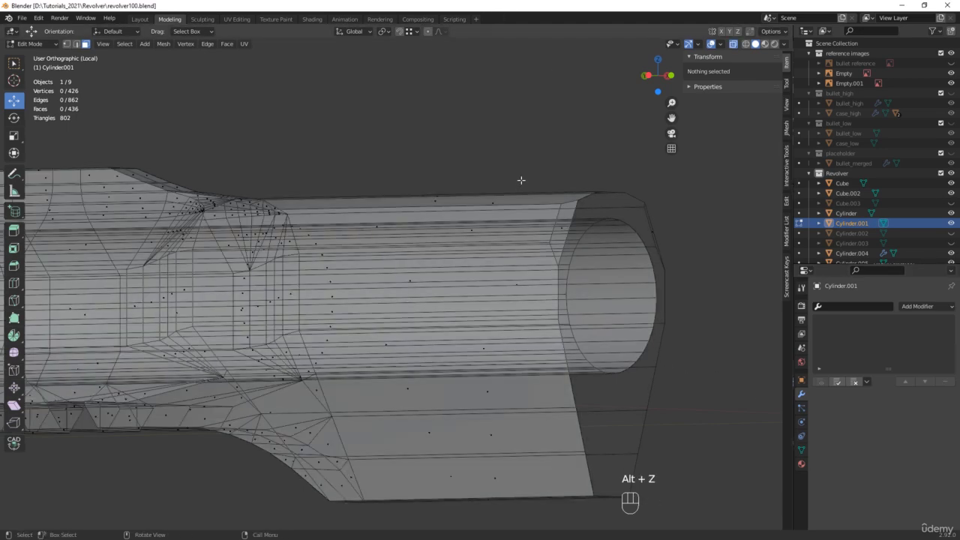
key(1)
middle_click(507, 194)
shift+middle_drag(508, 195, 400, 160)
drag(565, 88, 420, 512)
key(x)
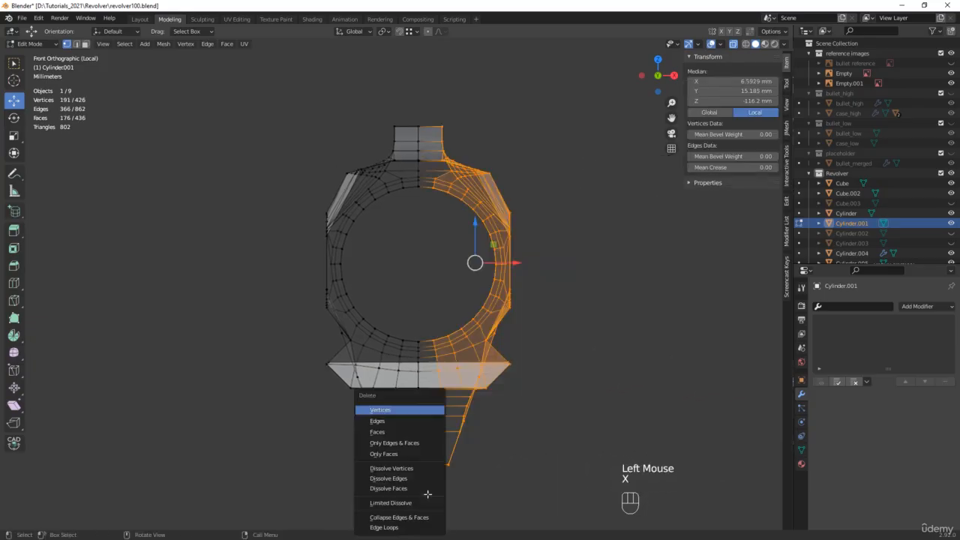
click(407, 409)
Fill a face at the rear end between the short outer top edge and the bore's top edge beside the centre line
middle_drag(370, 240, 391, 246)
scroll(402, 181, up, 2)
key(2)
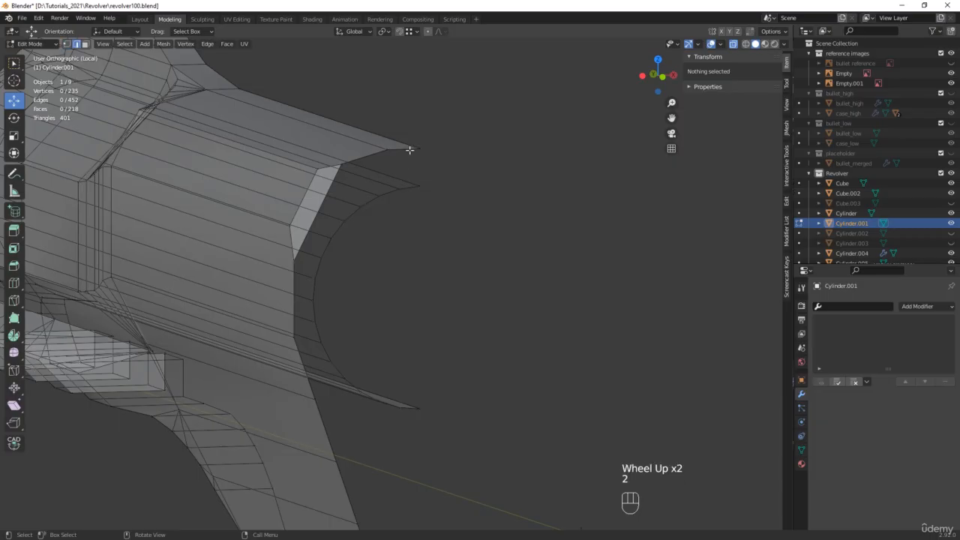
click(409, 150)
shift+click(410, 186)
key(f)
Fill a face between the bore's lowest edge and the rear bottom edge, plus one face across the remaining rear opening
scroll(416, 217, down, 2)
shift+middle_drag(424, 253, 411, 321)
click(420, 280)
shift+click(409, 400)
key(f)
alt+click(411, 321)
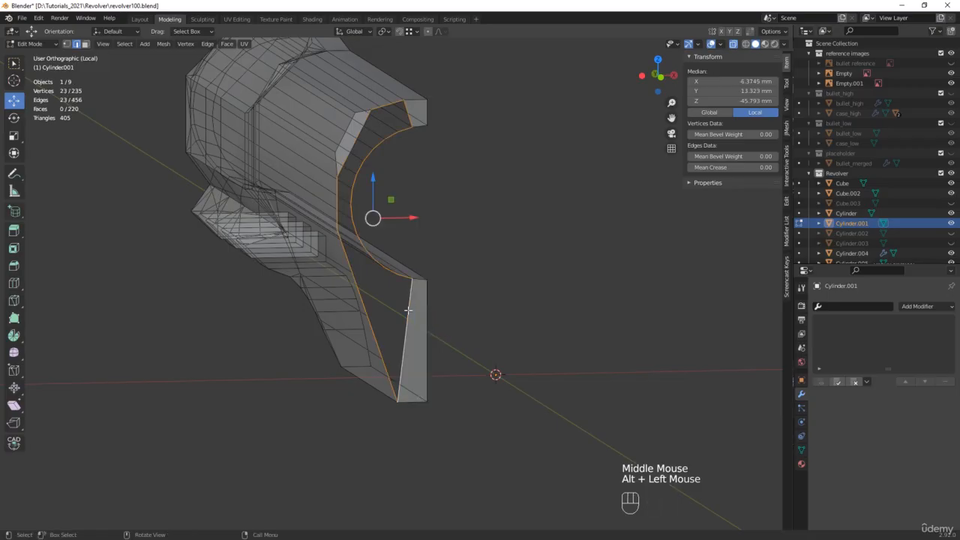
key(f)
With see-through display off, connect three upper bore vertices to the top outer corner vertex of the rear face
middle_drag(505, 322, 499, 378)
scroll(410, 168, up, 2)
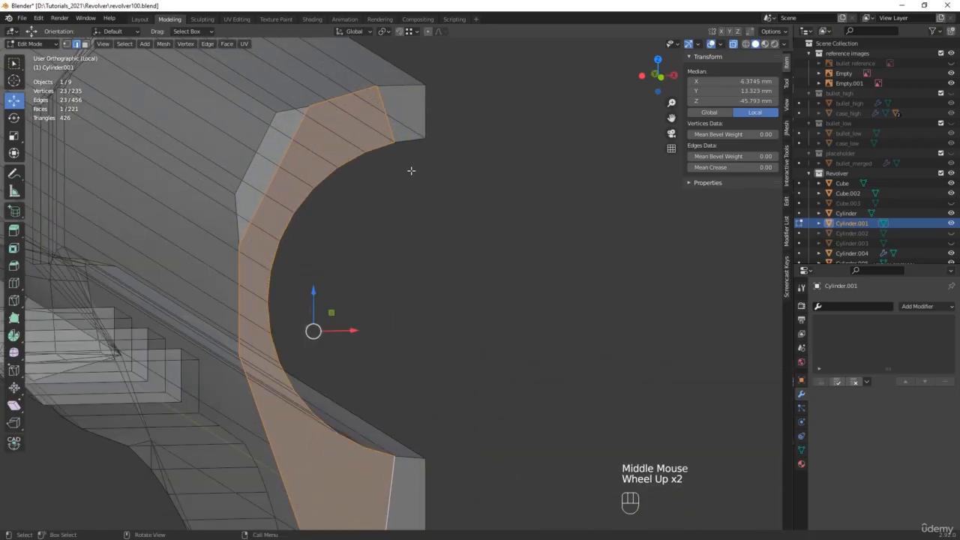
middle_drag(410, 167, 479, 260)
key(alt+z)
key(1)
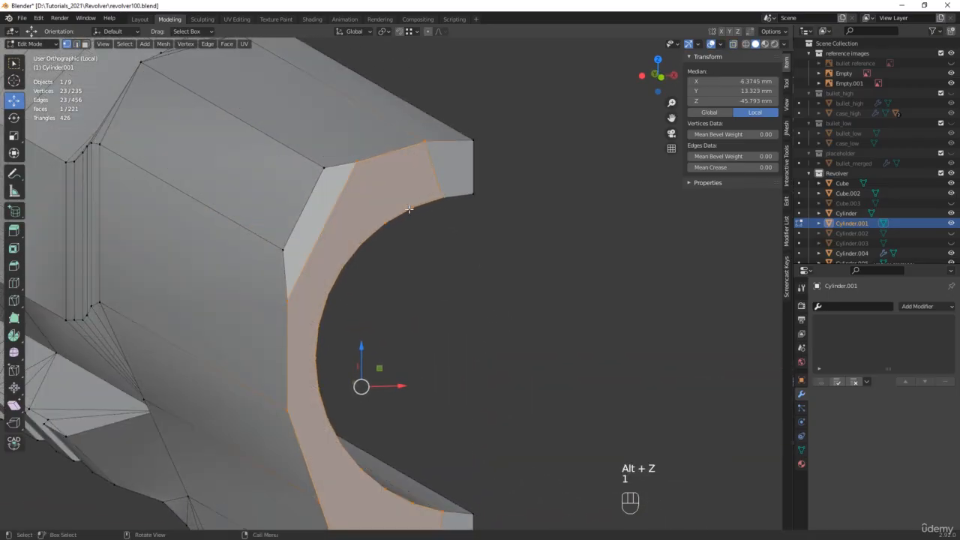
click(412, 207)
shift+click(358, 161)
key(j)
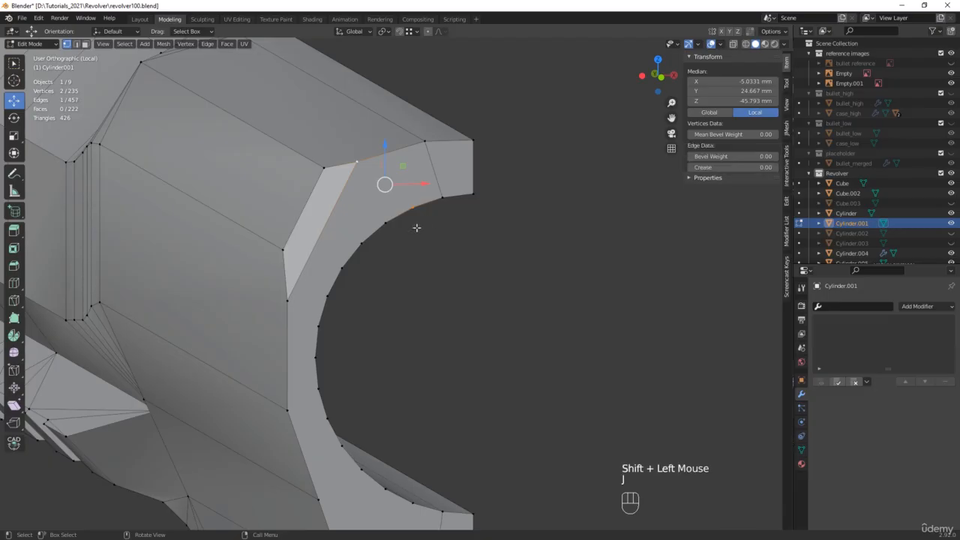
click(385, 222)
shift+click(356, 162)
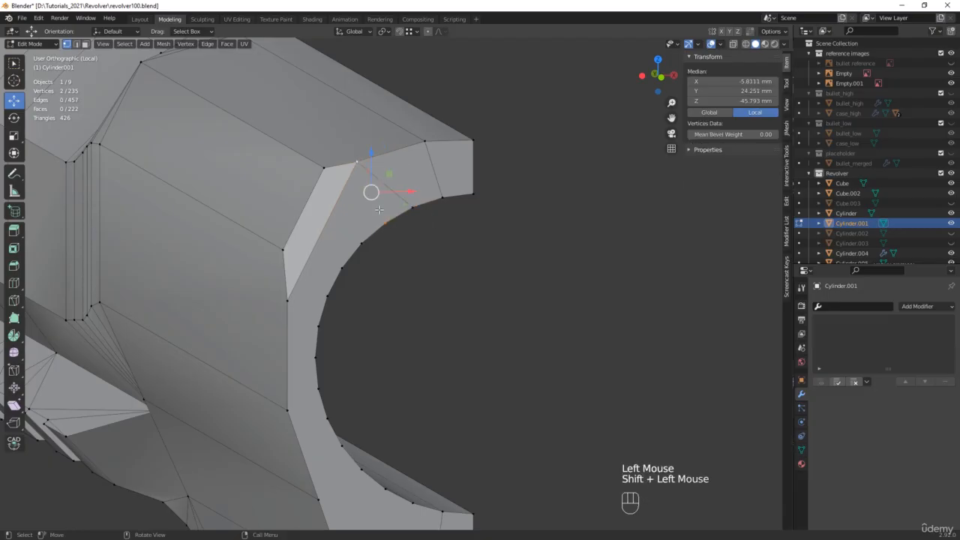
key(j)
click(361, 243)
shift+click(357, 162)
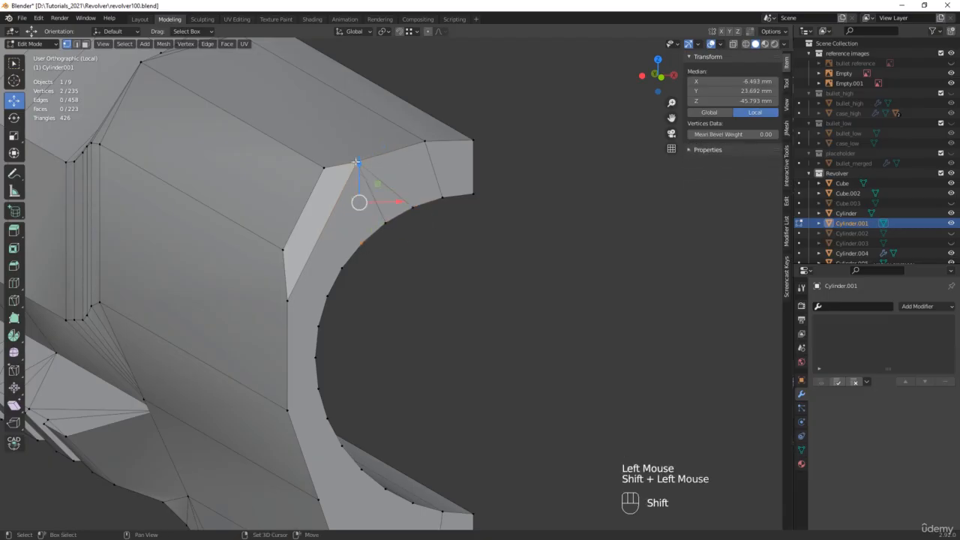
key(j)
Connect the outer corner vertex below the chamfer to the three nearest bore vertices on the rear face
click(288, 300)
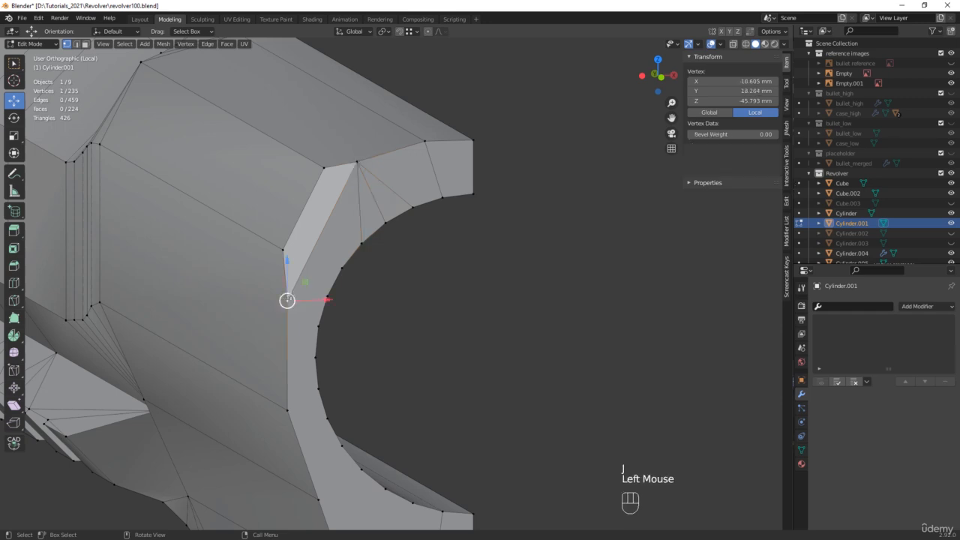
shift+click(341, 268)
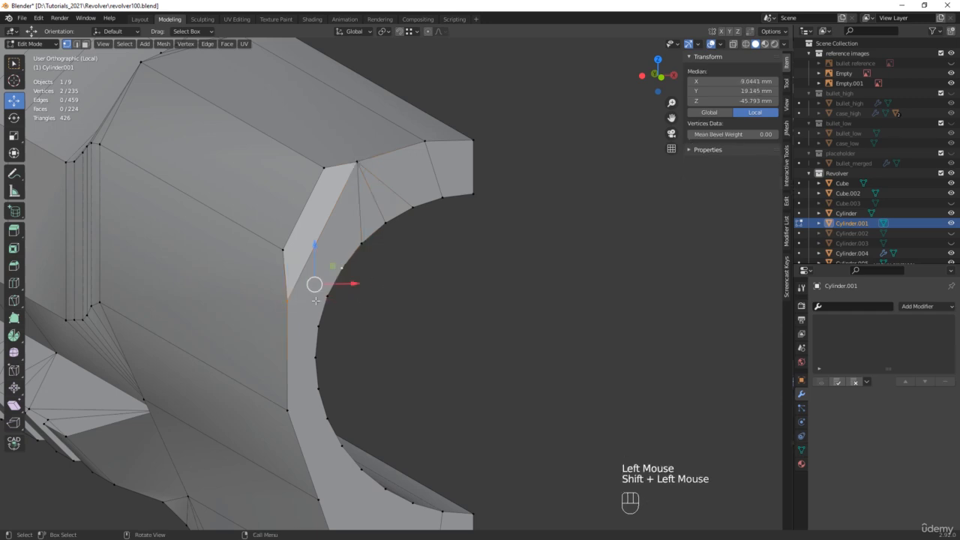
key(j)
click(318, 327)
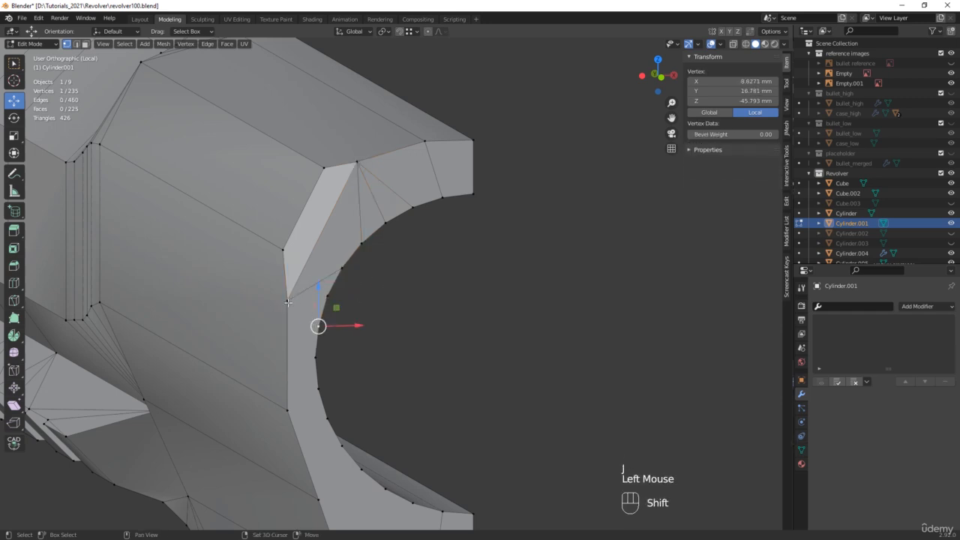
shift+click(288, 301)
shift+click(328, 293)
key(j)
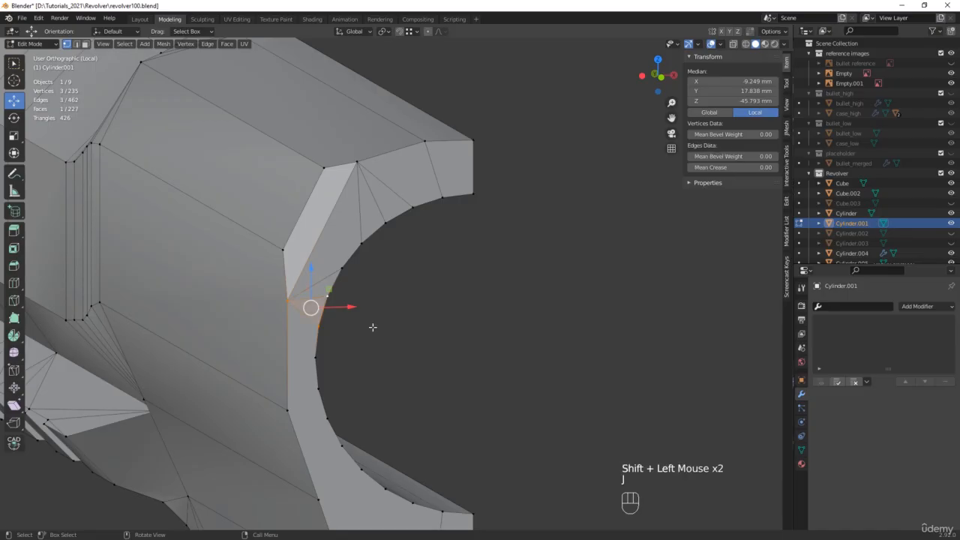
Connect the outer corner vertex at the lower end of the vertical side to the three adjacent bore vertices
click(286, 410)
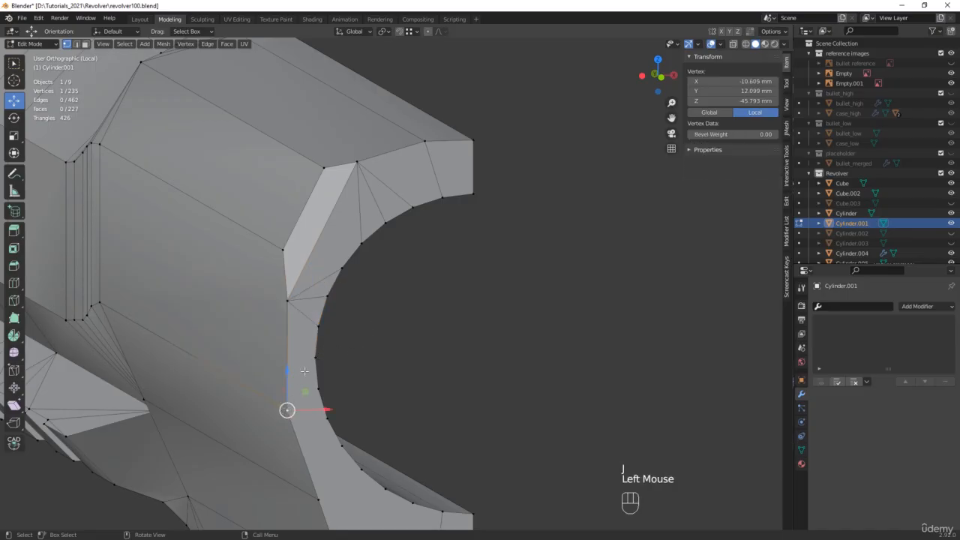
shift+click(315, 357)
shift+click(319, 388)
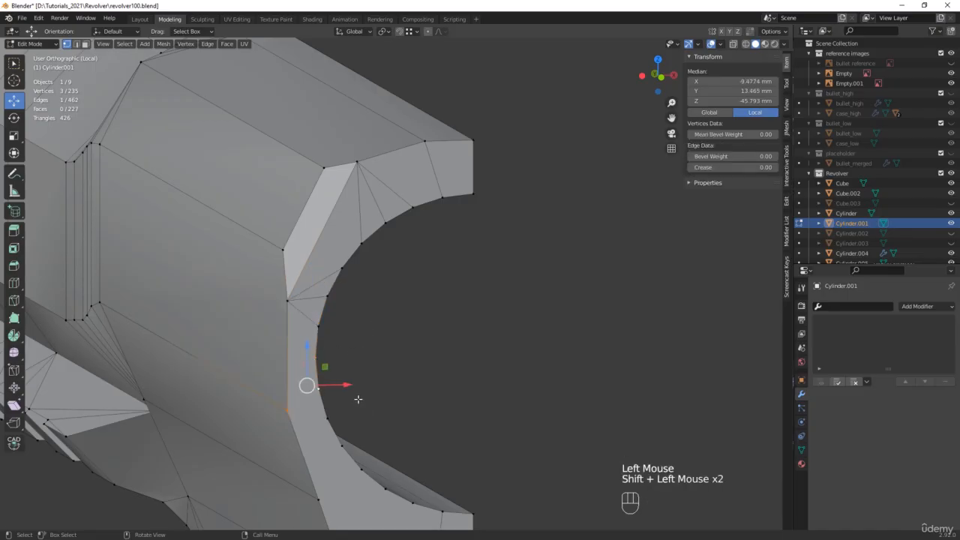
key(j)
click(288, 411)
shift+click(327, 419)
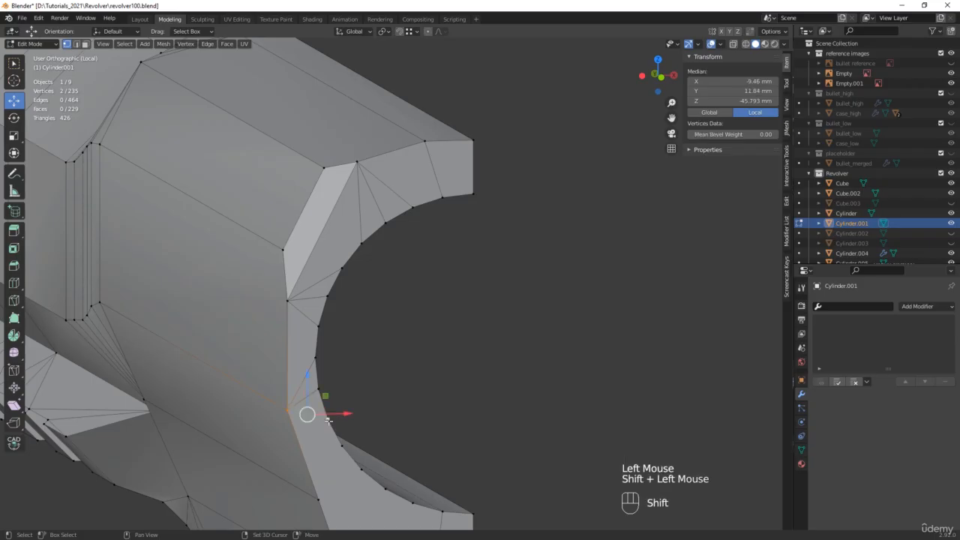
key(j)
Connect the first vertex down the rear face's slanted outer edge to the two nearest lower bore vertices
shift+middle_drag(335, 455, 373, 361)
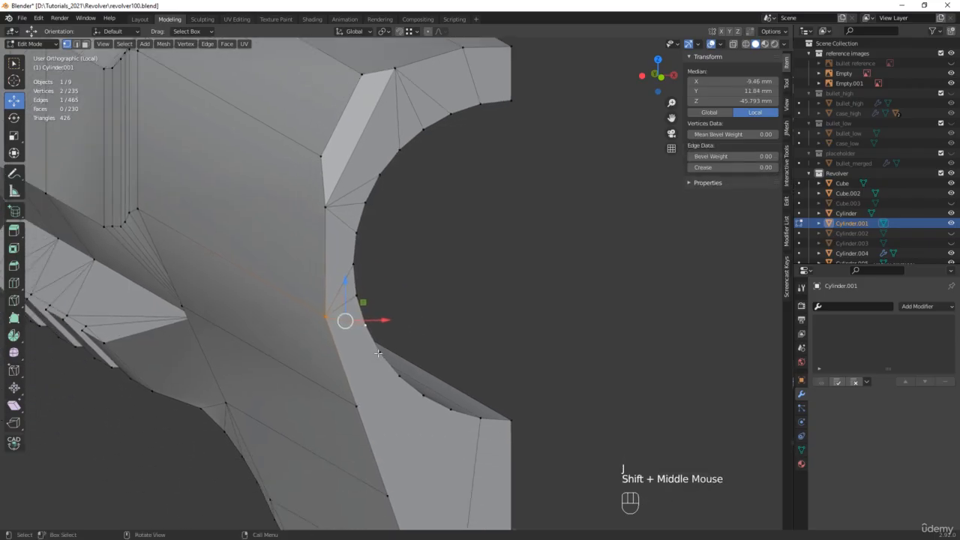
click(378, 353)
shift+click(358, 406)
shift+click(398, 376)
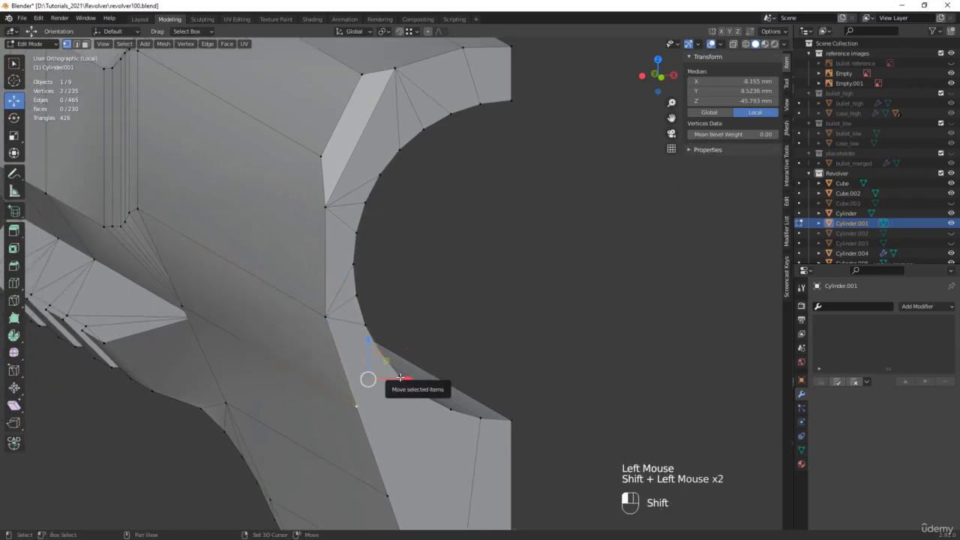
key(j)
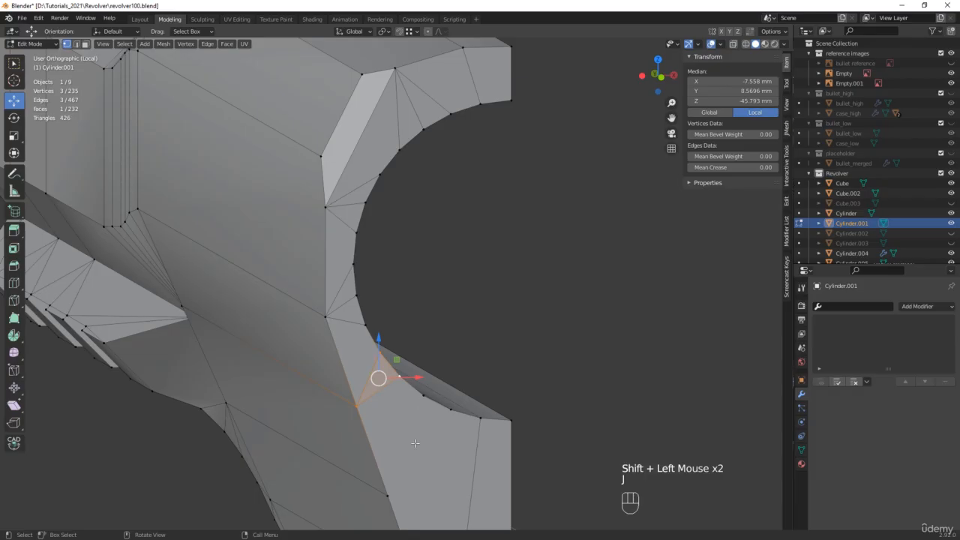
Connect the second vertex down the slanted outer edge to the three remaining bore vertices near the centre line
middle_drag(414, 443, 384, 387)
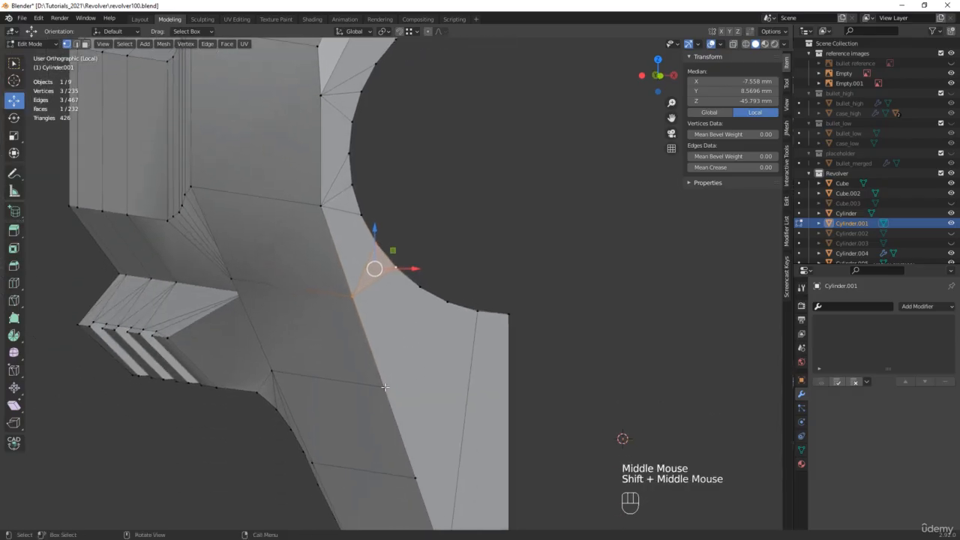
click(384, 386)
shift+click(416, 288)
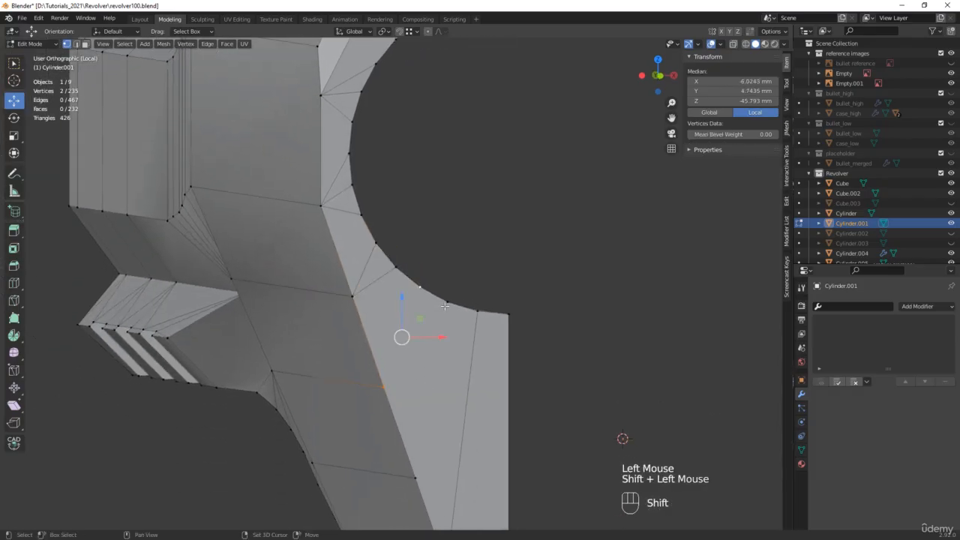
shift+click(445, 304)
key(j)
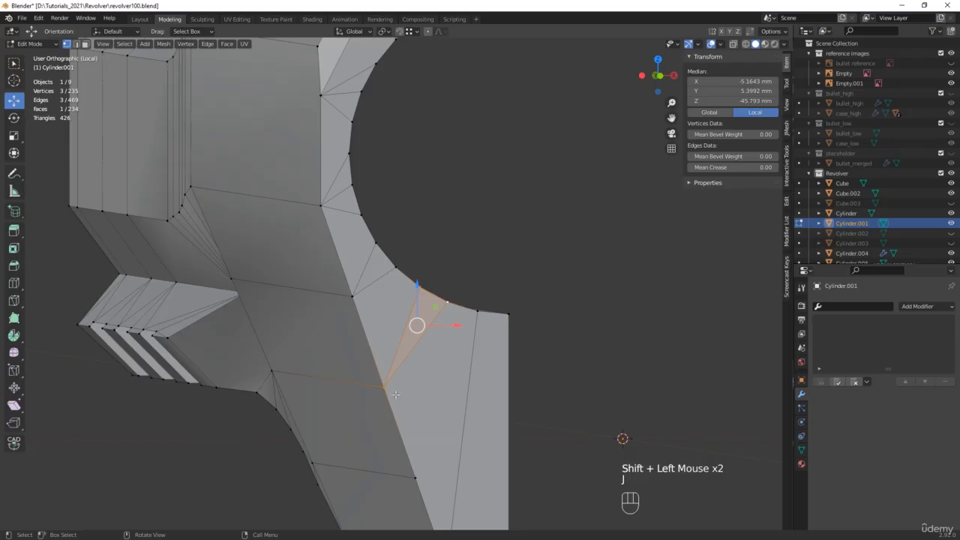
click(384, 388)
shift+click(478, 312)
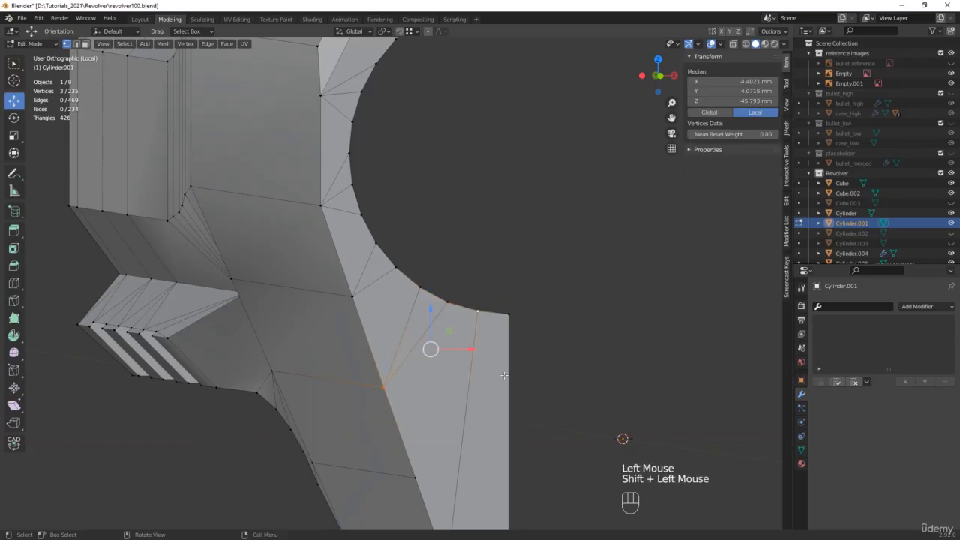
key(j)
Dissolve the long edge running from the bore's underside to the bottom corner of the rear face
scroll(495, 362, down, 2)
mouse_move(494, 362)
middle_down()
mouse_move(510, 401)
mouse_move(490, 363)
mouse_move(510, 357)
middle_up()
scroll(480, 420, up, 1)
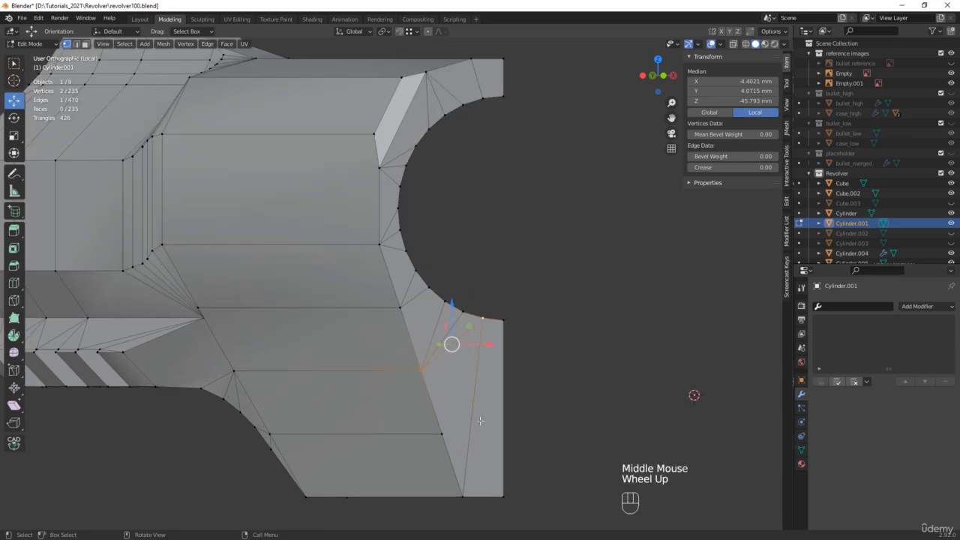
click(468, 406)
key(x)
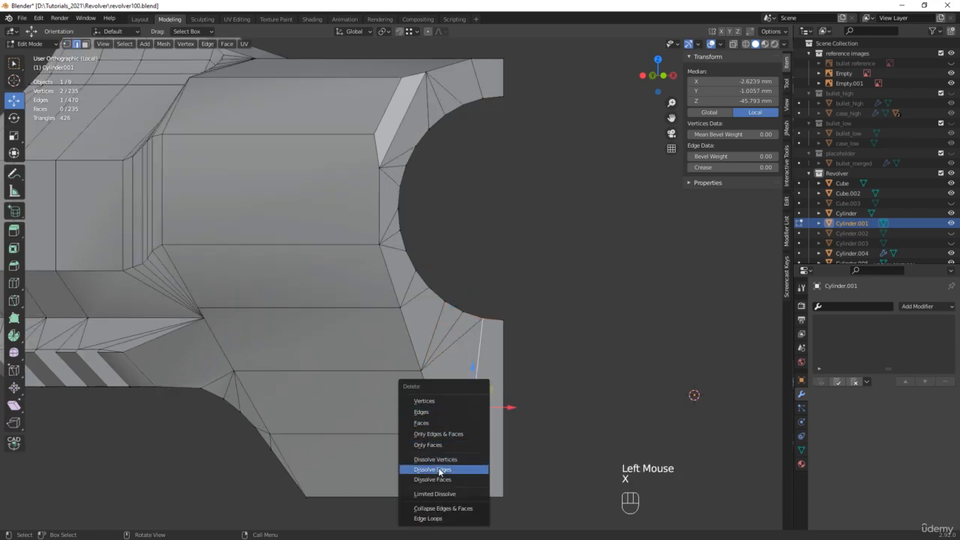
click(439, 471)
Show the shroud see-through in left view over the references, with the other parts unhidden, and save as revolver101.blend
middle_drag(450, 420, 540, 384)
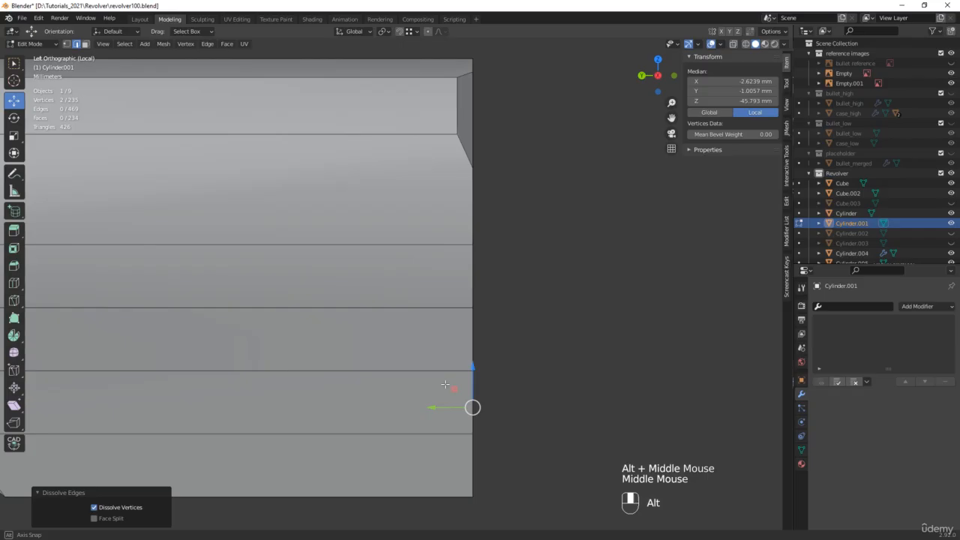
key(alt+z)
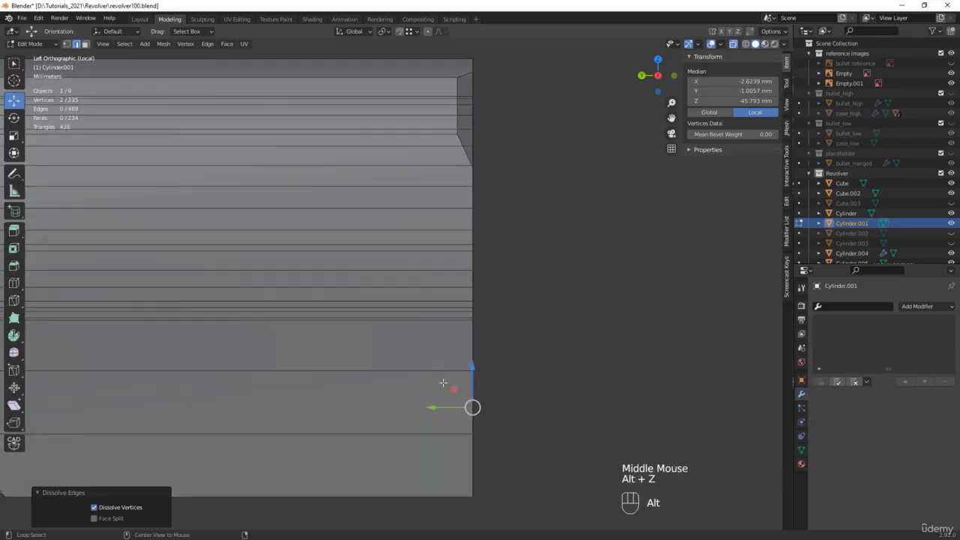
scroll(371, 373, down, 3)
shift+middle_drag(371, 373, 482, 371)
key(slash)
scroll(495, 360, up, 3)
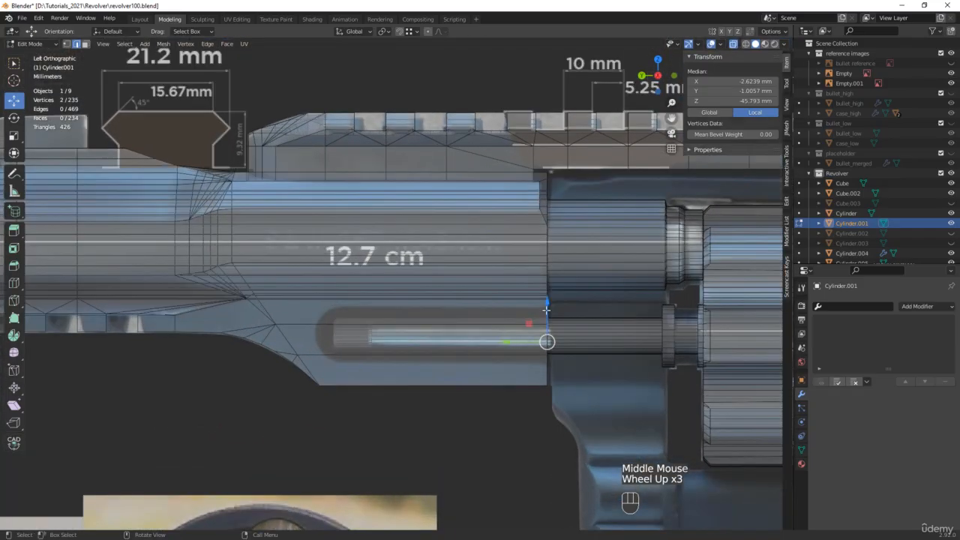
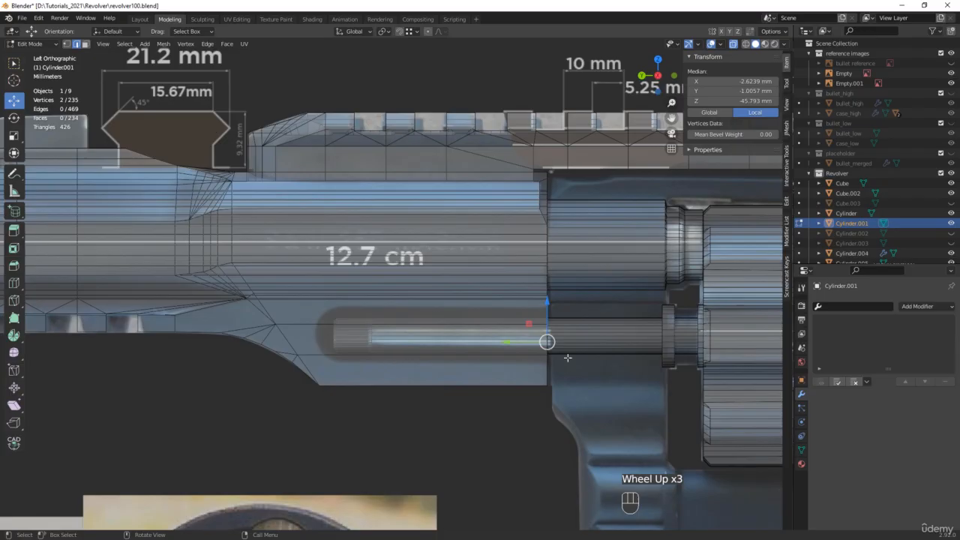
key(ctrl+alt+s)
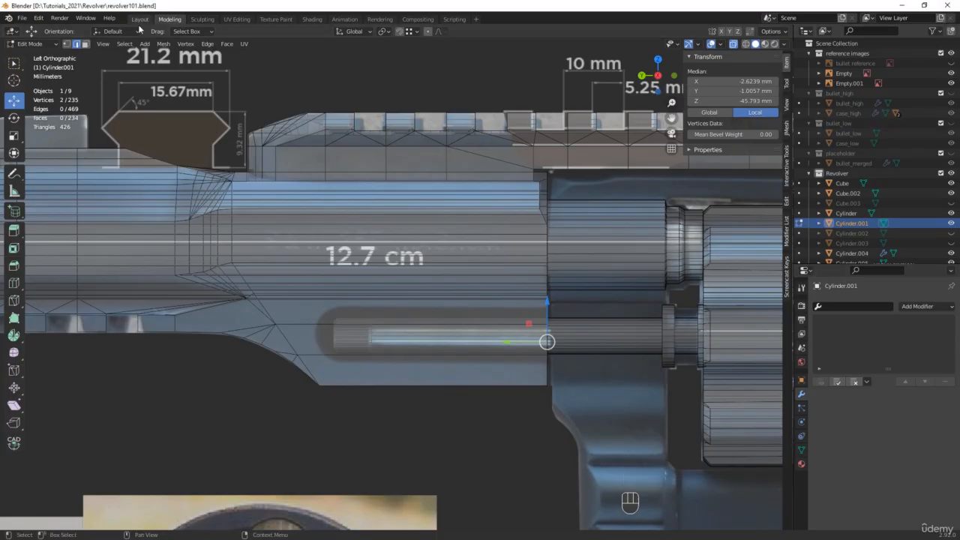
shift+middle_drag(121, 117, 199, 212)
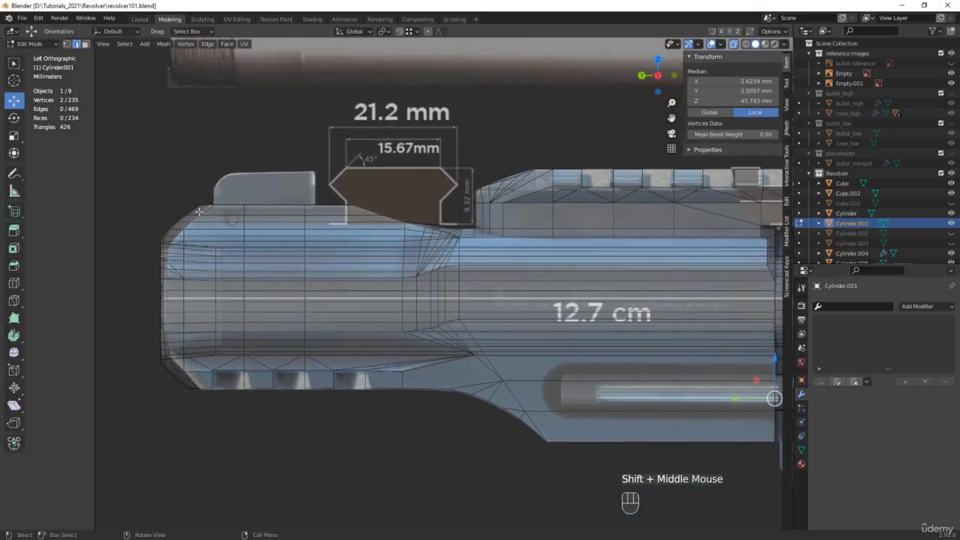
Add a small cylinder about 1.6 mm in diameter and 5.7 mm long over the front sight in left view
scroll(199, 211, up, 6)
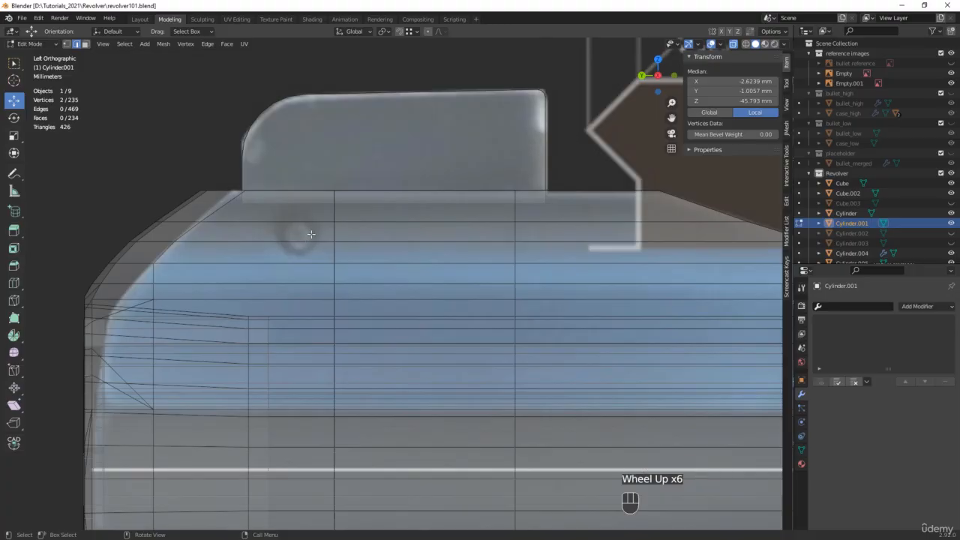
key(Tab)
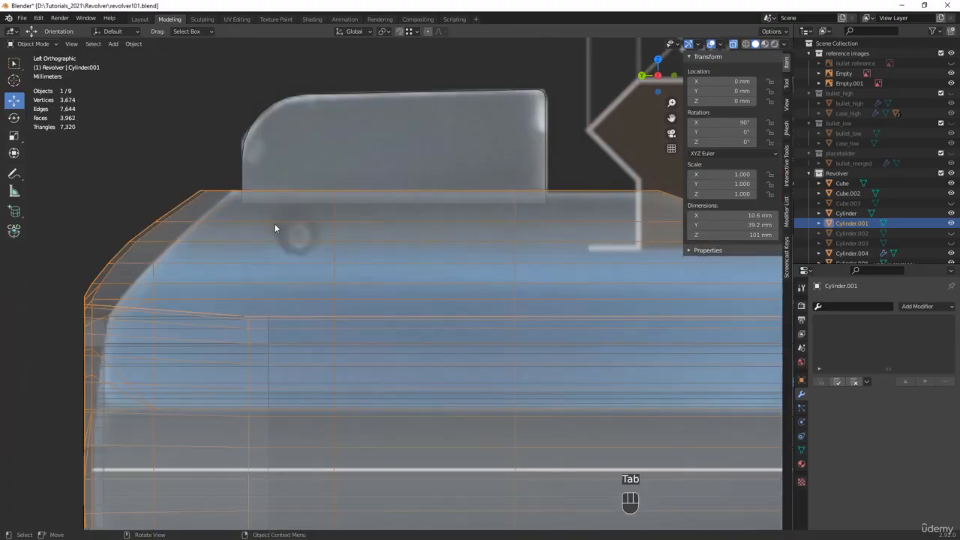
click(14, 214)
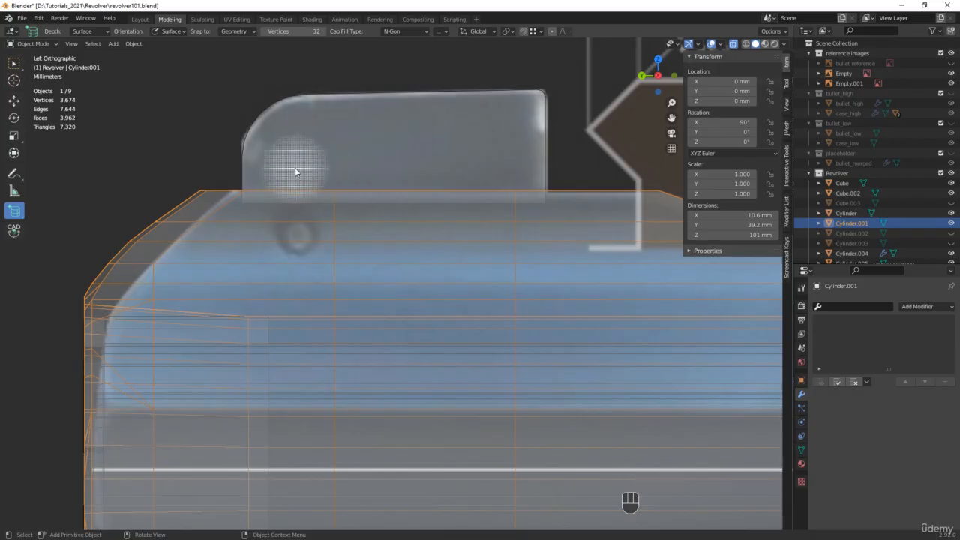
drag(294, 168, 298, 167)
drag(344, 121, 325, 144)
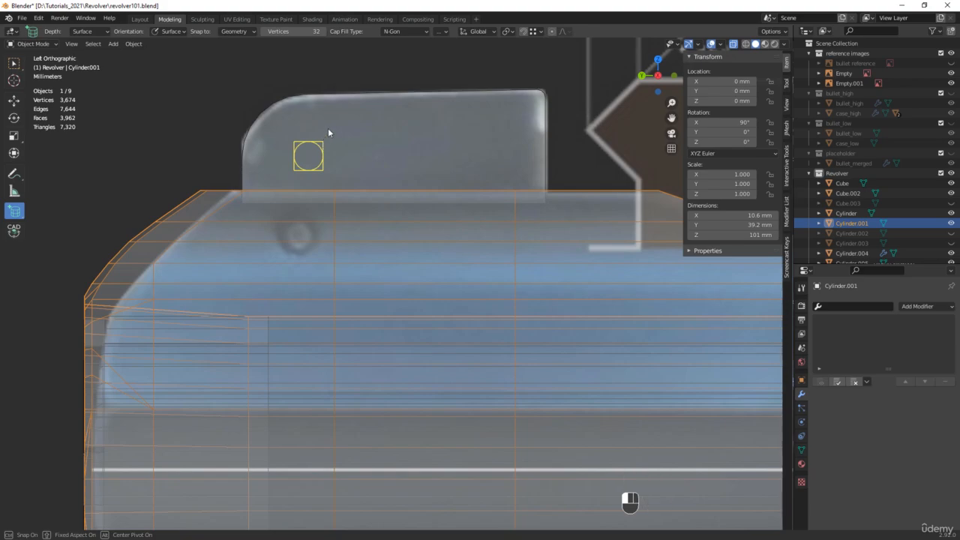
click(311, 150)
scroll(311, 153, down, 3)
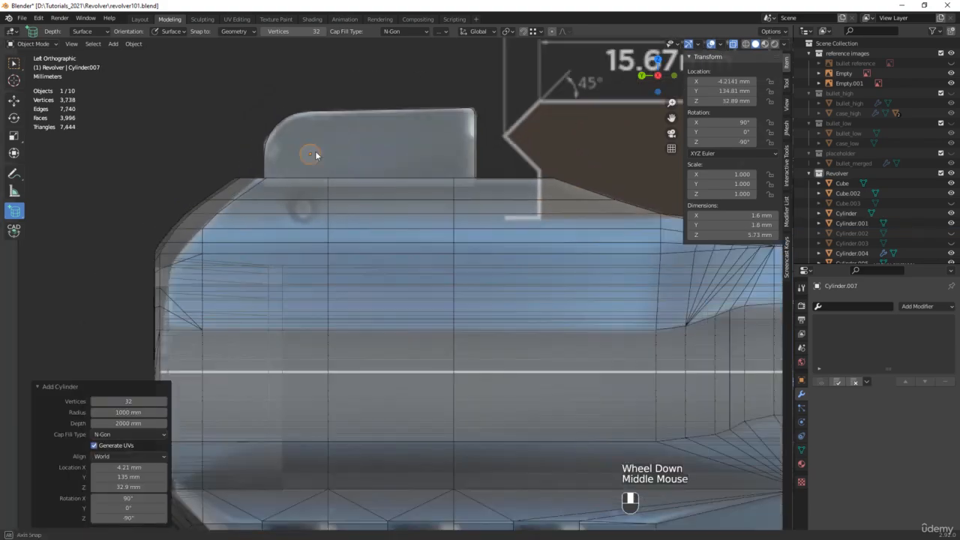
Reduce the new cylinder to 12 vertices
middle_drag(315, 151, 357, 173)
key(w)
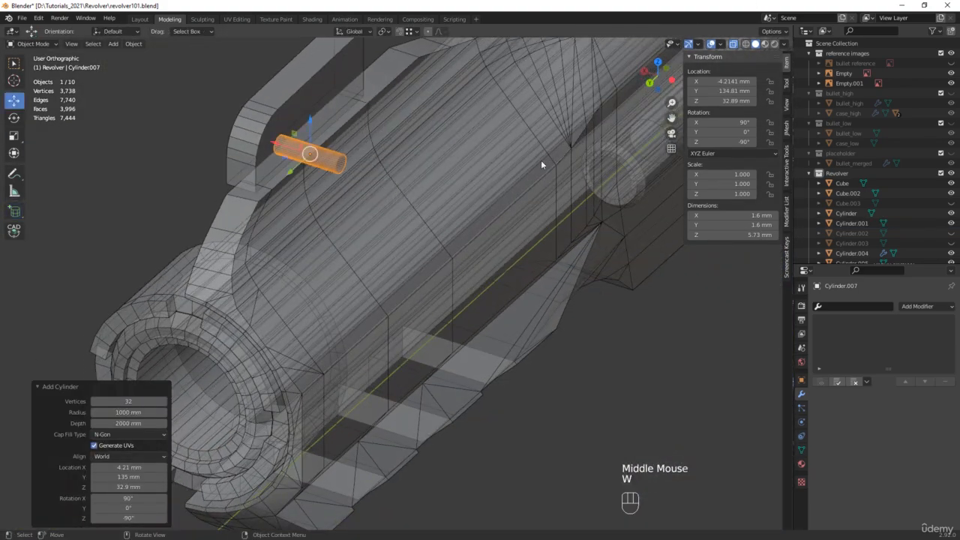
click(150, 400)
text(12)
key(Return)
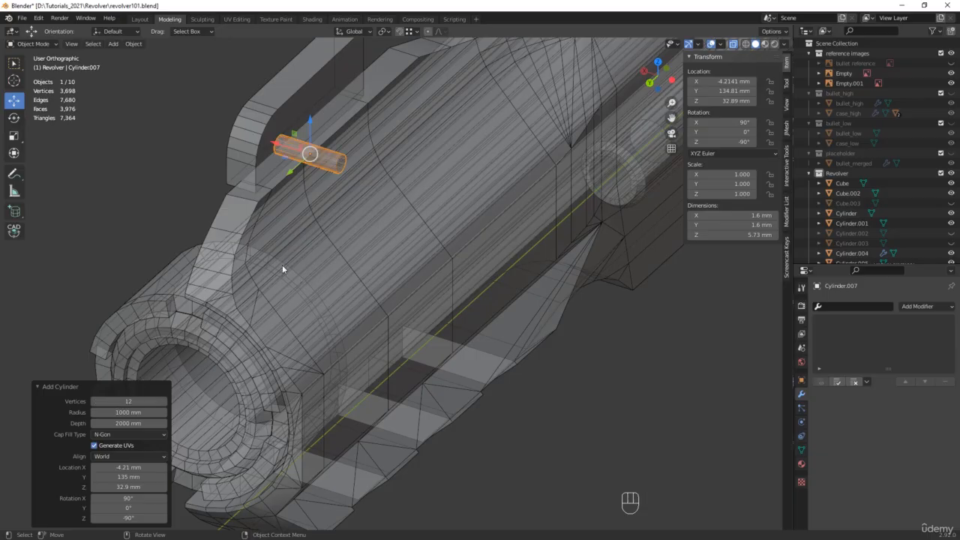
Centre the cylinder at location X 0 mm and lengthen it to a depth of about 3030 mm
middle_drag(281, 264, 349, 349)
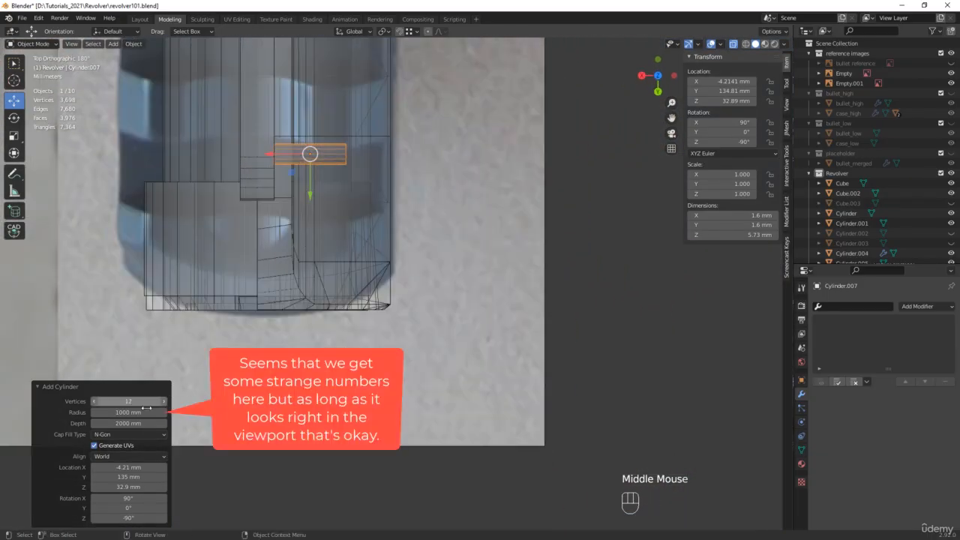
click(129, 467)
text(0)
key(Return)
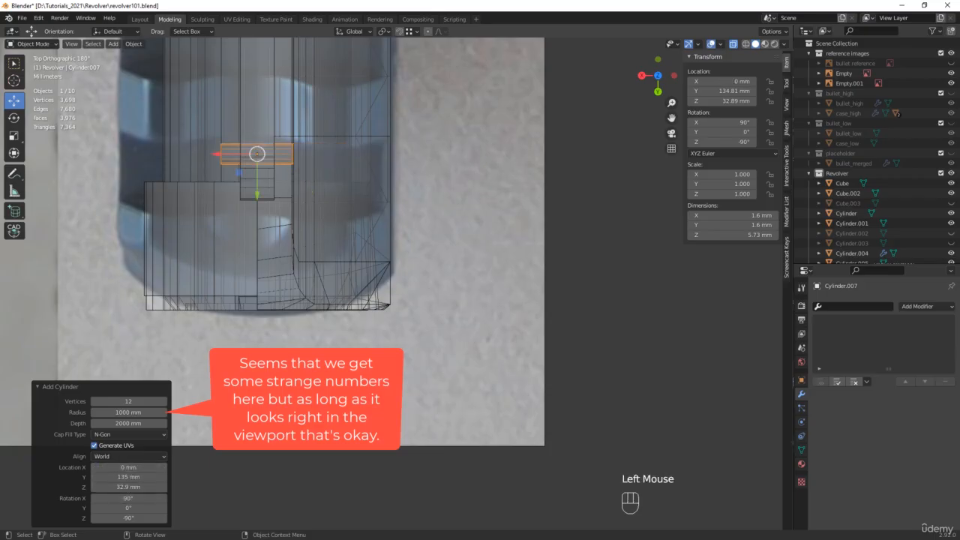
drag(126, 424, 187, 426)
Move the cylinder down onto the round pin in the reference, about 4.49 mm lower and 0.71 mm along Y
middle_drag(337, 322, 275, 192)
scroll(274, 193, up, 4)
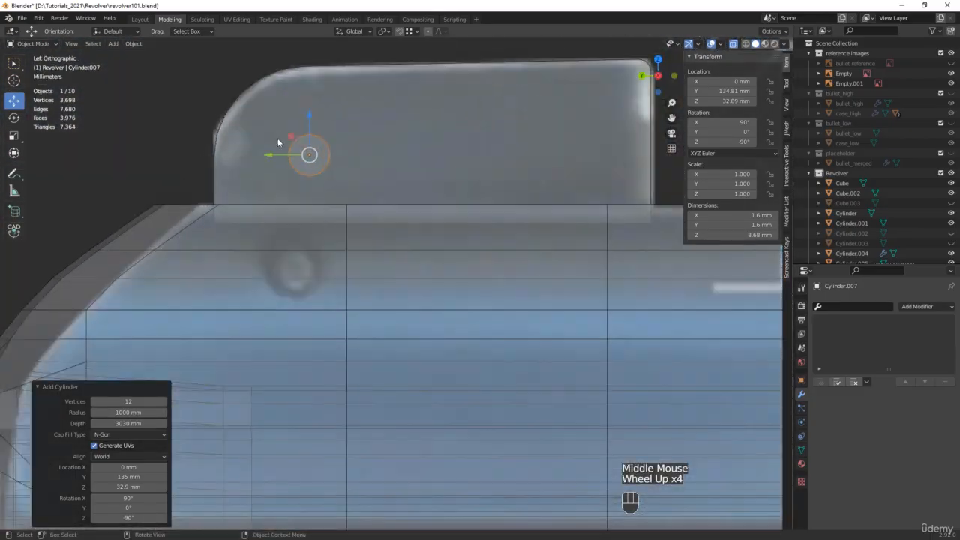
drag(293, 138, 272, 255)
scroll(271, 254, up, 3)
key(alt+z)
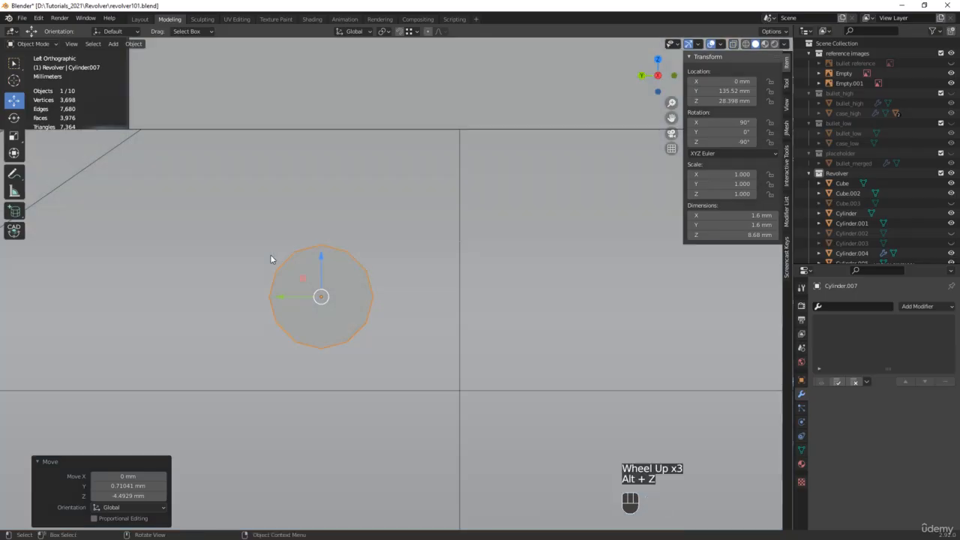
Scale the pin cylinder up by about 1.395 to match the pin outline in the reference
scroll(270, 254, down, 4)
scroll(270, 254, up, 2)
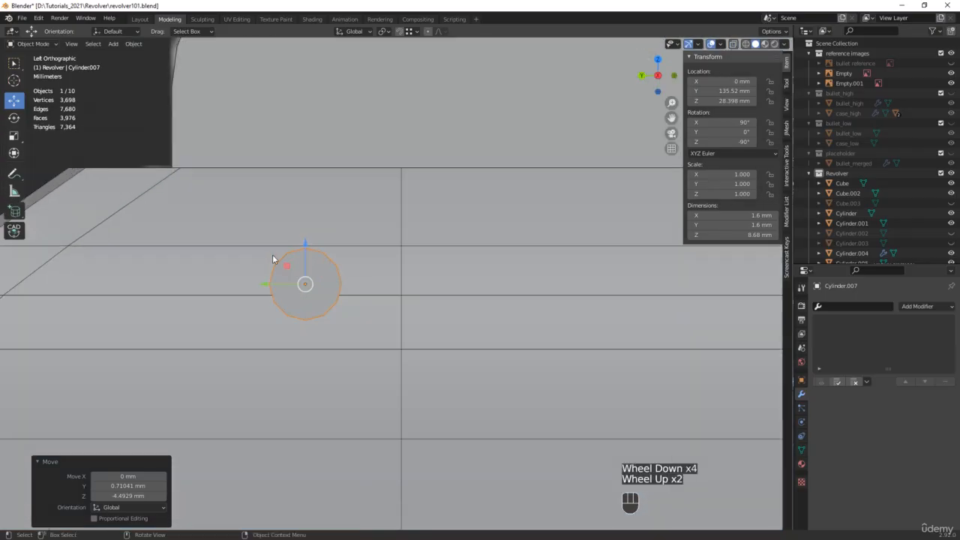
key(alt+z)
key(s)
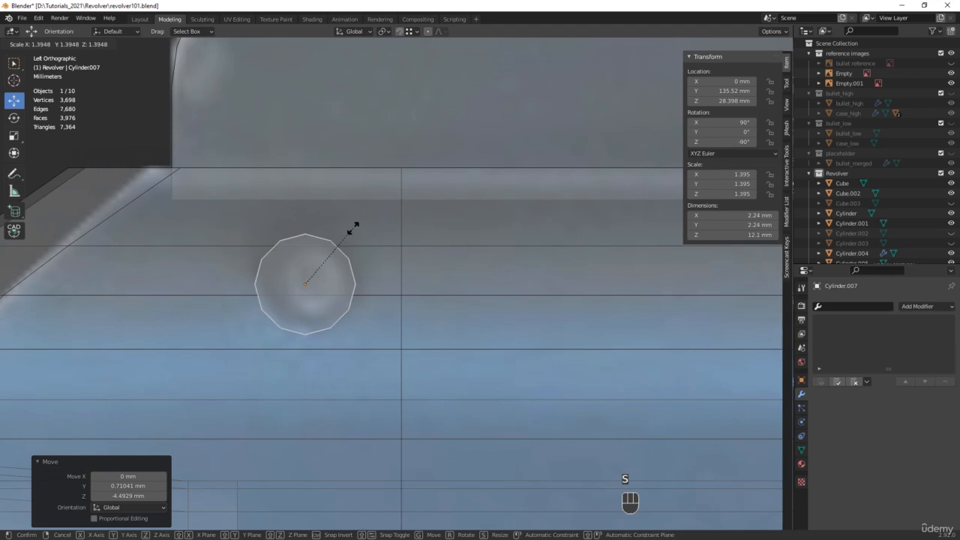
click(354, 225)
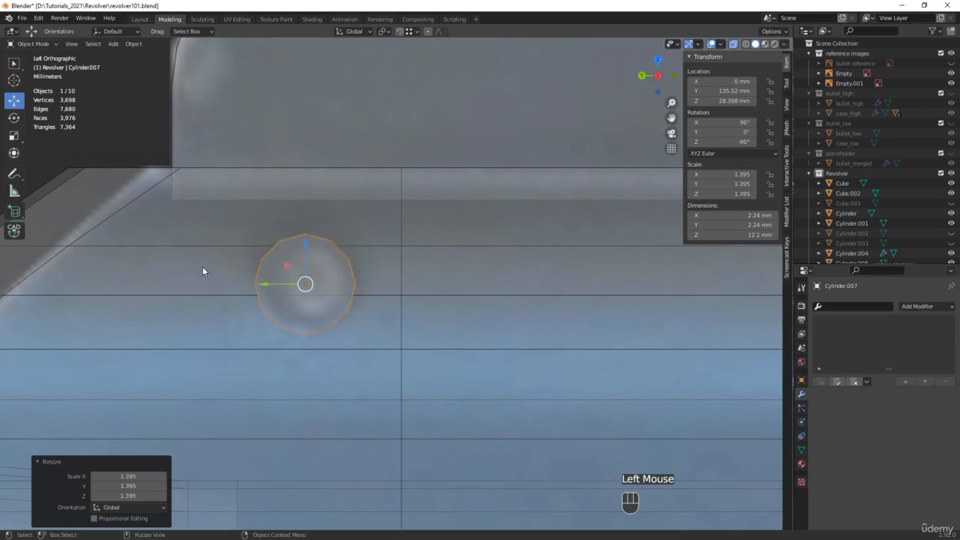
Check where the pin cylinder crosses the shroud and raise it about 0.16 mm
scroll(325, 356, down, 3)
key(alt+z)
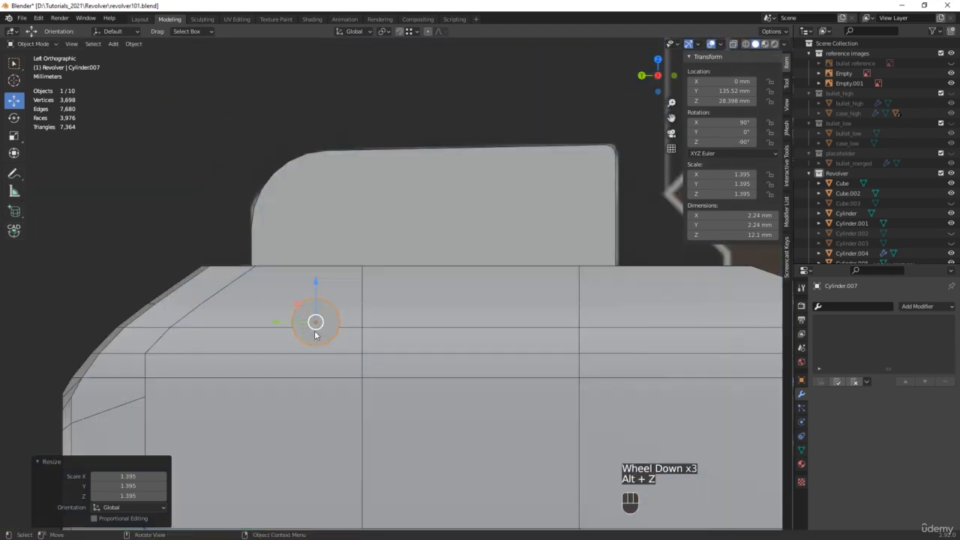
middle_drag(315, 335, 389, 353)
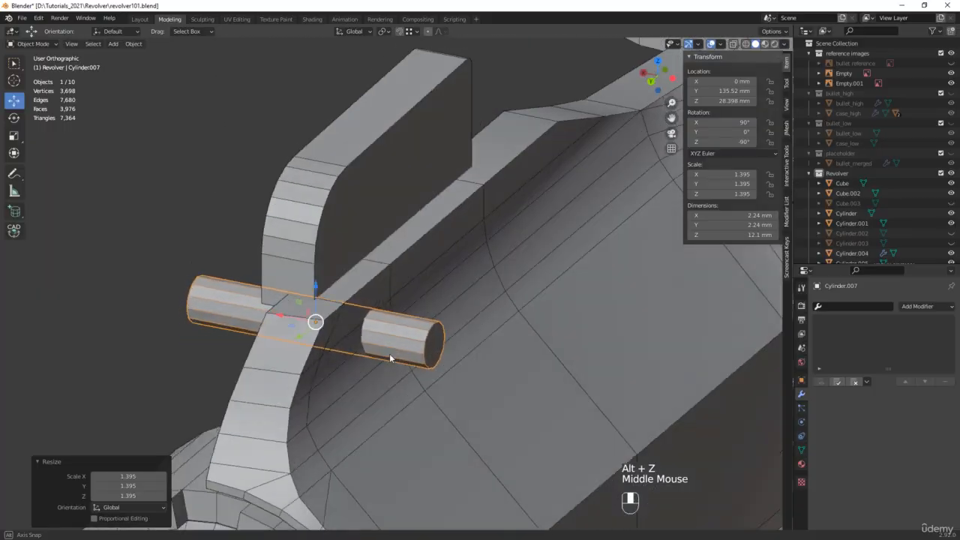
scroll(355, 326, up, 6)
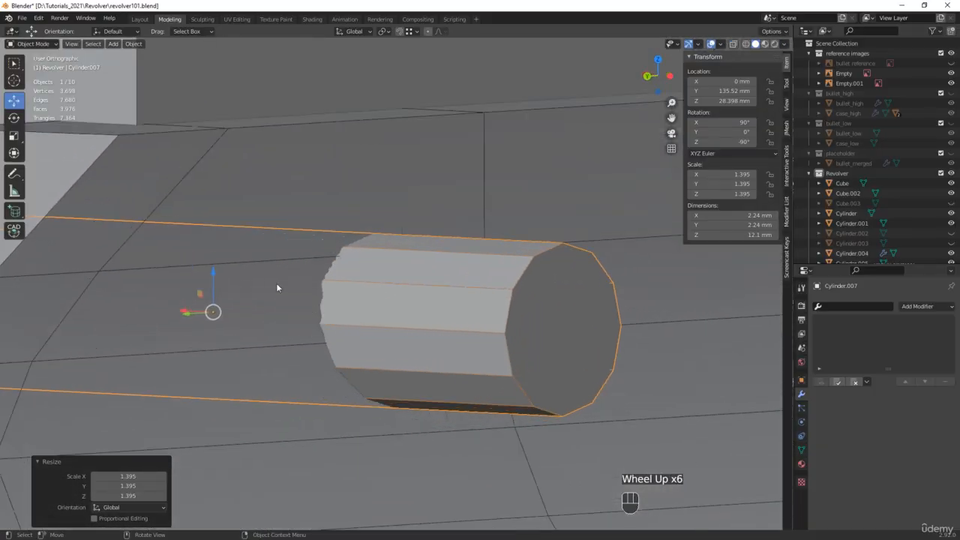
scroll(249, 281, down, 2)
alt+middle_drag(248, 281, 197, 279)
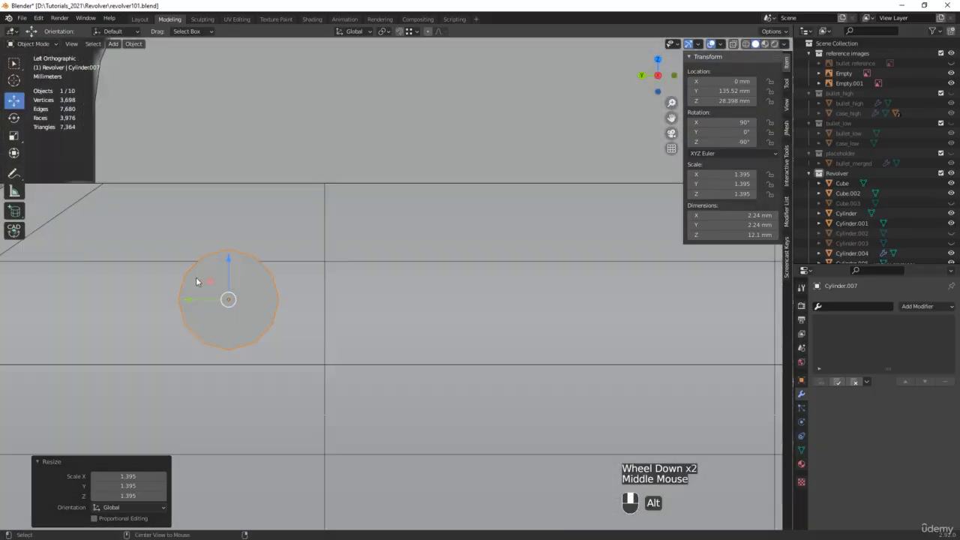
key(alt+z)
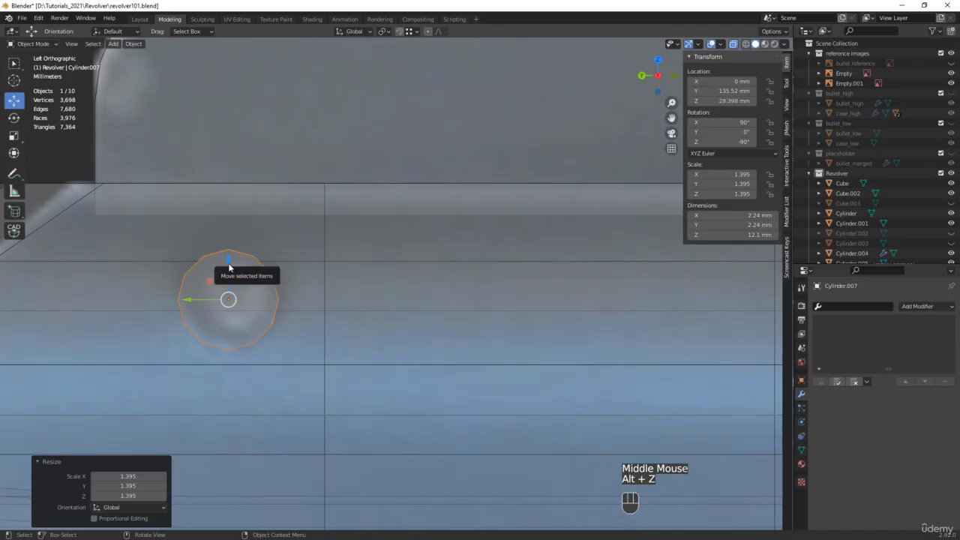
drag(230, 268, 228, 254)
Scale the pin cylinder down by about 0.964
middle_drag(229, 254, 292, 271)
key(alt+z)
mouse_move(283, 321)
middle_down()
mouse_move(288, 292)
mouse_move(285, 306)
middle_up()
key(s)
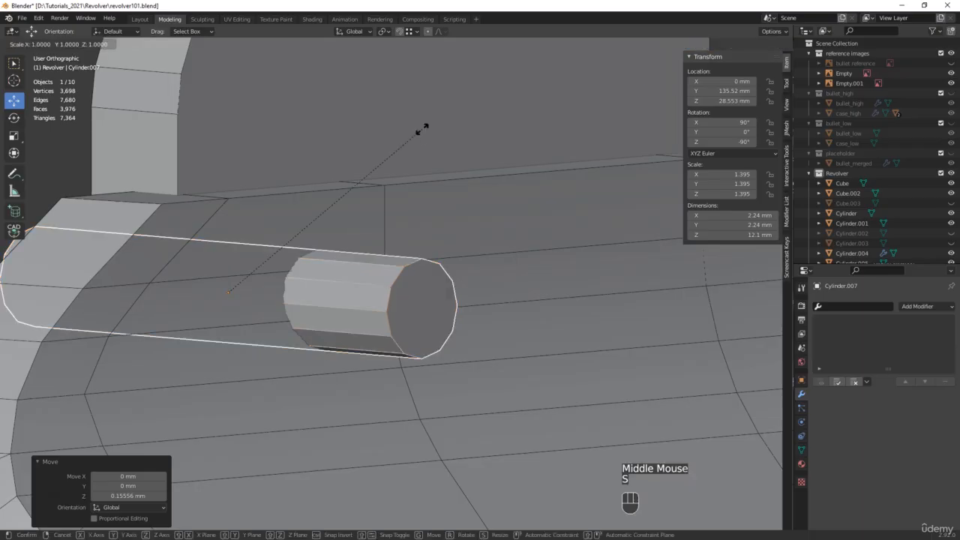
click(417, 134)
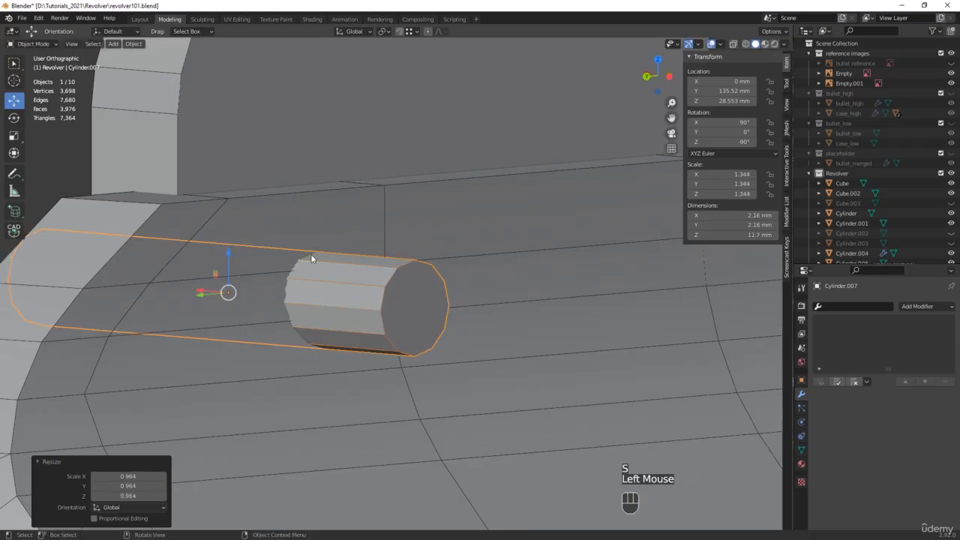
Raise the pin cylinder another 0.12 mm or so against the reference and check it in solid view
middle_drag(310, 254, 260, 253)
scroll(229, 262, up, 2)
key(alt+z)
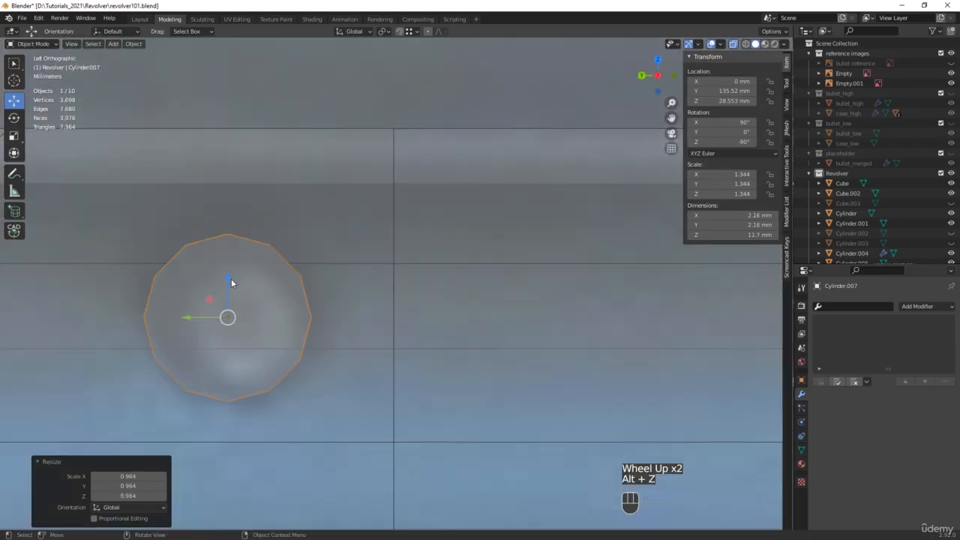
drag(231, 282, 227, 268)
scroll(227, 268, down, 3)
mouse_move(228, 269)
middle_down()
mouse_move(277, 285)
mouse_move(285, 320)
middle_up()
scroll(284, 320, up, 2)
key(alt+z)
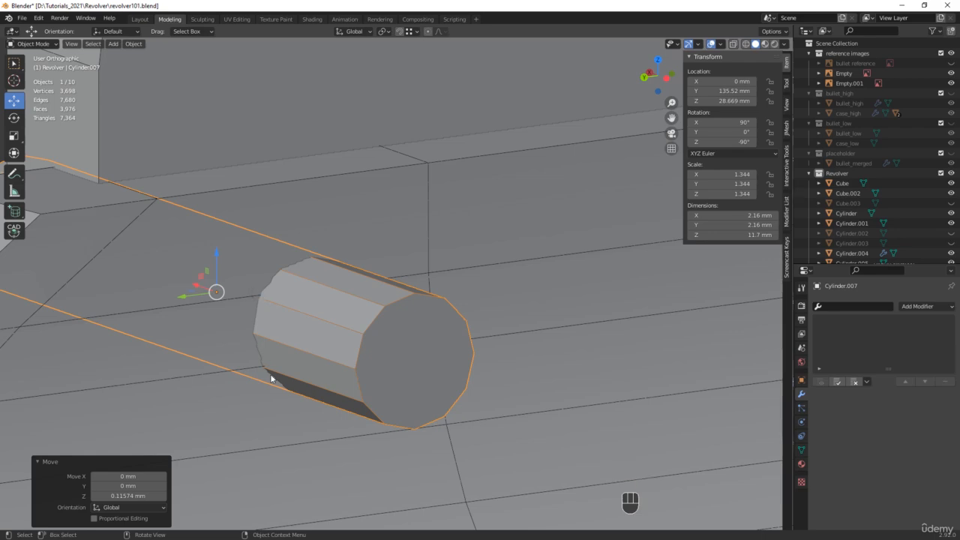
Mirror the half shroud Cylinder.001 across the X axis and apply the mirror modifier
scroll(244, 364, down, 2)
middle_drag(250, 359, 306, 389)
scroll(307, 390, up, 1)
click(309, 403)
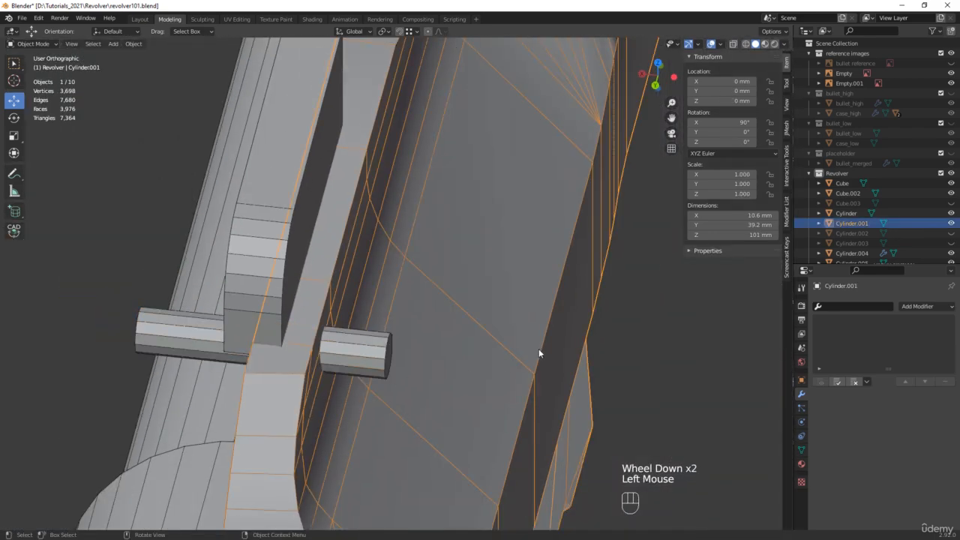
click(788, 129)
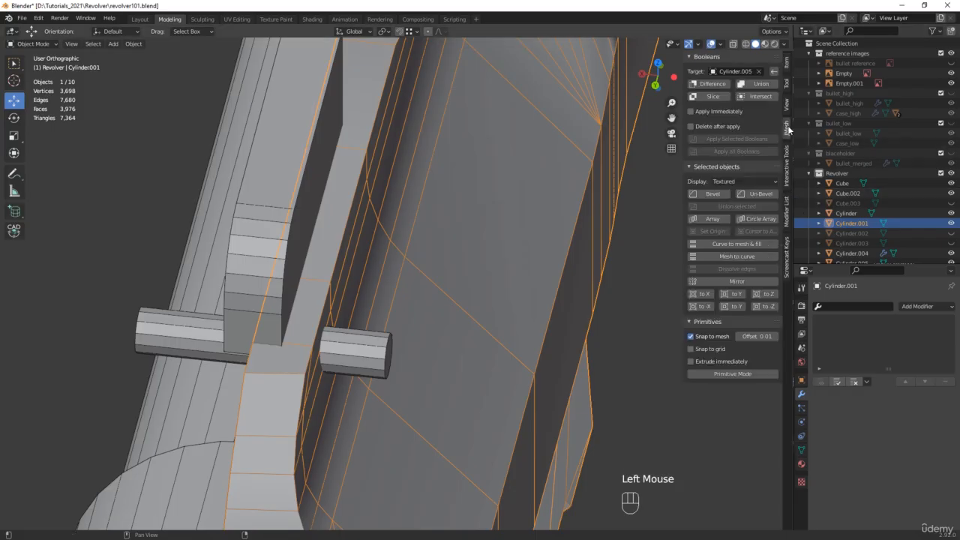
click(731, 281)
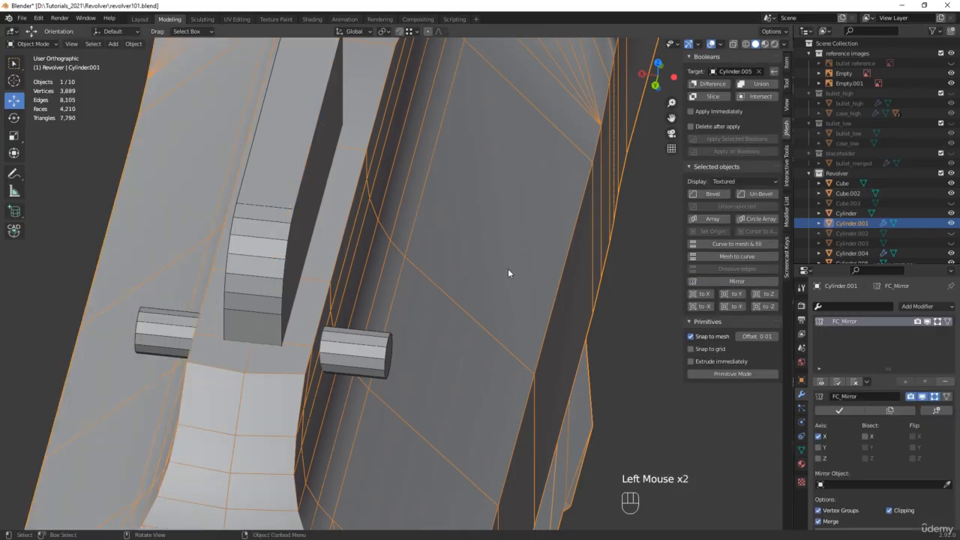
click(844, 412)
scroll(522, 318, down, 2)
middle_drag(521, 318, 502, 298)
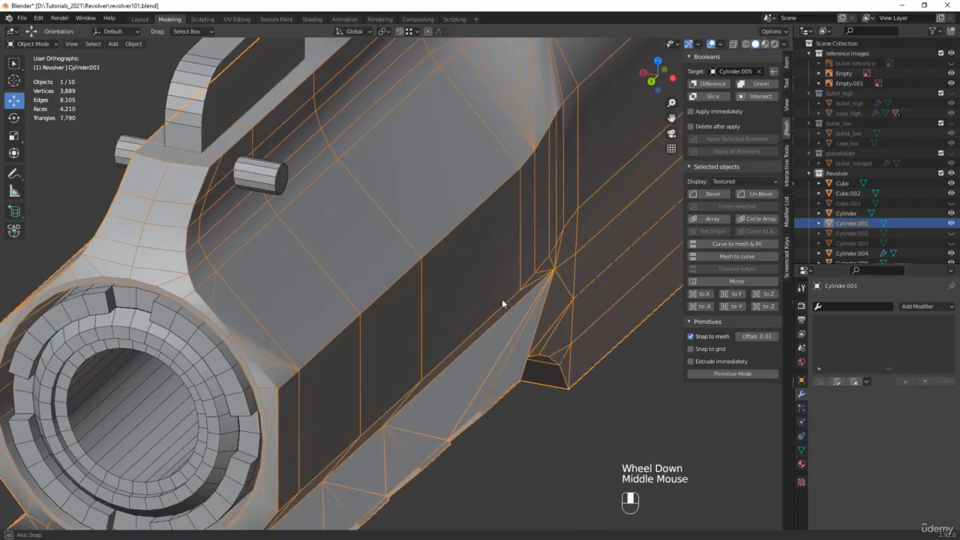
Merge all vertices of the mirrored shroud by distance at 0.1 mm and return to Object Mode
scroll(502, 298, up, 1)
key(Tab)
scroll(502, 301, down, 2)
key(1)
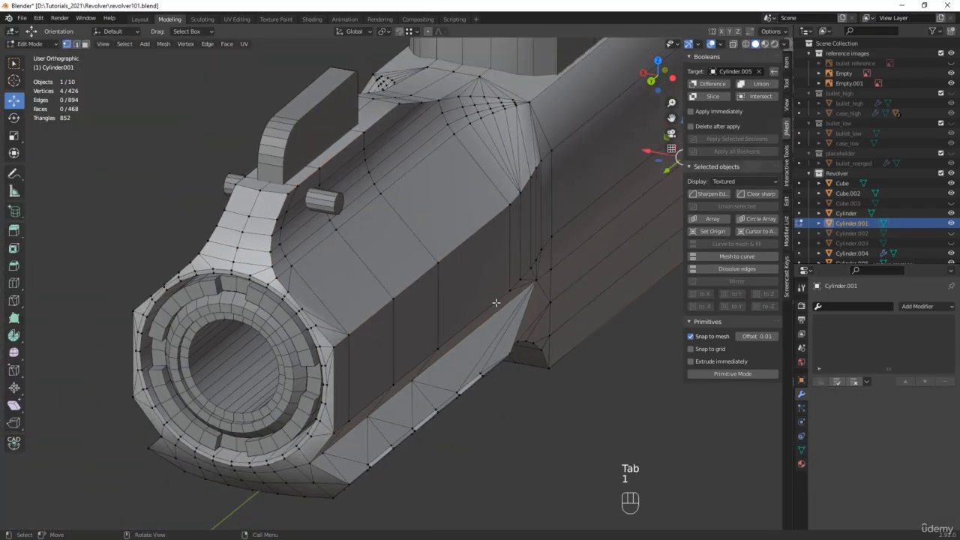
key(a)
key(m)
click(496, 302)
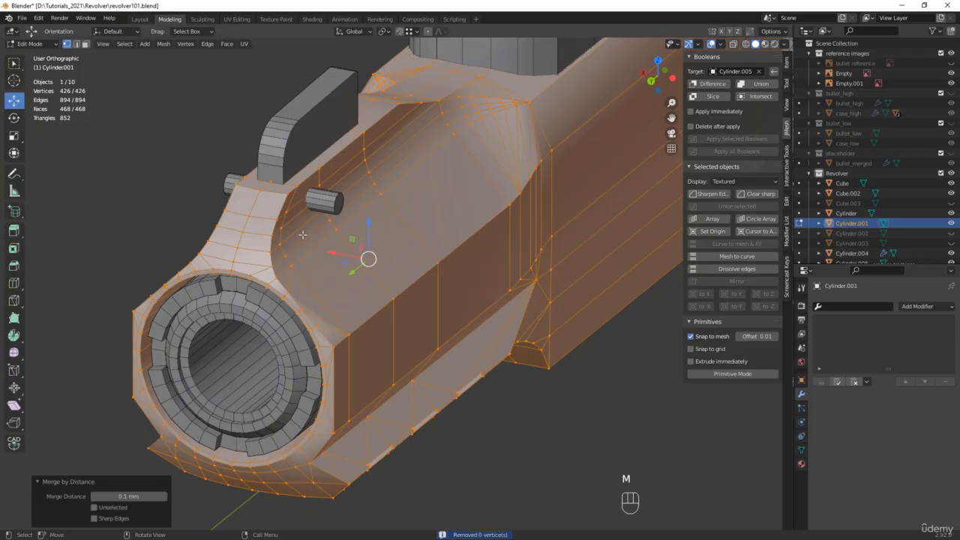
middle_drag(302, 235, 238, 168)
key(Tab)
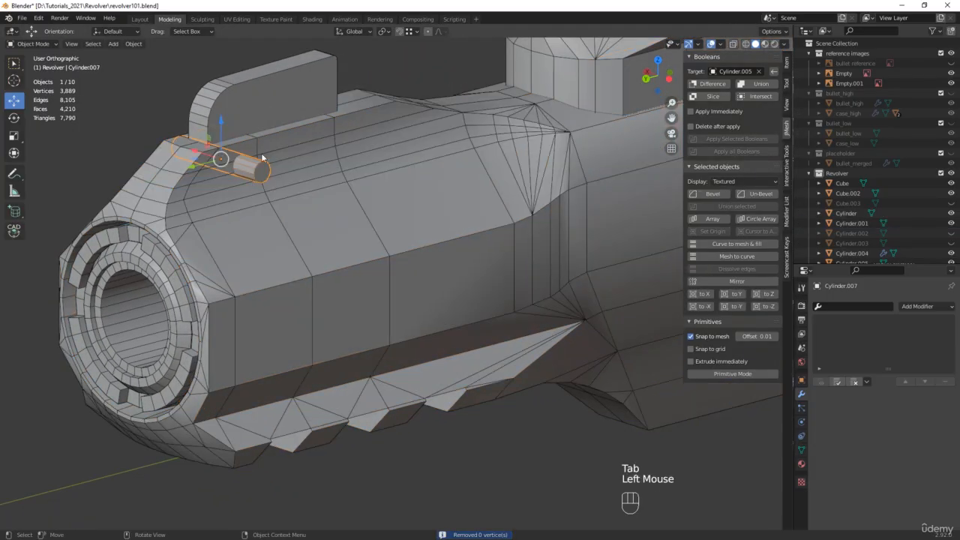
Subtract the pin cylinder from the shroud with a Boolean Difference targeting Cylinder.001, and inspect the cut
click(759, 71)
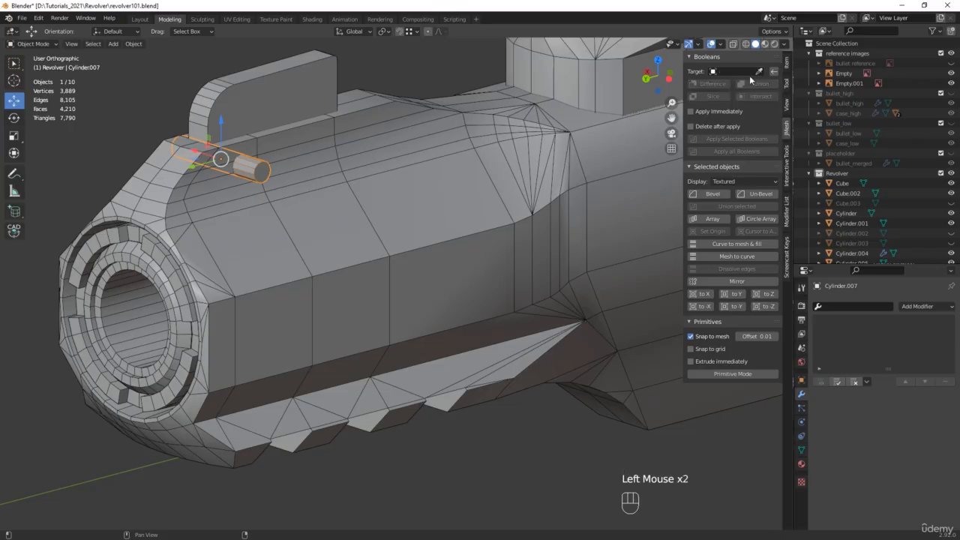
click(758, 71)
click(248, 240)
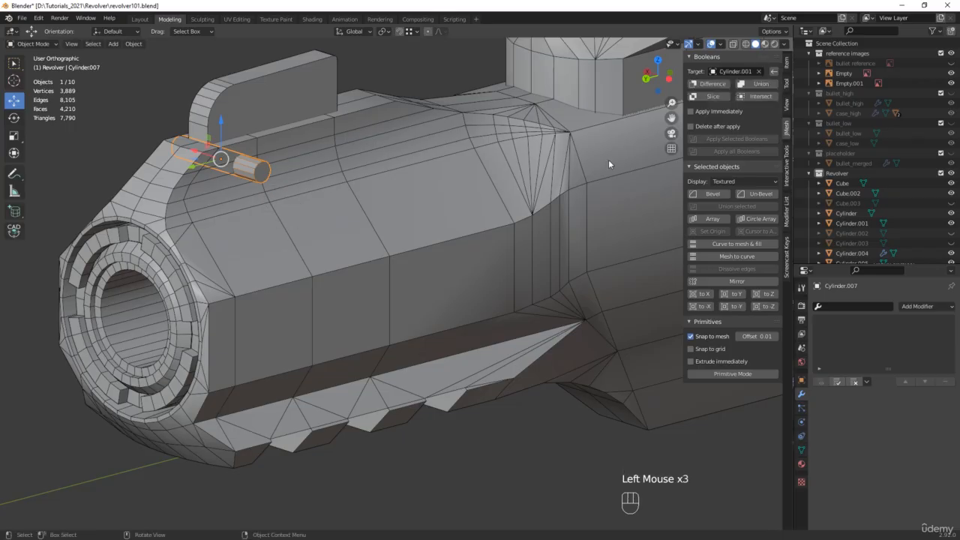
click(712, 83)
scroll(258, 165, up, 6)
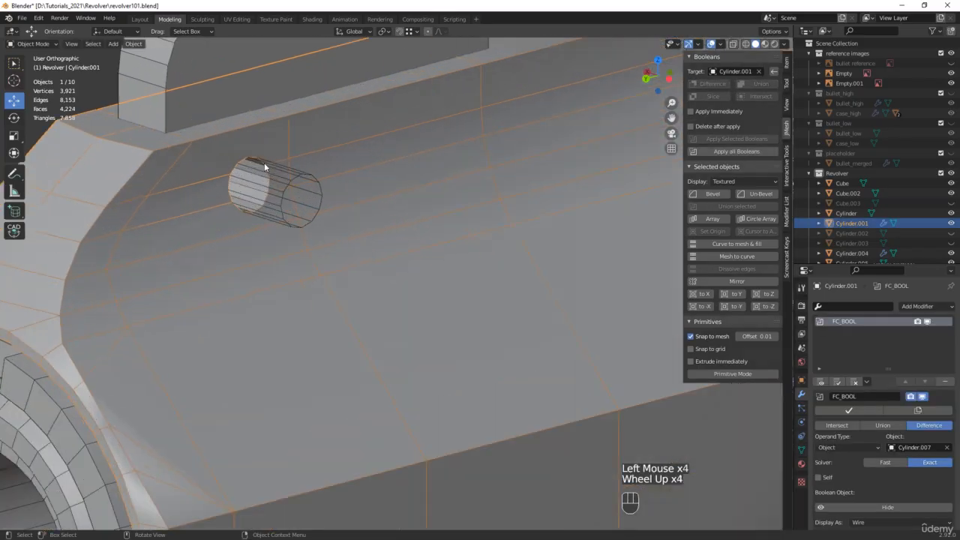
click(270, 218)
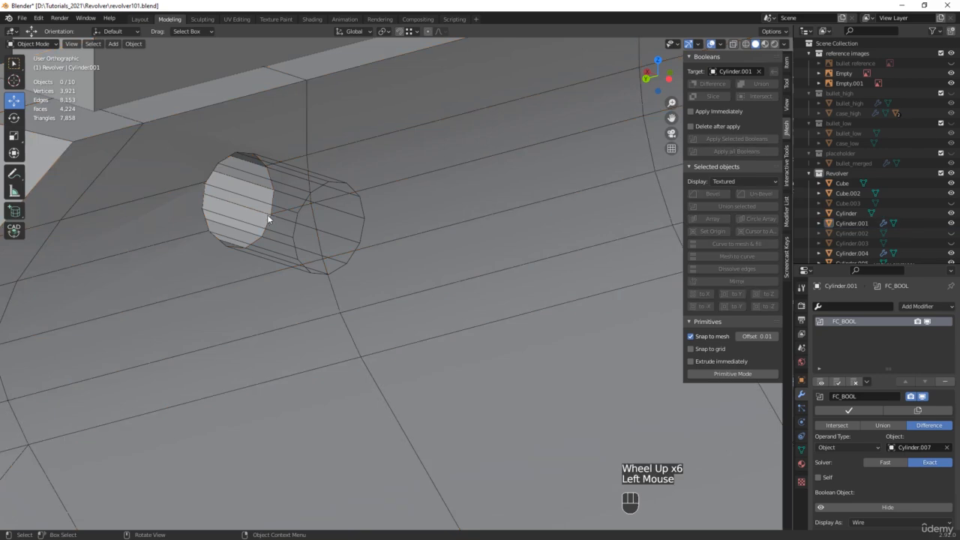
middle_drag(267, 215, 467, 398)
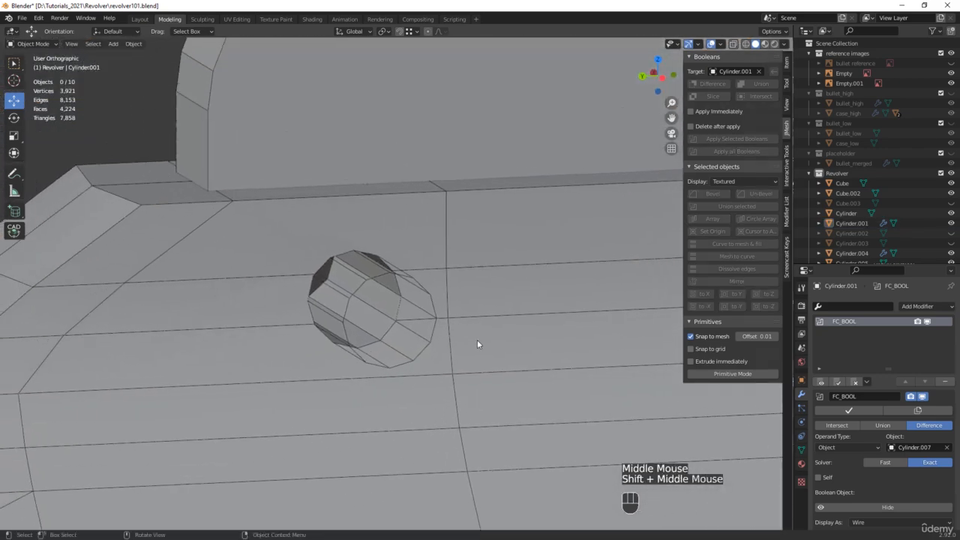
Apply the pin cylinder's Boolean Difference permanently to the shroud Cylinder.001
click(385, 290)
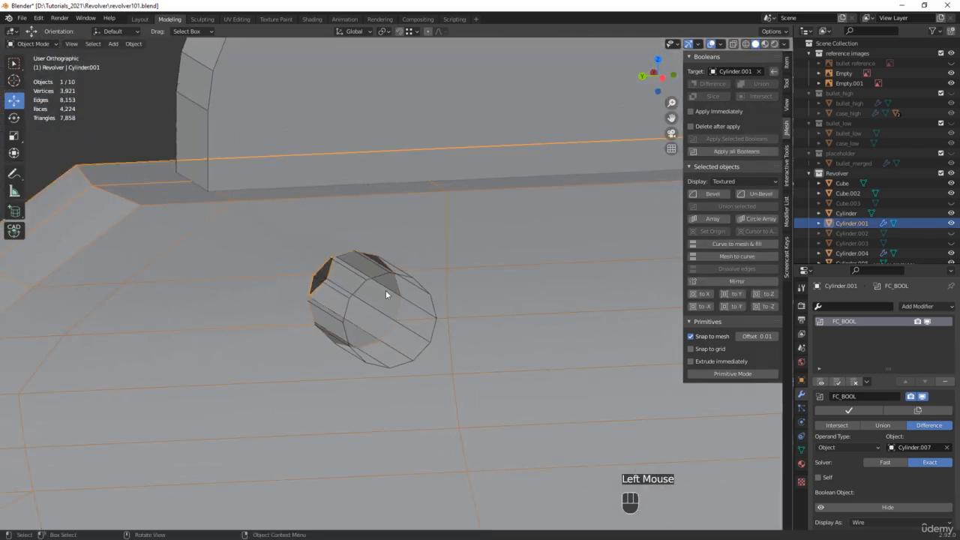
click(380, 278)
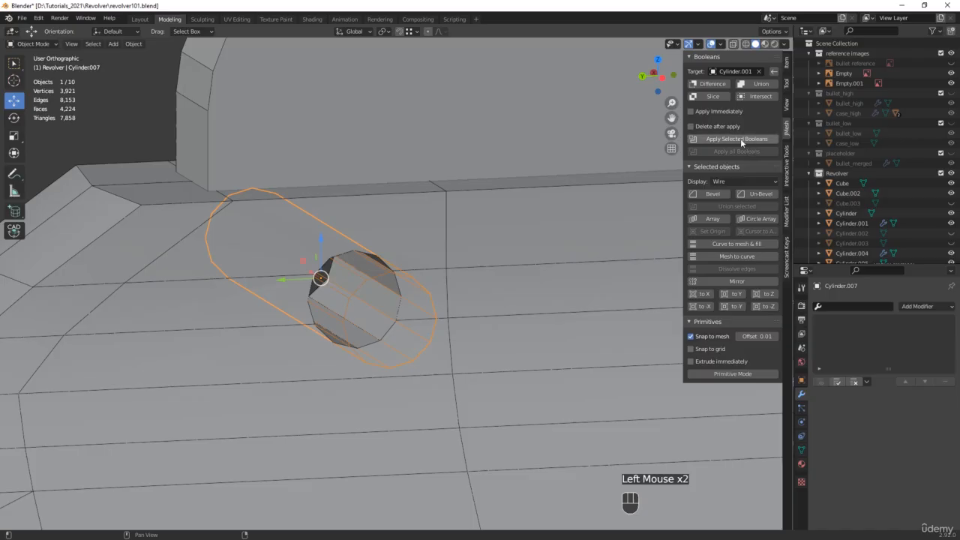
click(741, 139)
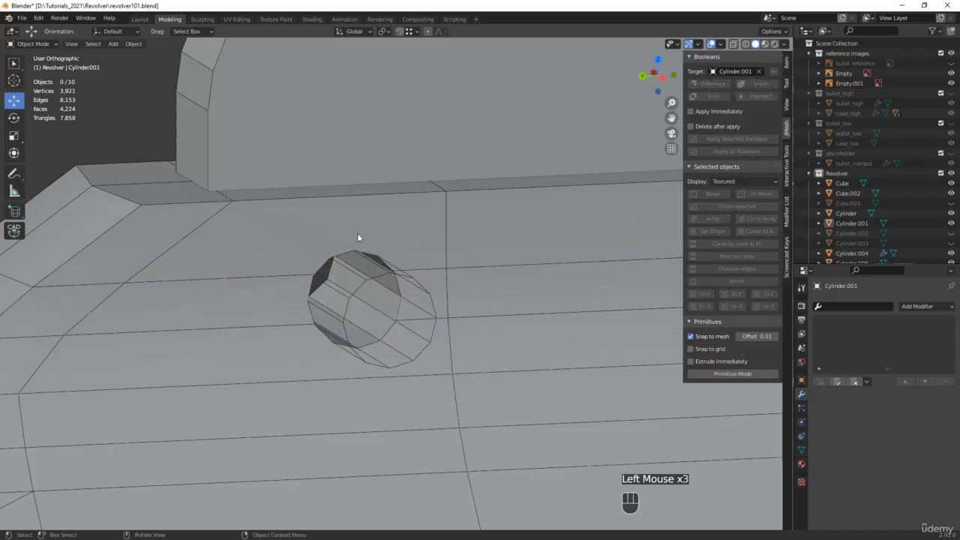
Isolate the shroud Cylinder.001 in local view and enter Edit Mode close up on the pin hole
click(314, 234)
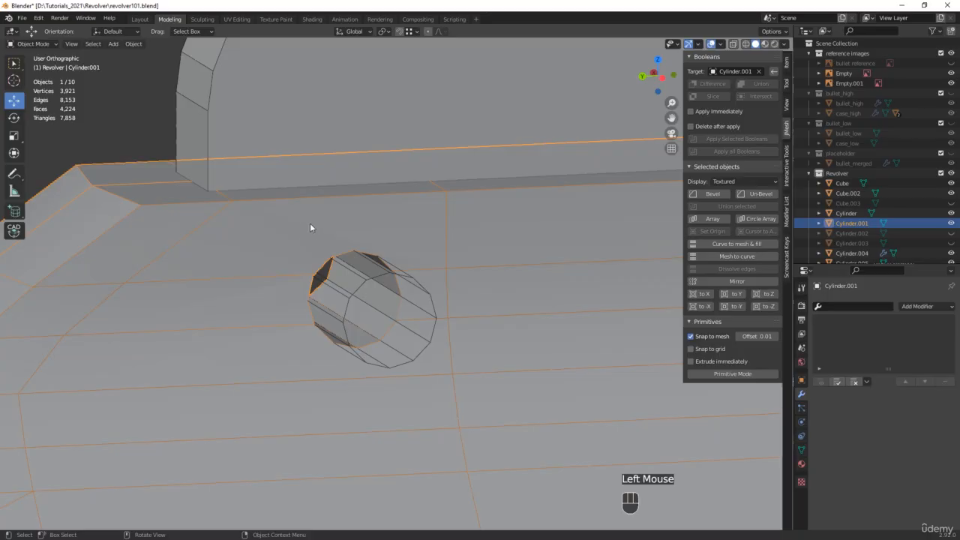
key(KP_Divide)
middle_drag(250, 227, 245, 224)
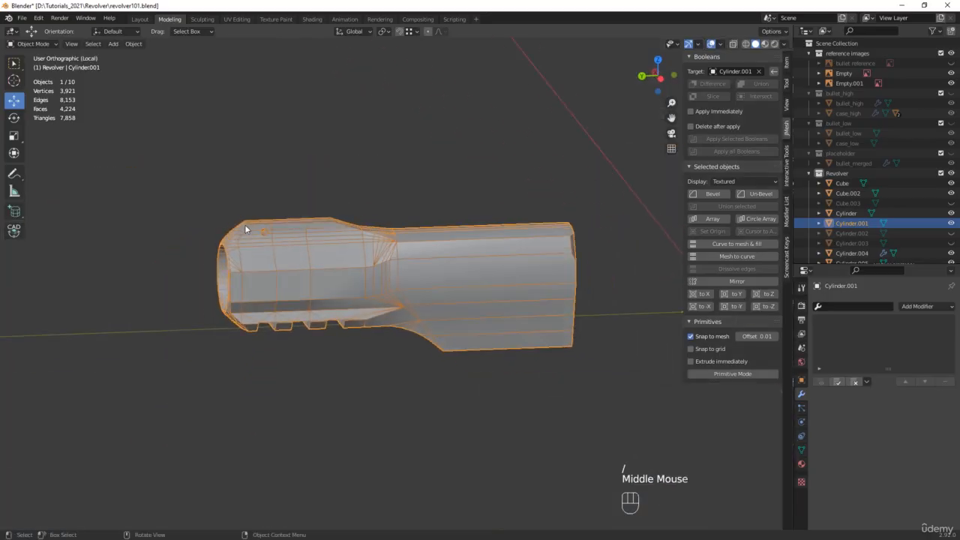
scroll(246, 220, up, 12)
key(Tab)
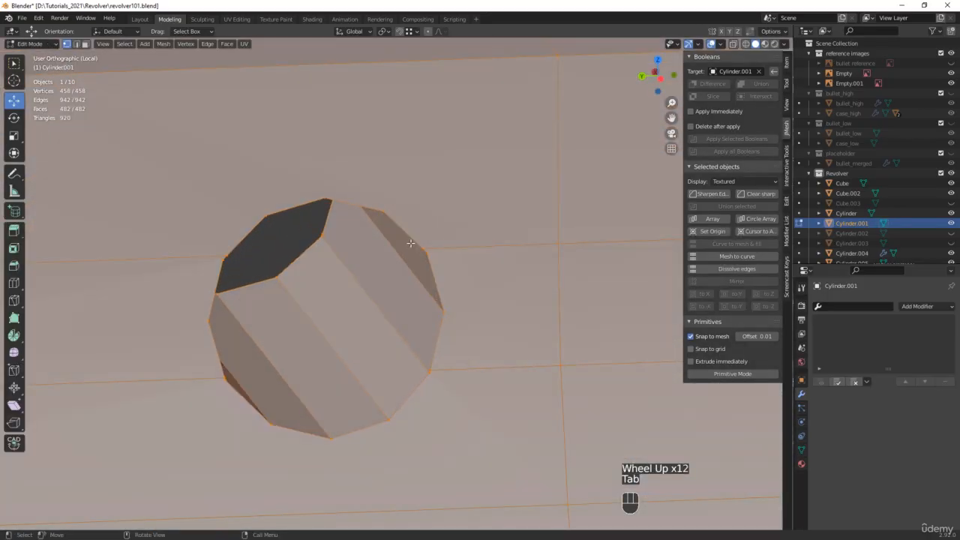
Connect the pin hole's upper-right rim vertex to the nearest vertex of the vertical edge loop beside it
scroll(426, 252, up, 1)
click(427, 252)
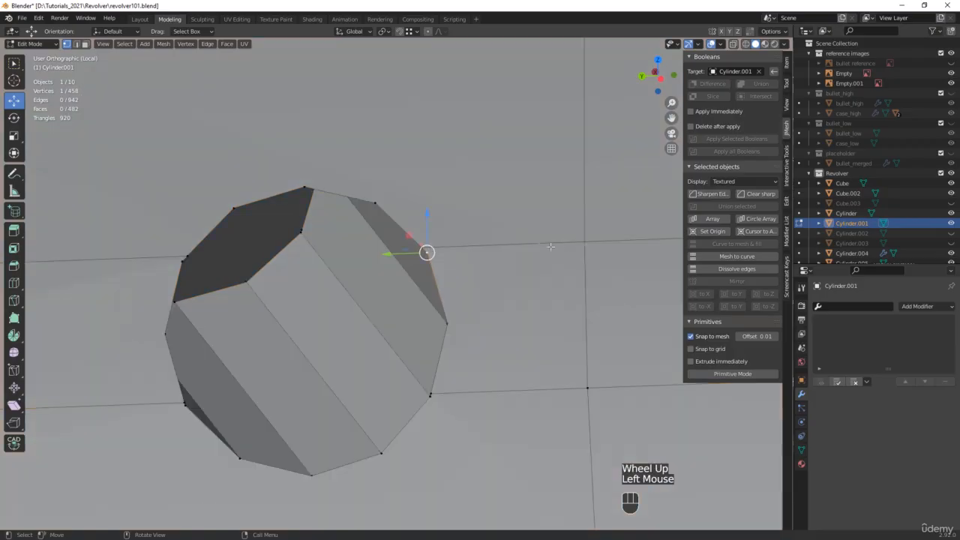
shift+click(583, 250)
key(alt+z)
shift+click(584, 242)
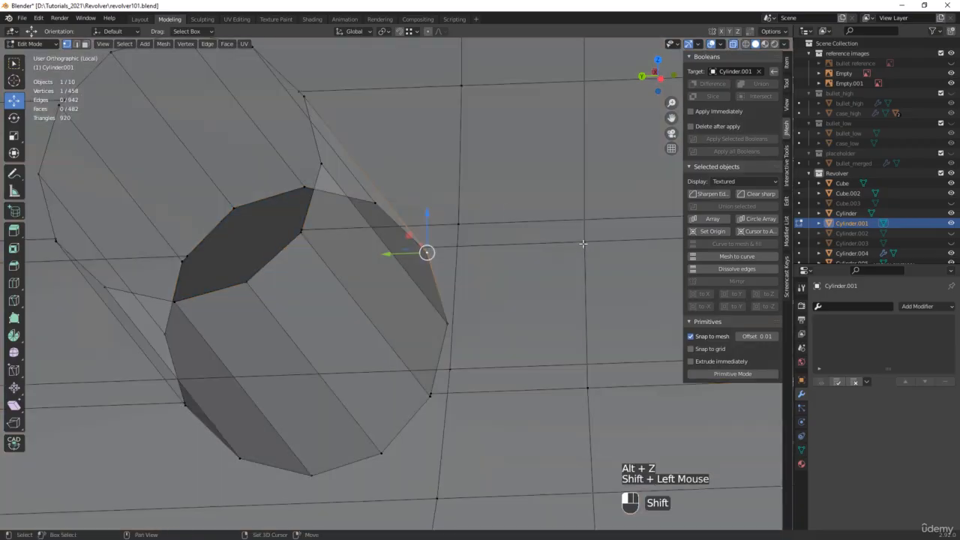
middle_drag(583, 242, 548, 243)
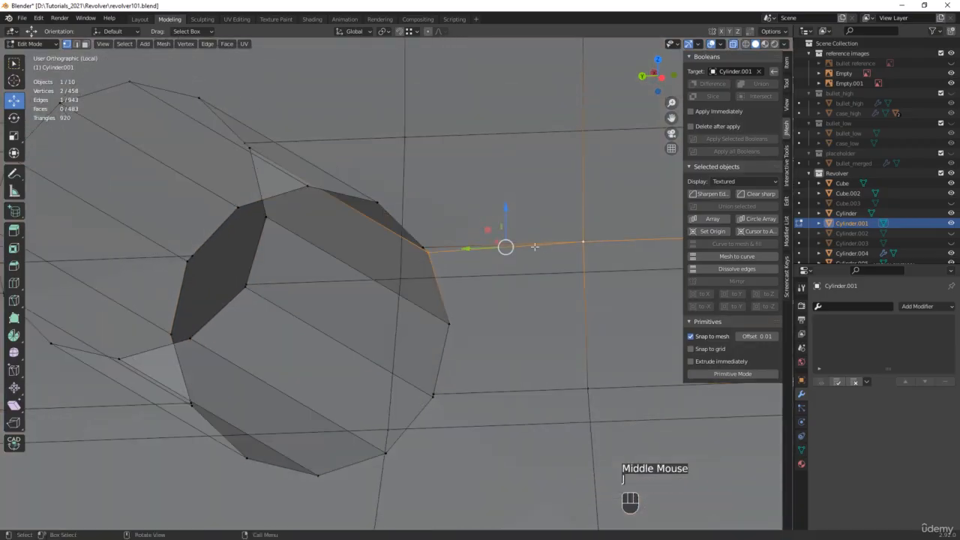
key(j)
Dissolve the nearly coincident duplicate edge beside the new connection at the hole's upper right
key(alt+z)
key(2)
click(439, 245)
key(x)
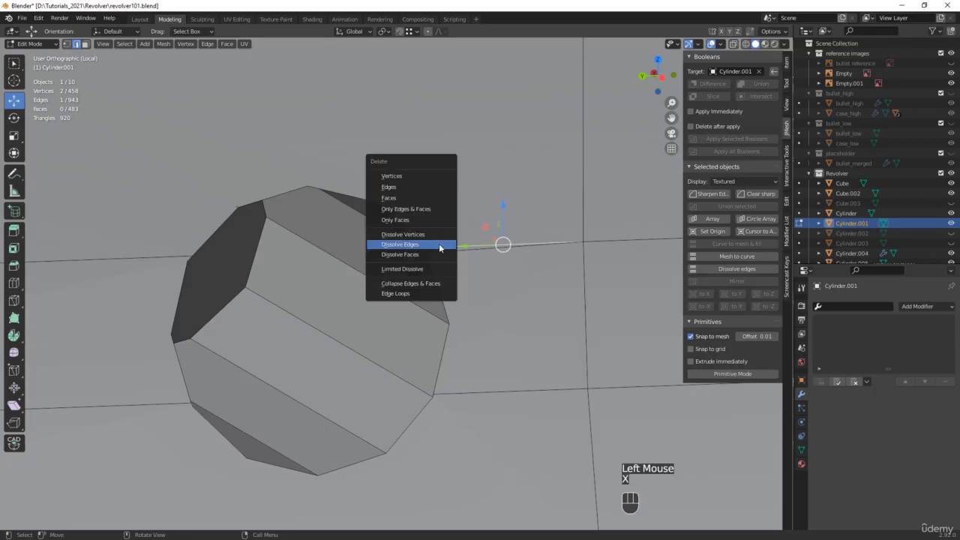
click(439, 247)
Connect the pin hole's upper-left rim vertex to the vertex where its horizontal edge meets the diagonal edge
scroll(439, 248, down, 2)
shift+middle_drag(315, 210, 398, 265)
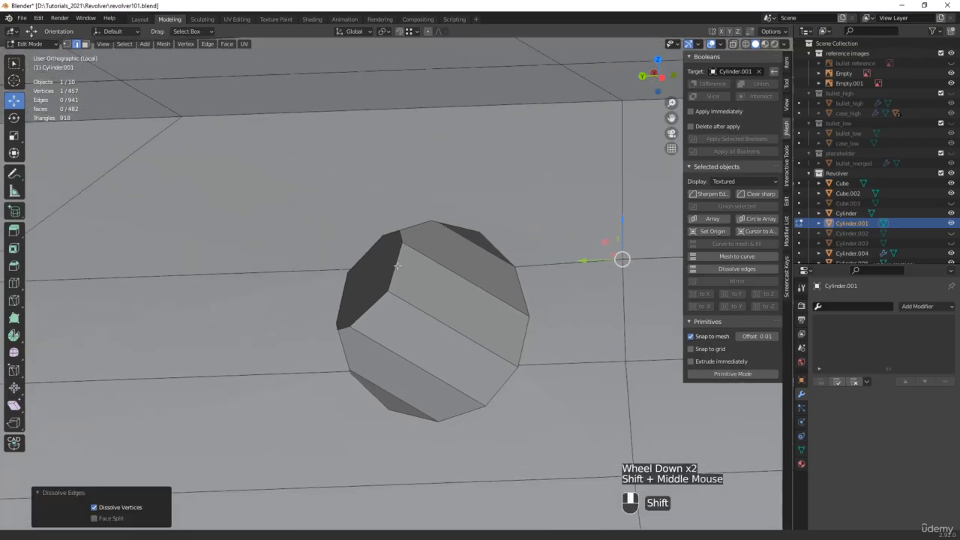
scroll(397, 265, up, 2)
click(434, 286)
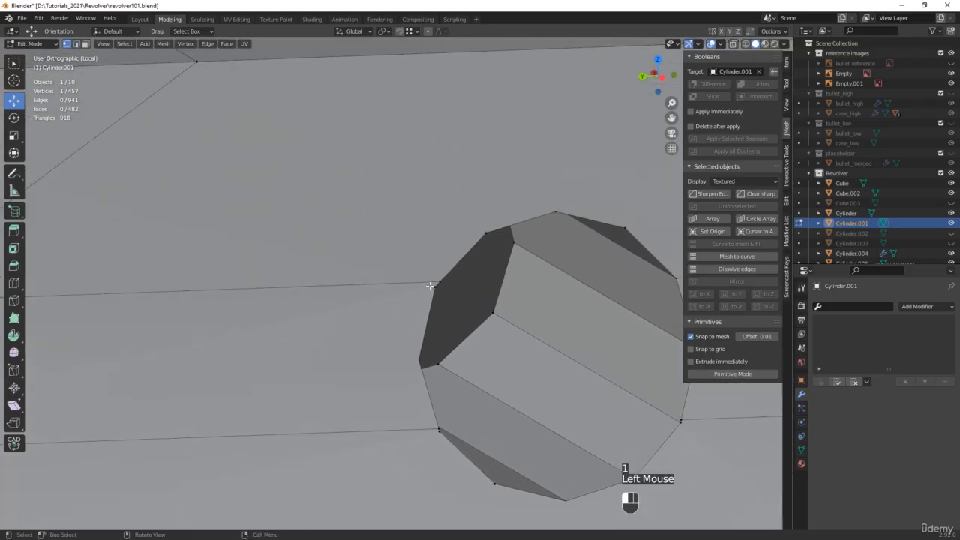
scroll(401, 285, down, 1)
shift+middle_drag(127, 290, 308, 296)
shift+click(190, 302)
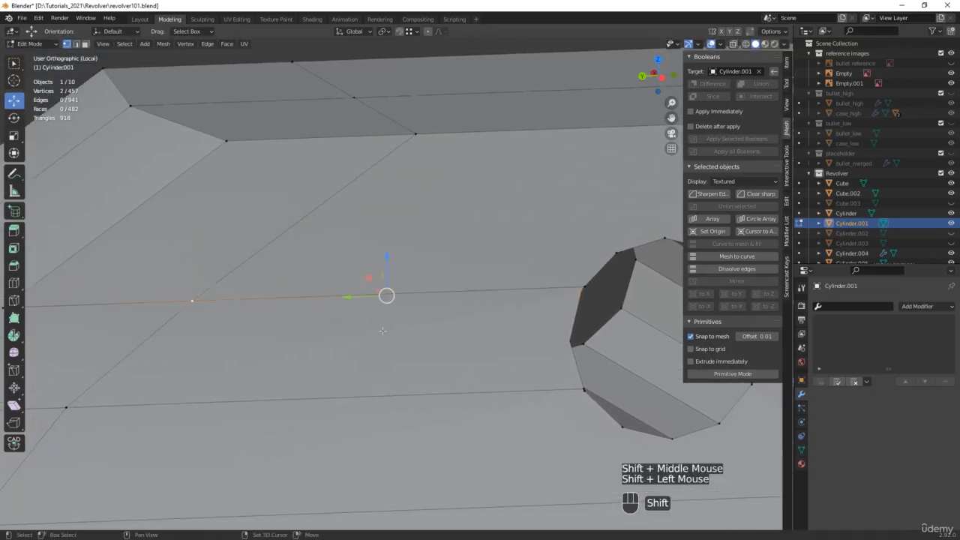
key(j)
Dissolve the duplicate horizontal edge running into the hole's upper-left rim
key(2)
click(581, 286)
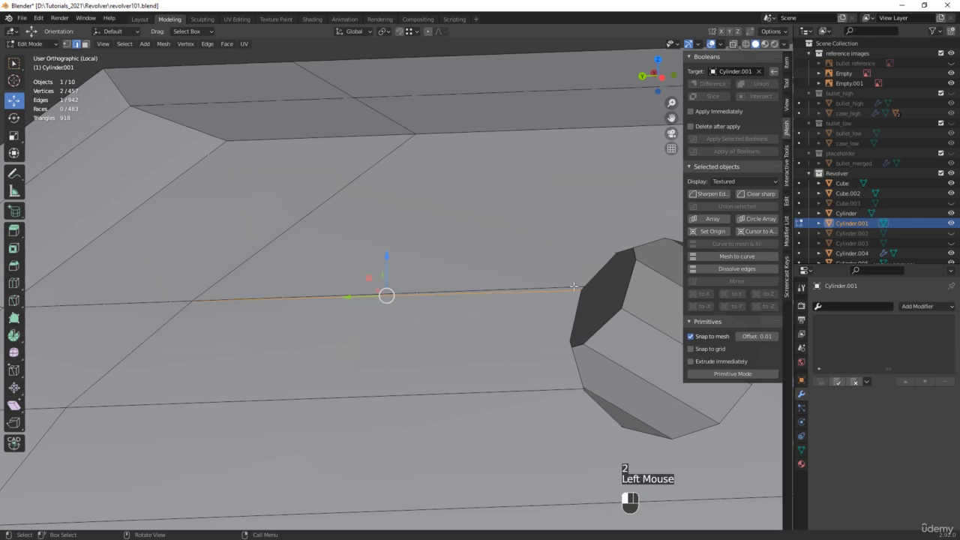
scroll(588, 291, up, 3)
key(x)
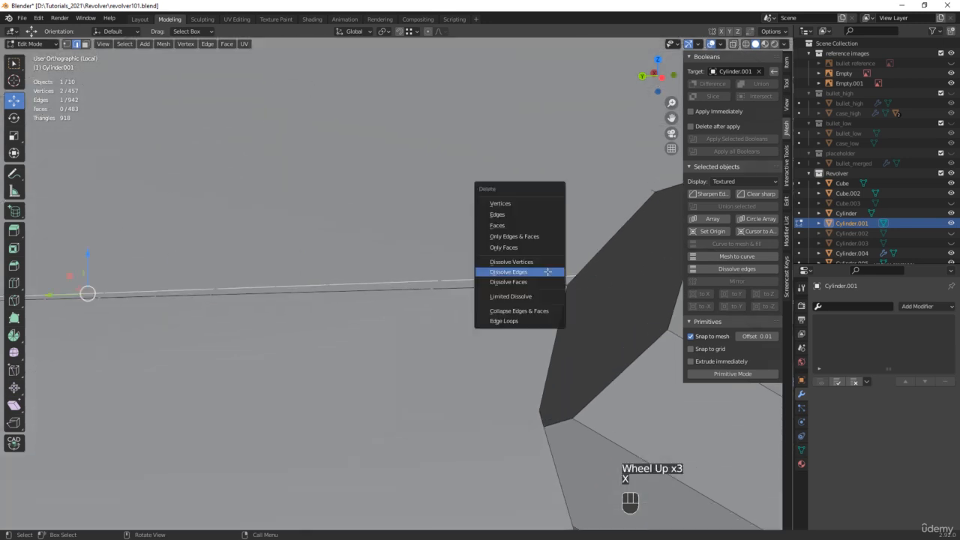
click(547, 272)
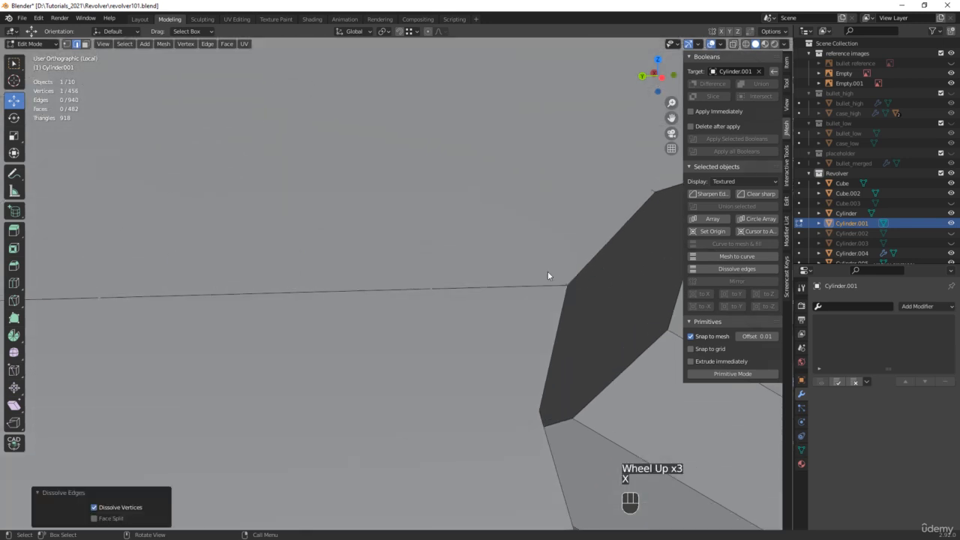
Connect the pin hole's lower-left rim vertex to the diagonal edge's vertex on the same horizontal line
scroll(548, 271, down, 3)
middle_drag(547, 271, 559, 306)
scroll(559, 307, up, 4)
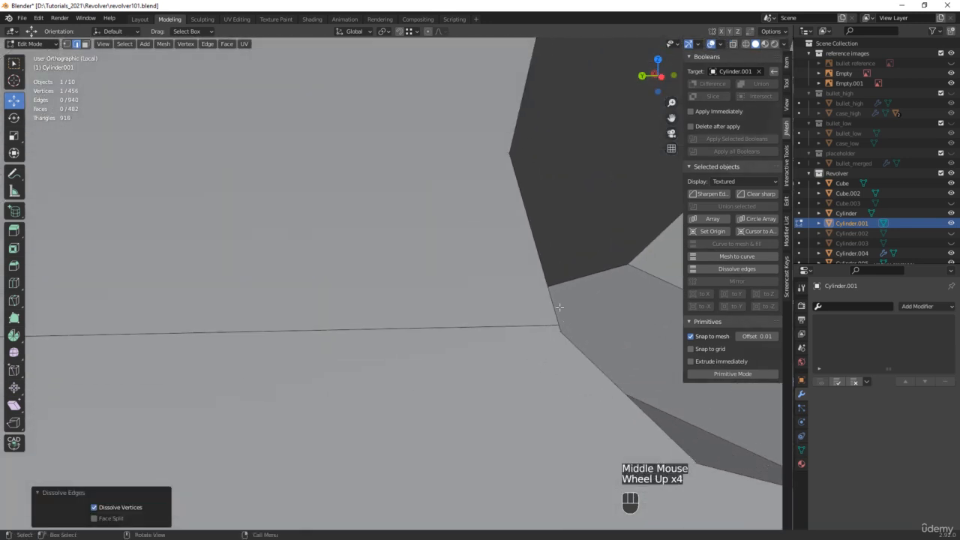
click(561, 327)
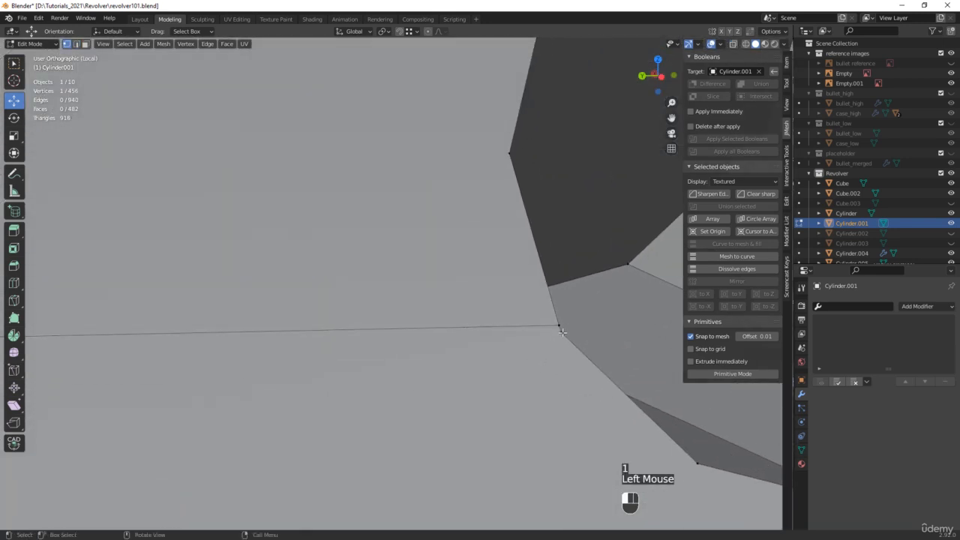
scroll(473, 340, down, 3)
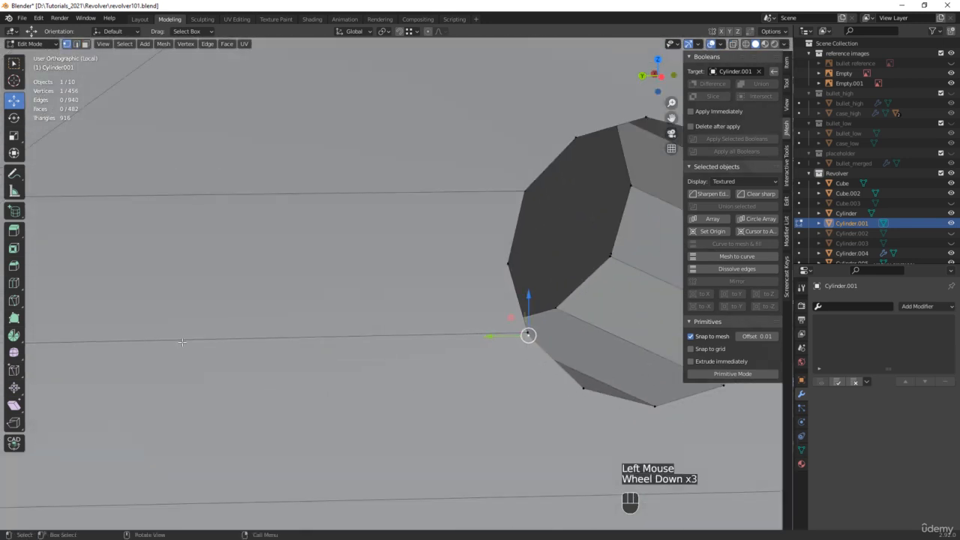
scroll(203, 342, down, 3)
middle_drag(211, 342, 166, 369)
shift+click(127, 374)
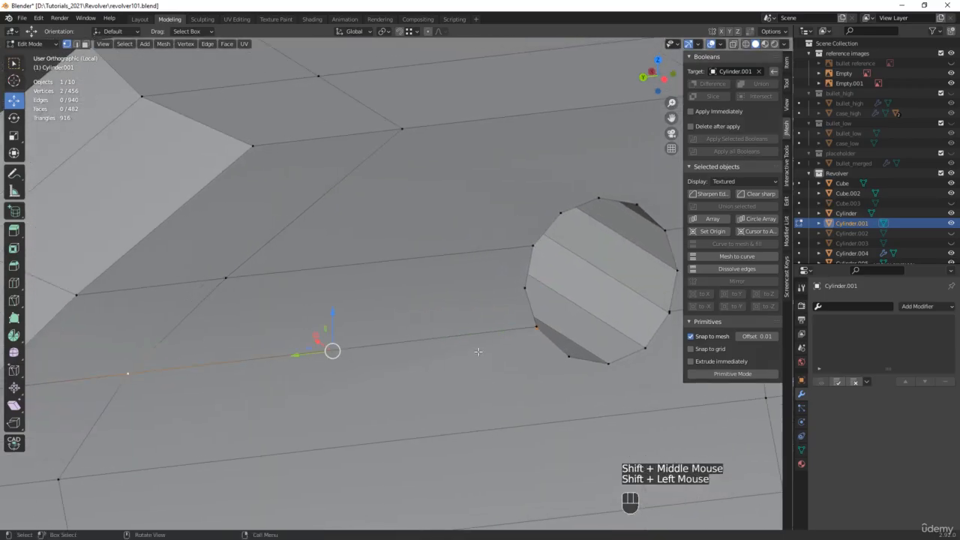
scroll(478, 351, up, 4)
key(j)
Dissolve the duplicate horizontal edge running into the hole's lower-left rim
key(2)
click(502, 319)
key(x)
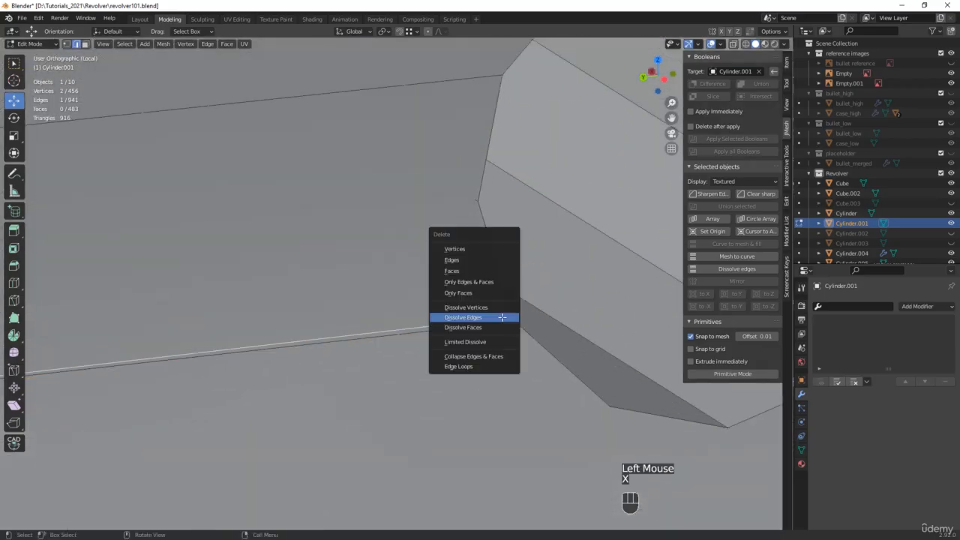
click(501, 317)
Connect the pin hole's lower-right rim vertex to the adjacent vertex on the vertical edge loop
scroll(502, 317, down, 3)
middle_drag(502, 317, 504, 293)
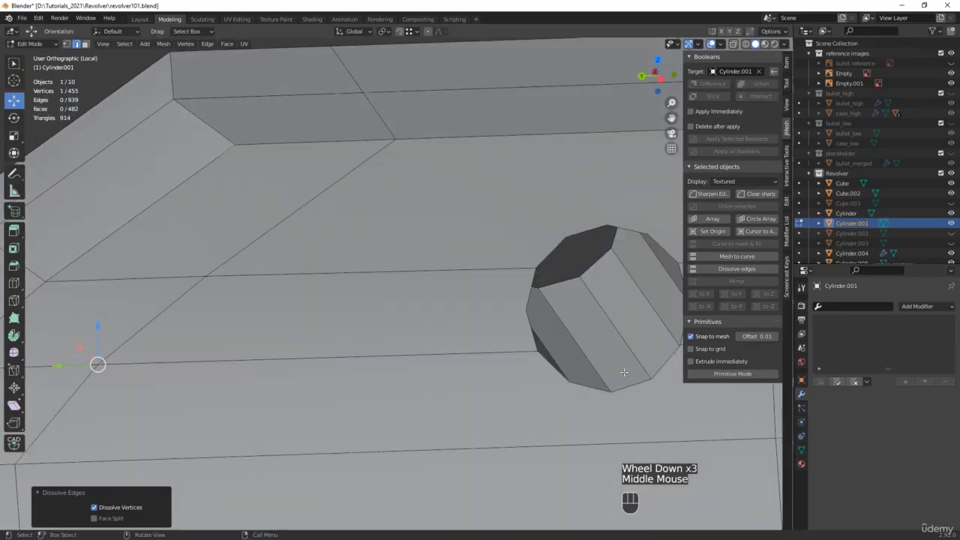
scroll(503, 293, up, 3)
click(368, 317)
scroll(374, 321, down, 3)
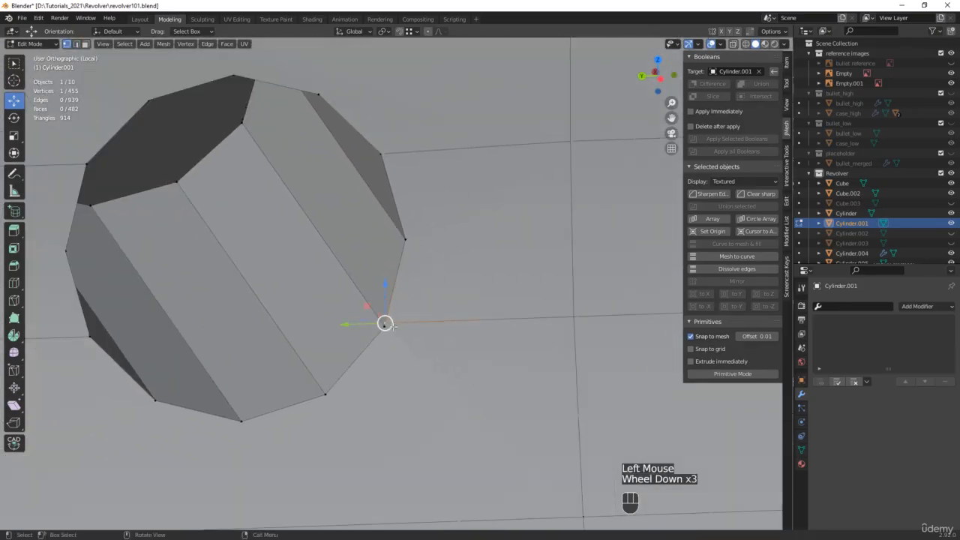
scroll(372, 332, up, 3)
scroll(372, 330, up, 1)
key(alt+z)
click(372, 332)
scroll(535, 332, down, 4)
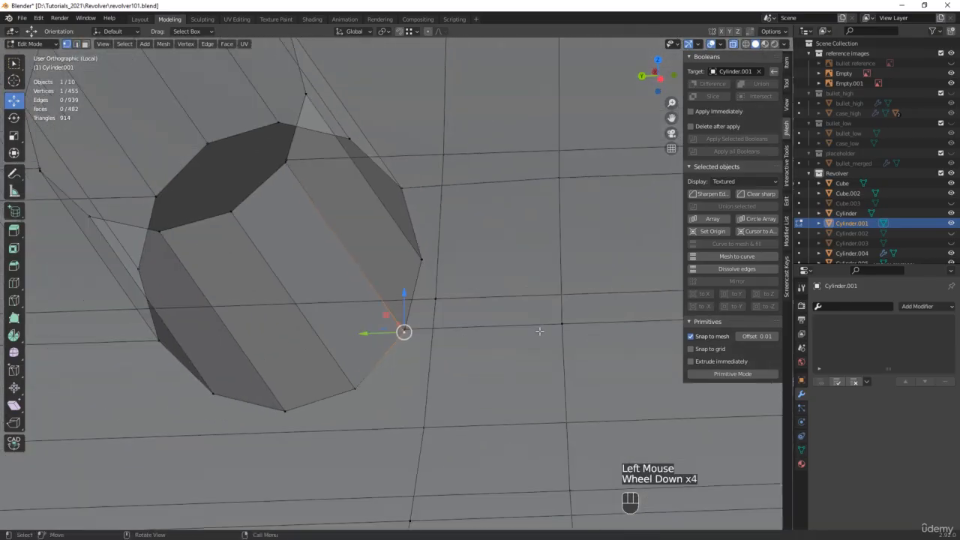
shift+click(559, 326)
key(j)
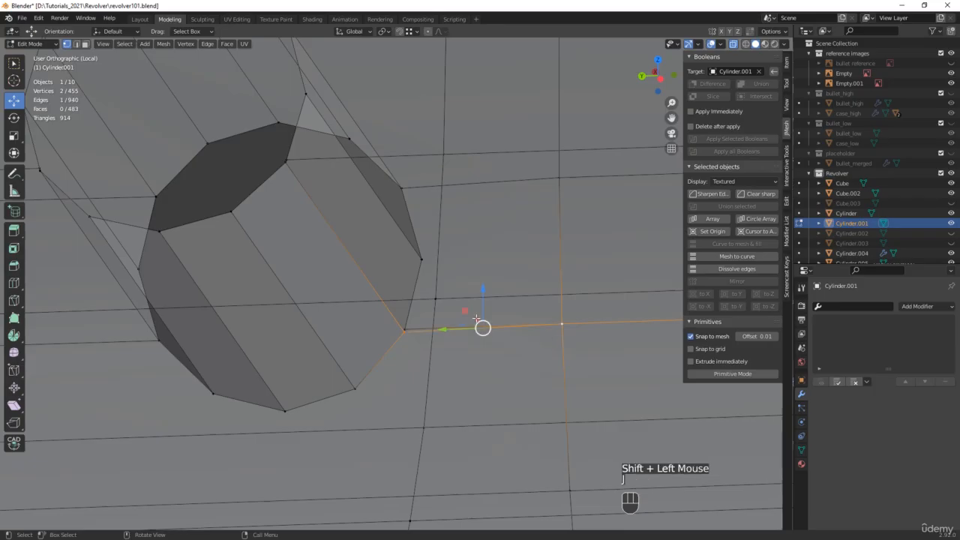
Dissolve the duplicate edge at the hole's lower-right rim and save the file incrementally as revolver102.blend
scroll(420, 328, up, 2)
key(2)
click(415, 332)
key(x)
click(420, 332)
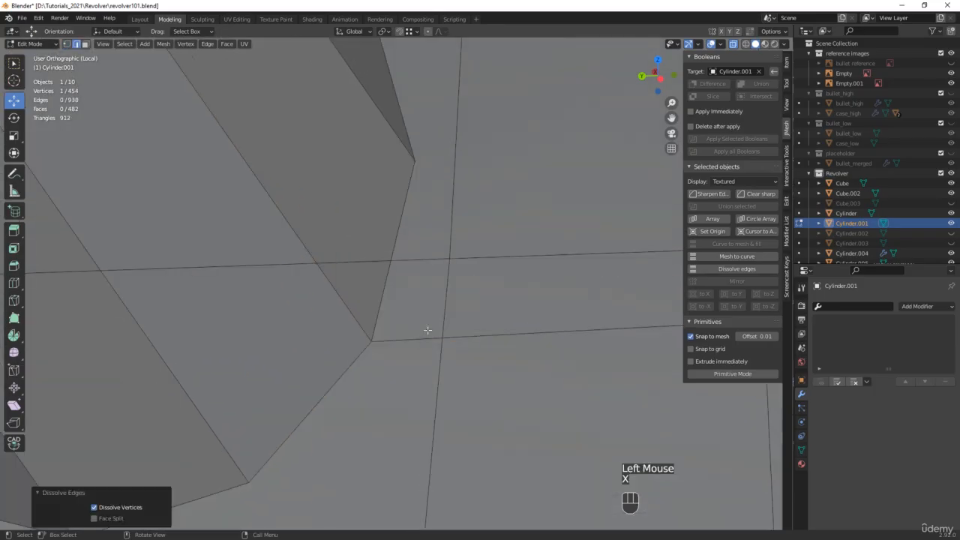
key(alt+z)
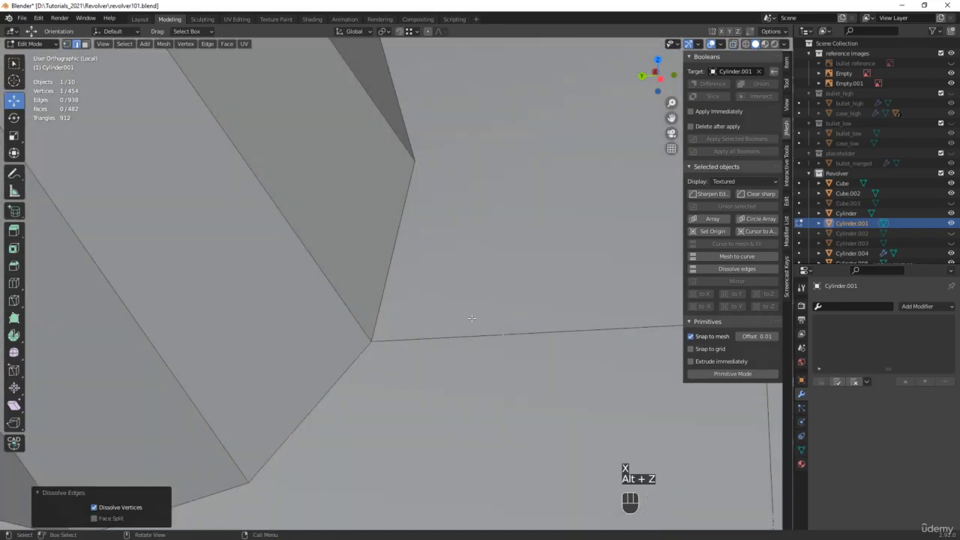
scroll(472, 319, down, 5)
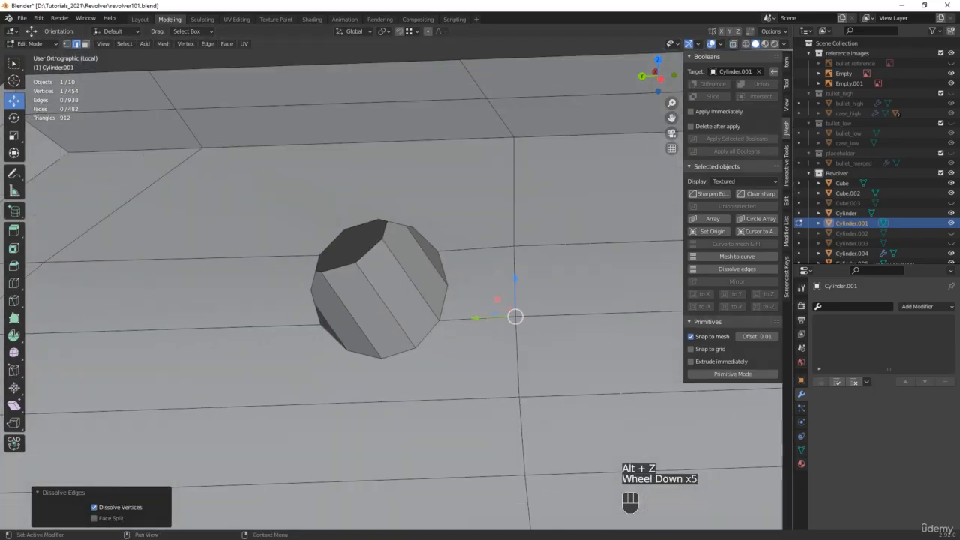
key(ctrl+alt+s)
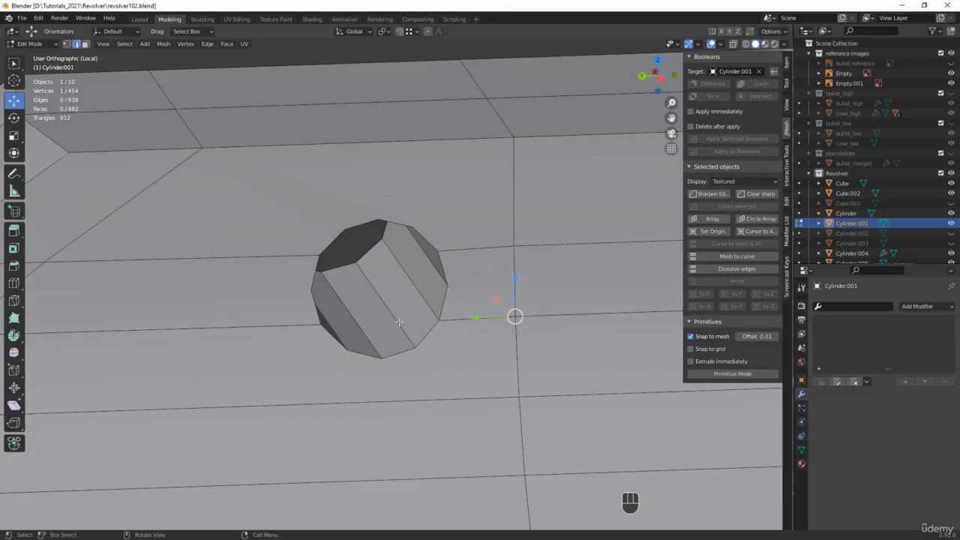
Select only the wall faces lining the inside of the pin hole and delete them
middle_drag(400, 320, 342, 302)
click(390, 293)
ctrl+click(412, 195)
ctrl+shift+click(298, 199)
ctrl+shift+click(323, 293)
ctrl+shift+click(367, 313)
scroll(368, 313, down, 2)
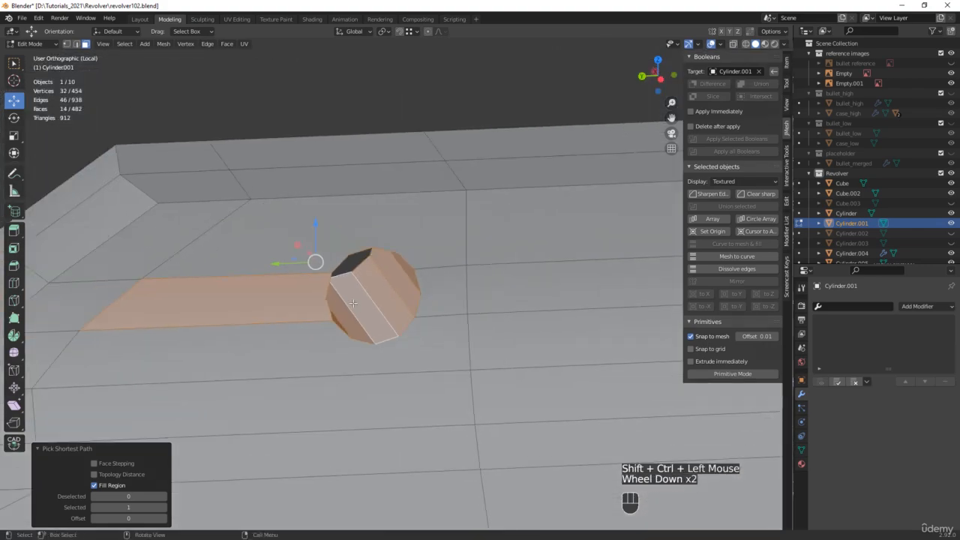
shift+click(263, 294)
middle_click(264, 293)
key(alt+z)
middle_drag(263, 294, 389, 254)
shift+click(402, 312)
shift+click(403, 313)
key(alt+z)
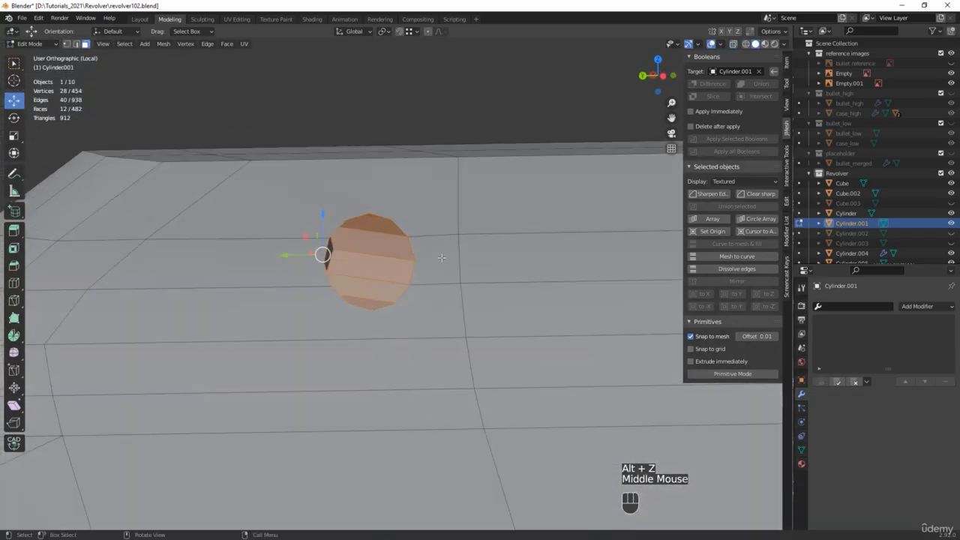
key(x)
click(389, 254)
Connect the pin hole's two topmost rim vertices to the corner vertex at the upper end of the nearby vertical edge loop
scroll(370, 231, up, 2)
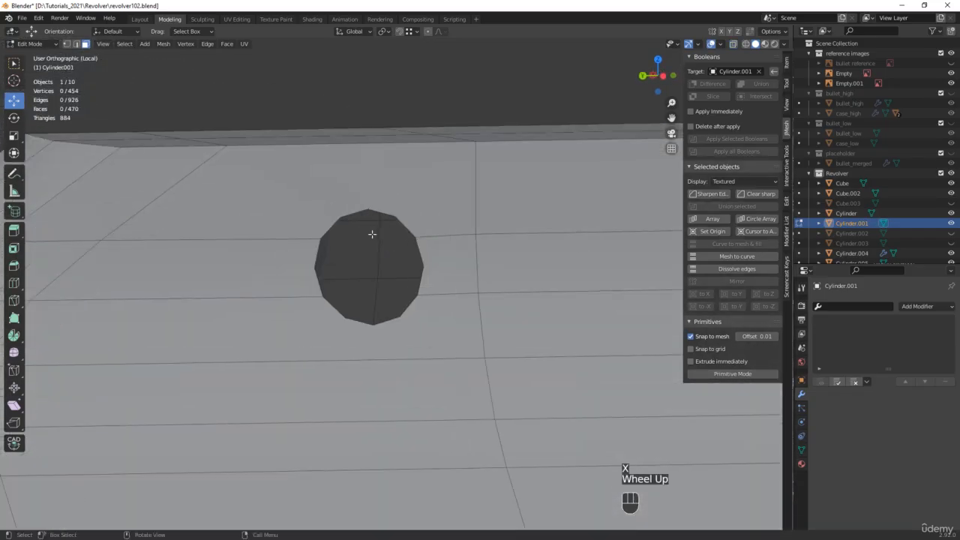
middle_drag(370, 232, 373, 247)
key(1)
click(398, 234)
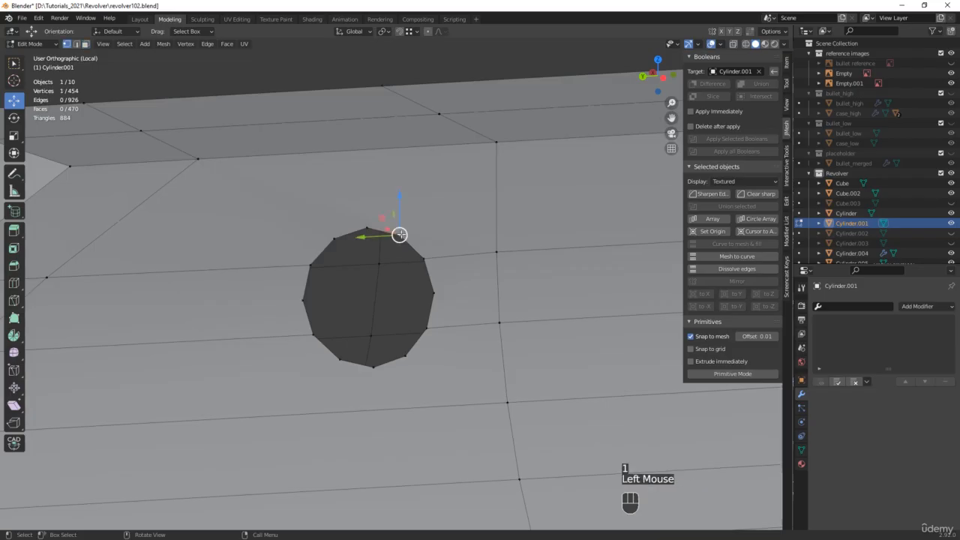
shift+click(496, 141)
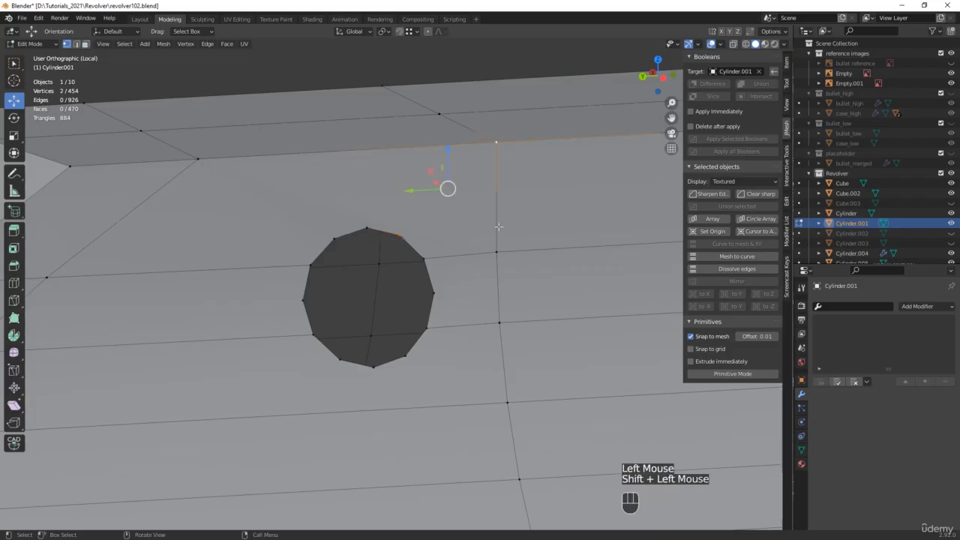
click(367, 228)
shift+click(495, 141)
key(j)
Connect the hole's upper-left rim vertex to the edge vertex above and to its left
click(332, 238)
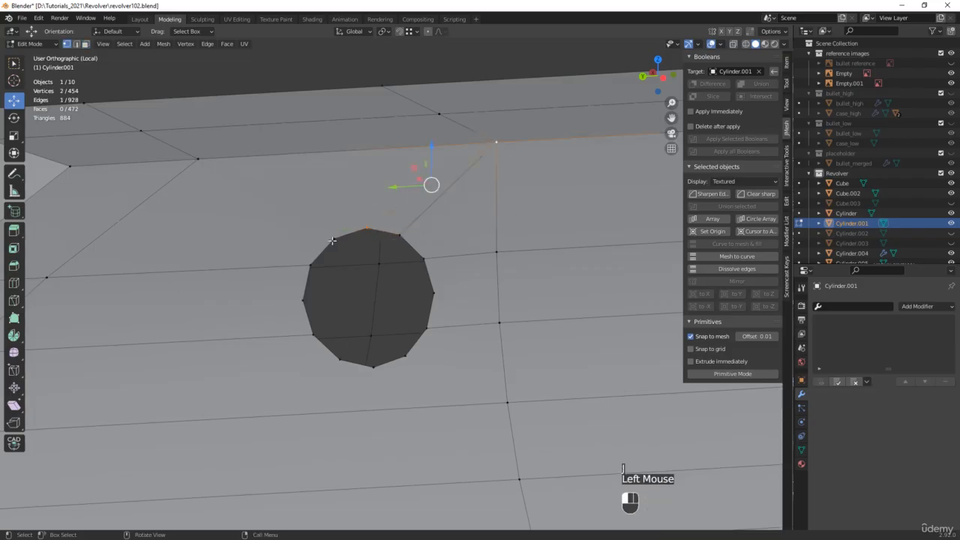
shift+click(198, 159)
key(j)
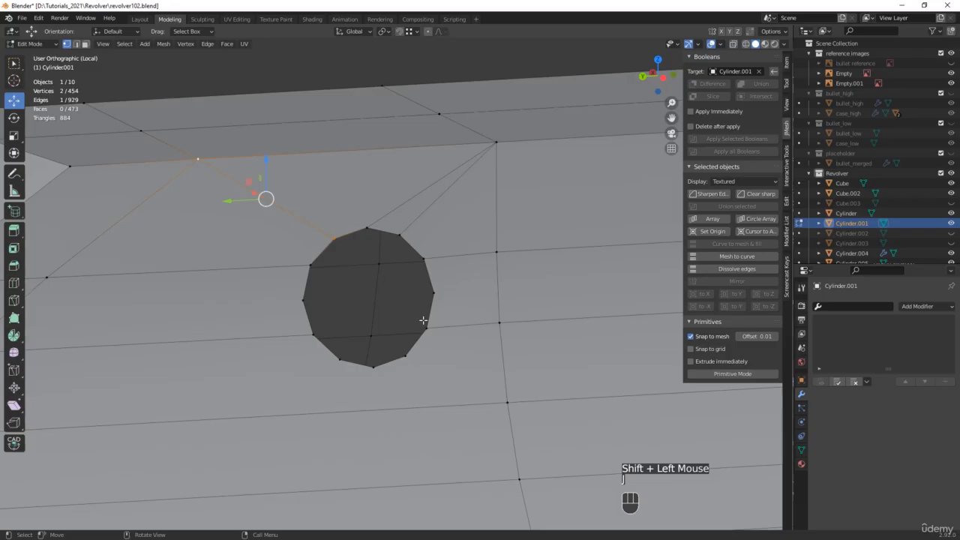
Connect the hole's right rim vertex to the adjacent vertical loop vertex, and its lower-right and bottom rim vertices to the loop vertex below
click(432, 292)
shift+click(499, 323)
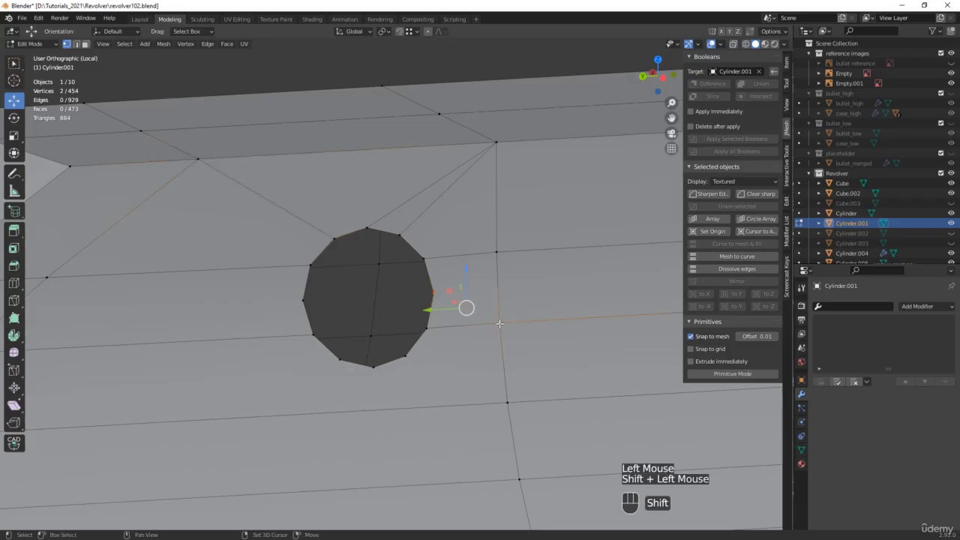
key(j)
click(407, 355)
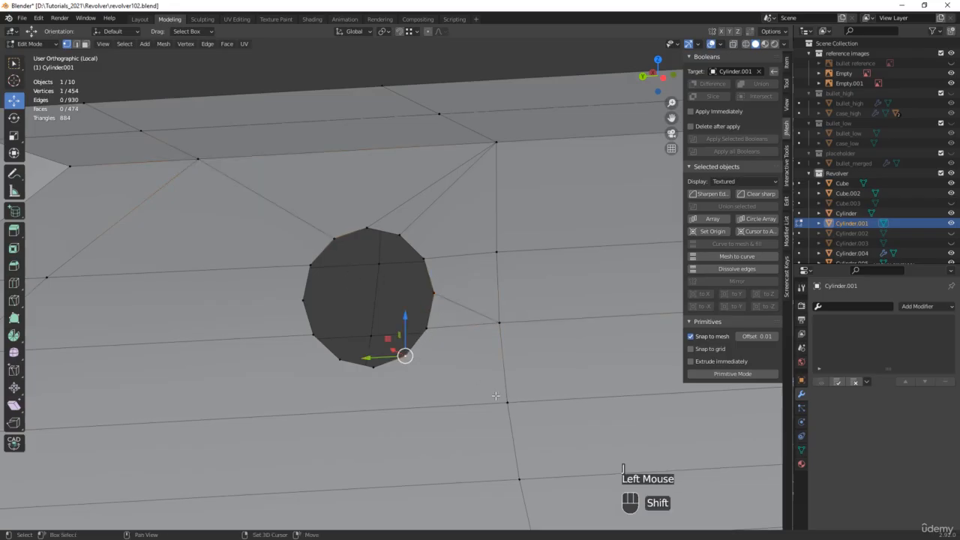
shift+click(507, 403)
click(372, 366)
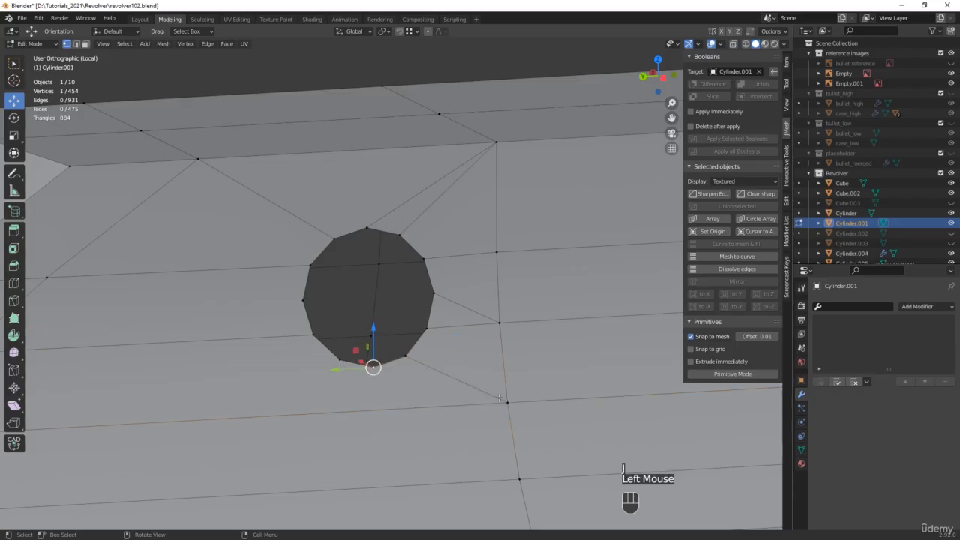
shift+click(507, 403)
key(j)
Connect the hole's lower-left and left rim vertices to the corresponding vertices on the slanted edge loop to the left
shift+middle_drag(323, 369, 482, 352)
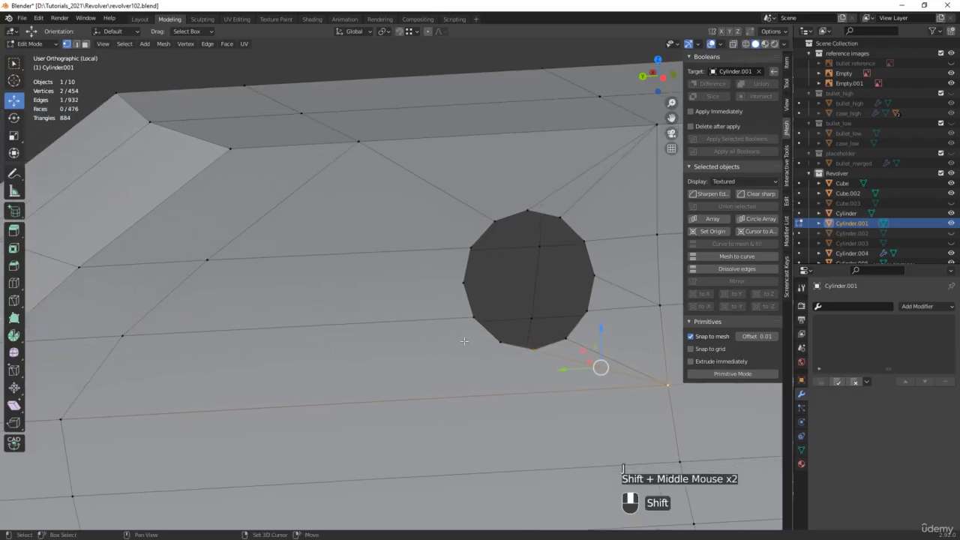
click(499, 341)
shift+click(60, 419)
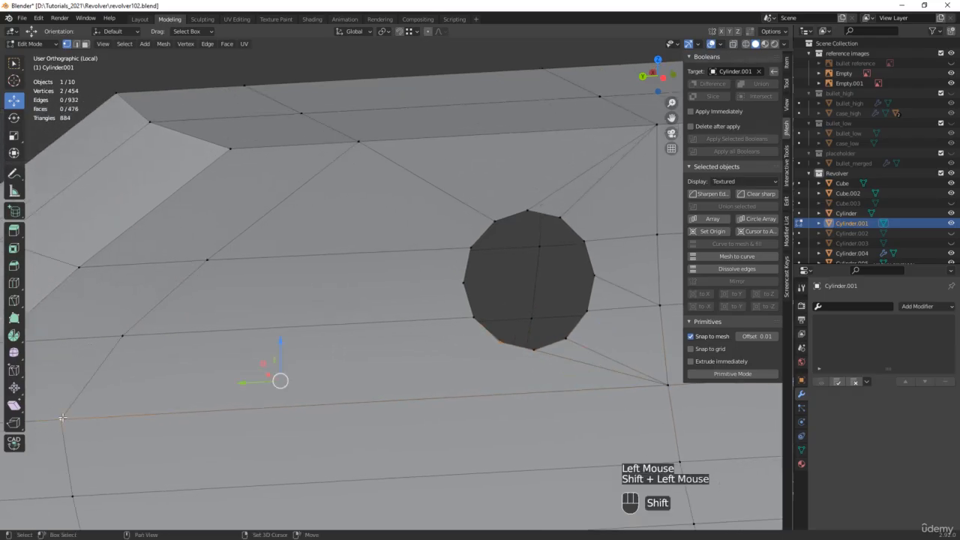
key(j)
click(465, 278)
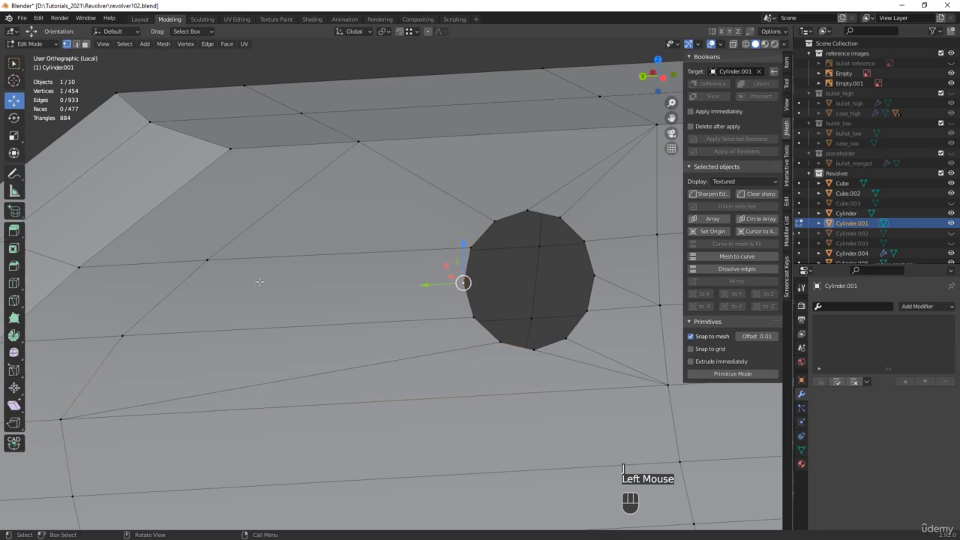
shift+click(208, 260)
key(j)
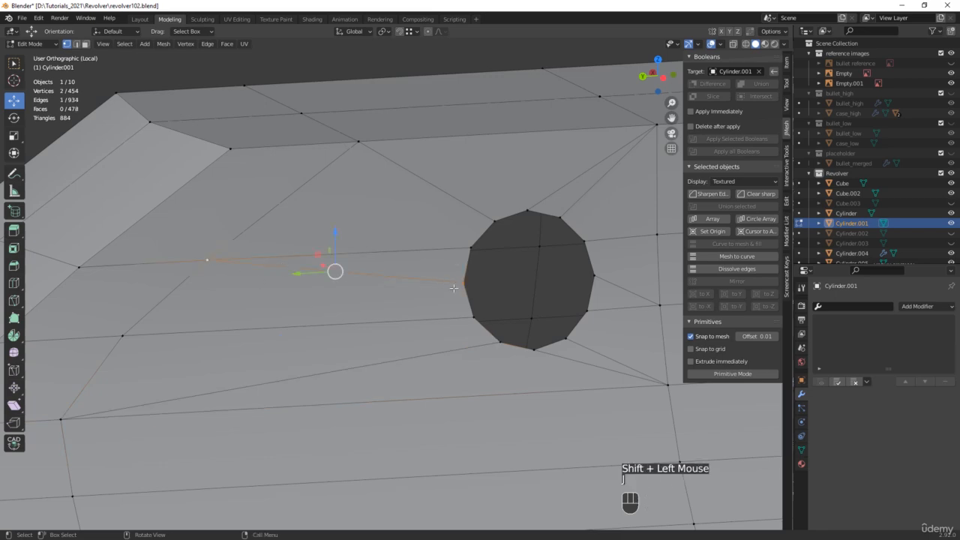
Select the hole's open rim loop and fill it with a single face
middle_drag(454, 288, 441, 294)
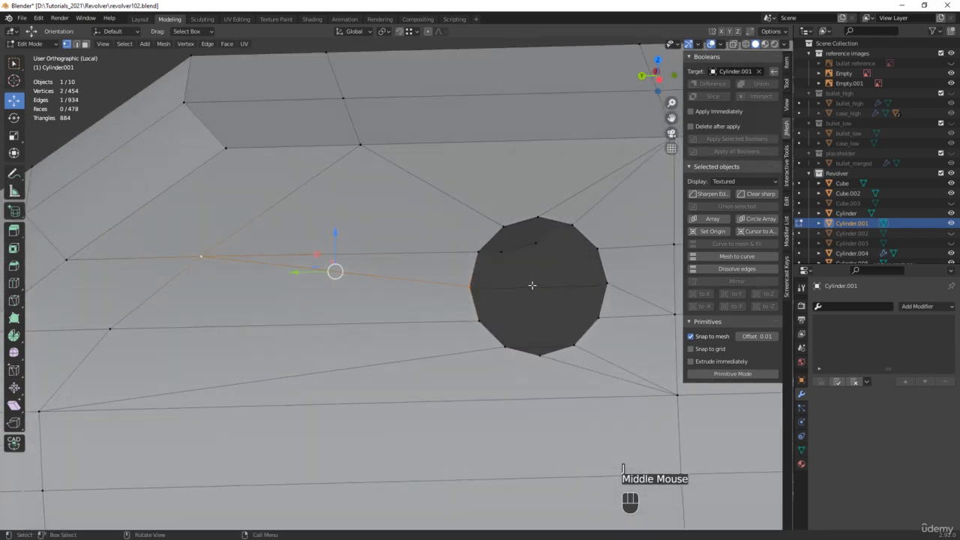
alt+click(602, 259)
middle_drag(602, 260, 584, 285)
key(f)
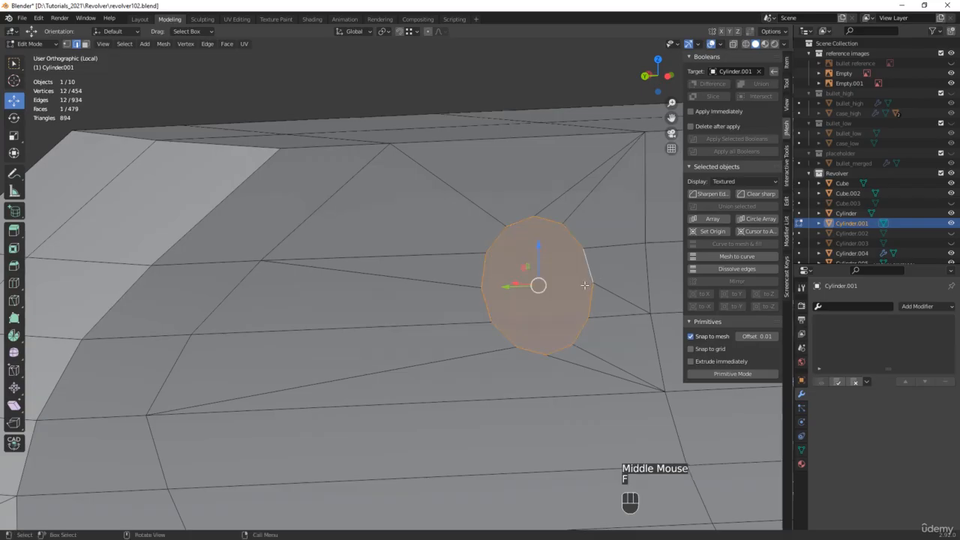
Inset the new hole face with a thickness of about 0.121 mm and a depth of about -0.245 mm
key(3)
click(563, 254)
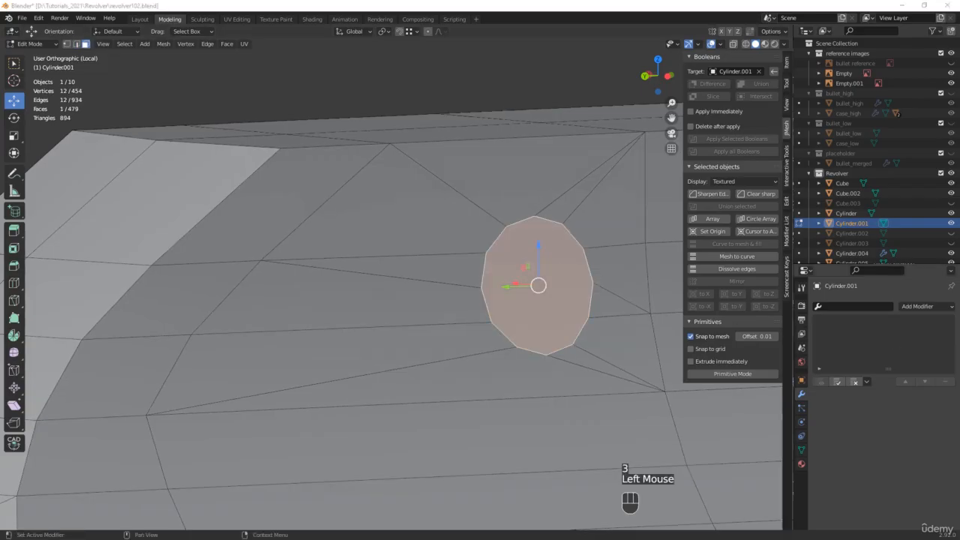
mouse_move(959, 143)
mouse_down()
mouse_move(563, 144)
mouse_move(959, 144)
mouse_up()
scroll(520, 238, up, 3)
middle_drag(592, 214, 573, 206)
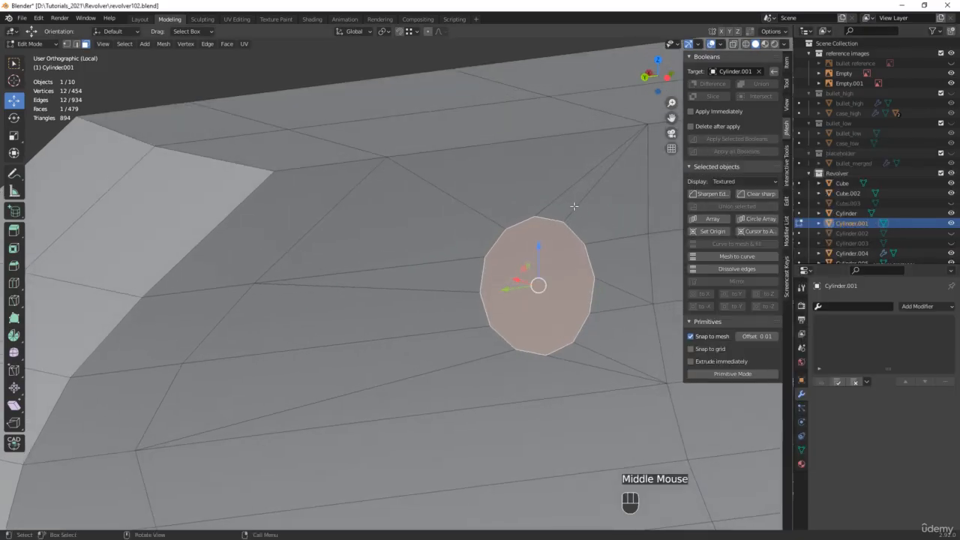
key(i)
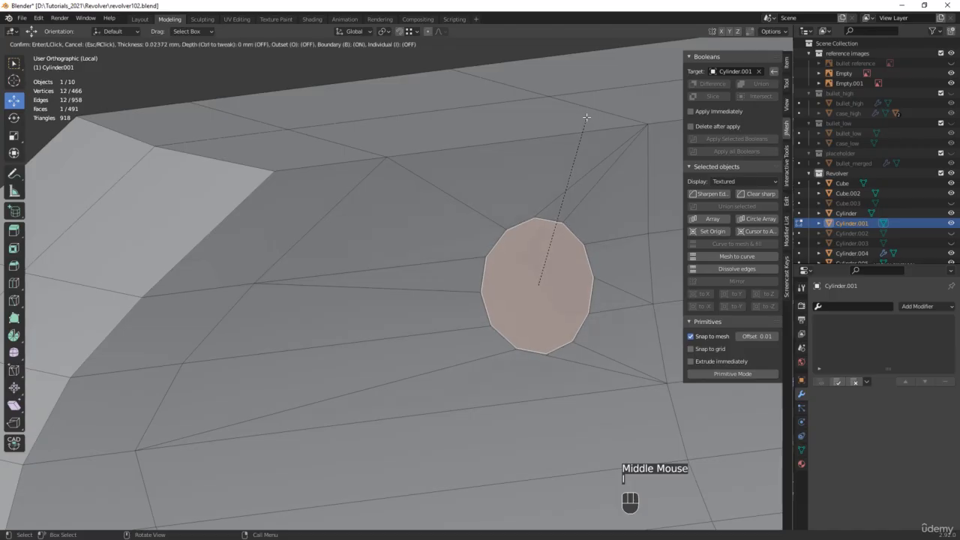
key(ctrl)
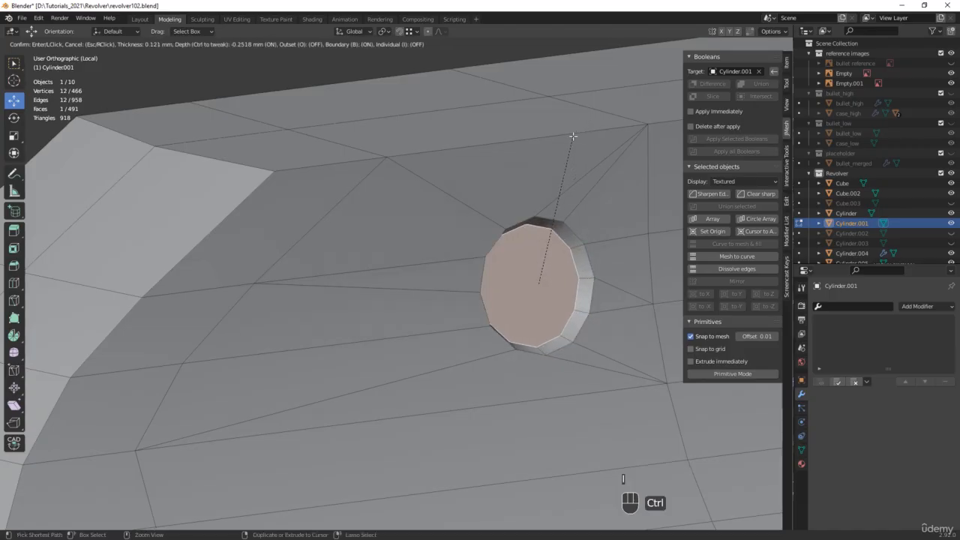
click(575, 136)
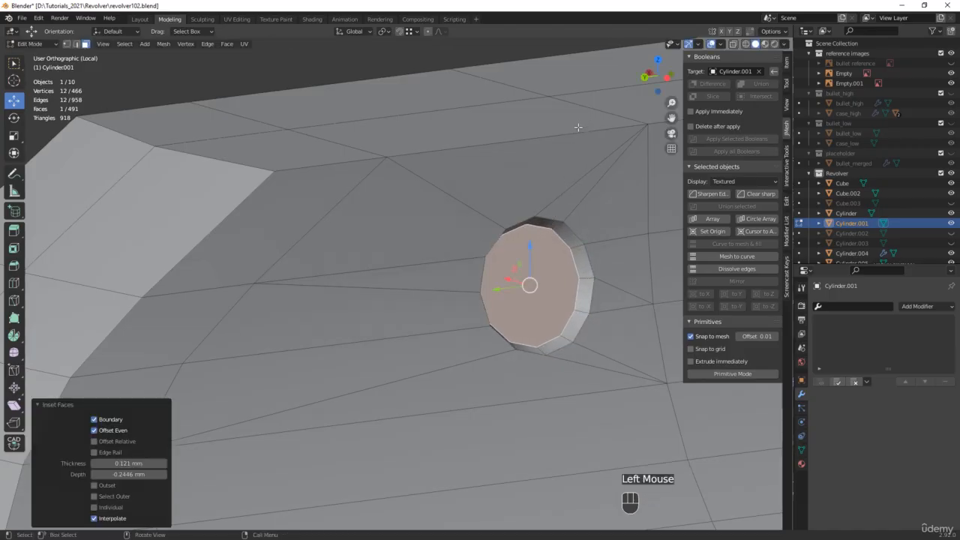
Inset the recessed face flat by 0.42 mm, and sink a further inset about 0.173 mm thick and -0.287 mm deep
key(i)
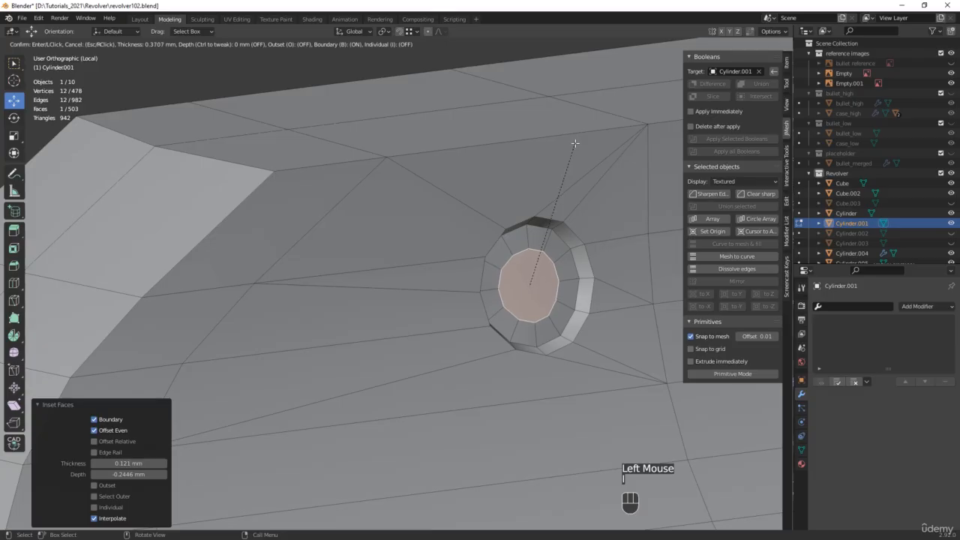
click(576, 145)
key(i)
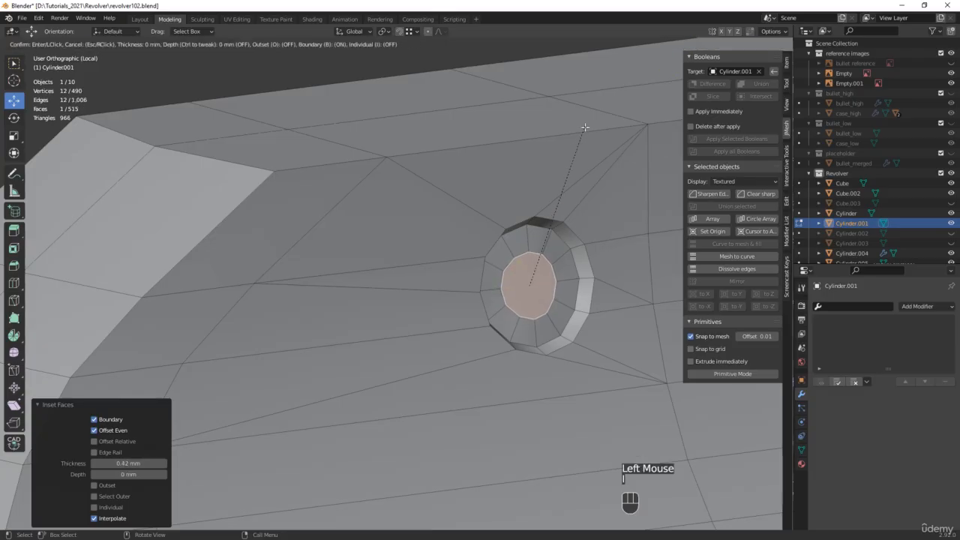
key(ctrl)
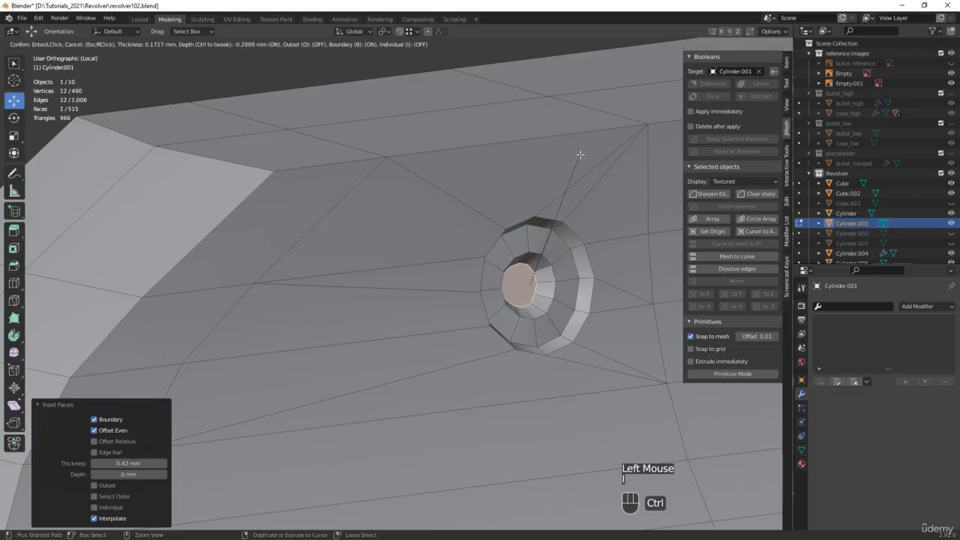
ctrl+click(575, 154)
middle_drag(574, 154, 568, 161)
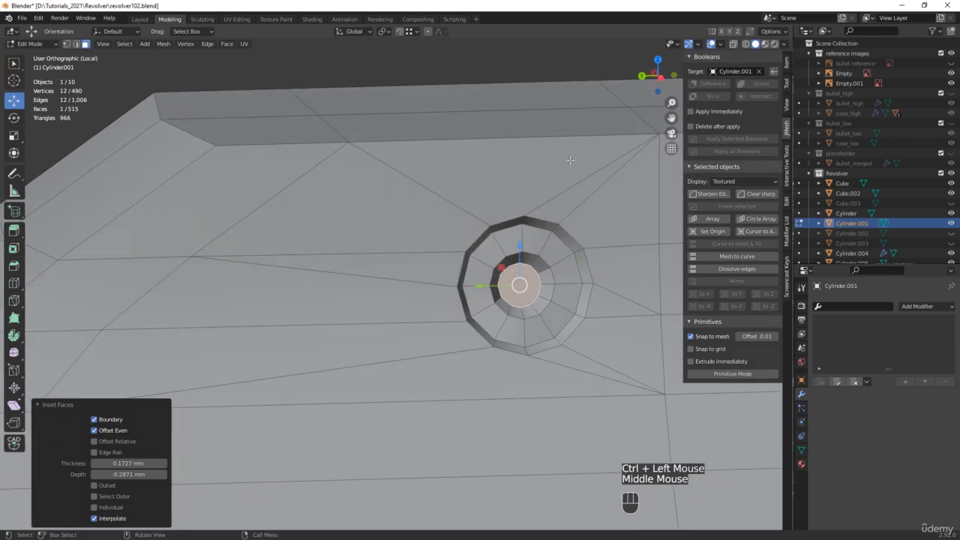
Inset the innermost face by about 0.146 mm and merge it into one vertex with Collapse
key(i)
click(566, 166)
key(m)
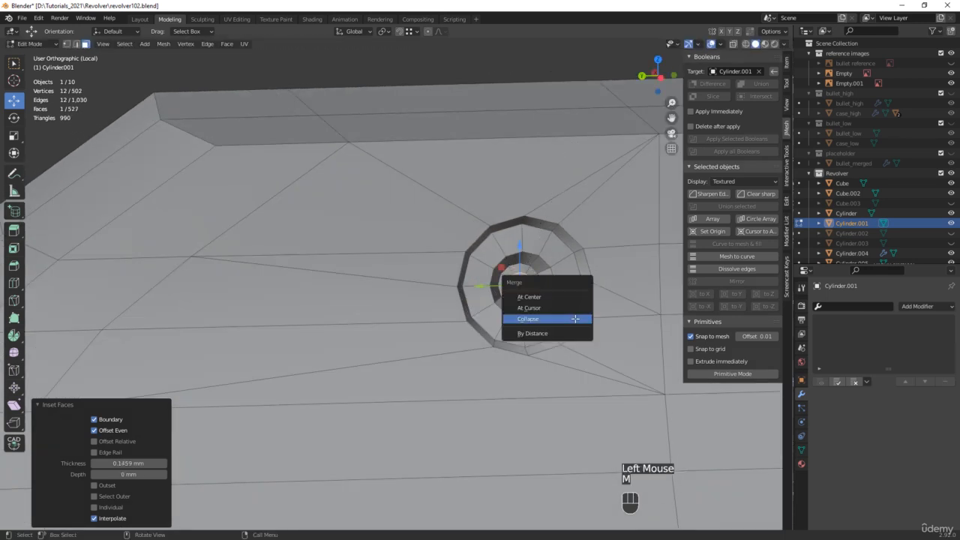
click(575, 318)
scroll(552, 301, down, 5)
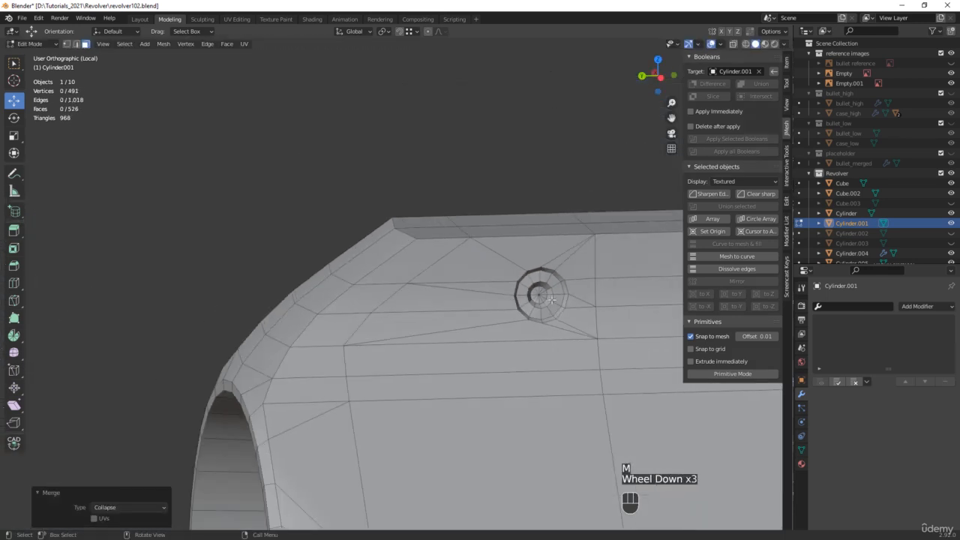
Mirror Cylinder.001 along the X axis in Object Mode and apply the FC_Mirror modifier
key(Tab)
scroll(550, 296, down, 1)
middle_drag(551, 295, 382, 218)
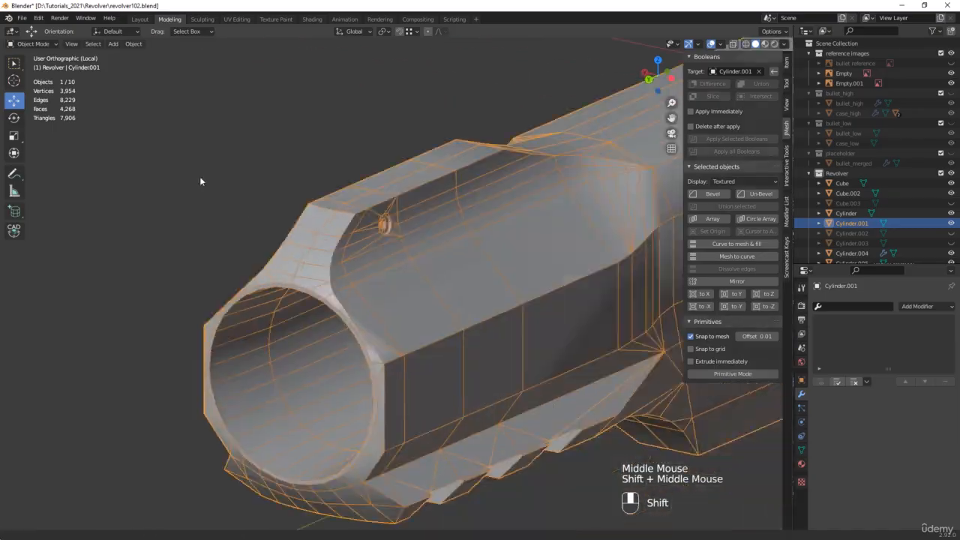
scroll(320, 199, down, 3)
middle_drag(321, 199, 533, 227)
scroll(533, 227, up, 3)
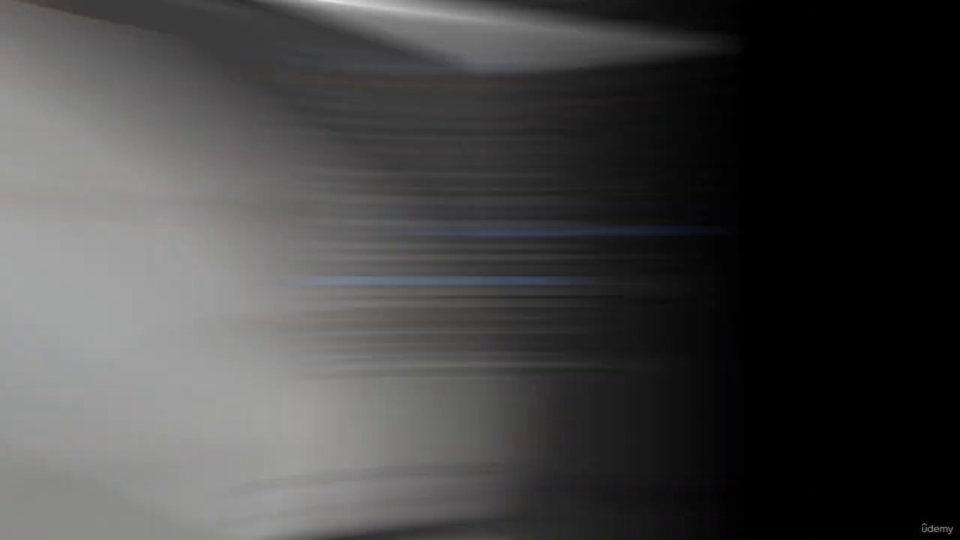
click(723, 280)
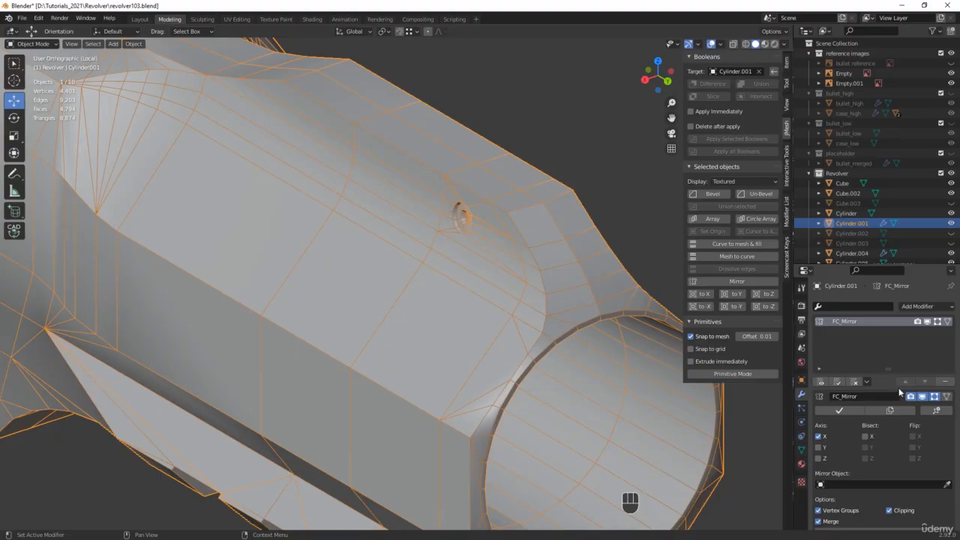
click(838, 410)
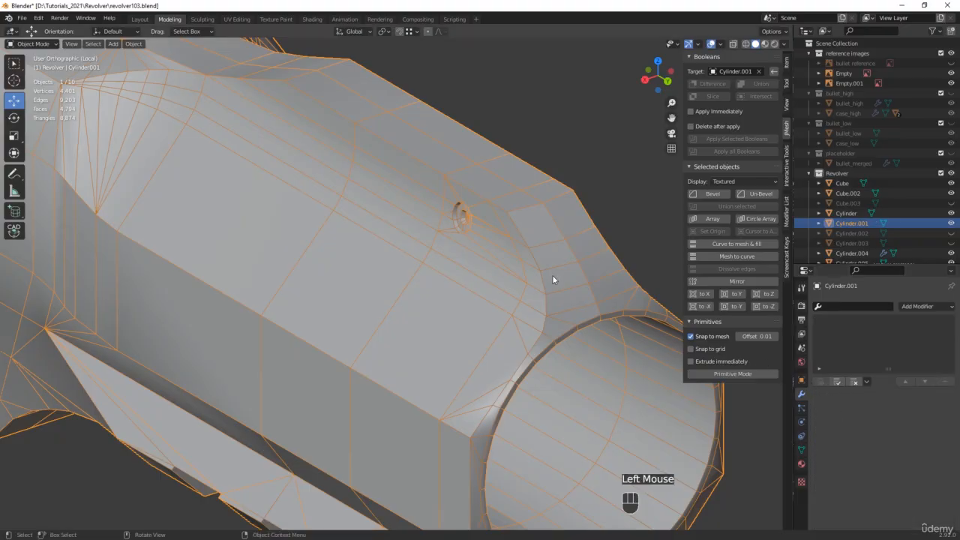
Merge all vertices of Cylinder.001 by distance at 0.1 mm to remove the duplicates
key(Tab)
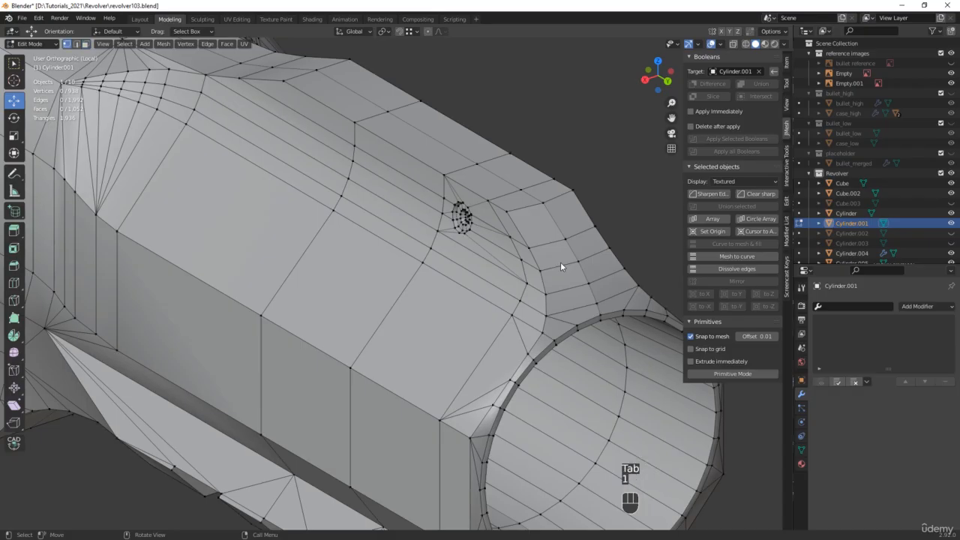
key(a)
key(m)
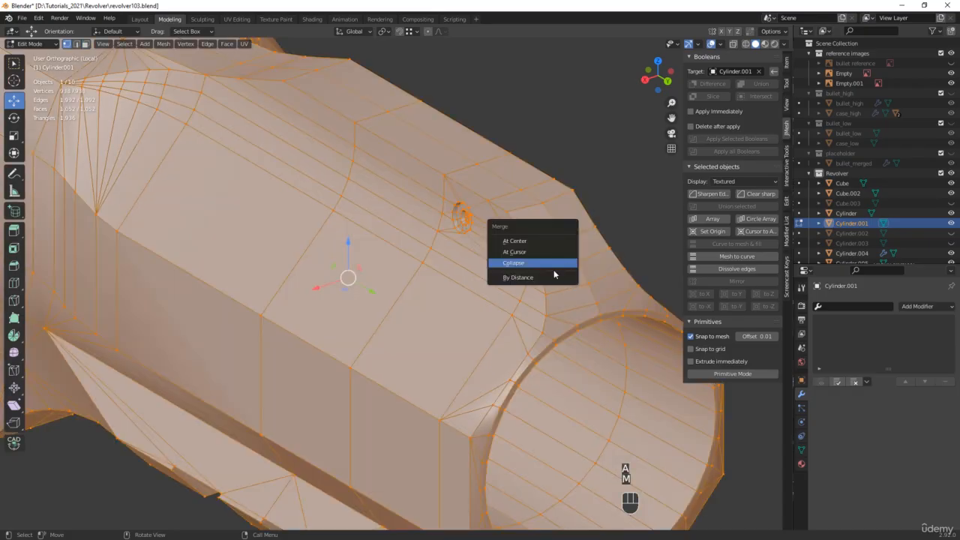
click(553, 277)
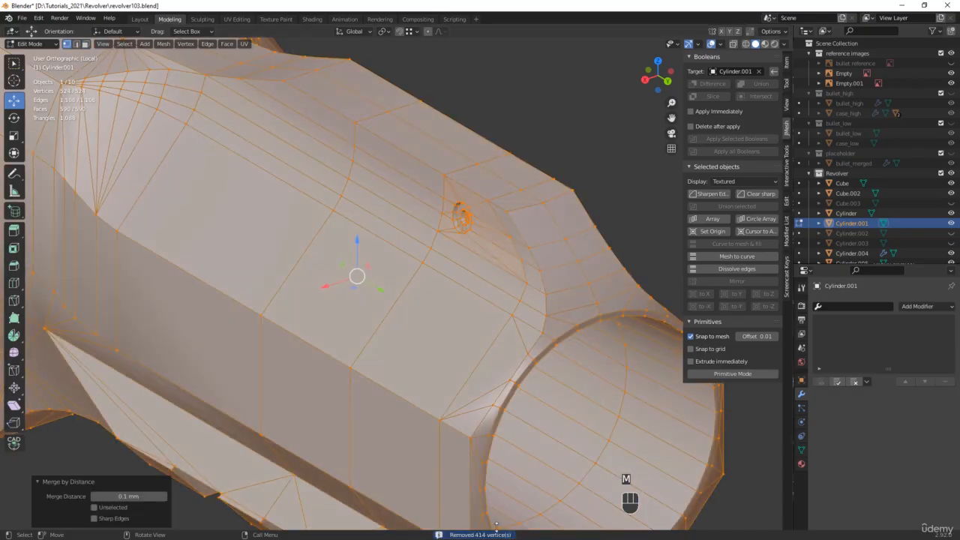
Leave local view to show the whole revolver and return Cylinder.001 to Object Mode
middle_drag(466, 250, 387, 276)
scroll(388, 277, up, 2)
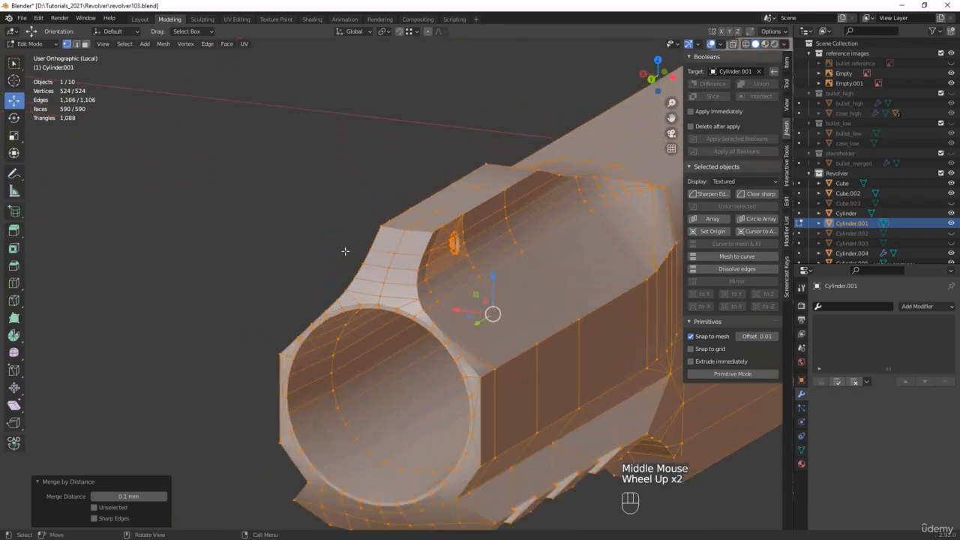
scroll(366, 241, down, 1)
key(slash)
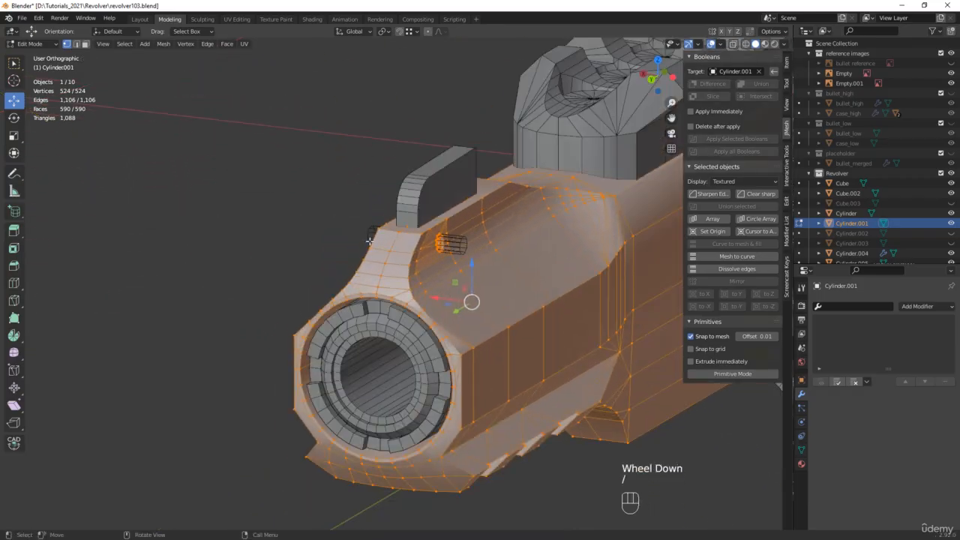
scroll(370, 237, down, 2)
key(Tab)
scroll(371, 236, down, 1)
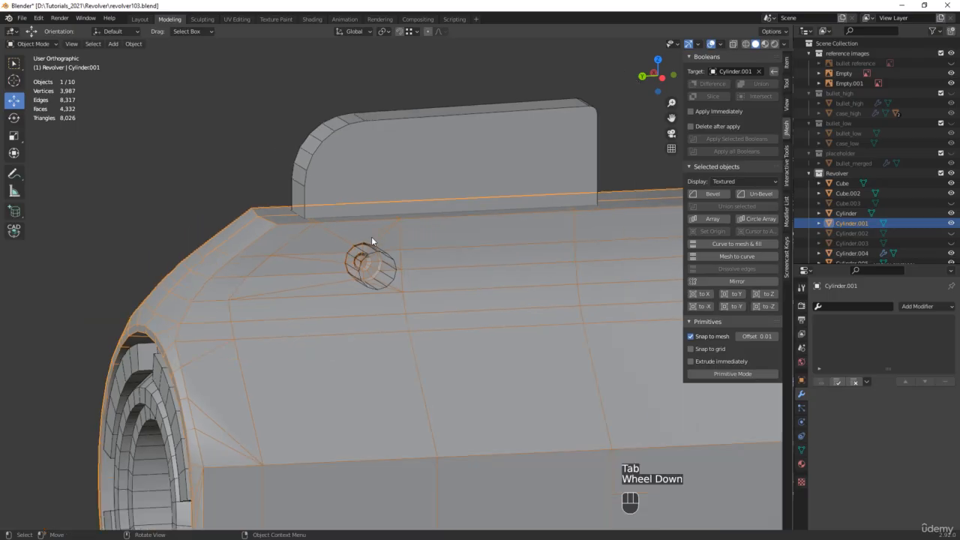
Select the wireframe pin cylinder Cylinder.007 below the front sight and set its display to Solid
middle_drag(372, 236, 419, 274)
click(519, 381)
mouse_move(519, 381)
middle_down()
mouse_move(502, 328)
mouse_move(553, 386)
mouse_move(510, 386)
middle_up()
scroll(510, 386, up, 1)
key(r)
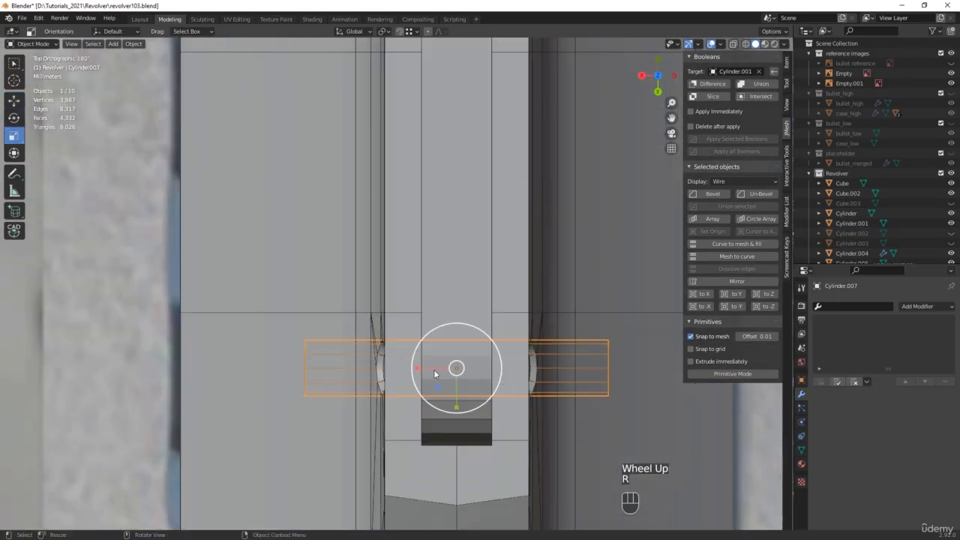
click(722, 182)
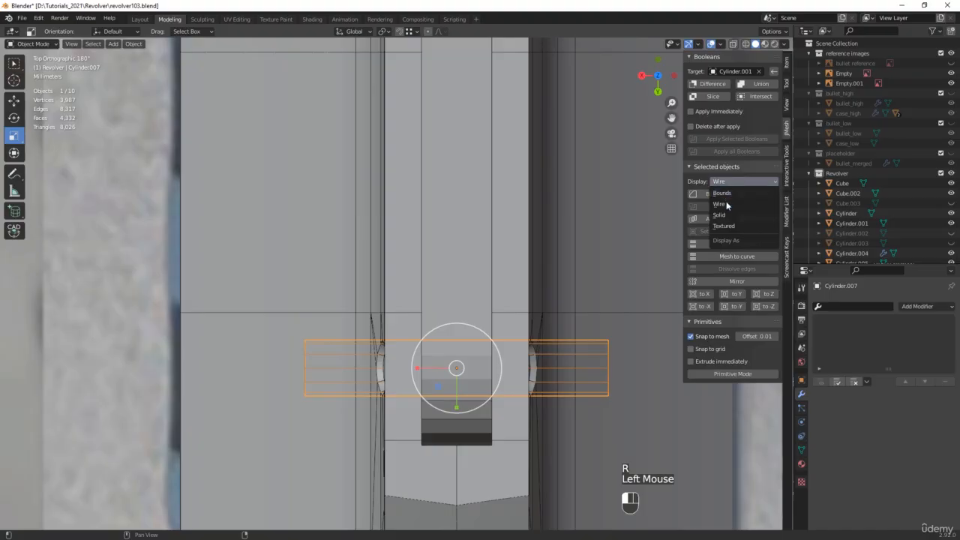
click(720, 215)
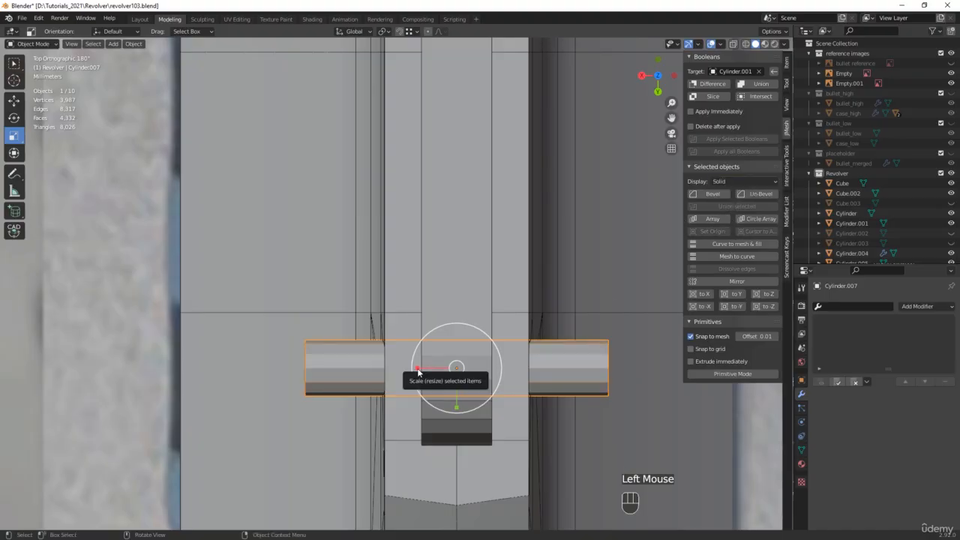
Shorten the pin Cylinder.007 along X by factors of about 0.446 and 0.865 so its ends sit inside the shroud
drag(417, 371, 439, 370)
middle_drag(431, 372, 385, 265)
scroll(470, 367, up, 2)
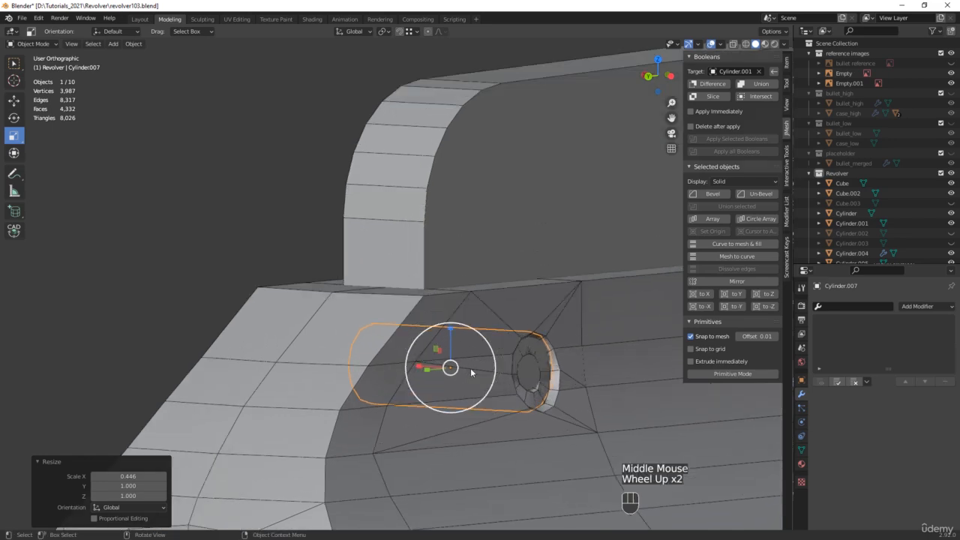
scroll(470, 367, up, 4)
middle_drag(505, 369, 561, 345)
key(alt+z)
scroll(487, 350, up, 1)
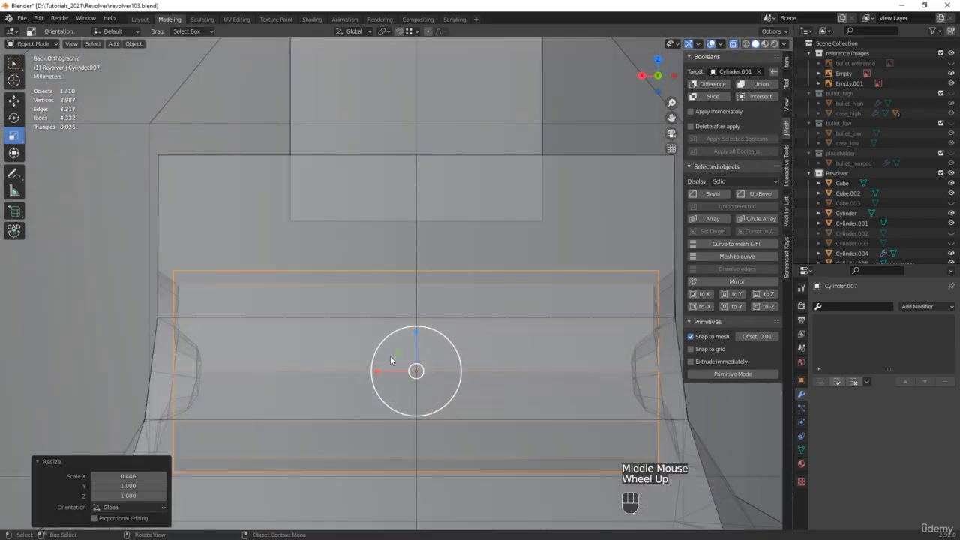
drag(377, 375, 384, 370)
scroll(384, 370, down, 7)
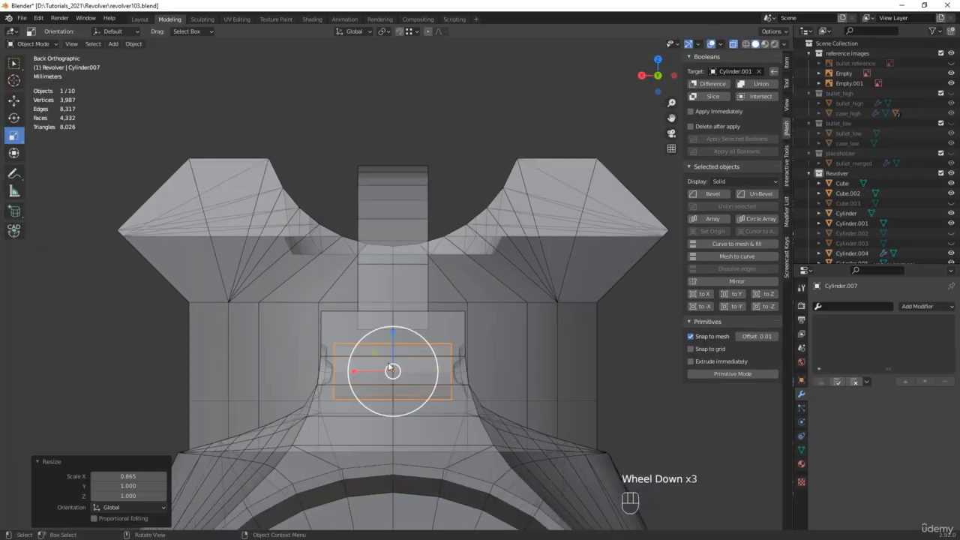
middle_drag(467, 358, 377, 345)
key(alt+z)
Deselect the pin and add a mesh cylinder with a 2 mm radius
key(w)
click(319, 293)
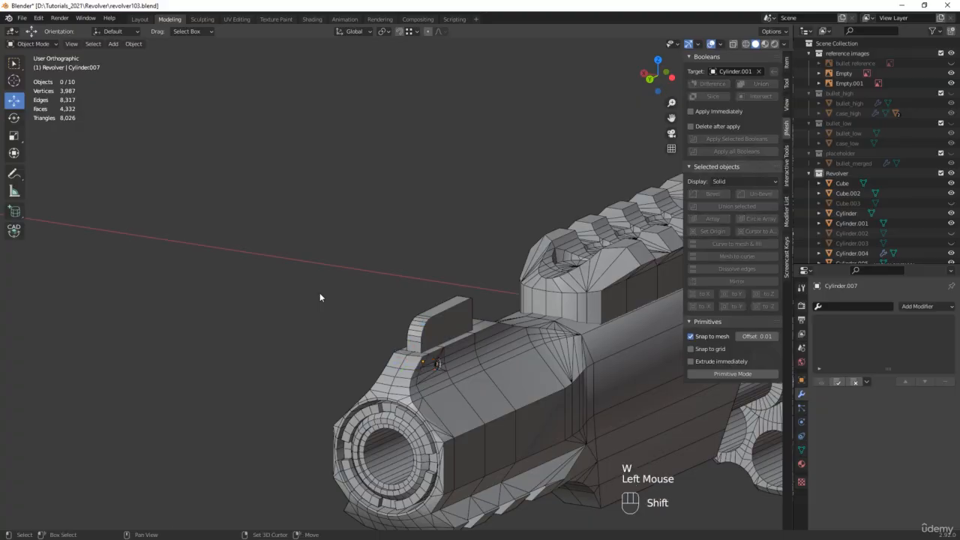
key(shift+a)
mouse_move(319, 293)
click(370, 358)
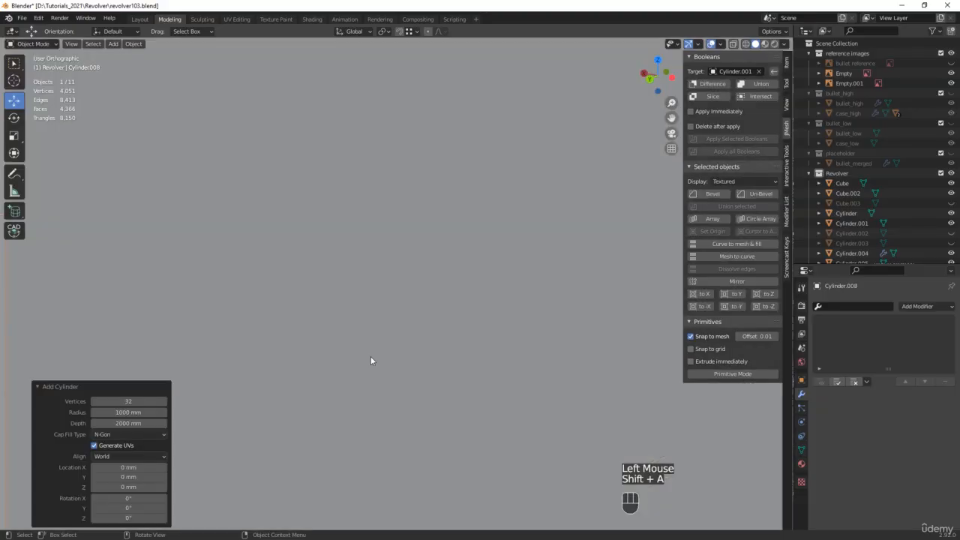
click(128, 412)
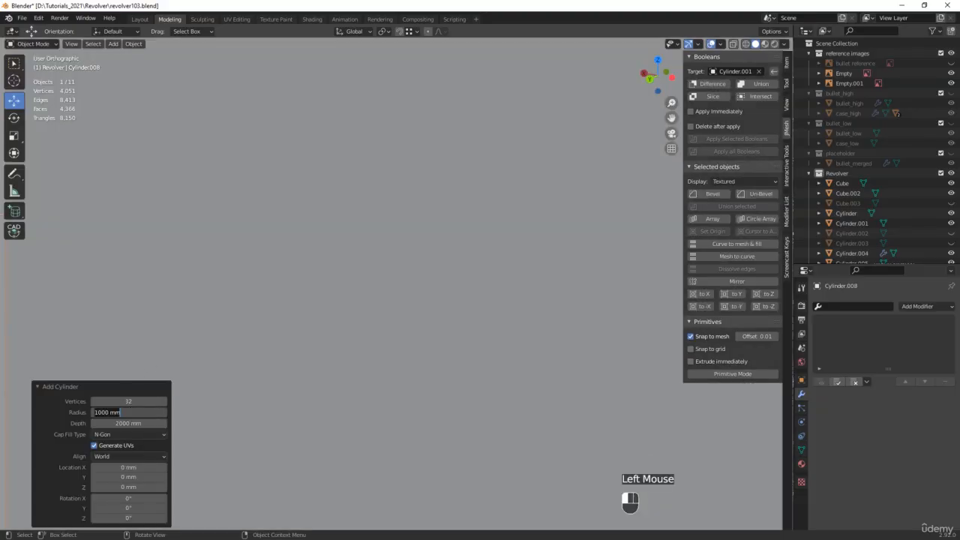
text(2)
key(Return)
Give the new cylinder 16 vertices and a depth of 5 mm
click(132, 400)
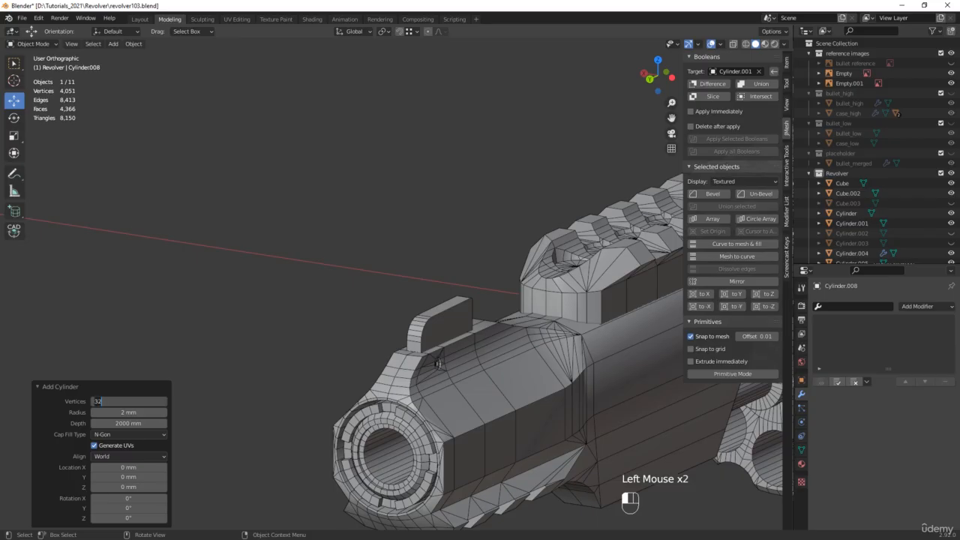
text(16)
key(Return)
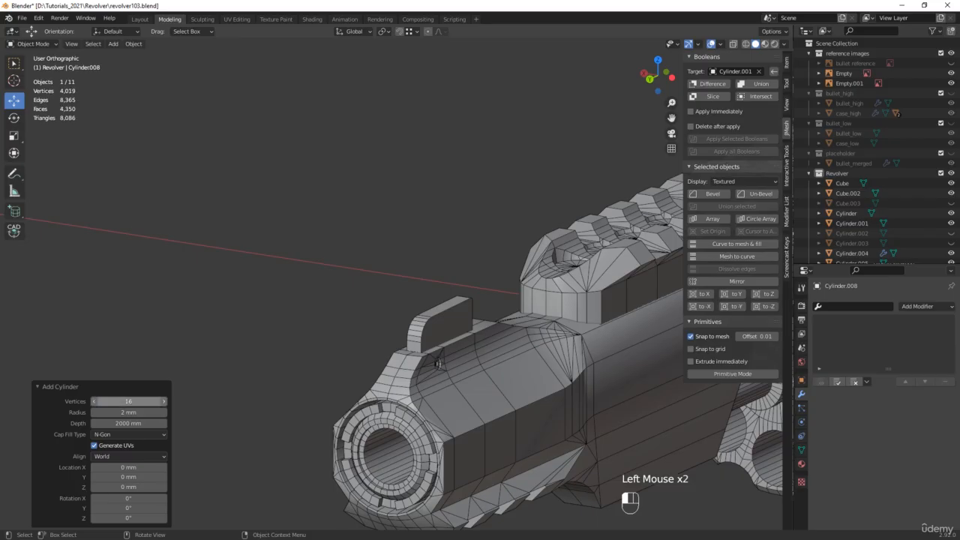
click(136, 423)
text(5)
key(Return)
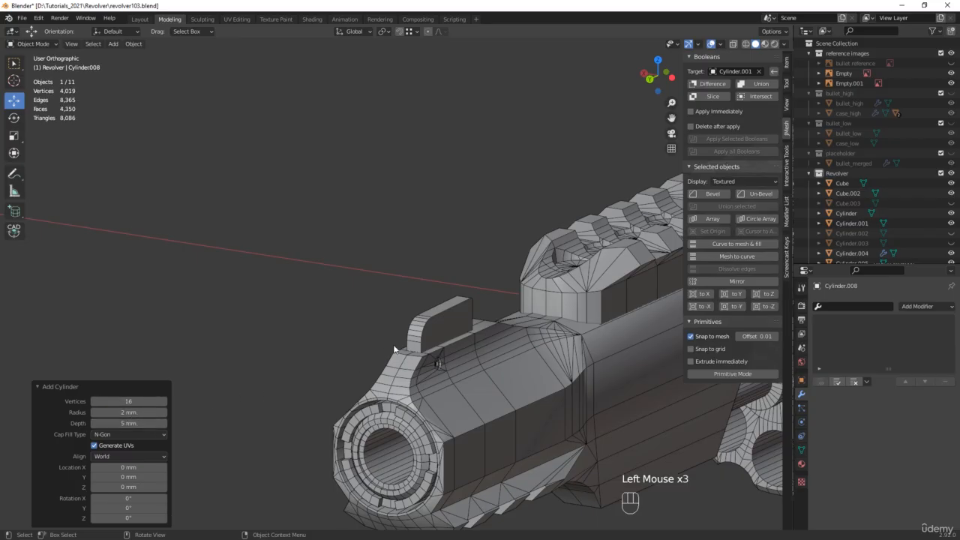
Move the new cylinder along Y to just ahead of the muzzle and raise it about 31.3 mm along Z
scroll(438, 335, down, 3)
shift+middle_drag(438, 335, 420, 348)
scroll(430, 350, up, 1)
shift+middle_drag(420, 348, 564, 376)
drag(613, 366, 388, 363)
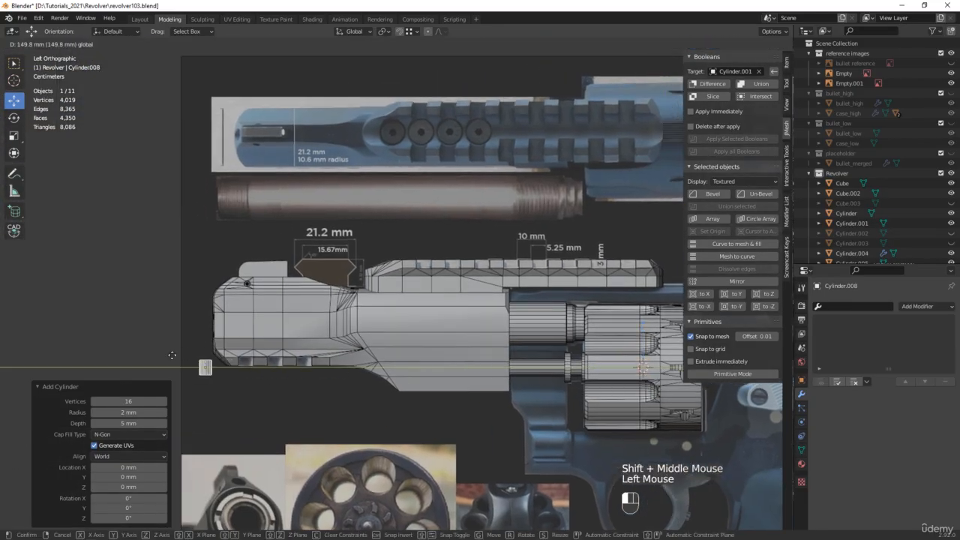
drag(172, 355, 203, 253)
Rotate the new cylinder 90° about the X axis so it points along the barrel
scroll(225, 288, up, 5)
key(shift+space)
key(r)
middle_drag(285, 248, 296, 293)
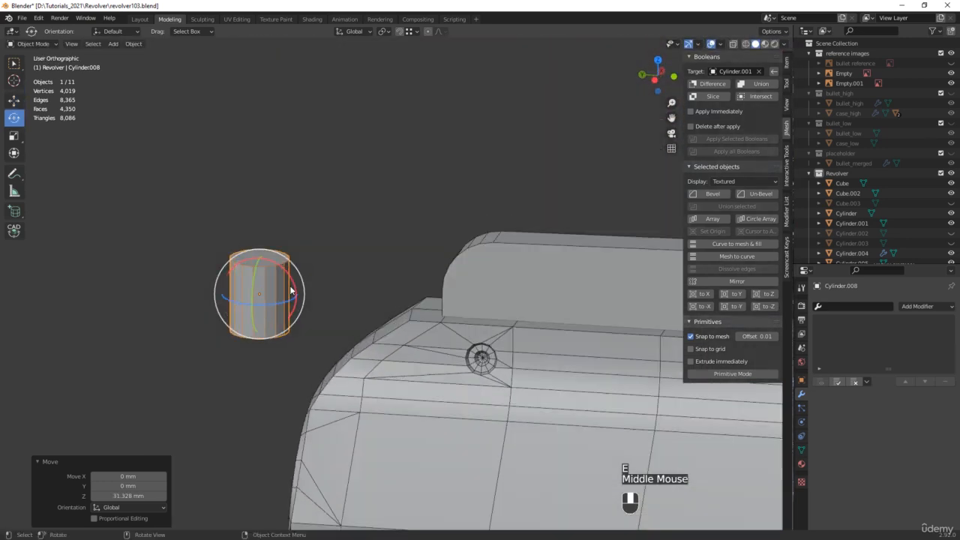
drag(296, 282, 305, 384)
Lower the cylinder about 3.16 mm and another 0.21 mm along Z to line it up with the shroud's sloped front below the sight
middle_drag(305, 325, 251, 296)
scroll(247, 294, up, 4)
key(w)
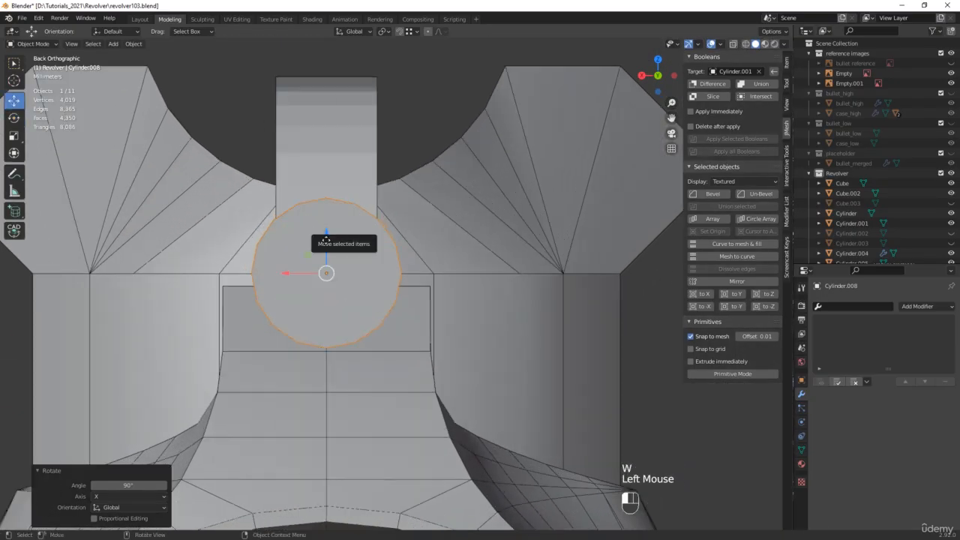
drag(322, 237, 314, 352)
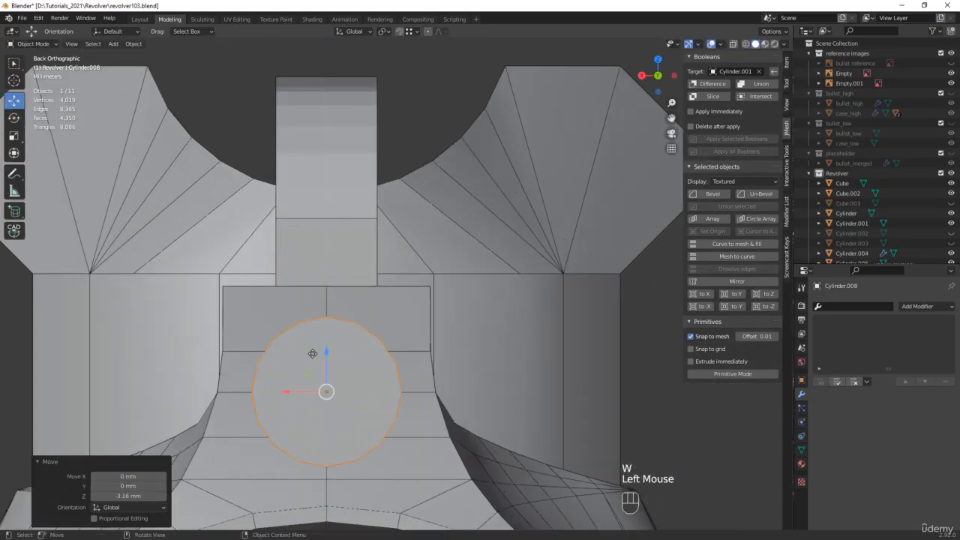
key(alt+z)
shift+middle_drag(358, 380, 403, 274)
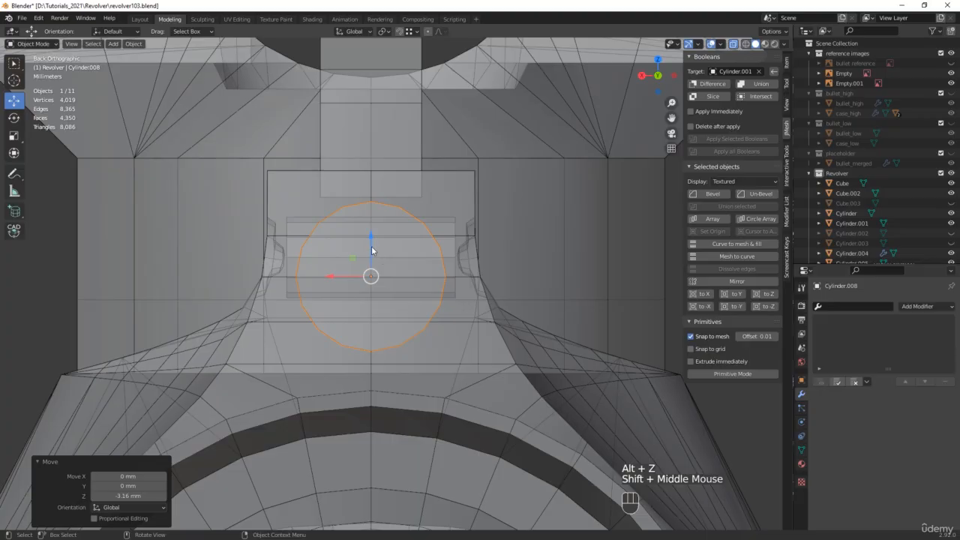
drag(372, 250, 371, 257)
key(alt+z)
Extend the cylinder's barrel-facing end along Y into the shroud, up to the centre of the pin recess
middle_drag(311, 263, 494, 307)
scroll(413, 272, down, 3)
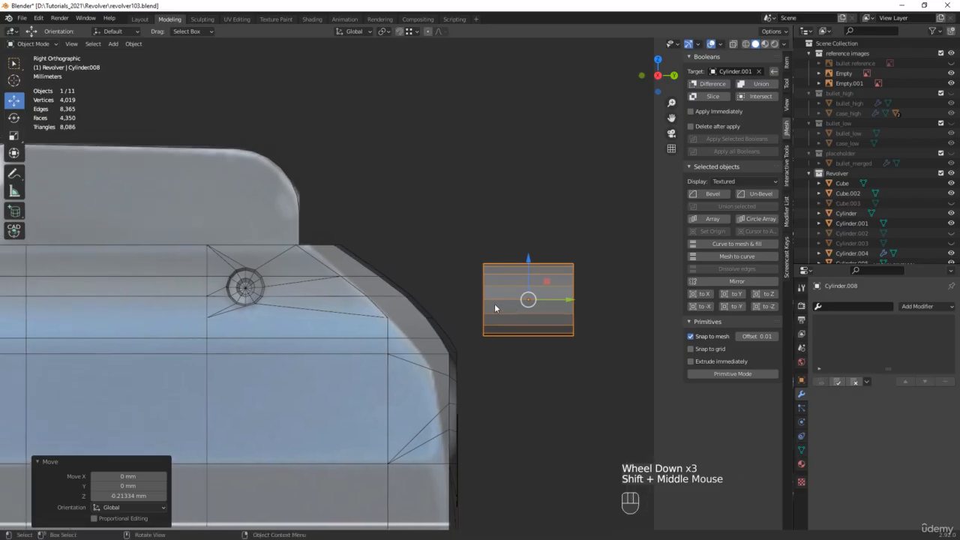
key(Tab)
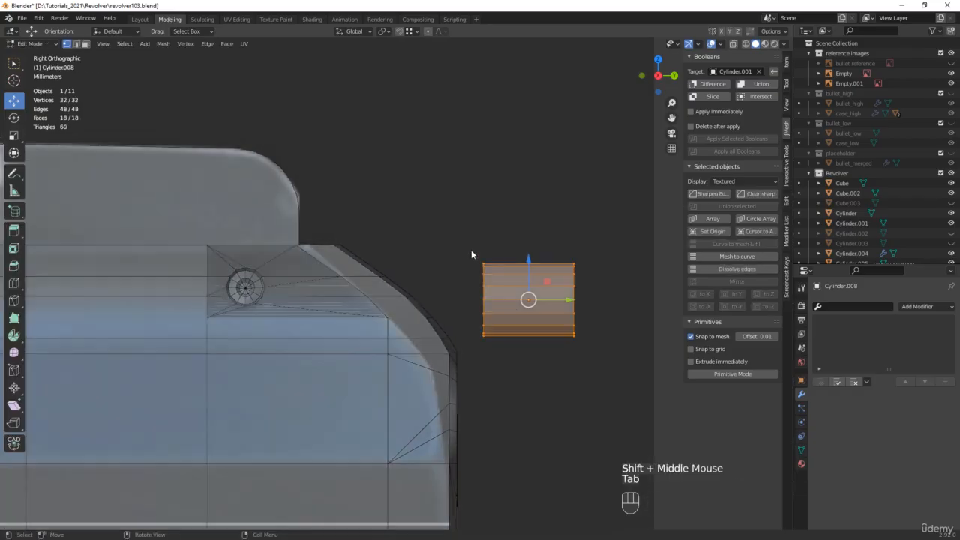
key(alt+z)
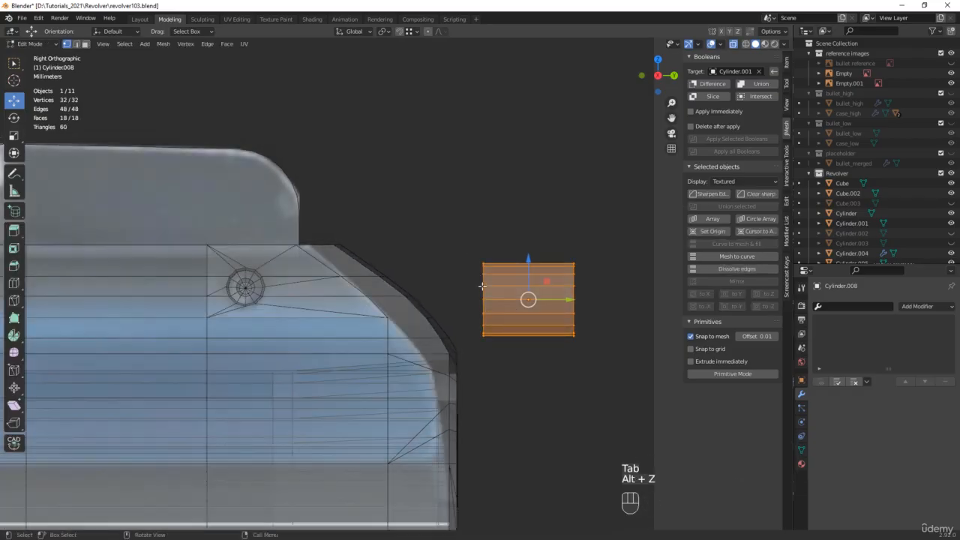
drag(470, 357, 510, 234)
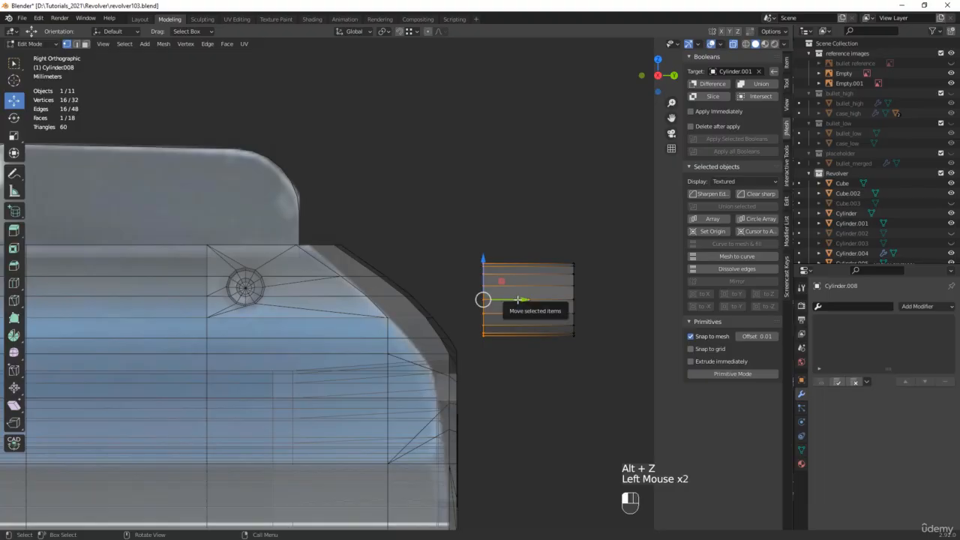
drag(508, 299, 246, 285)
key(alt+z)
middle_drag(248, 292, 303, 325)
key(Tab)
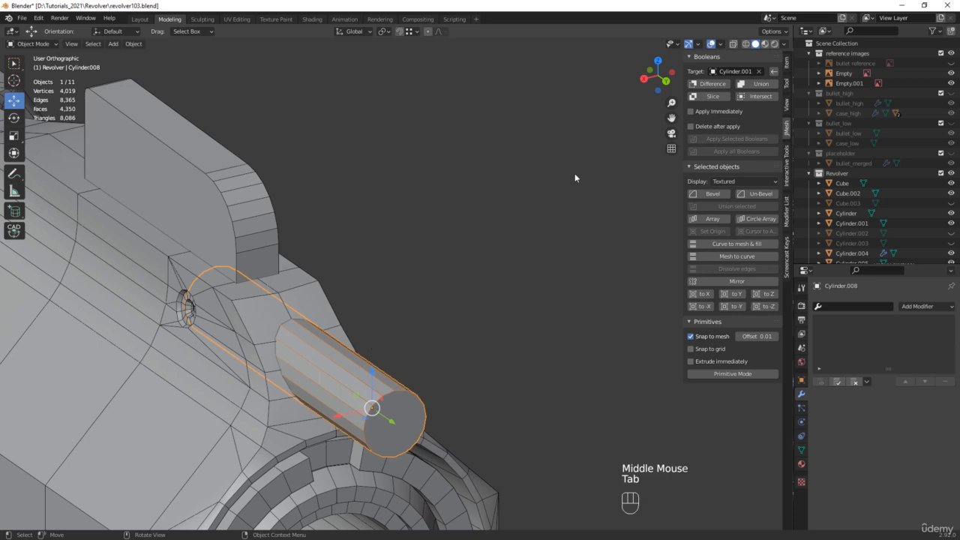
Pick Cylinder.001 as the Boolean target, subtract the cylinder from it with Difference, and apply all Booleans
click(759, 72)
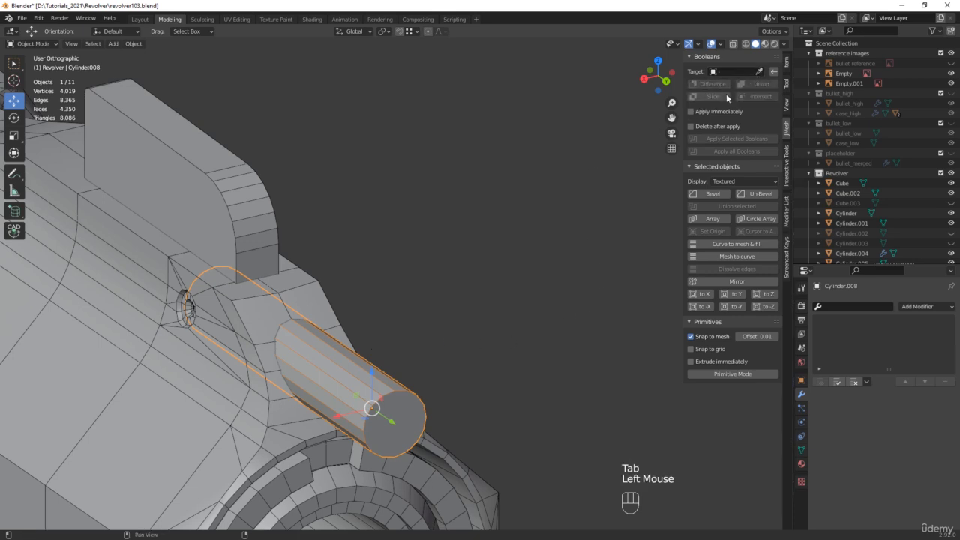
click(758, 71)
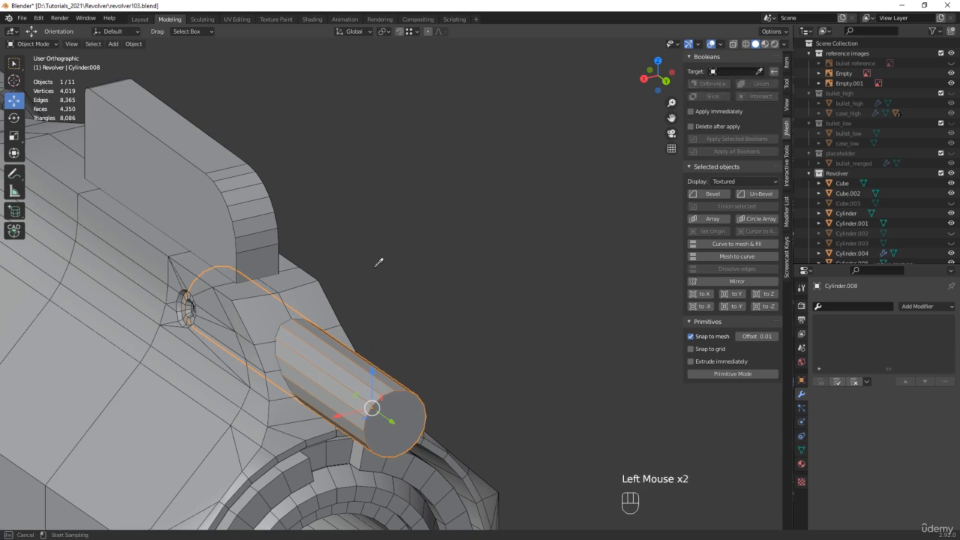
click(318, 293)
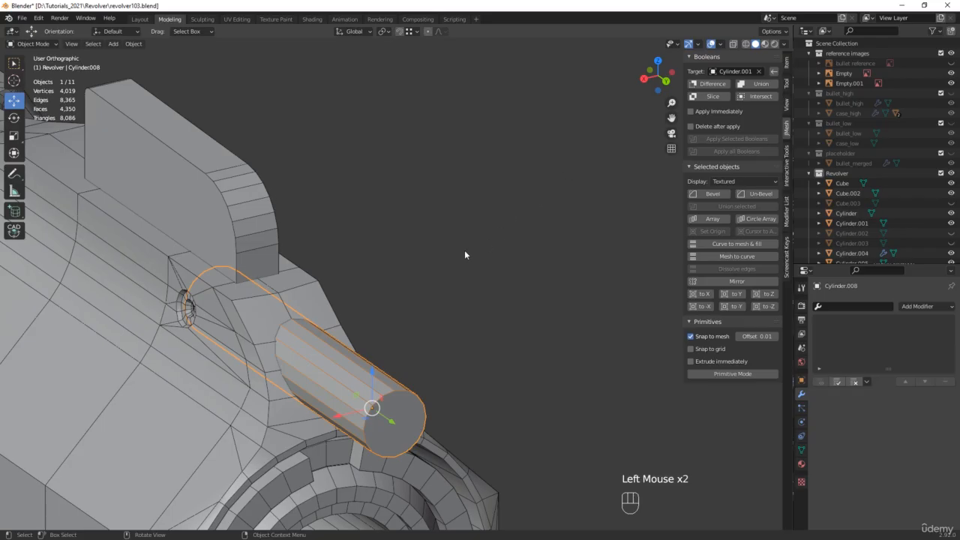
middle_drag(464, 254, 299, 355)
scroll(299, 354, up, 2)
key(alt+z)
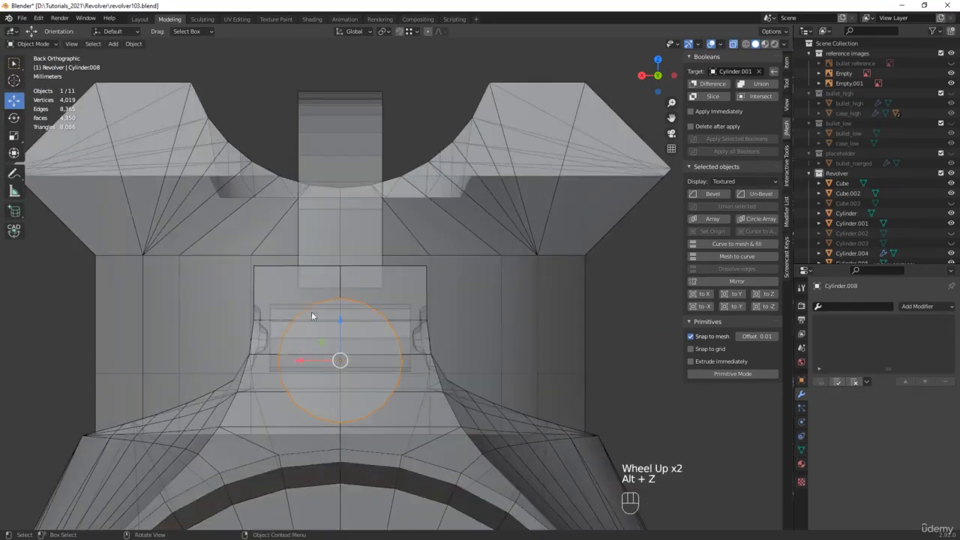
middle_drag(283, 277, 643, 209)
click(714, 84)
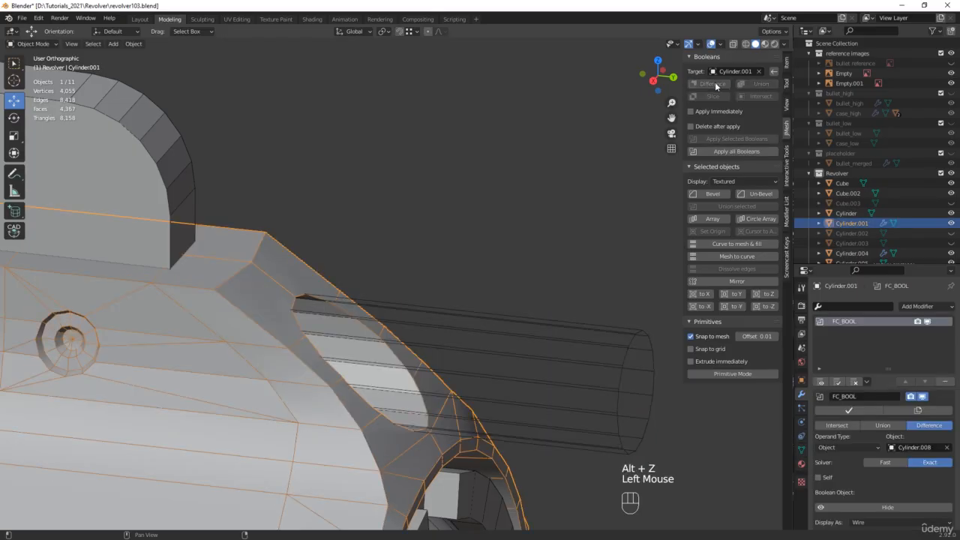
click(724, 151)
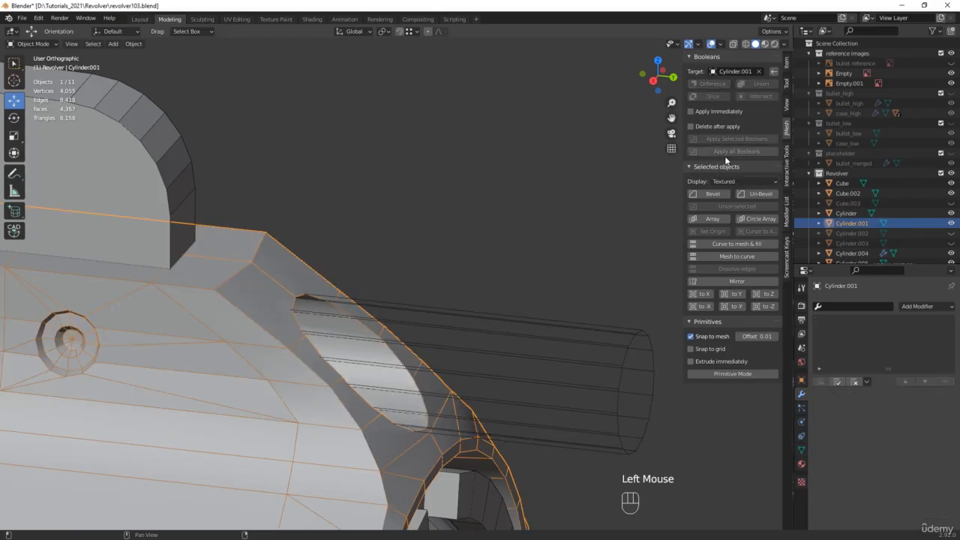
Delete the leftover wireframe cutter cylinder in front of the shroud
double_click(591, 349)
key(x)
click(591, 349)
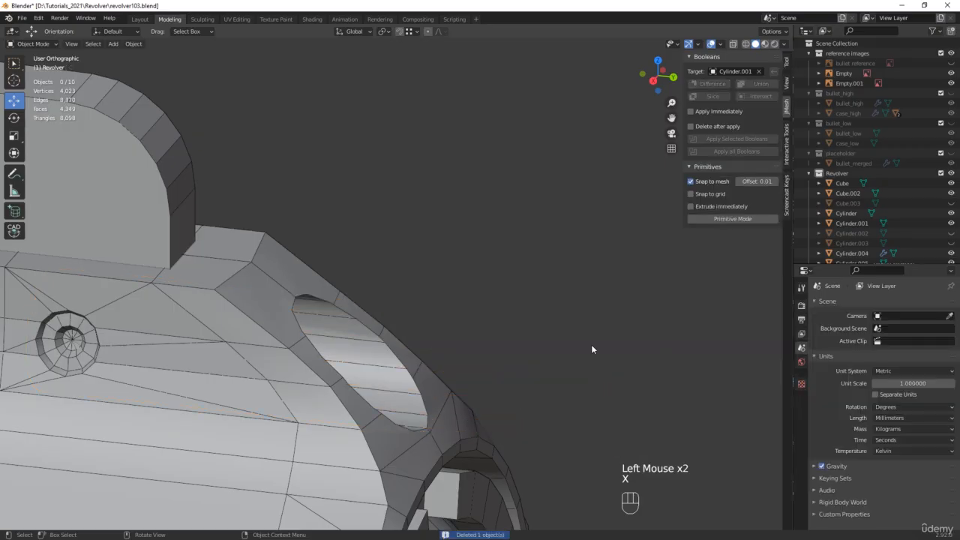
Open the shroud Cylinder.001 in Edit Mode around the new round cut and clear the vertex selection
click(343, 410)
scroll(343, 411, down, 2)
middle_drag(343, 411, 356, 282)
scroll(400, 305, up, 2)
key(Tab)
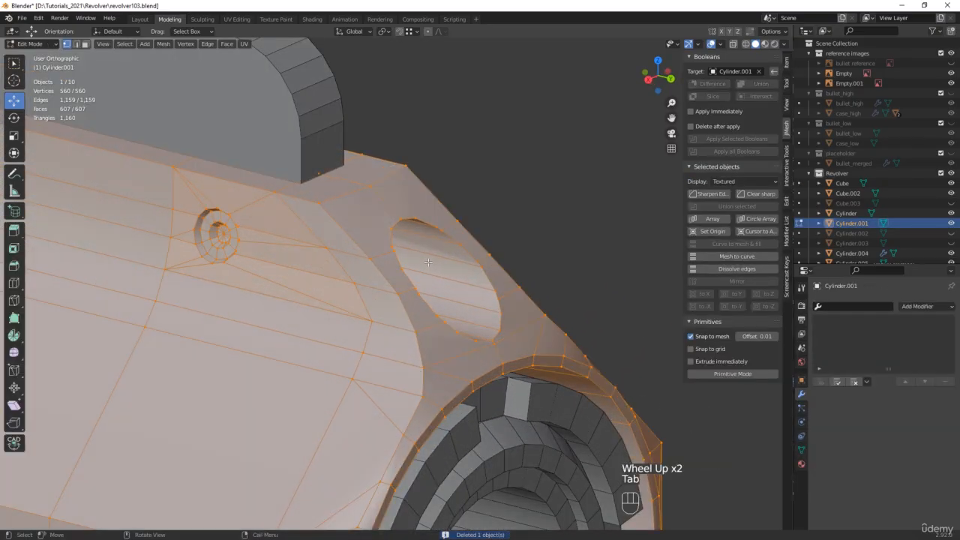
click(457, 233)
scroll(449, 236, up, 4)
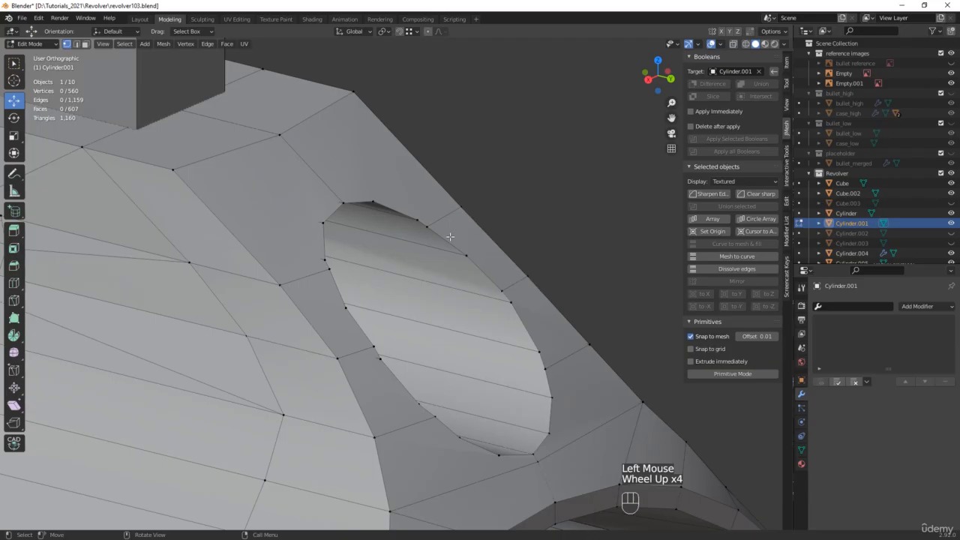
Select all vertices on the +X side of the shroud in X-ray back view and delete them, keeping the centre line
scroll(450, 236, down, 3)
middle_drag(449, 237, 309, 200)
scroll(383, 278, up, 2)
key(alt+z)
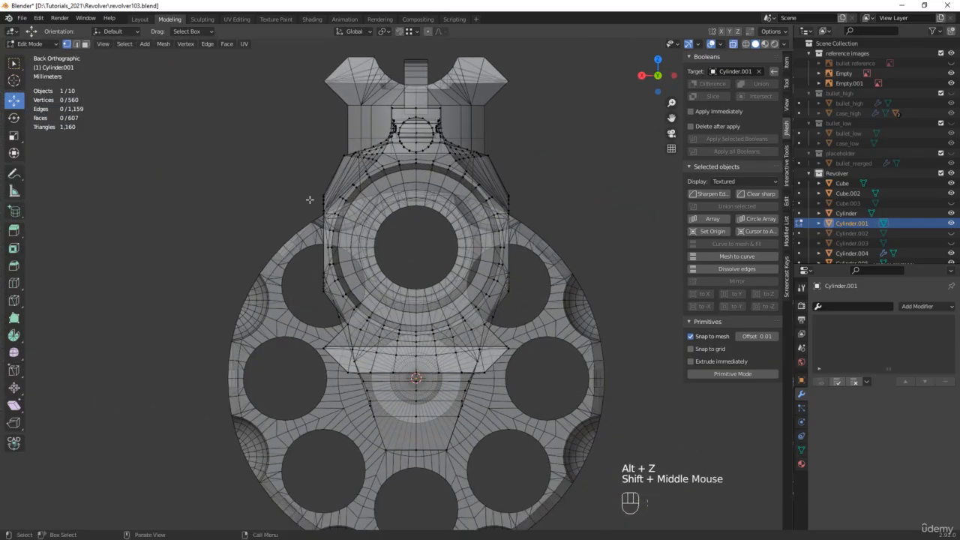
drag(241, 72, 415, 479)
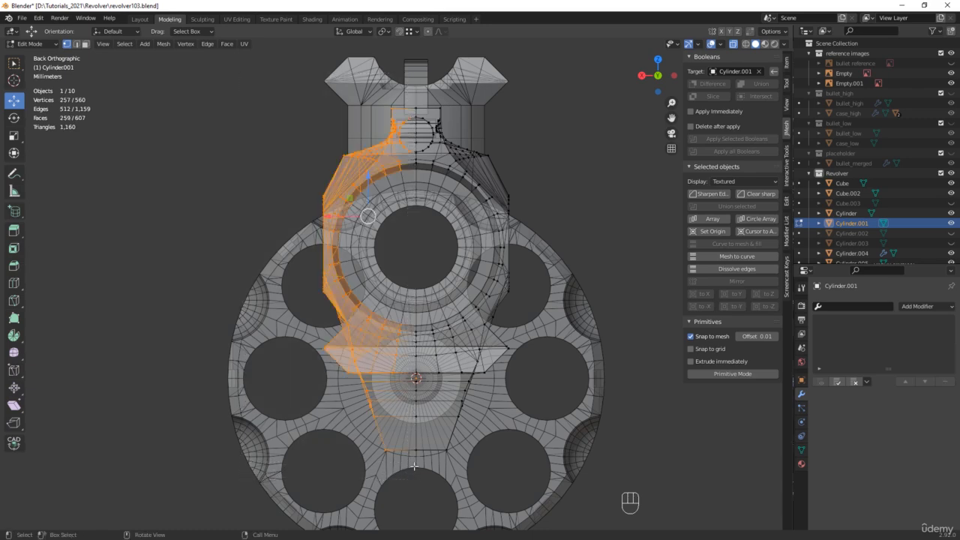
scroll(427, 99, up, 6)
key(x)
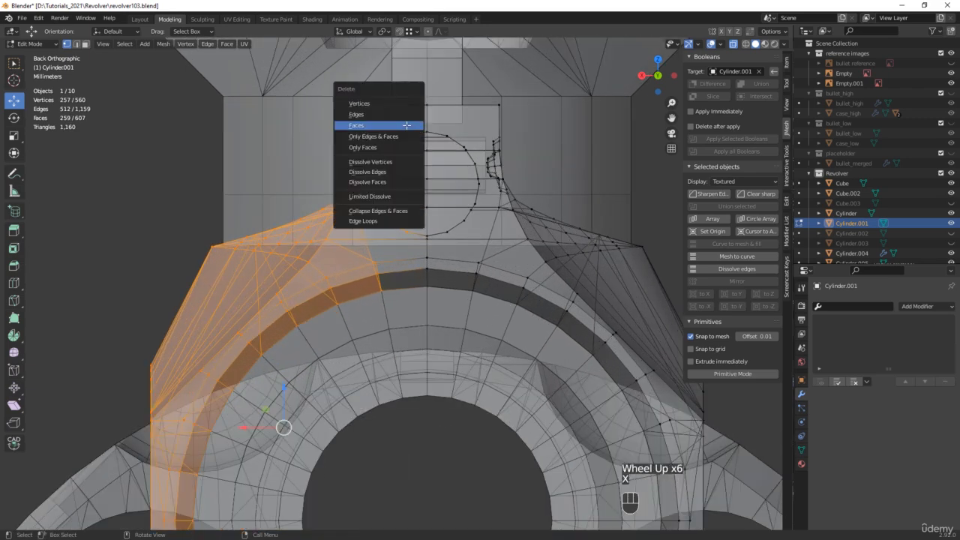
click(396, 104)
key(alt+z)
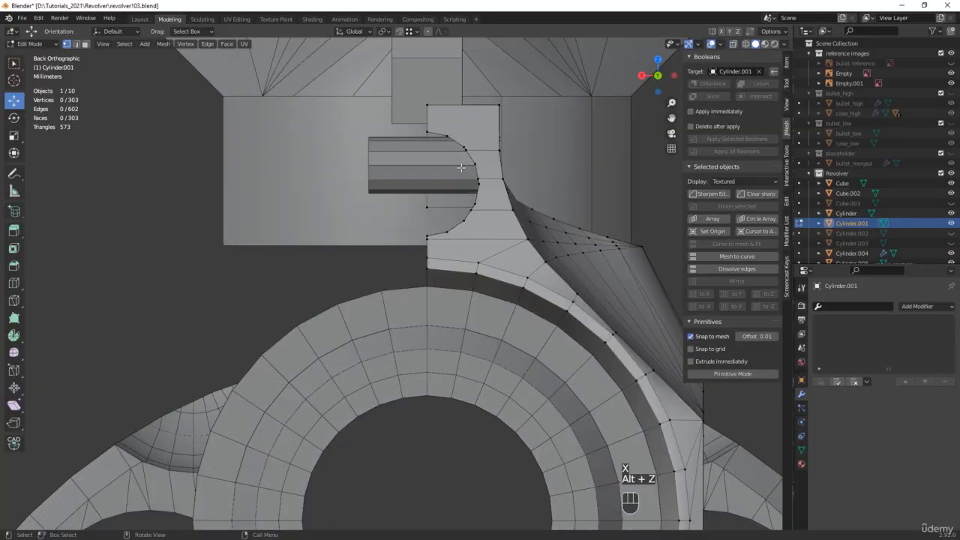
Connect the shroud's upper outer corner to the two uppermost curved rim vertices of the half-round recess
mouse_move(417, 141)
middle_down()
mouse_move(488, 180)
mouse_move(332, 220)
mouse_move(406, 263)
middle_up()
scroll(406, 263, up, 3)
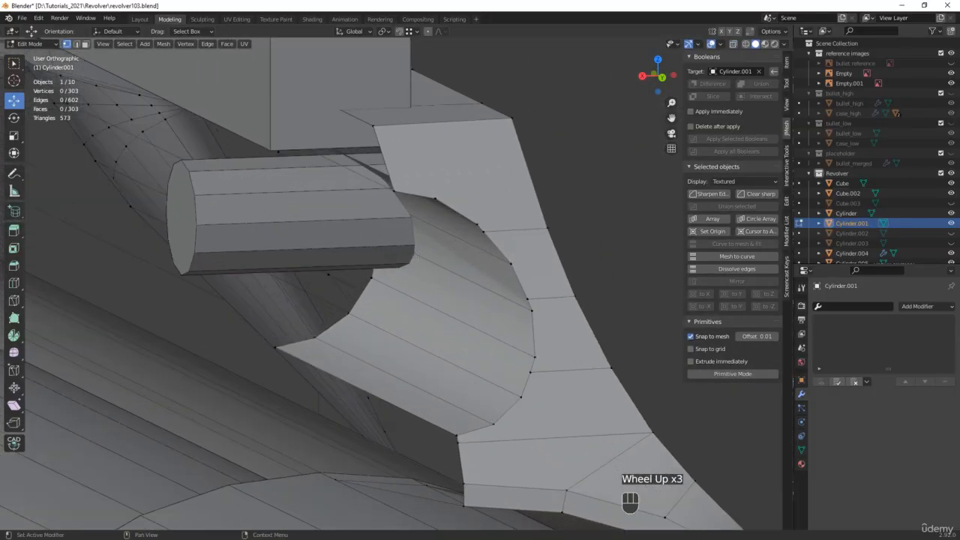
click(437, 196)
shift+click(477, 224)
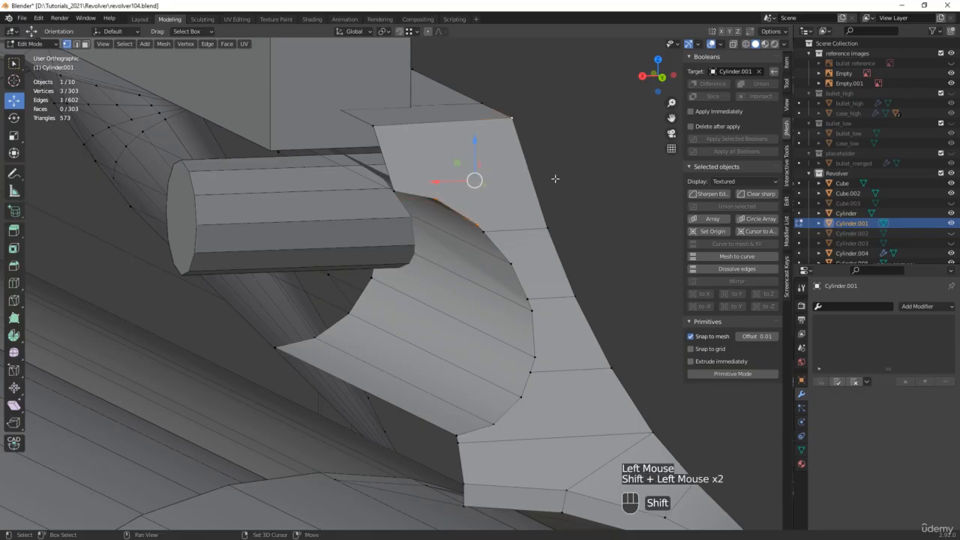
key(j)
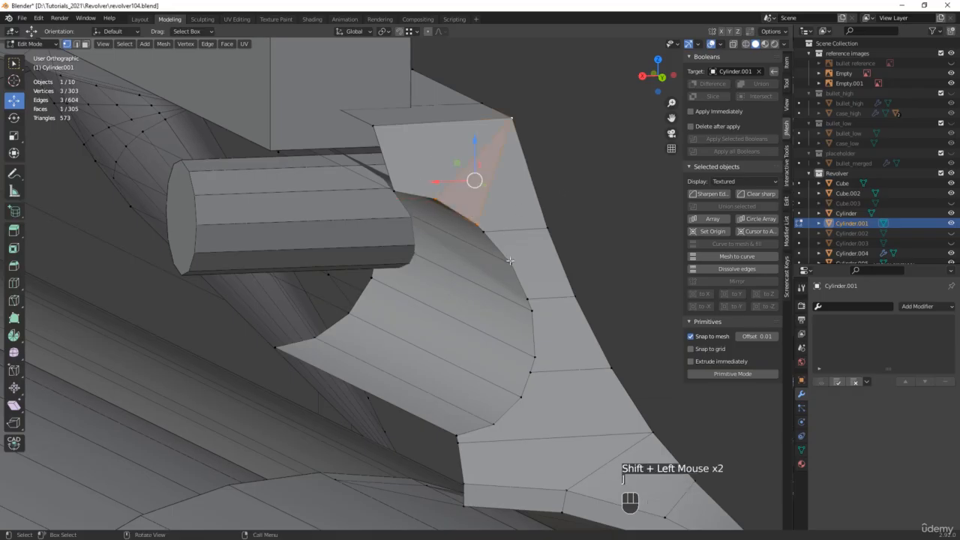
Join three middle rim vertices of the recess to the facing vertices on the shroud's outer side with new edges
click(510, 262)
shift+click(546, 225)
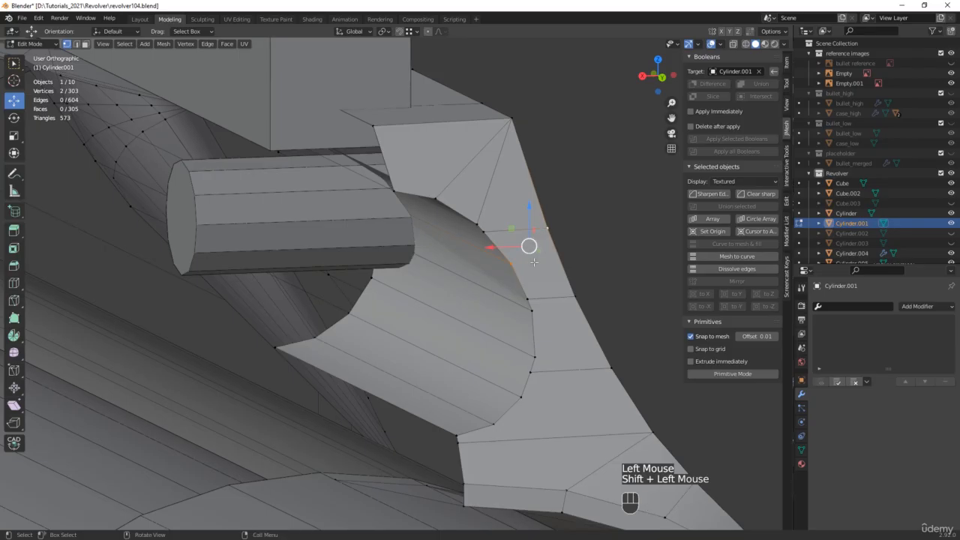
key(j)
click(530, 310)
shift+click(573, 297)
key(j)
click(532, 362)
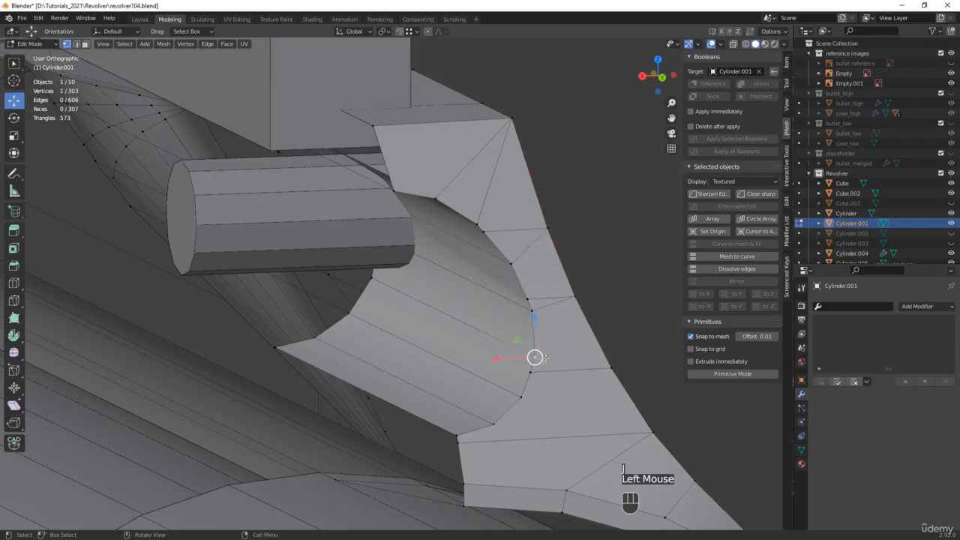
shift+click(611, 367)
key(j)
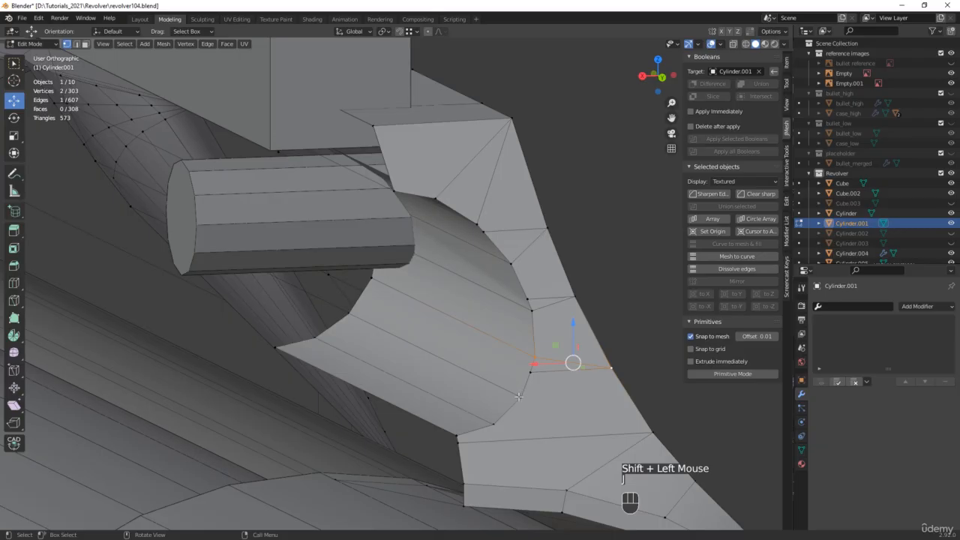
Connect the two lower rim vertices of the recess to the lowest facing vertex on the shroud's outer side
click(520, 396)
shift+click(649, 432)
key(j)
click(496, 424)
shift+click(652, 432)
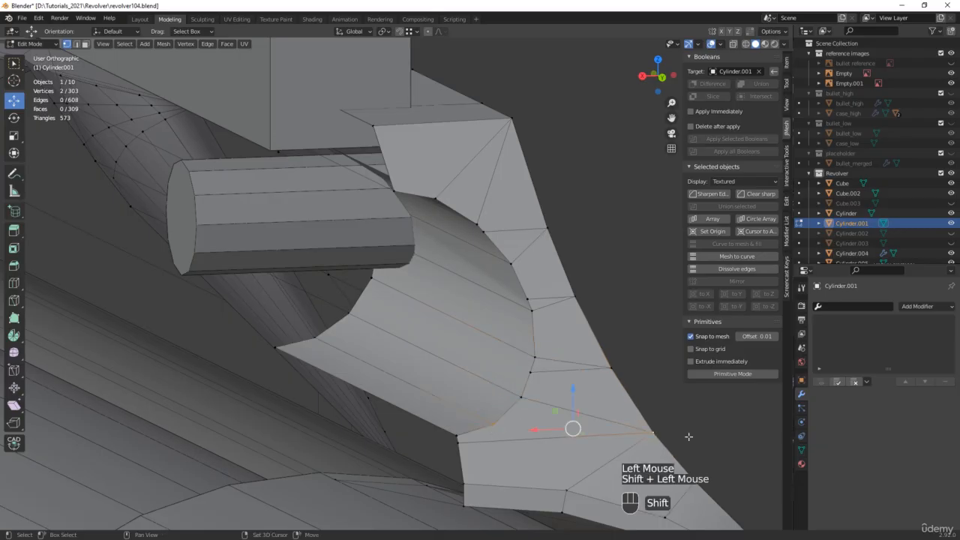
key(j)
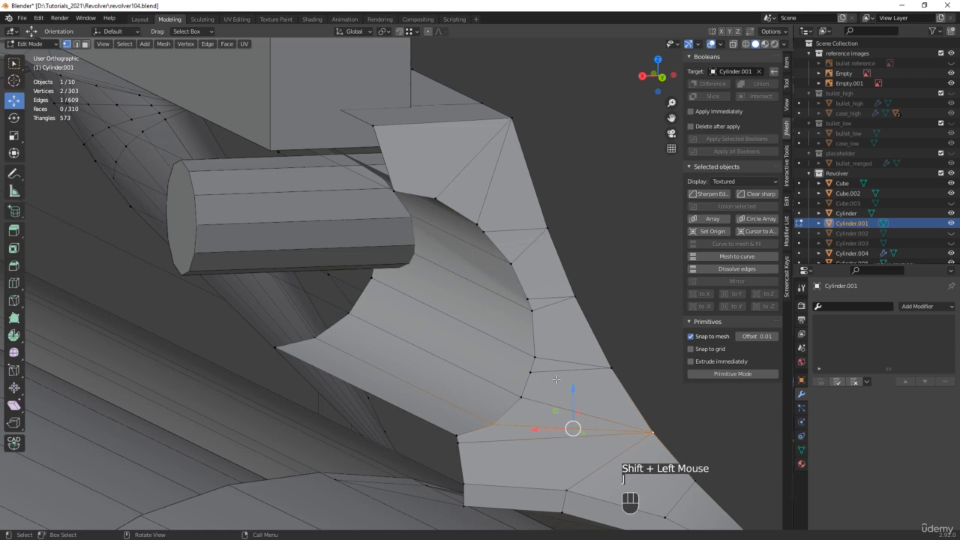
Dissolve the three redundant old edges running between the recess rim and the shroud's outer side
click(569, 368)
shift+click(541, 298)
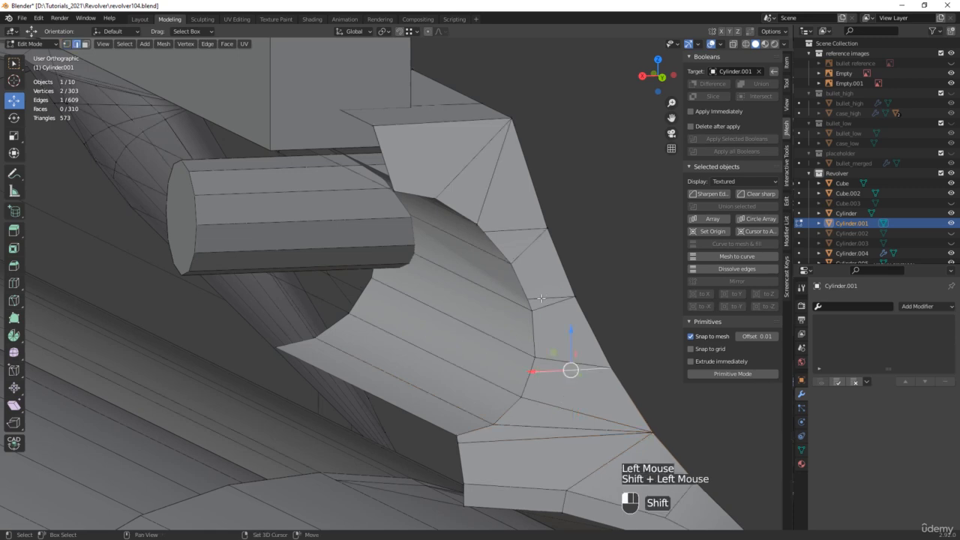
key(x)
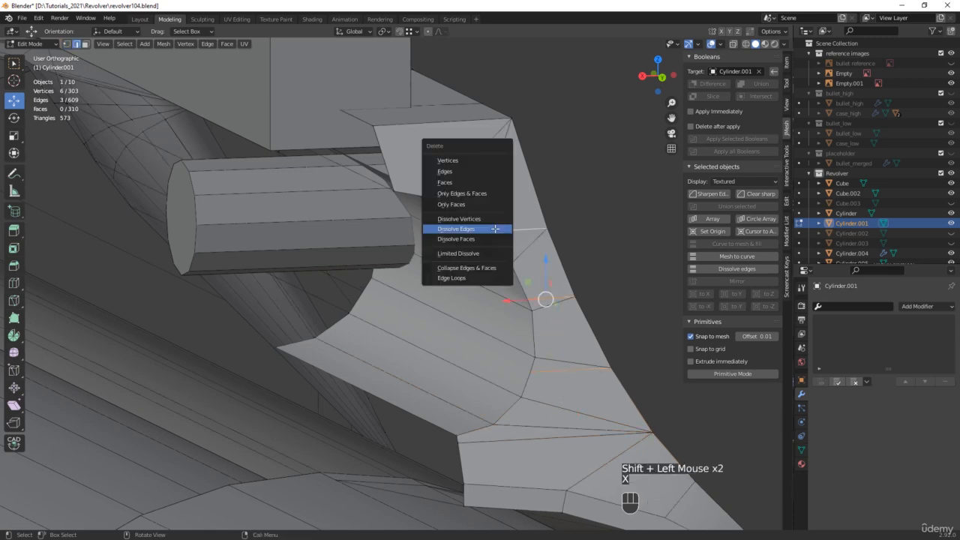
click(495, 229)
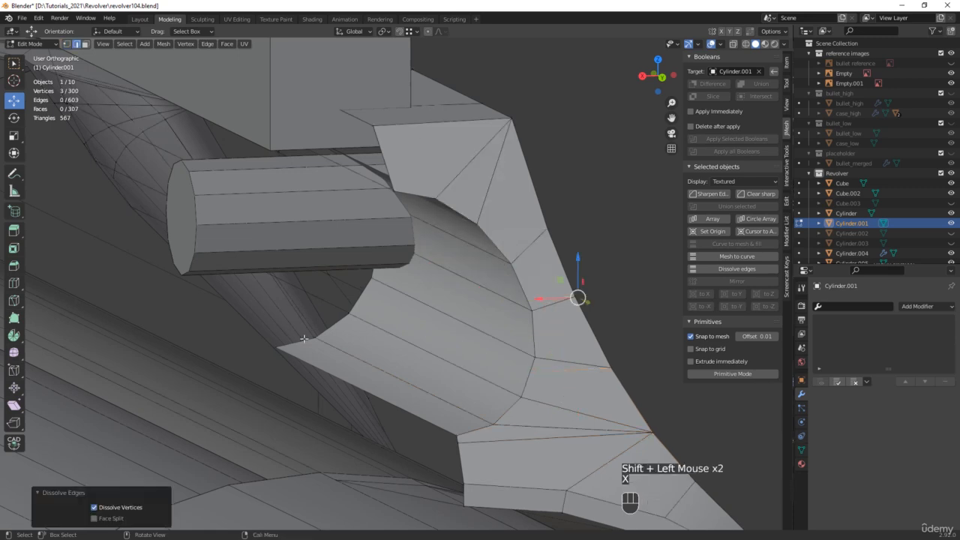
Fill the gap between the top and bottom edges at the recess's inner end, then cap the half-round opening with a face
click(295, 342)
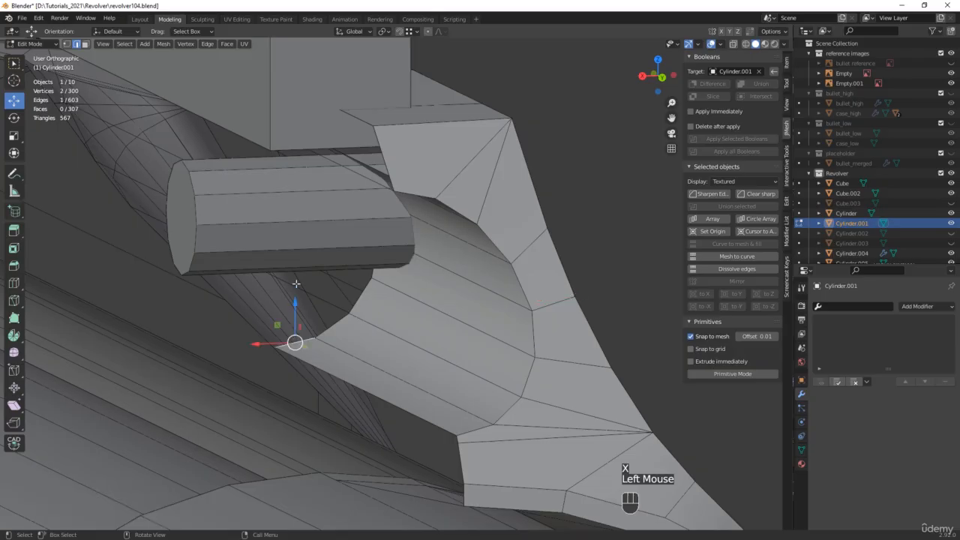
key(alt+z)
shift+click(293, 141)
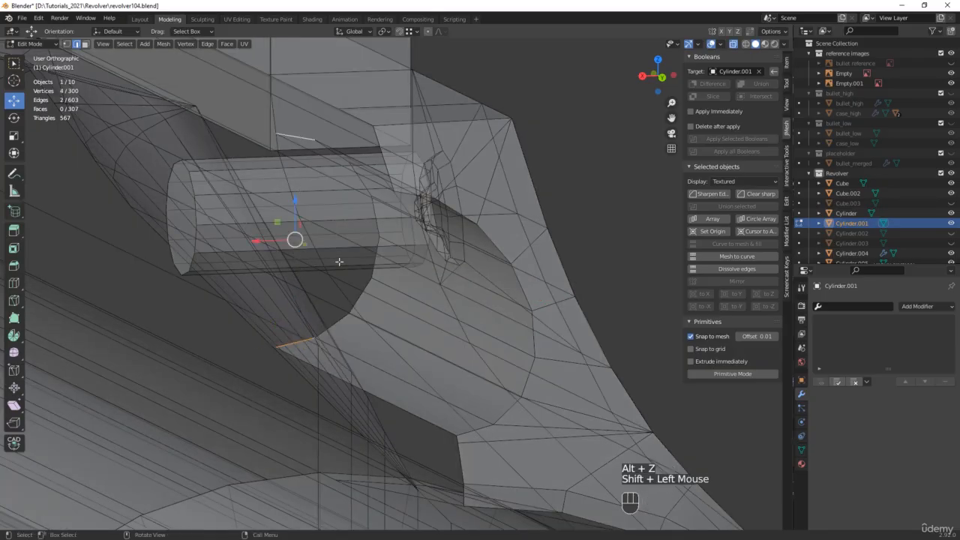
key(f)
alt+click(360, 291)
key(f)
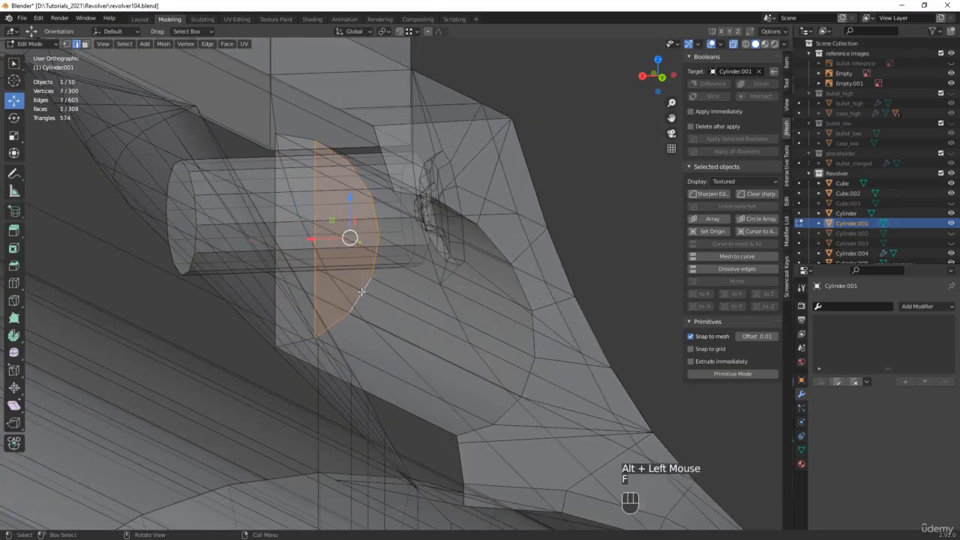
Return to Object Mode and mirror the half shroud Cylinder.001 to X
key(Tab)
key(alt+z)
scroll(362, 291, down, 4)
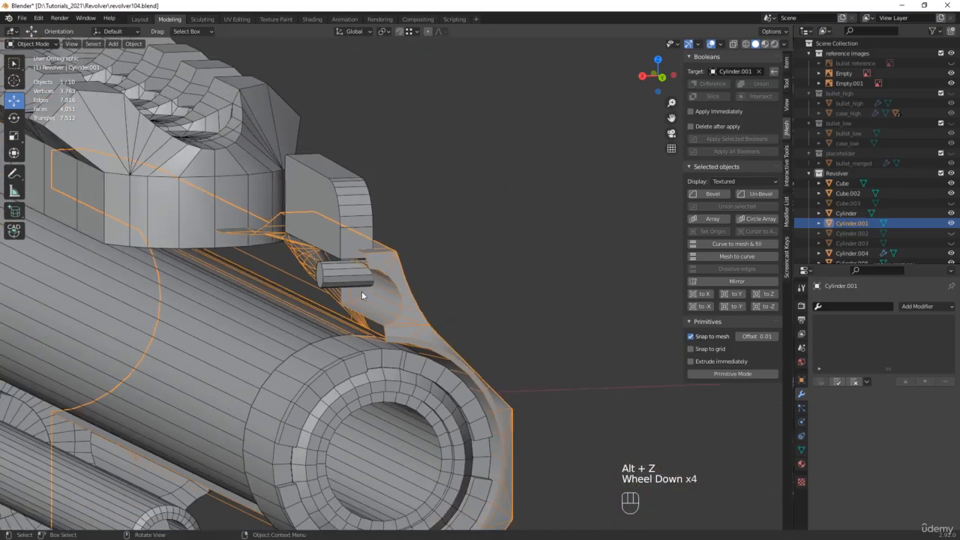
shift+middle_drag(268, 310, 415, 252)
click(703, 293)
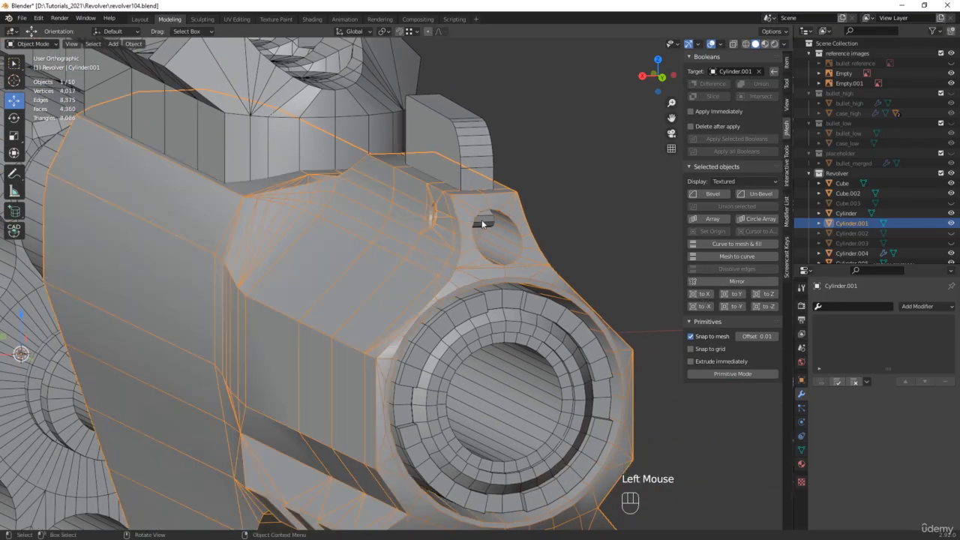
Duplicate the small pin below the front sight and move the copy about -14.05 mm in Y and 5.81 mm in Z to the sight's rear edge
click(482, 222)
alt+middle_drag(420, 228, 503, 217)
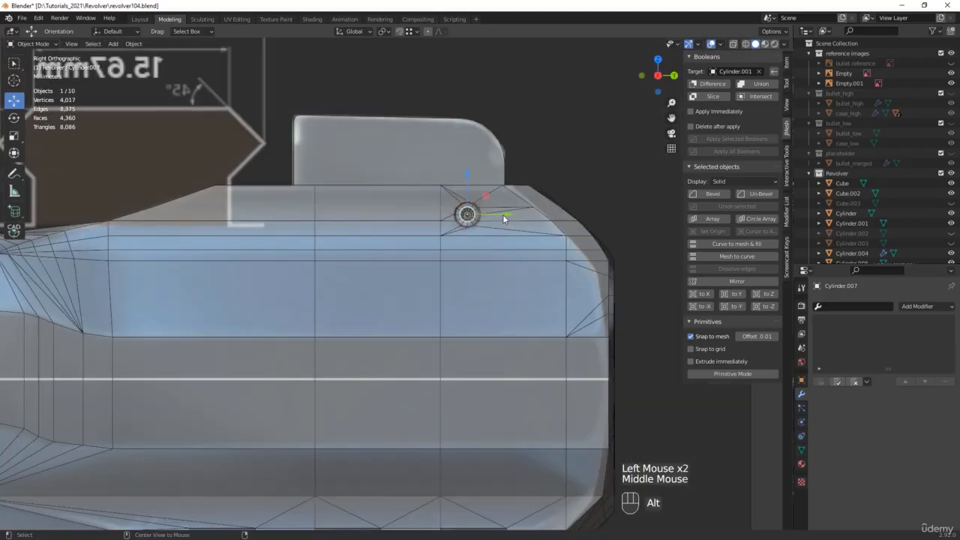
key(shift+d)
right_click(373, 132)
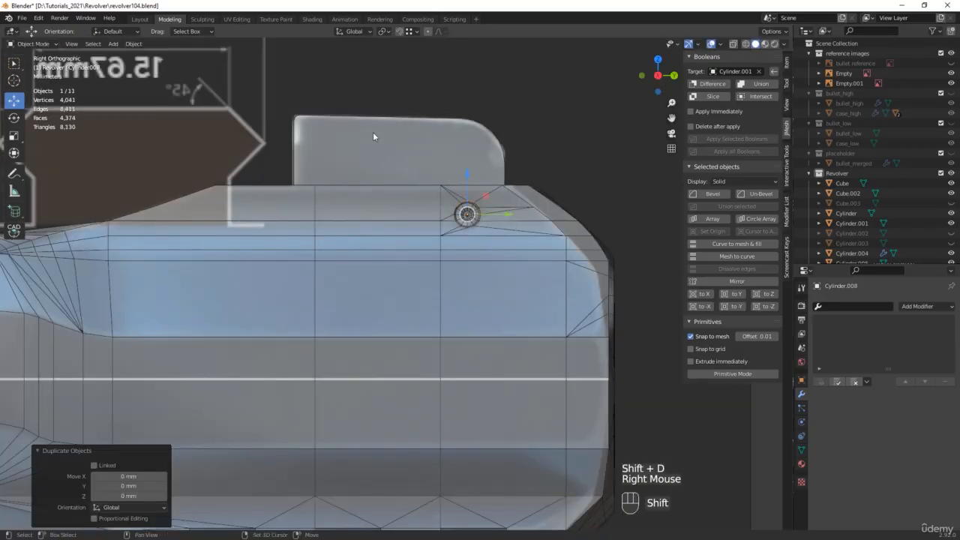
shift+middle_drag(373, 132, 491, 248)
drag(534, 319, 374, 223)
scroll(353, 225, up, 4)
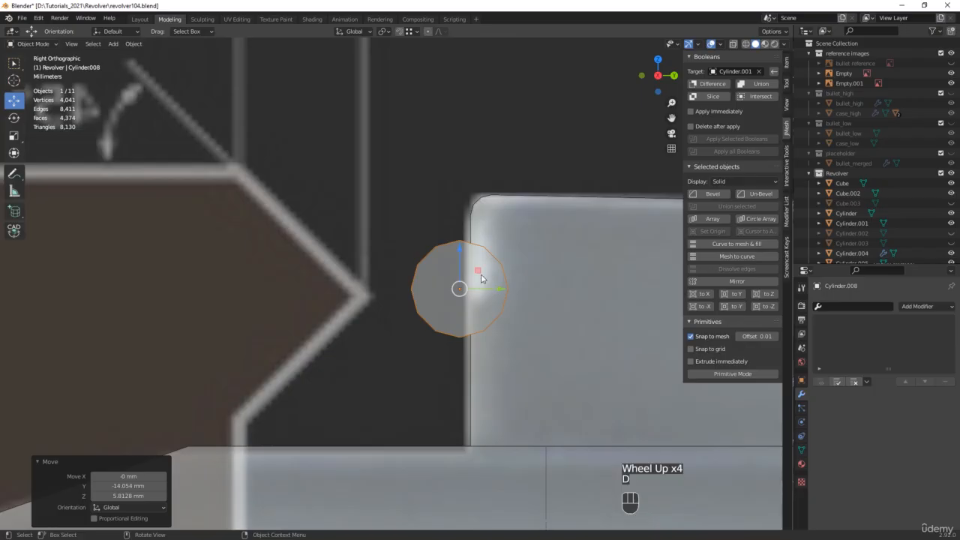
Rotate the pin copy about Z until its axis runs along the barrel, and move it into the rear face of the front sight
middle_drag(482, 274, 486, 295)
key(e)
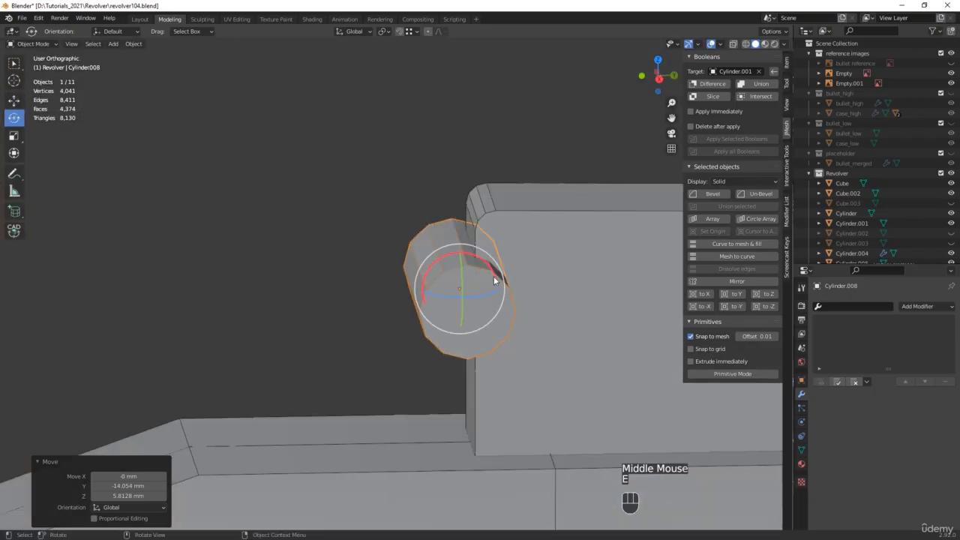
drag(492, 299, 455, 300)
scroll(428, 280, down, 2)
middle_drag(427, 282, 456, 272)
scroll(458, 273, up, 3)
key(w)
drag(419, 282, 310, 257)
scroll(343, 261, down, 1)
middle_drag(342, 262, 418, 275)
scroll(417, 274, up, 2)
Bevel the border of the pin's exposed end face by about 0.33 mm with two segments
key(Tab)
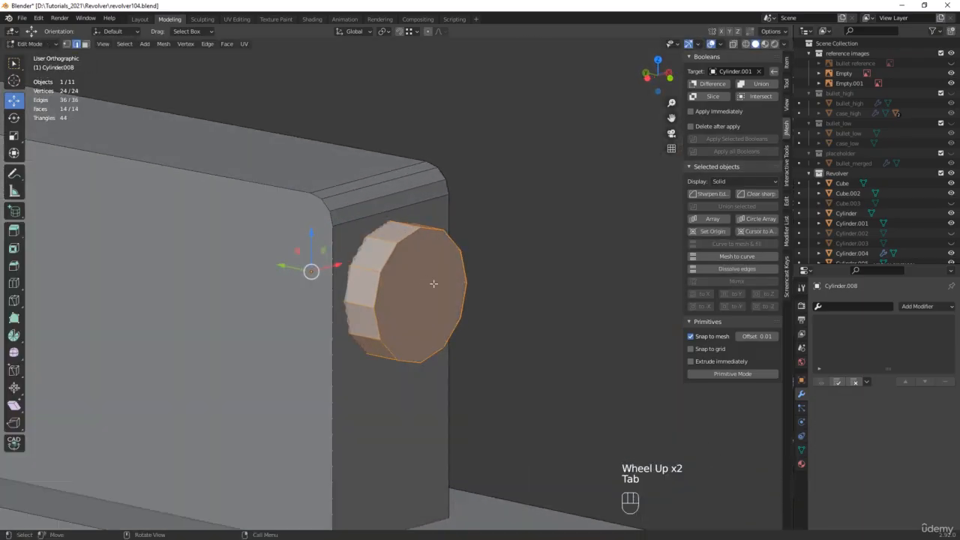
click(433, 284)
key(ctrl+b)
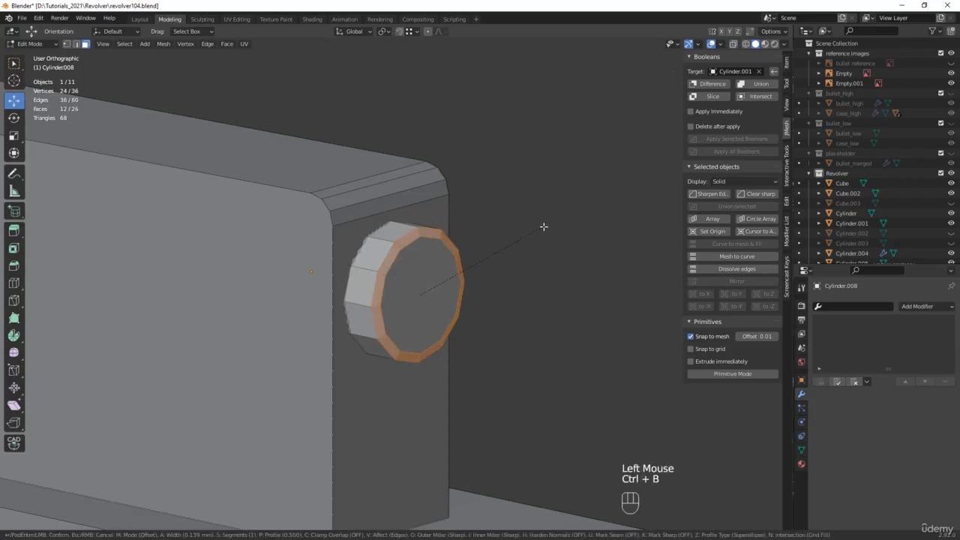
scroll(555, 229, up, 1)
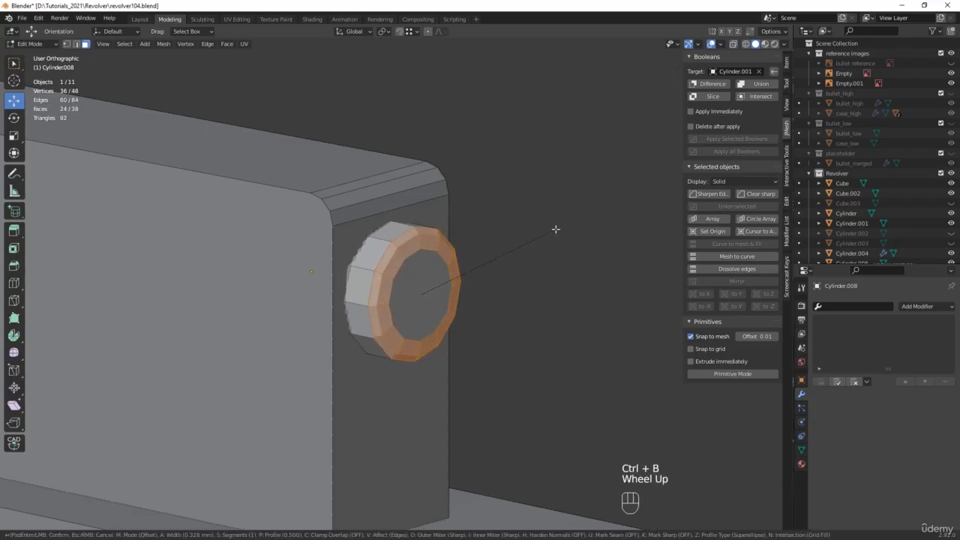
click(559, 229)
Inset the pin's end face by 0.27 mm and collapse the inner face to a single centre vertex
click(435, 265)
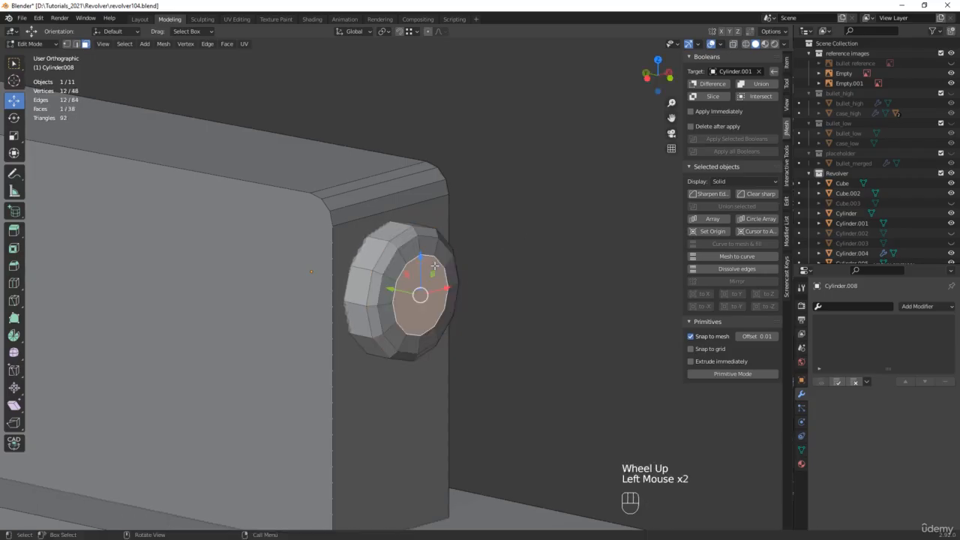
key(i)
click(528, 151)
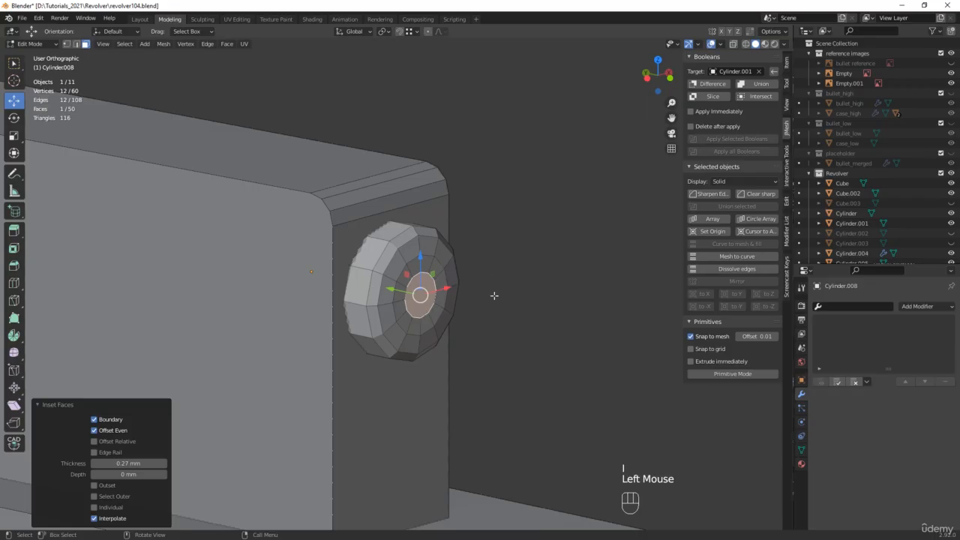
key(m)
click(492, 295)
Shorten the pin by moving its hidden end vertices about -3.76 mm along Y to just inside the sight
middle_drag(492, 296, 418, 262)
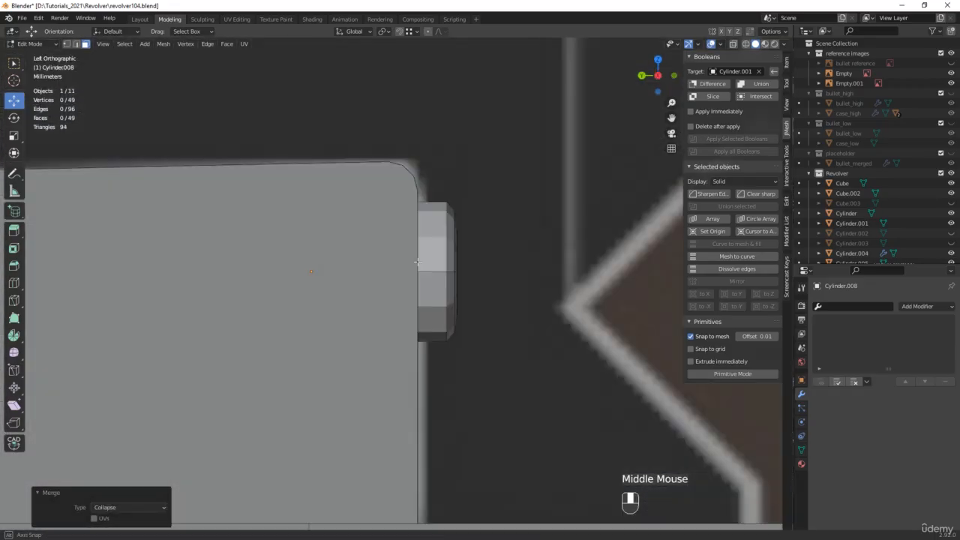
key(alt+z)
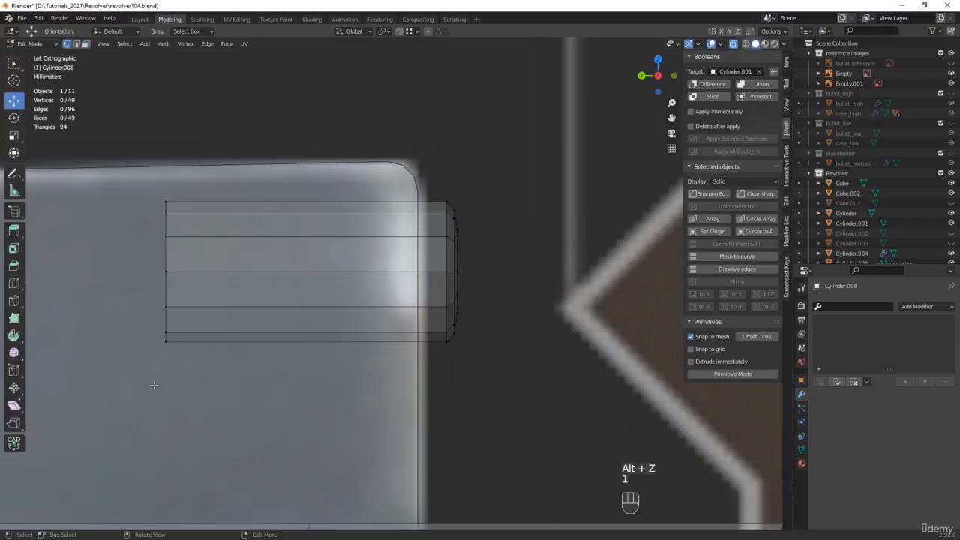
drag(143, 391, 199, 197)
drag(132, 272, 379, 255)
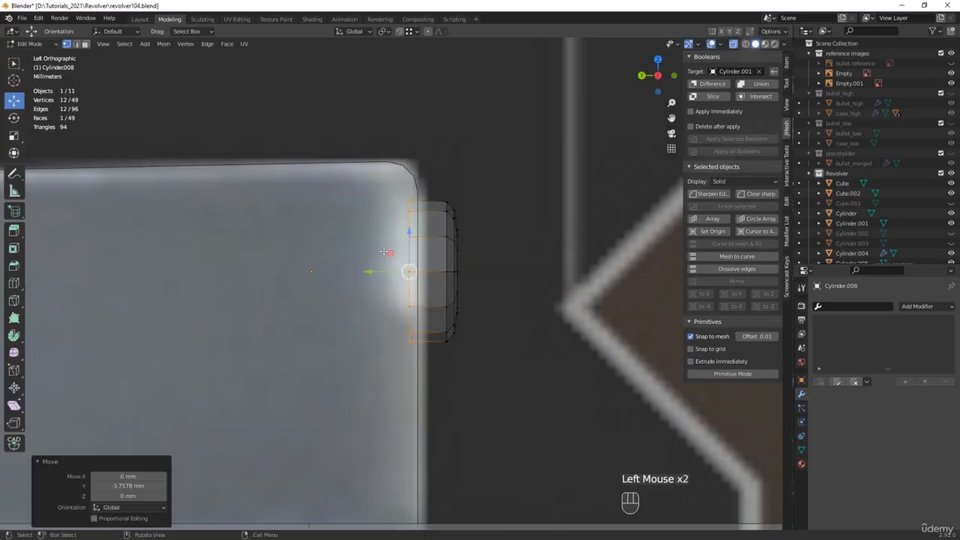
Clear the pin's vertex selection and save the file incrementally as revolver105.blend
scroll(386, 259, down, 3)
mouse_move(389, 255)
middle_down()
mouse_move(352, 264)
mouse_move(390, 248)
middle_up()
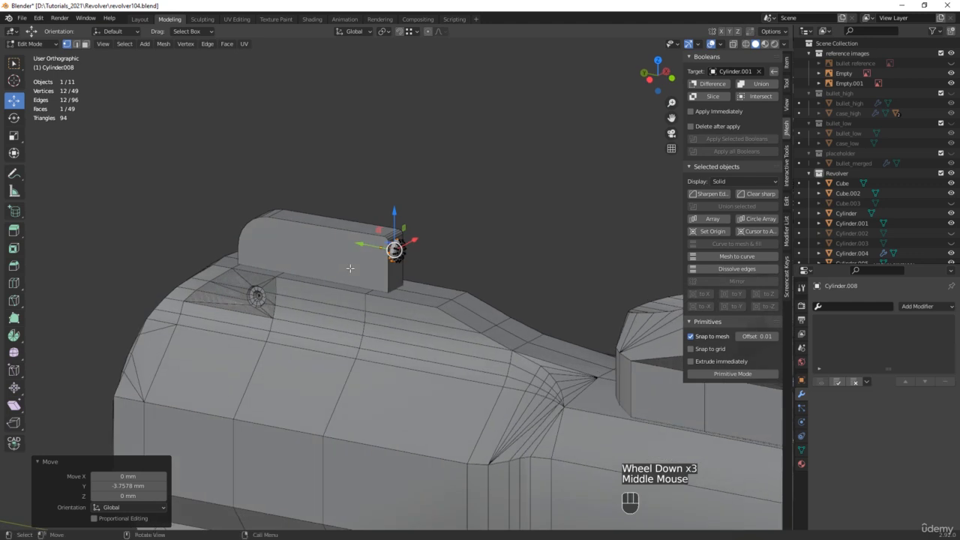
scroll(469, 214, down, 1)
click(469, 214)
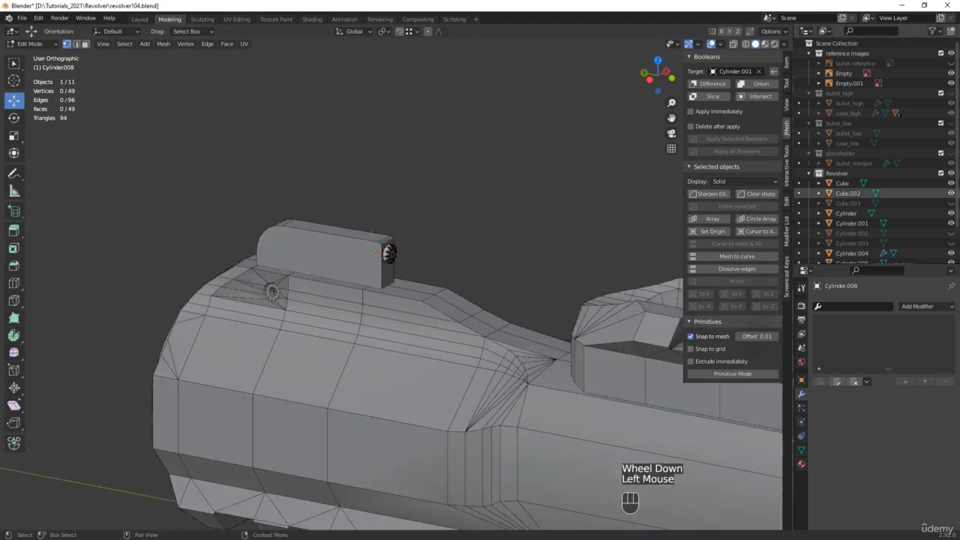
key(ctrl+alt+s)
Select the lengthwise edge path along the curved underside of the shroud Cylinder.001 and duplicate it in place
middle_drag(542, 454, 547, 398)
shift+middle_drag(516, 463, 483, 227)
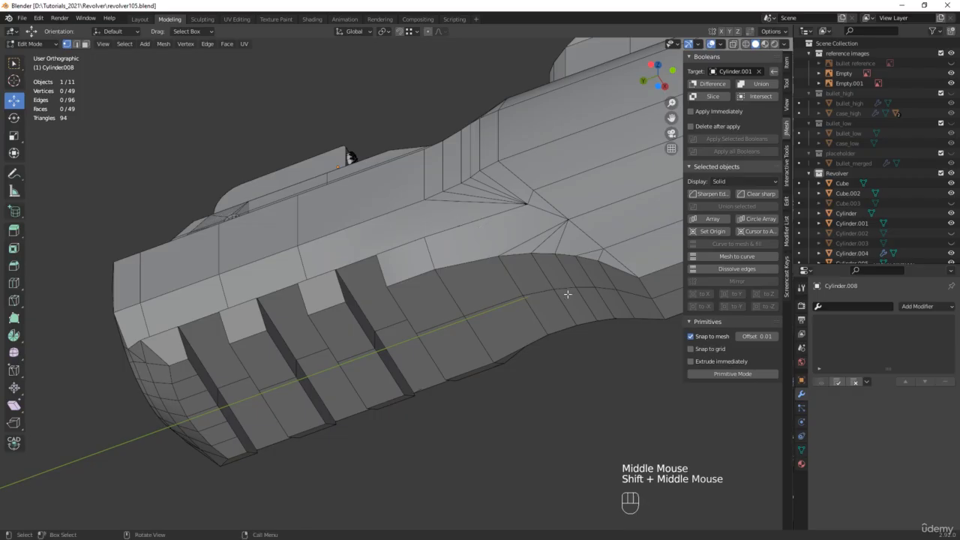
key(Tab)
click(570, 268)
key(Tab)
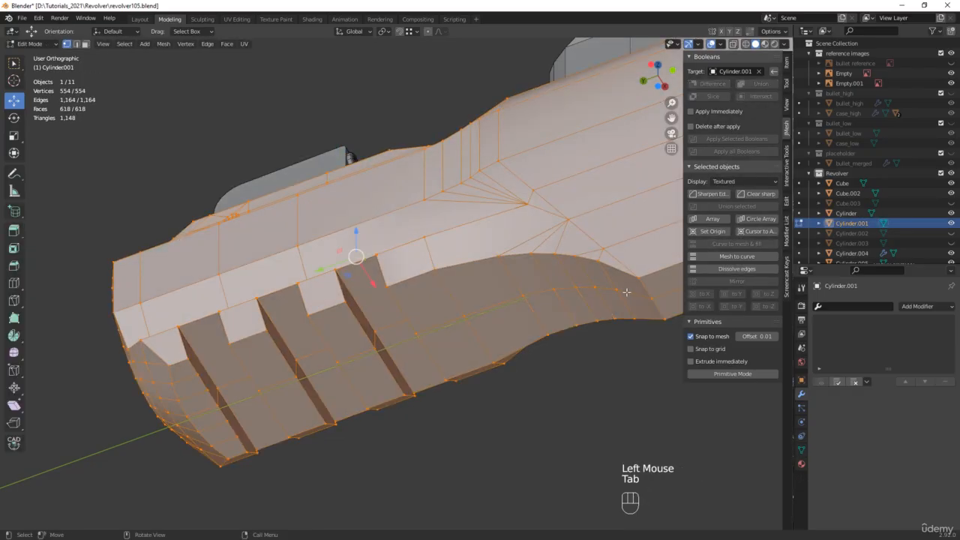
key(2)
click(635, 295)
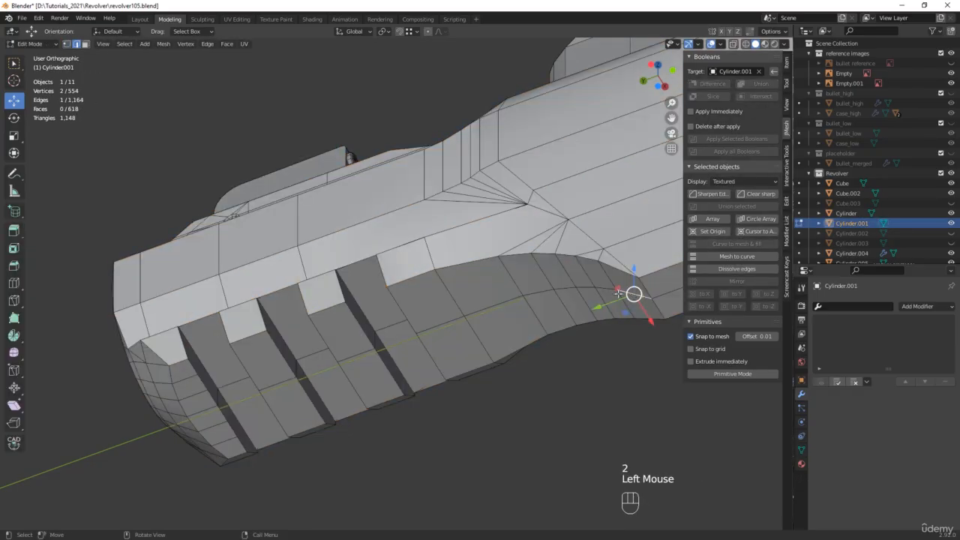
ctrl+click(443, 323)
key(shift+d)
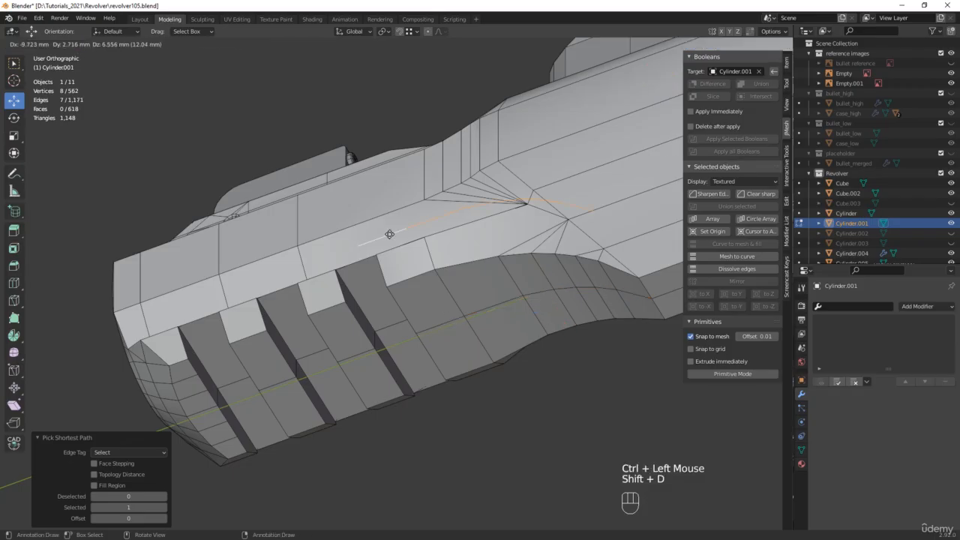
right_click(496, 460)
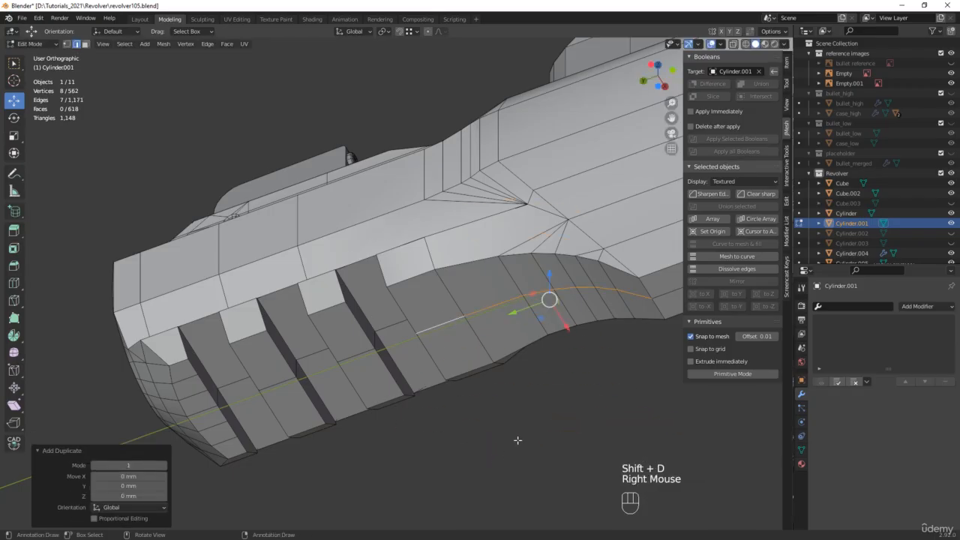
Separate the duplicated underside edge path from the shroud into its own object and select that object
key(p)
click(517, 440)
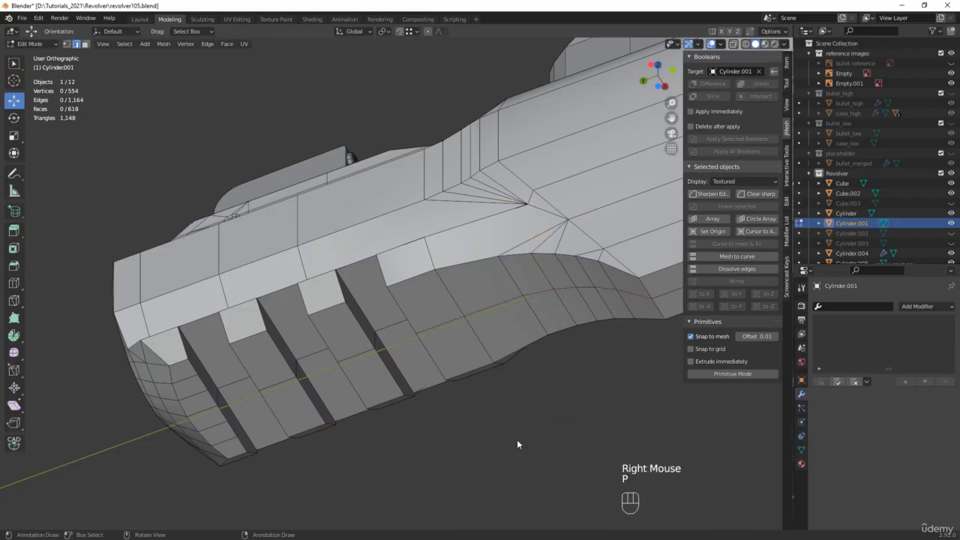
key(Tab)
click(540, 291)
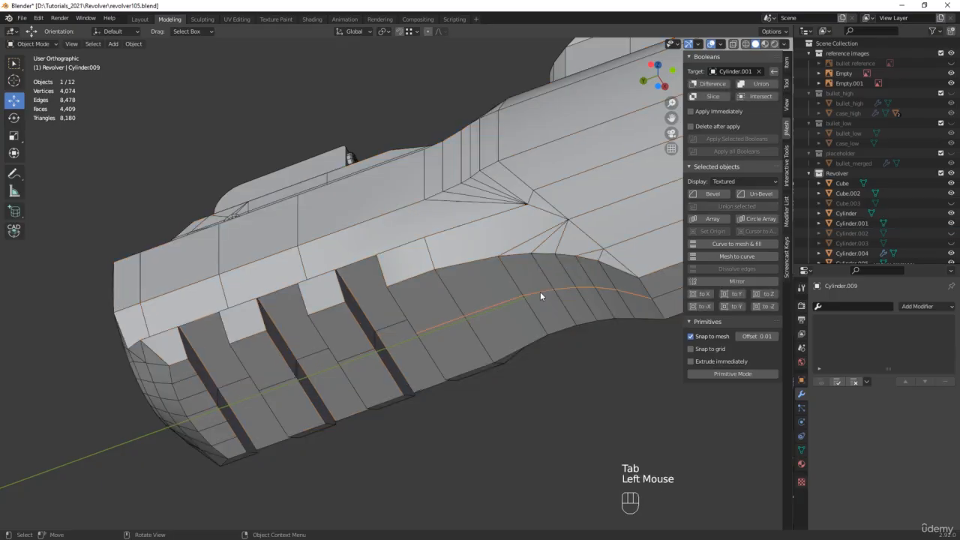
Extend the separated path by moving its front end vertex forward along Y past the grooves to near the shroud's muzzle end
key(Tab)
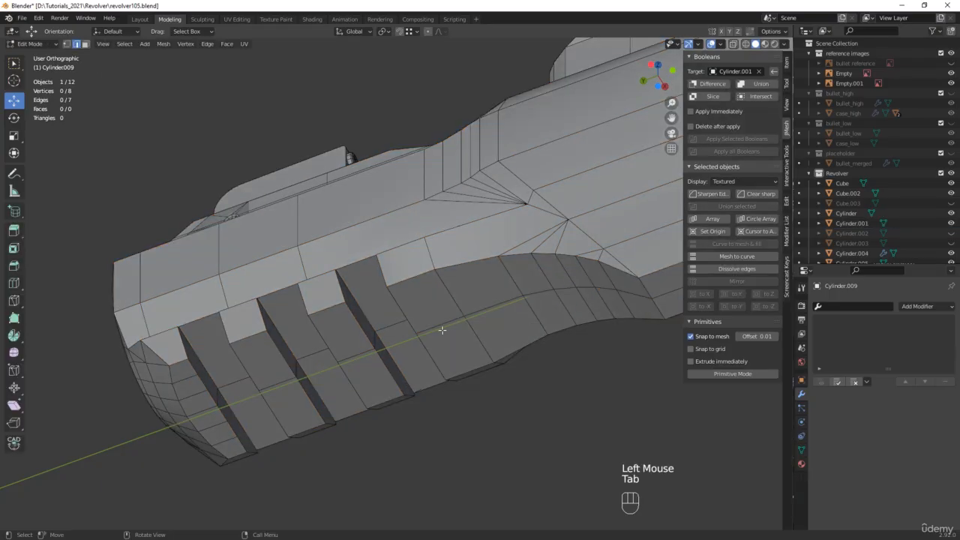
key(1)
click(418, 329)
drag(388, 343, 257, 380)
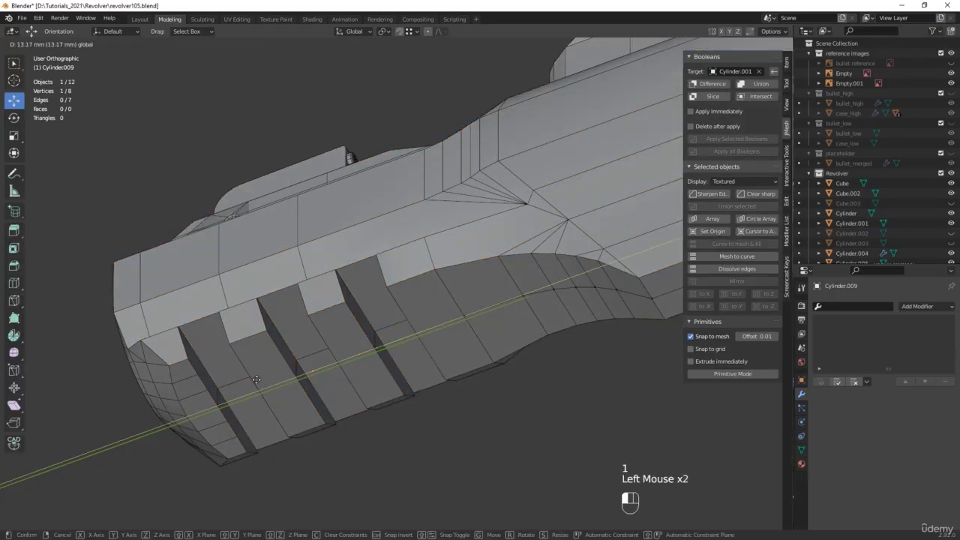
drag(167, 424, 167, 424)
middle_drag(167, 423, 207, 428)
middle_drag(242, 396, 555, 414)
key(Tab)
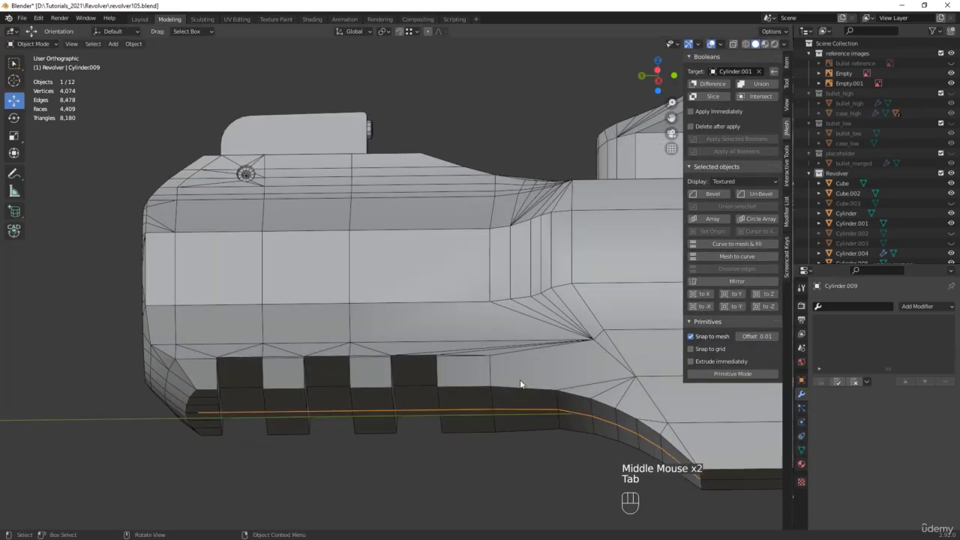
Convert the extended edge path Cylinder.009 from a mesh to a curve
click(134, 43)
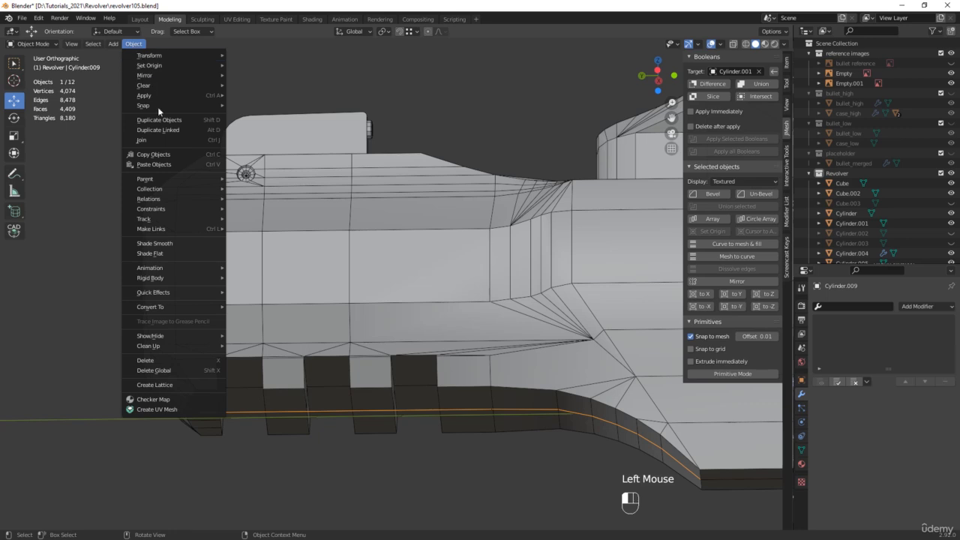
mouse_move(175, 308)
click(253, 309)
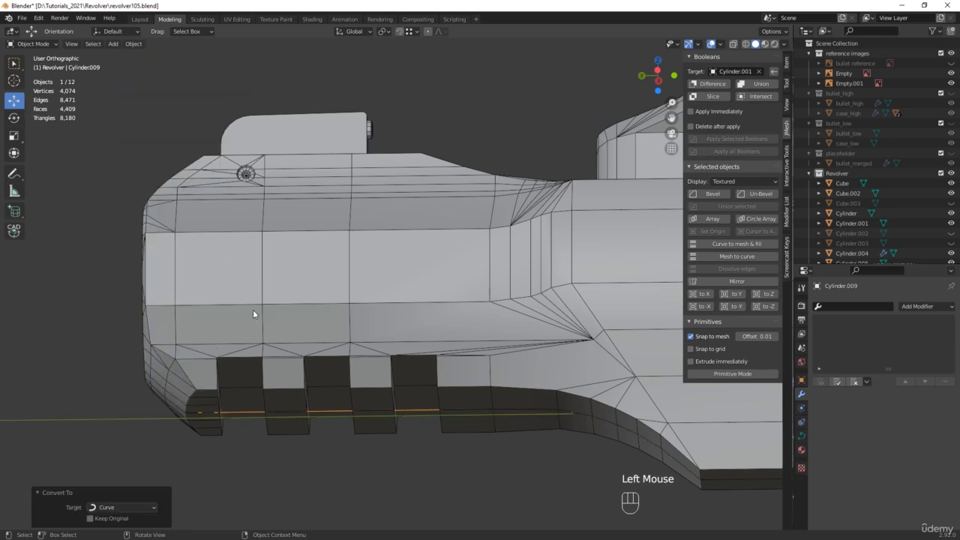
Thicken the curve into a tube with a round bevel of 6 mm depth
click(802, 437)
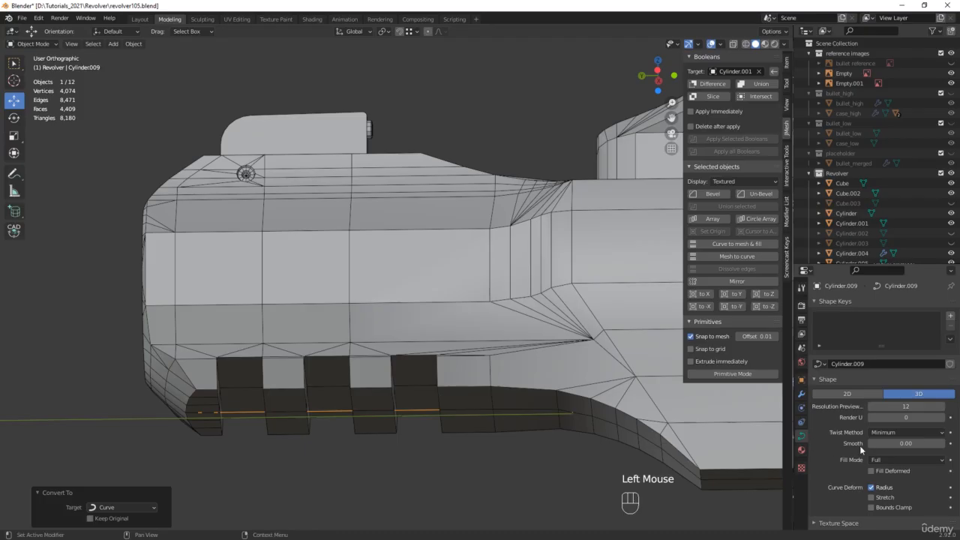
scroll(859, 445, down, 5)
click(848, 488)
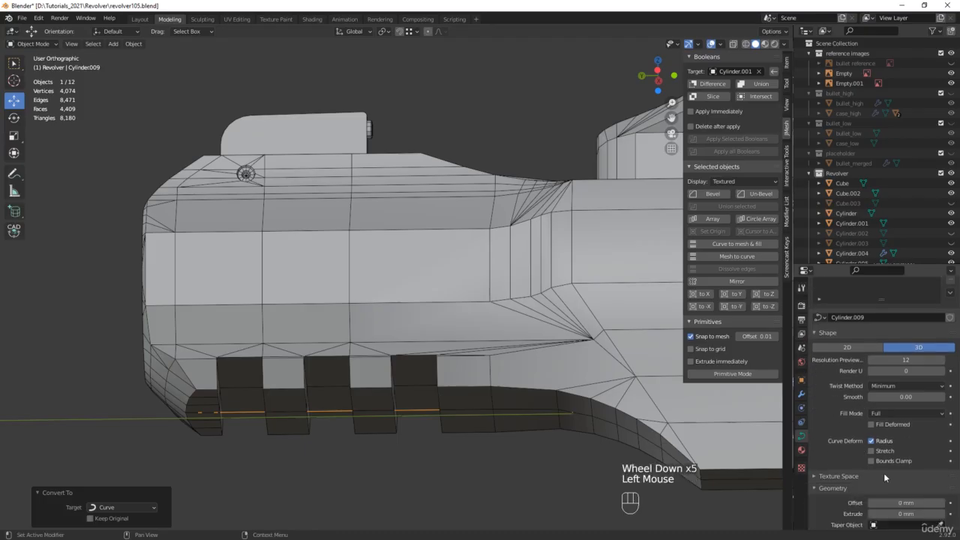
scroll(886, 479, down, 4)
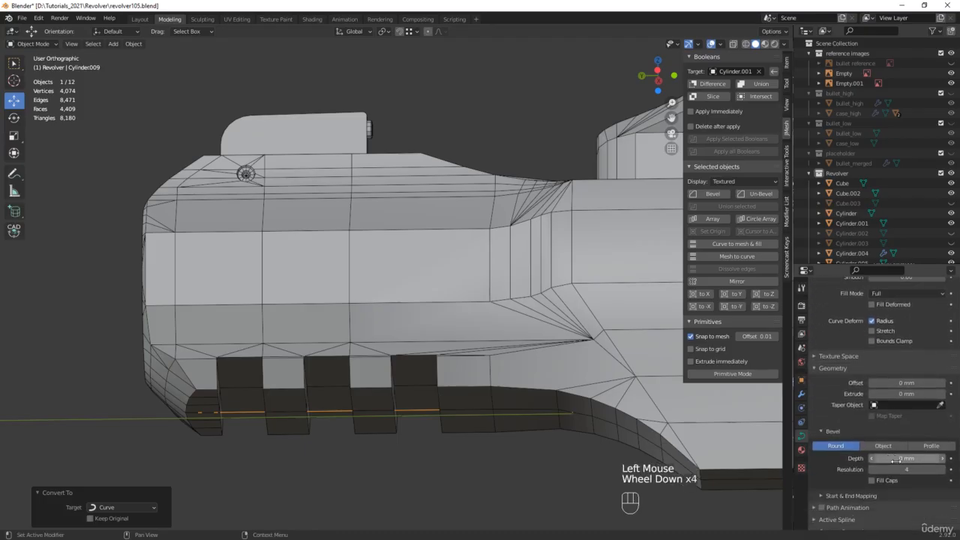
double_click(903, 458)
text(6)
key(Return)
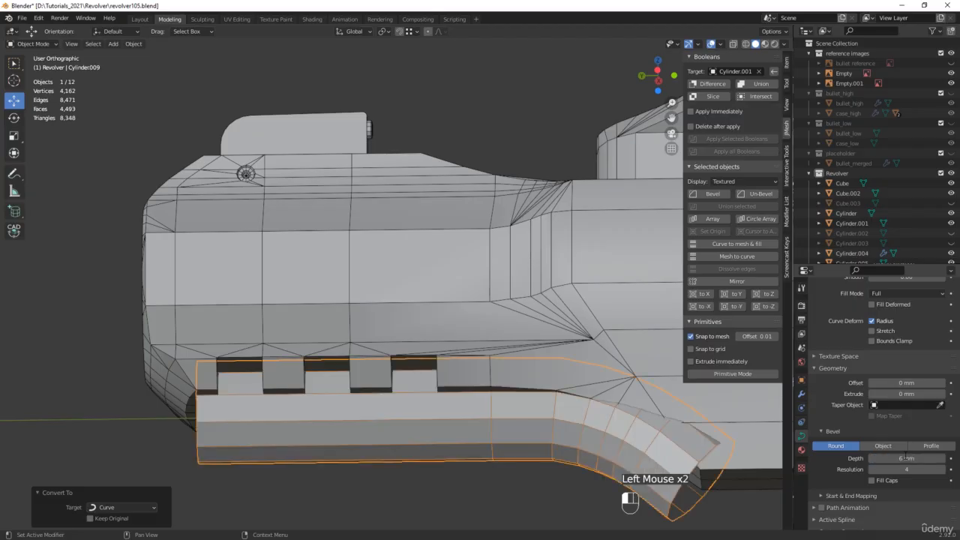
key(KP_Decimal)
middle_drag(321, 315, 331, 273)
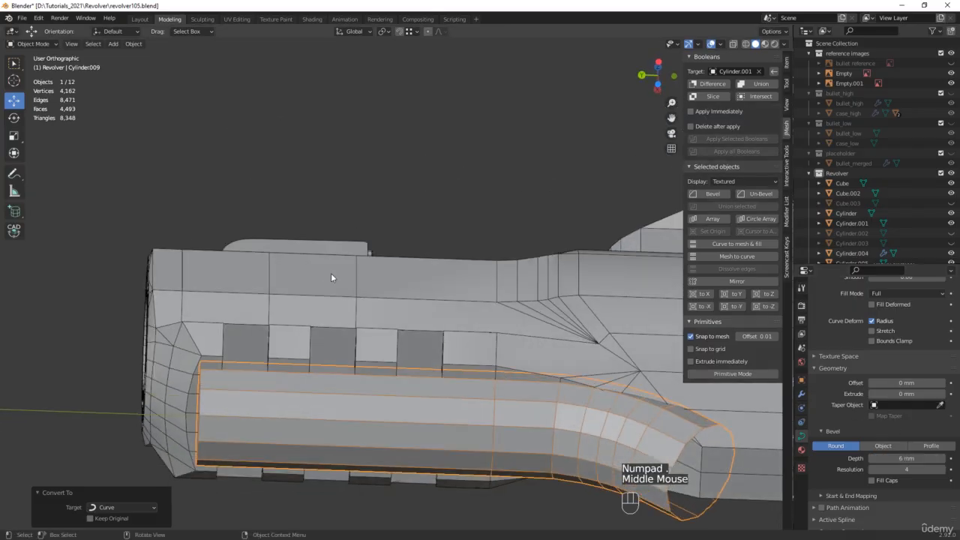
Compare the tube with the rounded channel through the underside ribs in the reference photo
drag(959, 215, 673, 211)
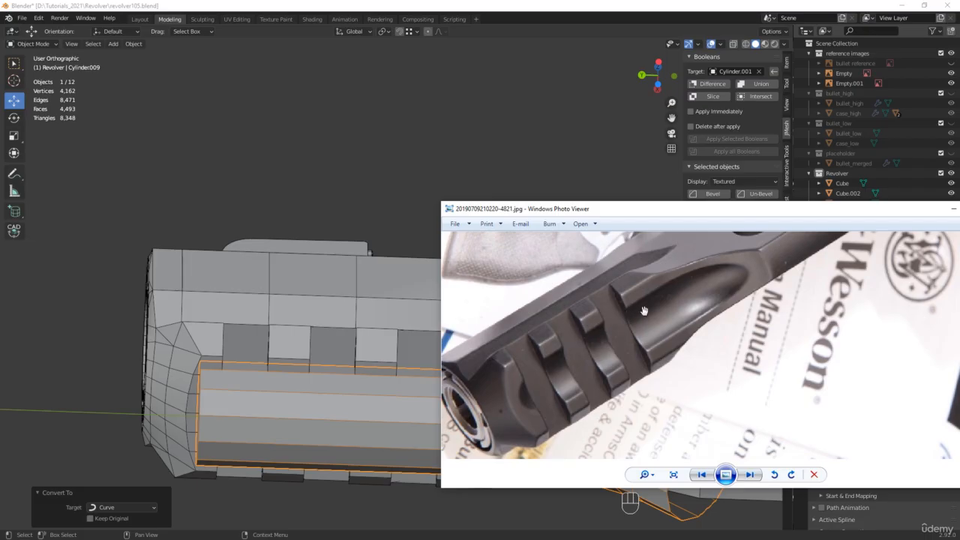
drag(652, 211, 678, 194)
scroll(636, 351, up, 5)
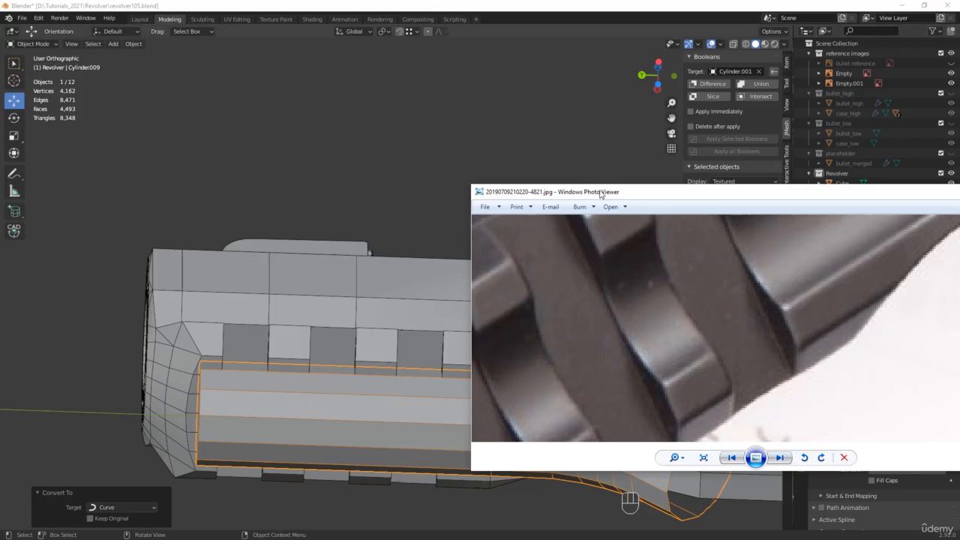
drag(601, 193, 959, 196)
middle_drag(322, 352, 300, 388)
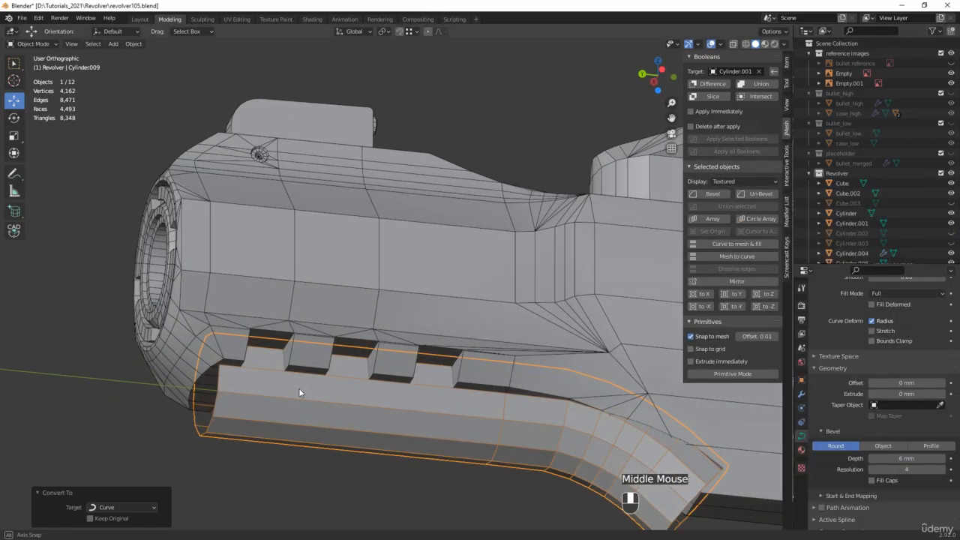
Shade the tube smooth and raise its bevel resolution to 6
right_click(414, 409)
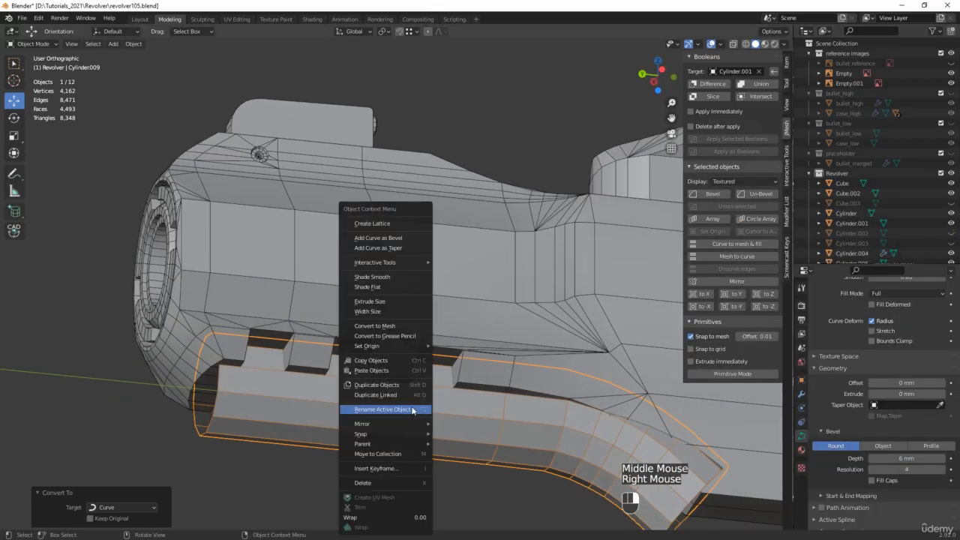
click(392, 277)
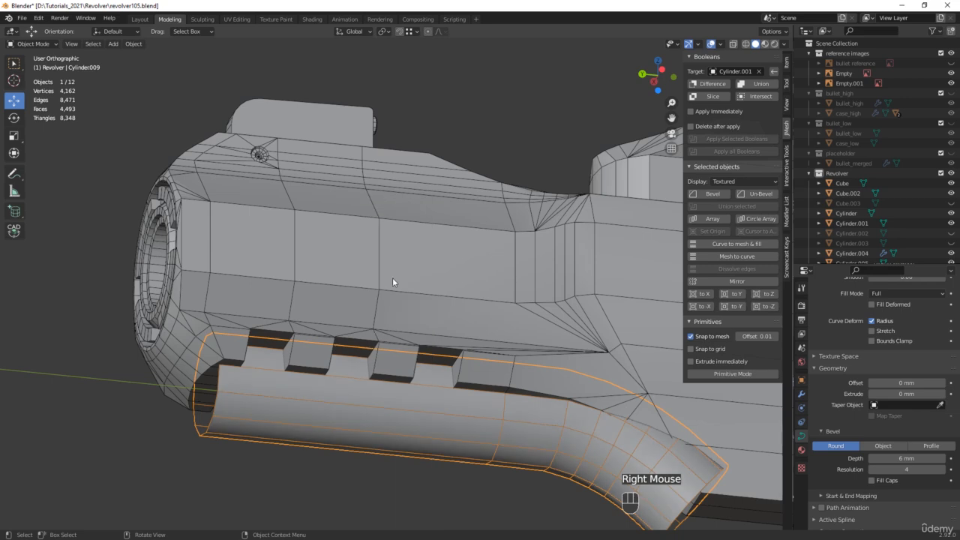
click(941, 470)
click(941, 469)
middle_drag(337, 274, 403, 288)
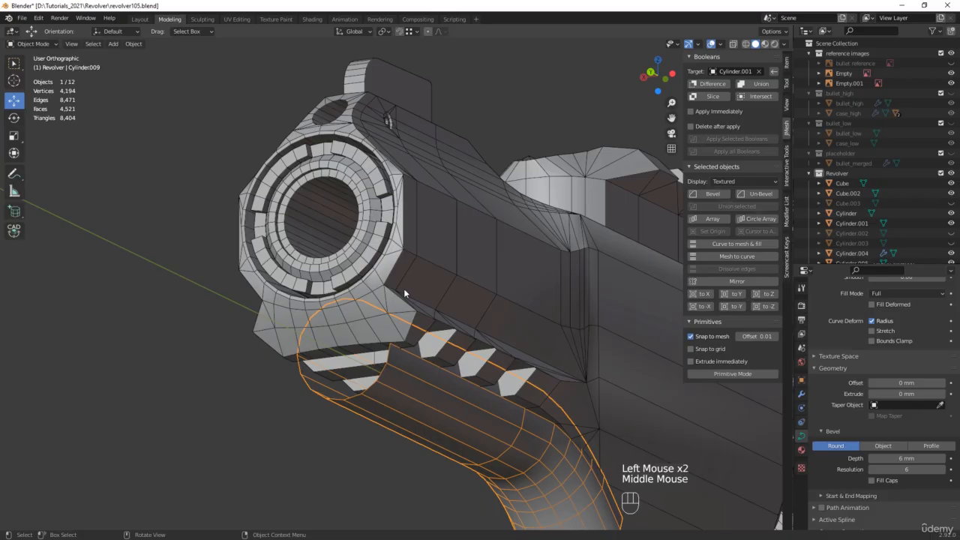
Try to subtract the curve tube from the shroud Cylinder.001 with a Difference boolean, then reselect the tube
double_click(434, 334)
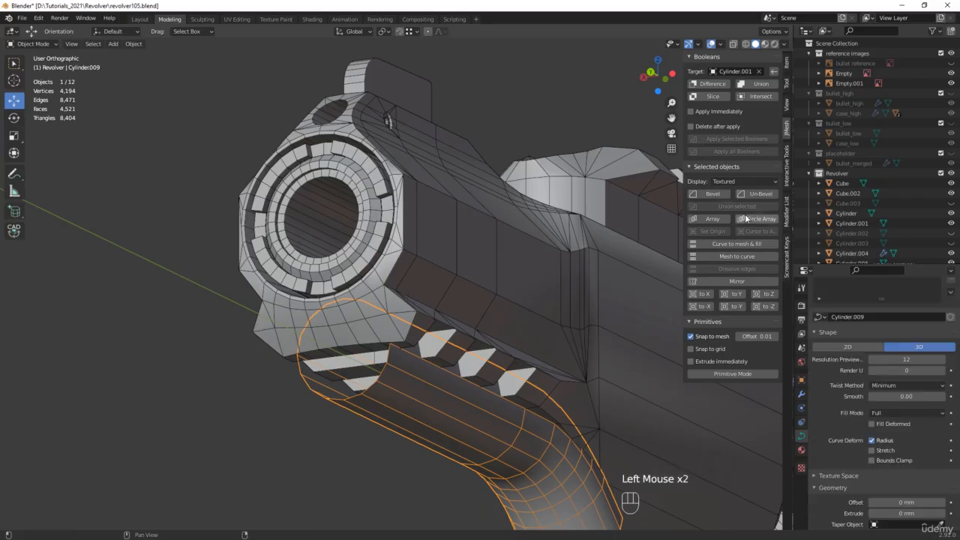
click(712, 84)
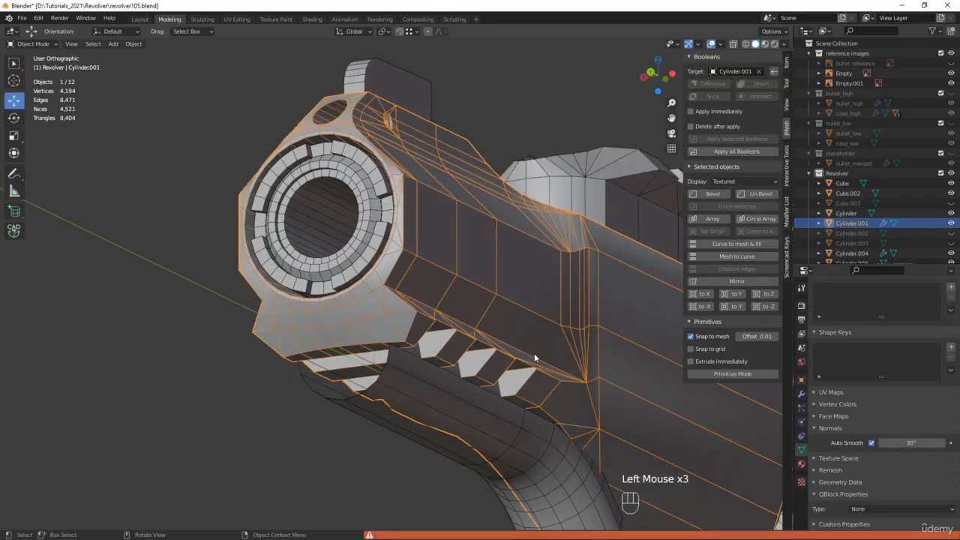
click(452, 411)
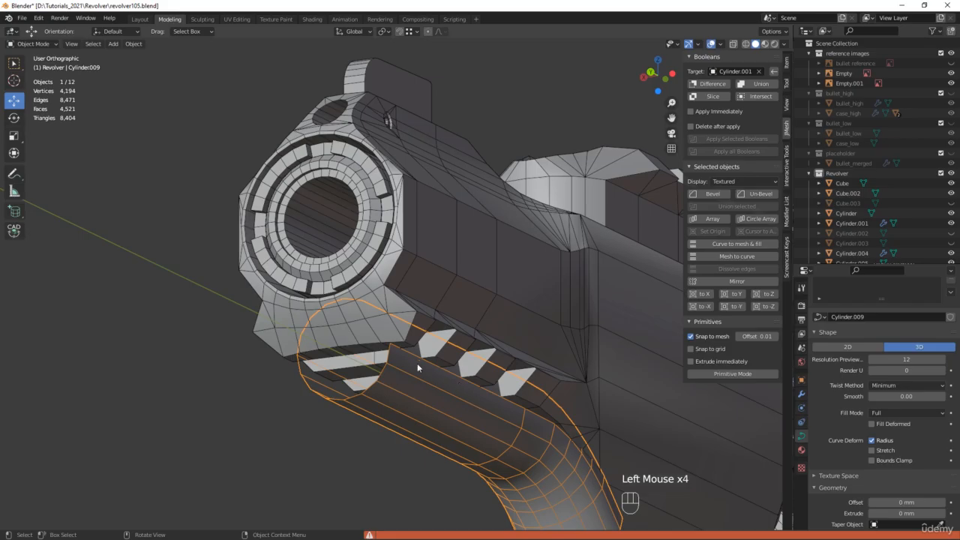
Convert the bevelled curve tube to a mesh
click(134, 45)
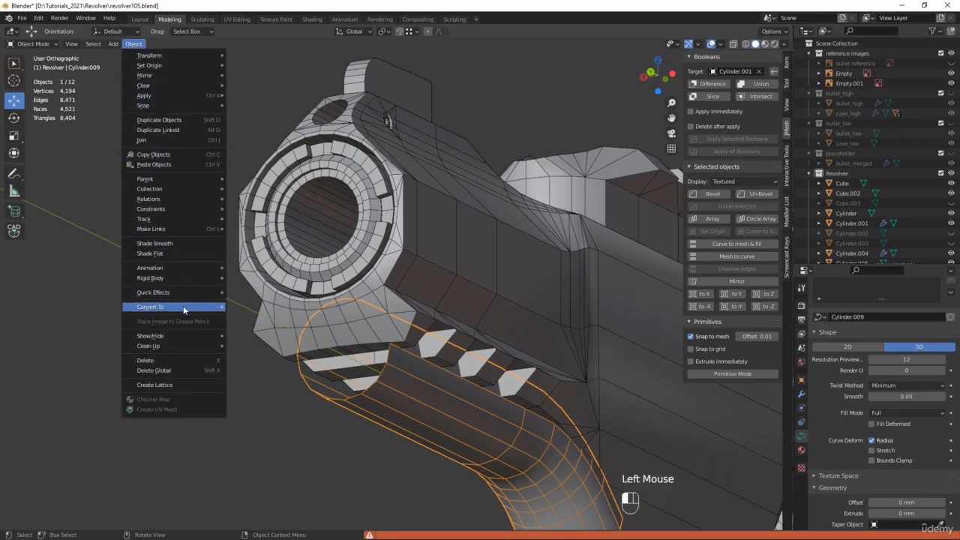
mouse_move(187, 306)
click(247, 317)
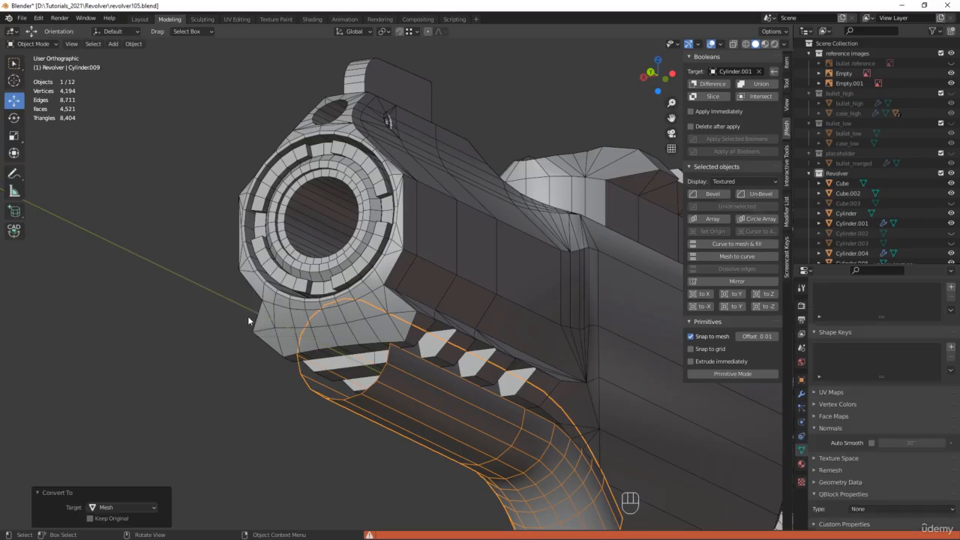
shift+middle_drag(249, 315, 310, 282)
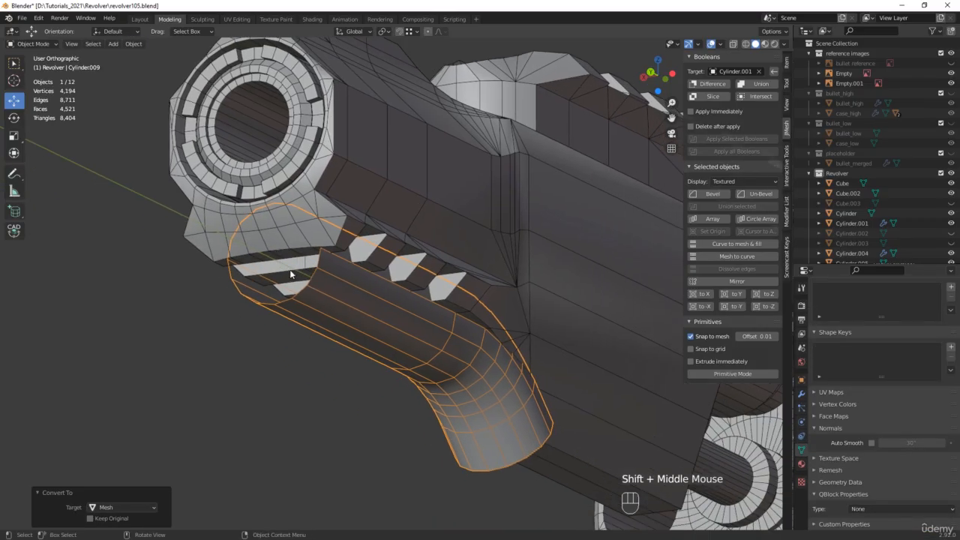
Cap both open ends of the tube by filling its front and rear edge loops with faces
key(Tab)
key(2)
alt+click(313, 277)
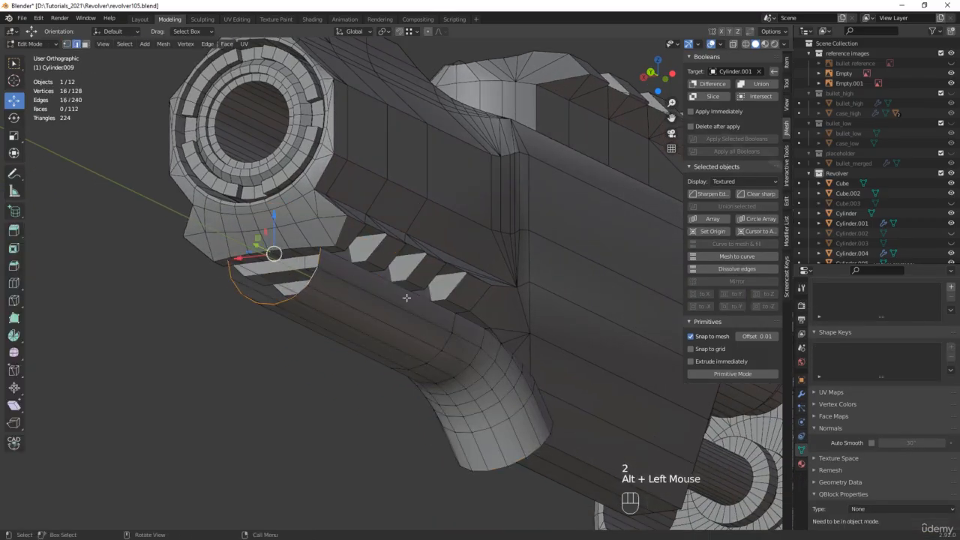
key(f)
middle_drag(525, 321, 638, 294)
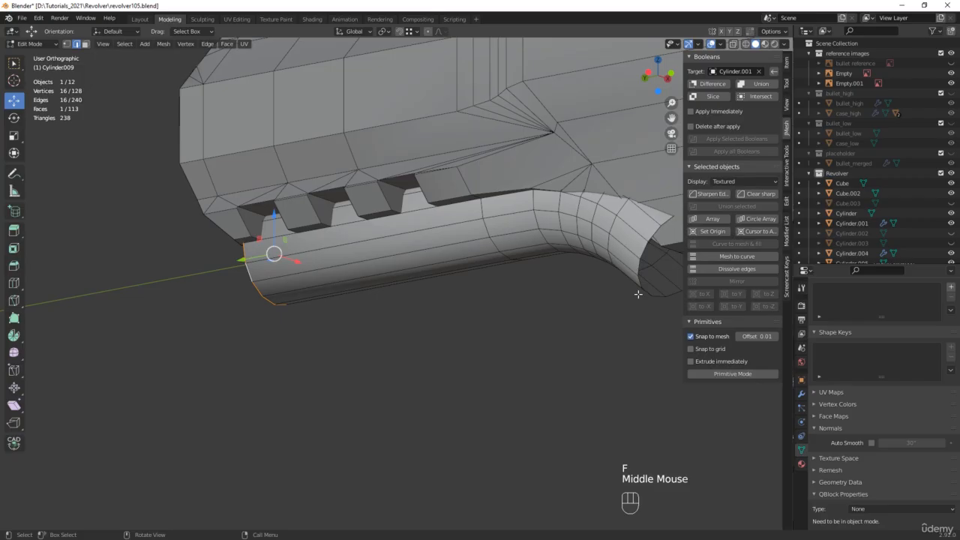
alt+click(645, 248)
key(f)
middle_drag(370, 257, 430, 271)
key(Tab)
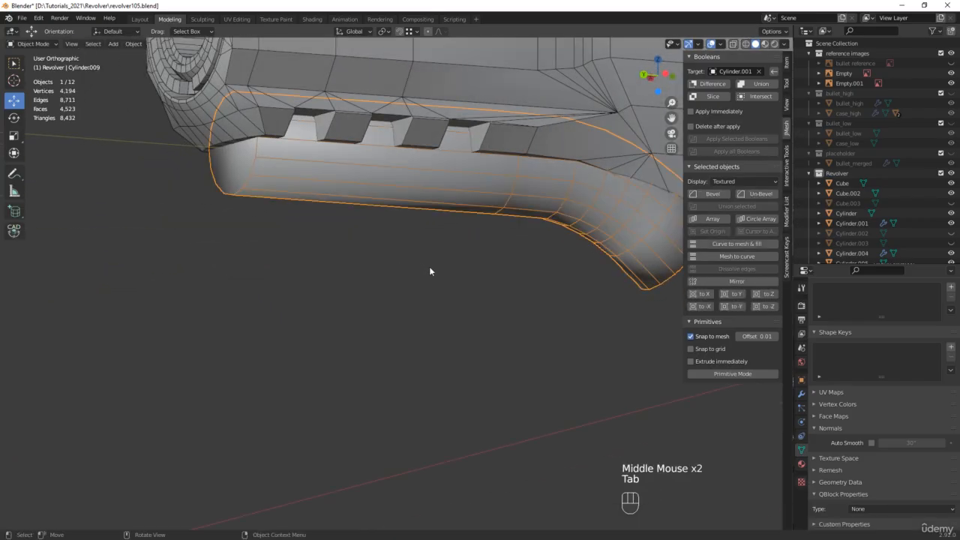
Subtract the capped tube from the shroud Cylinder.001 with a Difference boolean and reselect the tube cutter
click(712, 83)
shift+middle_drag(484, 232, 449, 344)
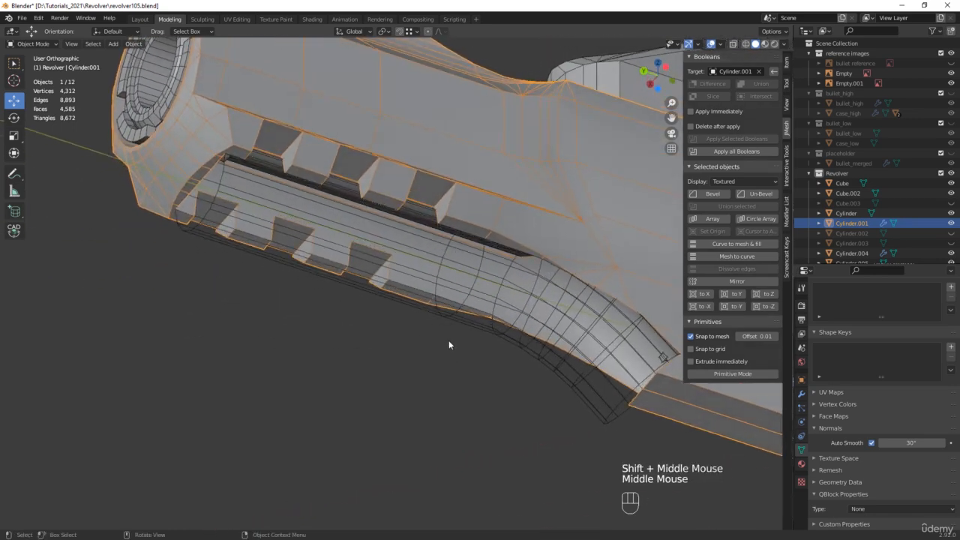
click(472, 292)
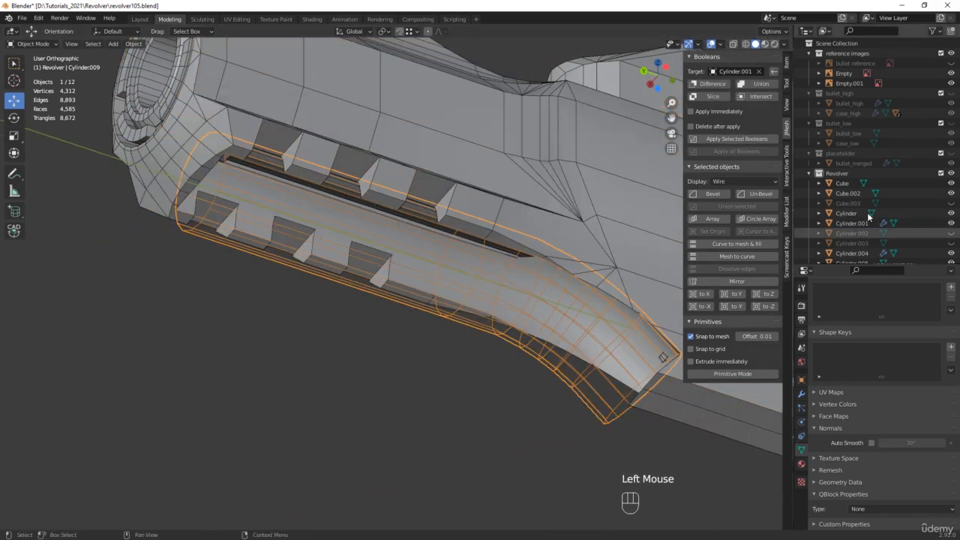
Centre the tube cutter's origin on its own geometry and save the file incrementally
scroll(480, 294, down, 1)
shift+middle_drag(480, 295, 411, 293)
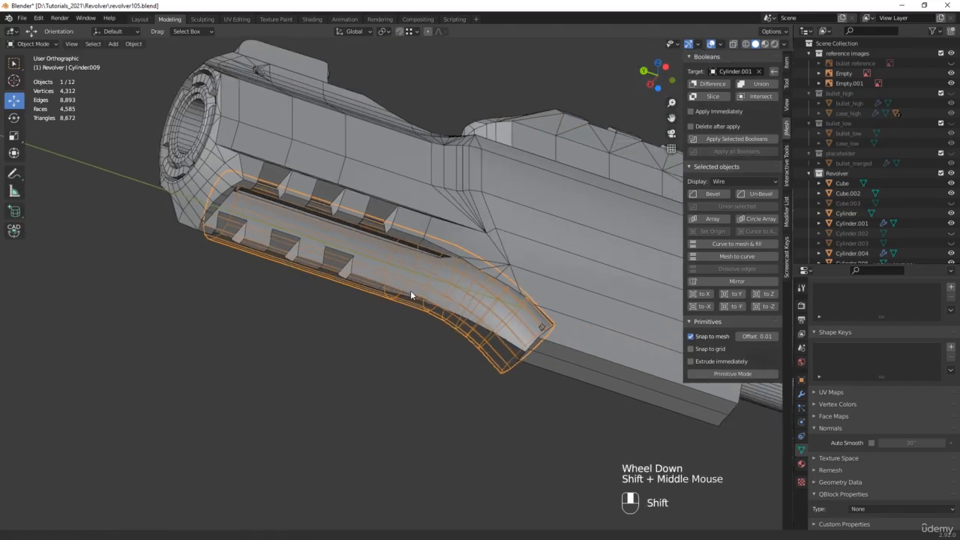
shift+scroll(268, 265, down, 1)
scroll(268, 266, down, 3)
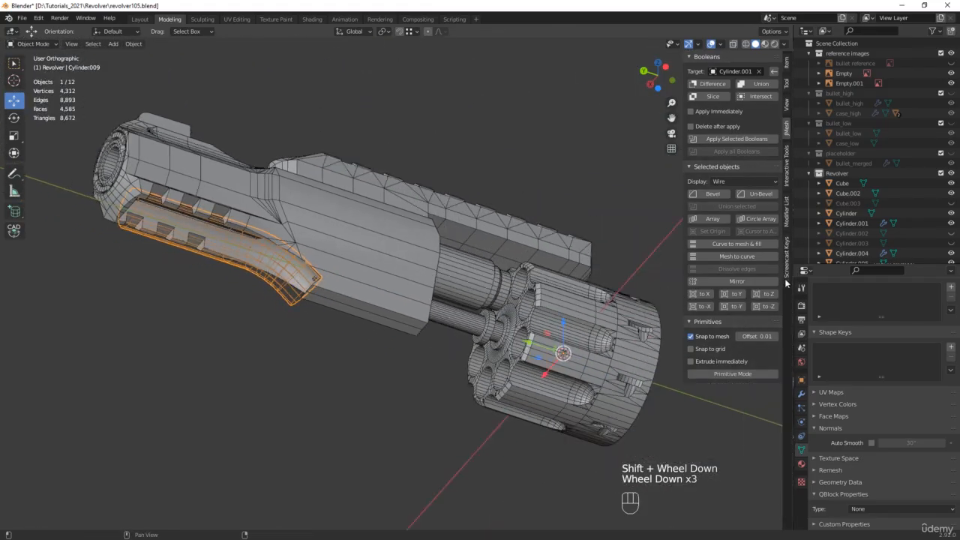
click(787, 166)
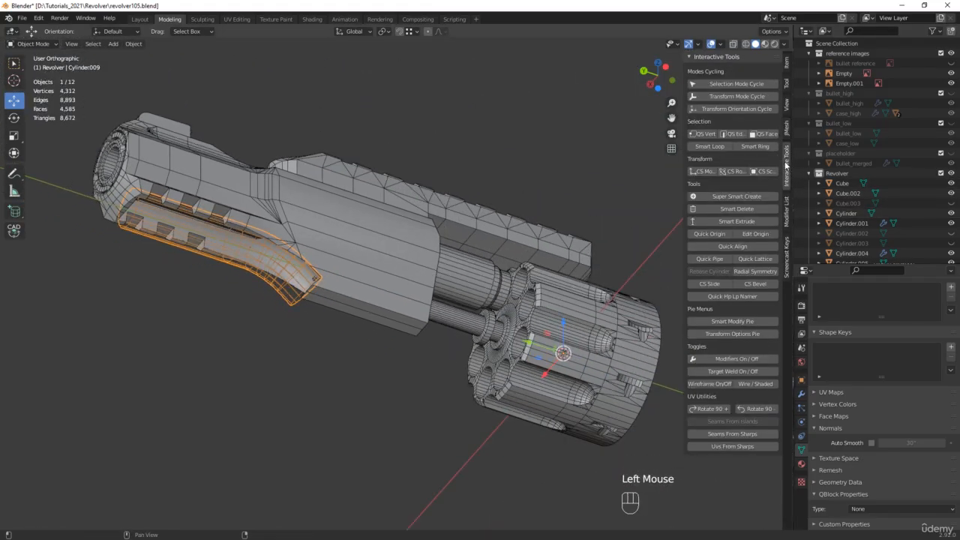
click(715, 236)
middle_click(177, 215)
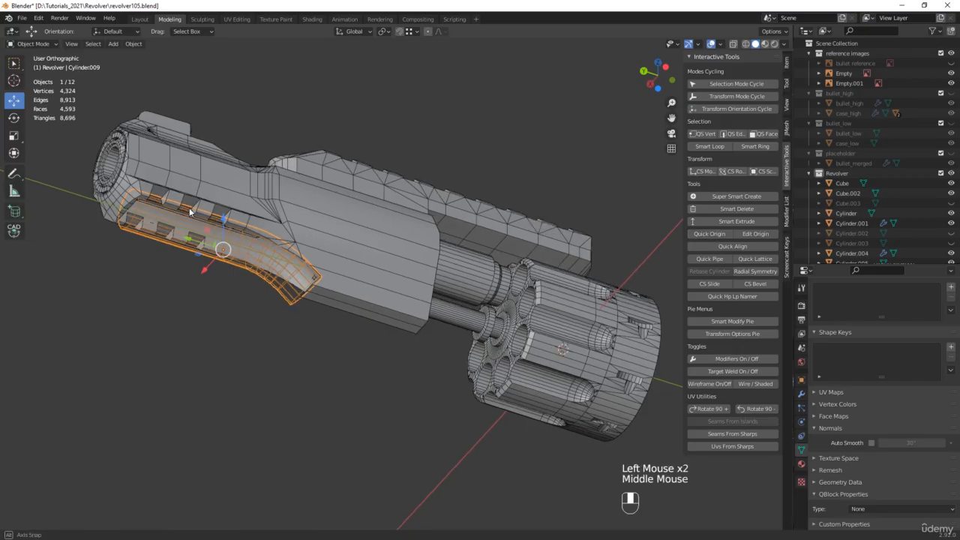
scroll(177, 215, up, 3)
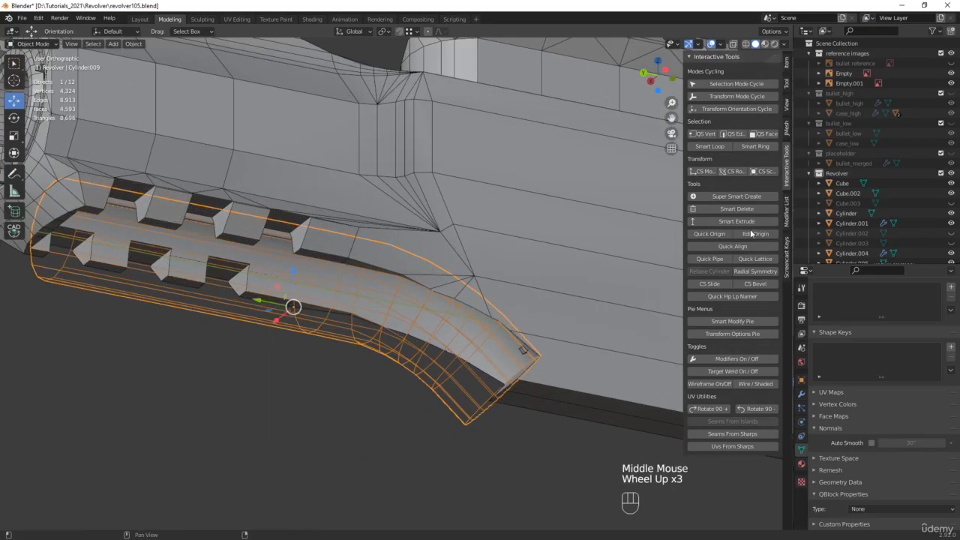
click(787, 132)
key(ctrl+alt+s)
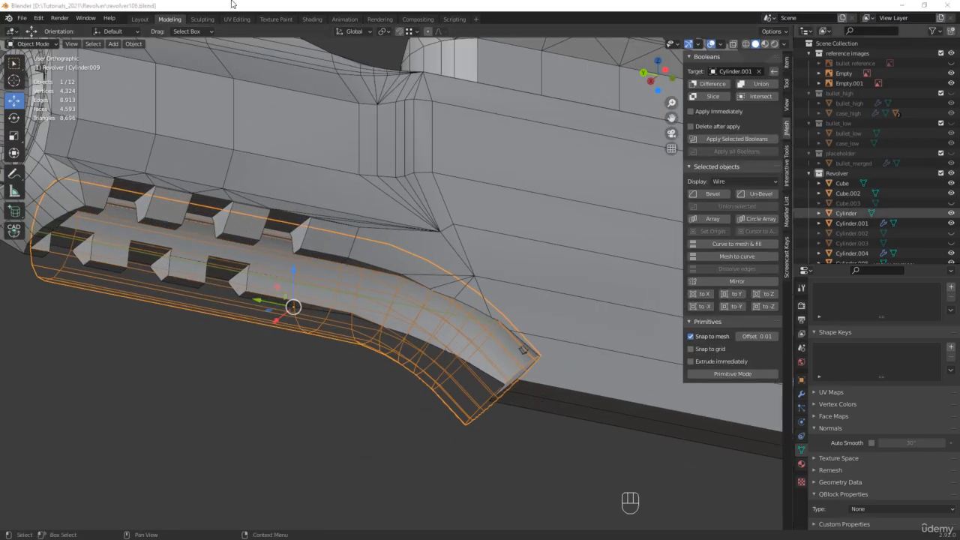
In the tube cutter's mesh, move the cap face at the curved end about 2.76 mm in Y and 2.37 mm in Z
mouse_move(517, 352)
middle_down()
mouse_move(510, 361)
mouse_move(484, 344)
mouse_move(509, 358)
middle_up()
scroll(510, 352, up, 3)
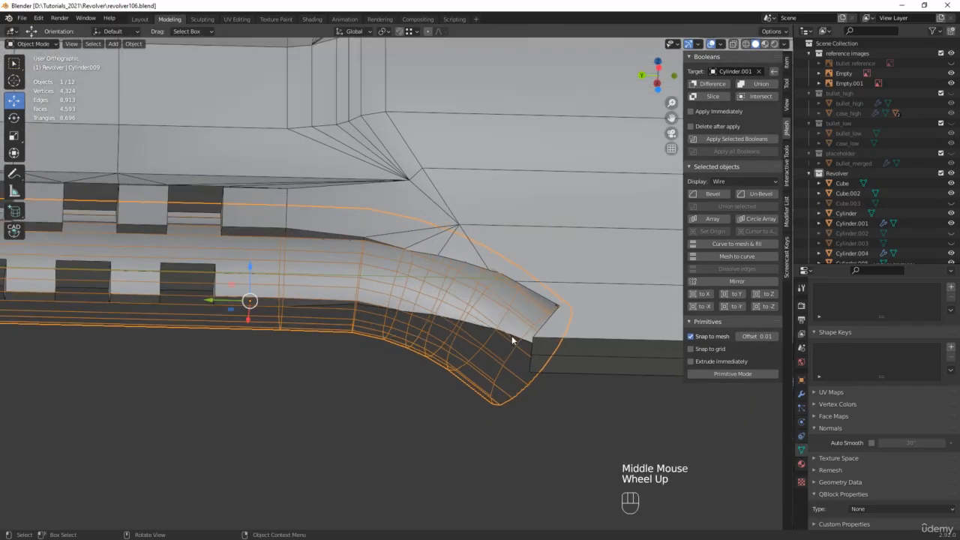
key(Tab)
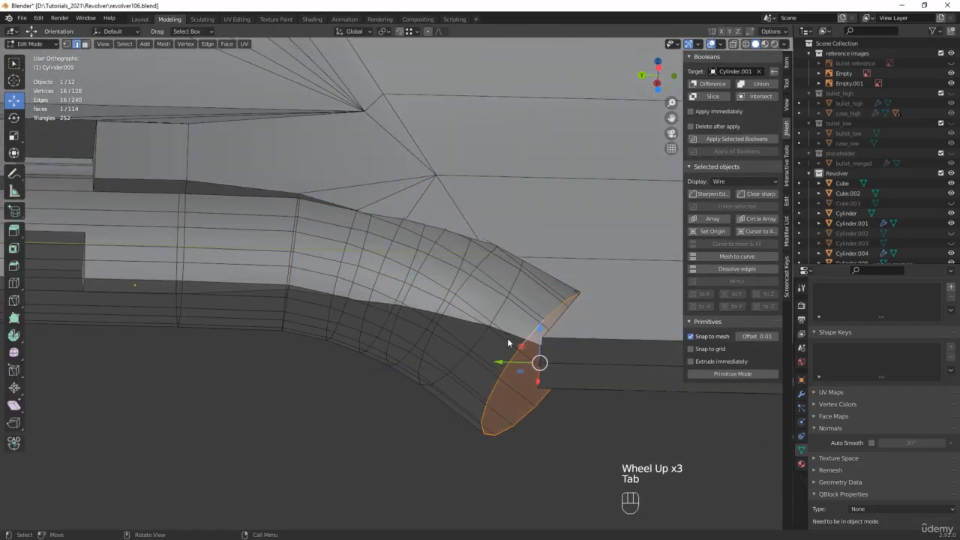
middle_drag(501, 338, 508, 354)
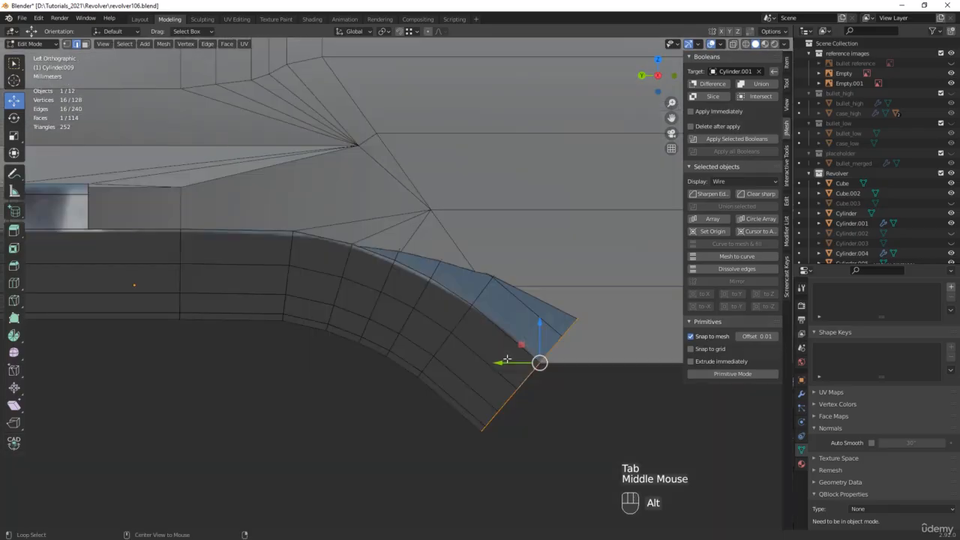
scroll(508, 356, up, 2)
drag(551, 365, 472, 294)
Hide the reference images collection and scale the cap face at the tube's curved end to about 0.5
scroll(472, 294, down, 2)
middle_drag(473, 294, 495, 254)
scroll(482, 236, down, 1)
scroll(482, 237, down, 1)
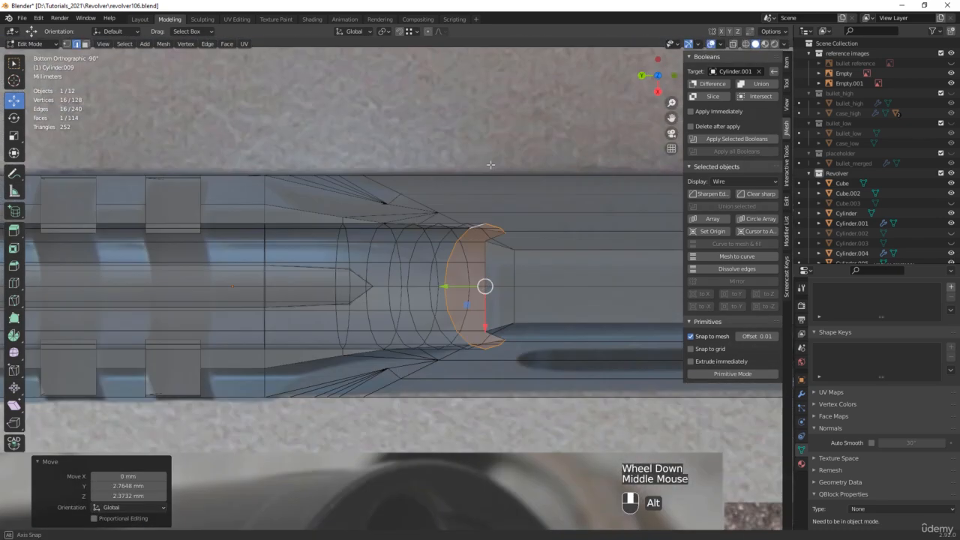
click(941, 54)
scroll(492, 234, up, 2)
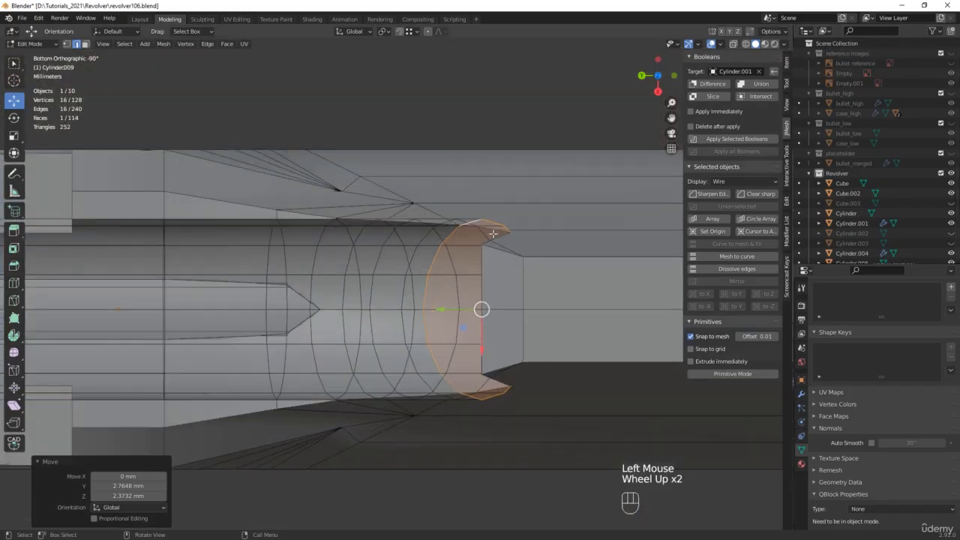
key(s)
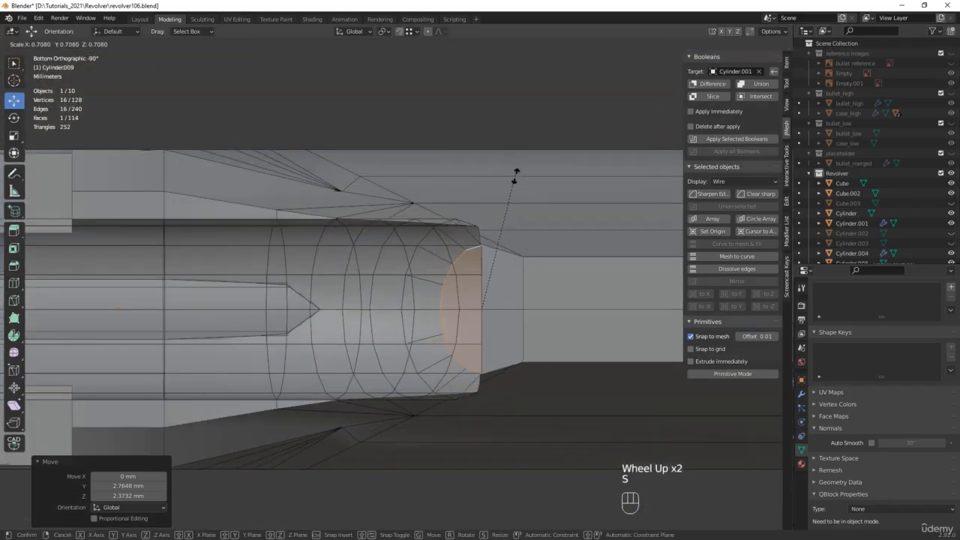
click(511, 213)
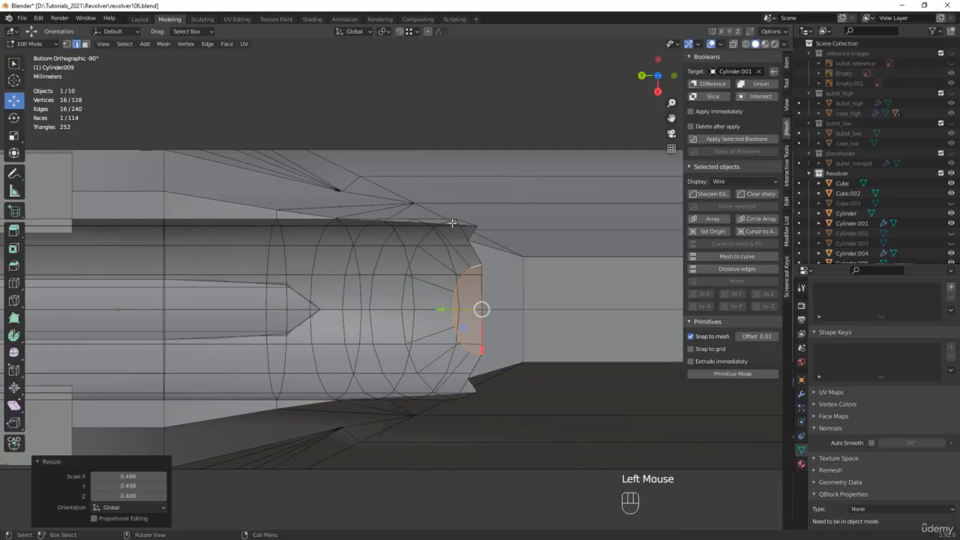
Scale the two edge loops directly behind the cap to about 0.66 and 0.73, working away from the cap
middle_drag(429, 245, 510, 238)
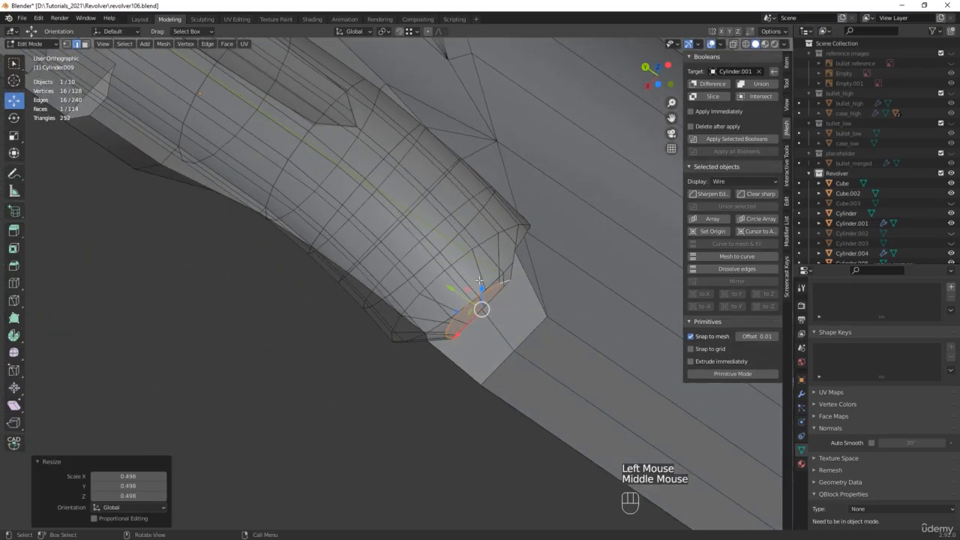
alt+click(507, 229)
alt+middle_drag(532, 197, 475, 155)
key(s)
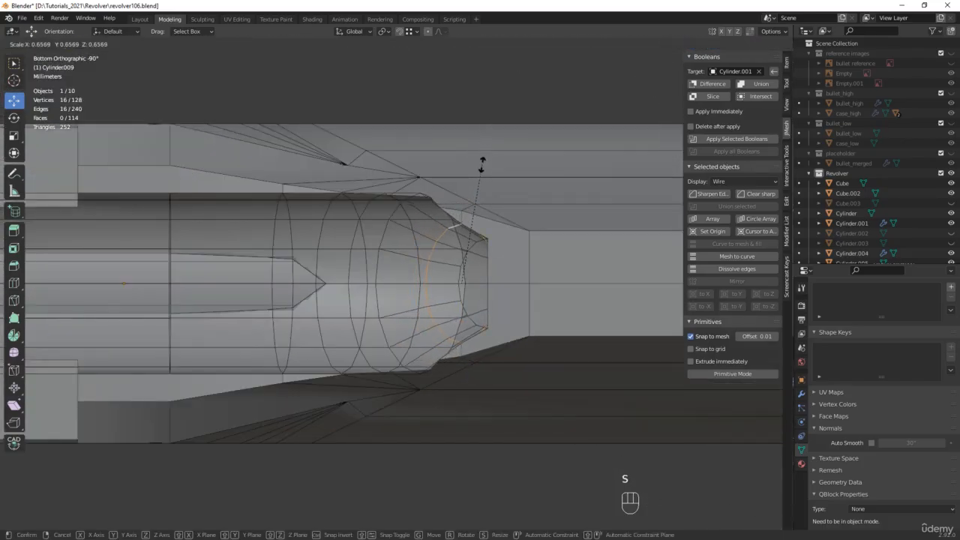
click(480, 165)
alt+click(386, 226)
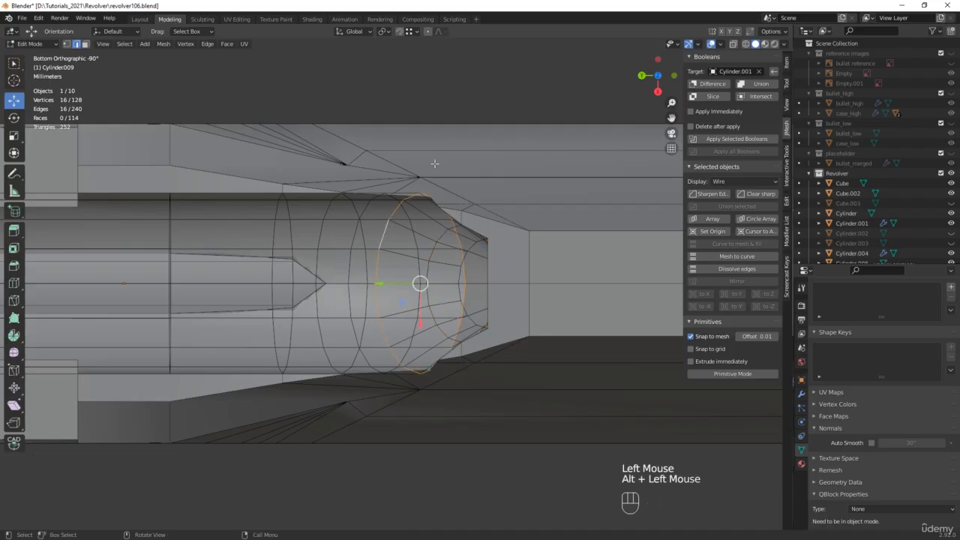
key(s)
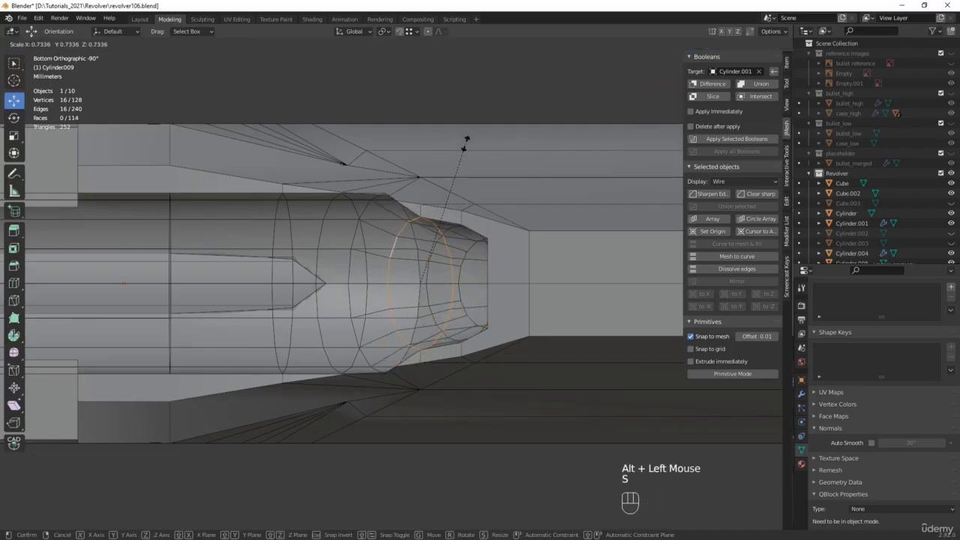
click(464, 147)
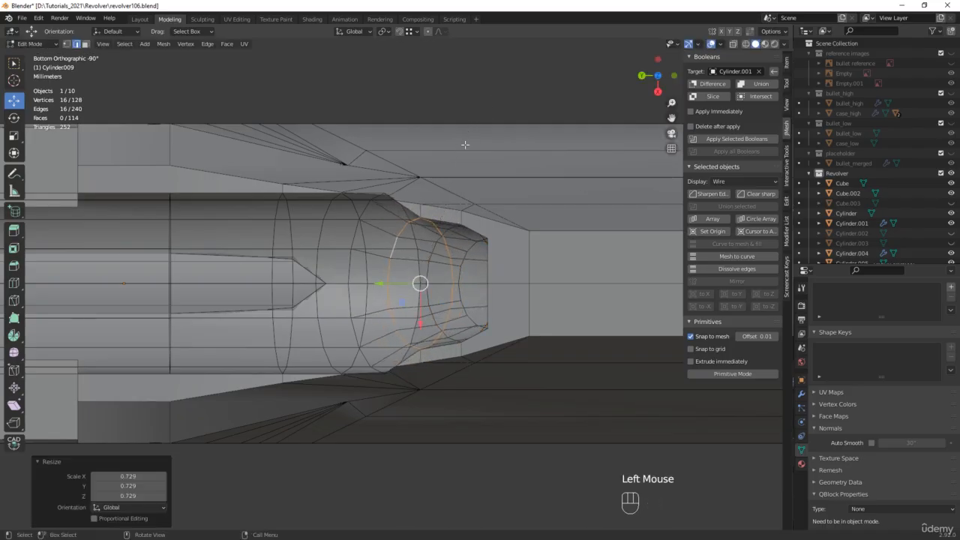
Continue the taper by scaling the next three edge loops along the tube's bend to about 0.75, 0.81 and 0.87
alt+click(356, 223)
key(s)
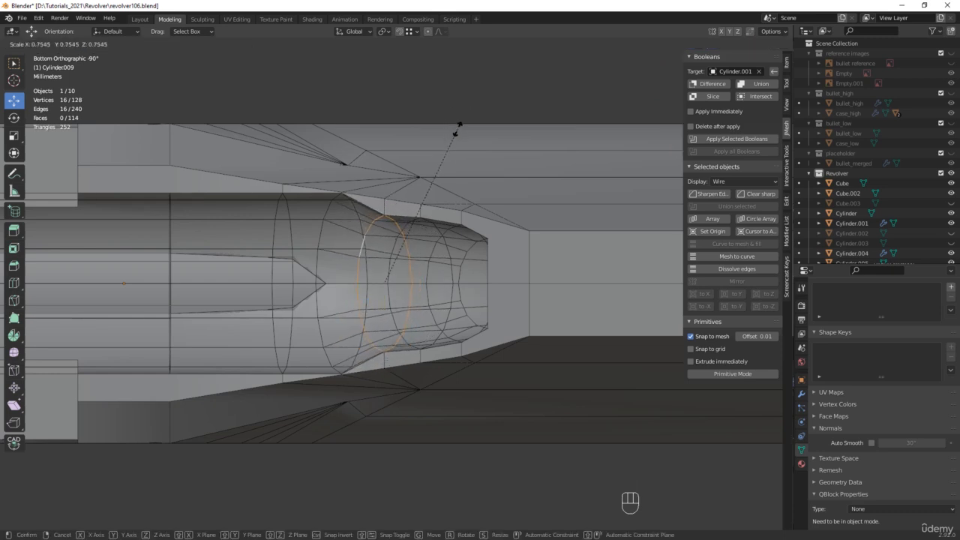
click(457, 126)
alt+click(320, 231)
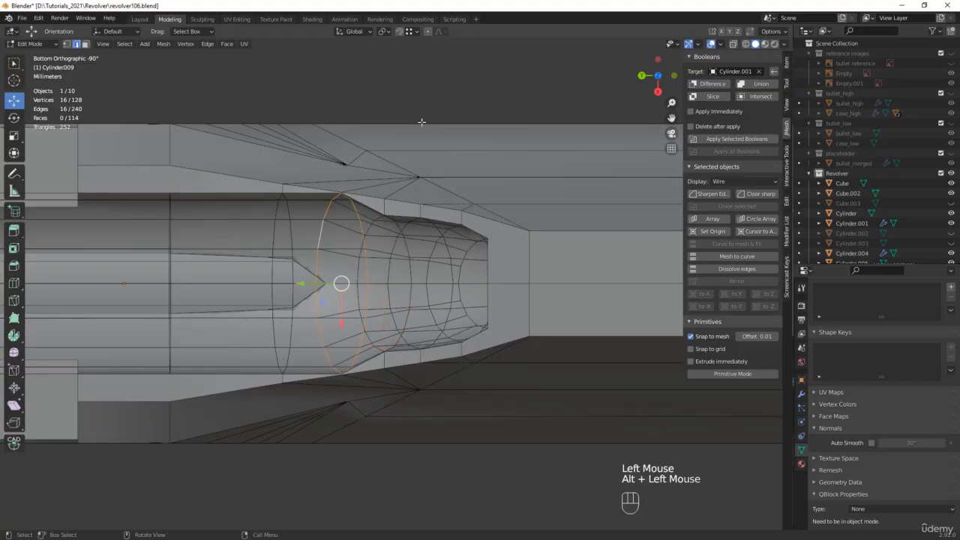
key(s)
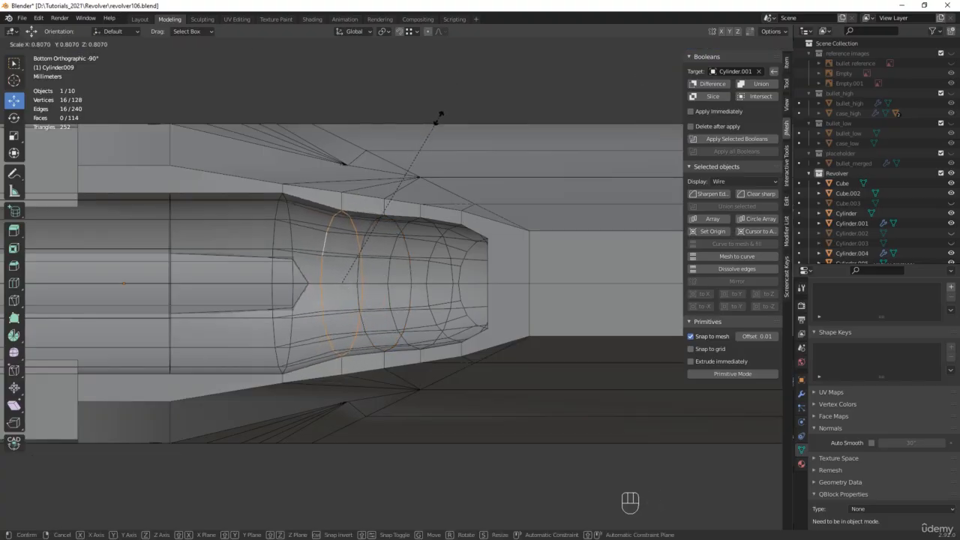
click(441, 112)
shift+middle_drag(272, 235, 405, 223)
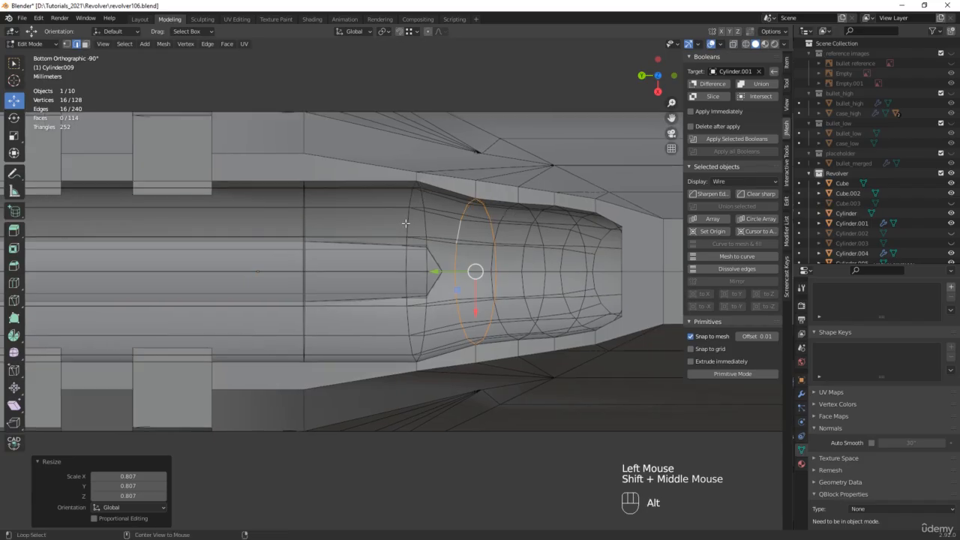
alt+click(409, 224)
key(s)
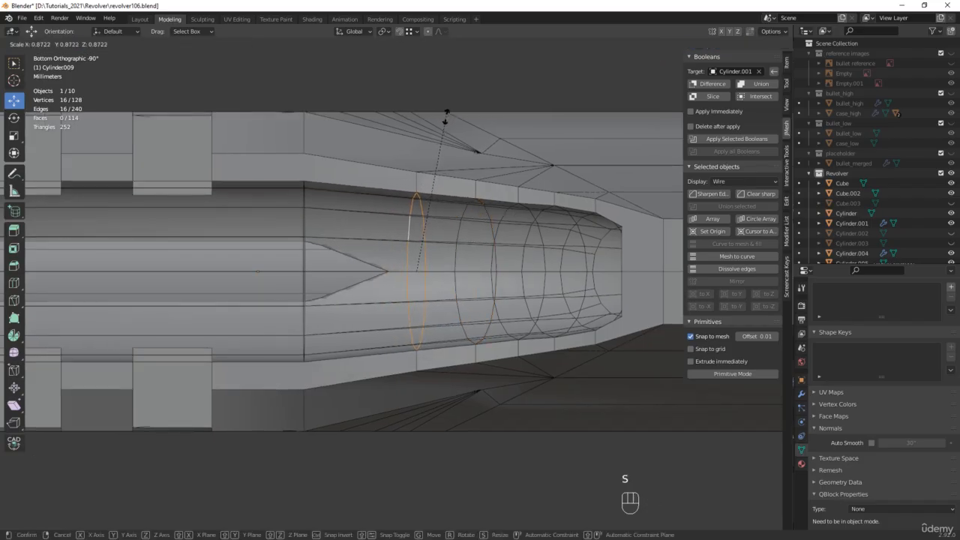
click(446, 116)
Bevel the border of the cap face at the tube's tapered end with two segments
scroll(450, 217, down, 2)
middle_drag(450, 218, 502, 228)
scroll(501, 228, up, 3)
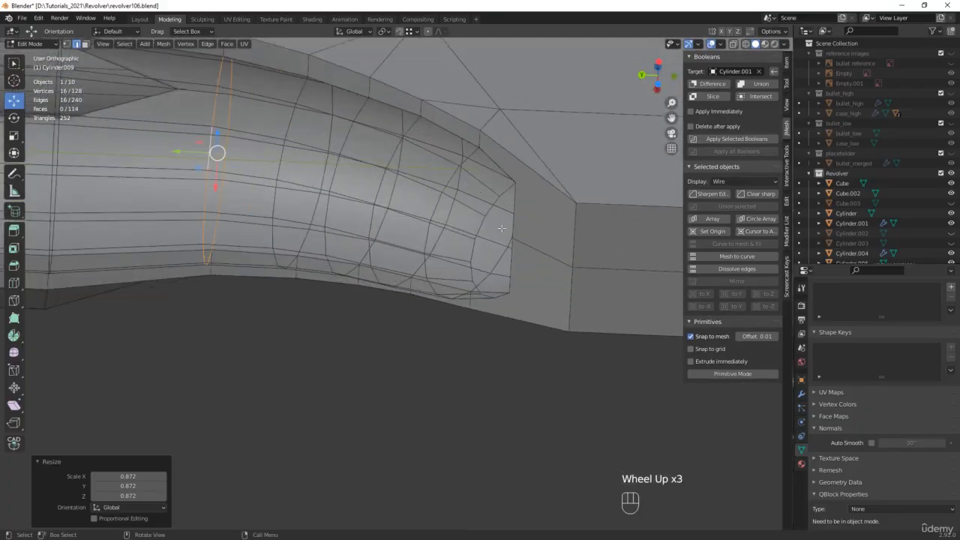
key(3)
click(502, 228)
key(ctrl+b)
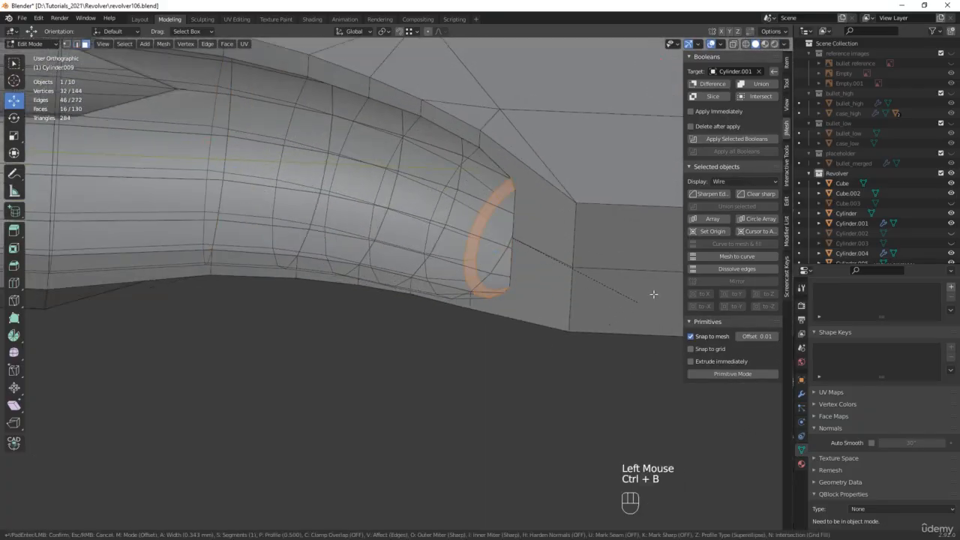
scroll(668, 288, up, 1)
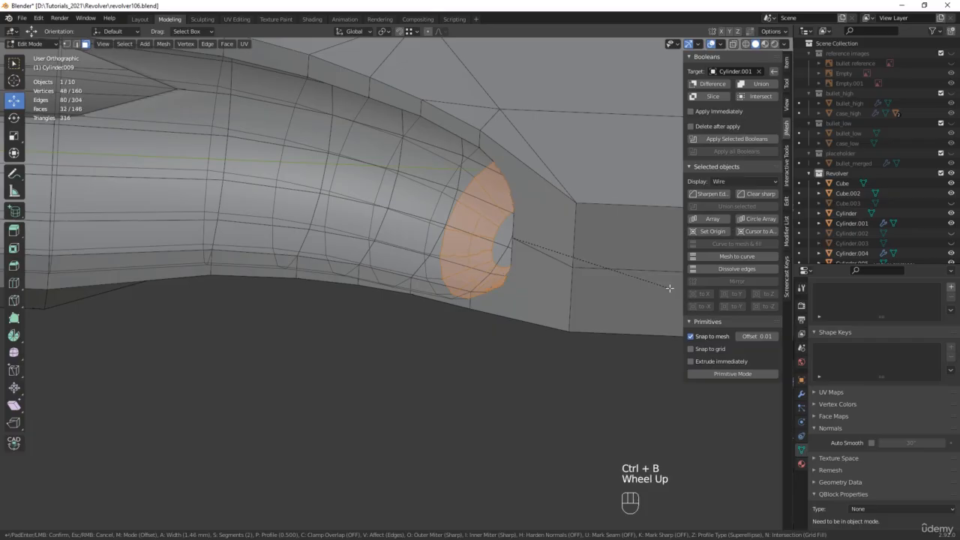
Bevel the cutter's curved end by 1.52 mm with 2 segments and its straight end by 3.3 mm with 3 segments
click(671, 288)
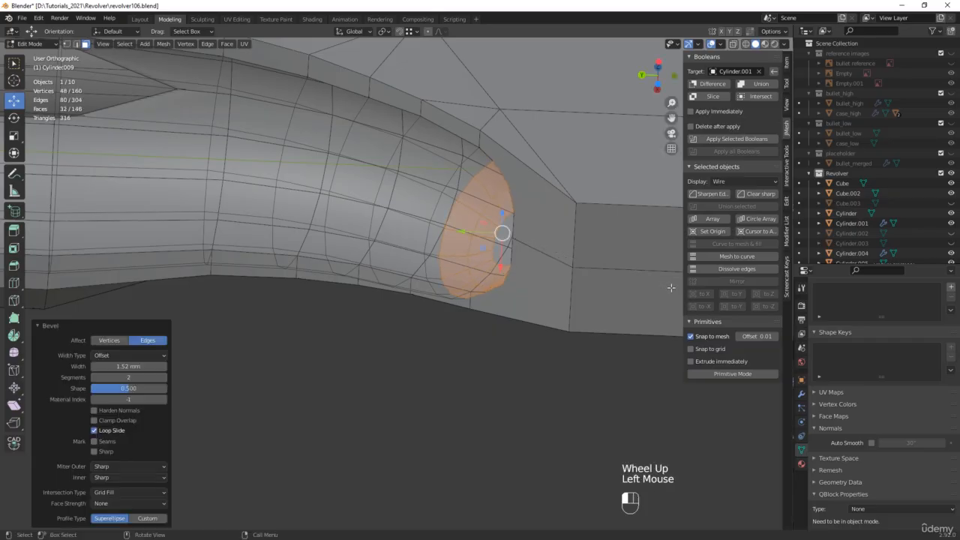
middle_drag(443, 303, 337, 315)
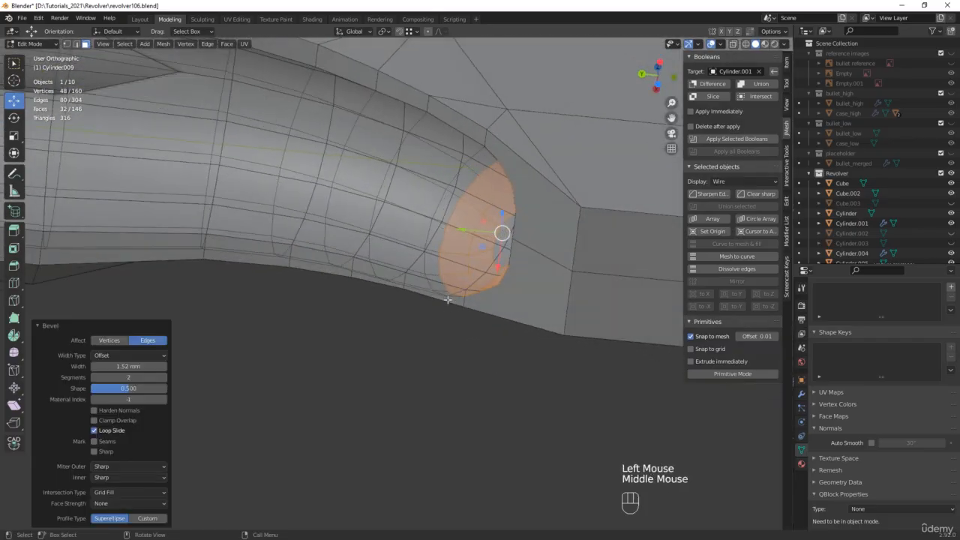
scroll(266, 298, down, 2)
shift+middle_drag(265, 298, 357, 288)
click(363, 150)
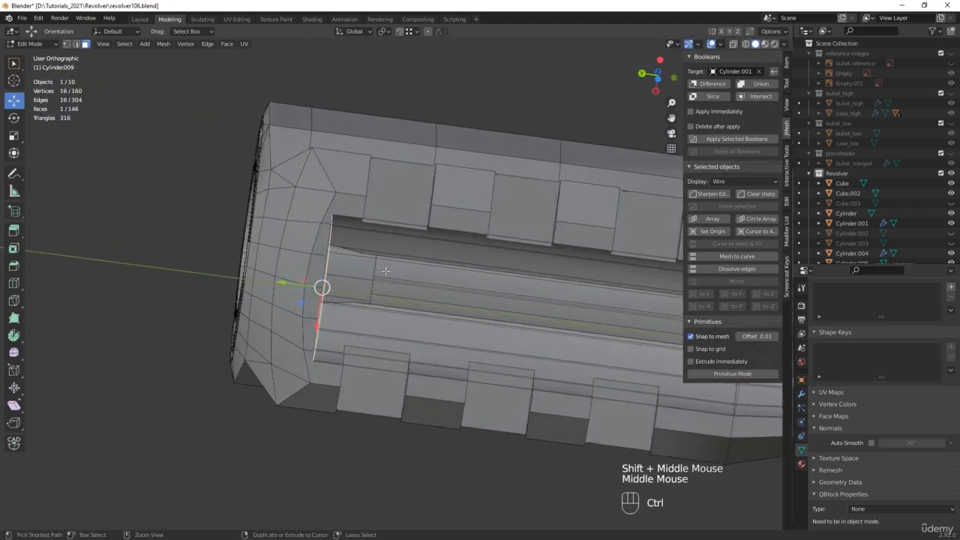
key(ctrl+b)
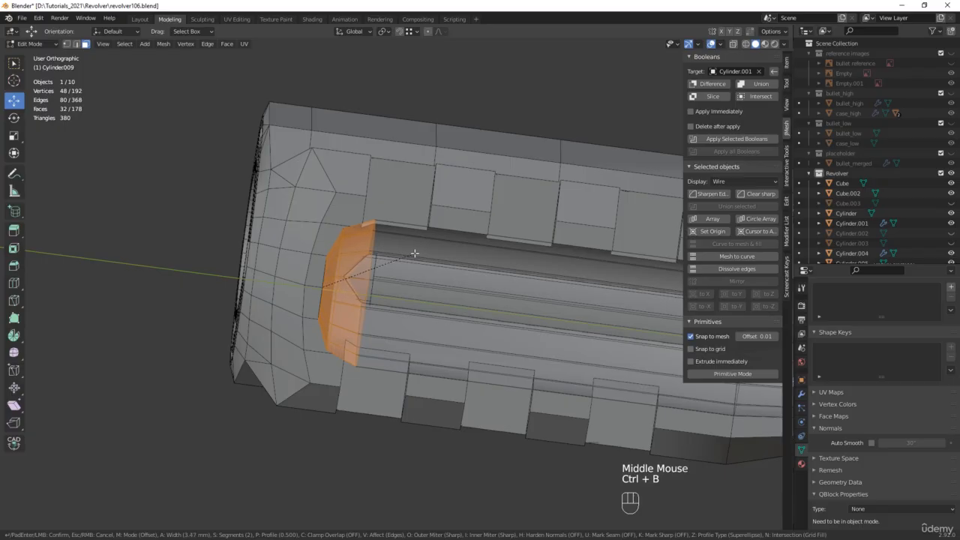
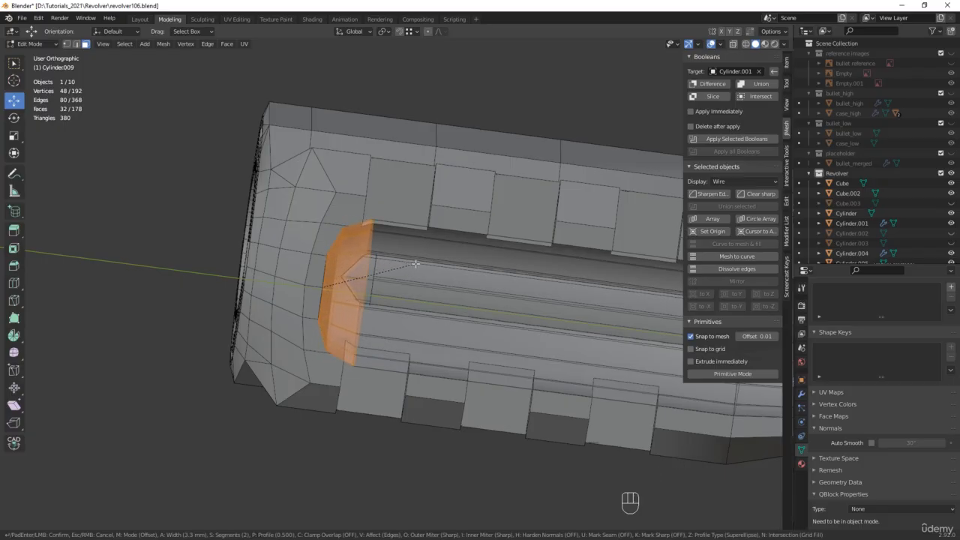
scroll(415, 263, up, 1)
click(415, 263)
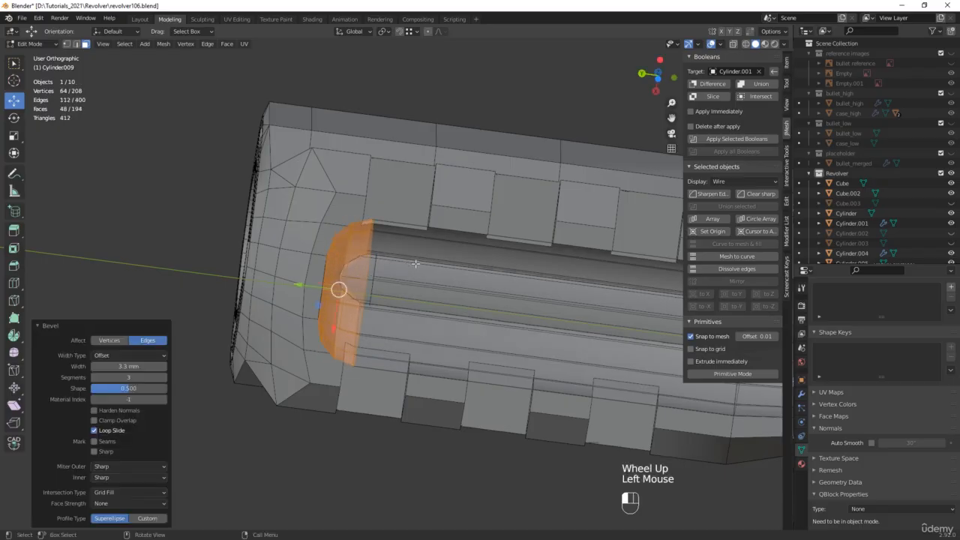
Return to Object Mode and lower the rounded cutter about 3.3 mm along the Z axis
middle_drag(416, 263, 351, 304)
scroll(378, 318, up, 2)
scroll(379, 319, down, 3)
key(Tab)
scroll(469, 304, up, 2)
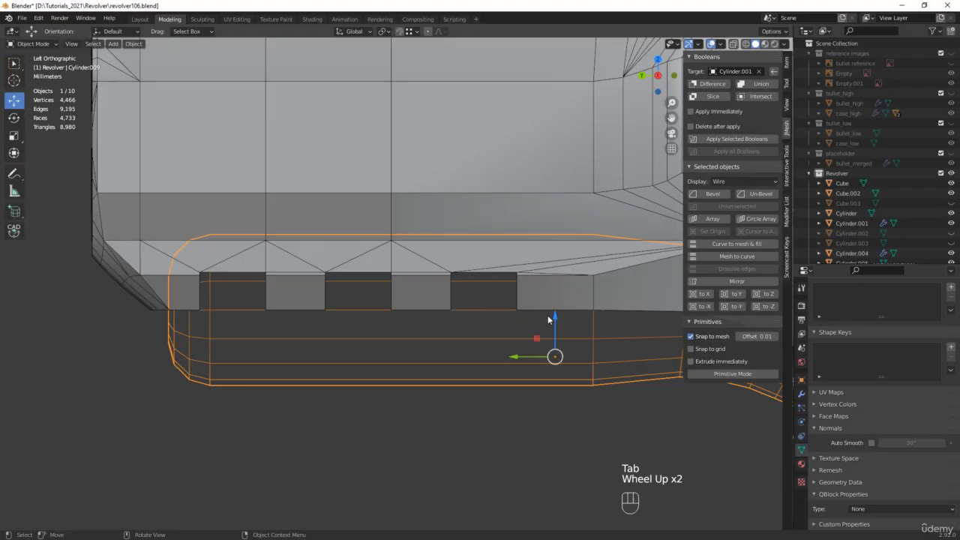
drag(554, 323, 556, 347)
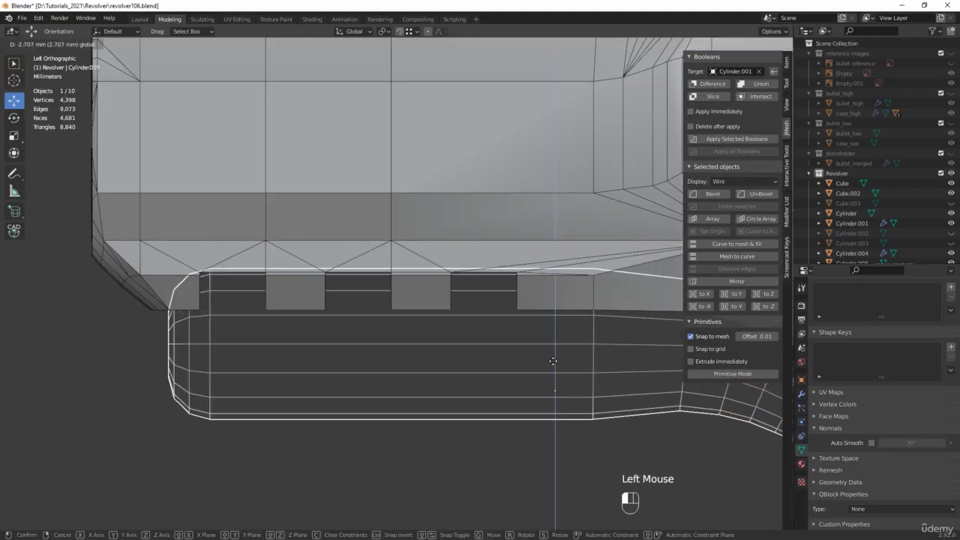
click(555, 368)
Examine the slot from several angles, temporarily hiding Cylinder.009 to check the cut before showing it again
middle_drag(555, 367, 428, 252)
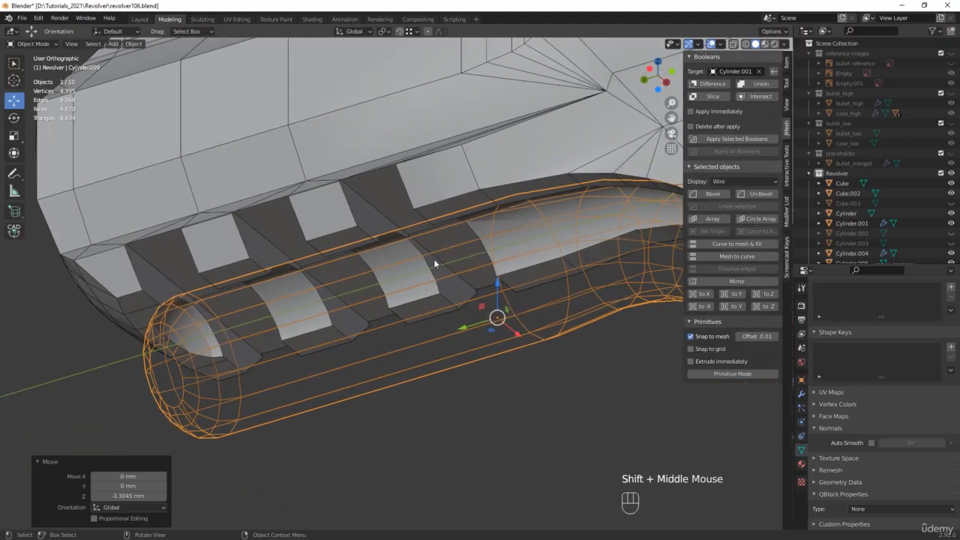
middle_drag(410, 298, 128, 354)
scroll(208, 332, up, 2)
scroll(311, 342, down, 3)
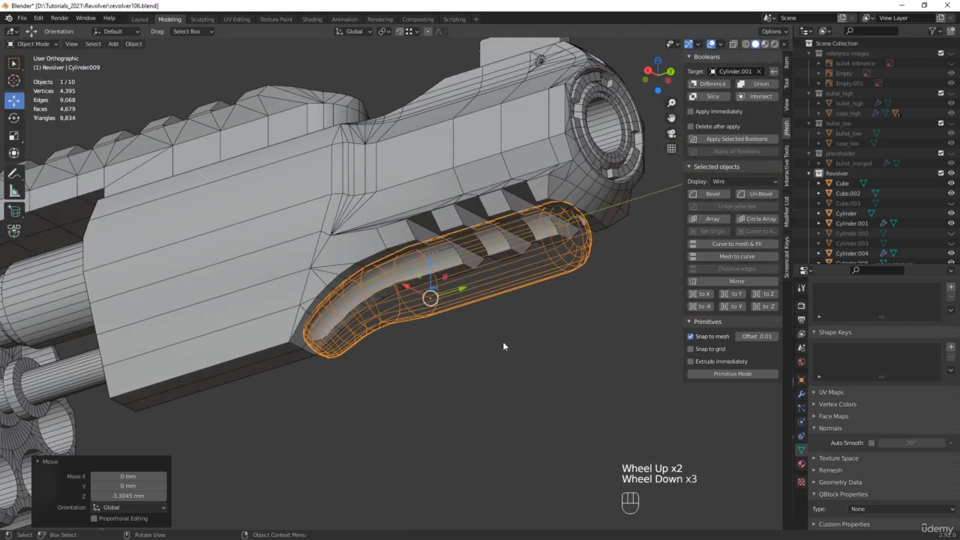
middle_drag(502, 341, 343, 283)
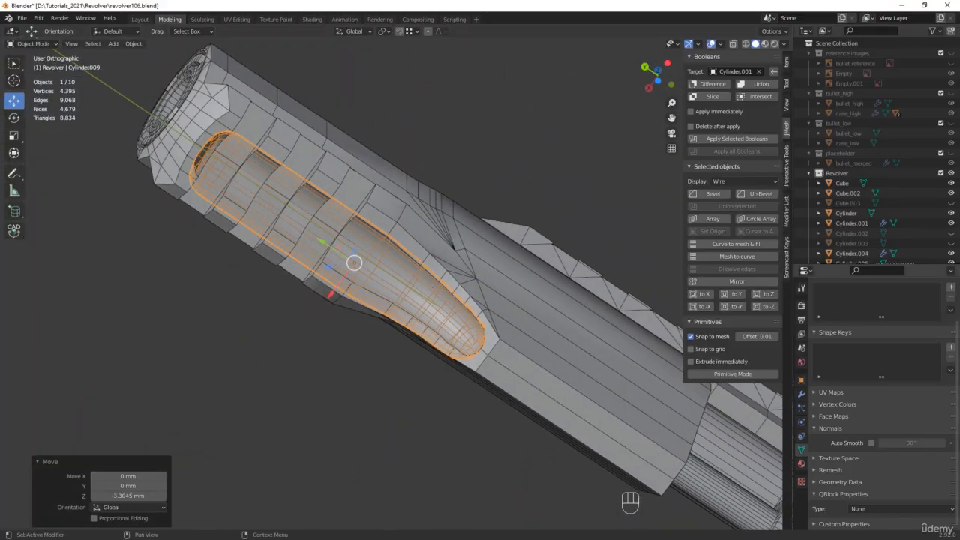
mouse_move(959, 204)
mouse_down()
mouse_move(658, 202)
mouse_move(959, 217)
mouse_up()
scroll(919, 189, down, 3)
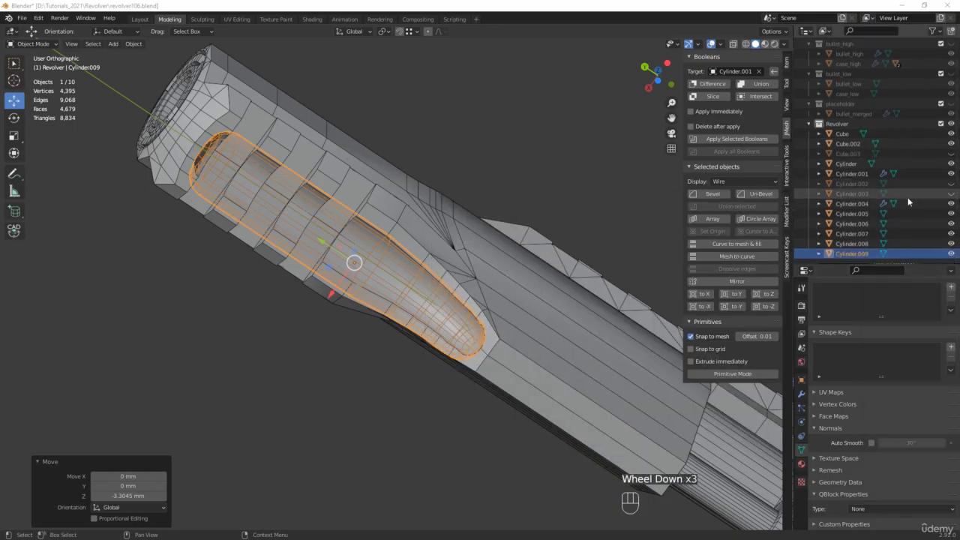
click(950, 255)
scroll(338, 309, up, 2)
middle_drag(323, 315, 343, 310)
scroll(608, 262, up, 2)
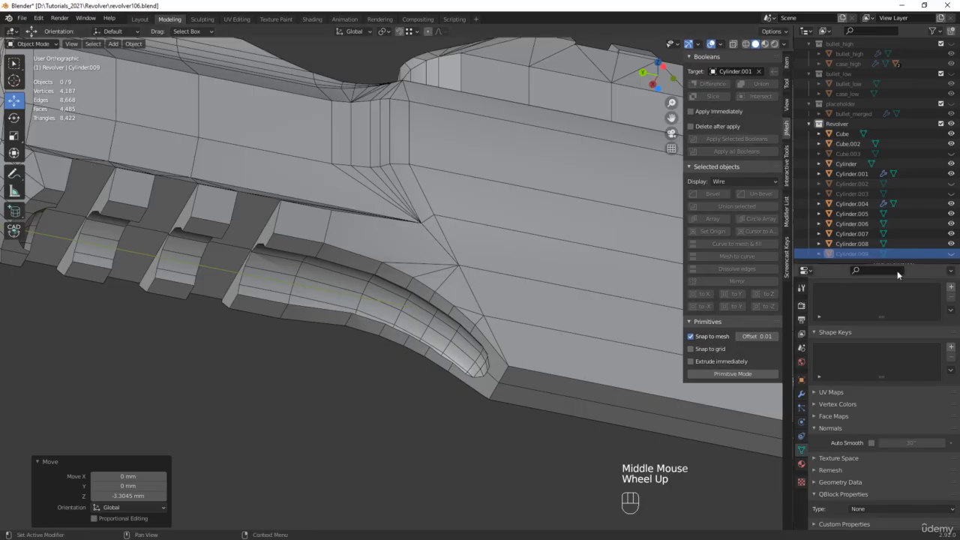
click(949, 254)
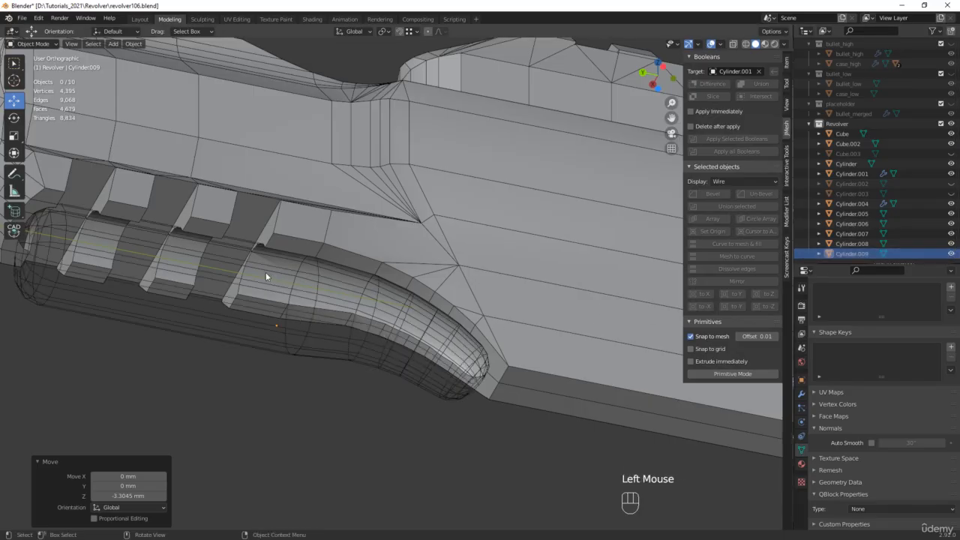
Widen the cutter Cylinder.009 by scaling it to about 1.095 along X
click(239, 265)
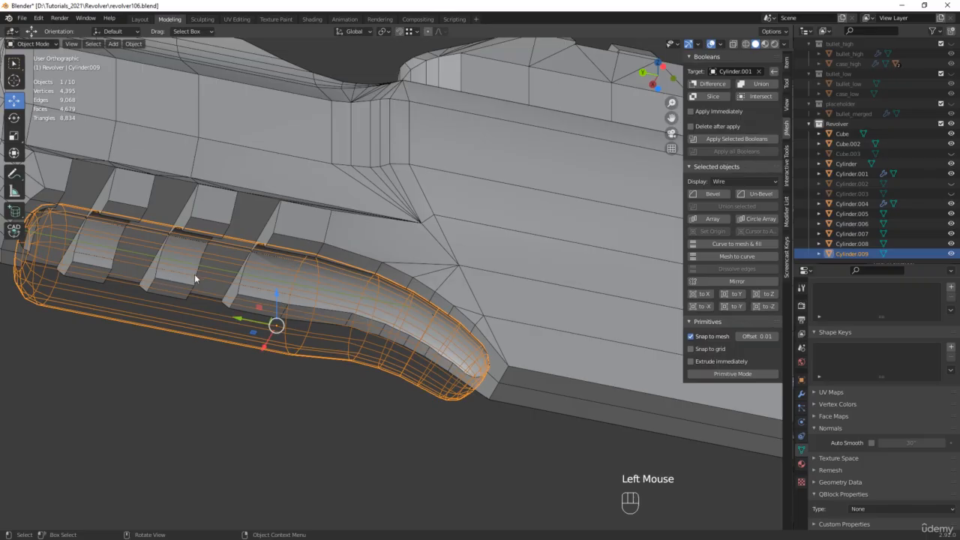
key(r)
middle_drag(244, 284, 280, 343)
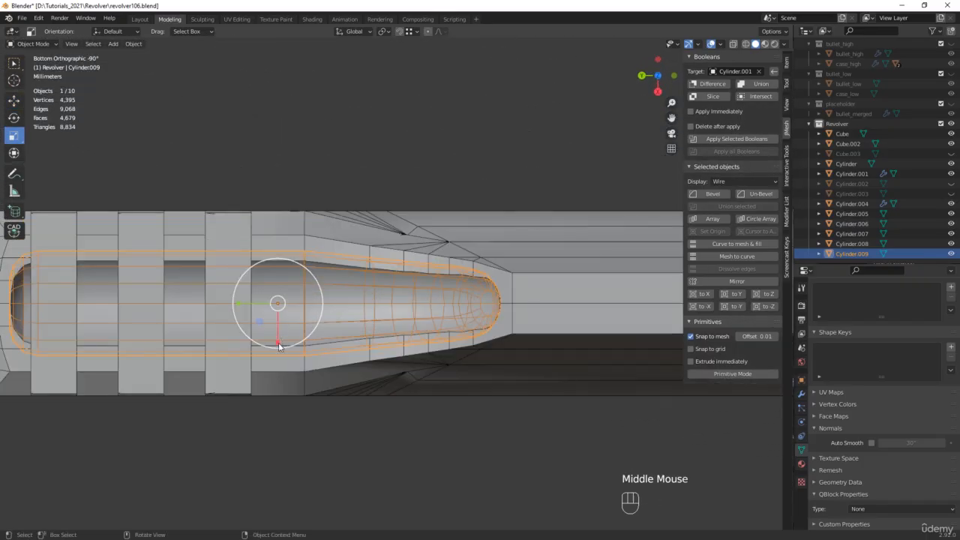
drag(278, 345, 280, 349)
shift+middle_drag(247, 300, 283, 263)
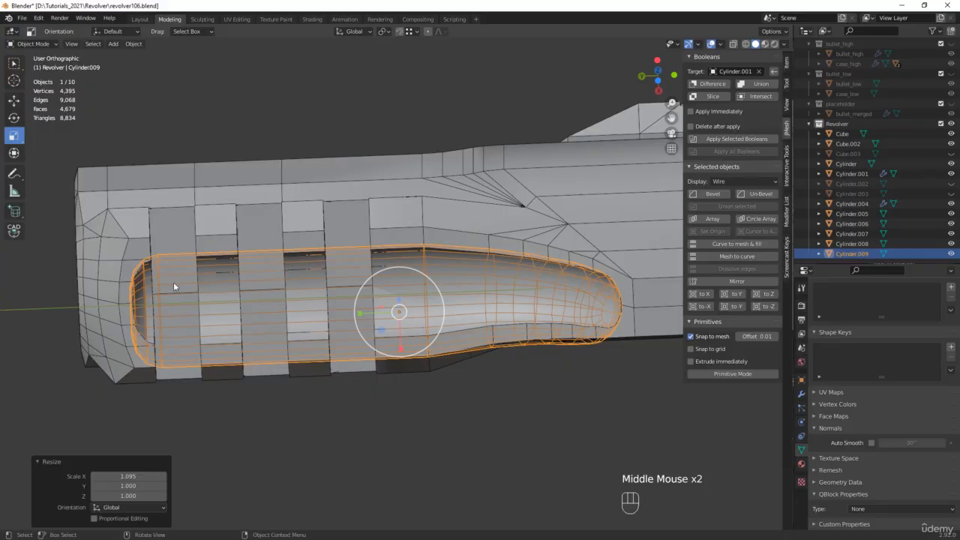
Hide the cutter and the wireframe overlay to inspect the widened slot, and undo the hiding of the cutter
click(951, 254)
middle_drag(350, 451, 421, 415)
key(F4)
key(ctrl+z)
key(ctrl+z)
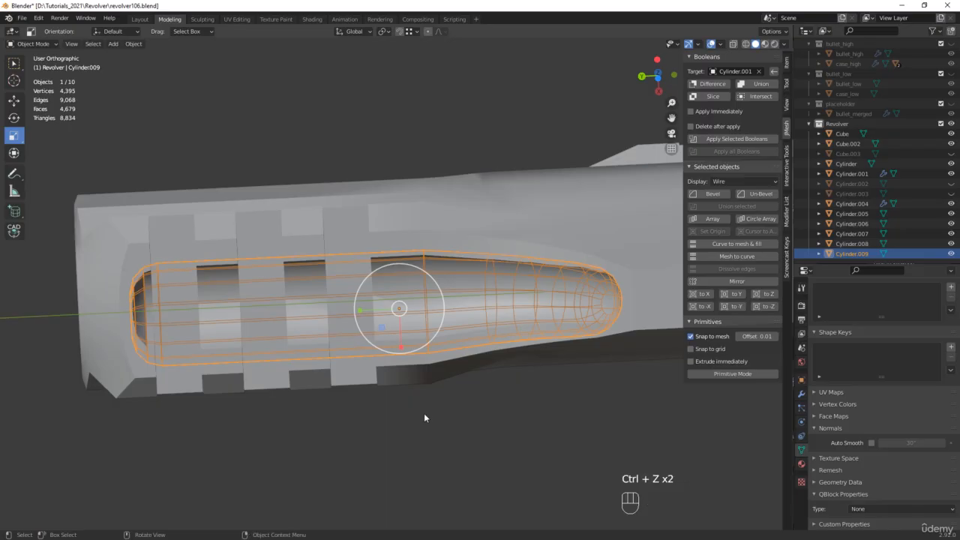
Apply the boolean cut of Cylinder.009 to the barrel body and delete the cutter object
click(483, 464)
middle_drag(483, 459, 576, 397)
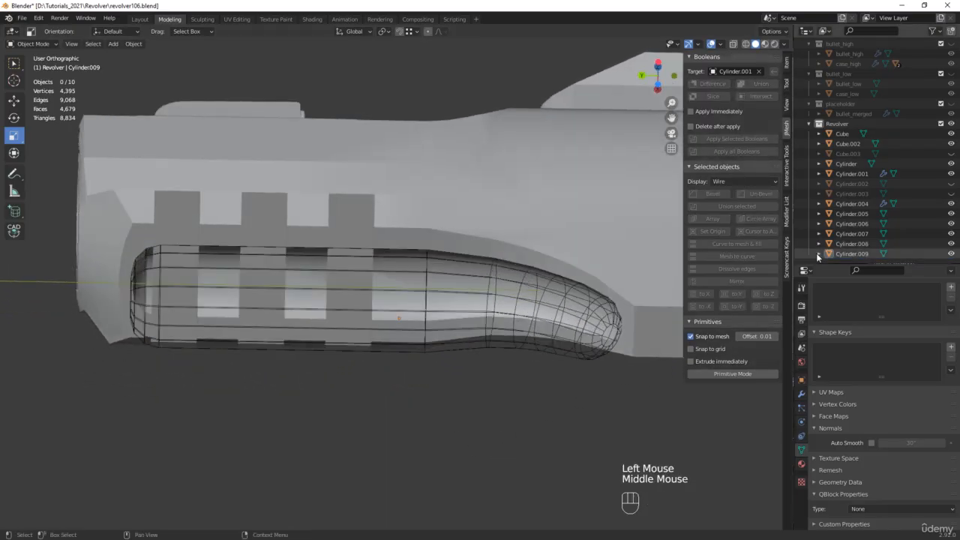
click(443, 295)
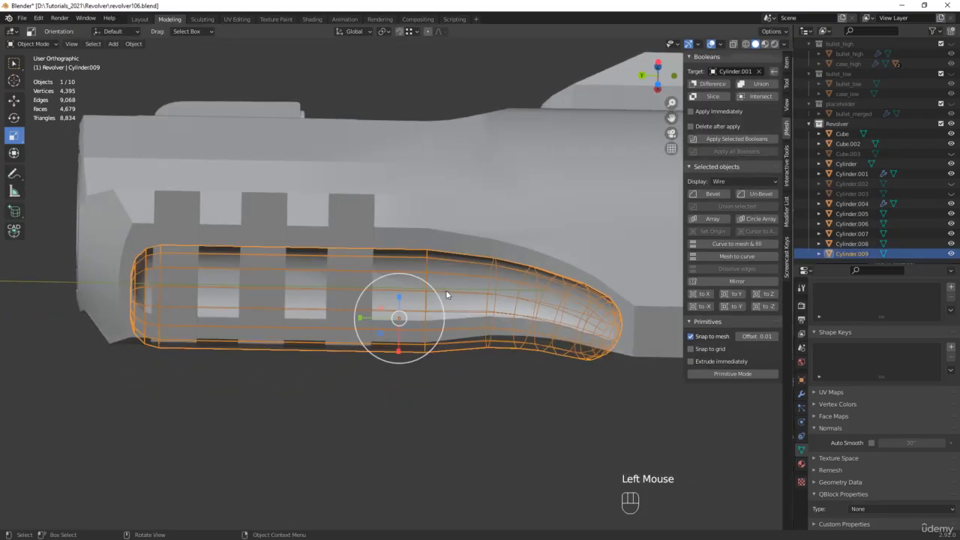
click(725, 139)
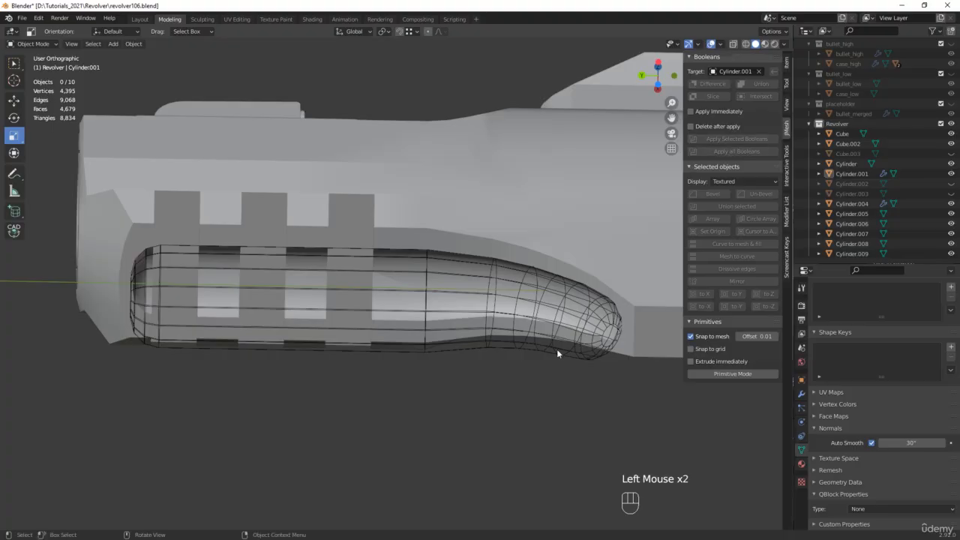
click(458, 292)
key(x)
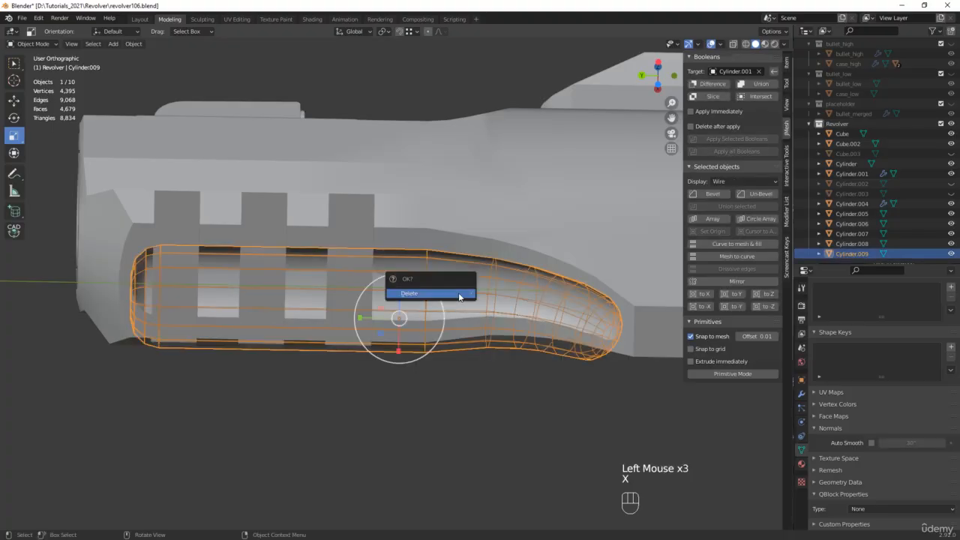
click(458, 295)
Delete all vertices on one side of the centre line of barrel body Cylinder.001, selecting through the mesh in back view
mouse_move(462, 296)
middle_down()
mouse_move(580, 332)
mouse_move(437, 262)
mouse_move(423, 277)
mouse_move(446, 288)
middle_up()
click(437, 263)
key(alt+z)
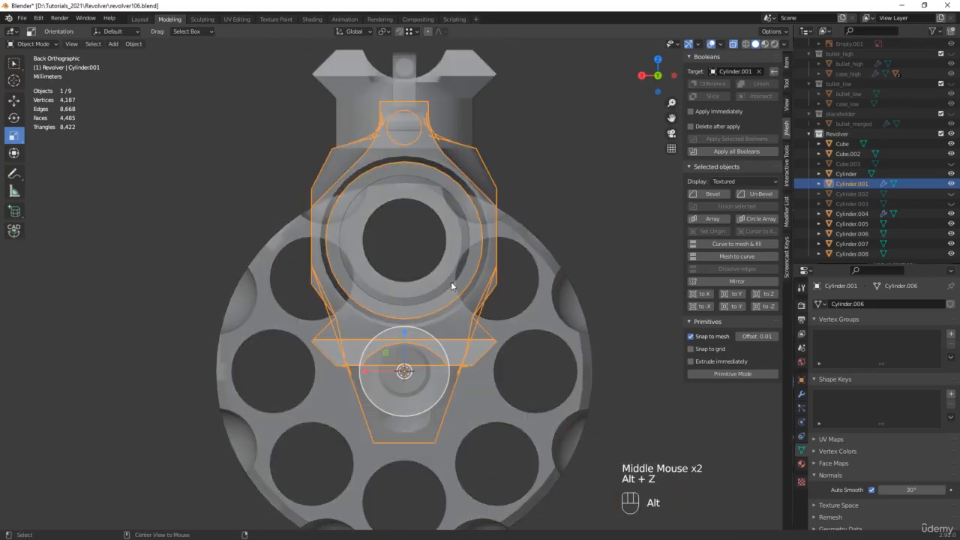
key(Tab)
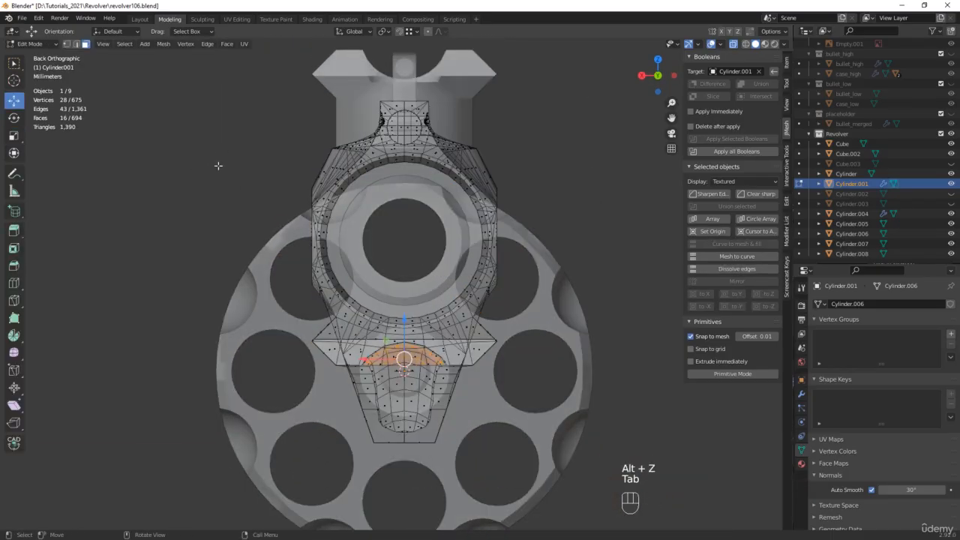
key(1)
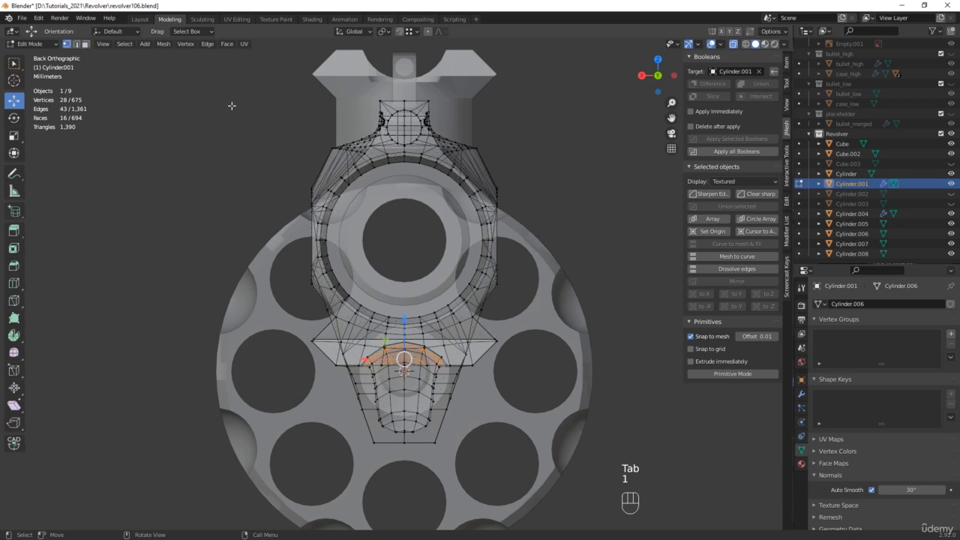
drag(213, 65, 402, 472)
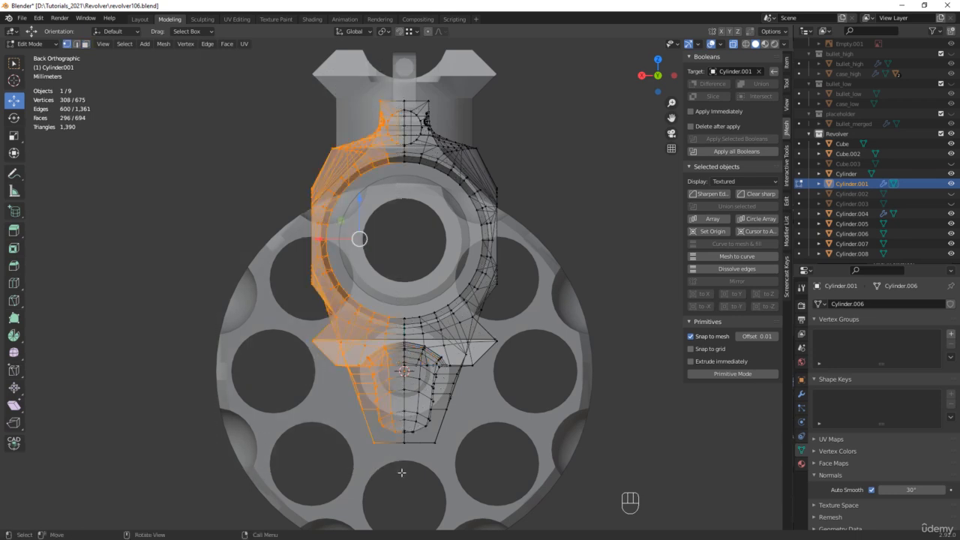
key(x)
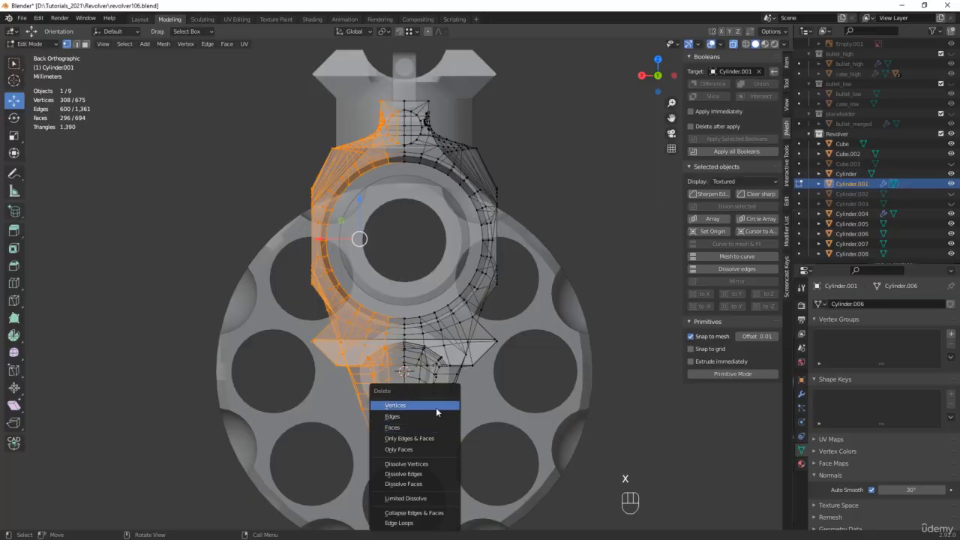
click(436, 405)
Turn off X-ray and save the scene as the new incremental file revolver107.blend
middle_drag(588, 391, 464, 349)
key(alt+z)
shift+middle_drag(347, 356, 439, 388)
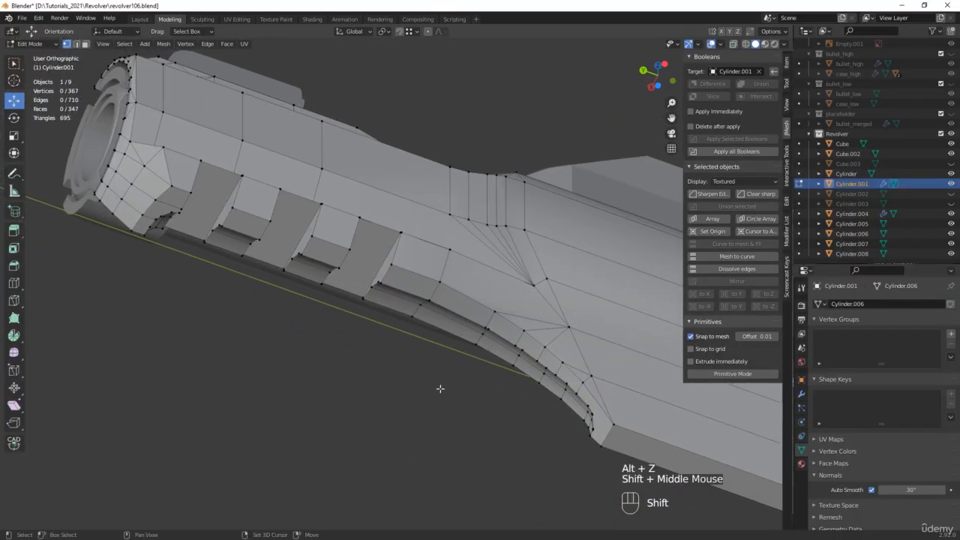
key(ctrl+alt+s)
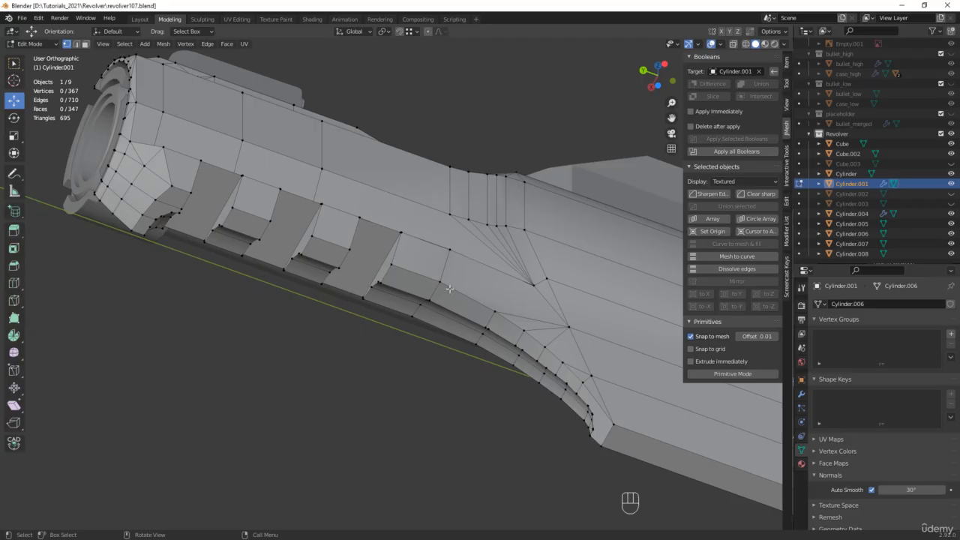
Try to move the extra vertex on the slot's edge about 0.394 mm along Y, away from its neighbour
middle_drag(397, 268, 401, 258)
scroll(397, 269, up, 3)
scroll(398, 269, up, 5)
scroll(398, 217, up, 8)
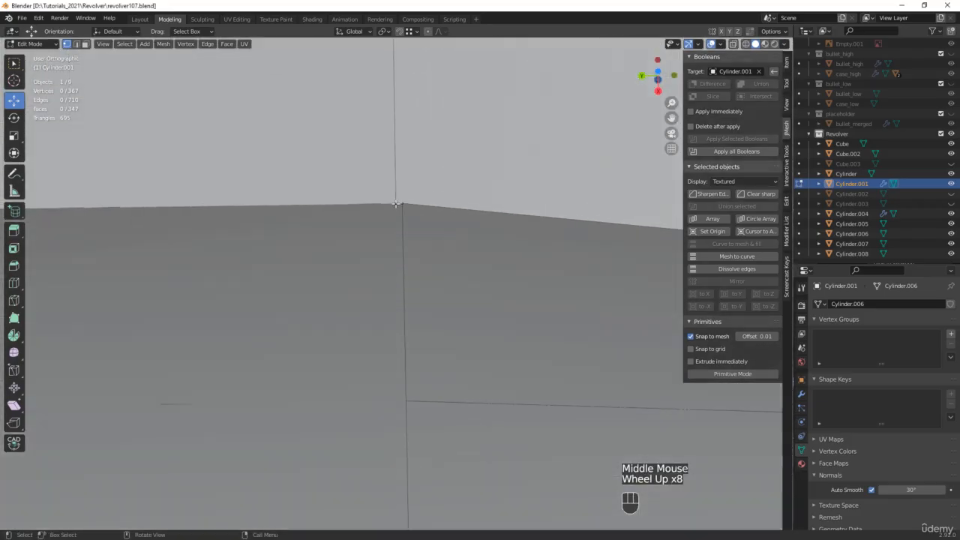
click(404, 203)
scroll(401, 204, down, 4)
mouse_move(403, 203)
middle_down()
mouse_move(359, 169)
mouse_move(403, 202)
middle_up()
scroll(402, 203, up, 2)
key(alt+z)
drag(403, 200, 440, 184)
key(ctrl+z)
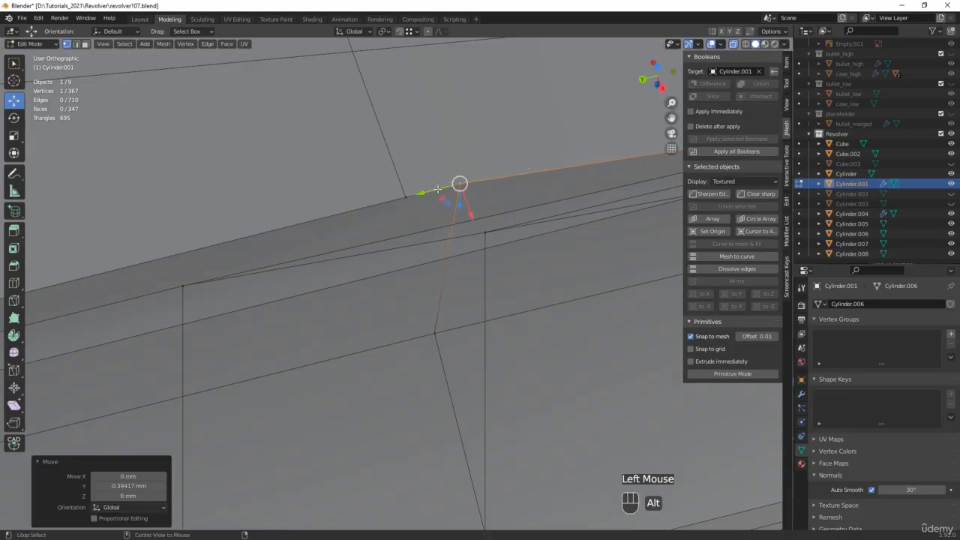
Turn off X-ray, enable Target Weld with Auto Merge, and weld the extra slot-edge vertex onto its neighbour
key(alt+z)
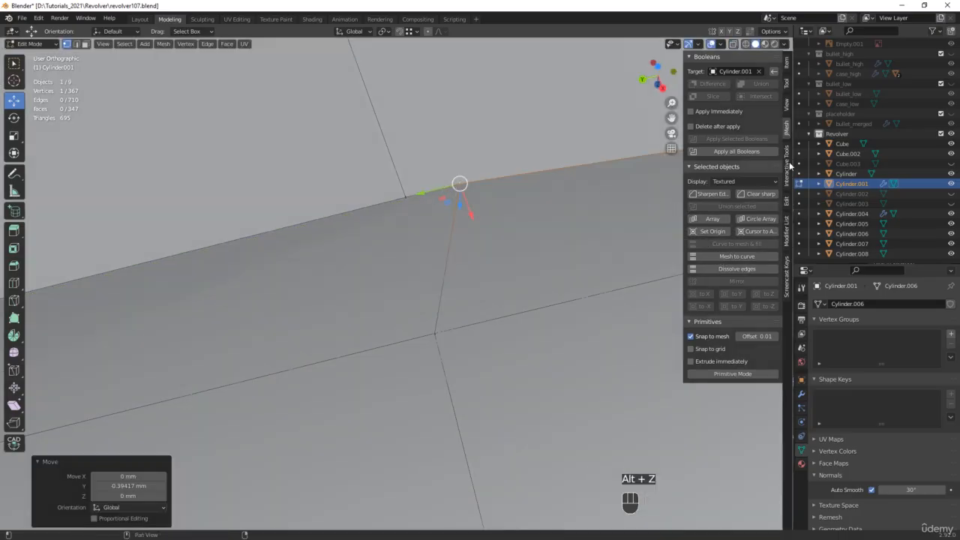
click(786, 161)
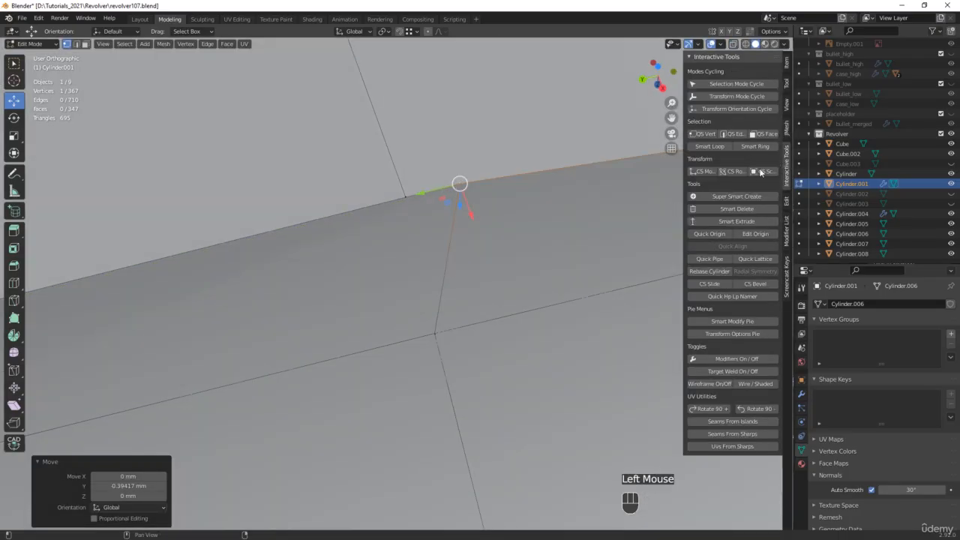
click(712, 371)
click(785, 32)
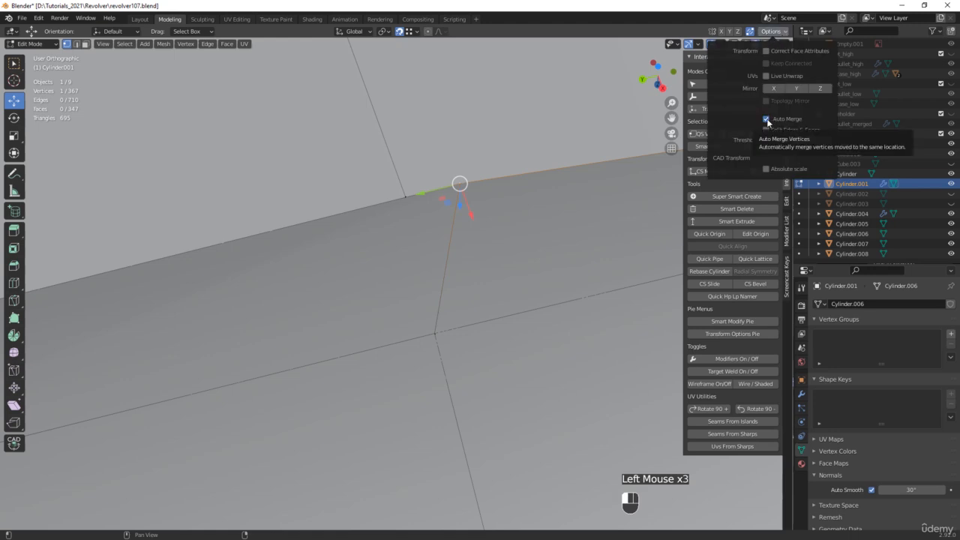
click(460, 184)
drag(459, 184, 412, 199)
scroll(539, 155, down, 6)
shift+middle_drag(540, 155, 458, 164)
scroll(459, 165, up, 4)
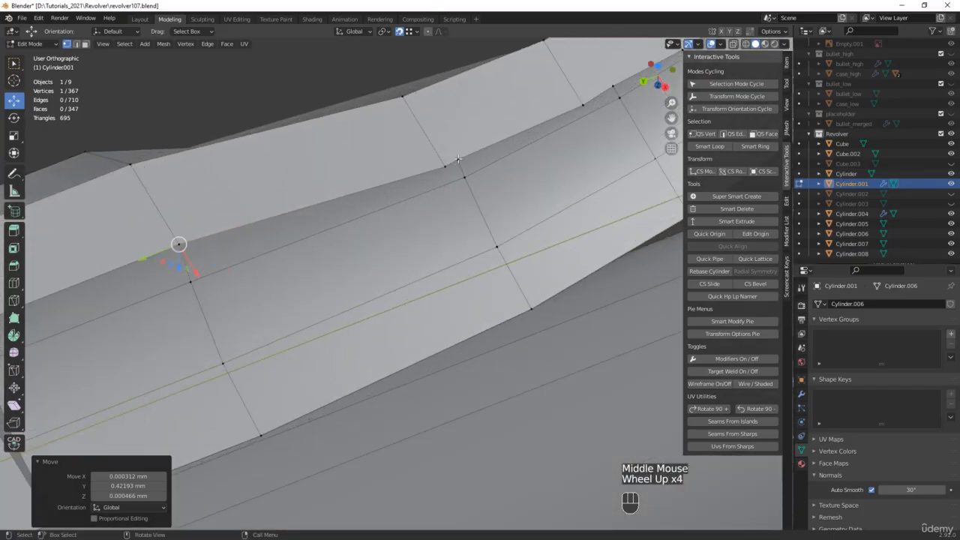
Snap the next extra slot-edge vertex onto its neighbour, moving it about 0.38 mm along Y and 0.08 mm along Z
click(448, 163)
drag(455, 162, 454, 165)
scroll(453, 165, down, 2)
middle_drag(454, 164, 374, 169)
scroll(374, 170, up, 1)
middle_drag(421, 150, 351, 266)
scroll(353, 180, up, 2)
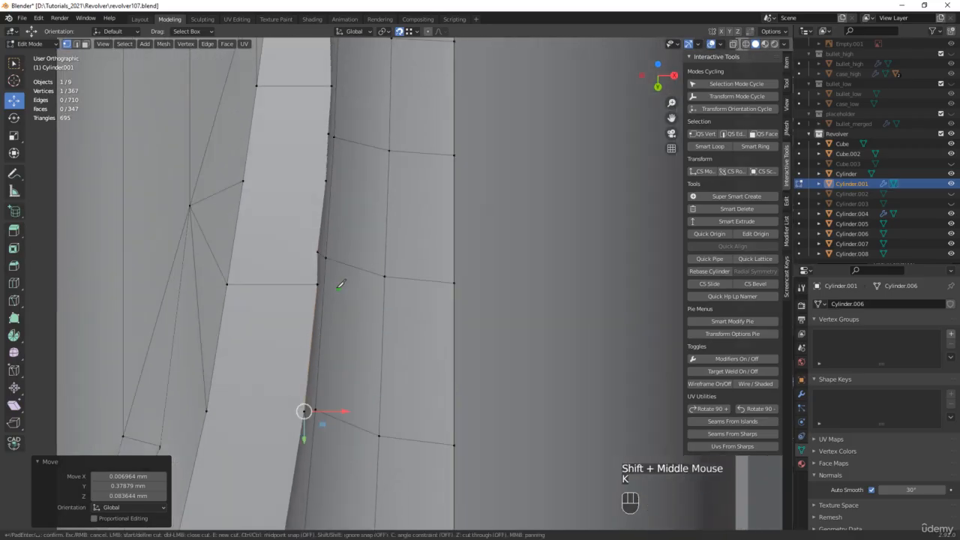
Use the Knife to cut two cross edges from the rim vertices in the slot's middle section to the centre line
key(k)
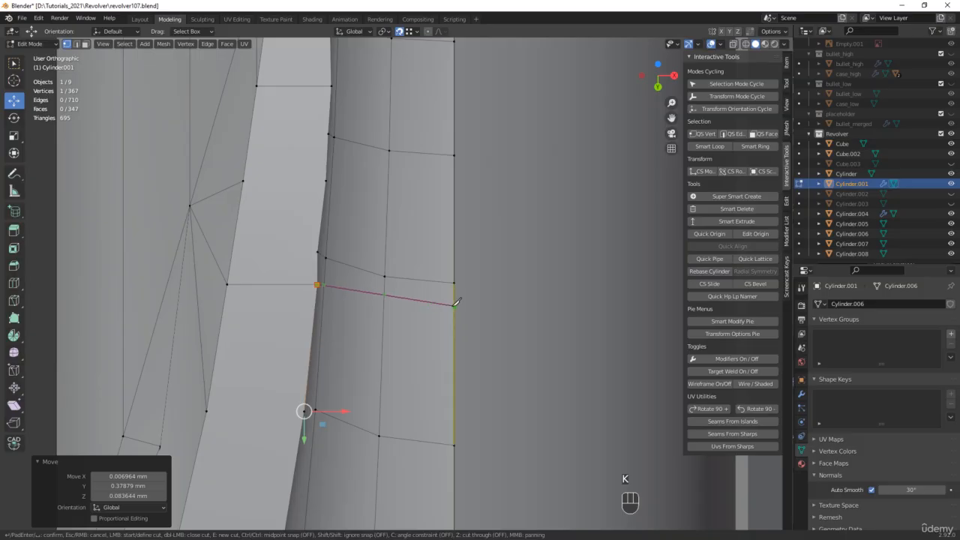
click(454, 298)
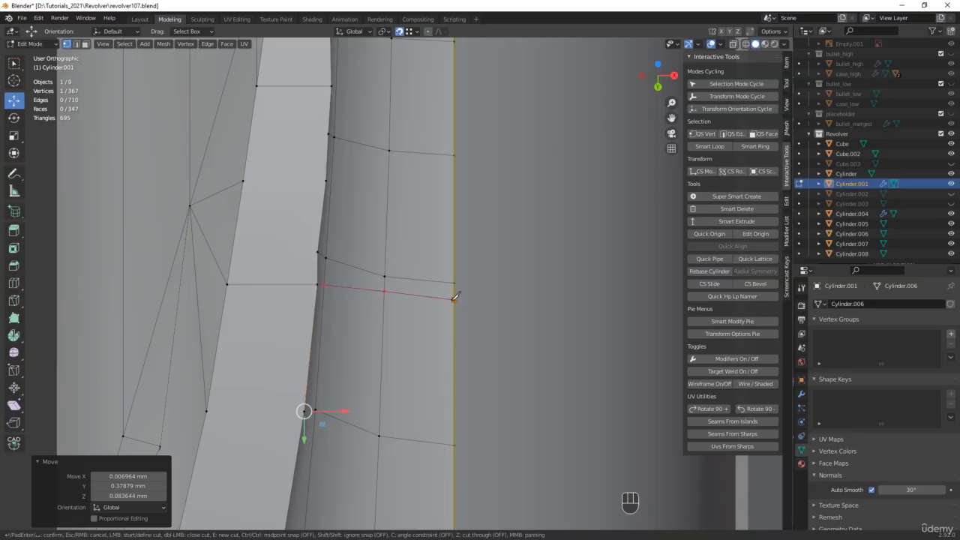
key(Return)
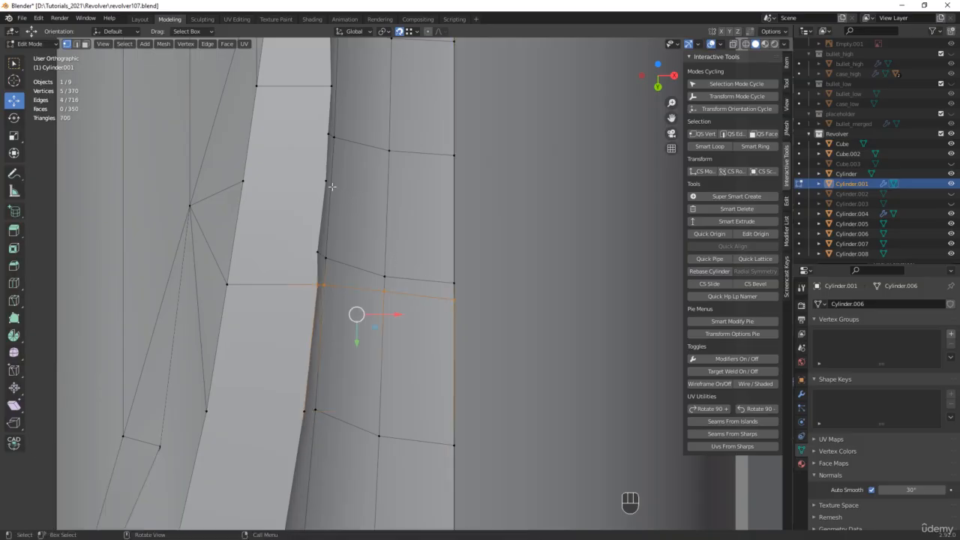
key(k)
shift+middle_drag(346, 179, 359, 261)
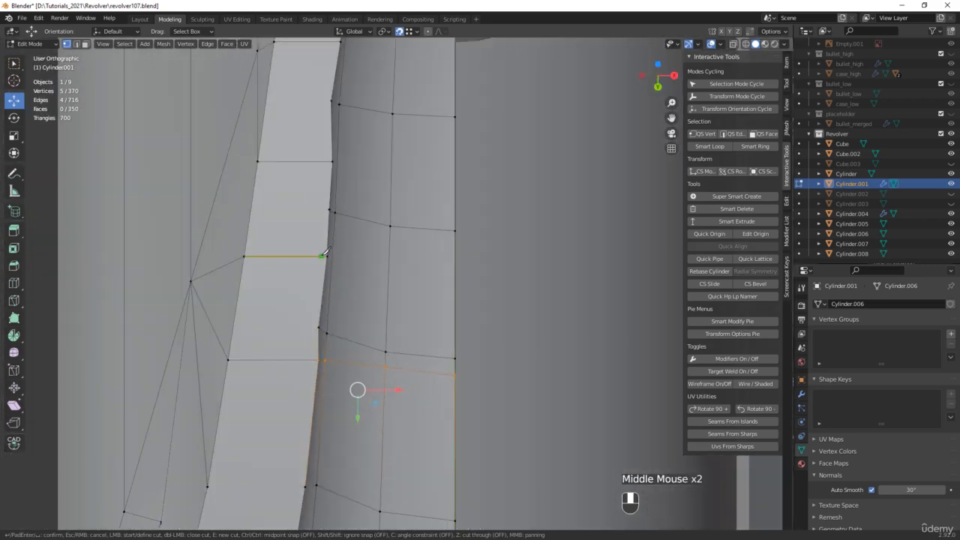
click(456, 268)
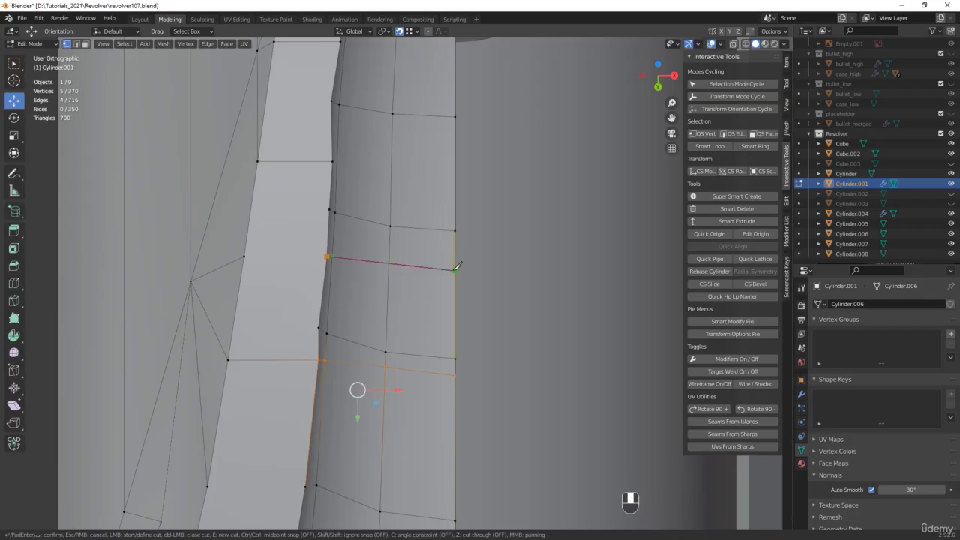
key(Return)
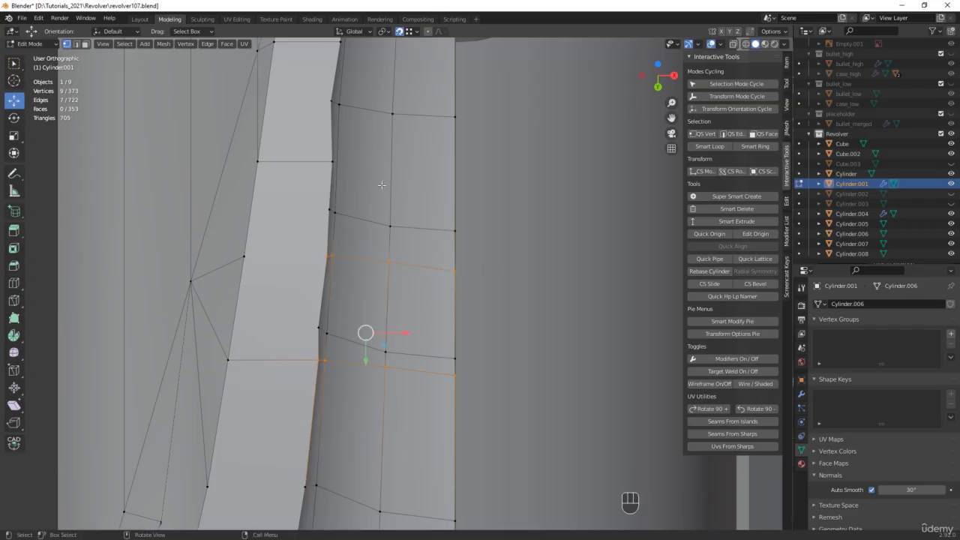
Cut two more cross edges with the Knife from the rim vertices nearer the slot's rounded end to the centre line
key(k)
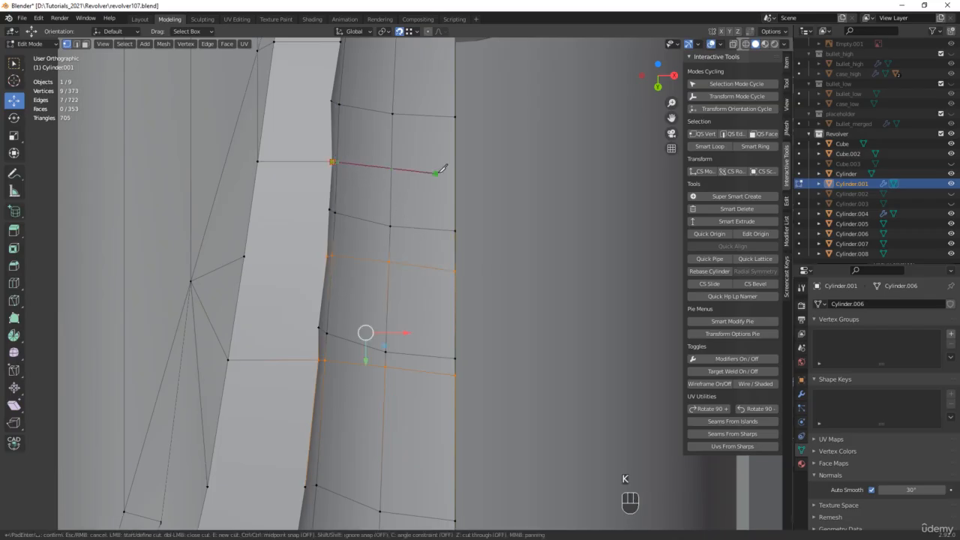
click(456, 171)
key(Return)
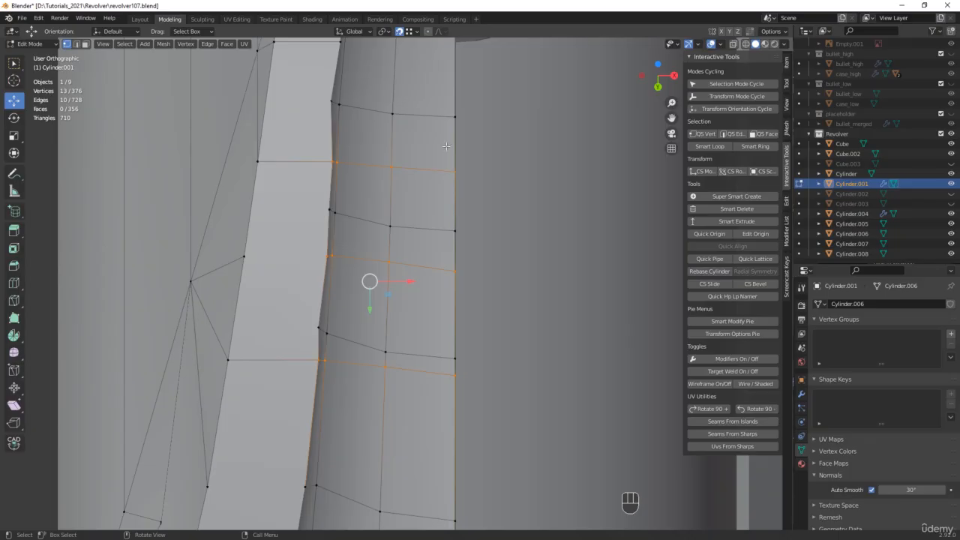
shift+middle_drag(446, 146, 362, 272)
scroll(362, 272, up, 1)
key(k)
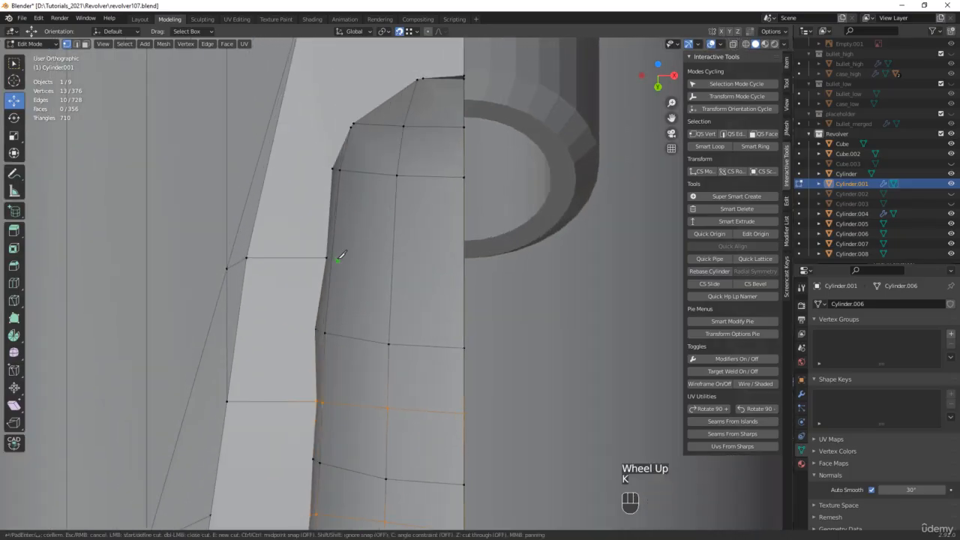
click(464, 261)
key(Return)
Dissolve the three old slot cross-edge loops that lie between the new knife cuts
scroll(414, 243, down, 2)
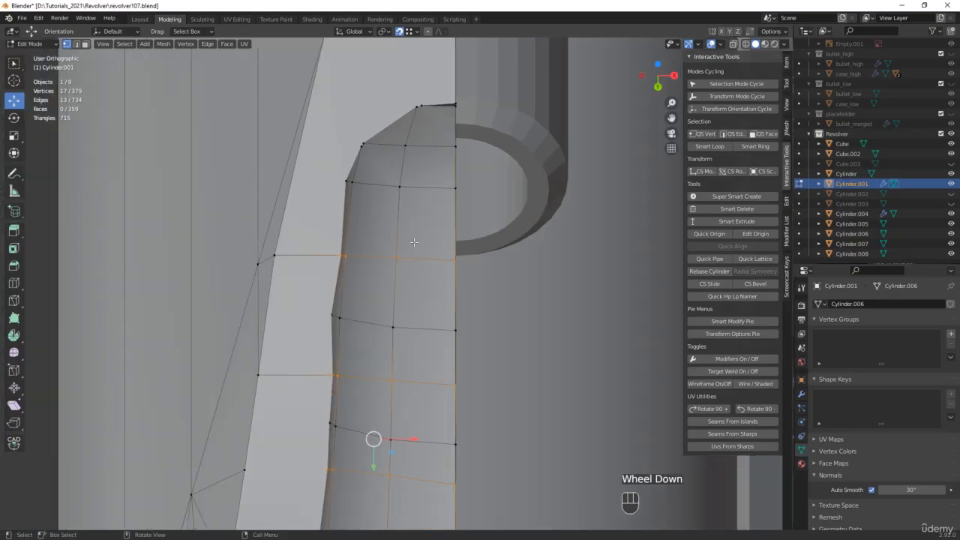
key(2)
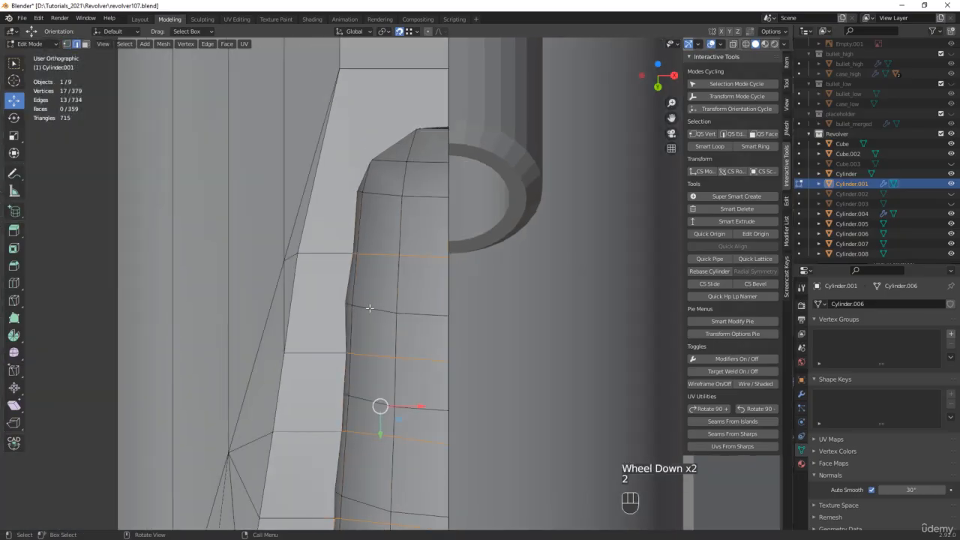
alt+click(369, 308)
key(x)
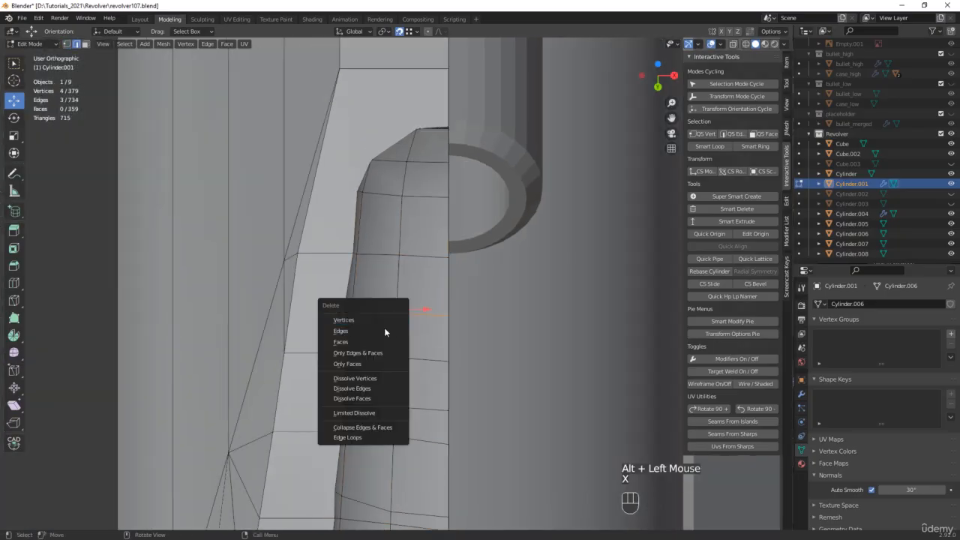
click(366, 388)
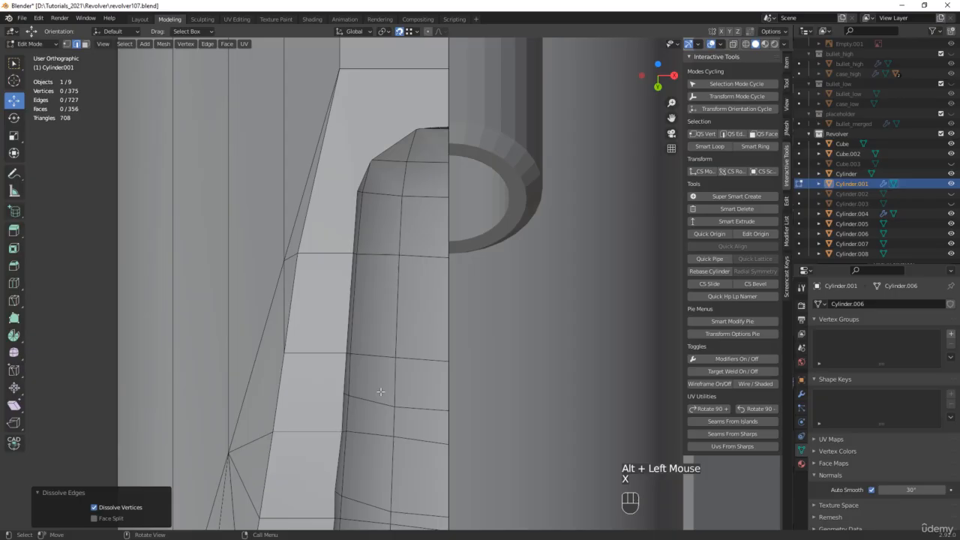
shift+middle_drag(380, 391, 375, 324)
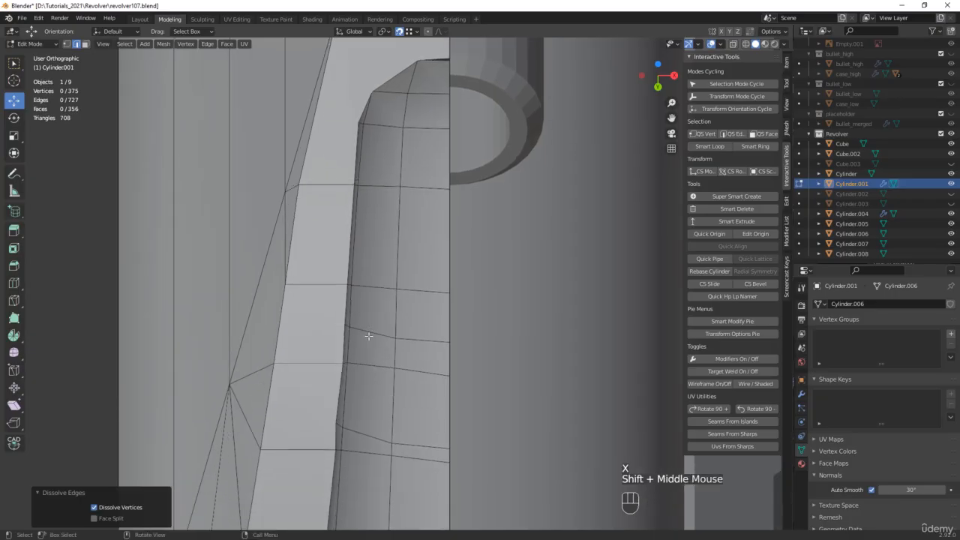
alt+click(370, 333)
key(x)
click(369, 338)
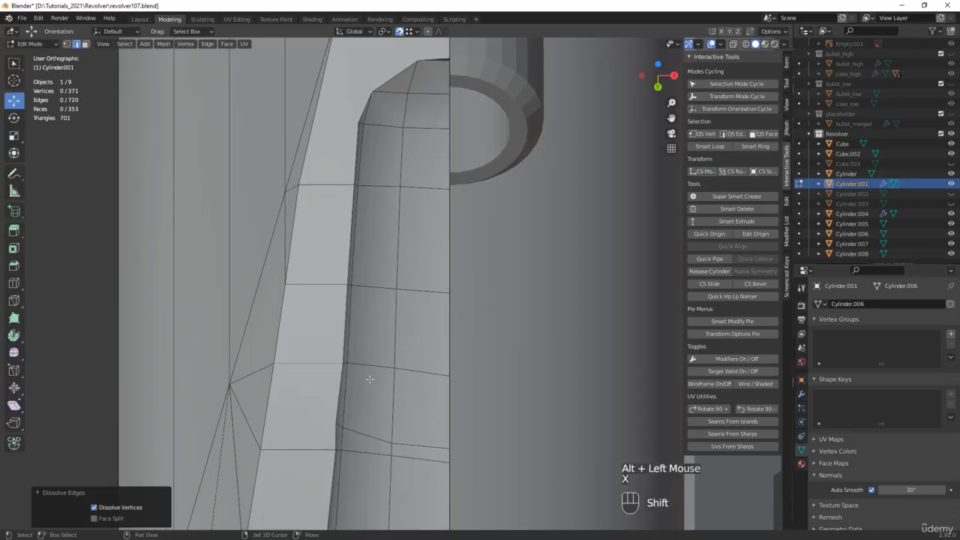
shift+middle_drag(364, 379, 375, 321)
alt+click(375, 320)
key(x)
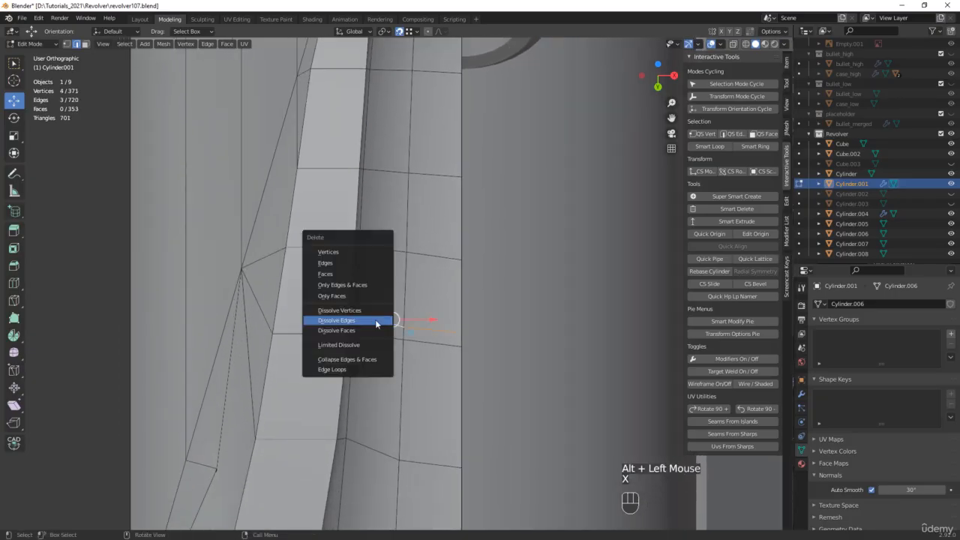
click(376, 324)
Switch to vertex selection and select the centre-line vertex and its inner neighbour on the remaining bent cross edge
shift+middle_drag(406, 379, 401, 248)
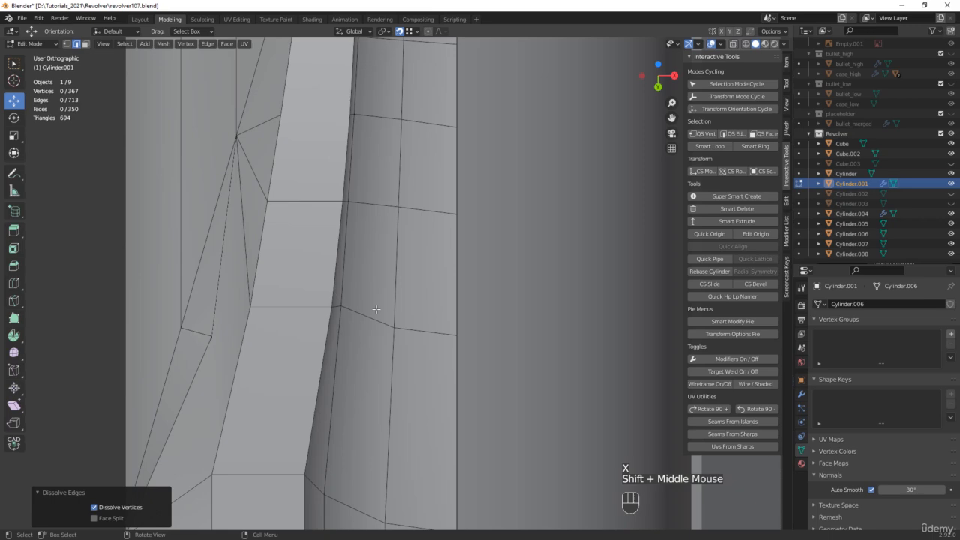
scroll(375, 323, up, 1)
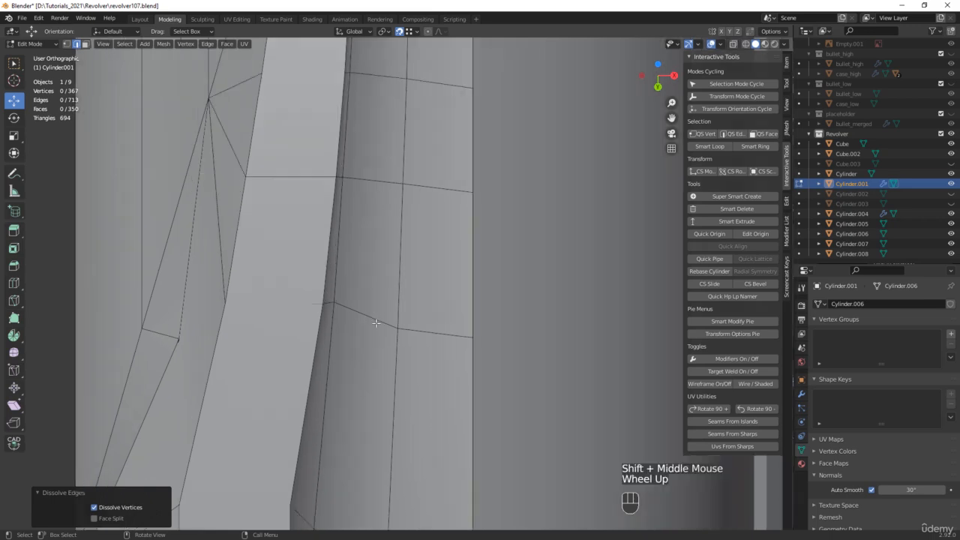
key(1)
click(399, 328)
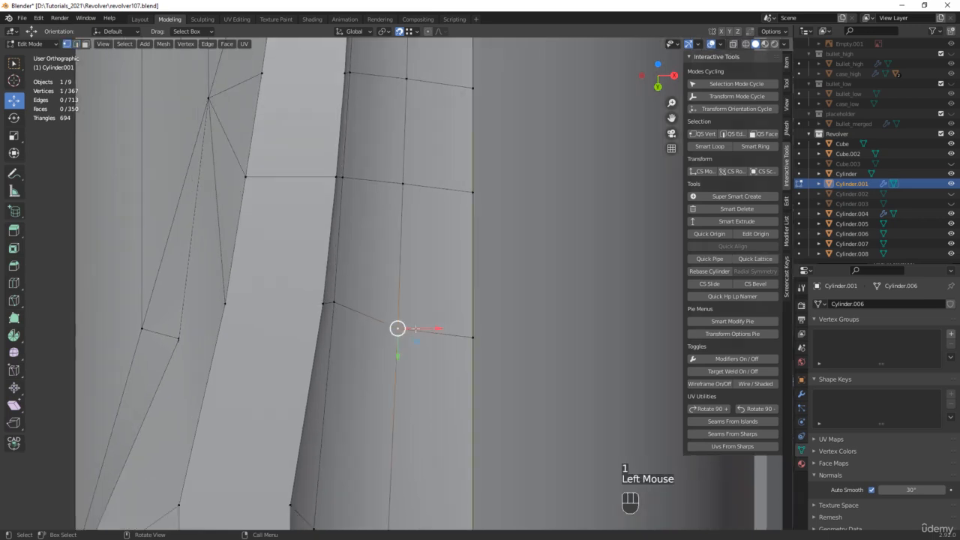
shift+click(474, 337)
scroll(441, 347, down, 2)
middle_drag(441, 348, 198, 379)
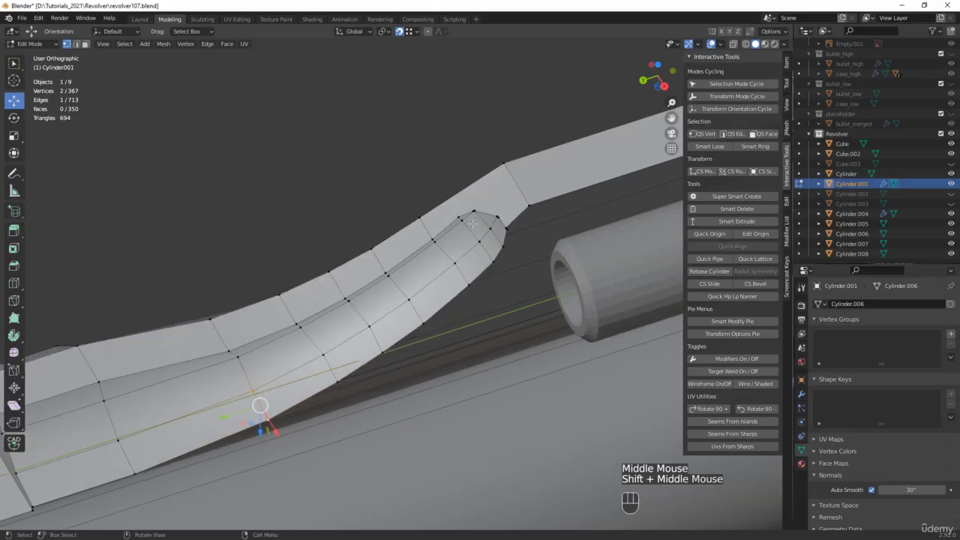
Snap the doubled vertex on the curve of the slot's rounded end onto its neighbour, about 0.1 mm away
scroll(472, 224, up, 5)
shift+middle_drag(491, 208, 378, 245)
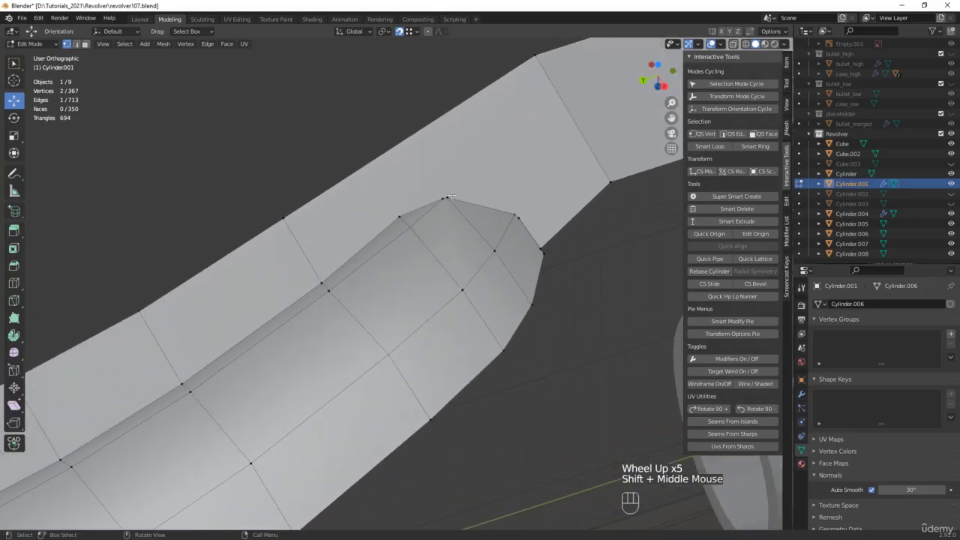
scroll(446, 198, up, 3)
click(443, 197)
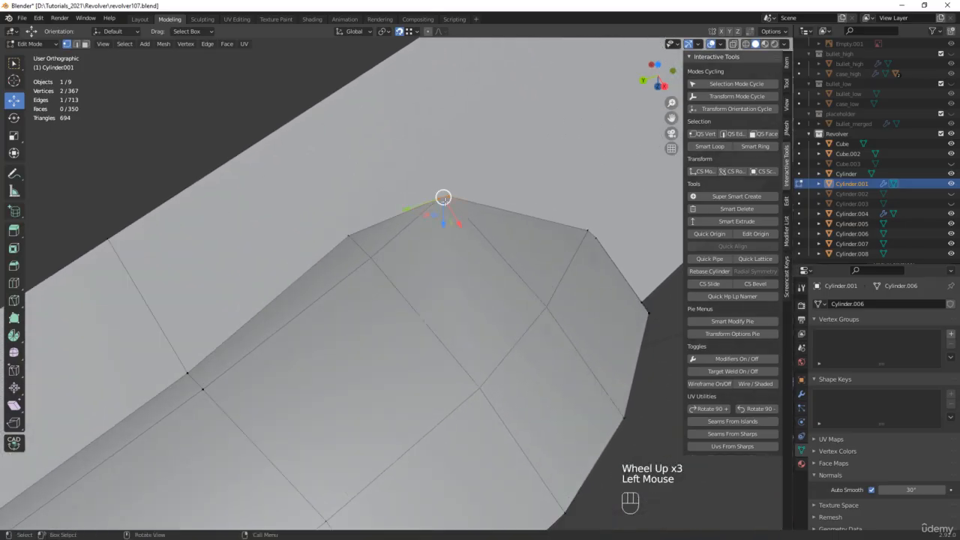
mouse_move(443, 197)
middle_down()
mouse_move(471, 250)
mouse_move(444, 198)
middle_up()
scroll(443, 197, up, 1)
click(442, 197)
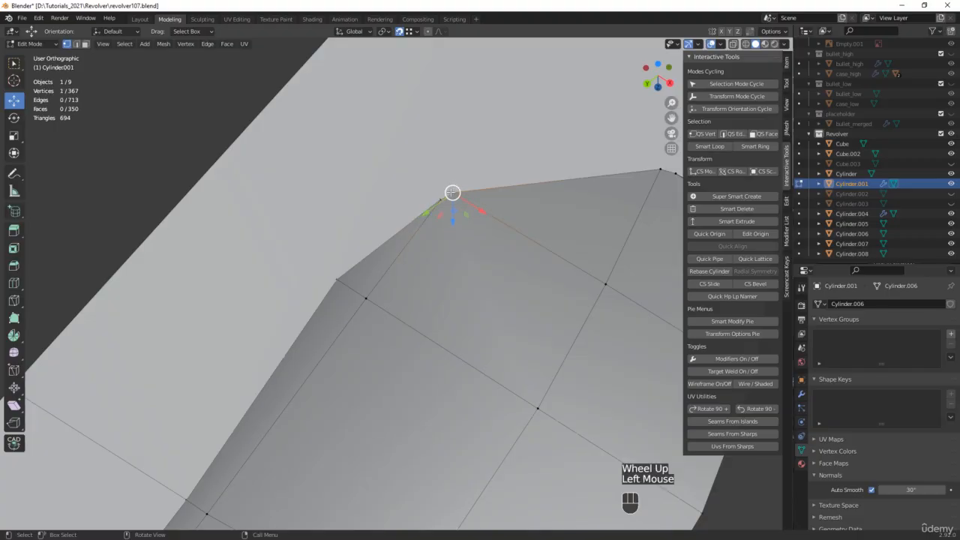
drag(443, 197, 442, 195)
scroll(443, 197, down, 1)
middle_drag(442, 196, 567, 171)
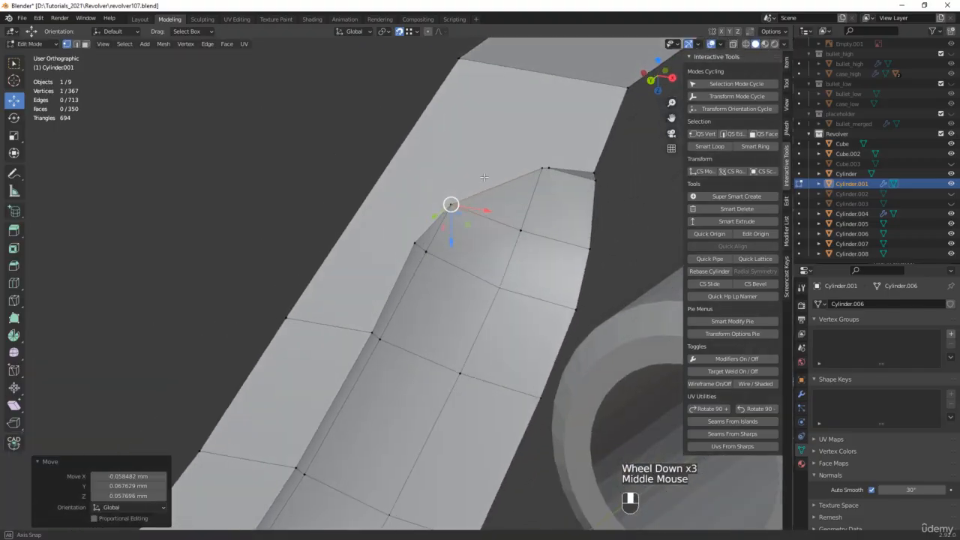
Snap the next doubled vertex along the slot's rounded end onto its neighbour, moving it about -0.13 mm along X
scroll(567, 172, up, 1)
click(552, 171)
drag(553, 170, 542, 171)
scroll(542, 170, down, 2)
middle_drag(542, 170, 588, 171)
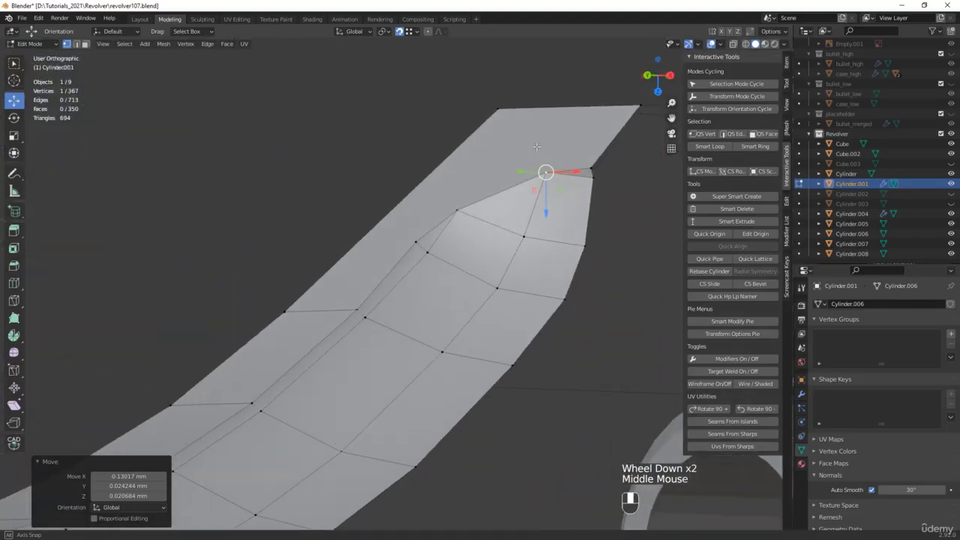
Snap the centre-line vertex at the slot's tip onto its neighbour, about 0.07 mm along Y and -0.18 mm along Z
scroll(589, 171, up, 2)
scroll(593, 174, down, 1)
click(593, 178)
drag(593, 178, 590, 172)
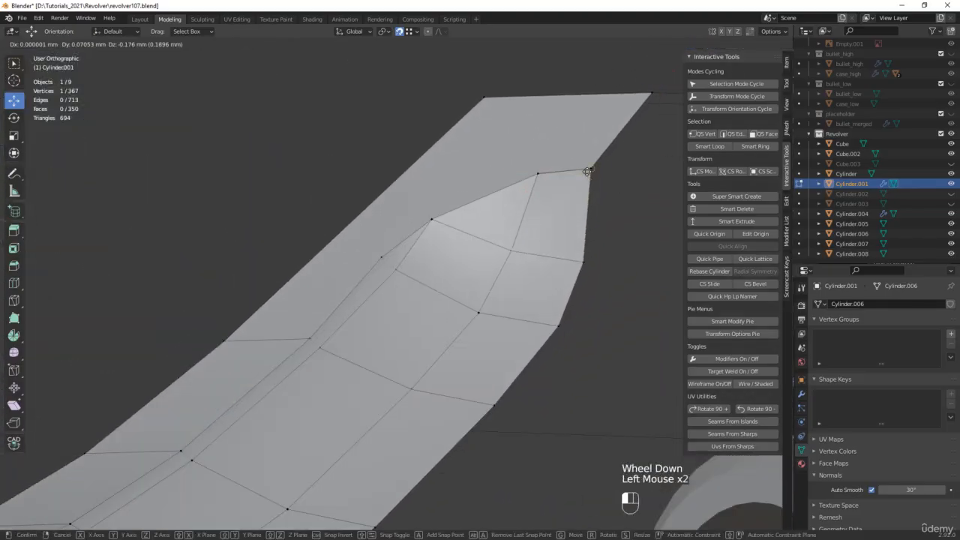
scroll(591, 170, down, 1)
scroll(591, 169, down, 1)
middle_drag(592, 170, 559, 171)
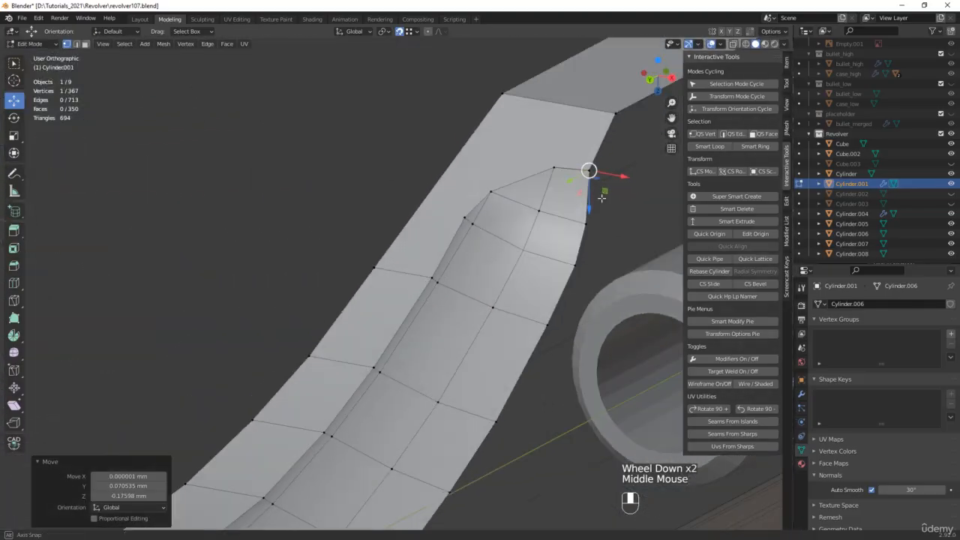
Connect the slot-tip vertex beside the centre line to the body's centre-line corner with a new edge
scroll(552, 169, up, 2)
key(w)
click(556, 167)
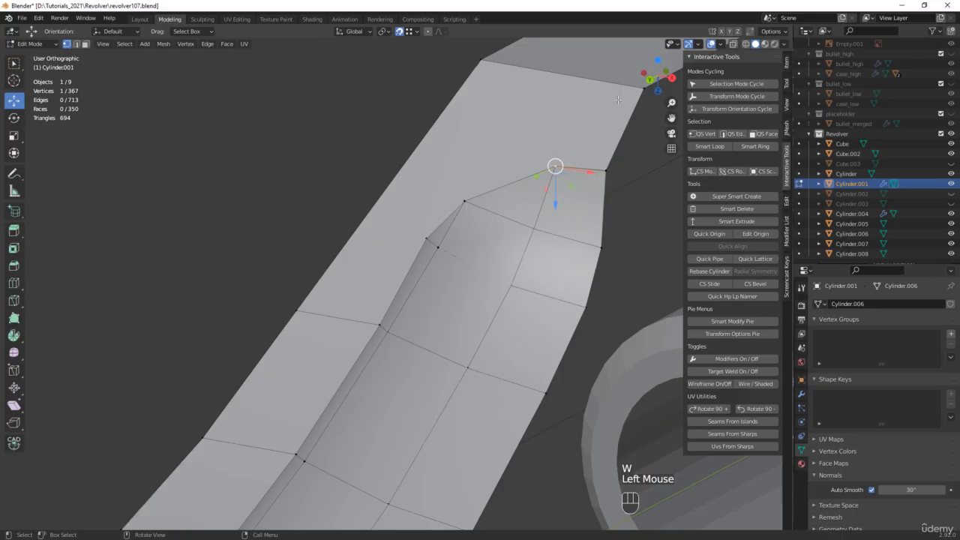
shift+click(649, 80)
scroll(458, 166, down, 5)
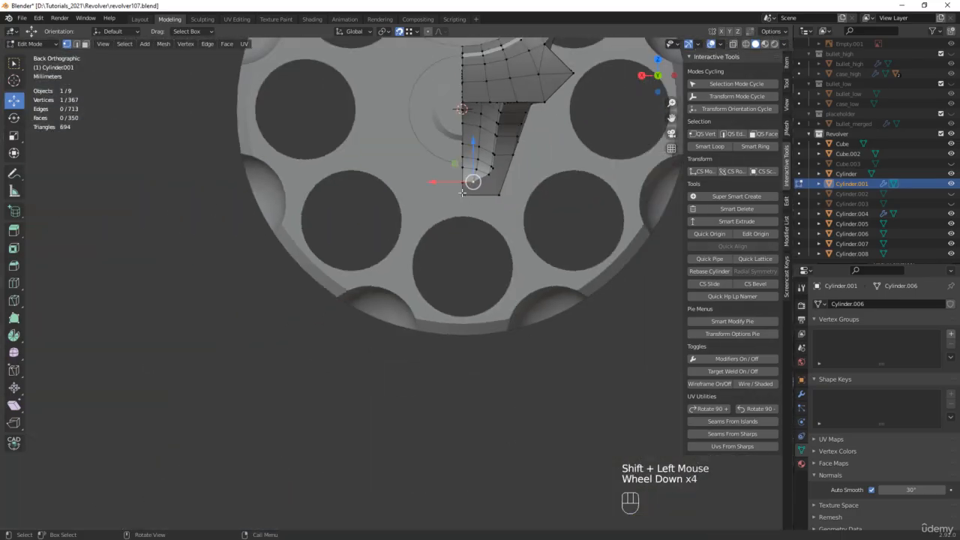
middle_drag(457, 166, 486, 204)
scroll(466, 196, up, 2)
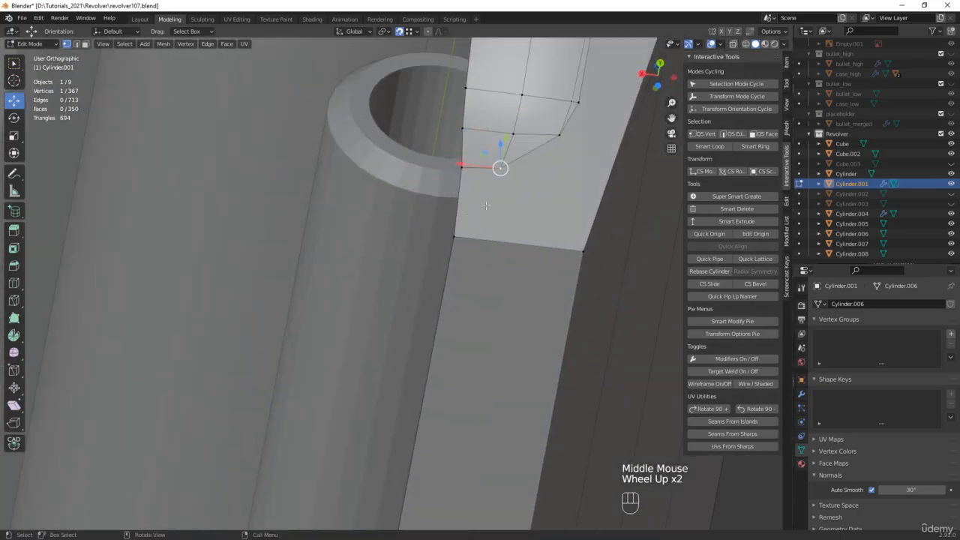
shift+click(453, 237)
key(j)
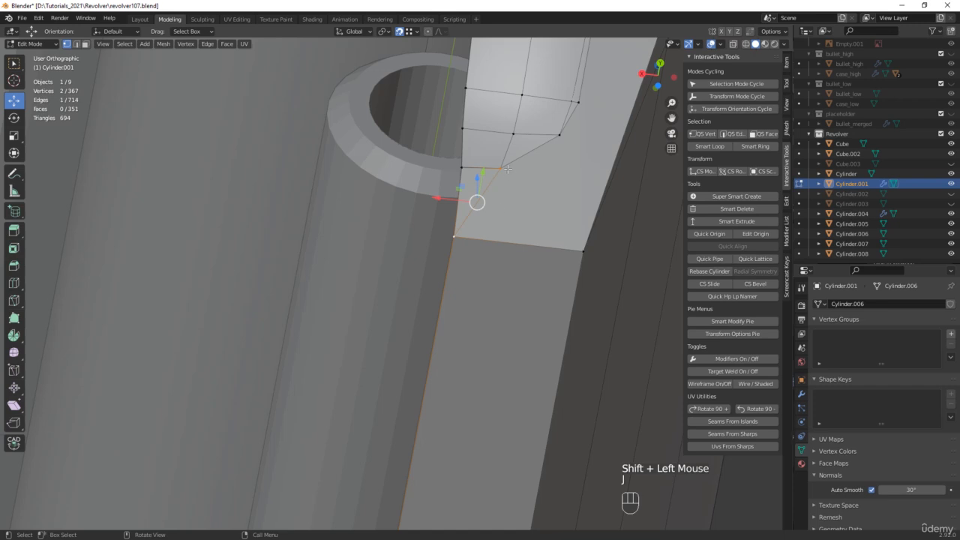
Connect the next two vertices along the slot's rounded end to the outer corner of the underside face
click(559, 136)
shift+click(582, 252)
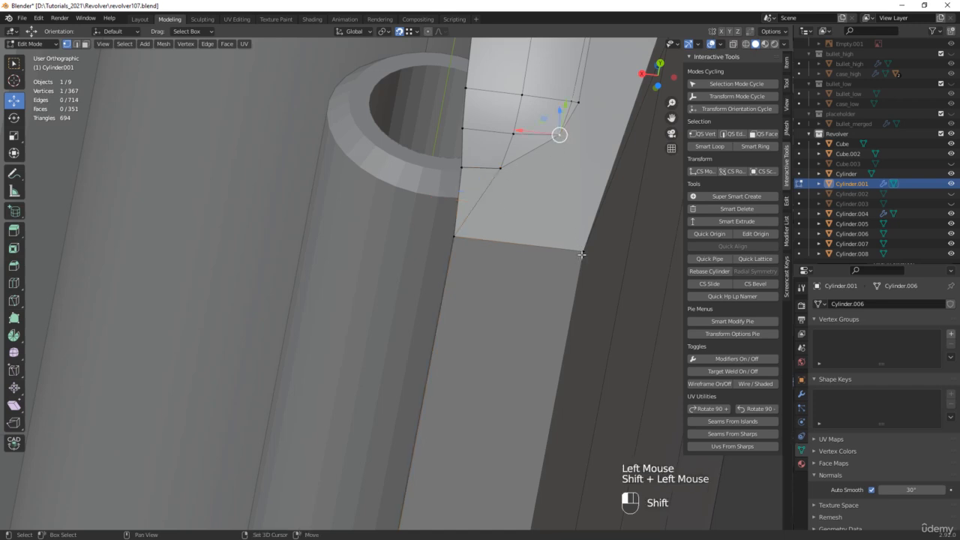
key(j)
scroll(583, 255, down, 2)
shift+middle_drag(582, 255, 546, 232)
scroll(570, 239, up, 1)
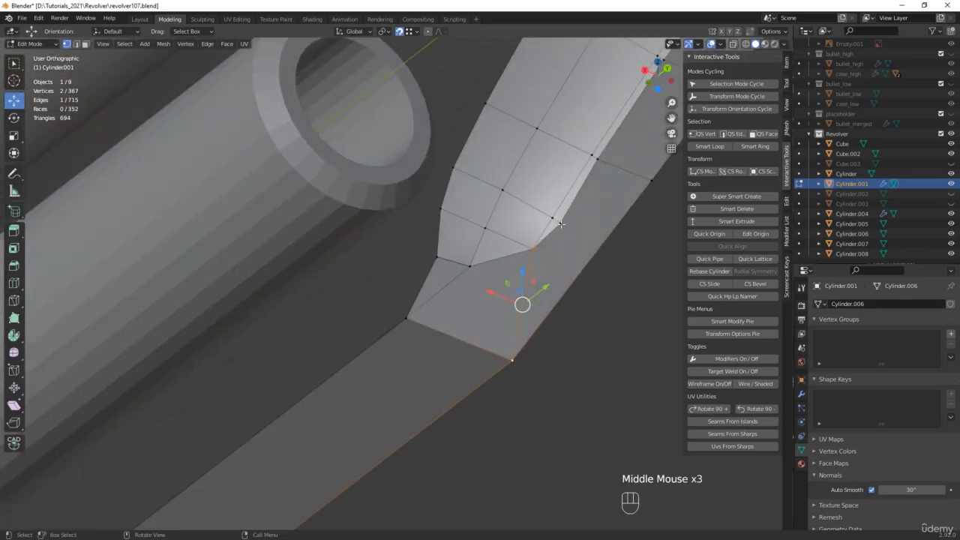
click(559, 222)
shift+click(515, 360)
key(j)
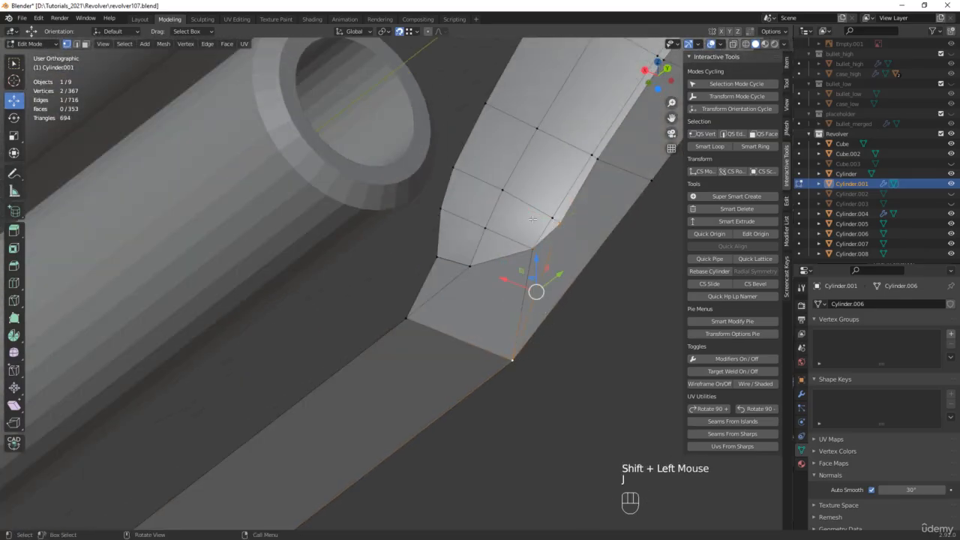
Snap the doubled rim vertex where the slot's rounded end meets its long side onto its neighbour
scroll(535, 217, down, 2)
middle_drag(535, 217, 530, 208)
shift+middle_drag(531, 209, 527, 200)
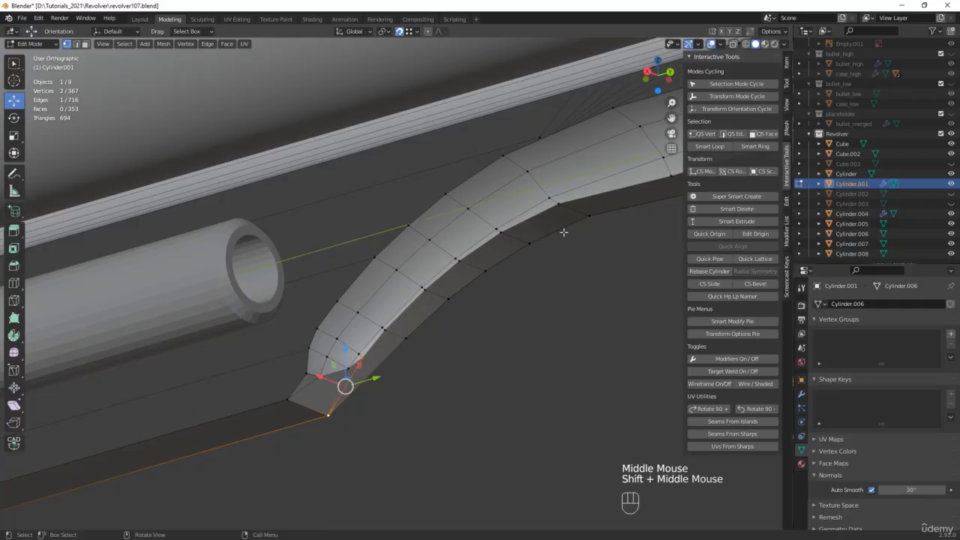
shift+middle_drag(563, 232, 420, 158)
scroll(350, 254, up, 2)
scroll(287, 293, up, 2)
click(288, 293)
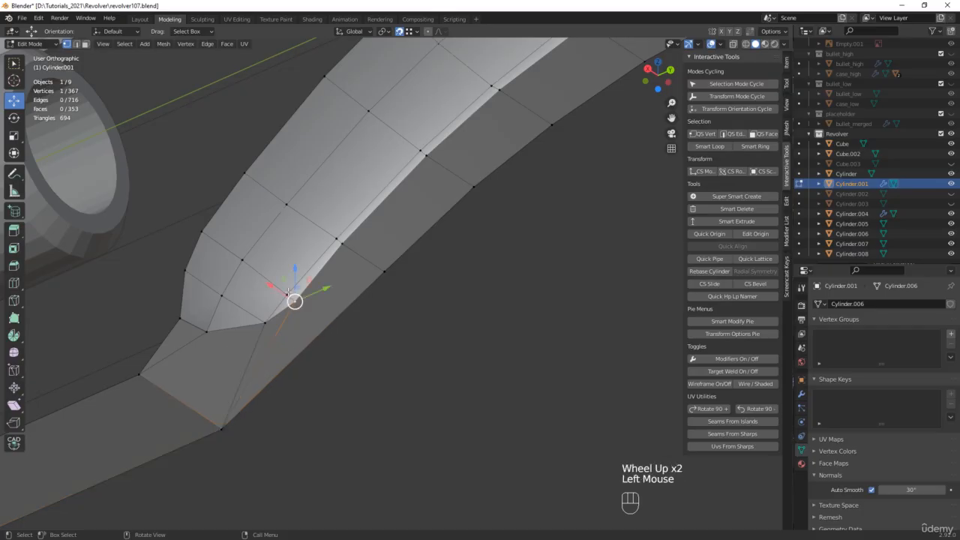
scroll(277, 295, up, 2)
key(alt+z)
click(290, 294)
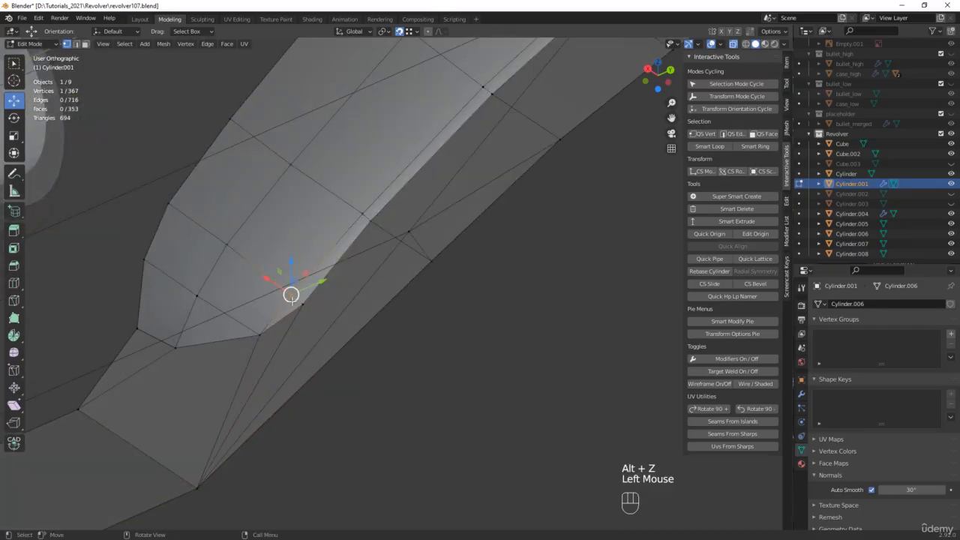
drag(291, 294, 303, 303)
key(alt+z)
Snap the next two doubled vertices along the slot's rim onto their neighbours, each about -0.12 mm along X and -0.14 mm along Z
click(362, 213)
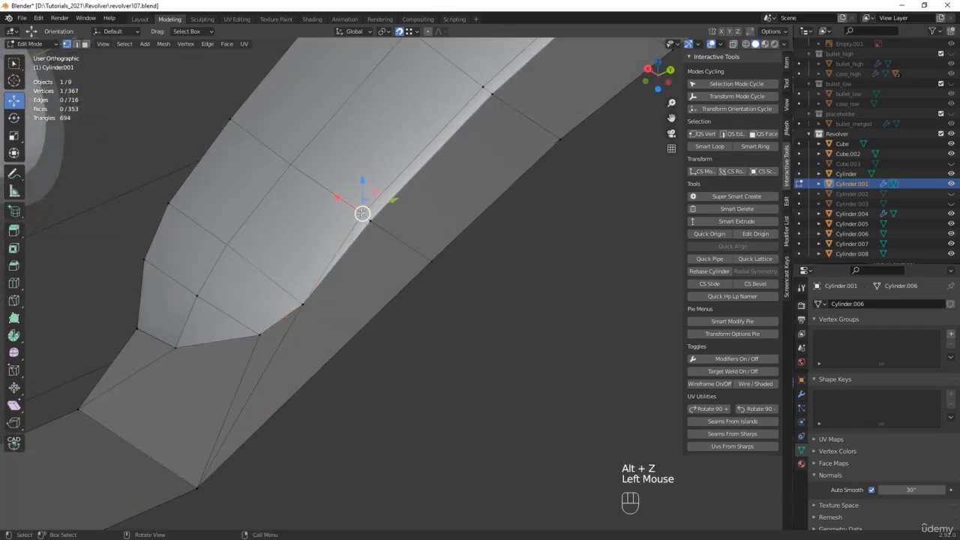
drag(362, 213, 367, 218)
shift+middle_drag(367, 218, 405, 242)
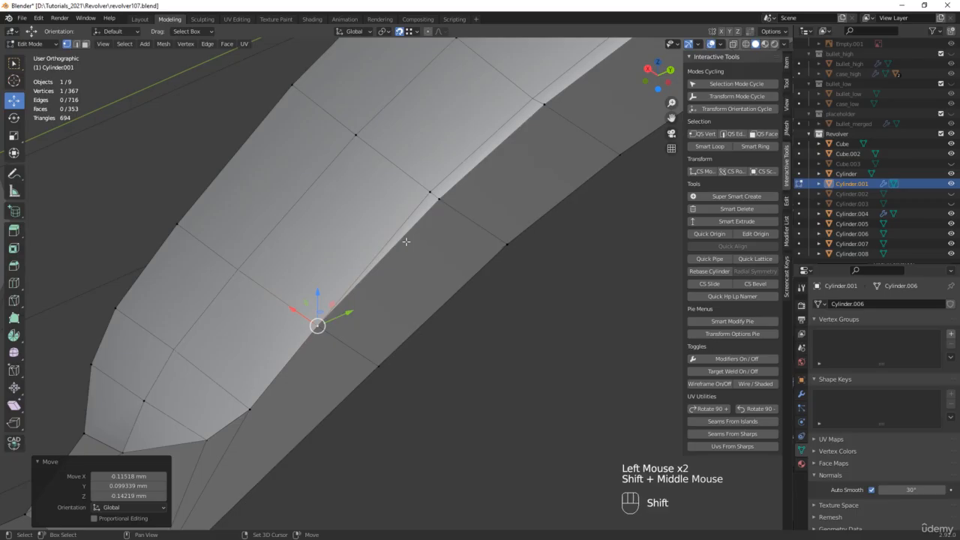
click(427, 192)
drag(426, 192, 433, 198)
Snap the next doubled rim vertex onto its neighbour, about -0.14 mm X, 0.17 mm Y and -0.13 mm Z, and save as revolver108.blend
scroll(434, 197, down, 2)
middle_drag(433, 197, 342, 236)
scroll(342, 236, up, 2)
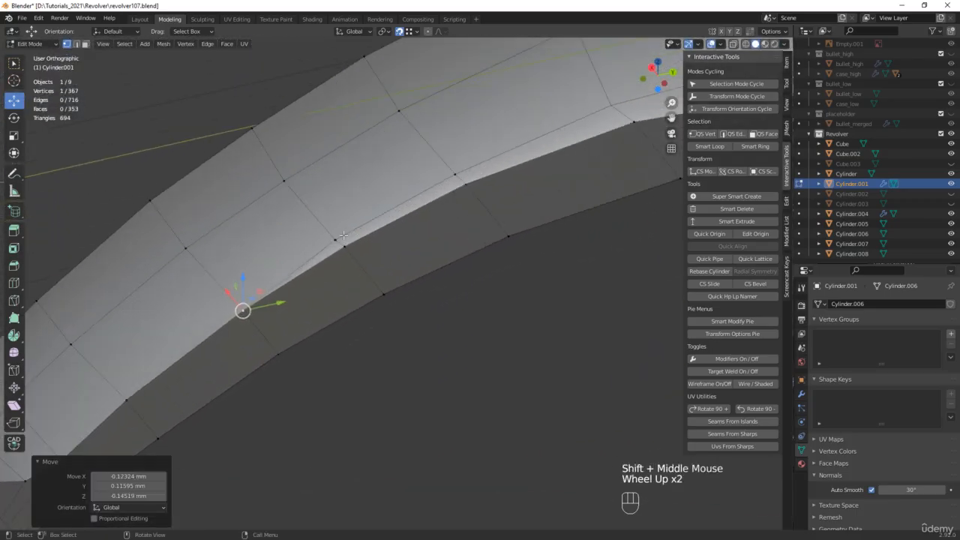
click(335, 240)
key(alt+z)
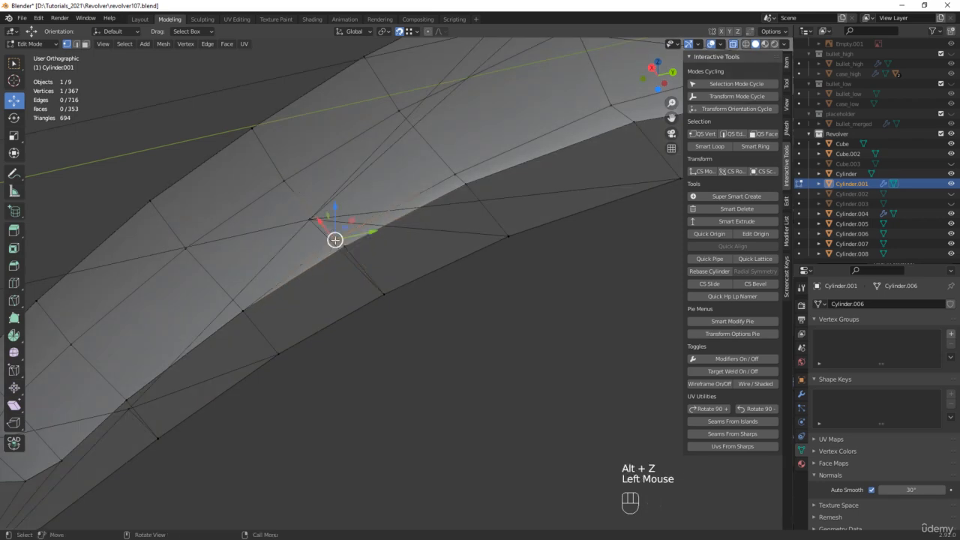
scroll(342, 245, down, 2)
key(alt+z)
middle_drag(422, 224, 382, 385)
scroll(467, 238, down, 2)
scroll(317, 325, up, 4)
key(ctrl+alt+s)
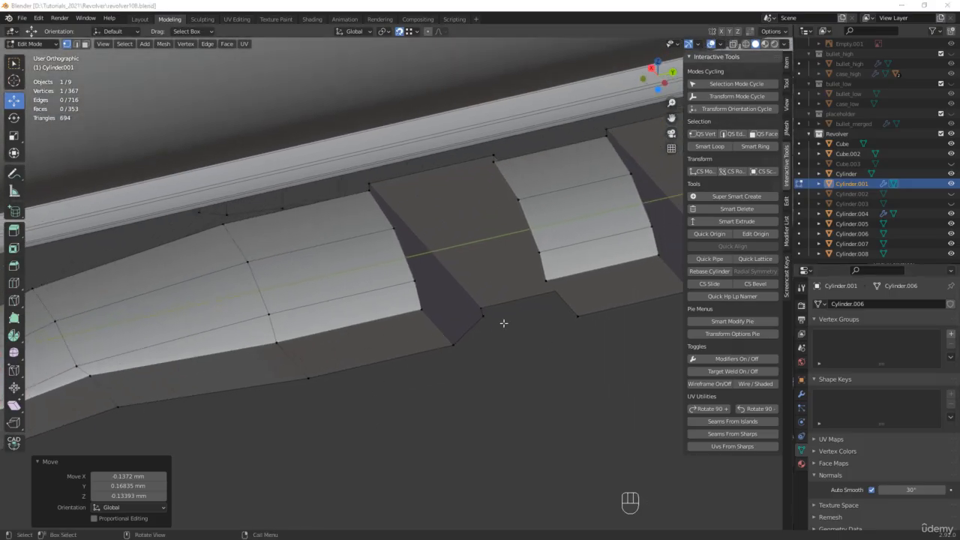
middle_drag(529, 323, 473, 349)
scroll(380, 325, down, 2)
scroll(291, 291, up, 1)
scroll(291, 291, up, 1)
click(291, 291)
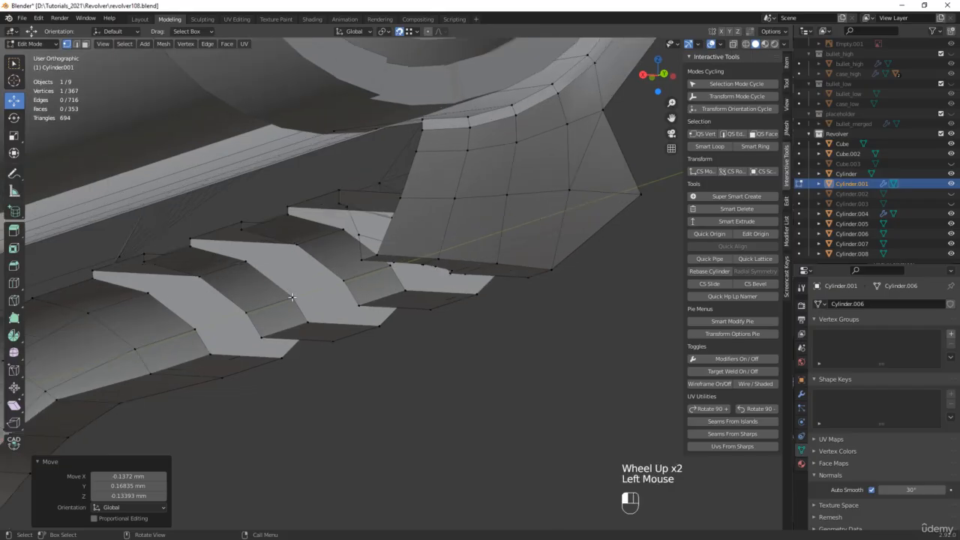
middle_drag(290, 291, 391, 303)
scroll(392, 303, up, 1)
scroll(392, 303, up, 1)
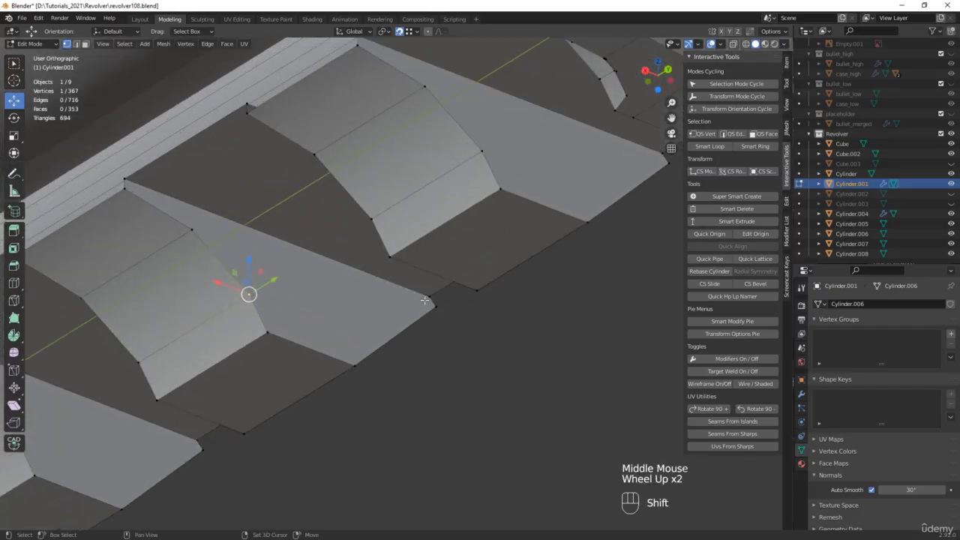
shift+click(429, 297)
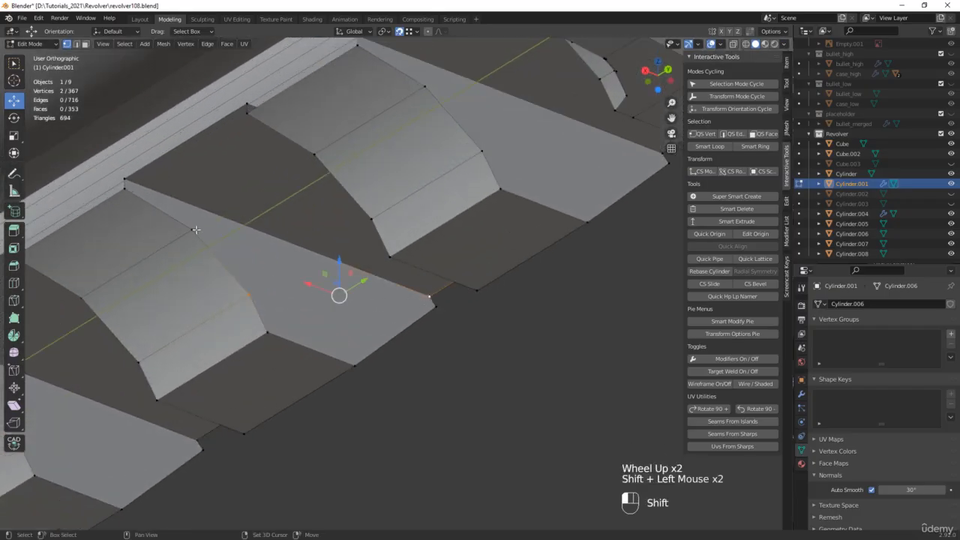
Select the lower curve vertices of all underside notches with their outer corners and connect each set with new edges
middle_drag(397, 276, 353, 305)
key(alt+z)
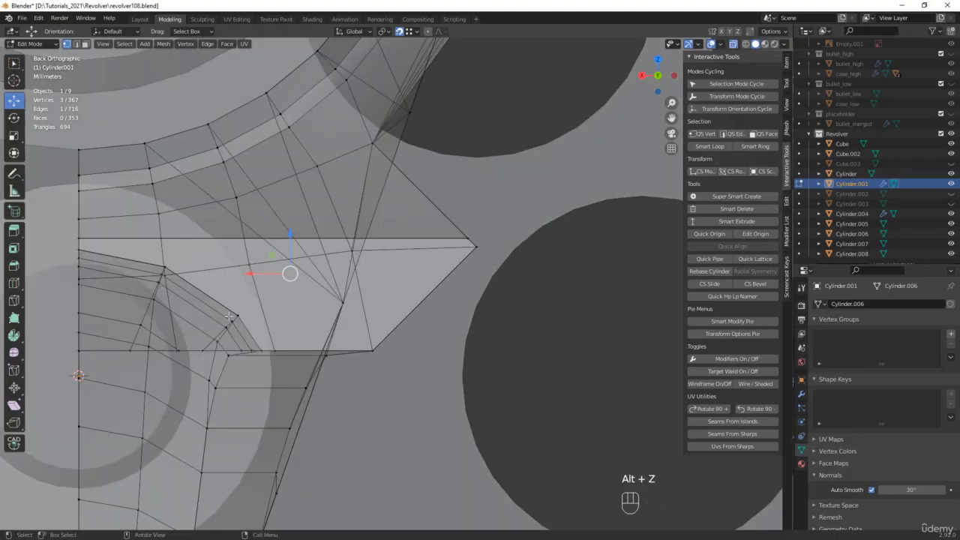
scroll(231, 316, up, 2)
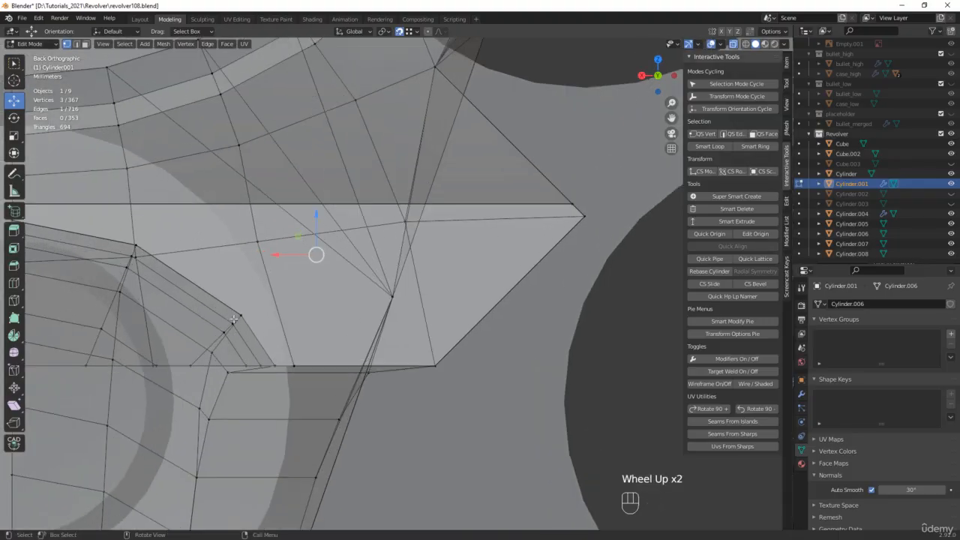
drag(234, 319, 248, 307)
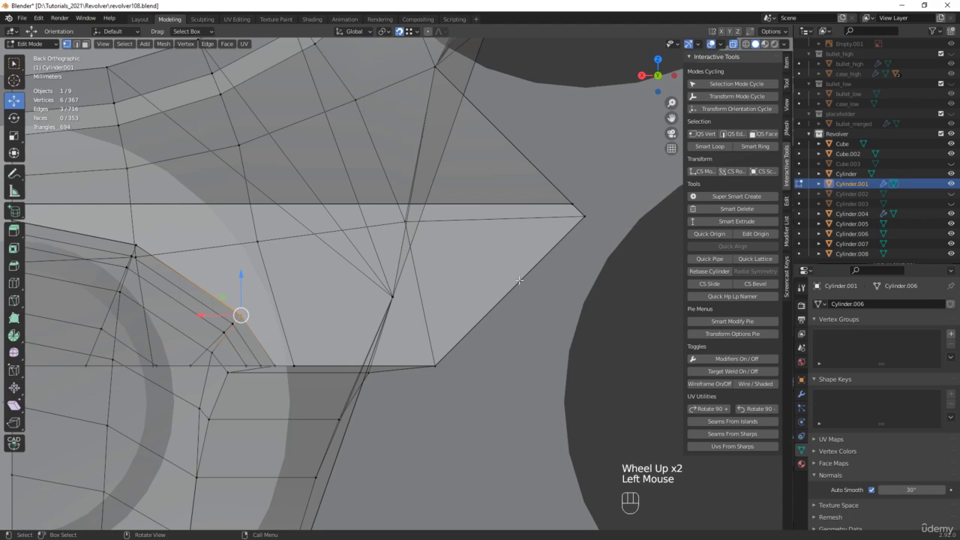
shift+click(588, 216)
scroll(589, 218, down, 2)
middle_drag(588, 217, 315, 256)
key(alt+z)
scroll(433, 250, down, 2)
key(j)
Select the upper curve vertices of all underside notches with the neighbouring outer corners and connect each set with new edges
key(alt+z)
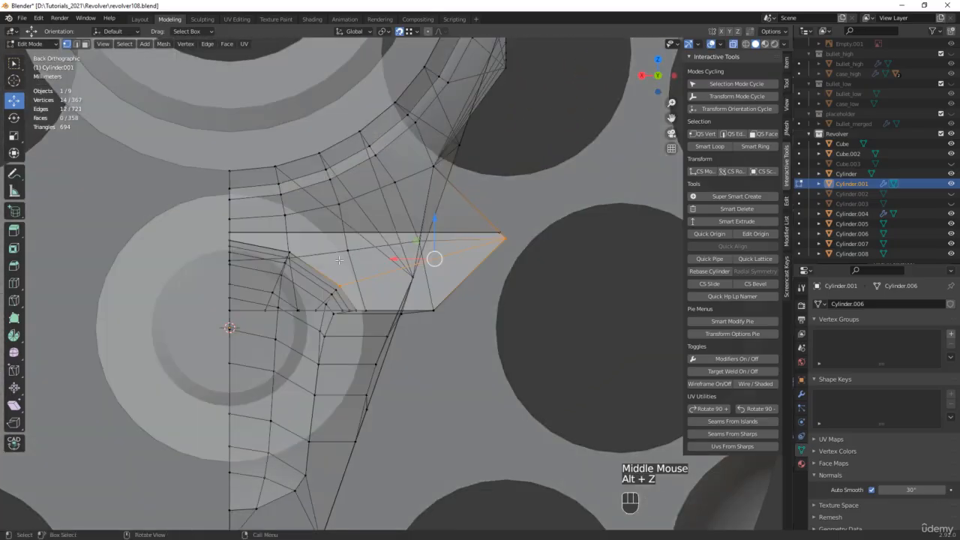
scroll(312, 256, up, 2)
scroll(276, 243, up, 1)
click(290, 254)
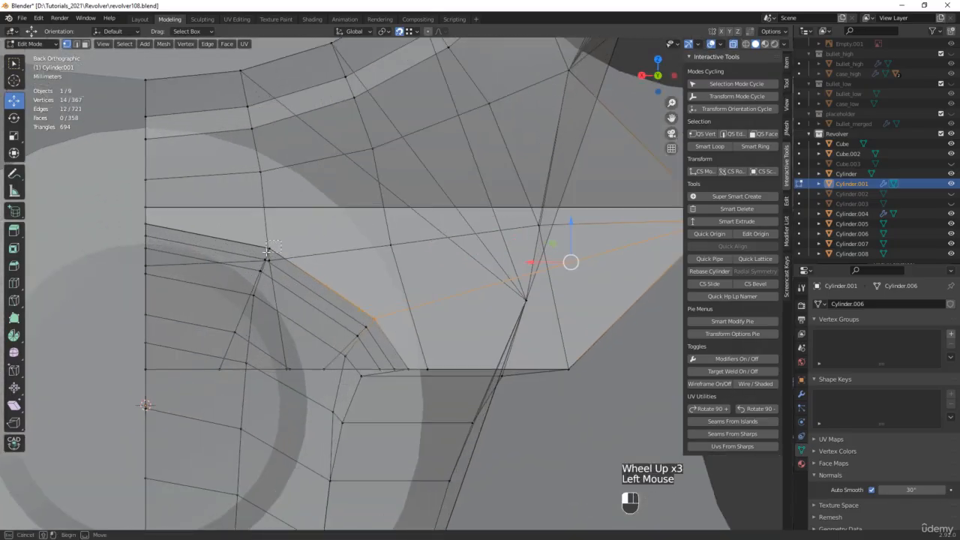
shift+middle_drag(558, 247, 423, 281)
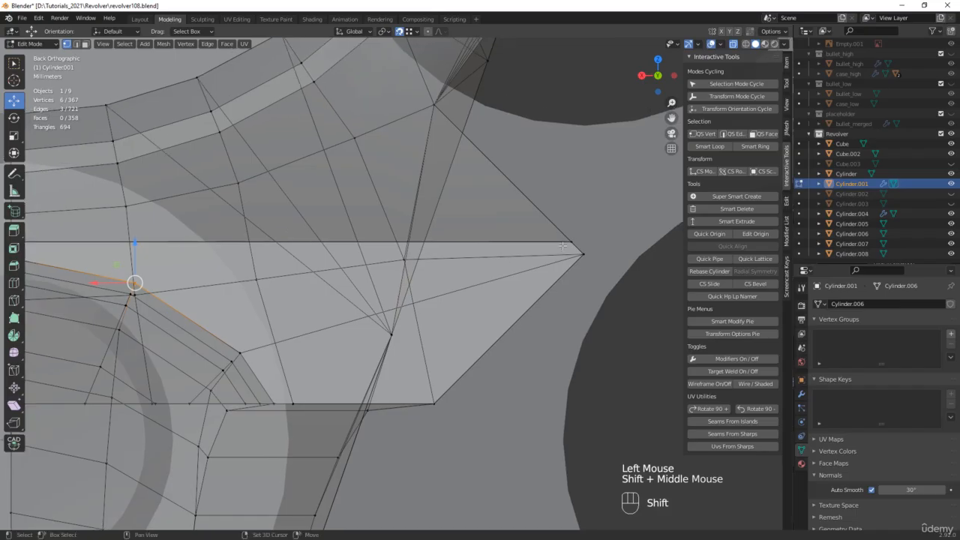
shift+click(566, 245)
shift+drag(579, 239, 582, 242)
scroll(582, 241, down, 2)
middle_drag(581, 241, 505, 259)
key(alt+z)
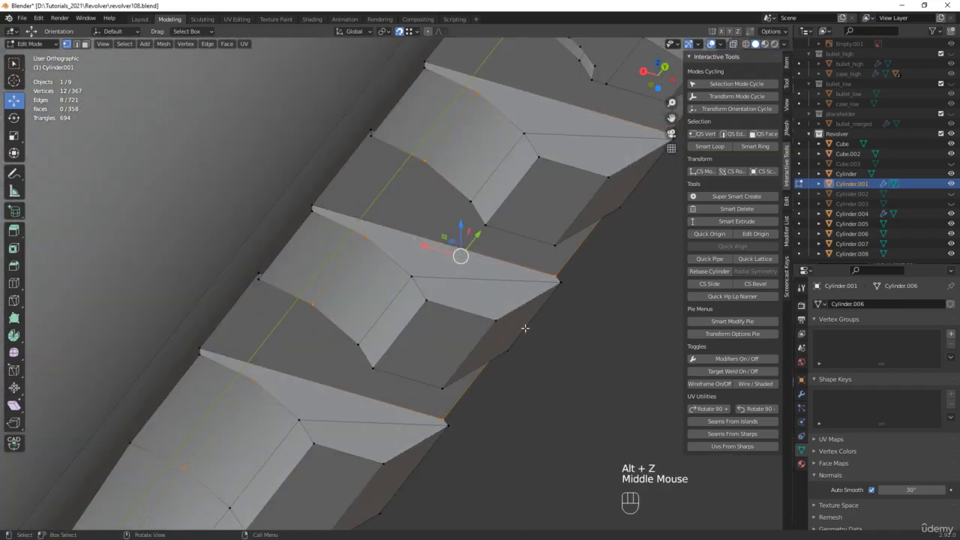
key(j)
Try to snap the upper vertex of the cross edge beside the end block's rounded recess onto the recess's rim corner
middle_drag(526, 294, 450, 345)
scroll(447, 319, down, 2)
scroll(335, 406, up, 3)
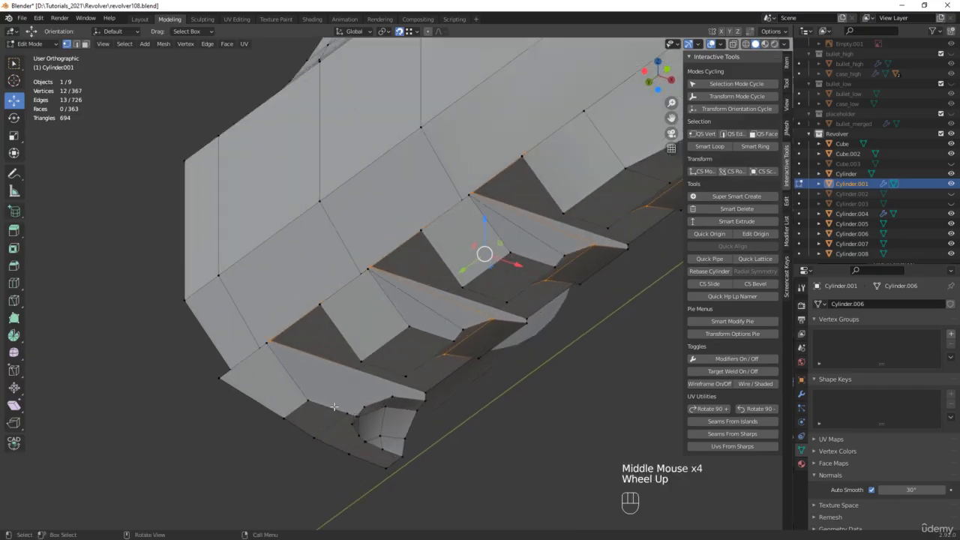
shift+middle_drag(327, 406, 434, 351)
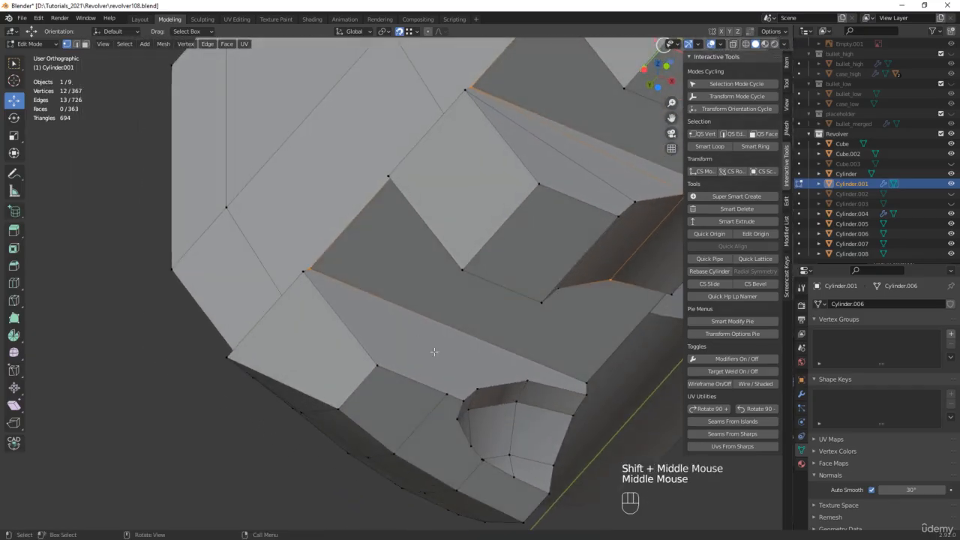
shift+middle_drag(445, 407, 434, 320)
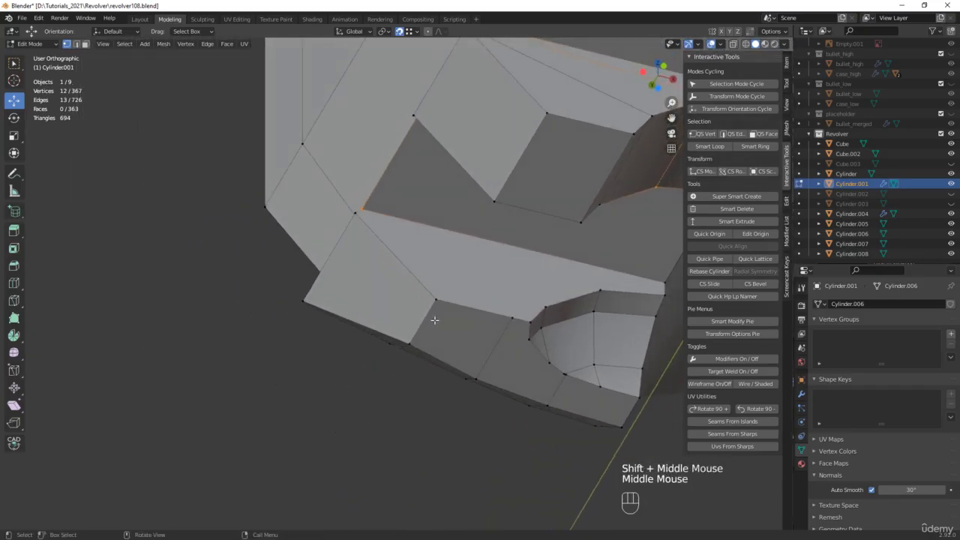
scroll(515, 320, up, 3)
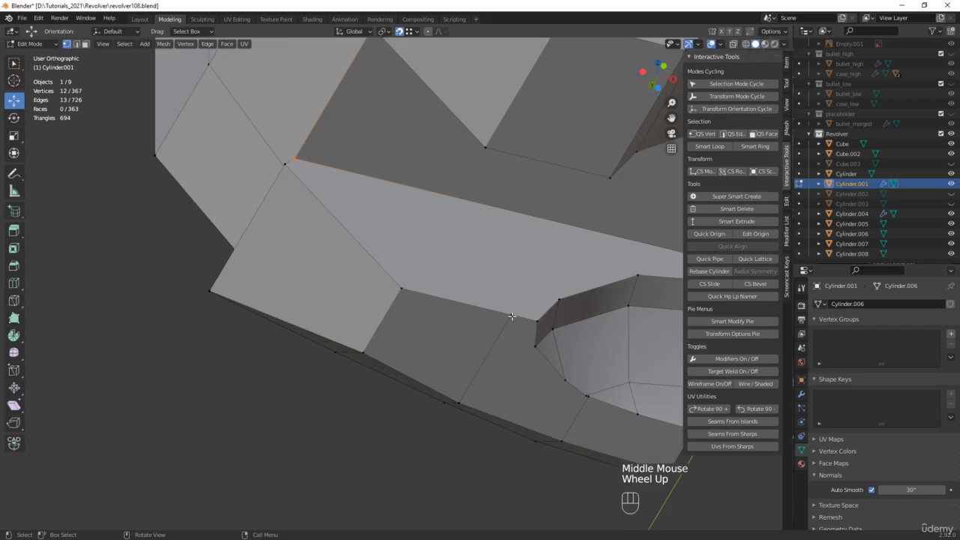
click(513, 318)
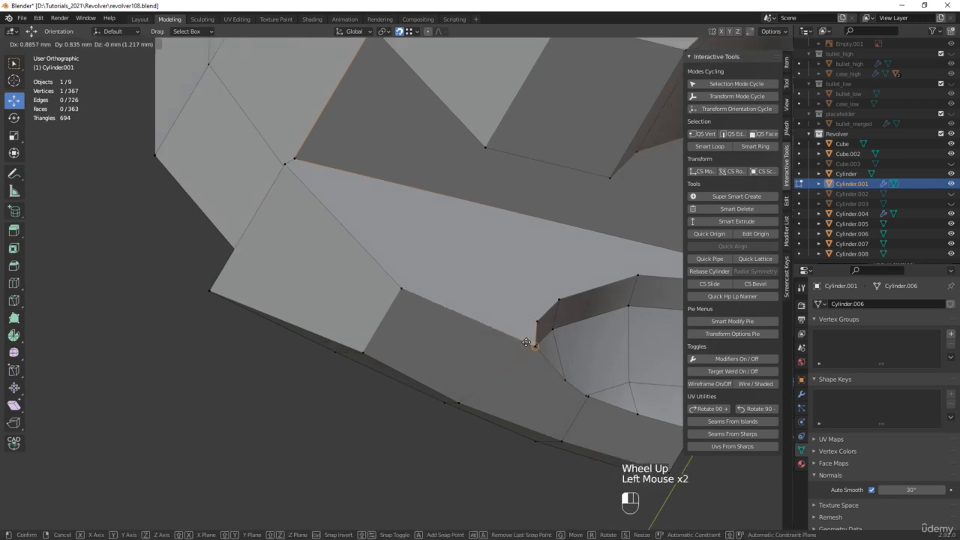
key(ctrl+z)
Dissolve the cross edge on the end block's lower face beside the rounded recess
scroll(509, 319, up, 1)
scroll(508, 329, up, 1)
key(2)
click(488, 348)
key(x)
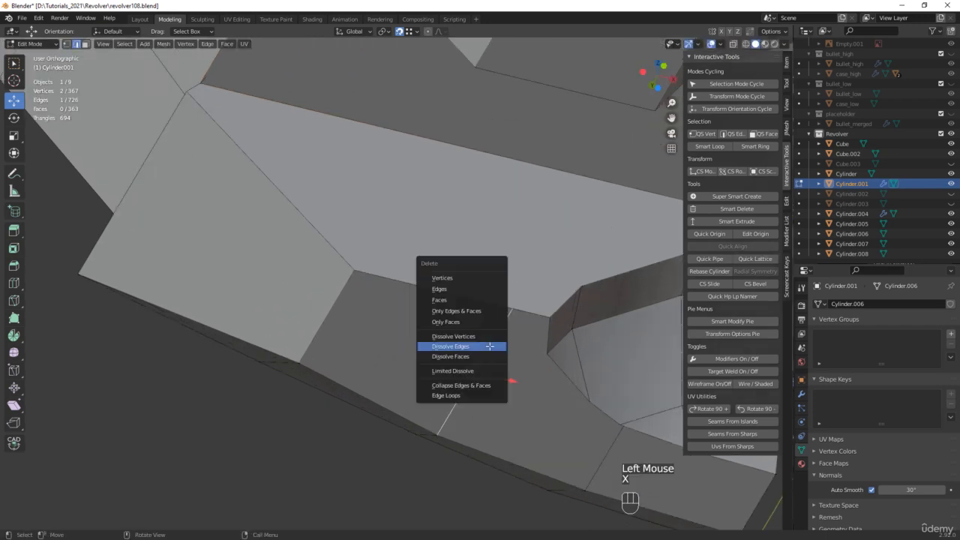
click(489, 347)
Connect the freed vertex on the end block's lower edge to the nearest corner of the recess rim
click(437, 435)
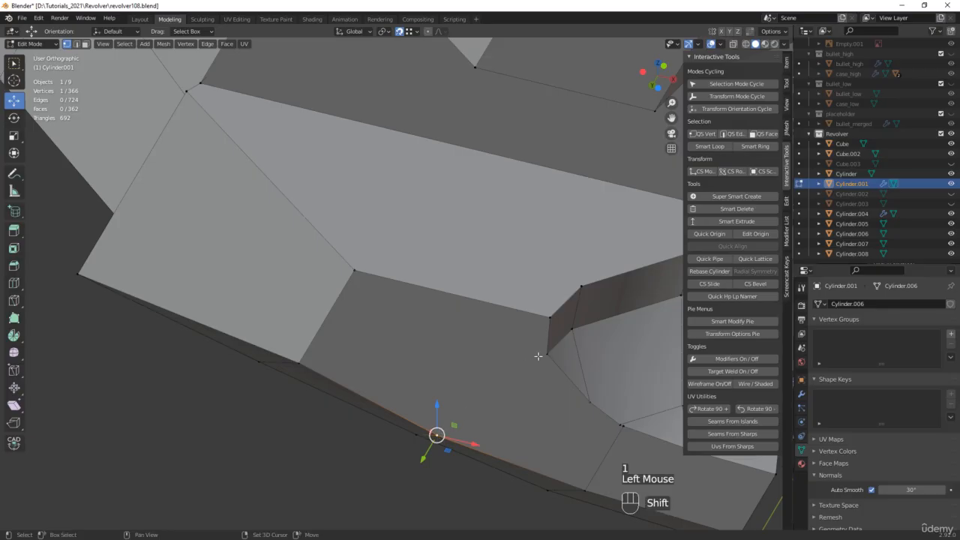
shift+click(549, 354)
key(j)
Snap the doubled vertex on the recess's lower rim onto its neighbour, about 0.06 mm along X and 0.01 mm along Y
scroll(559, 365, down, 2)
middle_drag(559, 365, 509, 331)
scroll(506, 308, up, 4)
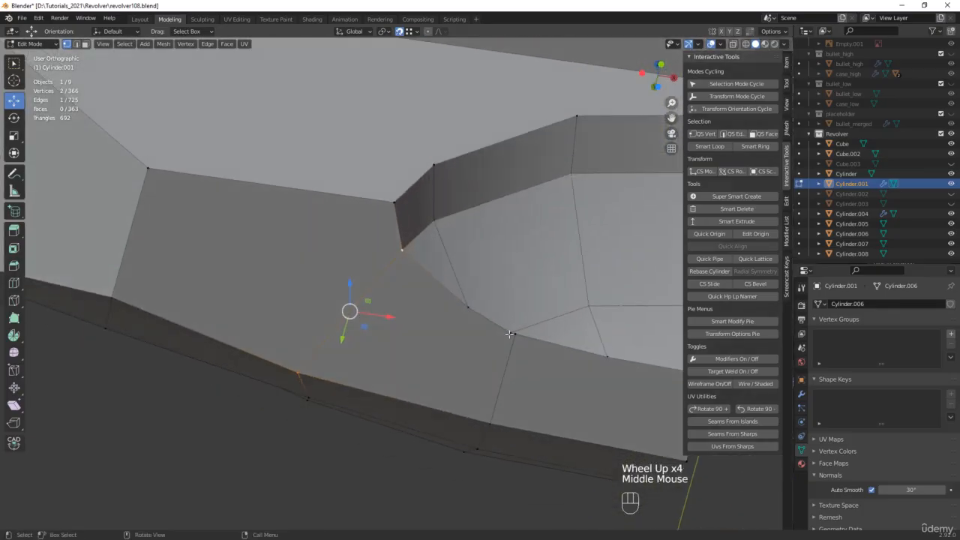
click(510, 332)
mouse_move(510, 332)
mouse_down()
mouse_move(501, 324)
mouse_move(515, 334)
mouse_up()
Connect the second lower rim vertex of the recess to the same vertex on the block's lower edge
scroll(515, 335, down, 2)
middle_drag(515, 335, 487, 324)
scroll(488, 327, up, 2)
scroll(487, 328, down, 1)
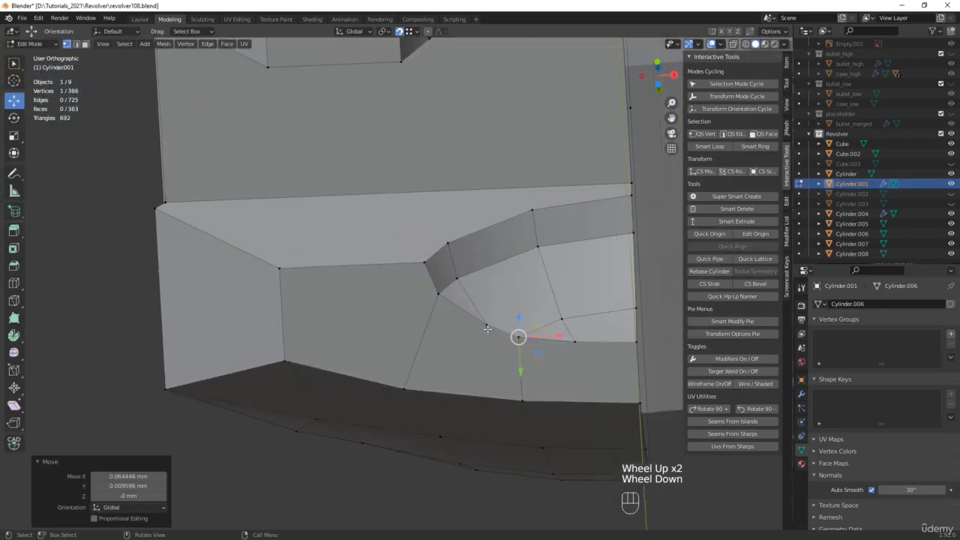
click(486, 326)
shift+click(406, 389)
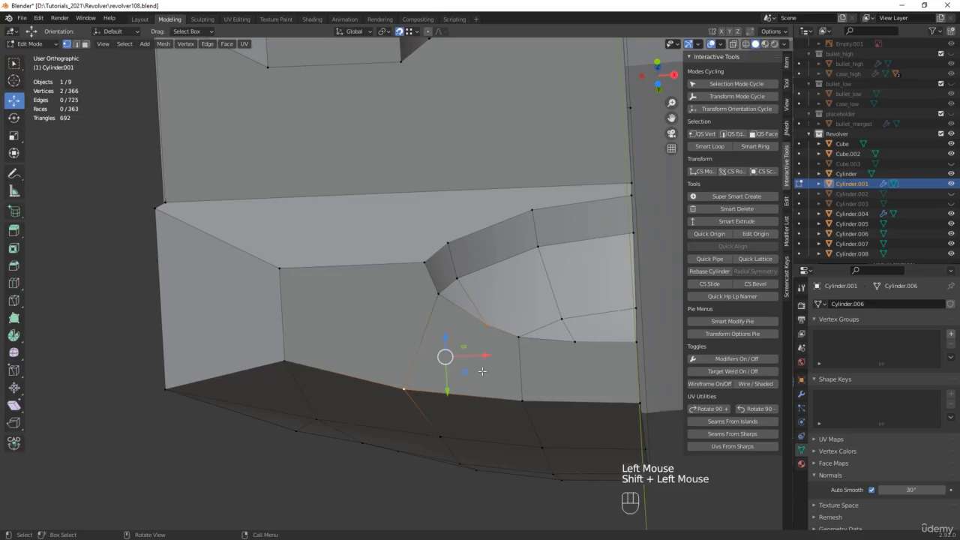
key(j)
Connect the next vertex on the block's lower edge to the recess rim vertex nearest the centre line
scroll(482, 371, down, 1)
mouse_move(481, 371)
middle_down()
mouse_move(475, 385)
mouse_move(488, 383)
middle_up()
scroll(533, 358, up, 1)
click(509, 394)
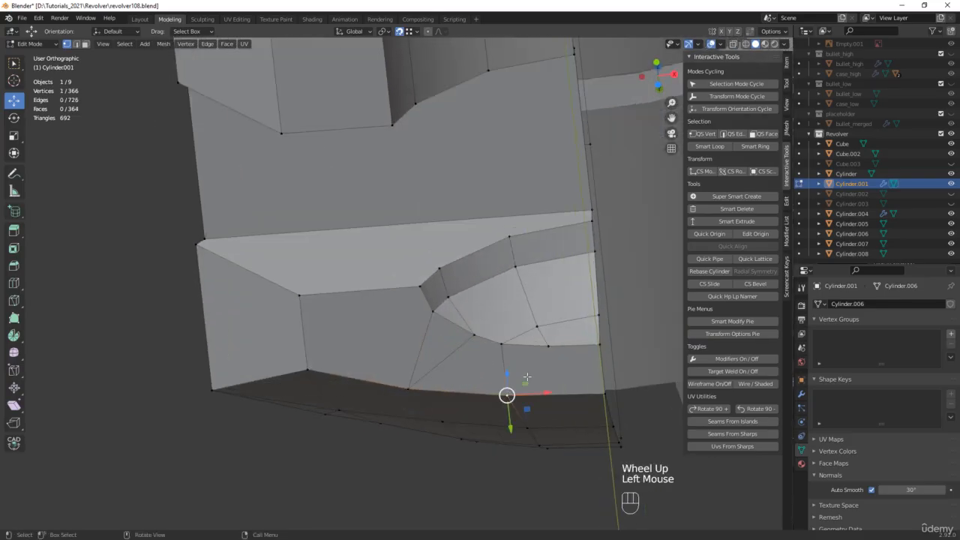
shift+click(549, 346)
key(j)
Connect two upper rim vertices of the recess to the two outer corners of the face above it with new edges
middle_drag(377, 247, 397, 266)
click(461, 270)
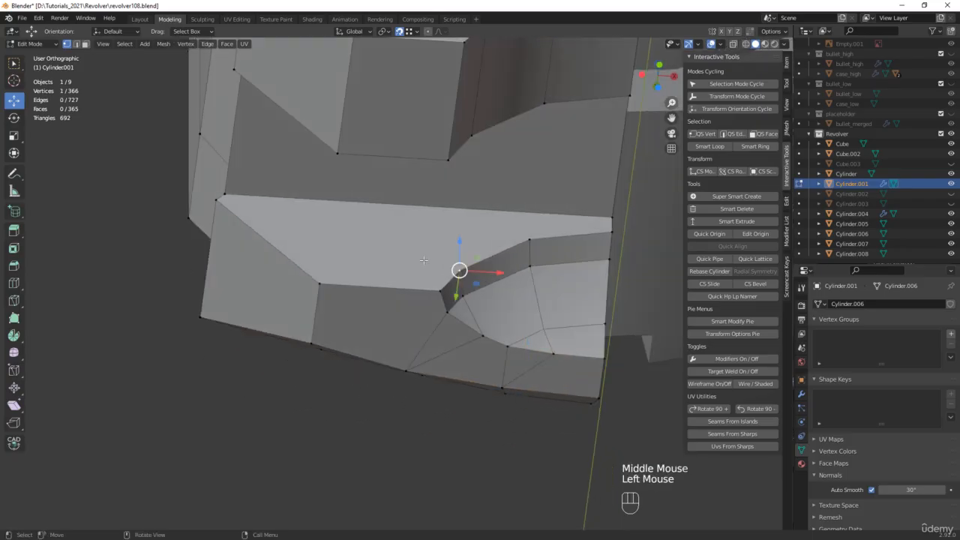
shift+click(215, 200)
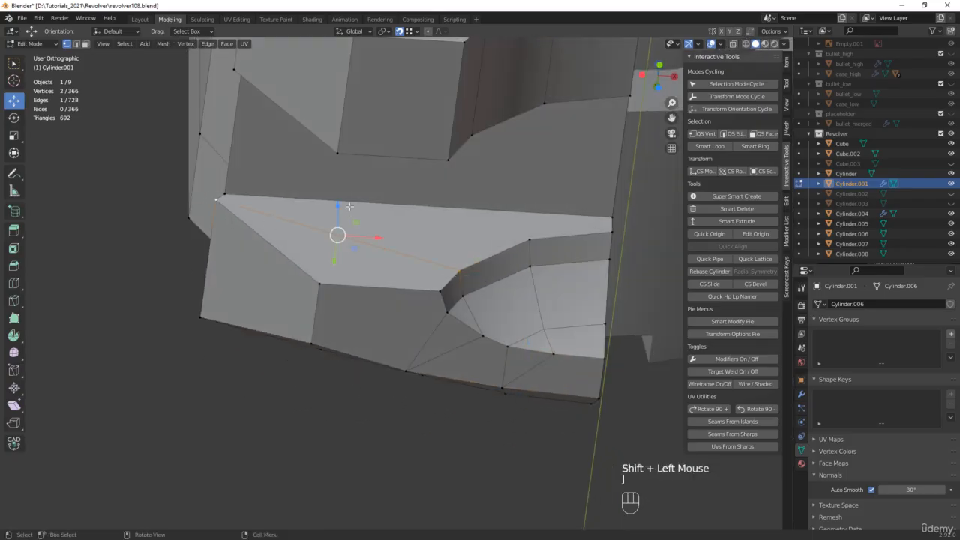
key(j)
middle_drag(217, 199, 245, 198)
click(225, 196)
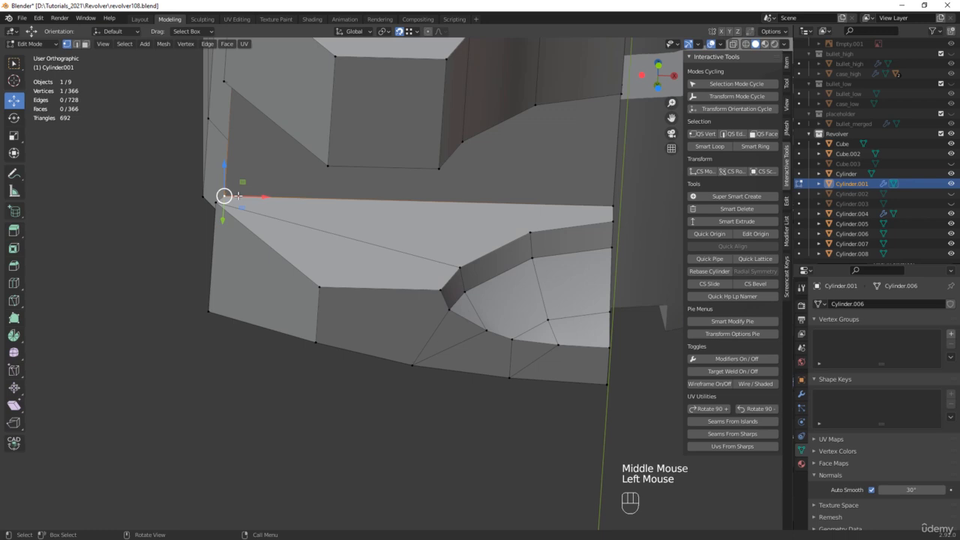
shift+click(530, 232)
key(j)
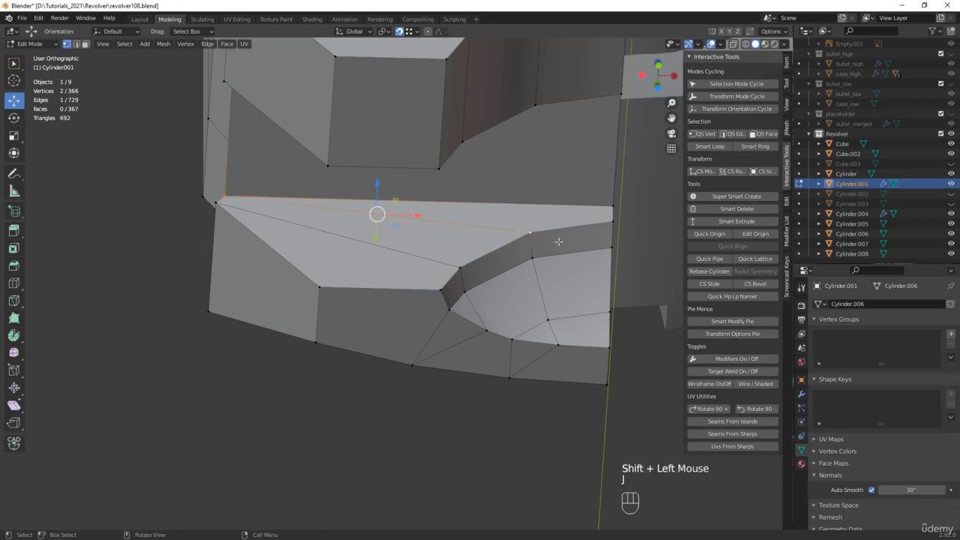
Finish editing the barrel body's mesh and return to Object Mode
middle_drag(531, 228, 530, 236)
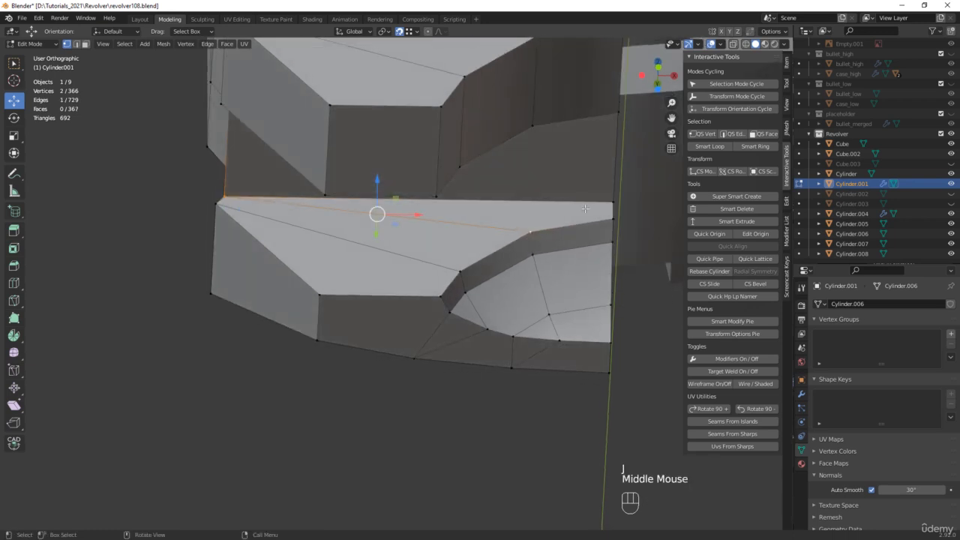
scroll(585, 208, down, 2)
middle_drag(585, 208, 376, 187)
scroll(350, 253, down, 2)
shift+middle_drag(350, 253, 420, 276)
key(Tab)
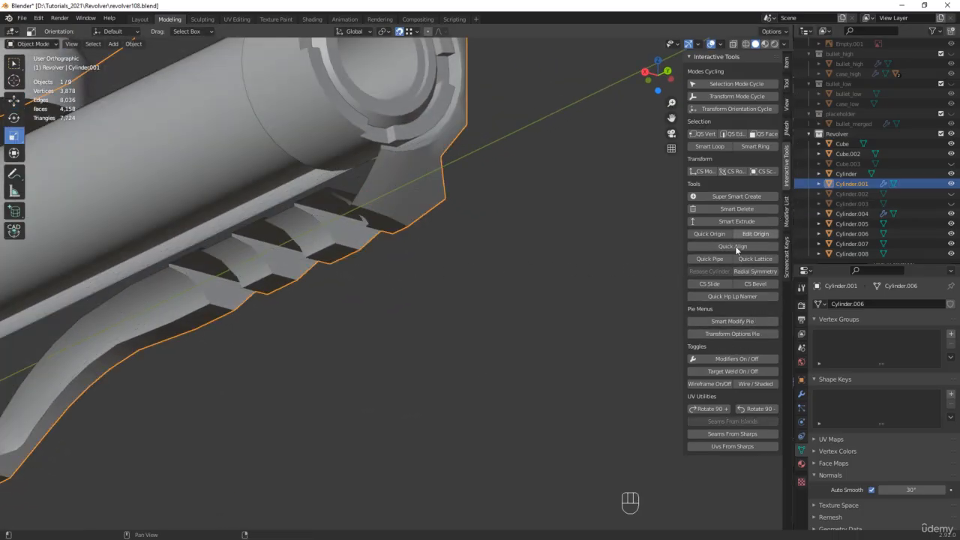
Switch target welding off and mirror the halved barrel body to restore its other side
click(725, 372)
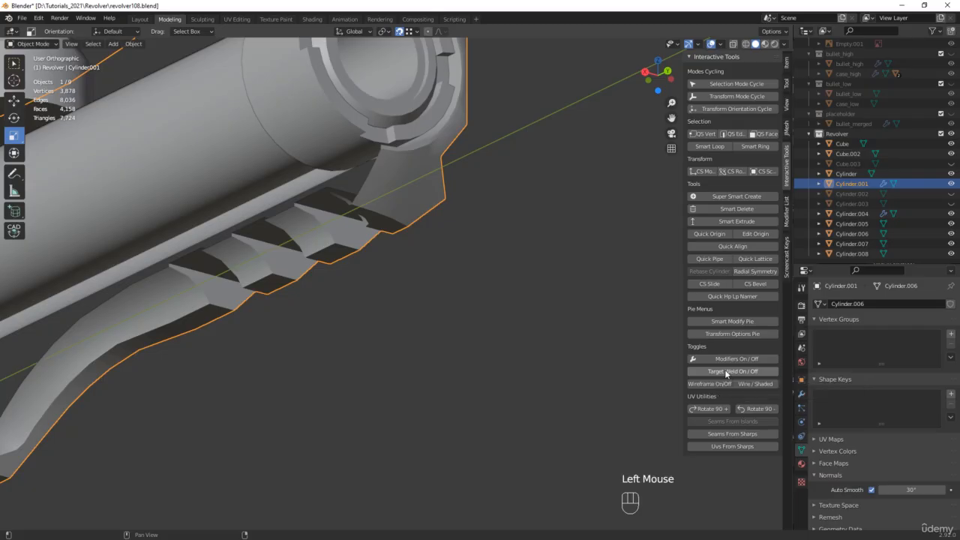
click(726, 372)
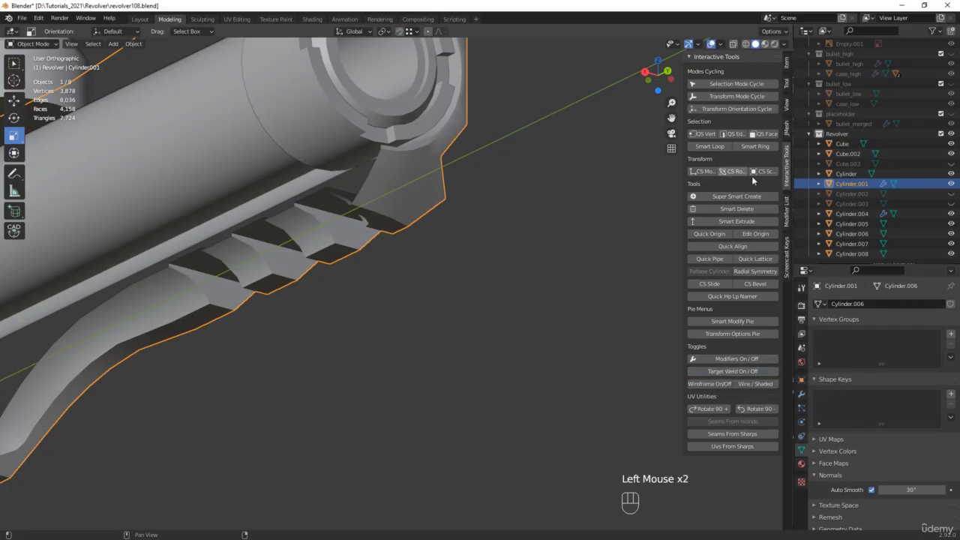
click(786, 128)
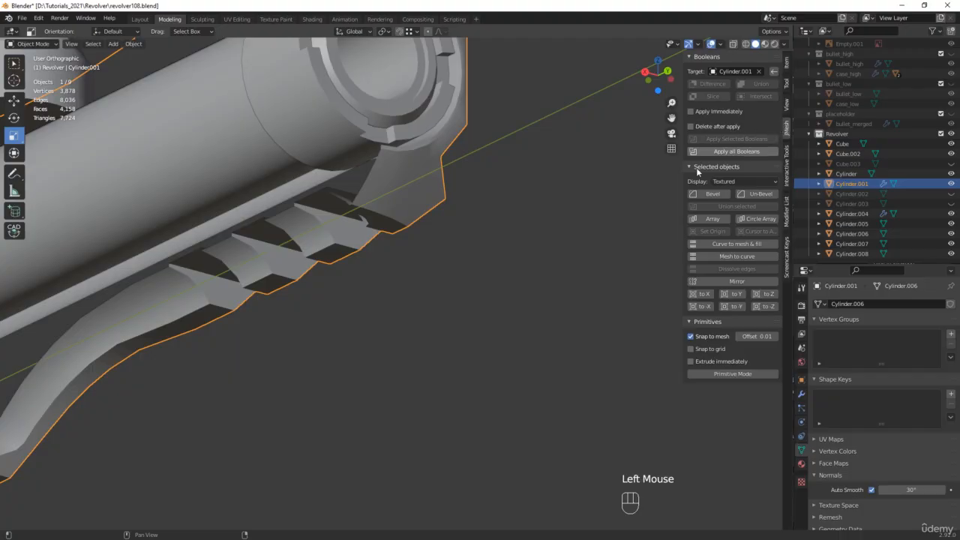
click(737, 281)
scroll(485, 200, down, 3)
middle_drag(486, 200, 311, 204)
scroll(211, 153, up, 3)
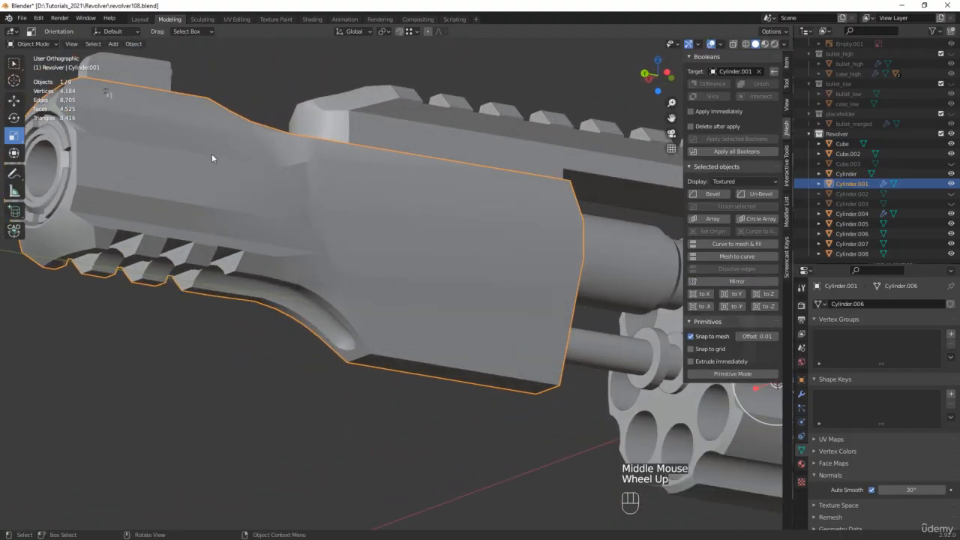
With wireframes displayed, apply the barrel body's FC_Mirror modifier and remove its leftover FC_BOOL modifier
key(F4)
middle_drag(248, 184, 285, 186)
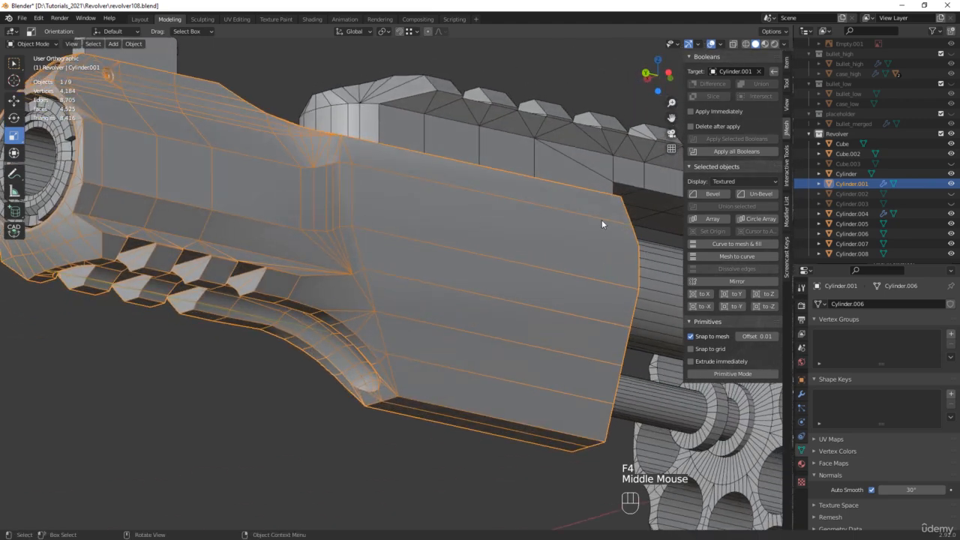
click(800, 394)
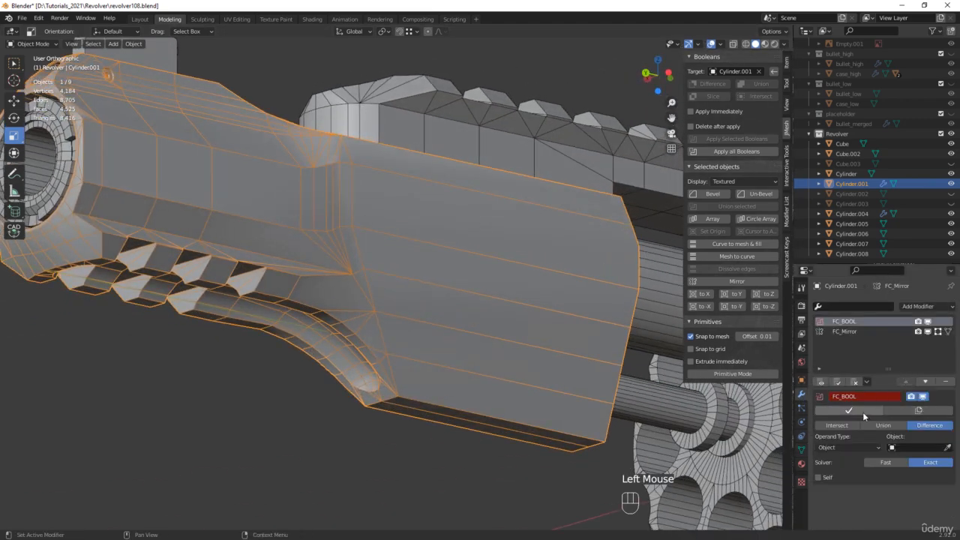
click(862, 411)
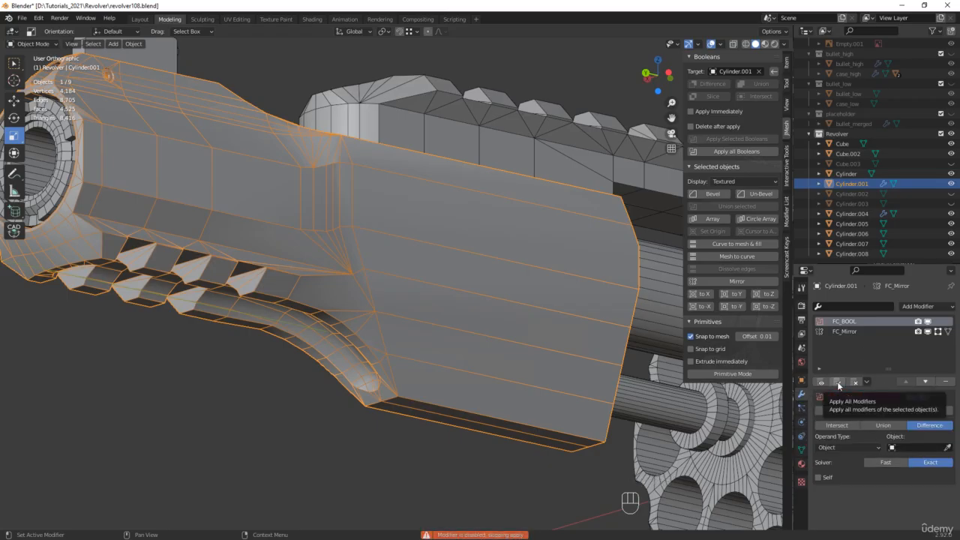
click(838, 385)
click(816, 384)
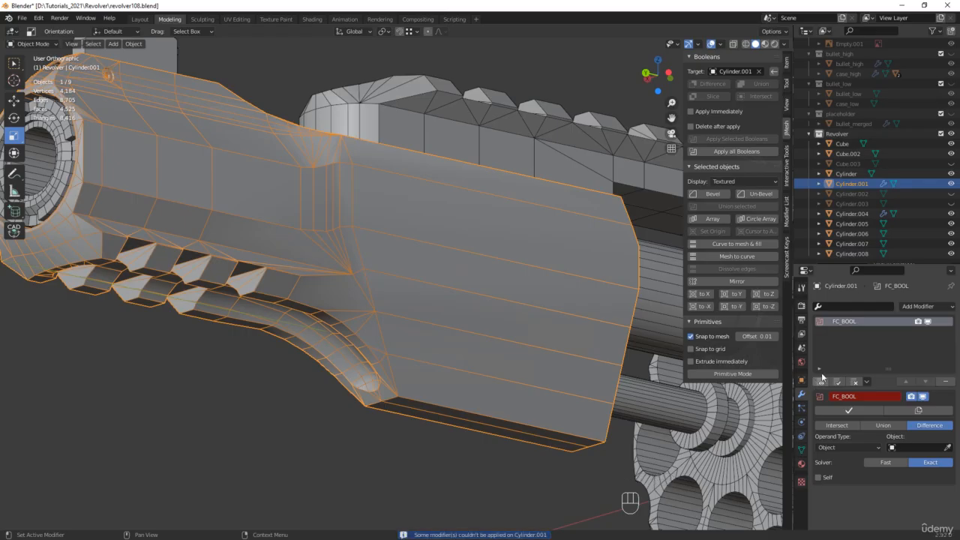
click(944, 381)
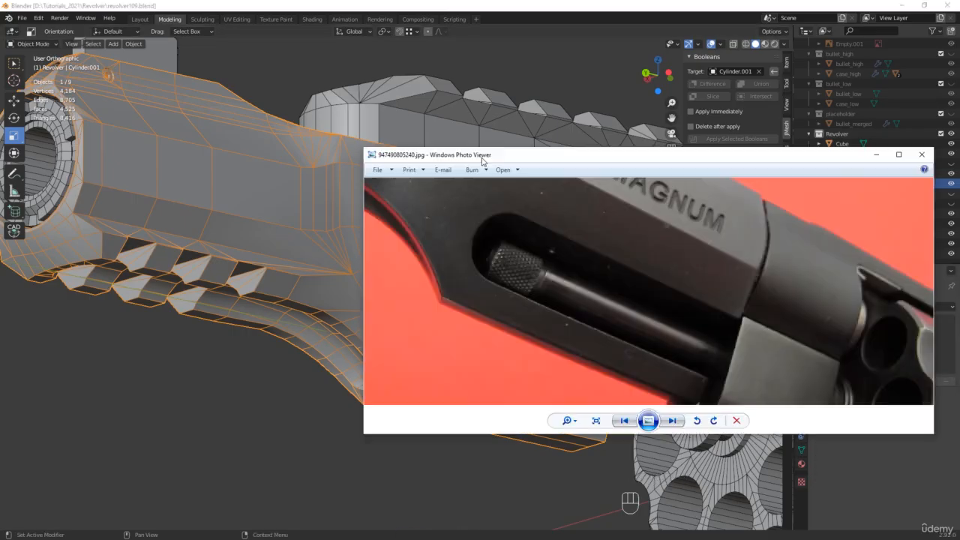
Look at the reference photo of the slot around the ejector rod in Windows Photo Viewer and move its window aside
drag(529, 155, 344, 144)
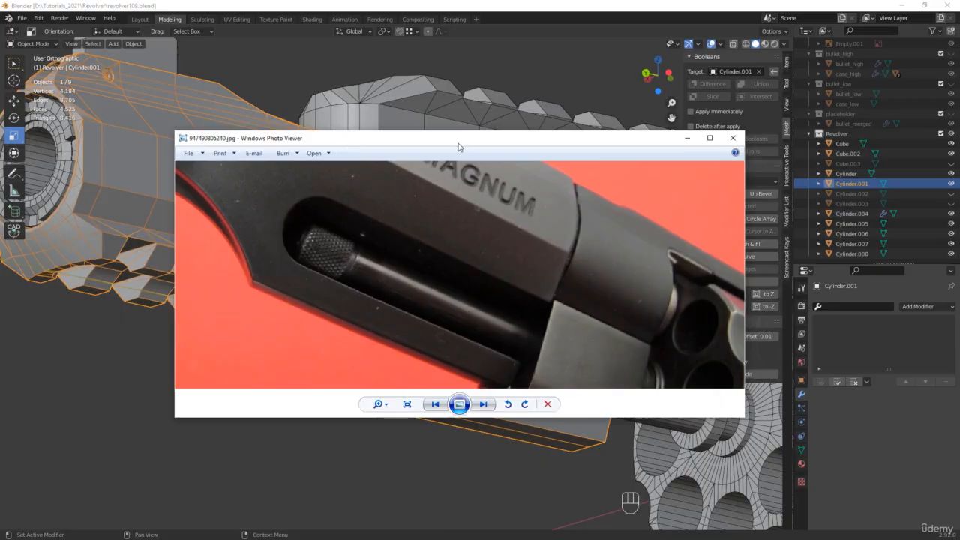
drag(459, 147, 958, 112)
Duplicate the ring of faces forming the ejector rod's long shaft in place and separate the copy into a new object
middle_drag(447, 333, 500, 387)
click(507, 354)
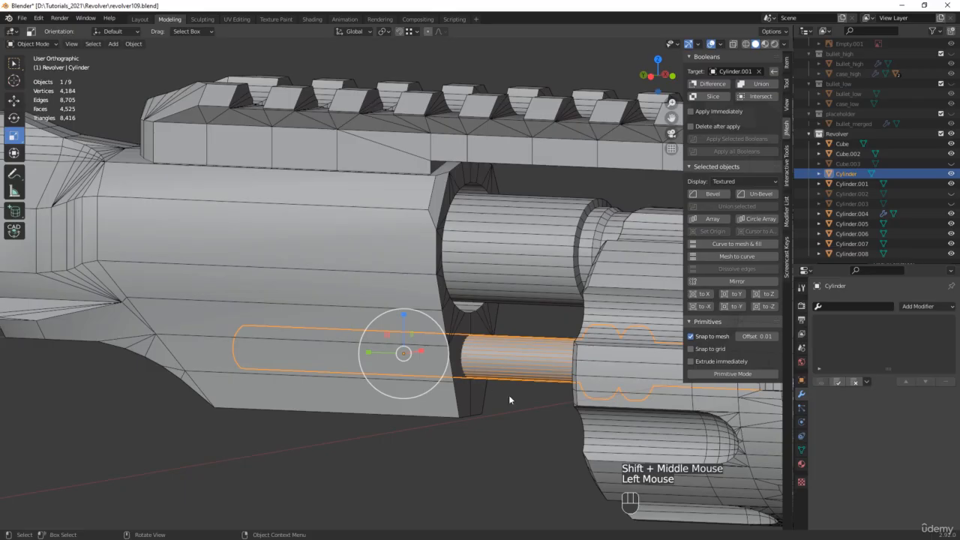
key(Tab)
key(2)
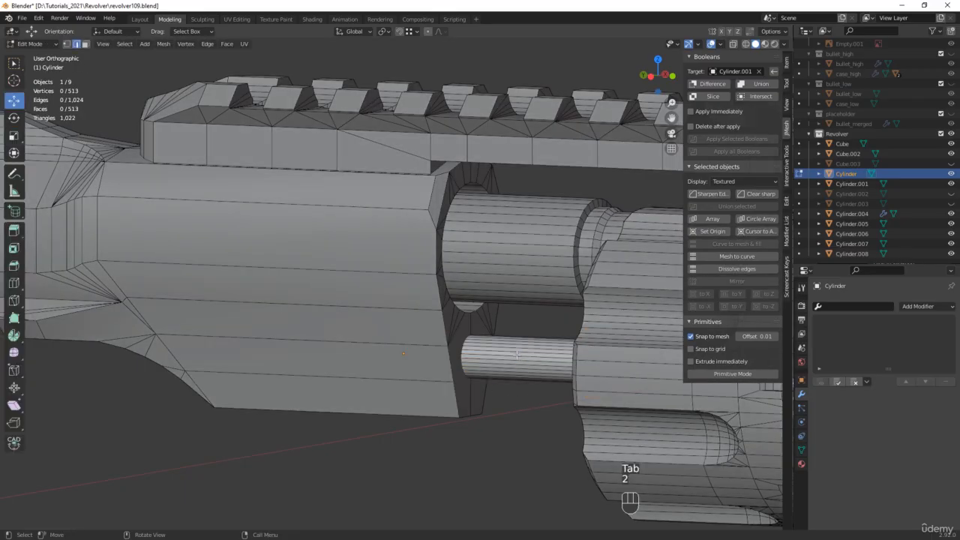
ctrl+alt+click(516, 353)
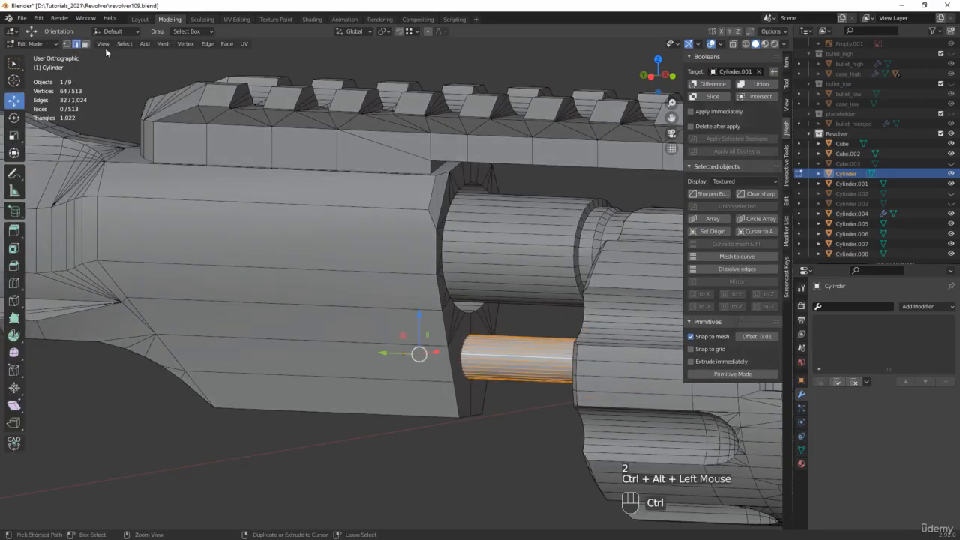
ctrl+click(86, 43)
middle_drag(442, 315, 461, 317)
key(shift+d)
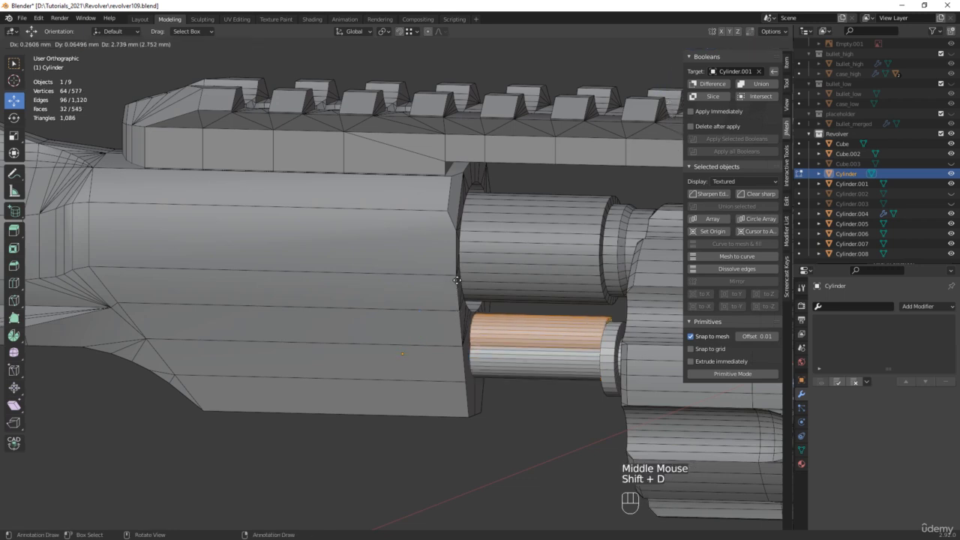
right_click(455, 261)
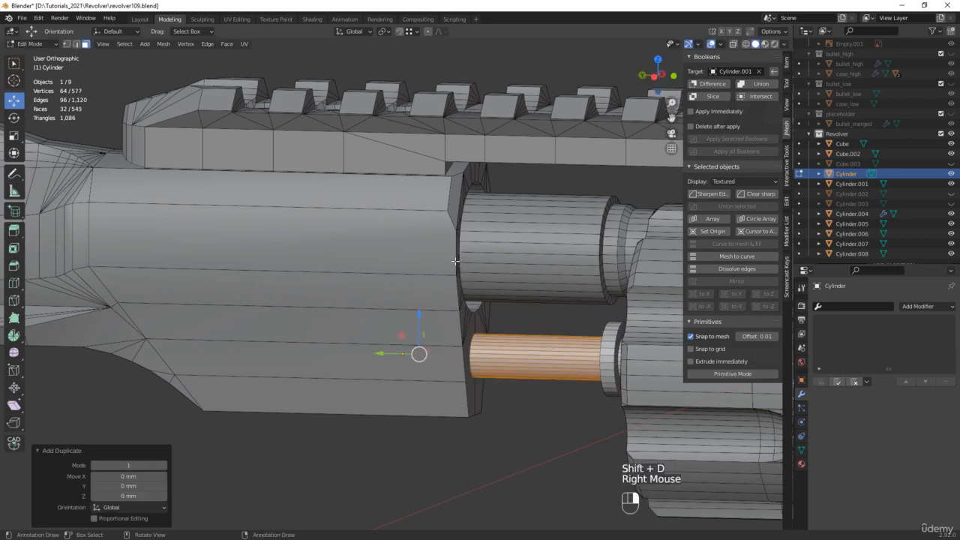
key(p)
click(544, 428)
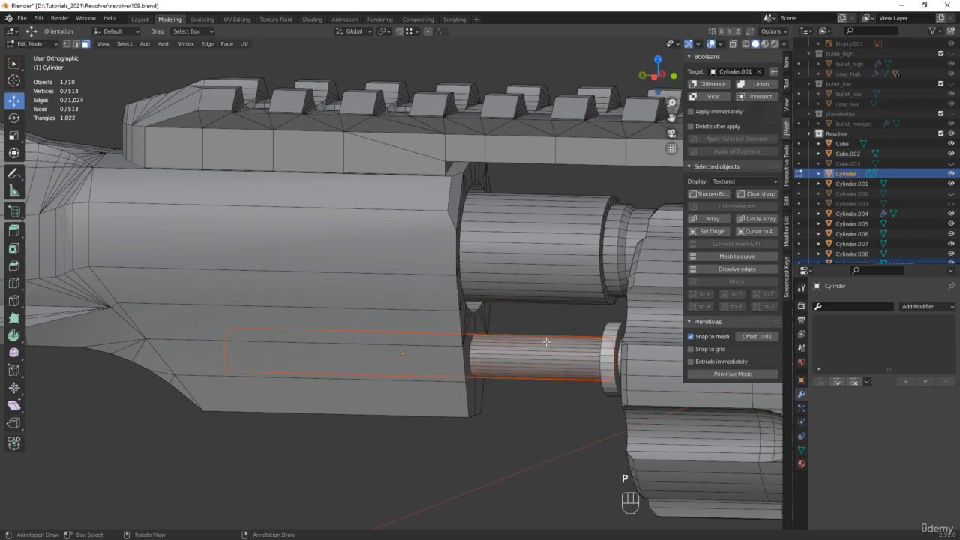
Return to Object Mode and isolate the separated shaft copy in local view
key(Tab)
click(515, 360)
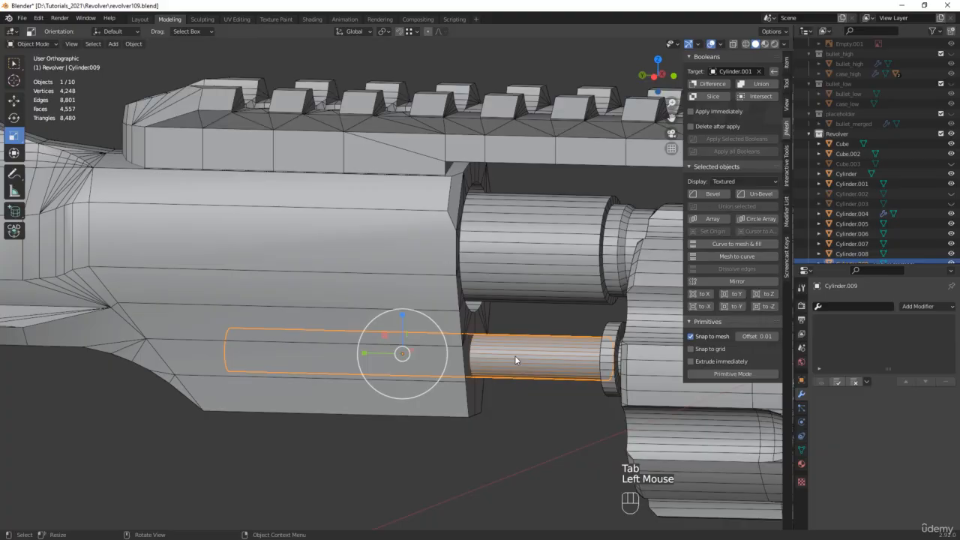
key(KP_Divide)
middle_drag(514, 360, 546, 315)
scroll(546, 315, up, 2)
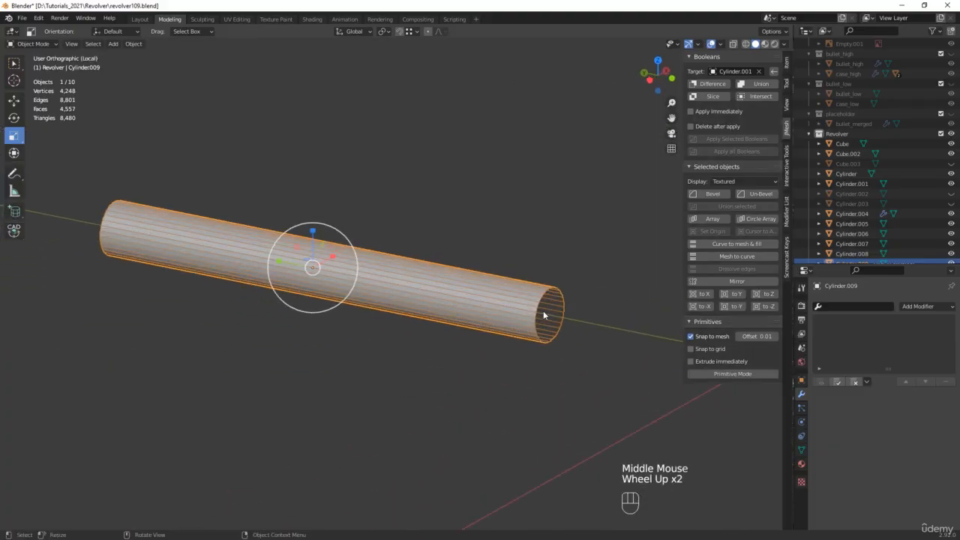
Fill both open ends of the shaft copy with cap faces
key(Tab)
key(2)
alt+click(543, 307)
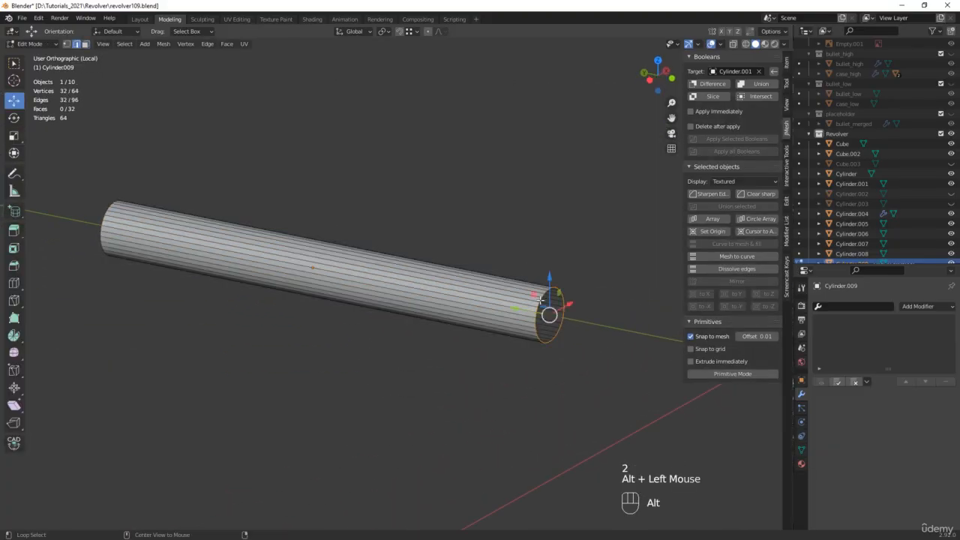
key(f)
middle_drag(203, 236, 217, 366)
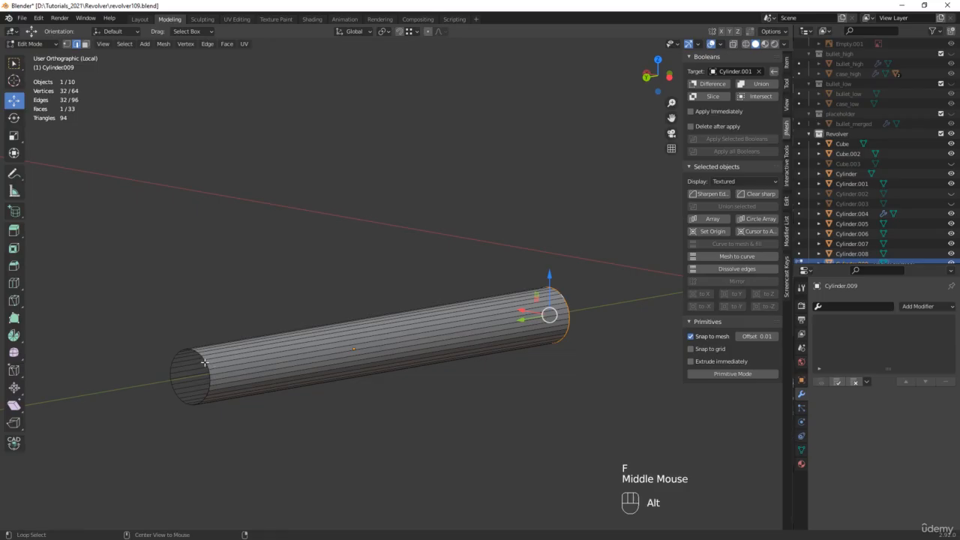
alt+click(204, 362)
alt+click(207, 363)
key(f)
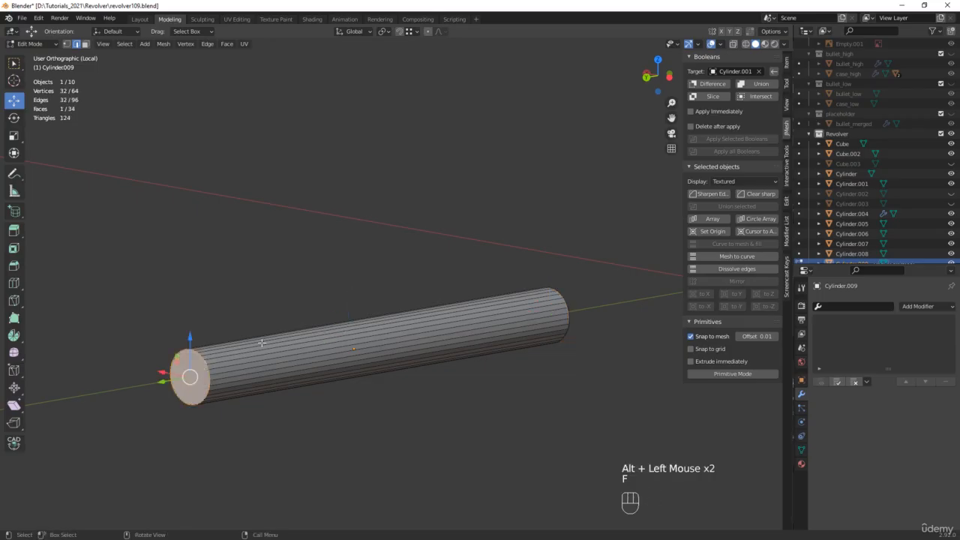
Turn on X-ray and connect the topmost and bottommost vertices across both end caps with vertical edges
key(alt+z)
middle_drag(284, 307, 332, 398)
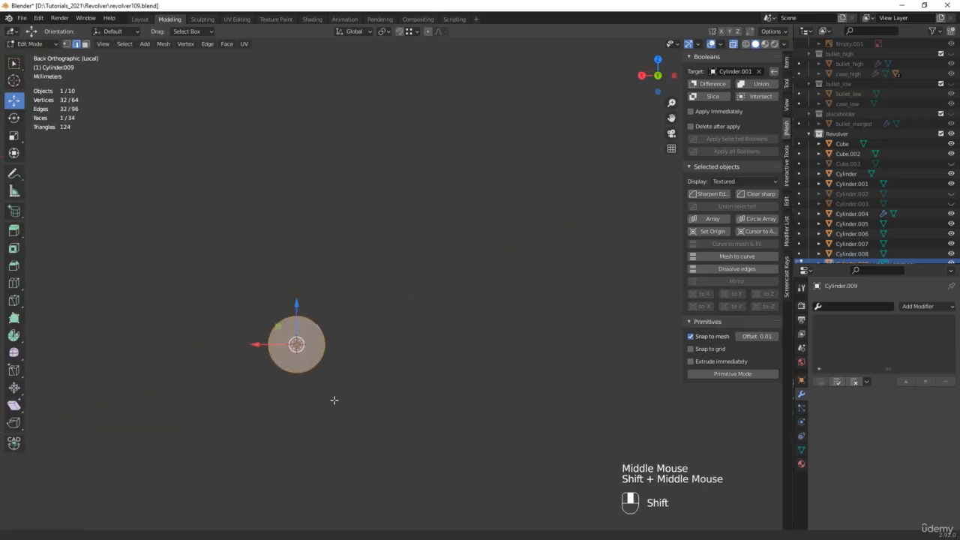
scroll(351, 355, up, 5)
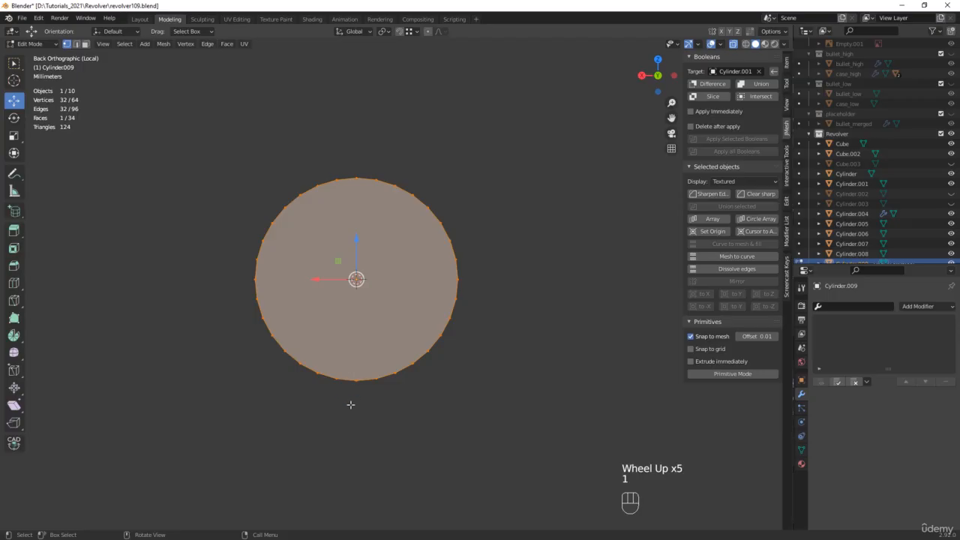
drag(350, 404, 375, 198)
drag(368, 163, 368, 164)
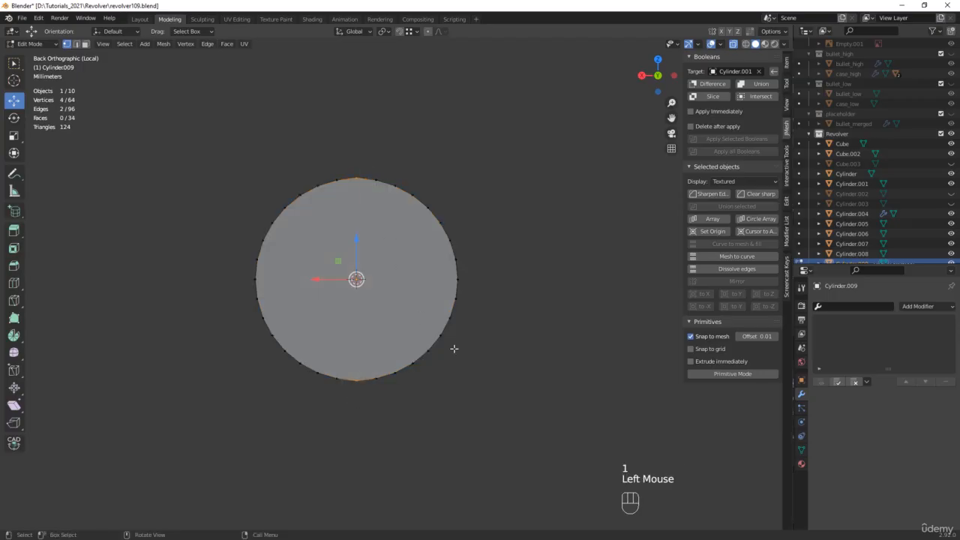
key(j)
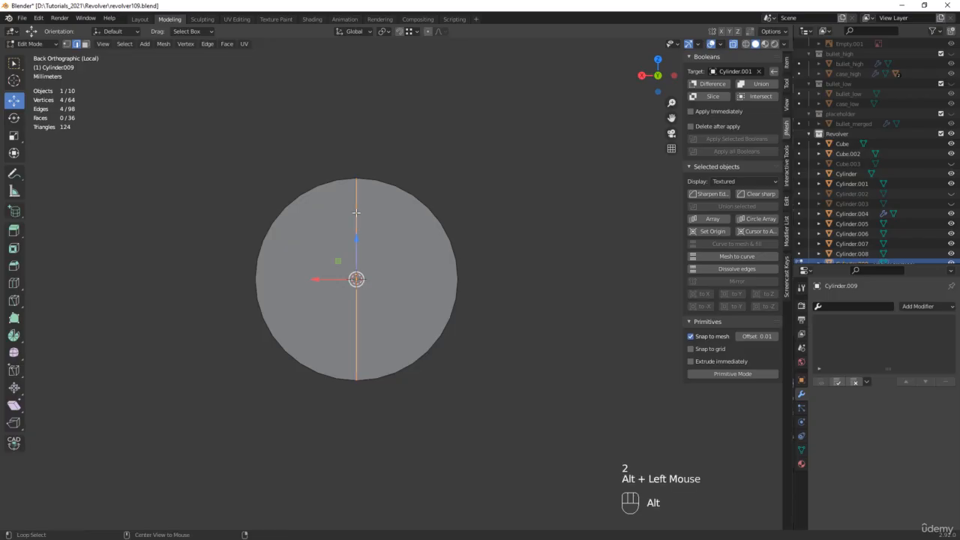
Bevel the lengthwise edge loop that splits the cylinder vertically, using a 0.0636 mm width and one segment
middle_drag(406, 204, 398, 217)
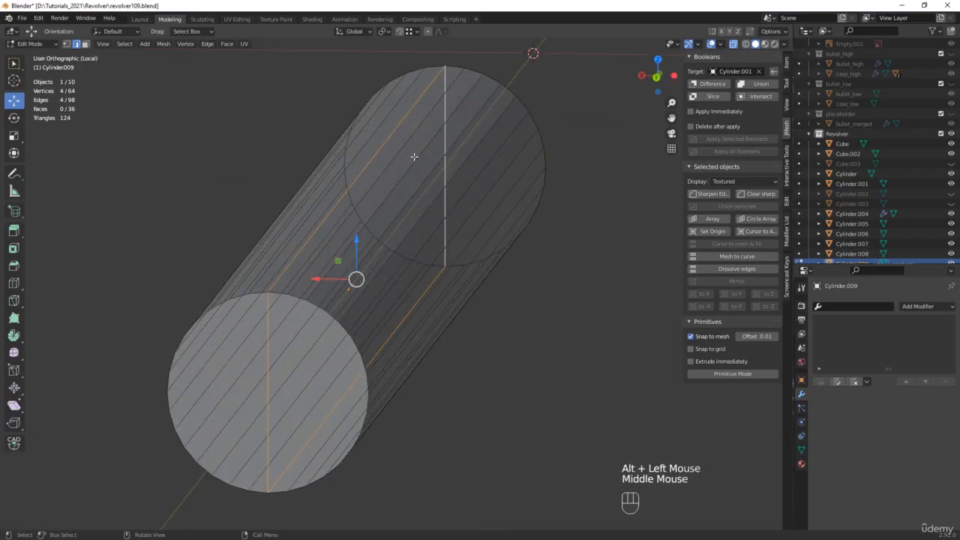
middle_drag(413, 157, 375, 215)
scroll(375, 215, up, 2)
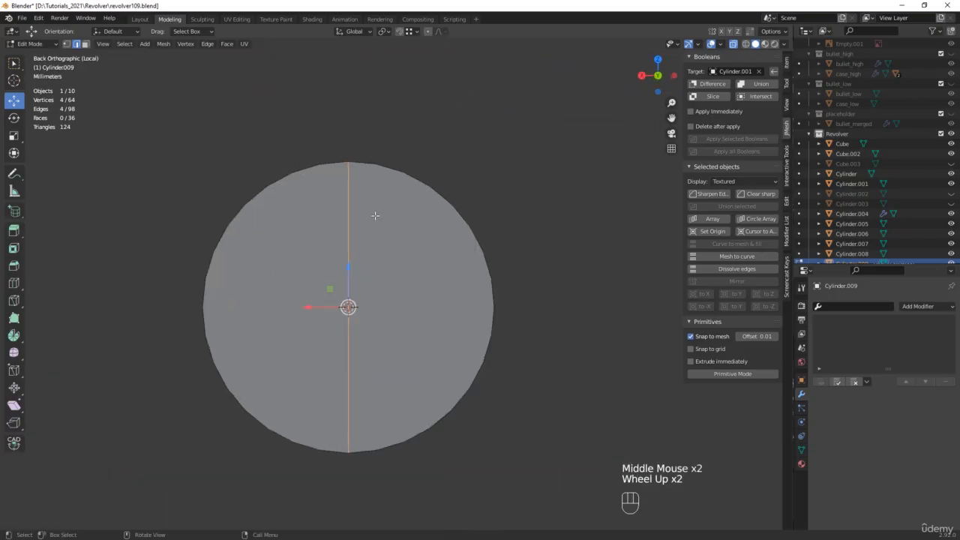
key(ctrl+b)
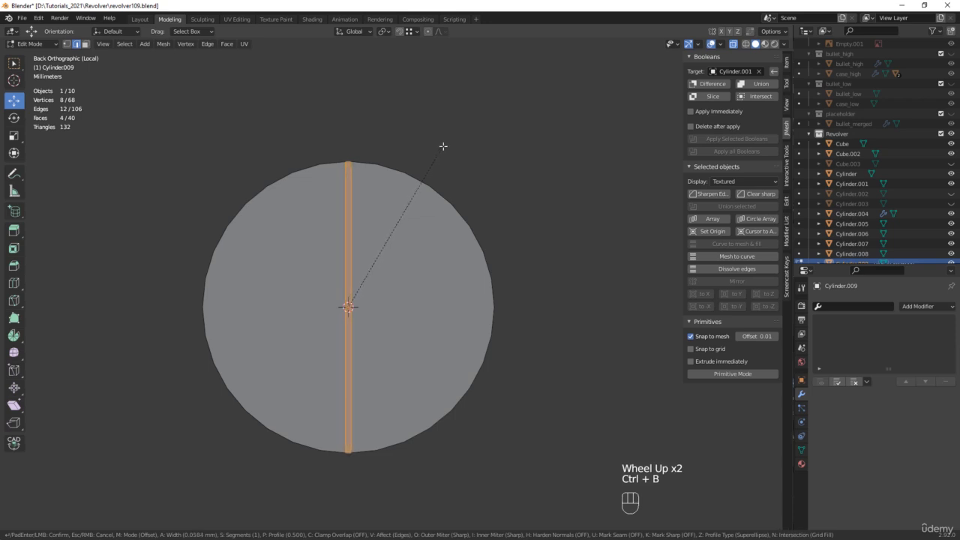
click(443, 146)
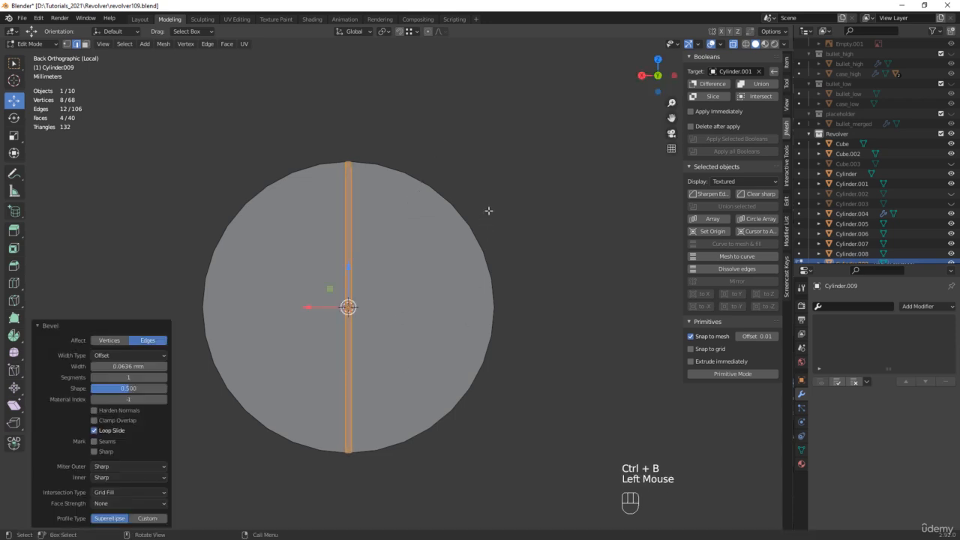
Try widening the cylinder into a slot shape by moving one half -13.972 mm along X, and undo the move
drag(582, 128, 347, 481)
scroll(373, 370, down, 3)
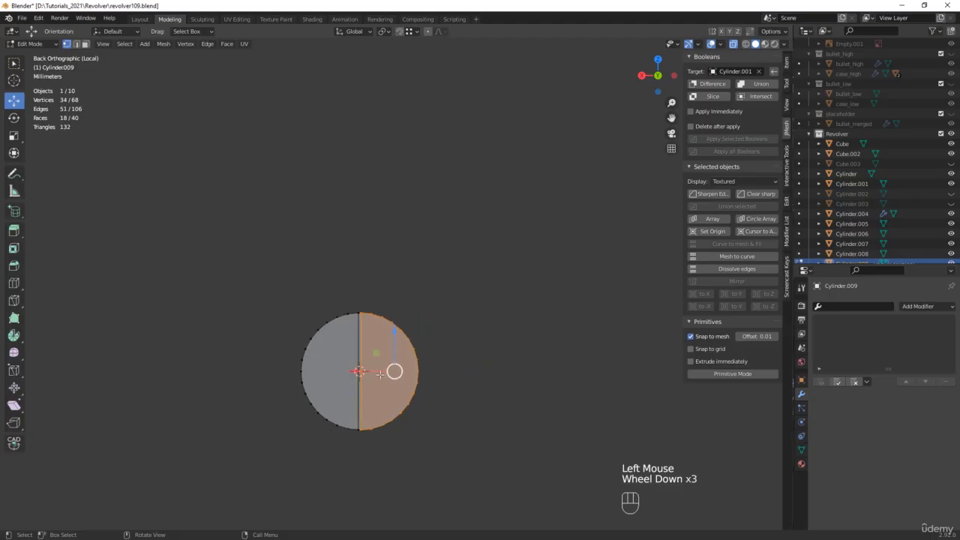
drag(373, 370, 643, 371)
middle_drag(644, 371, 494, 336)
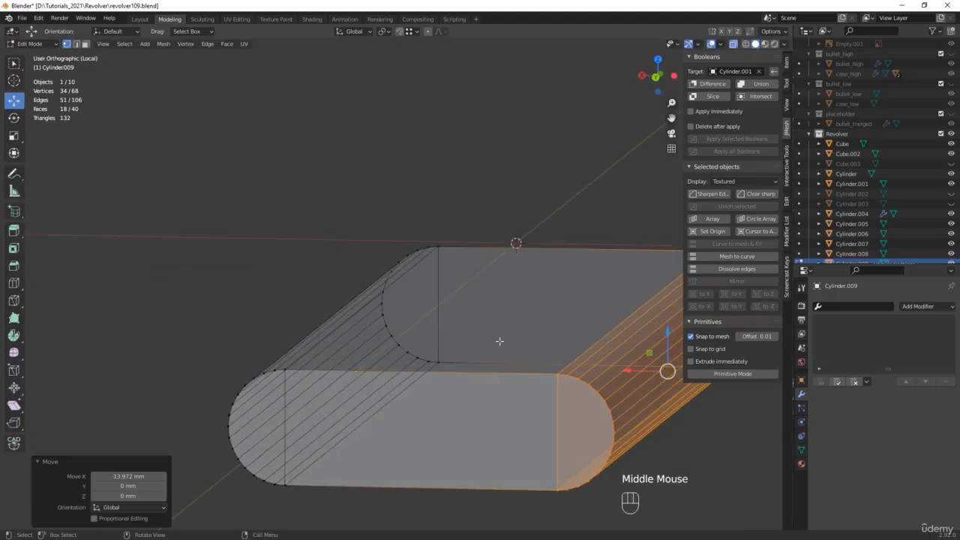
key(ctrl+z)
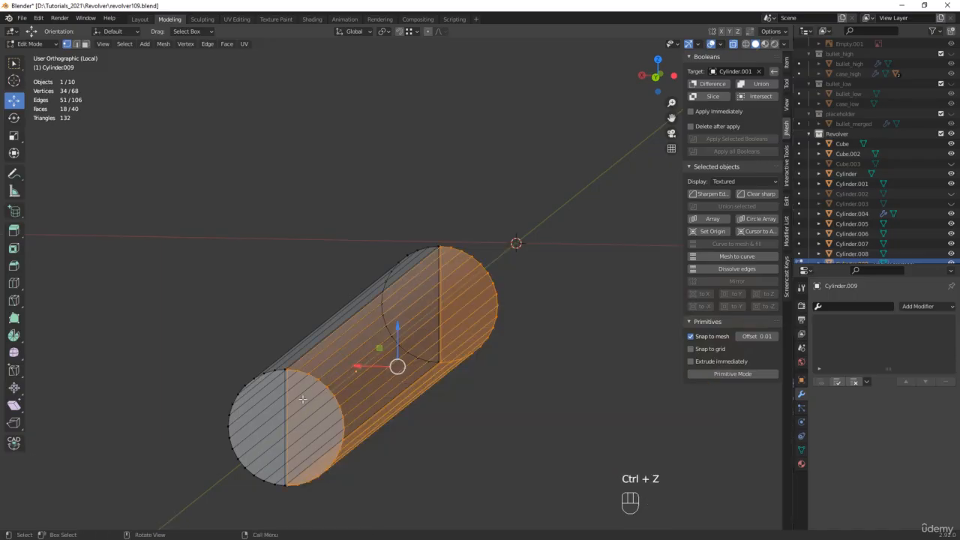
Leave local view, look at the revolver from the left side and toggle the visibility of the reference images collection
scroll(417, 362, up, 4)
middle_drag(538, 396, 454, 390)
key(slash)
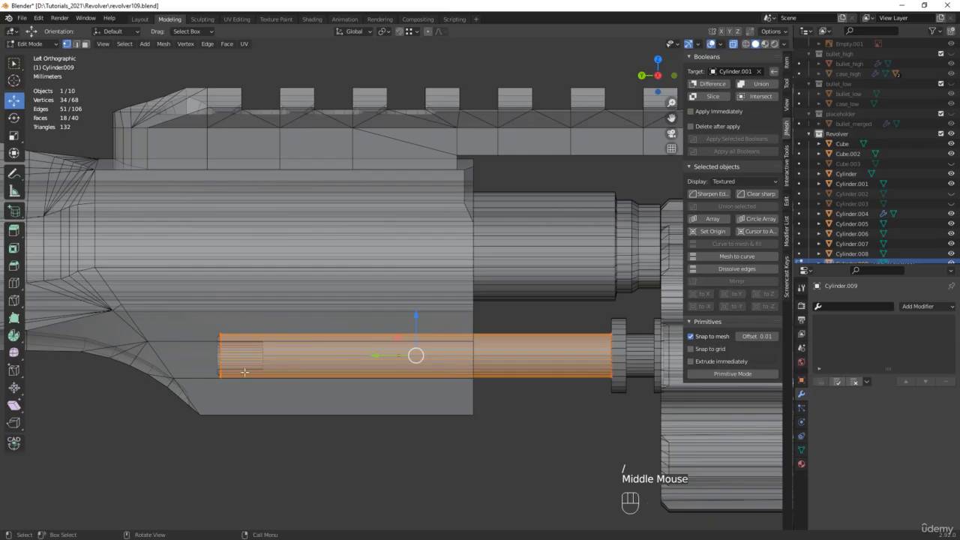
scroll(949, 47, up, 4)
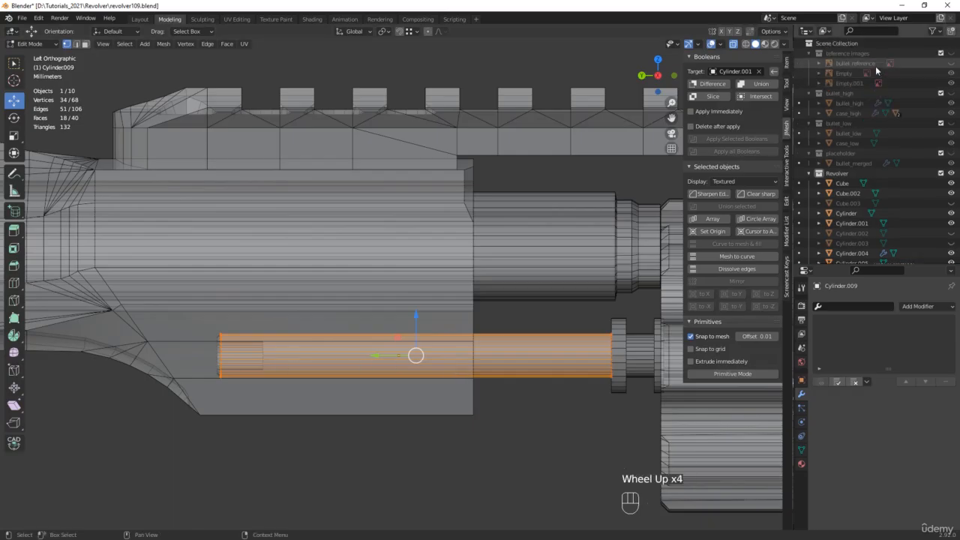
click(951, 52)
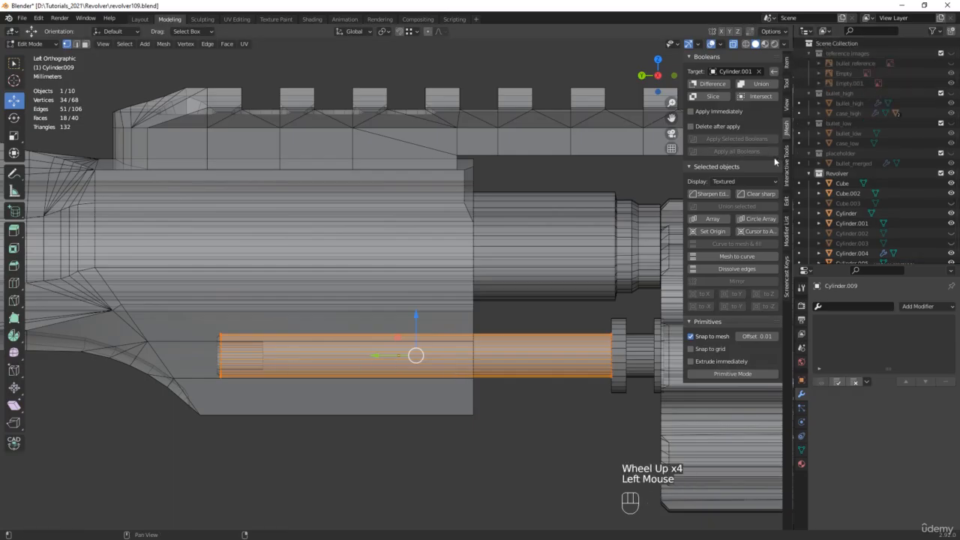
Show the reference images, scale the whole cutter cylinder by 1.386 and raise it 0.28666 mm along Z to match the pictured recess
click(952, 53)
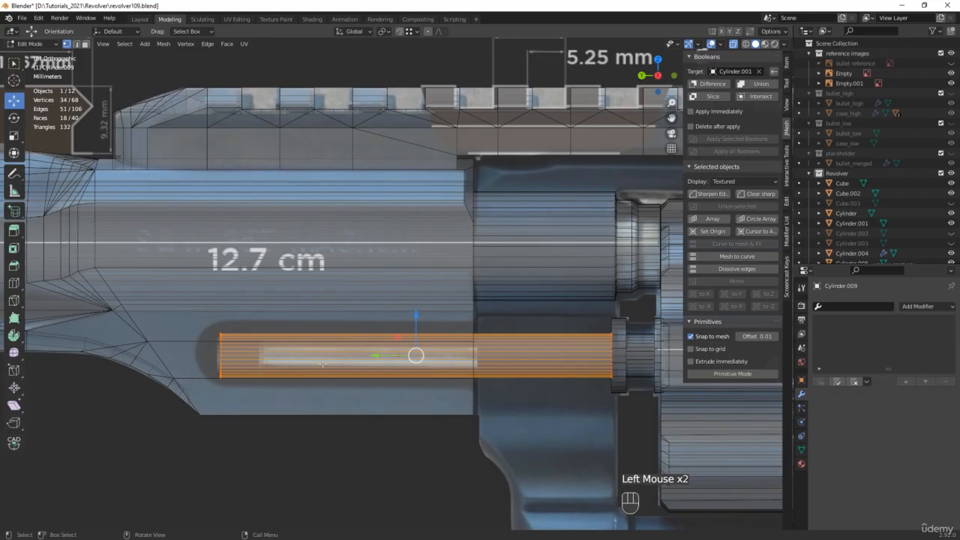
key(Tab)
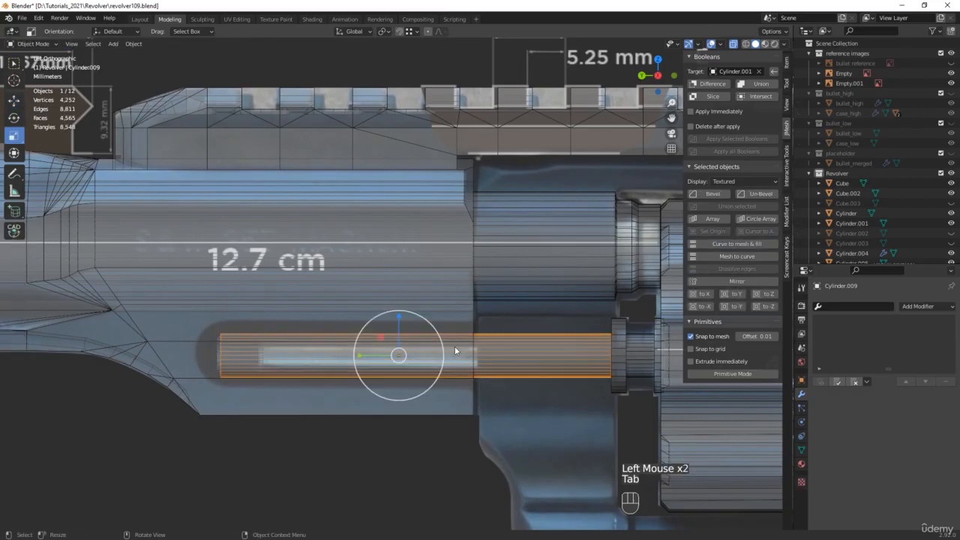
scroll(418, 307, up, 1)
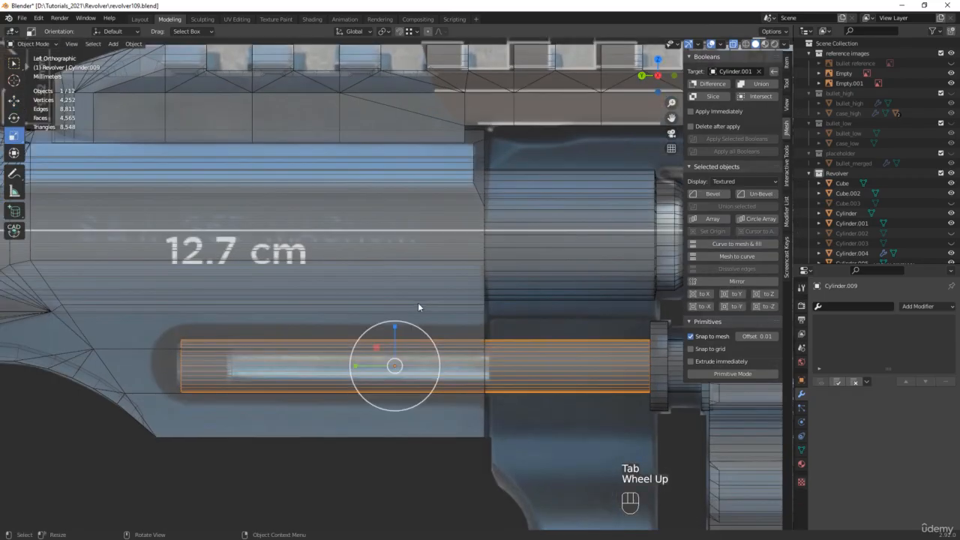
key(s)
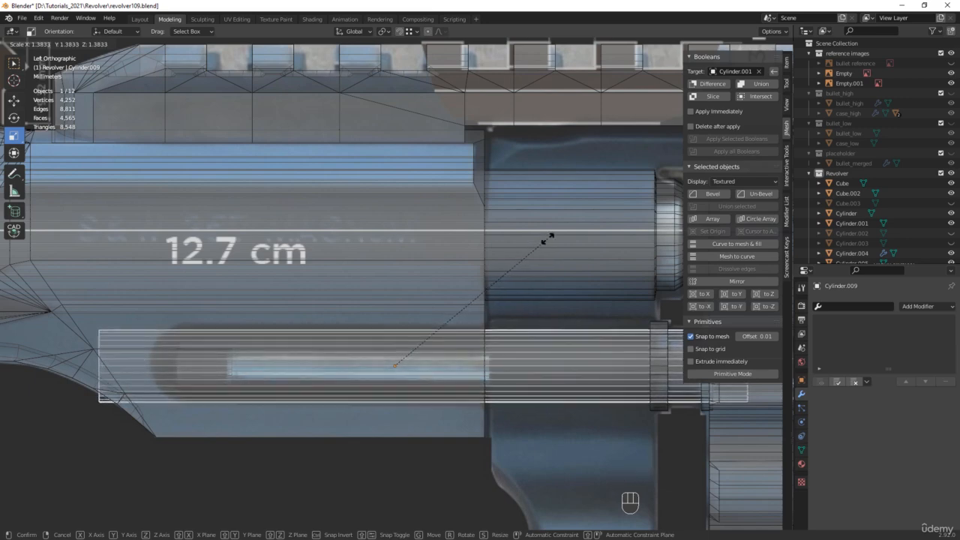
click(547, 237)
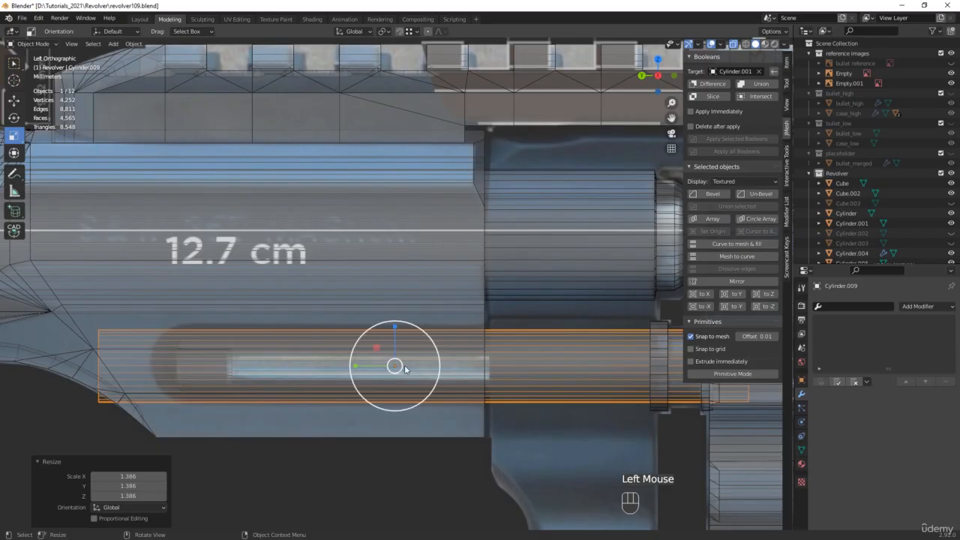
key(w)
drag(393, 330, 395, 328)
shift+middle_drag(190, 371, 256, 345)
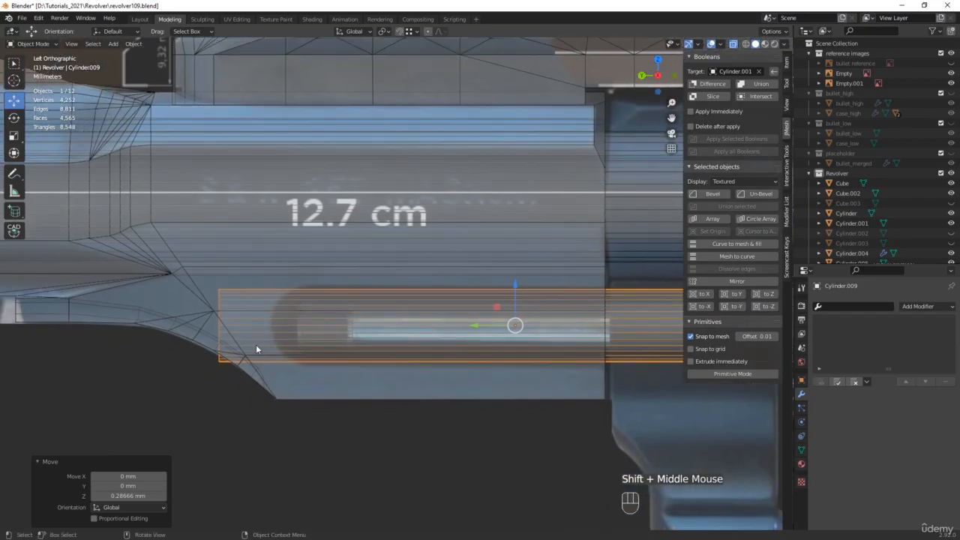
Move the vertices of the cutter's muzzle-side end -6.0198 mm along Y to the end of the recess in the reference
key(Tab)
drag(190, 409, 236, 241)
drag(185, 325, 235, 322)
middle_drag(255, 324, 265, 326)
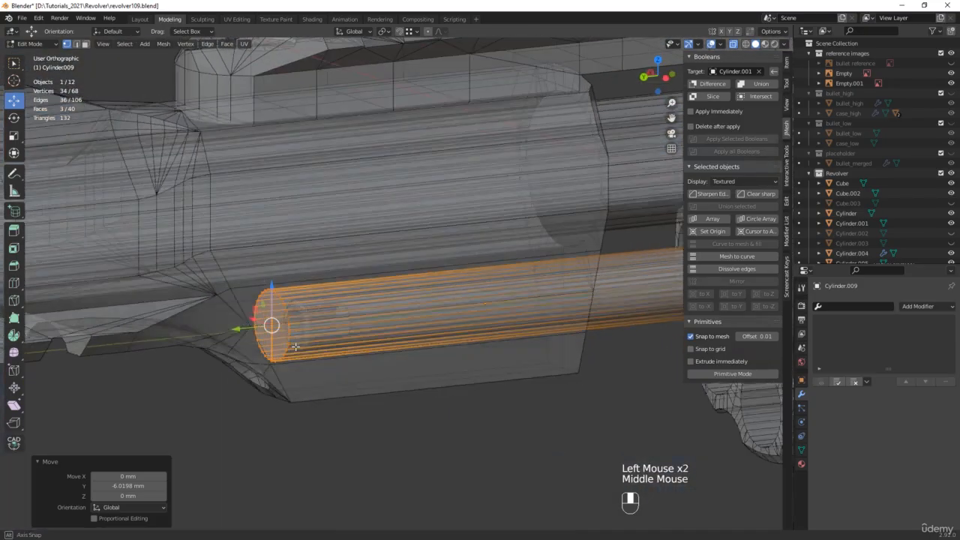
scroll(265, 327, up, 4)
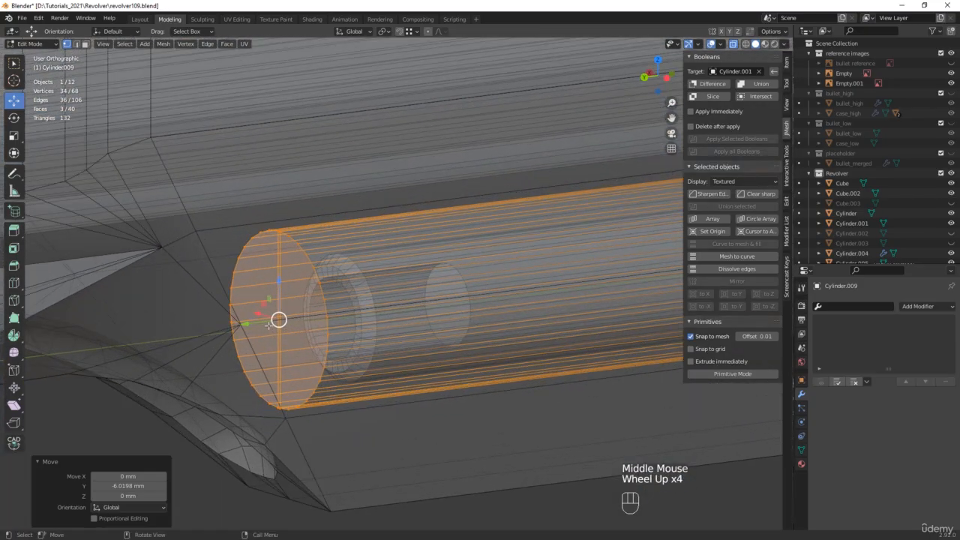
Isolate the cutter and move one lengthwise half outward along negative X so it extends past the barrel's side
scroll(269, 325, down, 4)
key(slash)
middle_drag(268, 325, 330, 323)
scroll(233, 300, up, 6)
drag(485, 134, 332, 460)
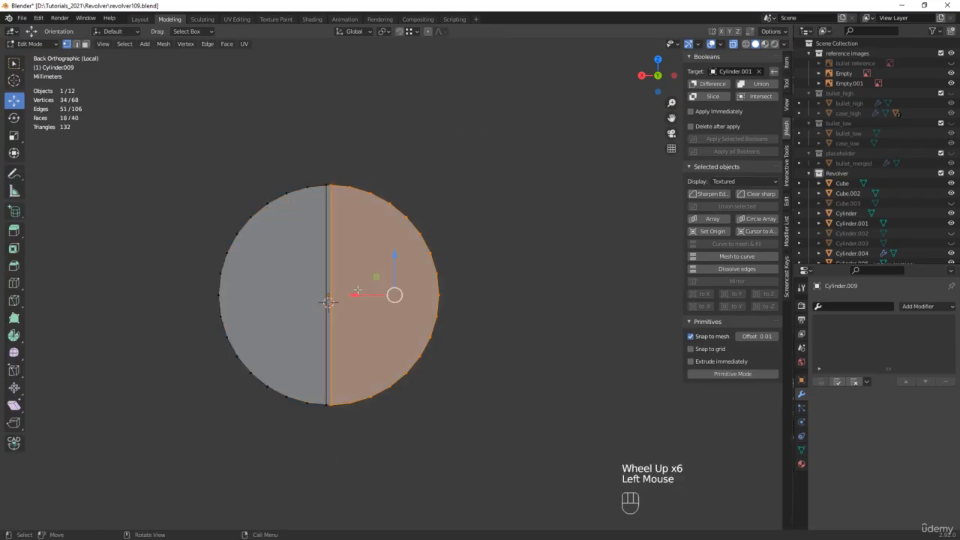
drag(358, 289, 645, 293)
scroll(644, 293, down, 2)
middle_drag(645, 293, 457, 343)
key(slash)
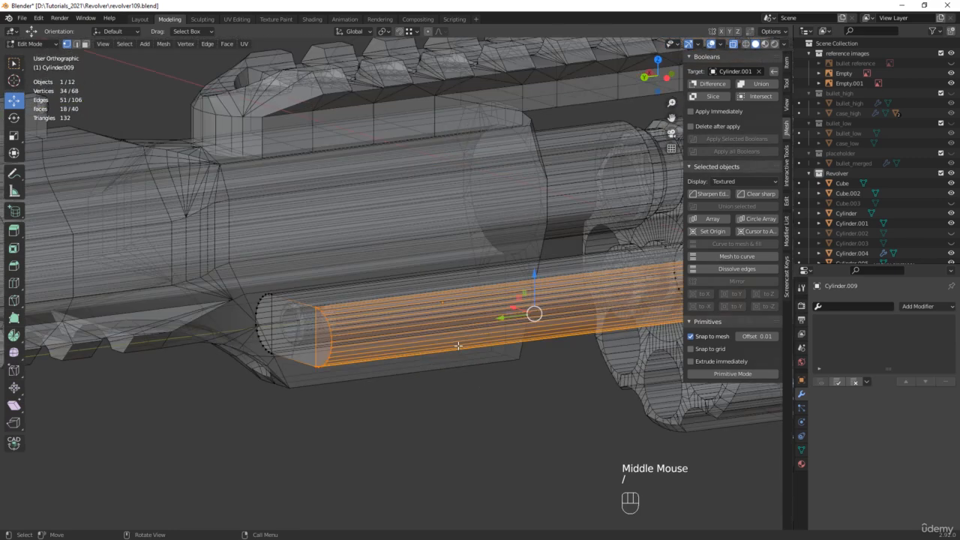
Dissolve the two vertical edges dividing the end cap at the cutter's muzzle-side end
key(alt+z)
scroll(301, 335, up, 1)
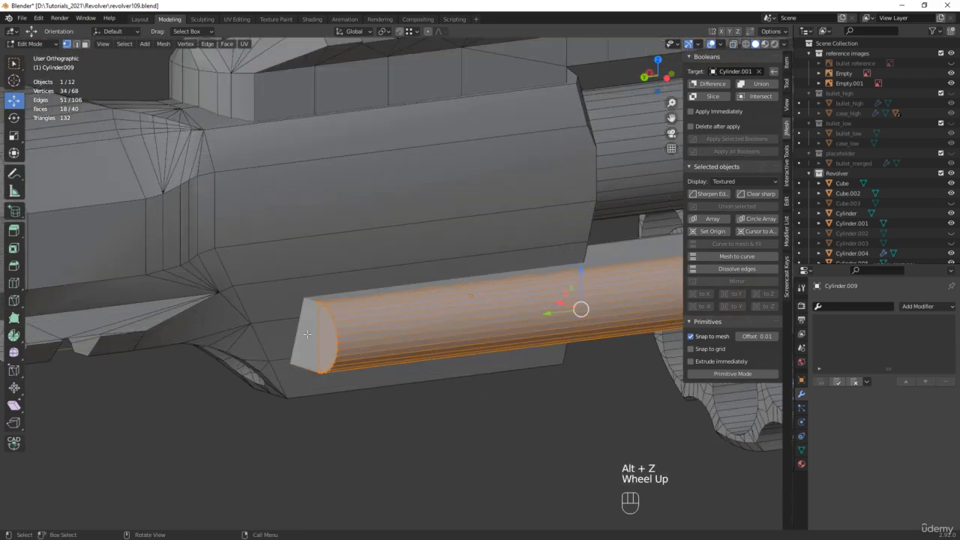
scroll(306, 333, up, 1)
key(alt+z)
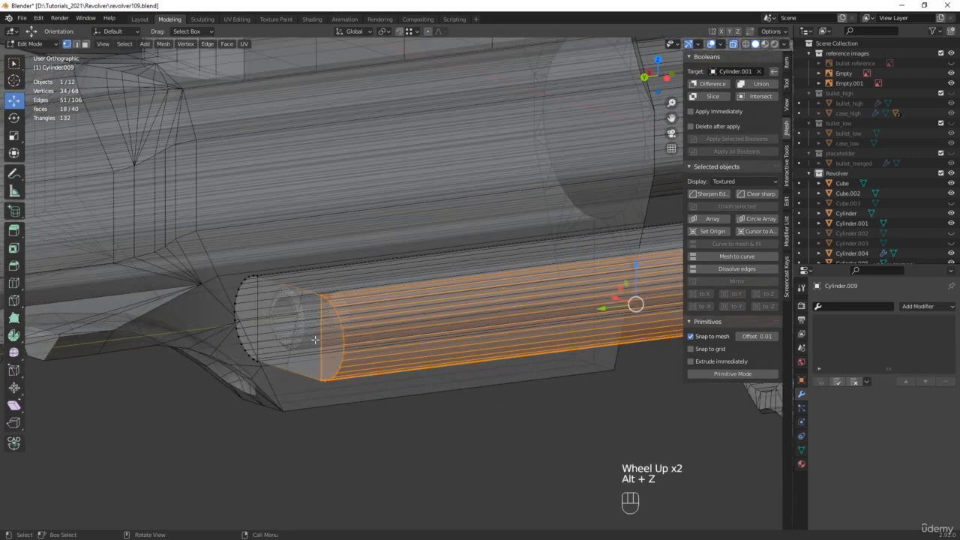
key(2)
click(255, 321)
click(260, 318)
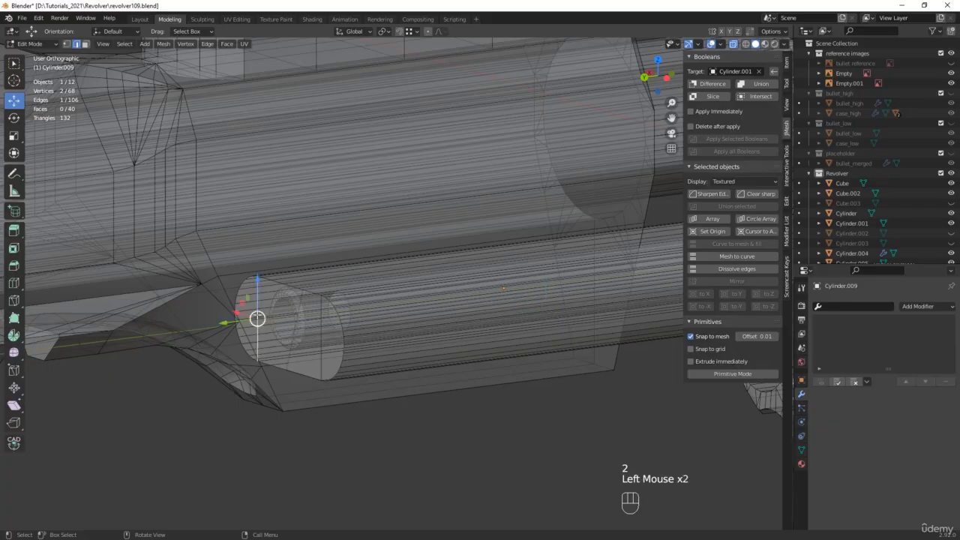
shift+click(320, 347)
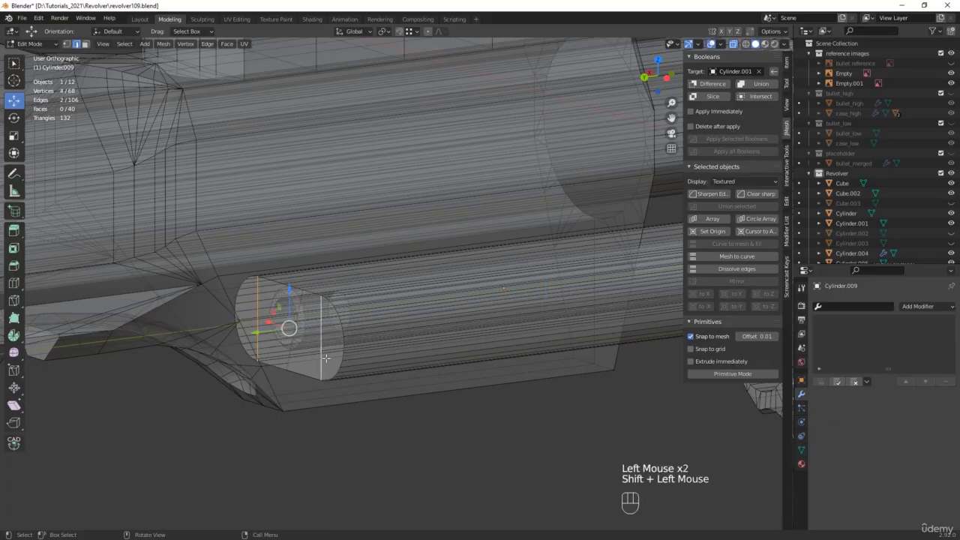
key(x)
click(326, 357)
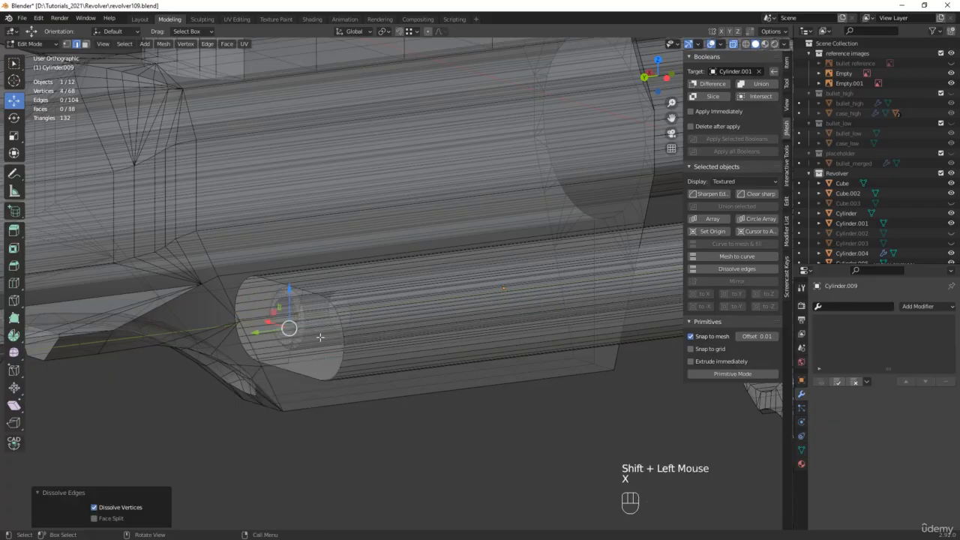
Round the cutter's muzzle-side end by bevelling its cap face with a 2.2 mm width and five segments
key(3)
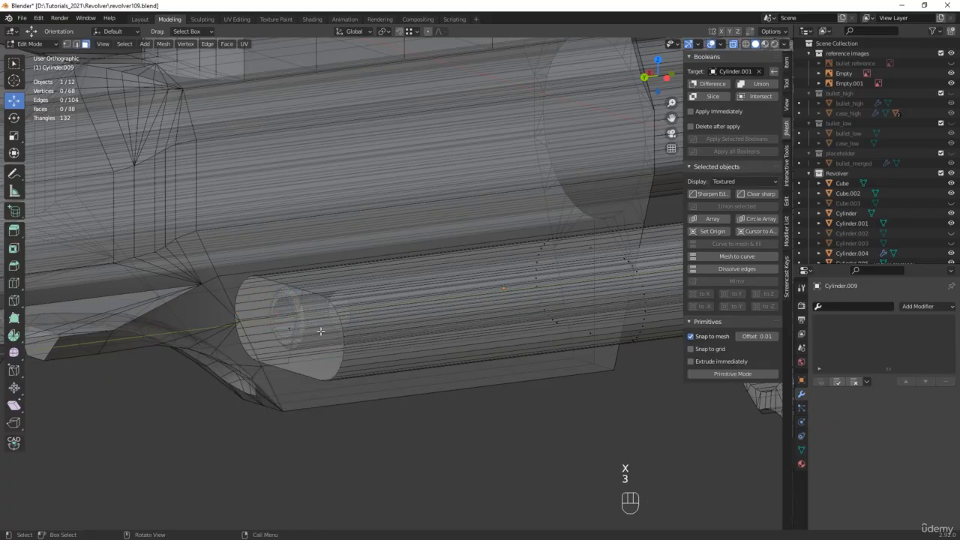
click(320, 337)
middle_drag(330, 360, 314, 346)
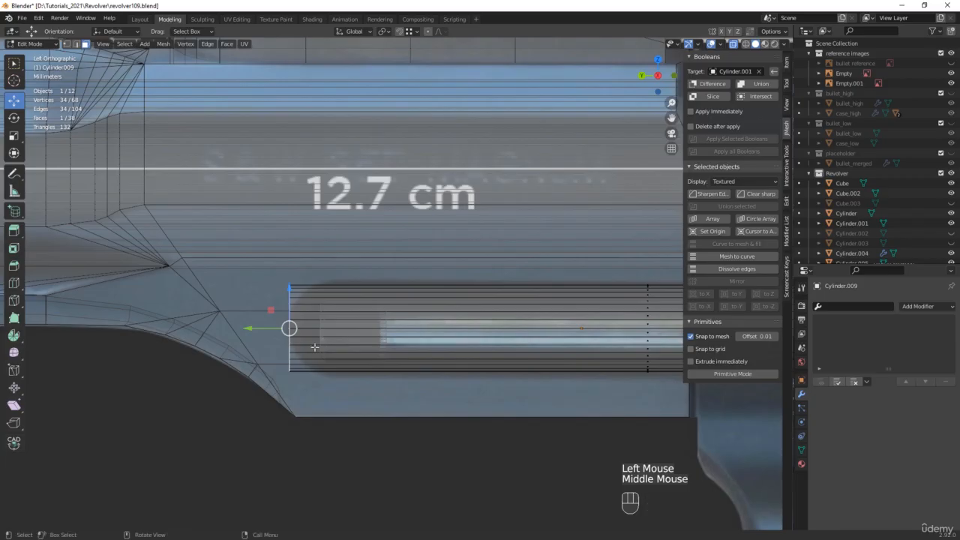
scroll(259, 289, up, 2)
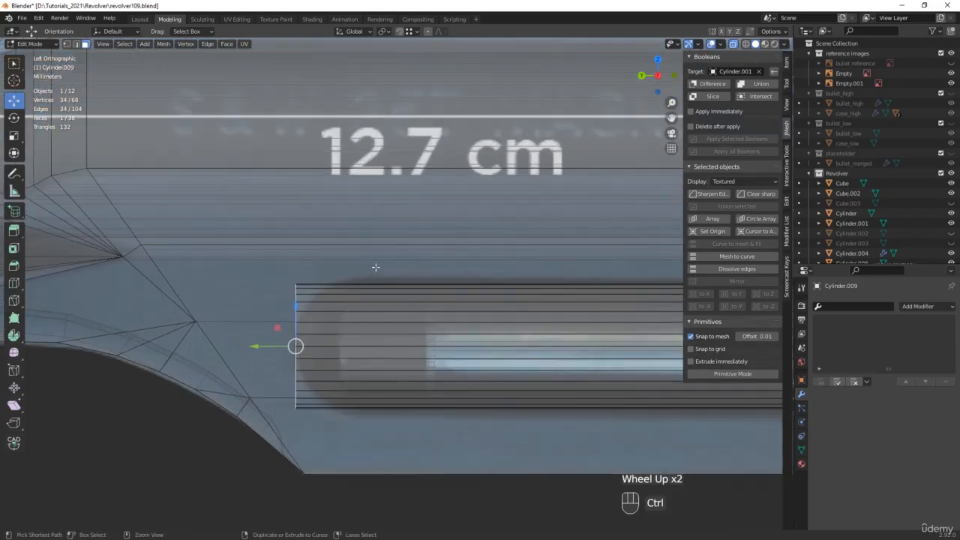
key(ctrl+b)
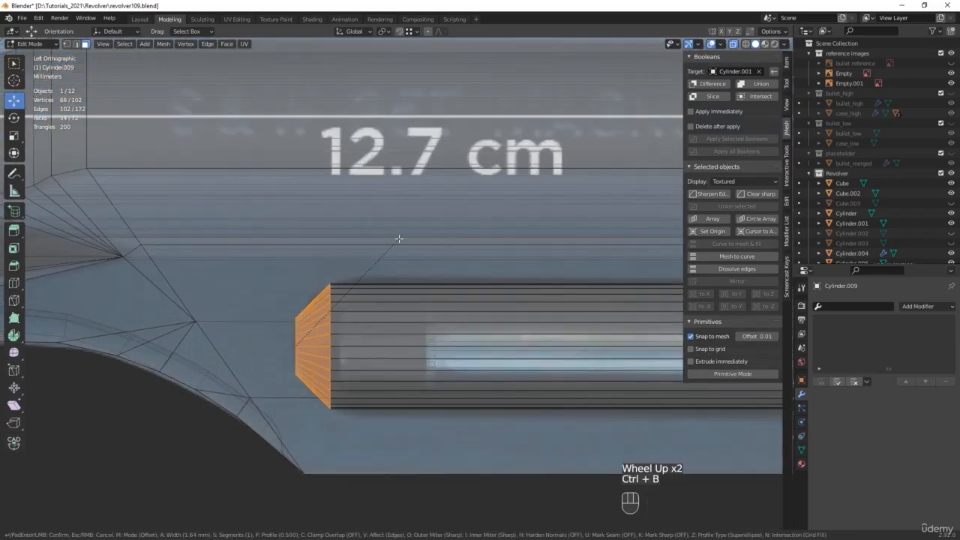
scroll(399, 238, up, 2)
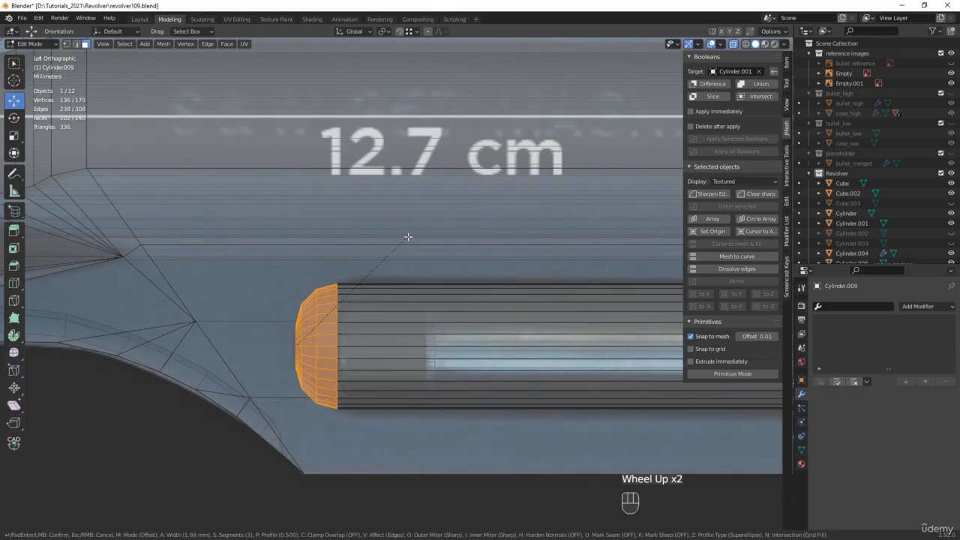
scroll(410, 237, down, 4)
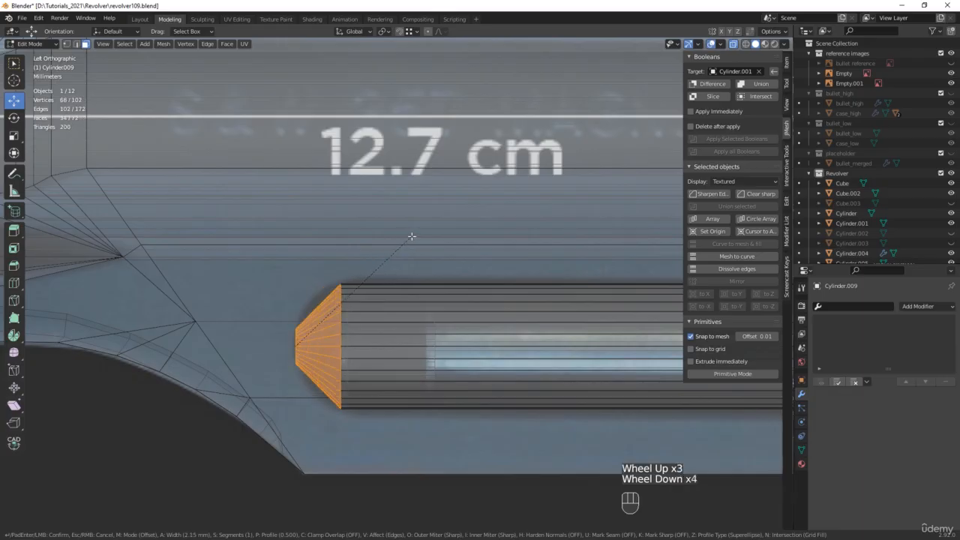
scroll(410, 236, up, 2)
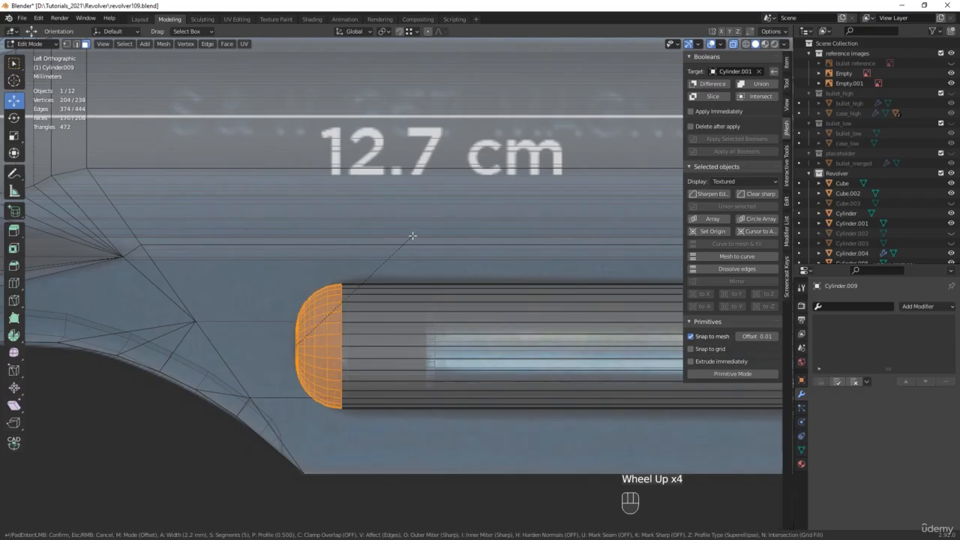
click(412, 237)
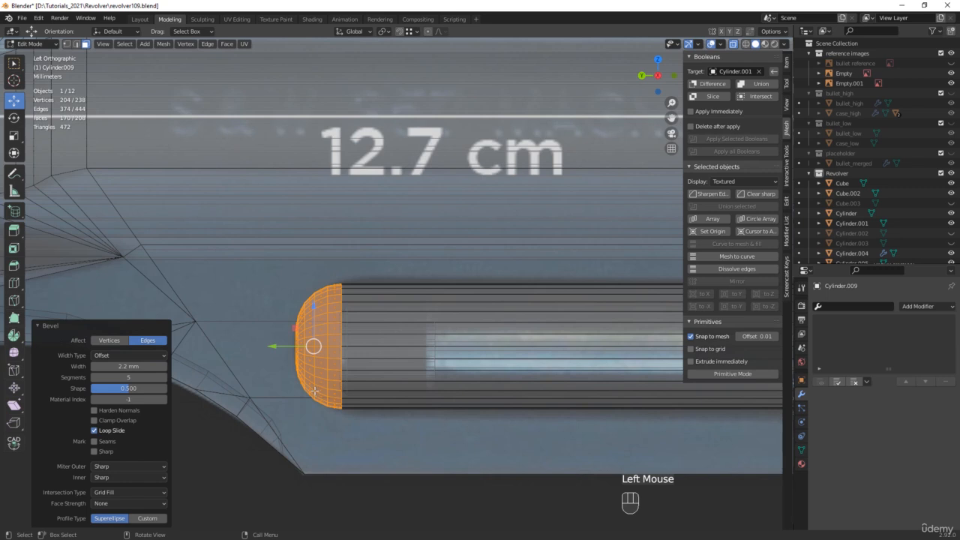
Move all vertices of the cutter's rounded end -0.36496 mm along Y to line up with the reference recess
key(1)
drag(288, 432, 366, 273)
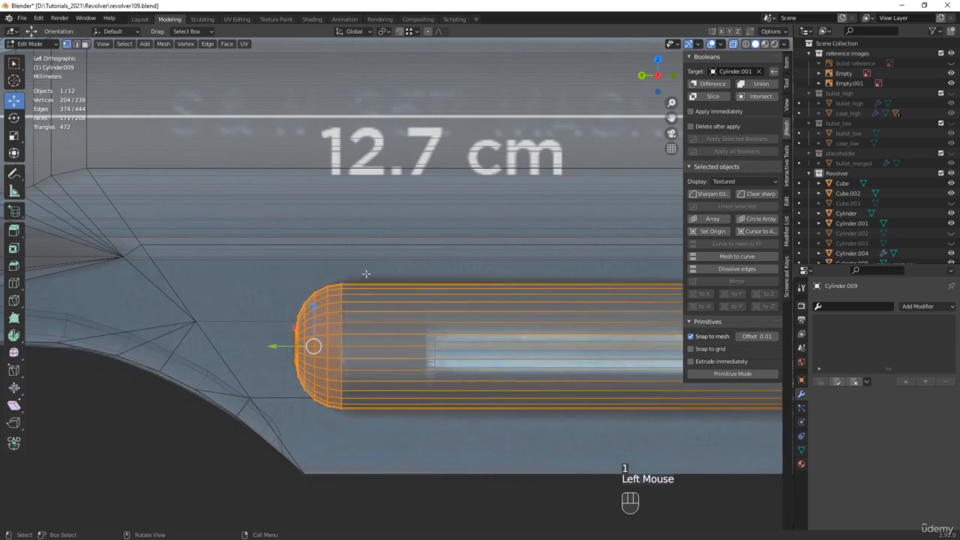
drag(284, 346, 291, 345)
scroll(322, 344, down, 3)
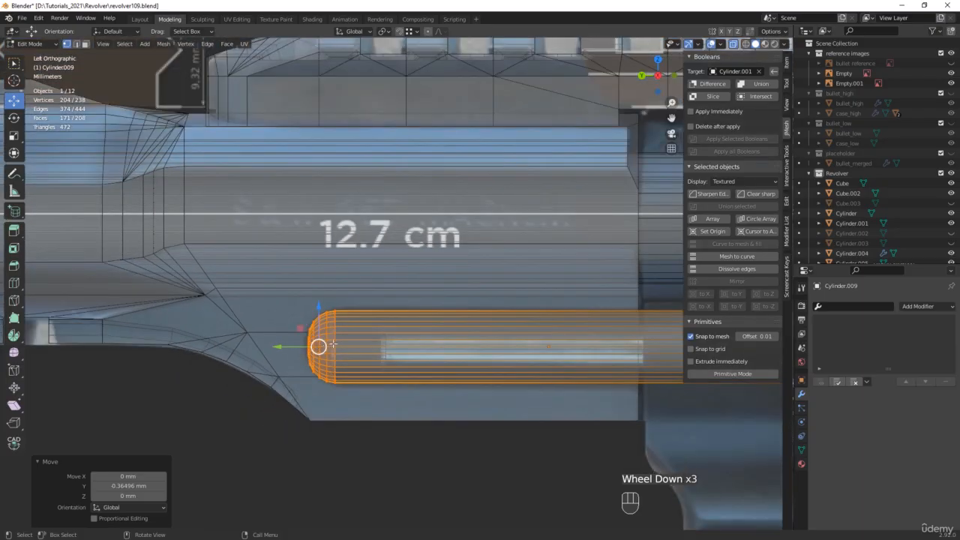
middle_drag(432, 377, 432, 380)
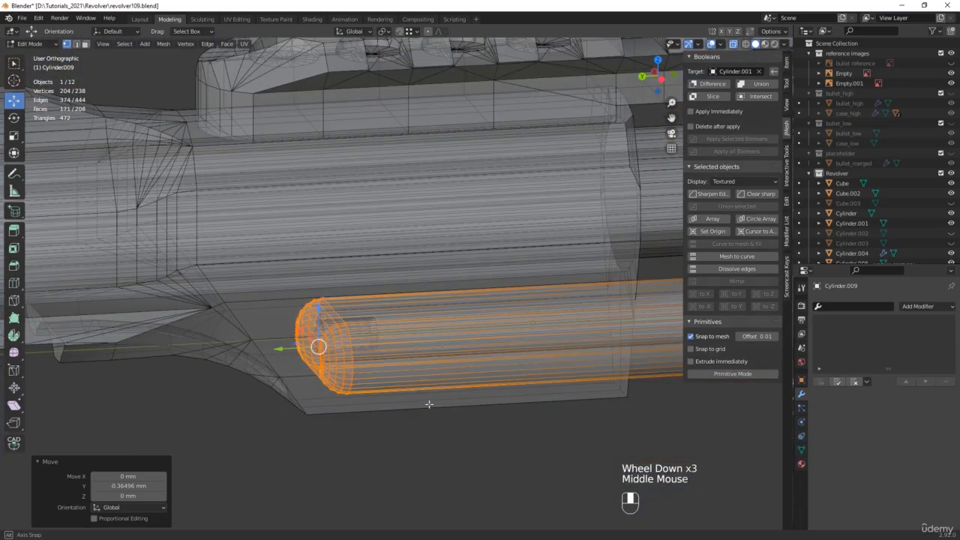
Turn off X-ray and subtract the finished cutter from the barrel body Cylinder.001 with a Difference boolean
key(alt+z)
key(Tab)
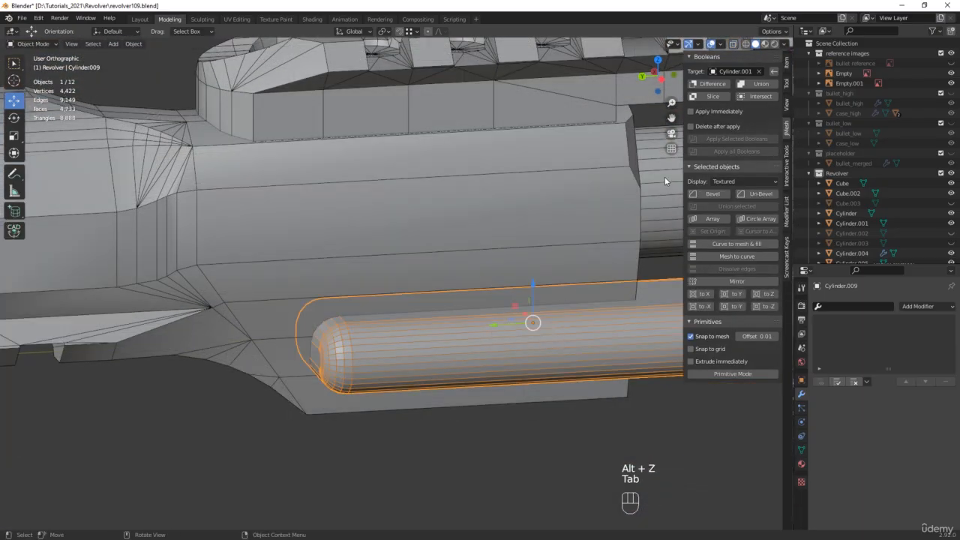
click(711, 84)
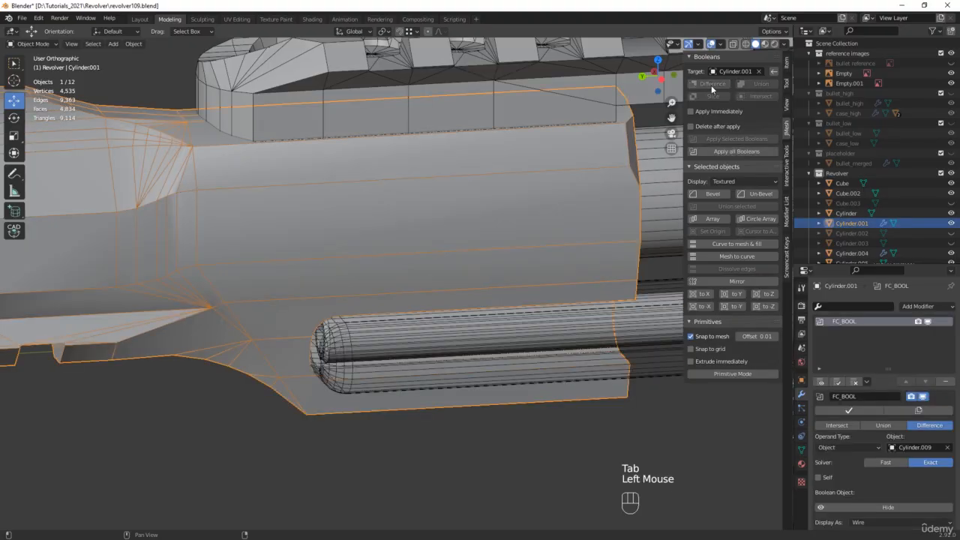
middle_drag(577, 207, 427, 288)
scroll(521, 314, up, 2)
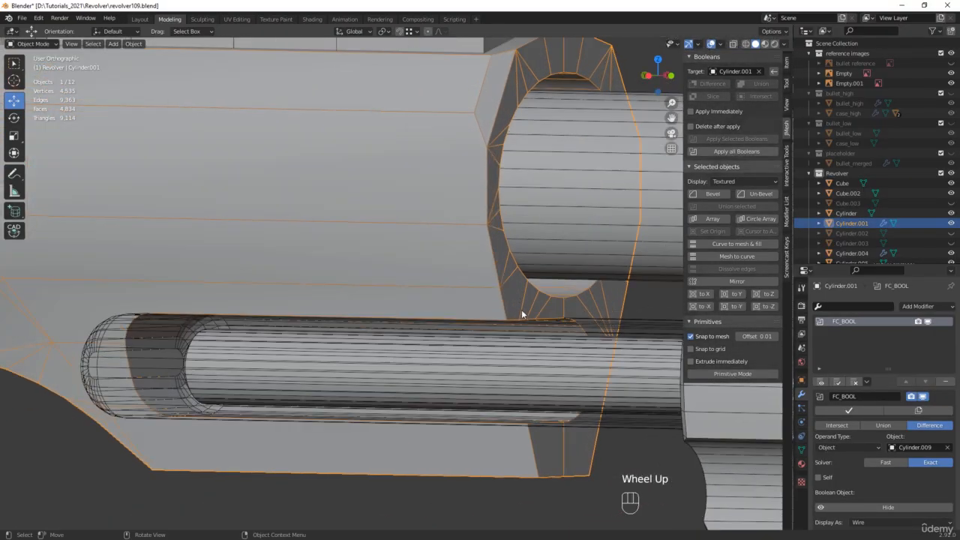
Dissolve the three fan edges below the bore on the barrel body's end face and the two lengthwise edges crossing the recess side
click(466, 260)
click(481, 269)
key(Tab)
key(2)
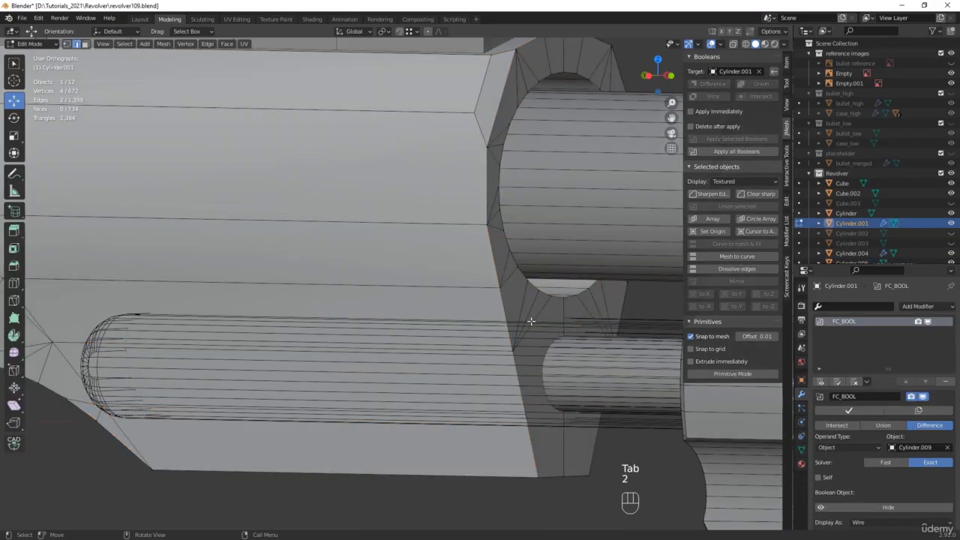
click(530, 331)
shift+click(520, 328)
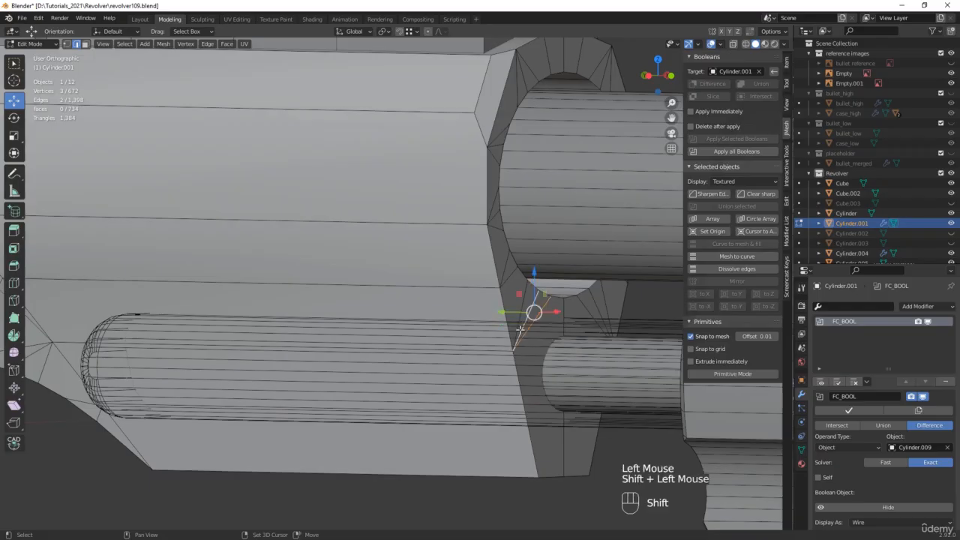
shift+click(519, 310)
middle_drag(519, 310, 478, 309)
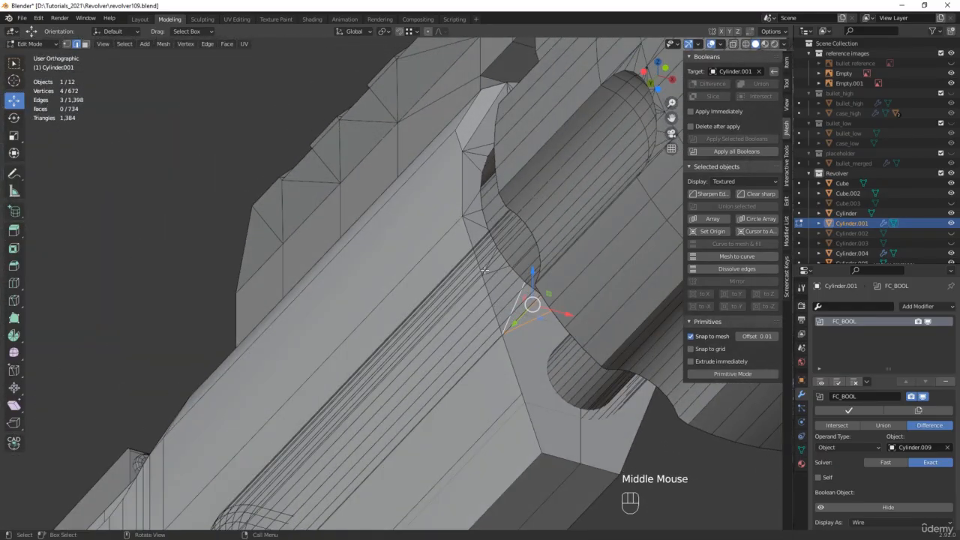
middle_drag(513, 389, 491, 348)
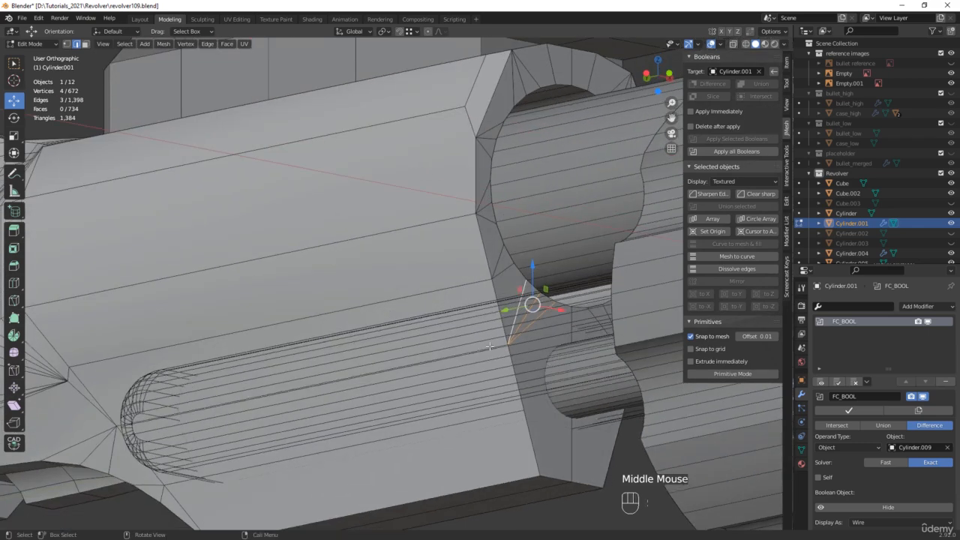
shift+click(488, 346)
shift+click(500, 416)
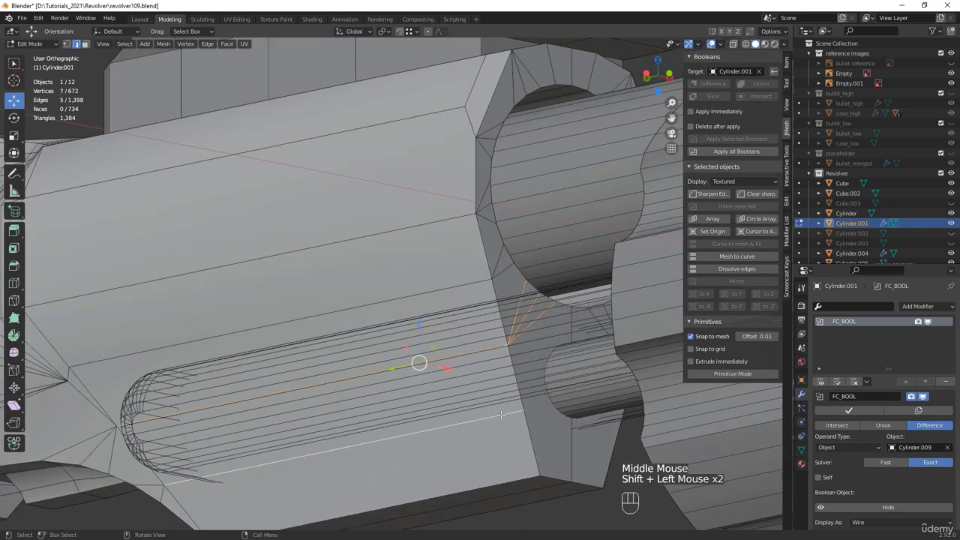
key(x)
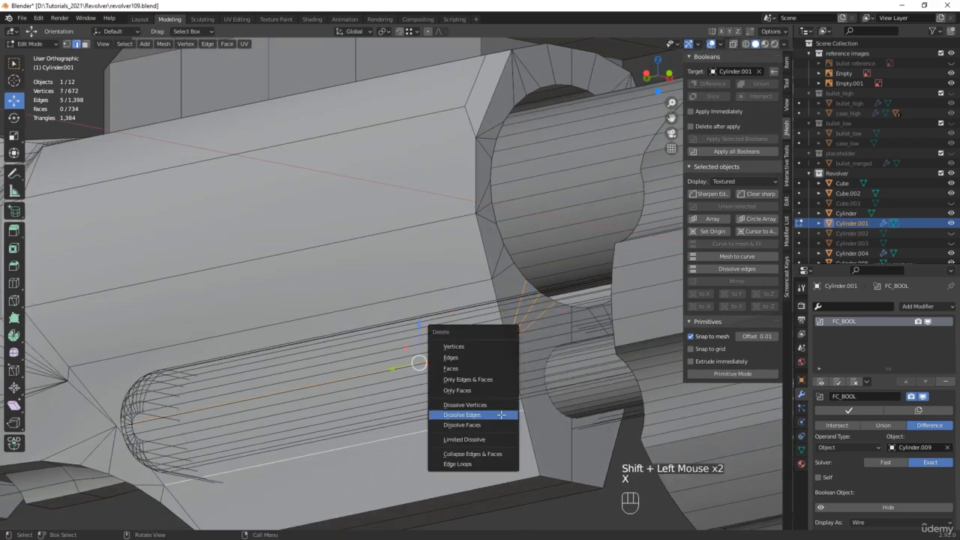
click(501, 413)
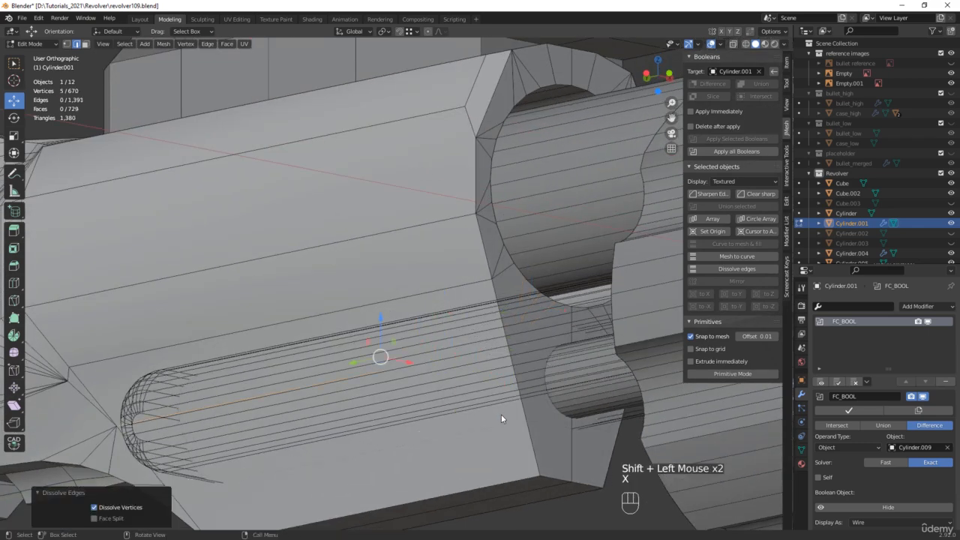
middle_drag(501, 414, 482, 371)
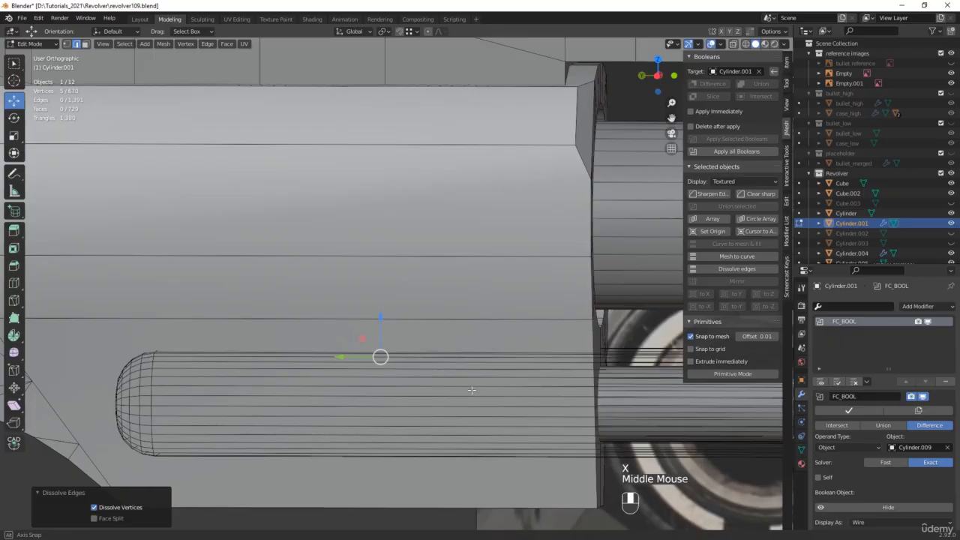
Return to Object Mode and apply all booleans on the barrel body Cylinder.001
scroll(471, 390, down, 2)
key(Tab)
key(alt+Tab)
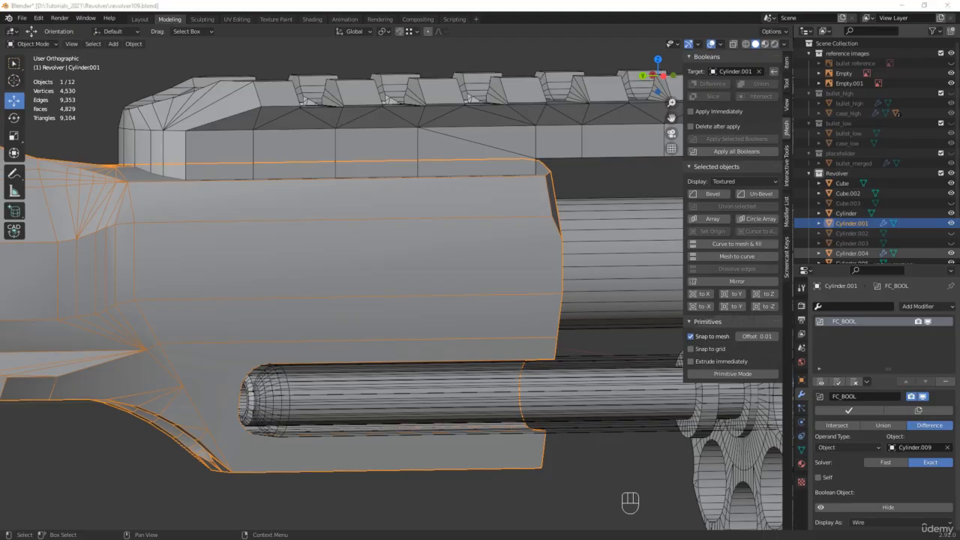
key(alt+Tab)
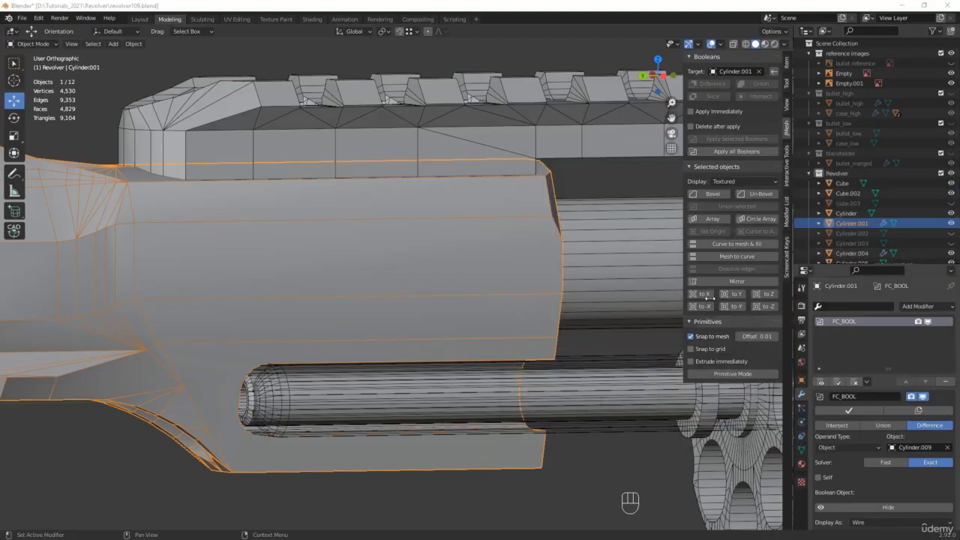
middle_drag(510, 322, 669, 310)
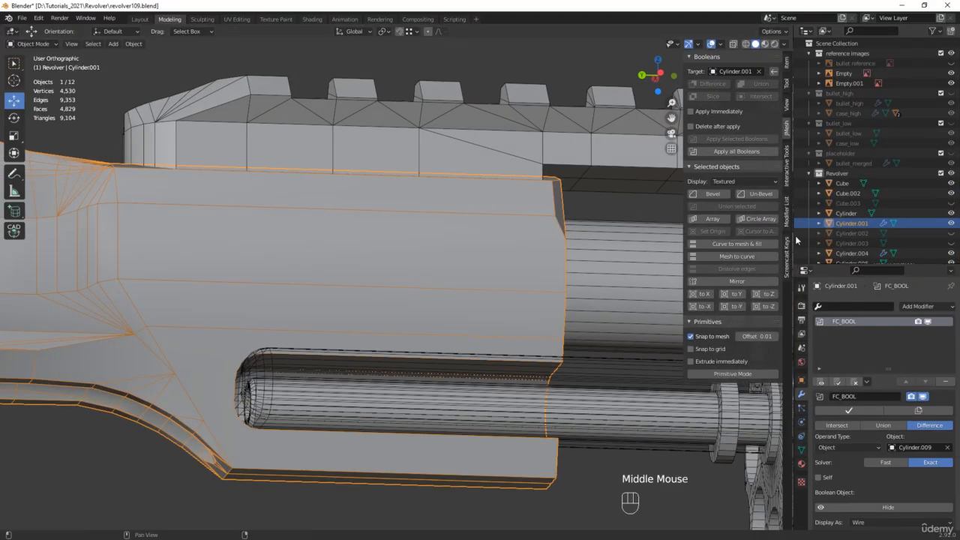
click(738, 154)
middle_drag(469, 255, 492, 369)
Delete the leftover cutter object from the recess and save the file as revolver110.blend
click(584, 424)
key(x)
click(577, 425)
key(F4)
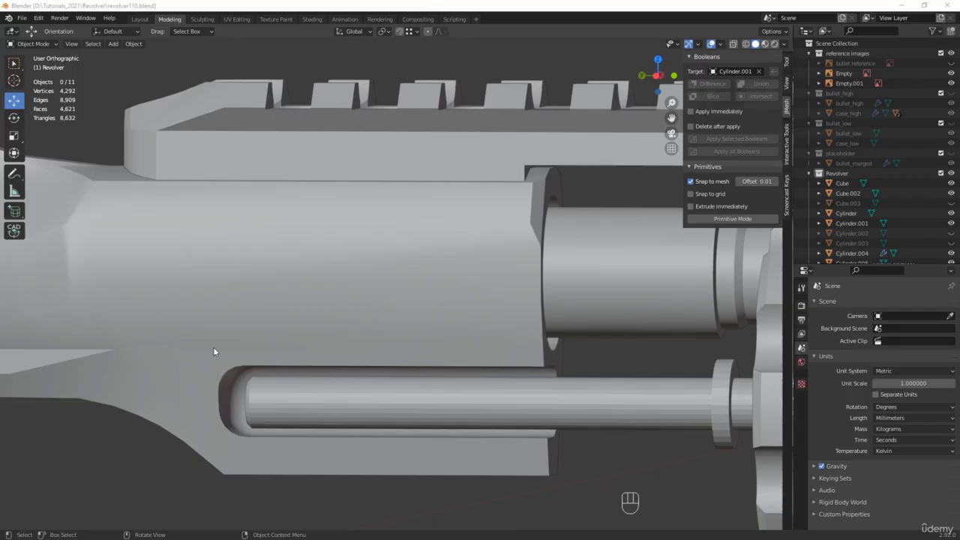
In Edit Mode on the barrel body, connect the central fan vertex beside the recess to the nearest vertex on its rounded rim
click(210, 342)
key(Tab)
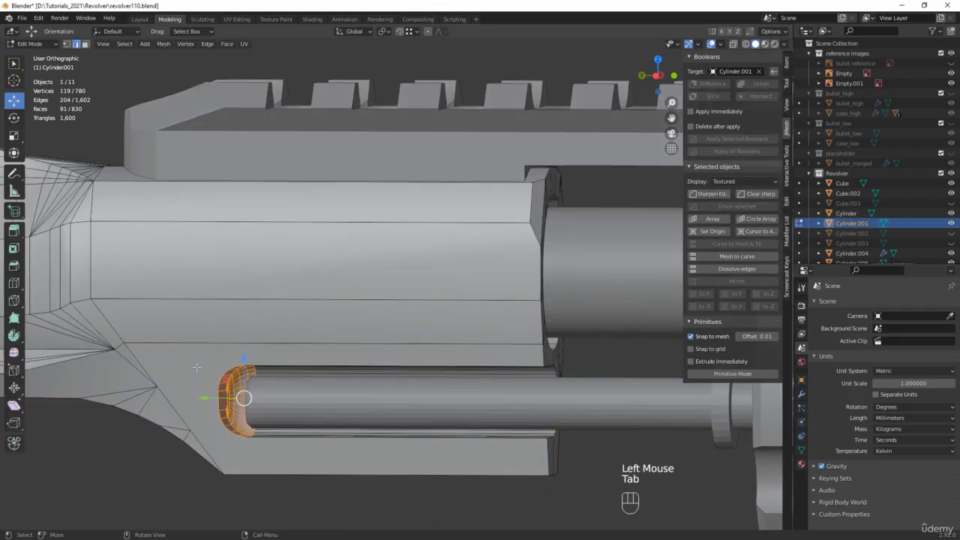
scroll(196, 367, up, 3)
middle_drag(184, 373, 240, 395)
key(1)
click(150, 390)
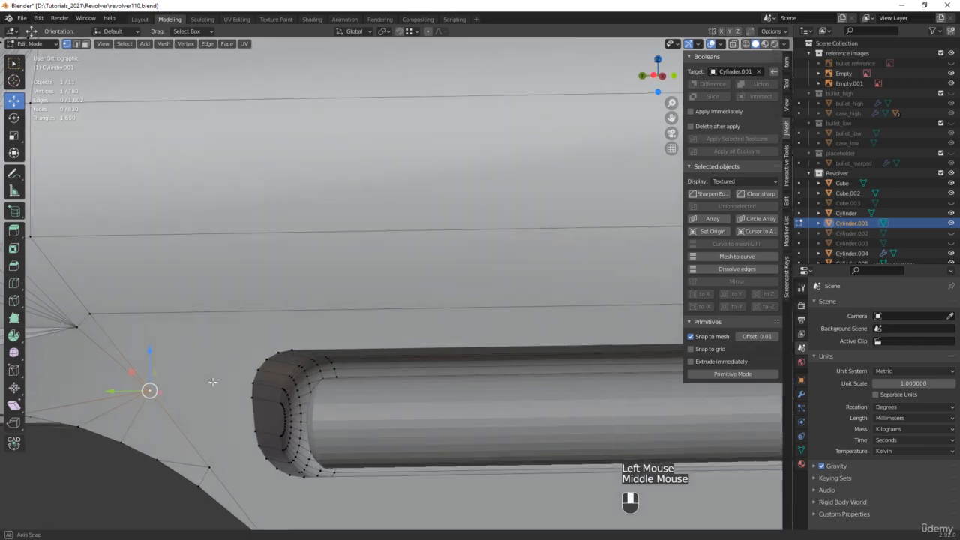
shift+click(249, 396)
key(j)
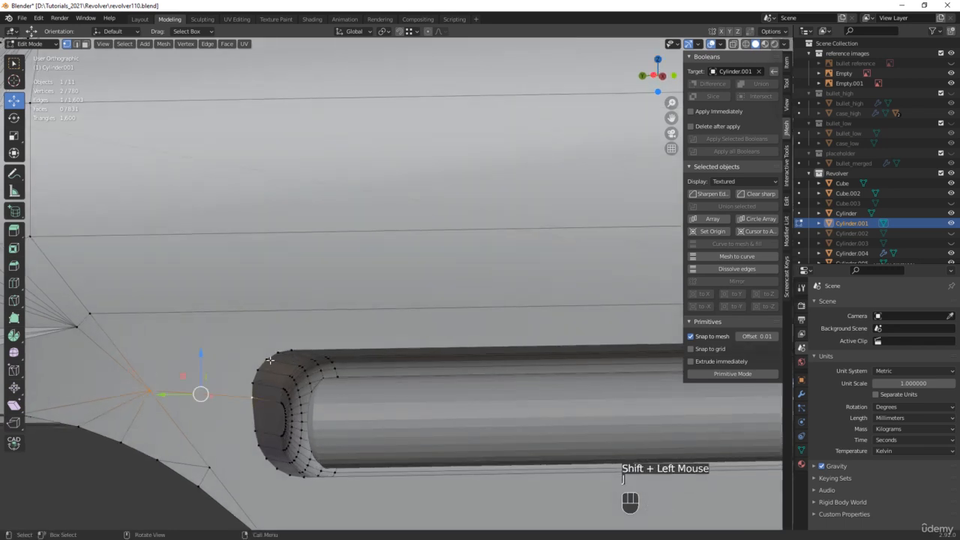
Connect the five upper rim vertices of the recess's rounded end to the end vertex of the barrel's lowest lengthwise edge
click(253, 380)
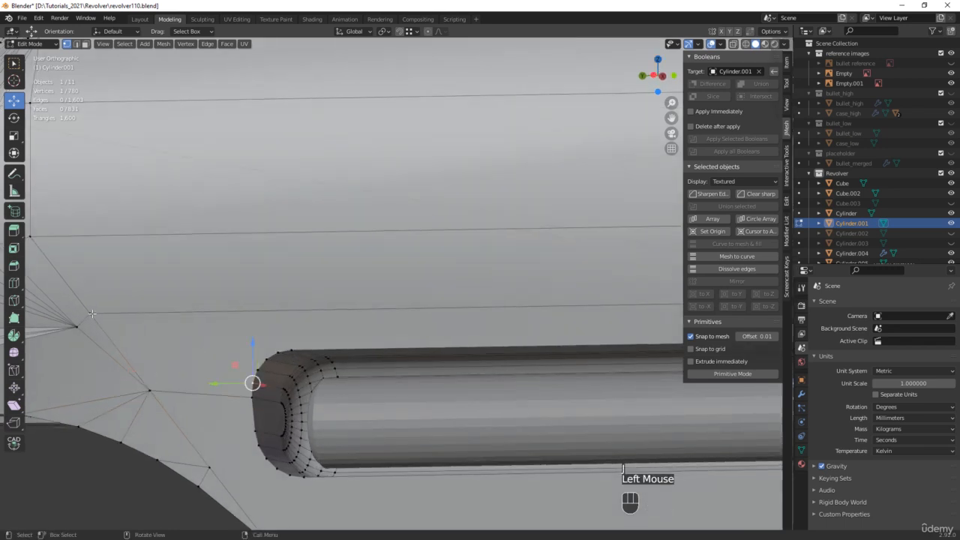
shift+click(90, 313)
key(j)
click(256, 368)
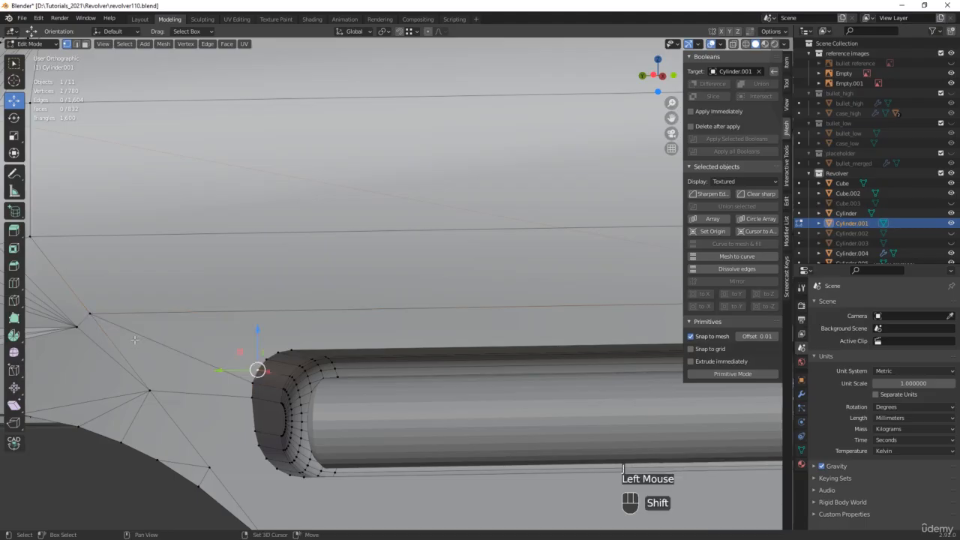
shift+click(91, 313)
key(j)
click(266, 359)
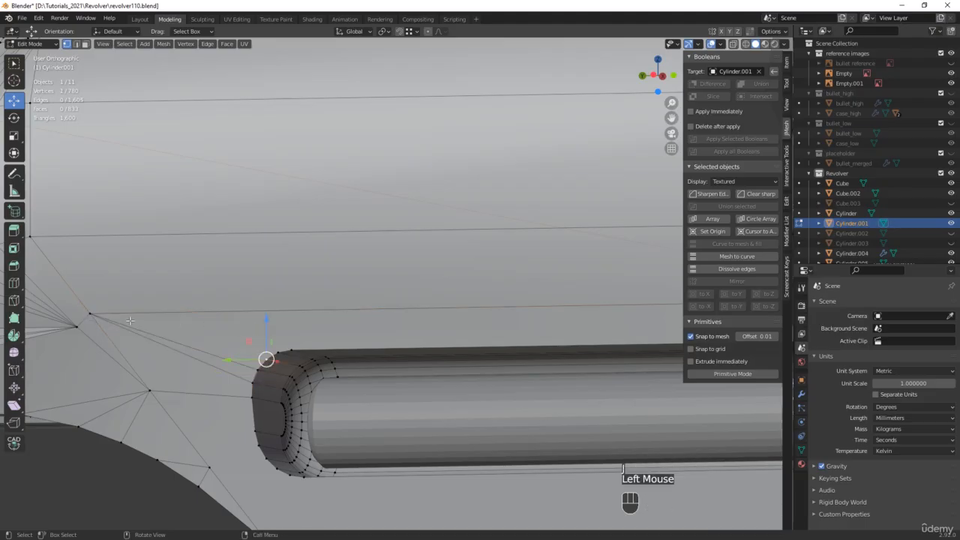
shift+click(90, 313)
click(266, 359)
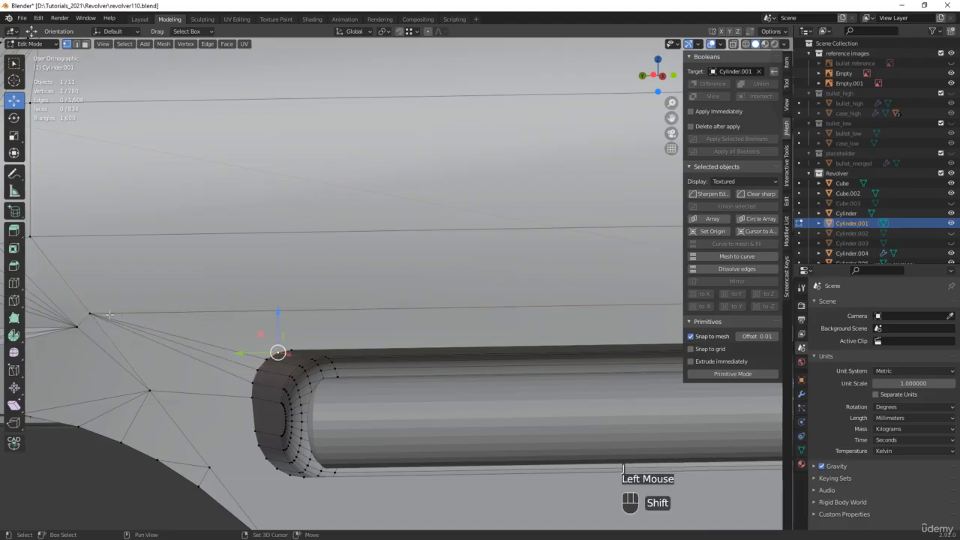
shift+click(88, 312)
key(j)
click(292, 350)
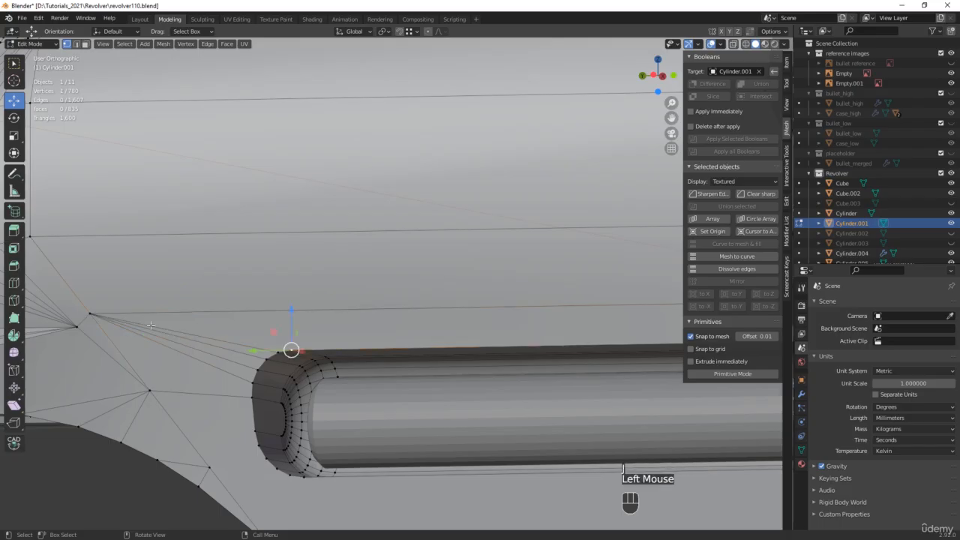
shift+click(90, 314)
key(j)
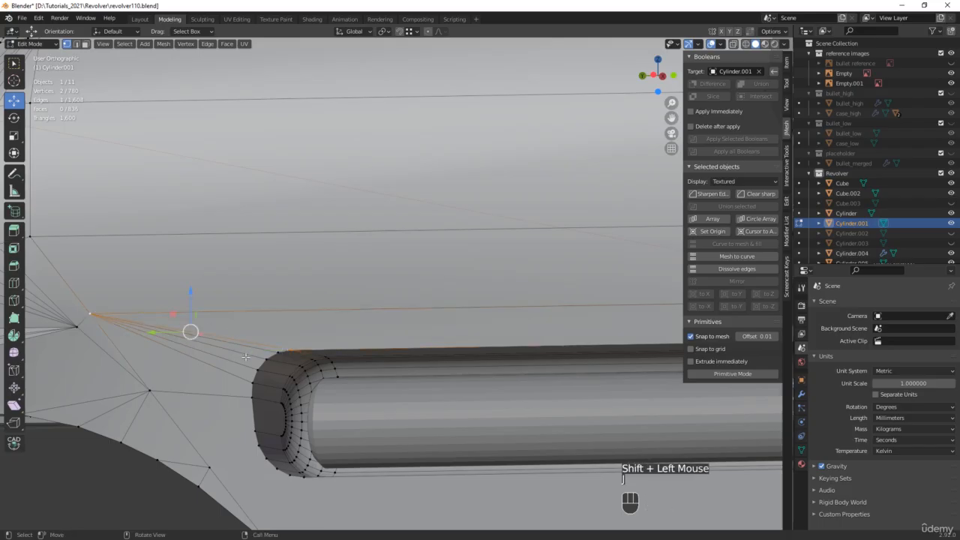
Connect four lower rim vertices of the recess's rounded end to the vertex just above the curved underside
scroll(245, 357, down, 1)
middle_drag(245, 357, 229, 441)
scroll(228, 440, up, 2)
click(195, 464)
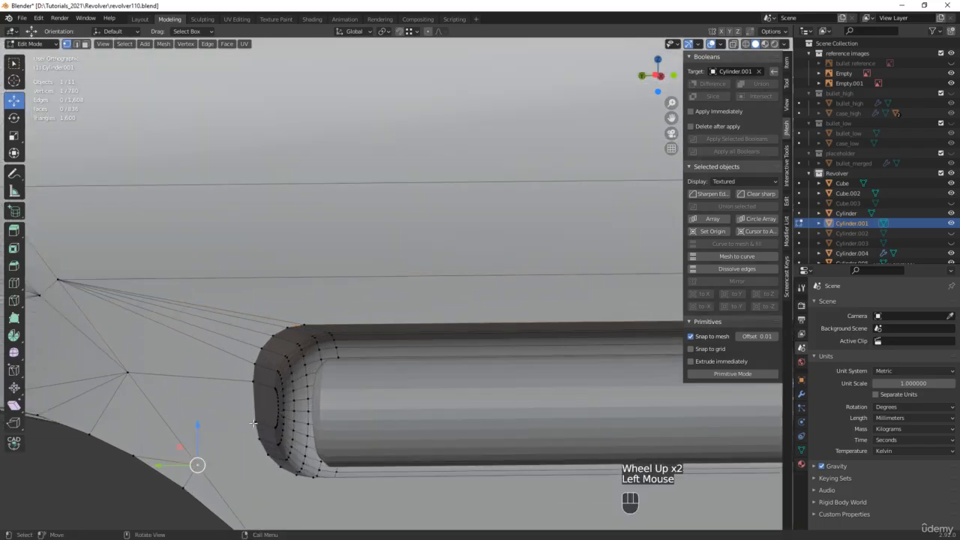
shift+click(255, 421)
key(j)
click(267, 449)
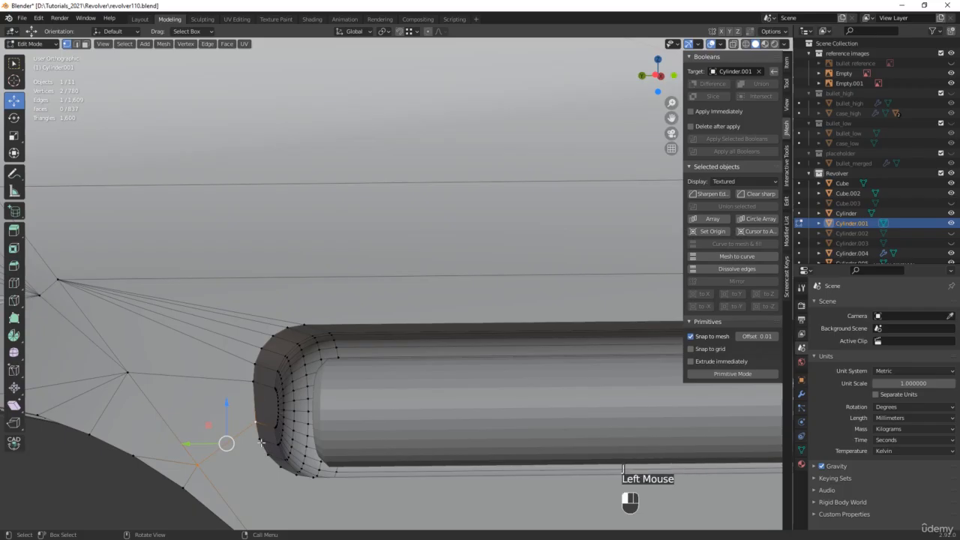
shift+click(267, 454)
key(j)
click(264, 450)
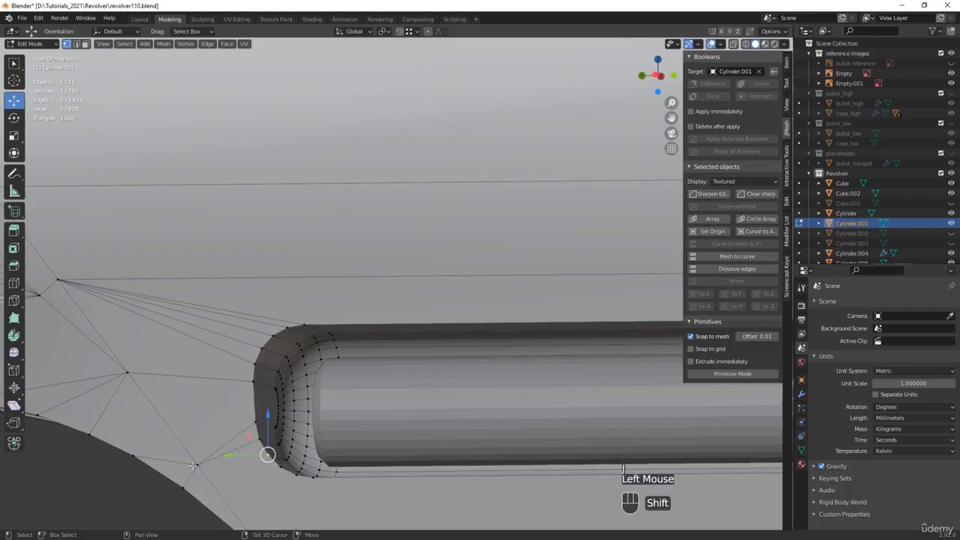
shift+click(196, 464)
key(j)
click(269, 469)
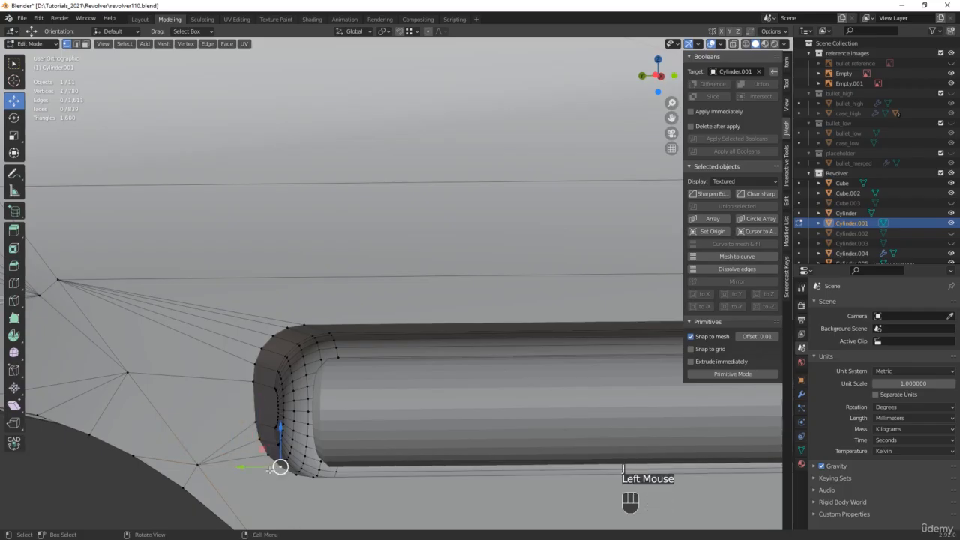
shift+click(194, 464)
scroll(298, 478, down, 1)
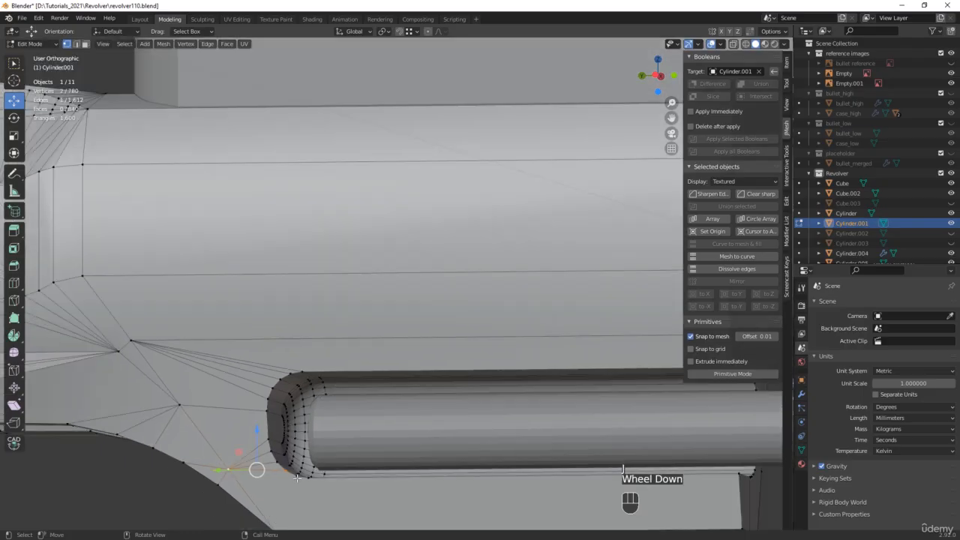
shift+middle_drag(298, 479, 291, 448)
scroll(279, 446, up, 2)
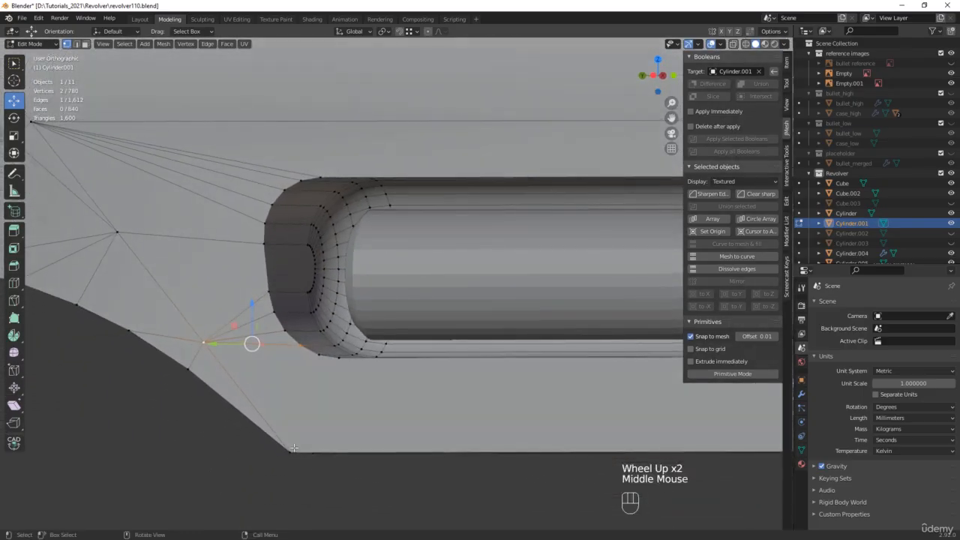
Connect the last two lower rim vertices of the rounded end to the bottom corner where the curved underside meets the straight edge
click(289, 451)
shift+click(320, 354)
key(h)
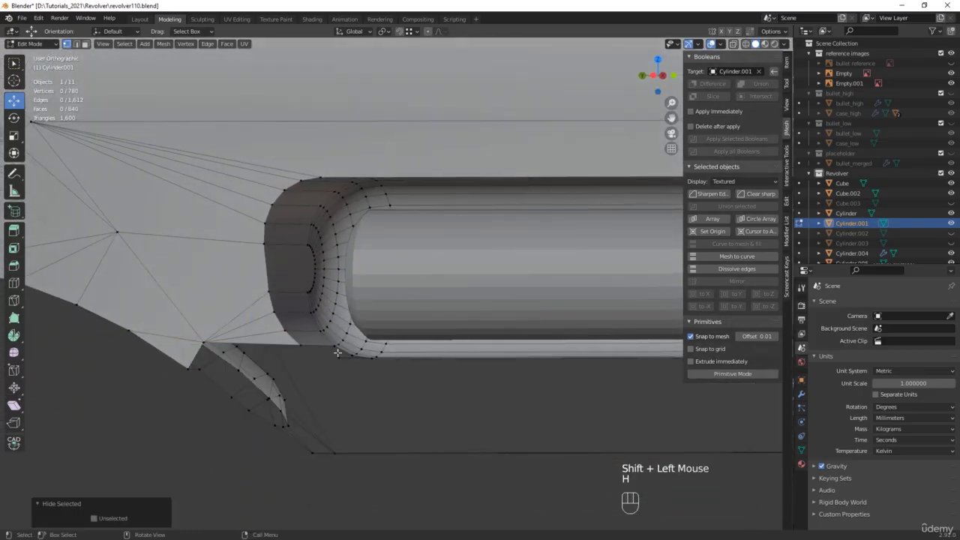
key(ctrl+z)
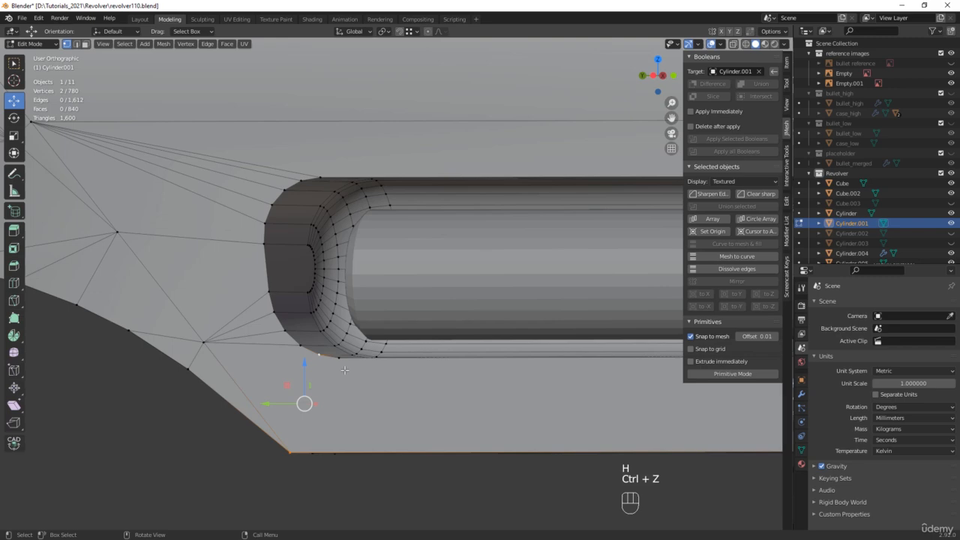
click(338, 358)
shift+click(290, 452)
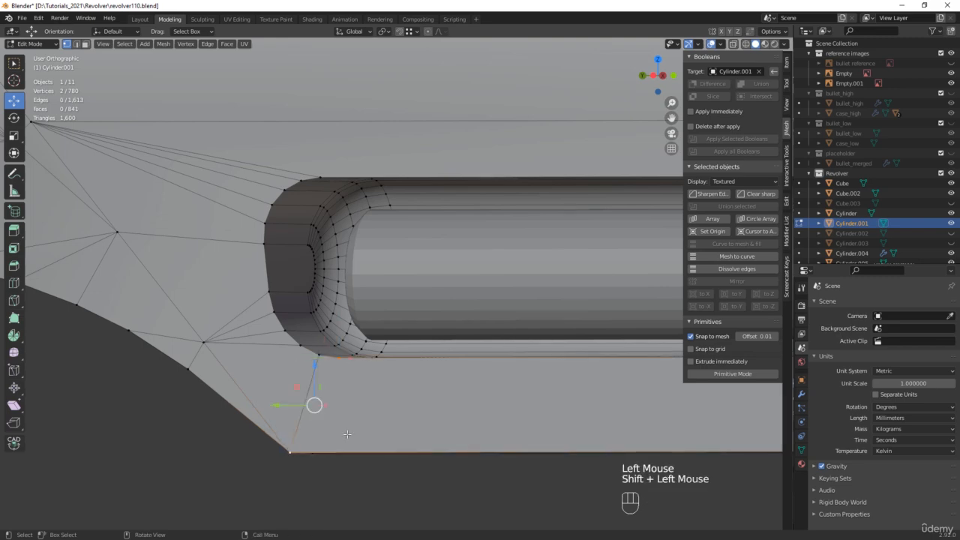
key(f)
scroll(347, 424, down, 2)
Isolate the barrel body in local view to expose the open end of the ejector-rod recess
middle_drag(348, 425, 337, 385)
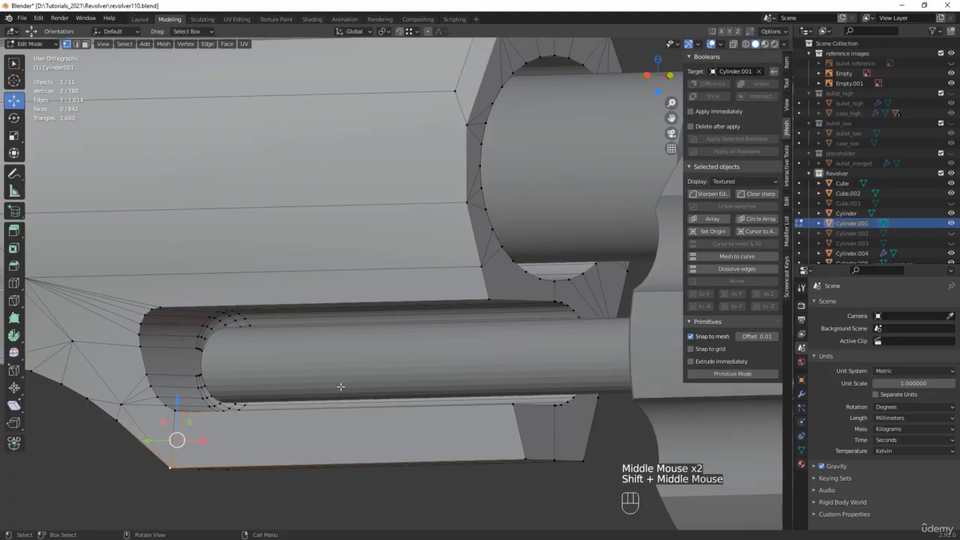
key(KP_Divide)
middle_drag(525, 315, 491, 327)
scroll(490, 324, up, 7)
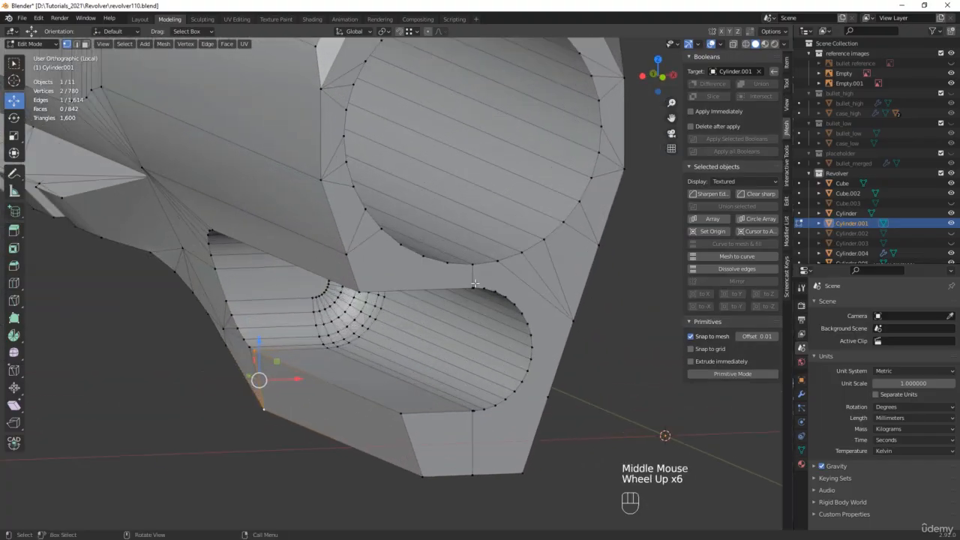
Connect the recess's upper rim vertex, where the straight side meets the curve, to the matching vertex deep inside the recess
middle_drag(474, 280, 472, 268)
shift+middle_drag(435, 187, 396, 256)
scroll(347, 174, up, 5)
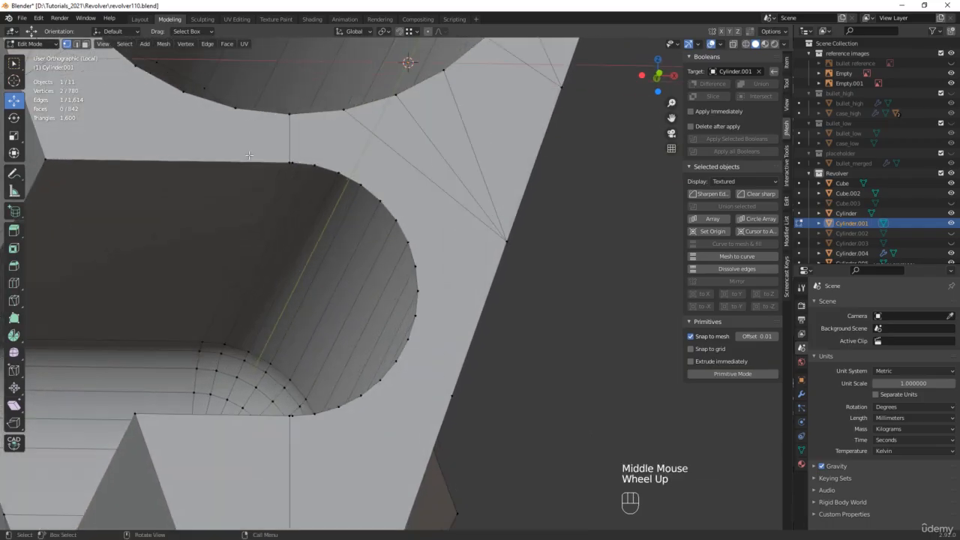
scroll(346, 172, up, 2)
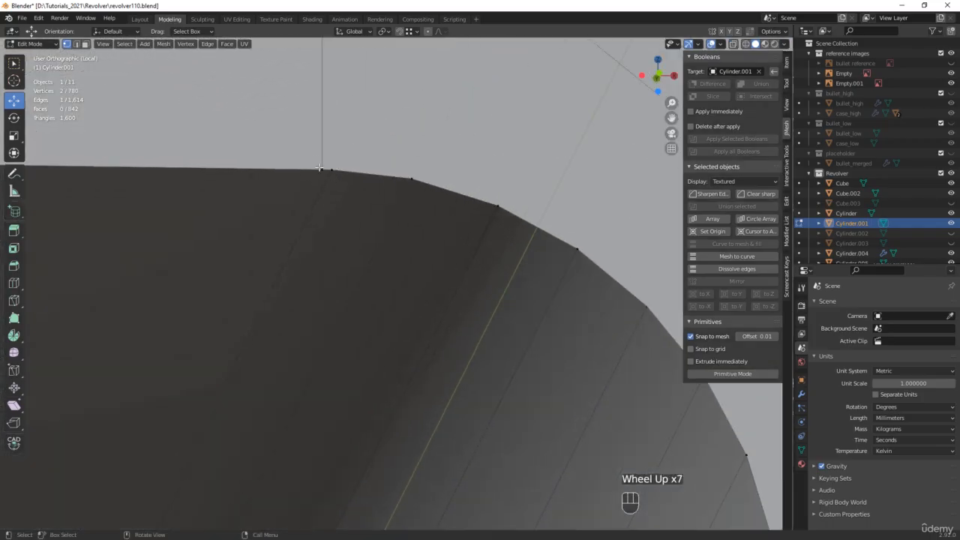
click(320, 169)
scroll(263, 247, down, 2)
shift+middle_drag(264, 247, 266, 422)
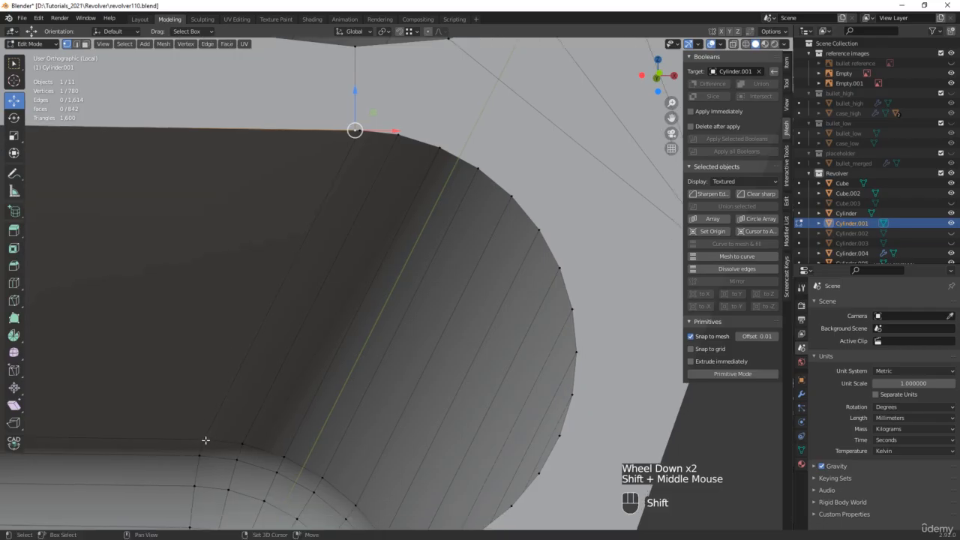
shift+click(266, 421)
key(j)
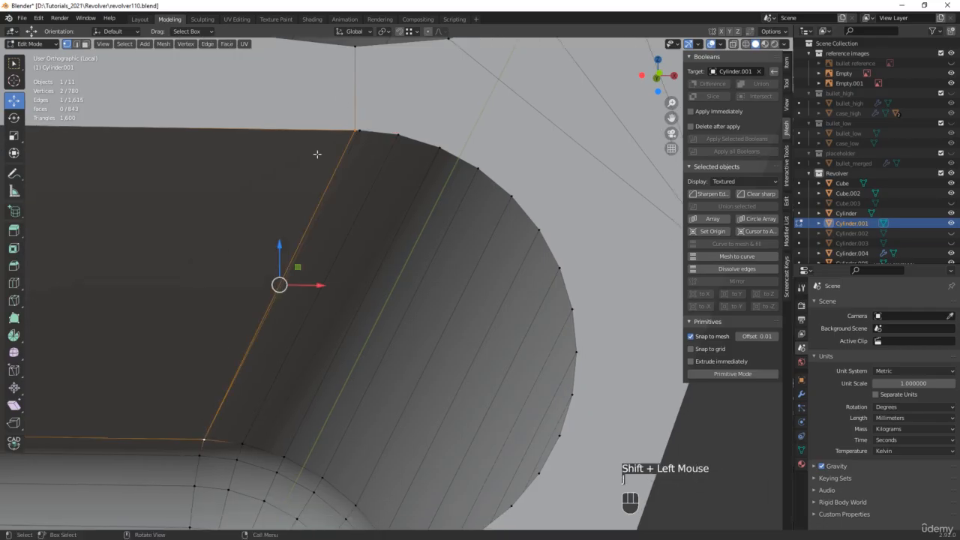
Dissolve the redundant lengthwise edge right beside the new connection at the recess's upper curve start
key(2)
click(358, 137)
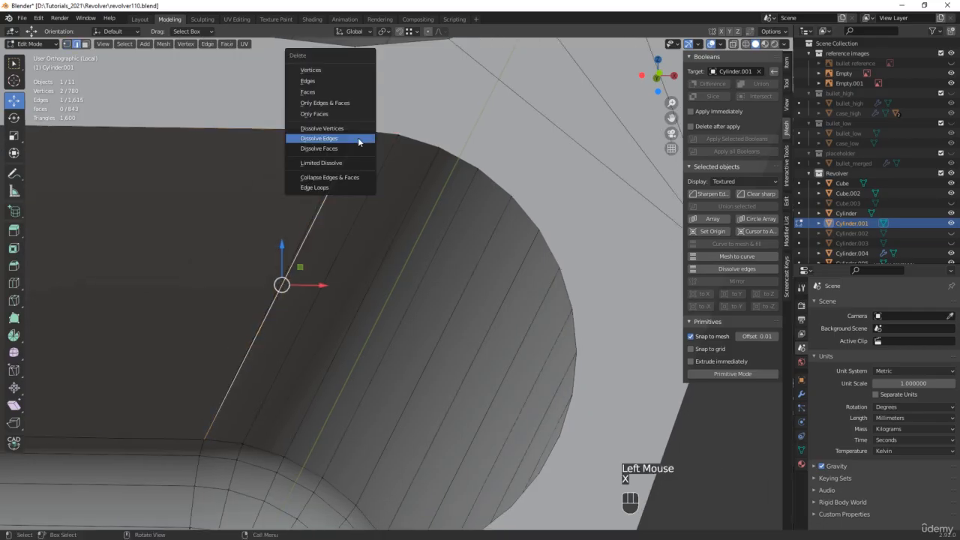
click(358, 141)
On the barrel's end face, connect the lower vertex of the slanted outer edge to the nearest vertex on the recess's rounded rim
scroll(404, 152, down, 2)
middle_drag(405, 153, 404, 170)
shift+middle_drag(441, 342, 396, 170)
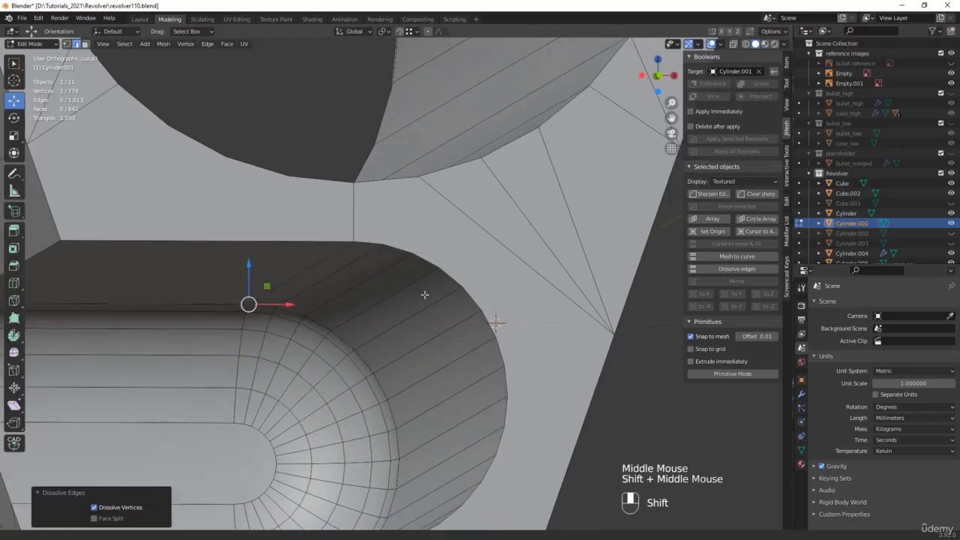
scroll(410, 155, down, 1)
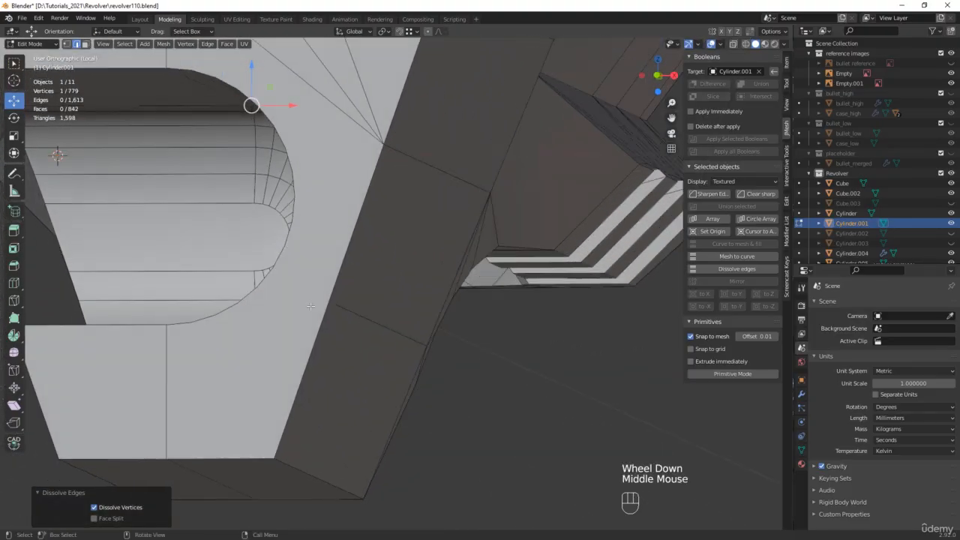
middle_drag(331, 301, 383, 288)
click(409, 300)
shift+click(358, 268)
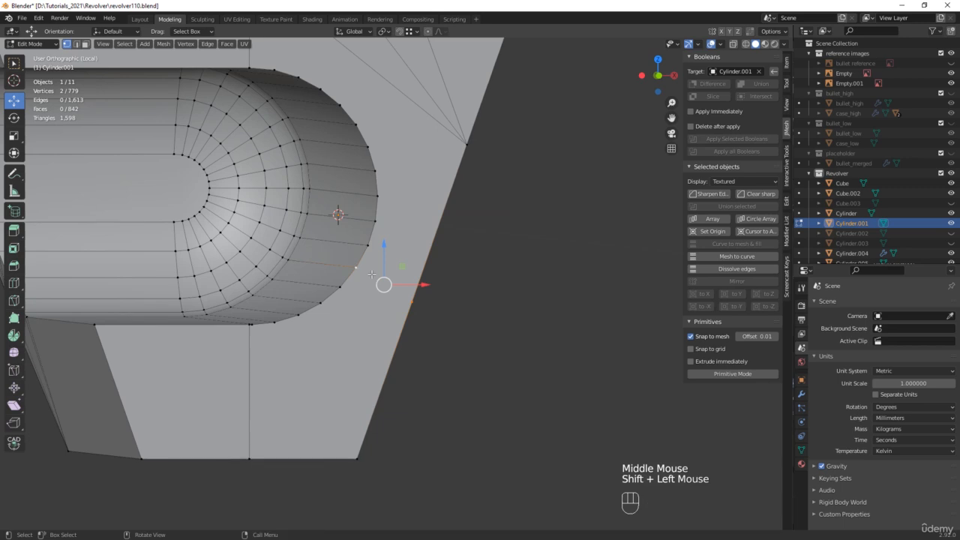
key(j)
Connect the recess's lower curve-start vertex to its matching inner vertex and dissolve the redundant lengthwise edge beside it
middle_drag(287, 297, 225, 357)
scroll(226, 356, up, 2)
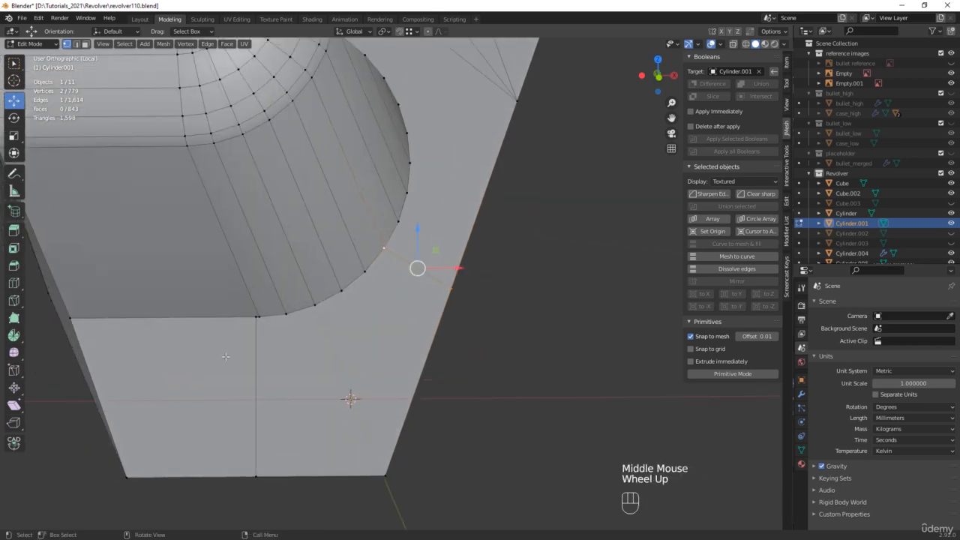
click(255, 316)
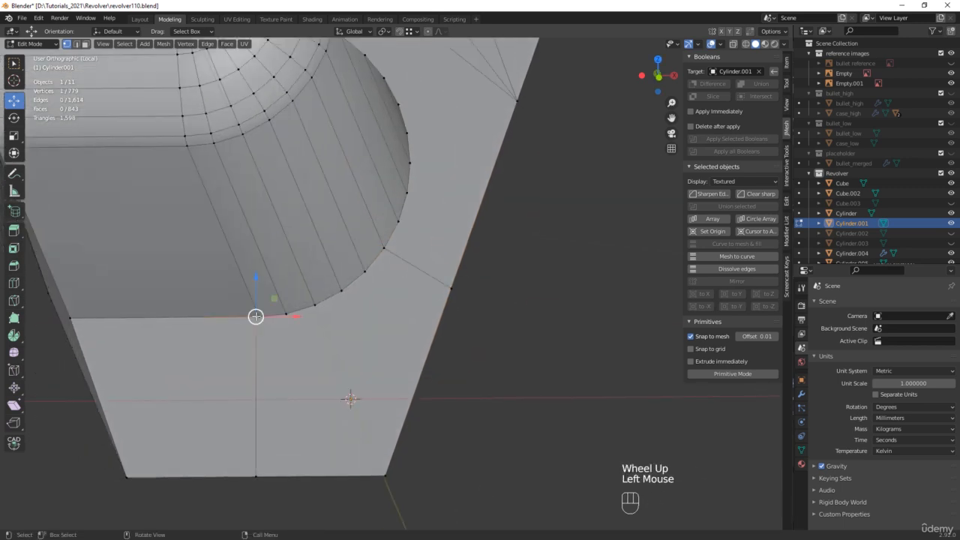
shift+click(187, 146)
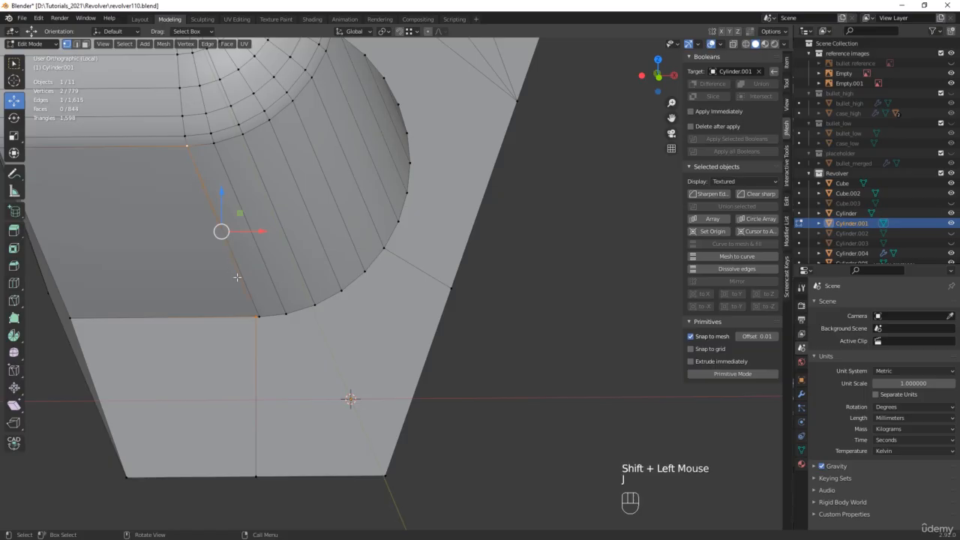
key(j)
key(x)
click(251, 297)
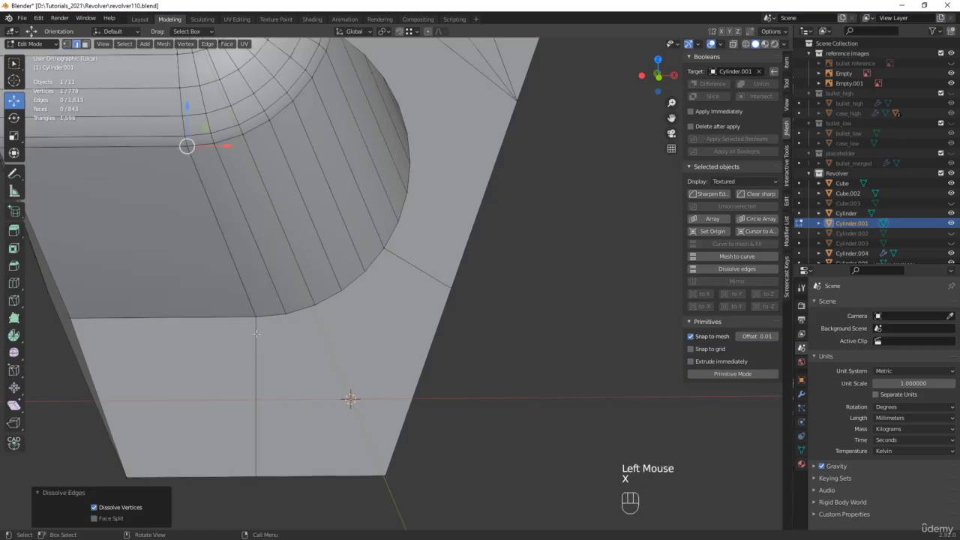
Connect the first rim vertex past the recess's lower curve start to the middle vertex of the end face's bottom edge
click(285, 314)
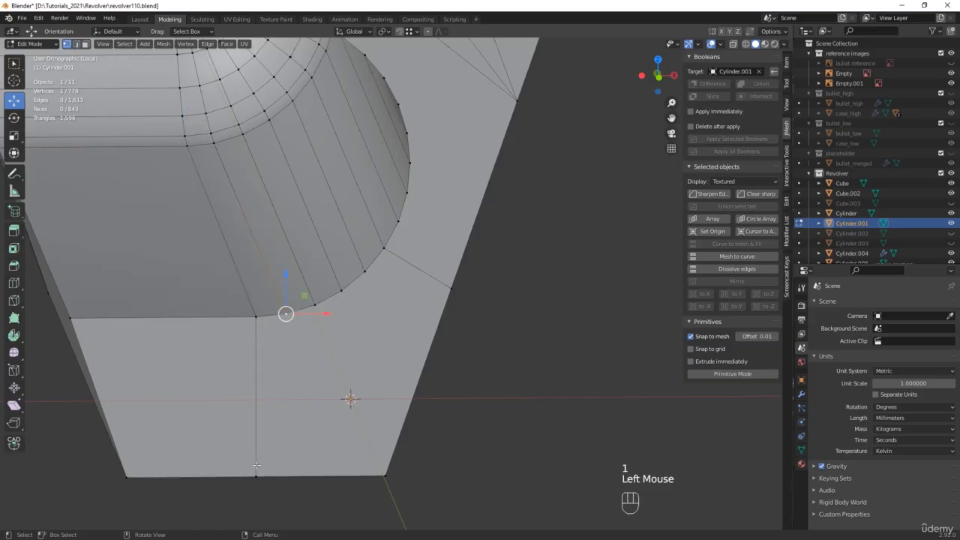
shift+click(256, 467)
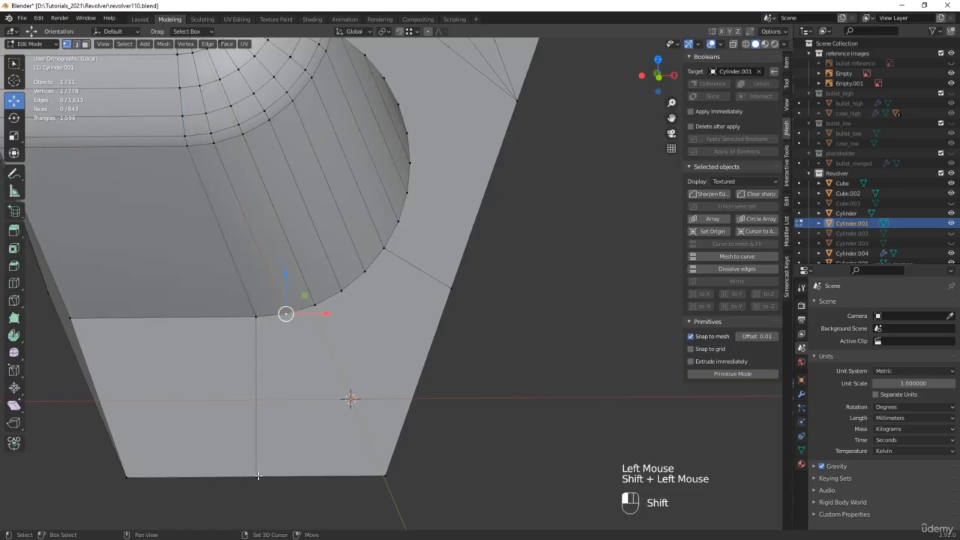
key(j)
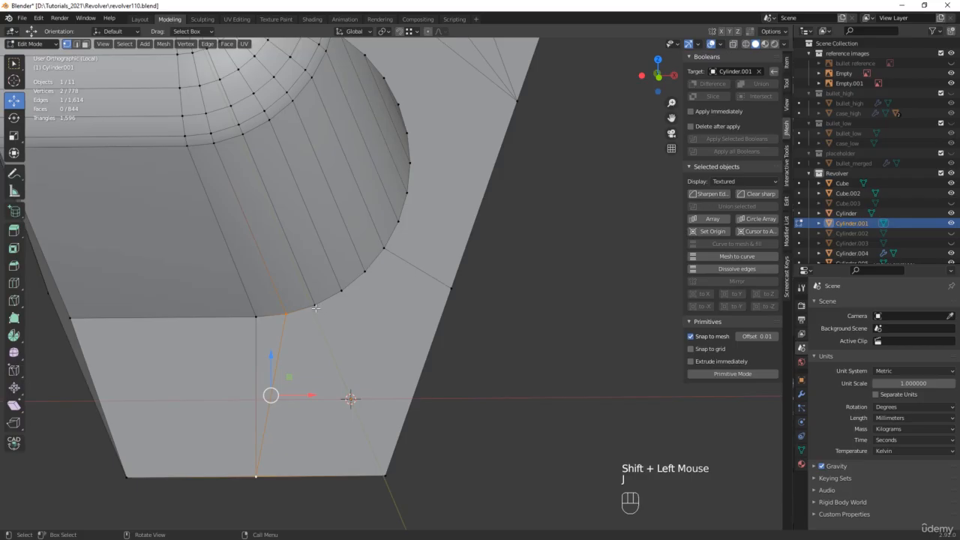
Connect the next three lower rim vertices of the recess to the end face's bottom outer corner
click(316, 308)
shift+click(385, 475)
key(j)
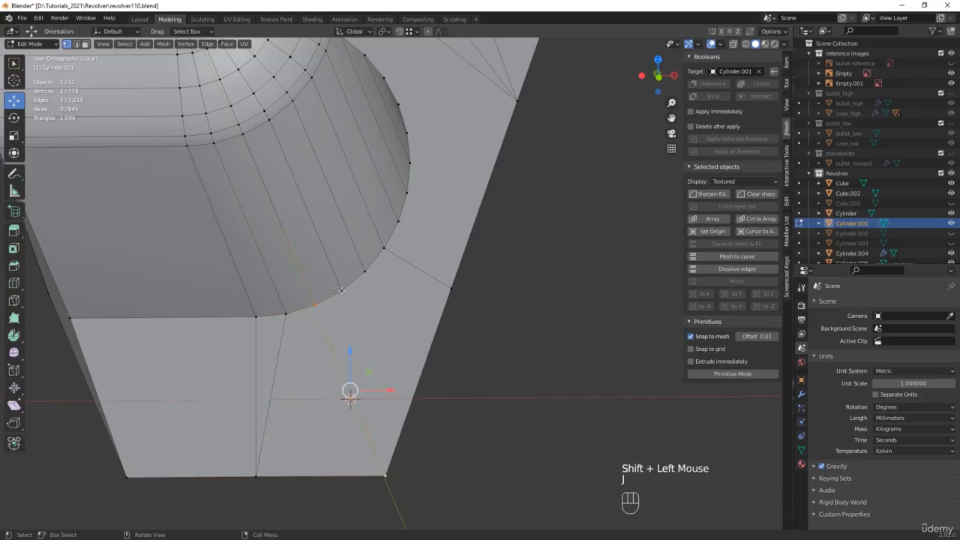
click(341, 290)
shift+click(384, 475)
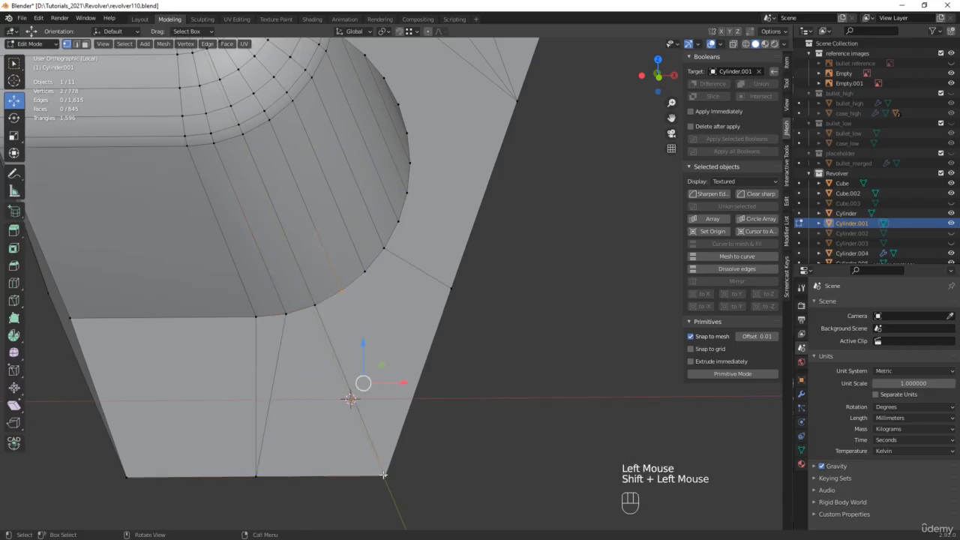
key(j)
click(365, 272)
shift+click(385, 475)
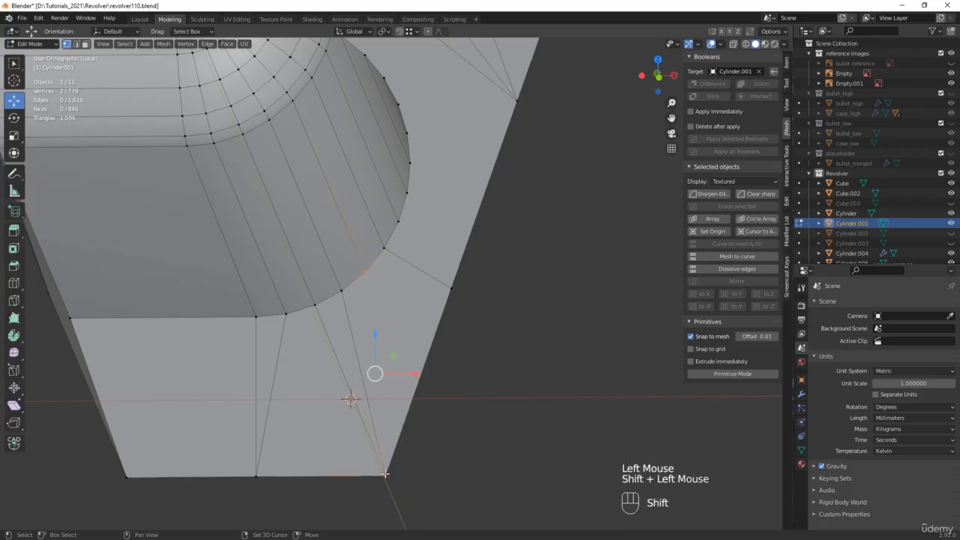
key(j)
Connect the next two rim vertices up the curve to the lower vertex on the end face's slanted outer edge
shift+middle_drag(391, 234, 300, 289)
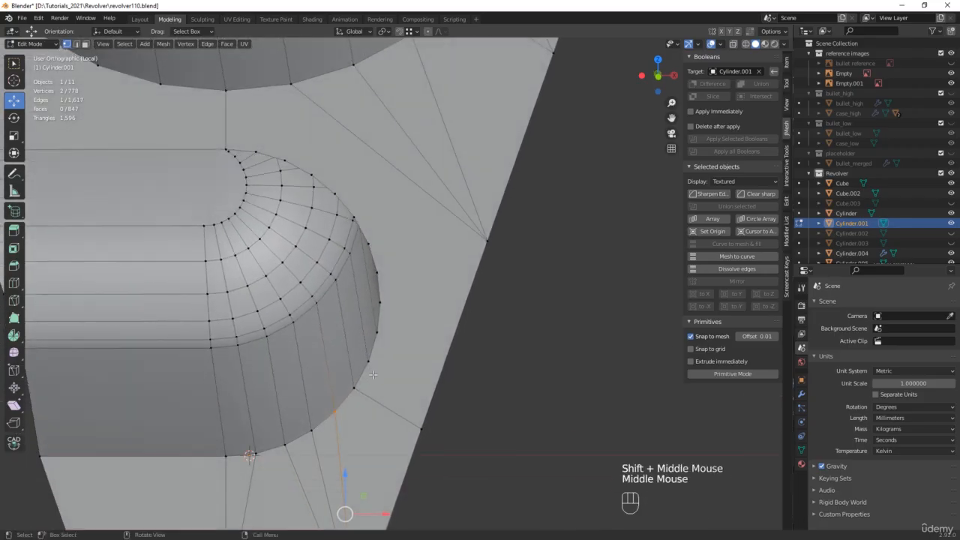
click(369, 361)
shift+click(421, 429)
key(j)
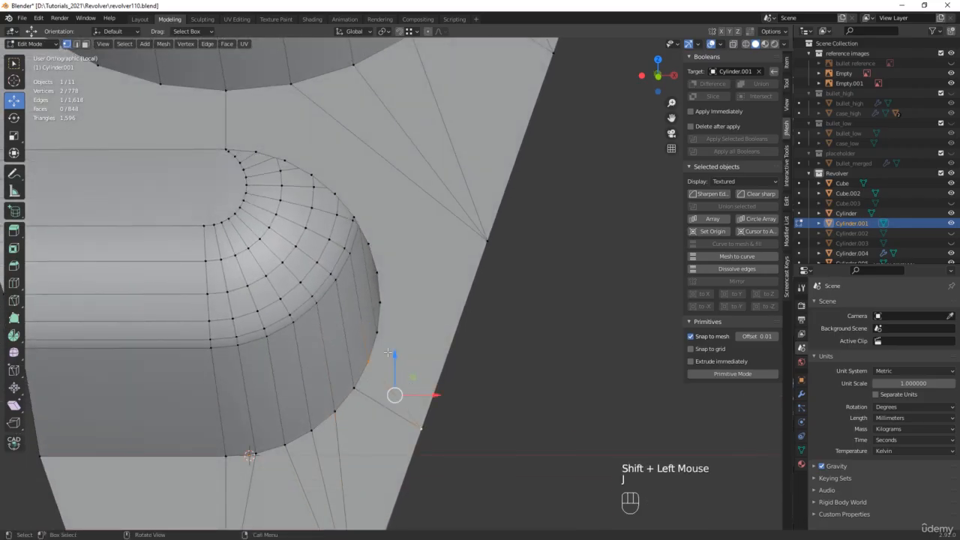
click(376, 333)
shift+click(421, 428)
key(j)
Connect the following five rim vertices of the recess to the upper fan vertex on the end face's slanted outer edge
click(379, 302)
shift+click(486, 241)
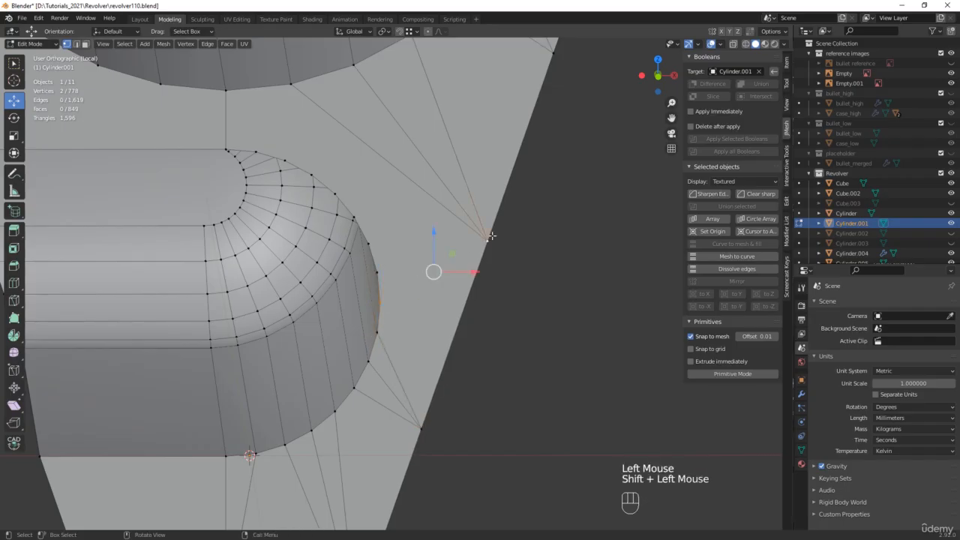
key(j)
click(381, 271)
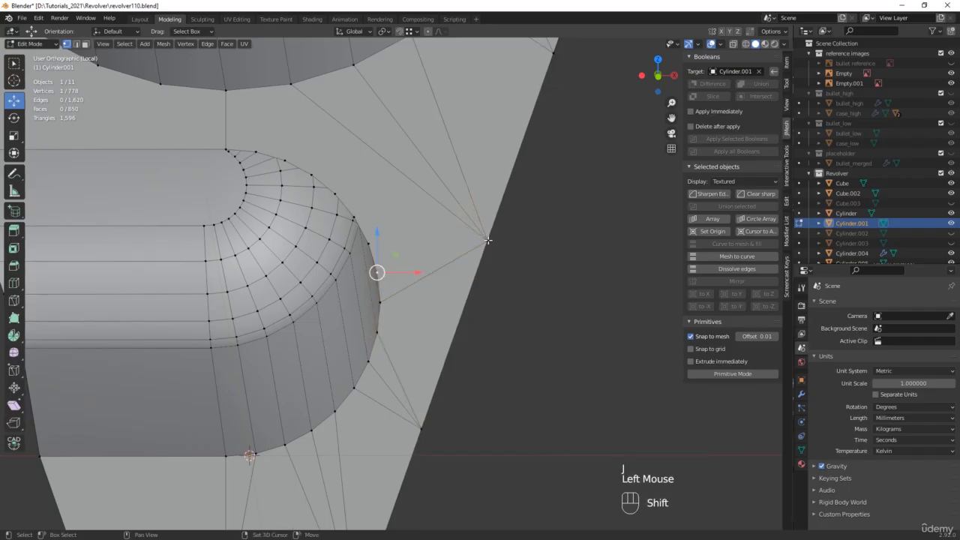
shift+click(488, 241)
key(j)
click(369, 243)
shift+click(488, 242)
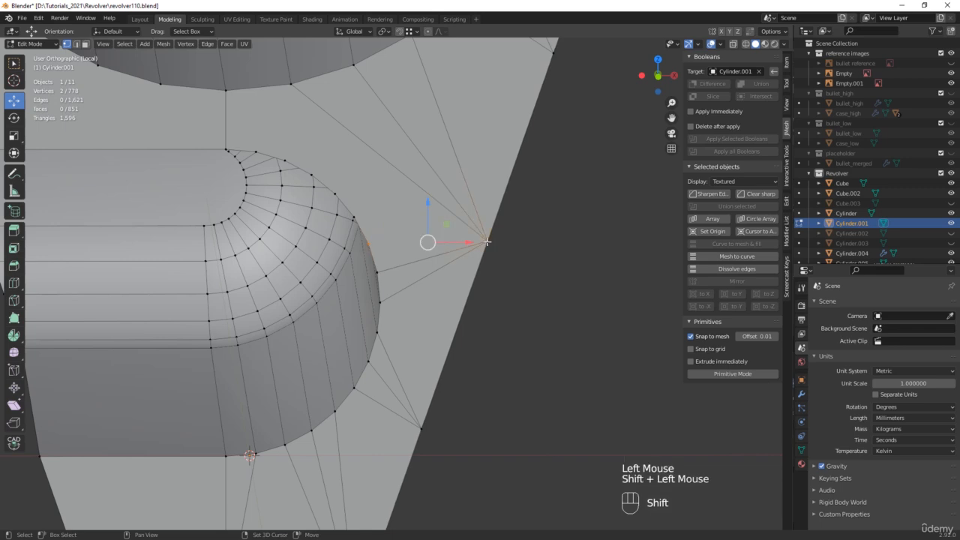
key(j)
click(354, 217)
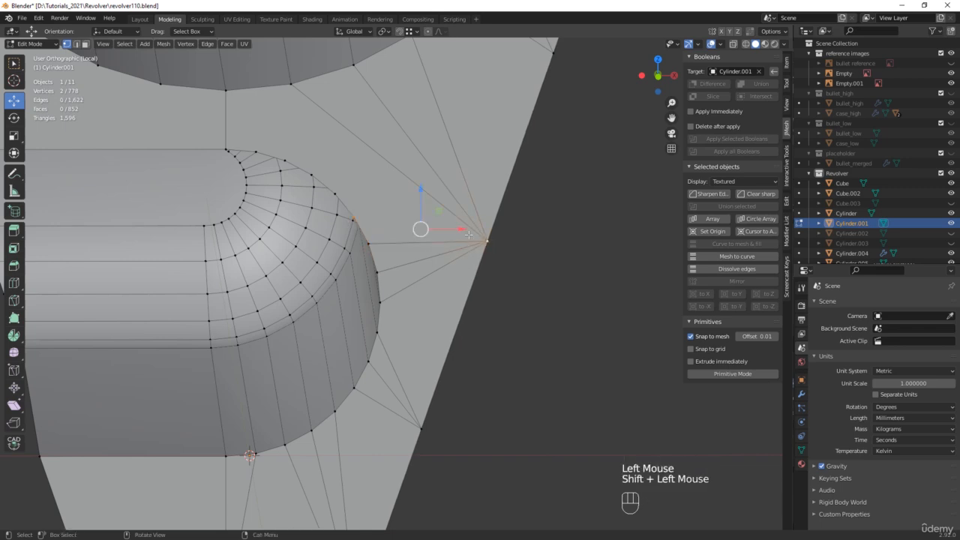
key(j)
middle_drag(468, 234, 344, 171)
click(338, 194)
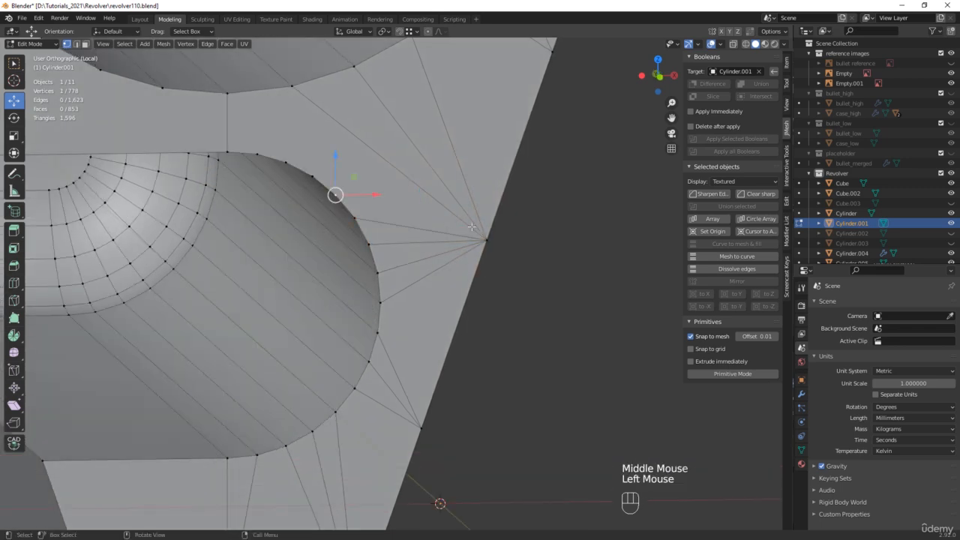
shift+click(484, 239)
key(j)
shift+middle_drag(314, 162, 389, 234)
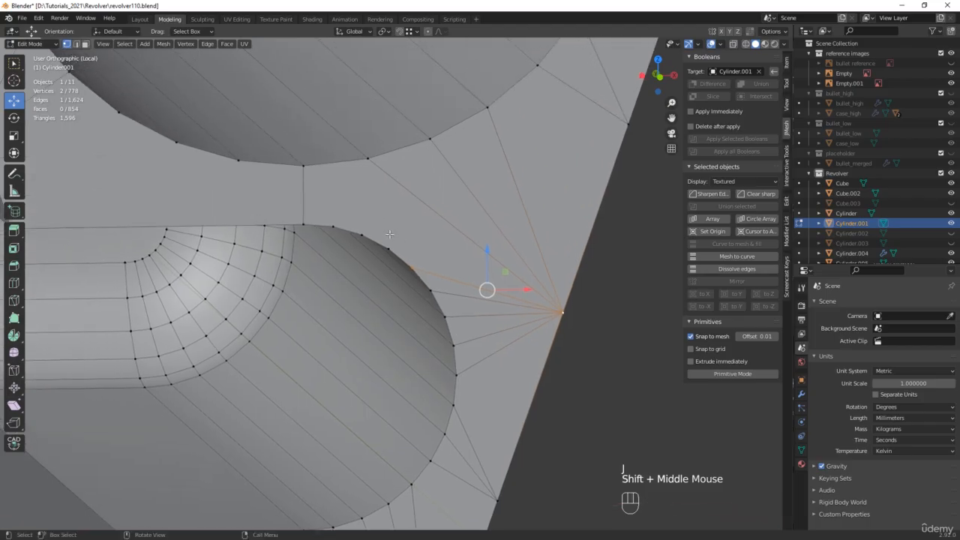
shift+click(367, 160)
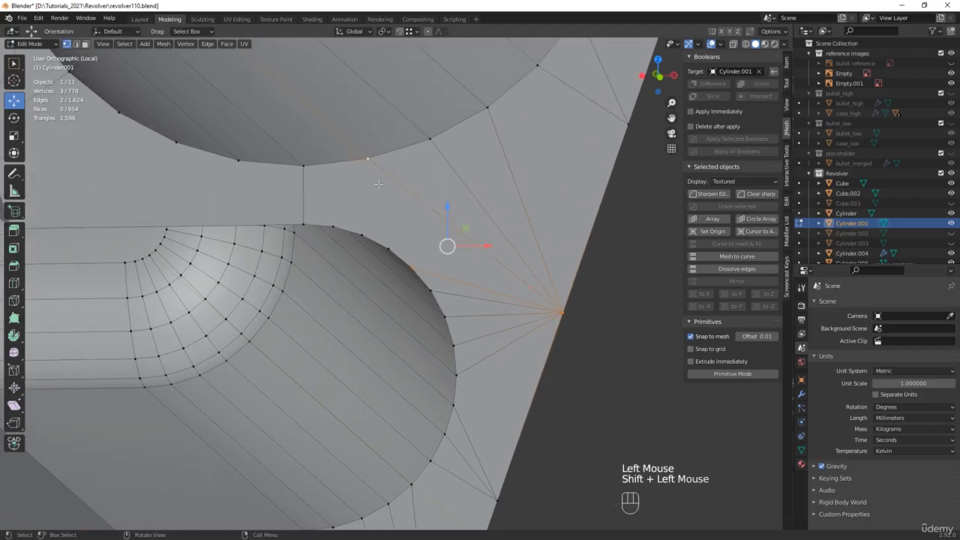
key(j)
key(ctrl+z)
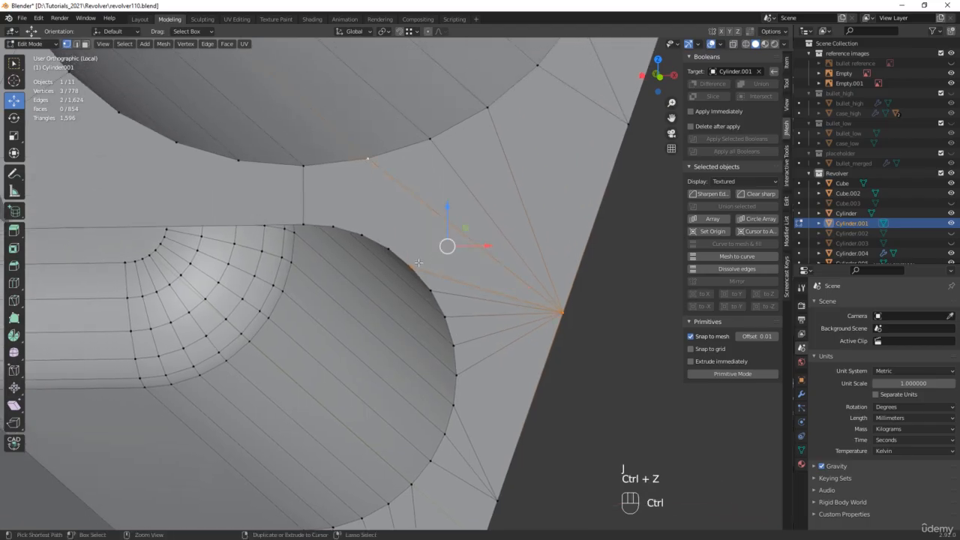
Connect four upper rim vertices of the recess to the bore vertex next to the central vertical edge, on the rounded side
click(411, 267)
shift+click(367, 159)
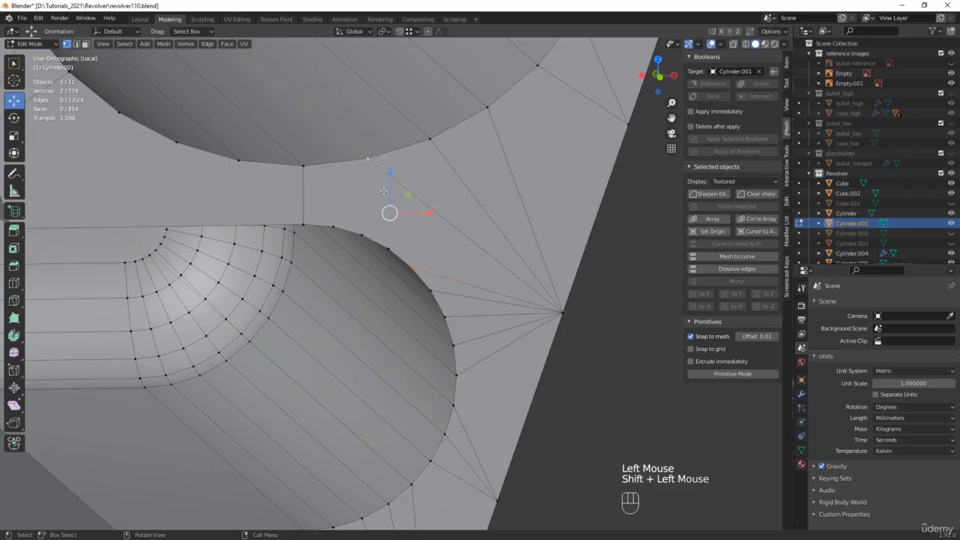
key(j)
click(387, 248)
shift+click(365, 162)
key(j)
click(361, 235)
shift+click(366, 159)
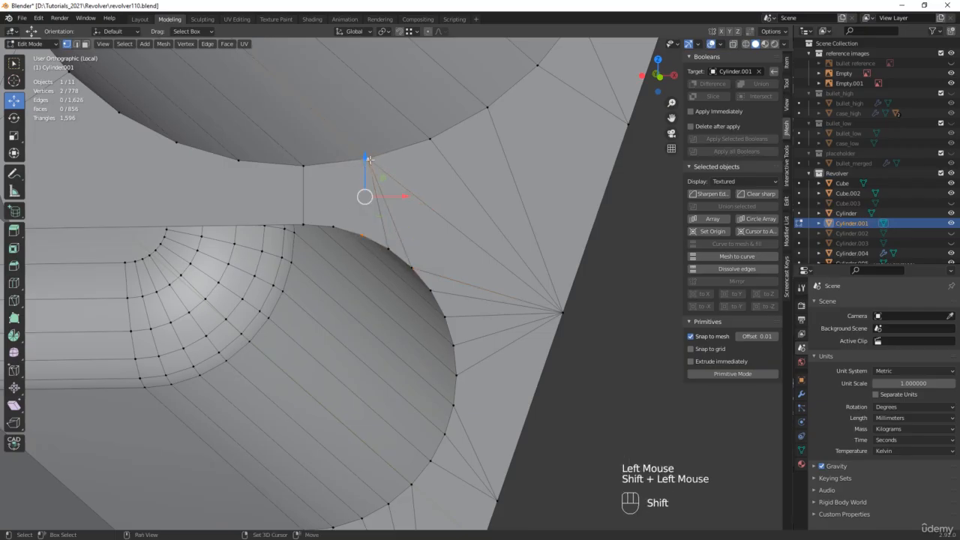
key(j)
click(332, 224)
shift+click(367, 159)
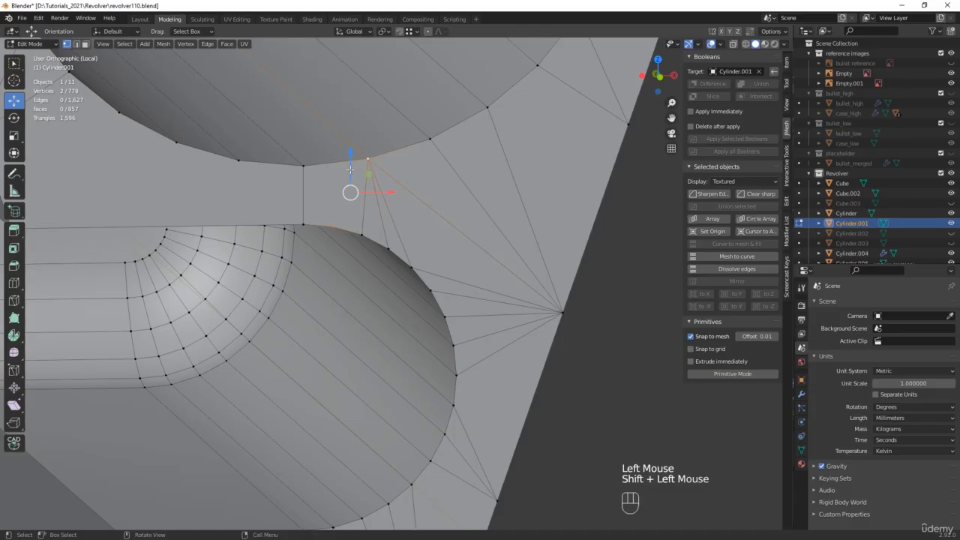
key(j)
Connect the recess's upper curve-start vertex to the bore vertex on the opposite side of the central vertical edge
middle_drag(271, 210, 271, 199)
scroll(272, 199, down, 2)
shift+scroll(313, 228, up, 1)
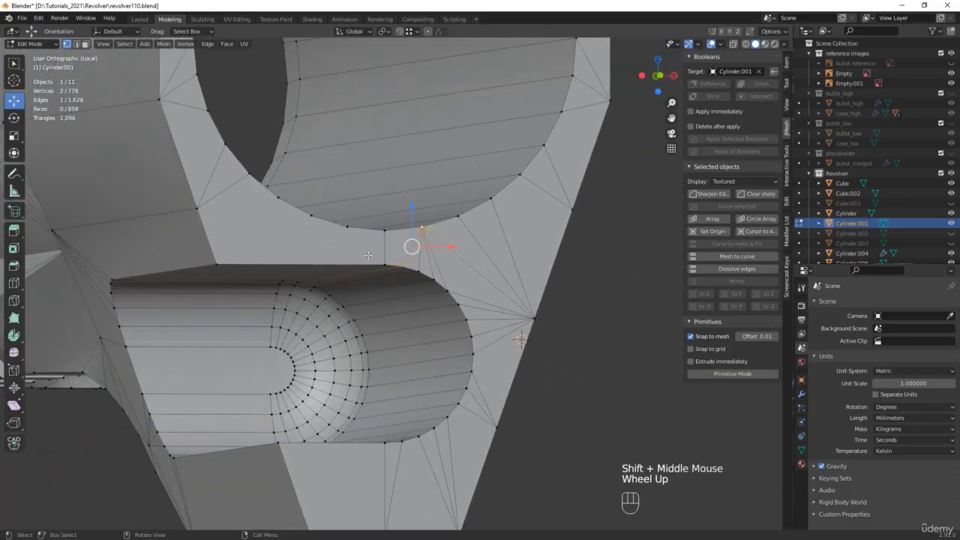
click(383, 264)
shift+click(347, 226)
key(j)
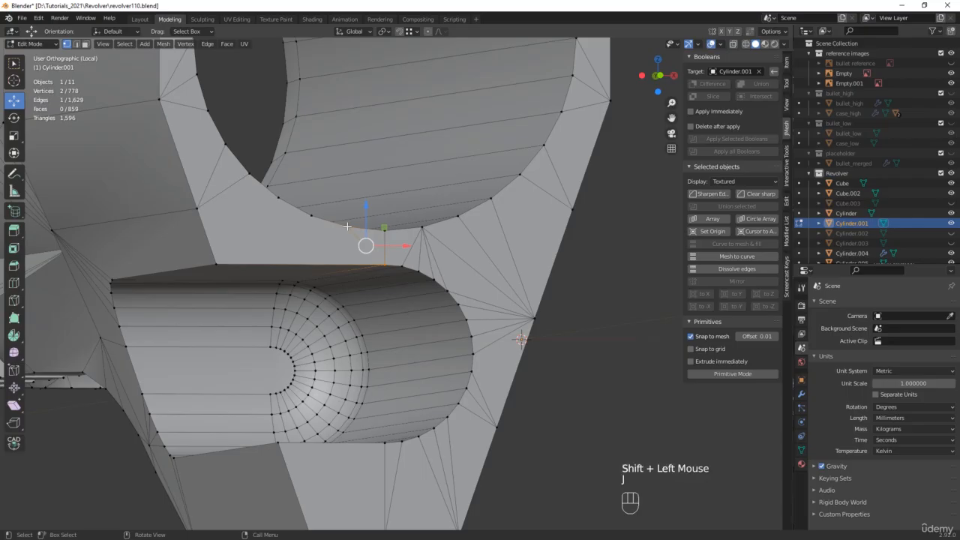
Connect the next two bore vertices to the recess's upper corner vertex and save the file incrementally as revolver111.blend
click(311, 216)
shift+click(216, 263)
key(j)
click(277, 198)
shift+click(217, 264)
key(j)
key(ctrl+alt+s)
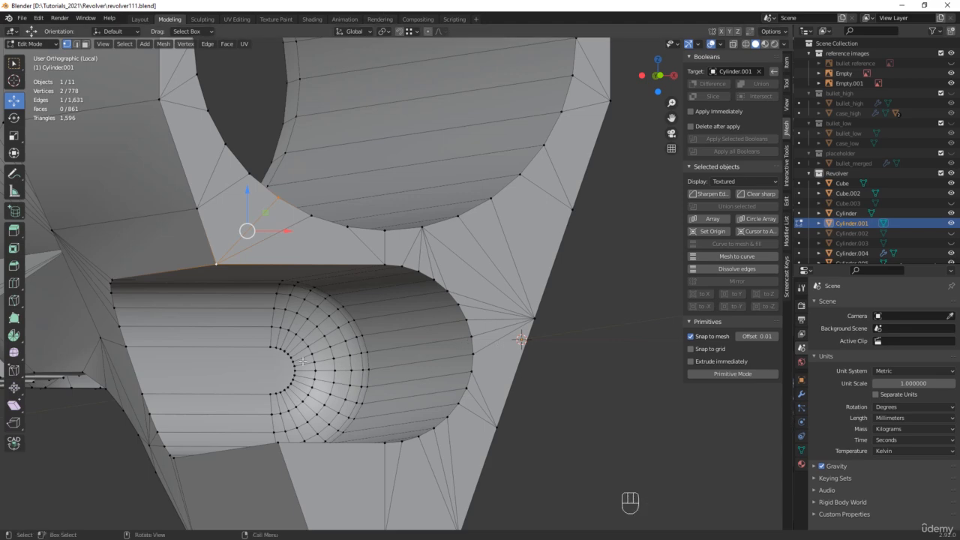
Select the first row of ring edges across the recess's rounded end, from inner flat to outer ring, as a shortest path with Face Stepping
middle_drag(275, 373, 302, 270)
scroll(302, 268, up, 2)
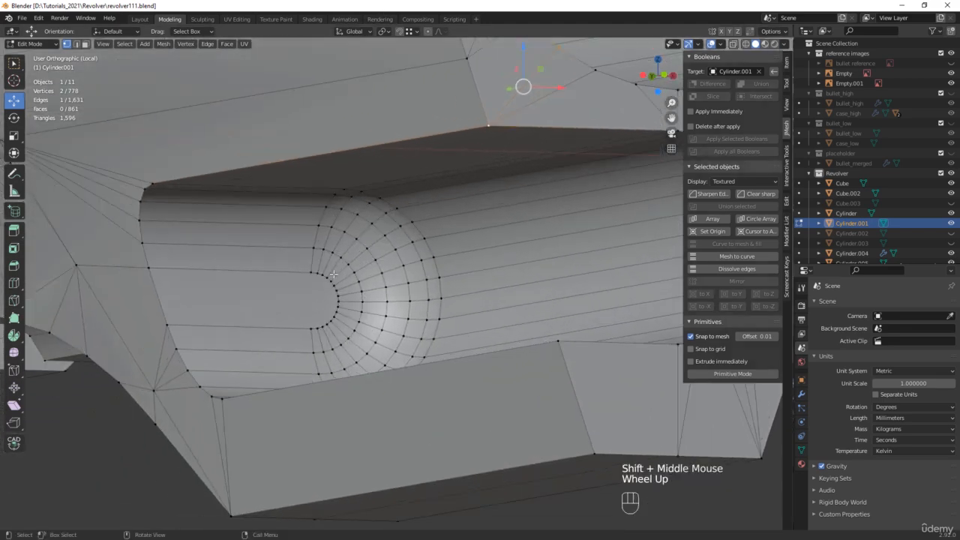
key(2)
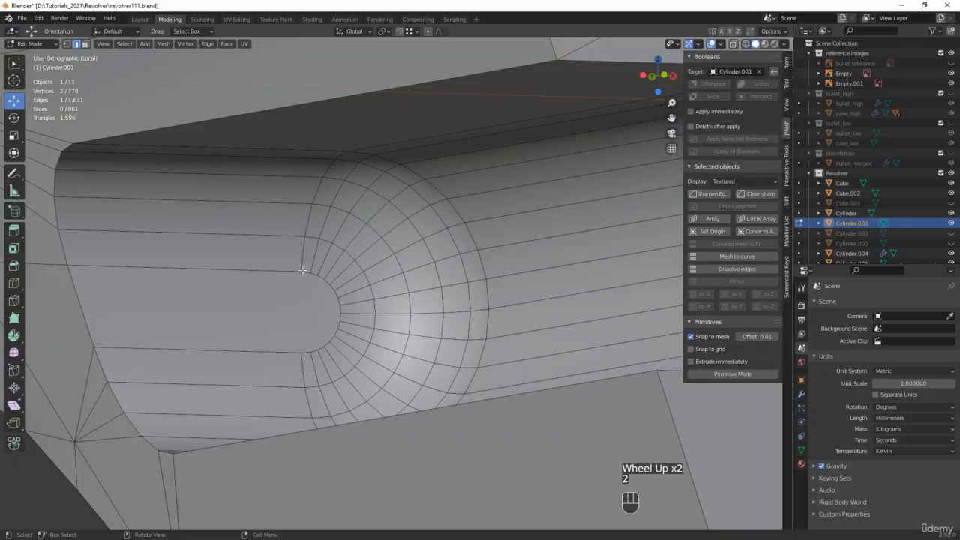
click(304, 270)
shift+middle_drag(304, 271, 369, 201)
ctrl+click(365, 196)
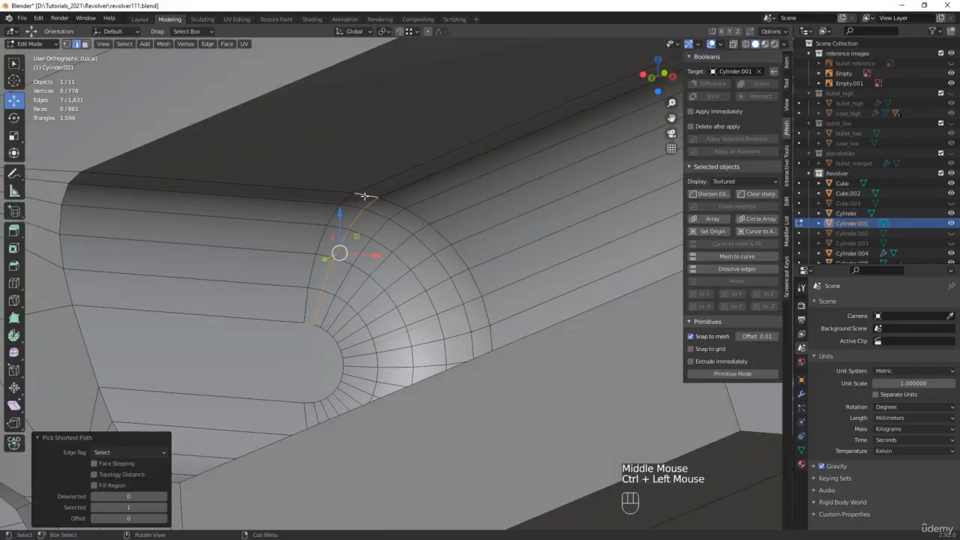
click(515, 444)
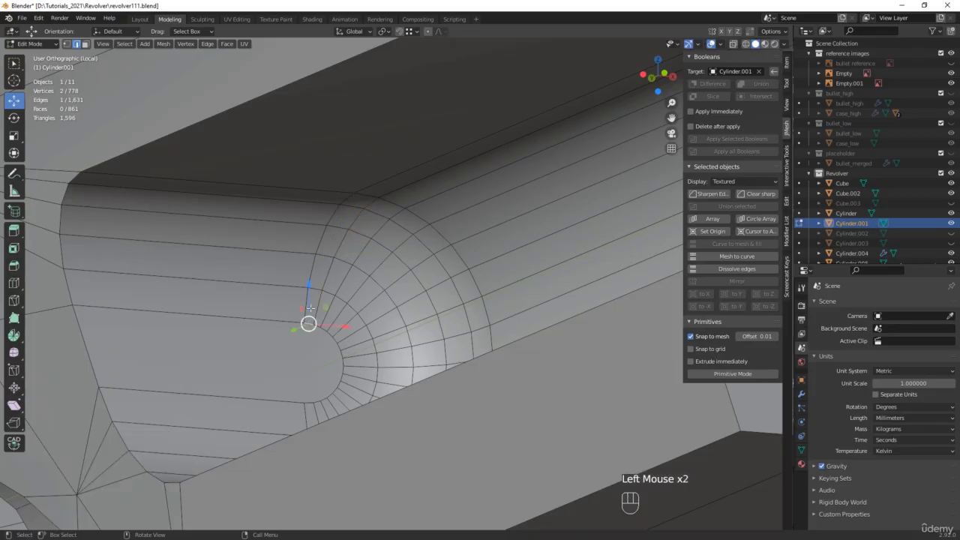
ctrl+click(358, 194)
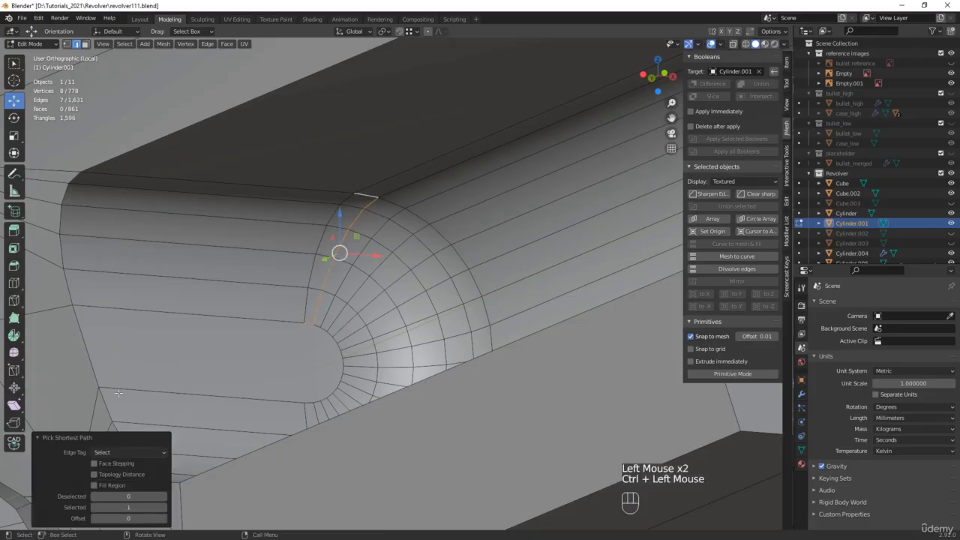
click(94, 463)
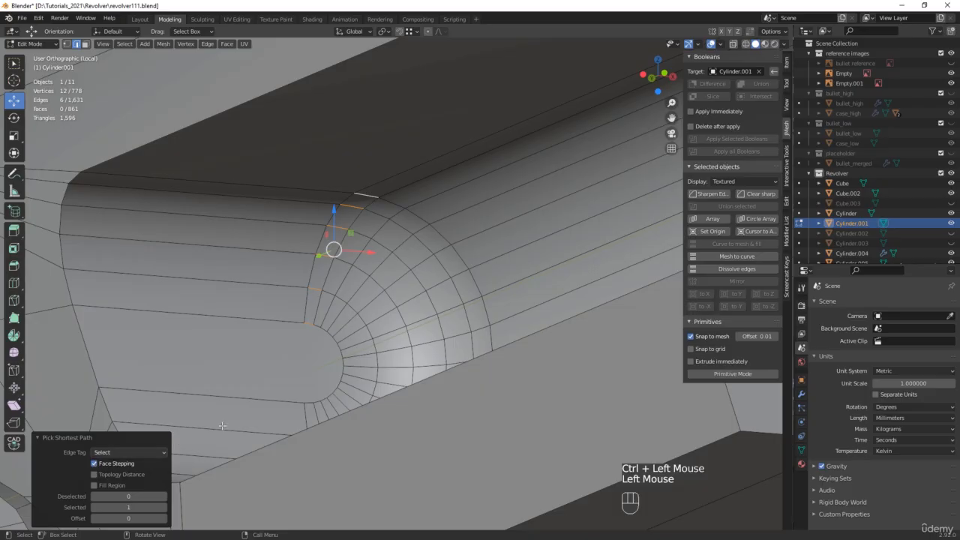
Add five more alternating rows of ring edges around the rounded end to the selection, each running from the inner flat to the outer ring
middle_drag(322, 339, 330, 336)
scroll(331, 336, up, 2)
shift+click(312, 317)
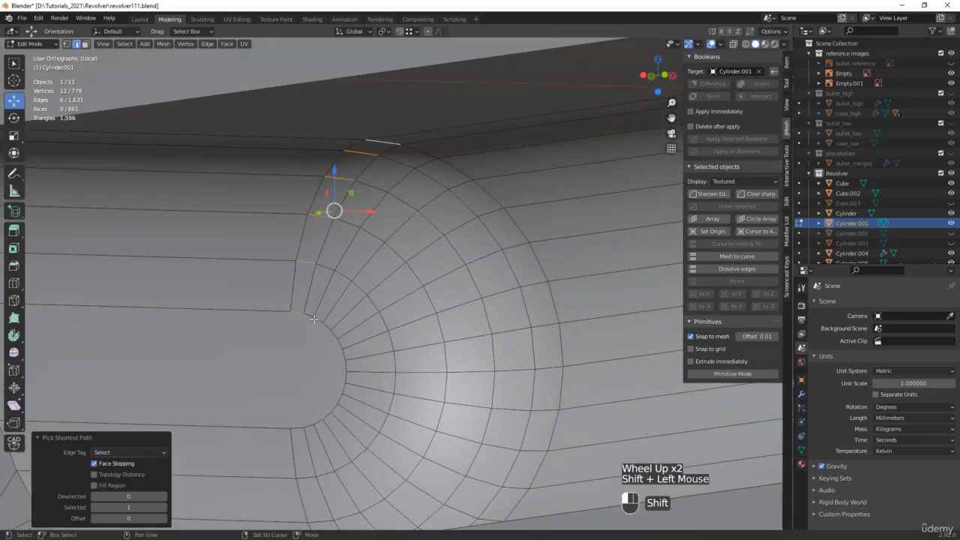
ctrl+click(452, 166)
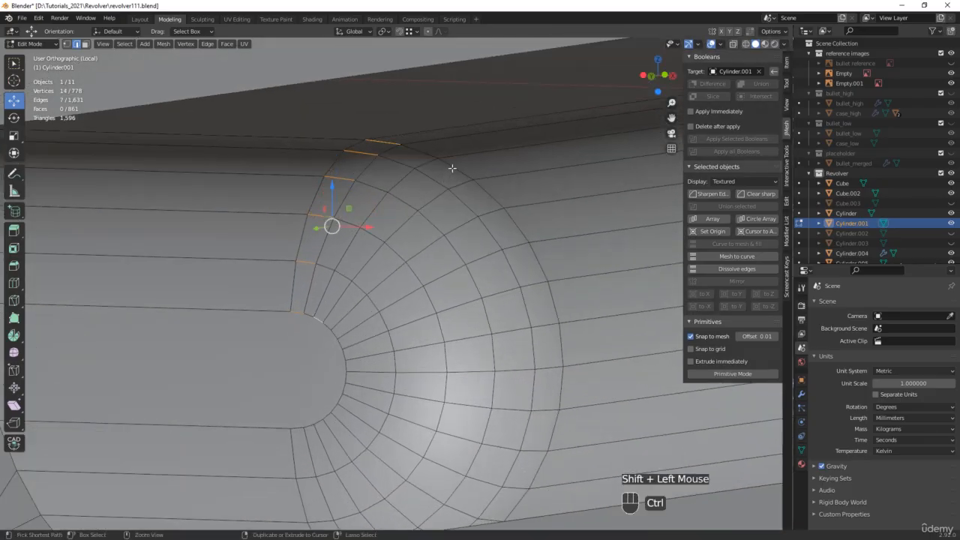
shift+click(342, 339)
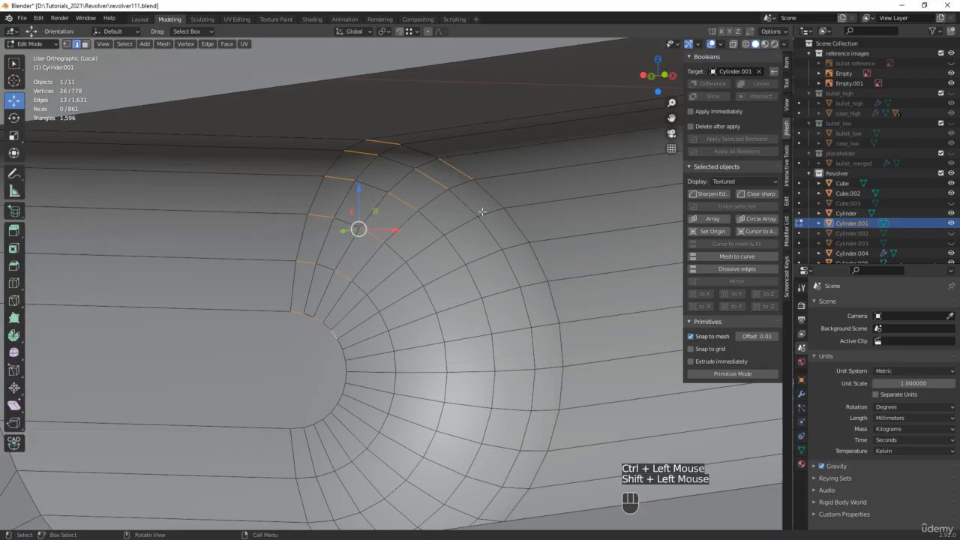
ctrl+click(507, 218)
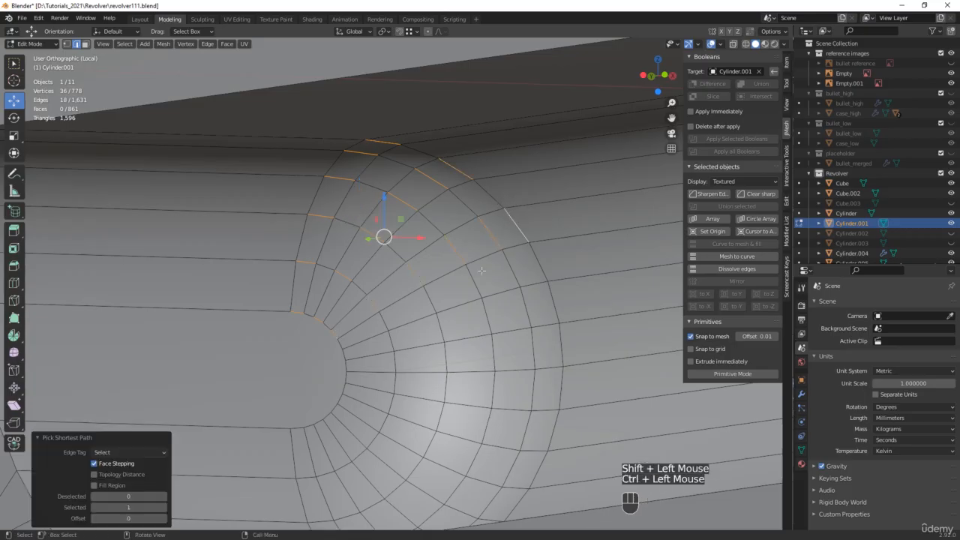
shift+click(344, 351)
ctrl+click(551, 303)
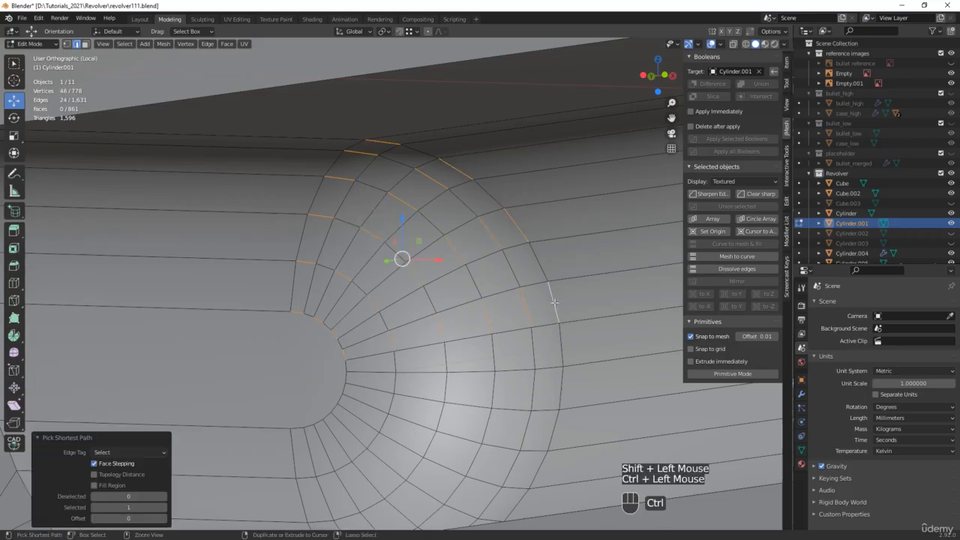
shift+click(346, 377)
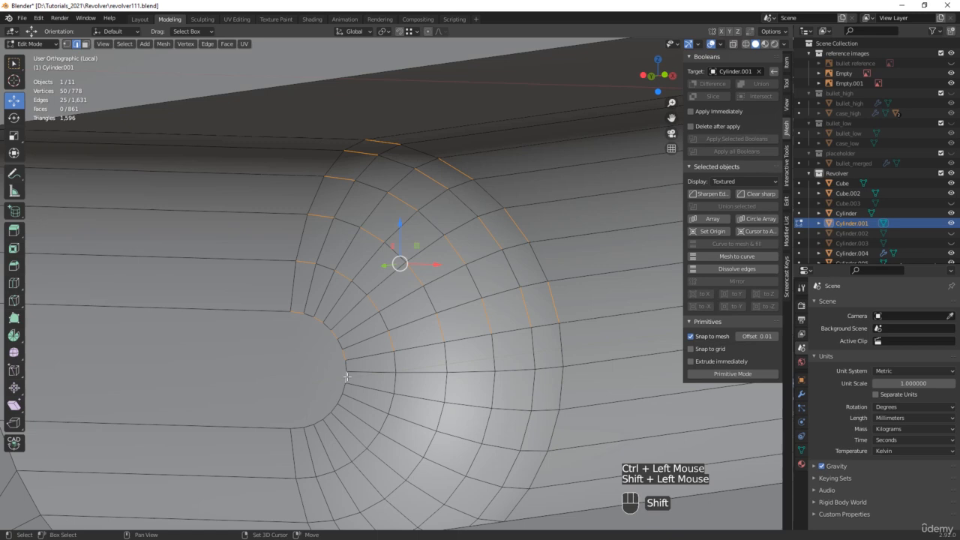
ctrl+click(561, 387)
shift+click(338, 398)
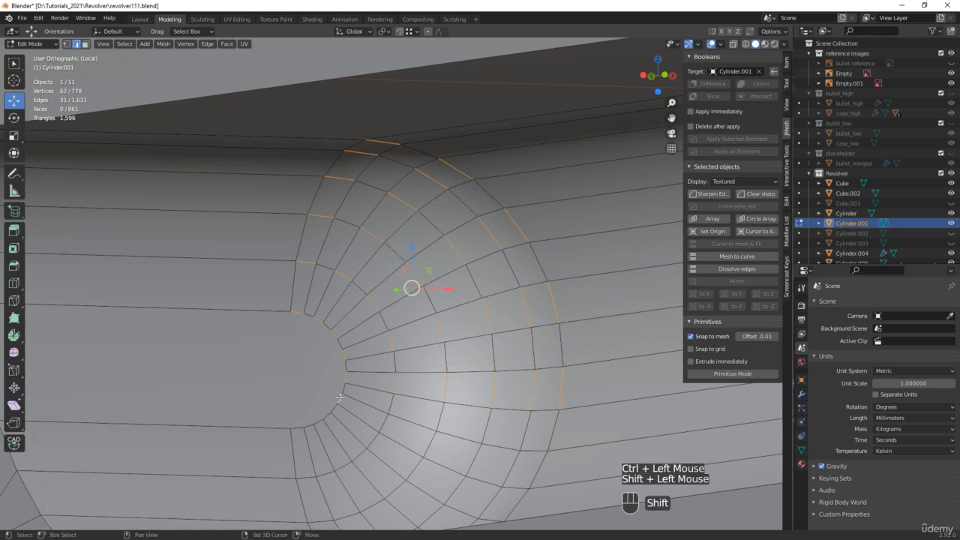
ctrl+click(540, 467)
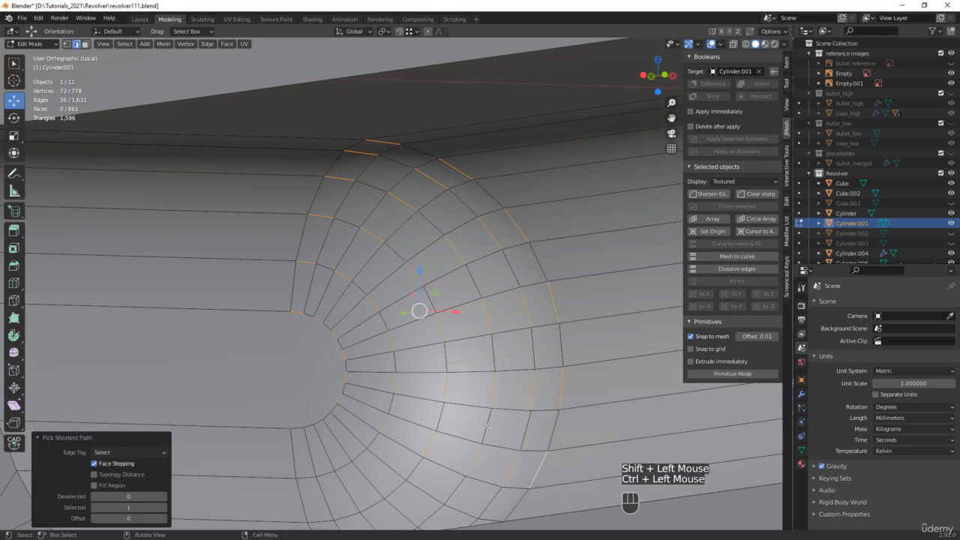
Add the last two alternating rows of ring edges on the lower part of the rounded end to the selection
middle_drag(540, 467, 426, 302)
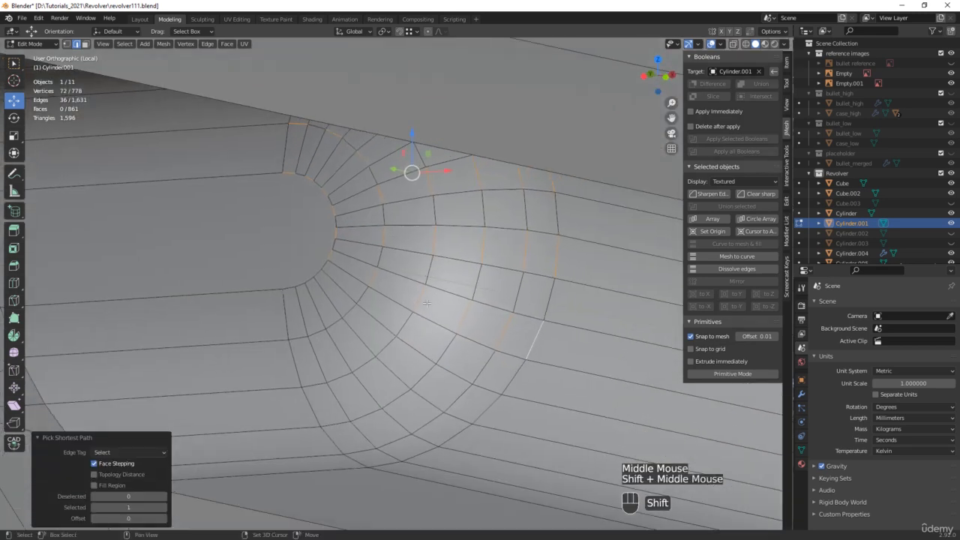
ctrl+click(317, 274)
key(ctrl+z)
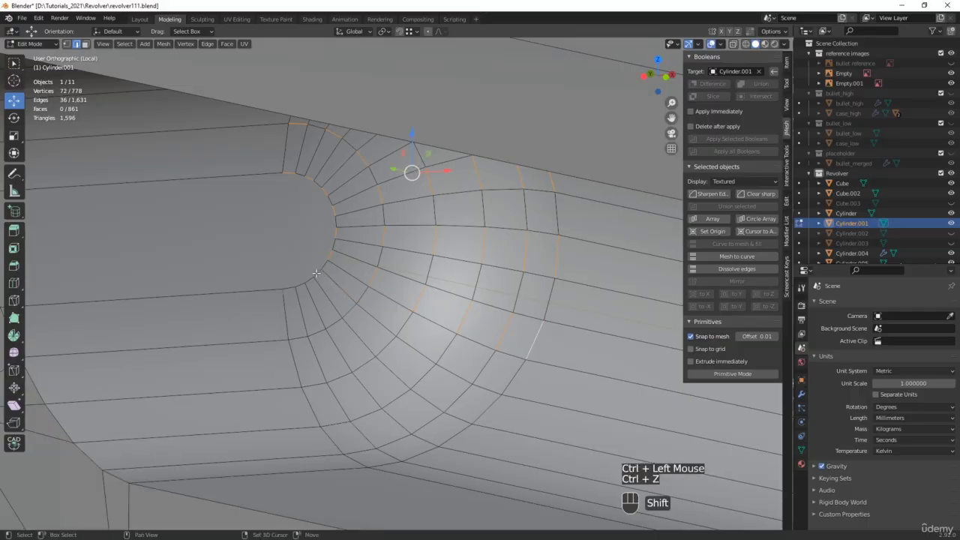
shift+click(316, 273)
ctrl+click(303, 289)
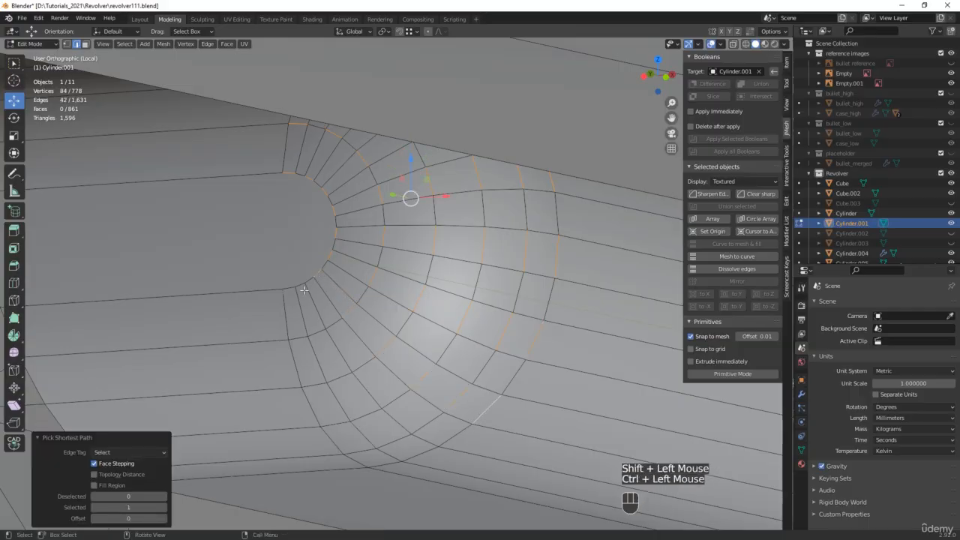
shift+click(405, 447)
ctrl+click(416, 448)
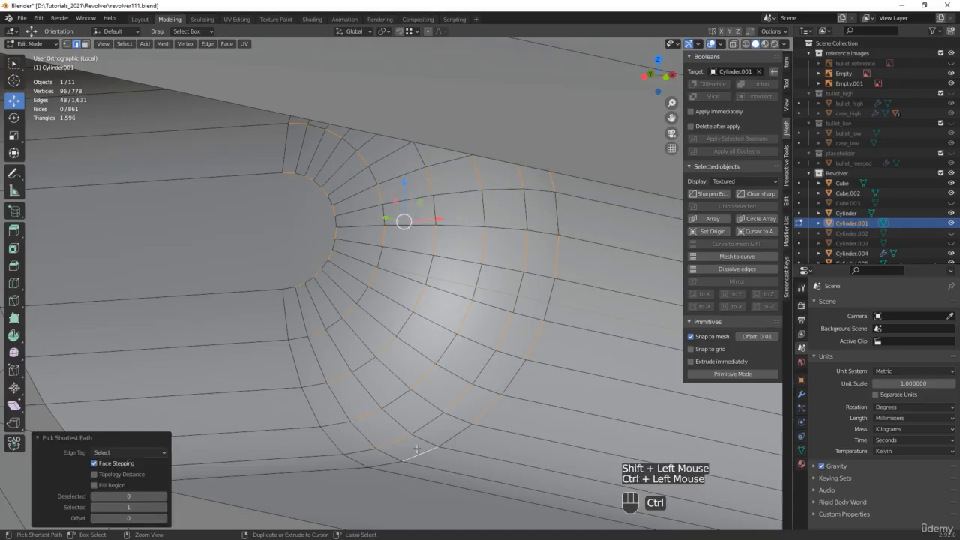
Deselect the rounded end's outermost ring edges in a see-through side view, and merge the remaining selected edges with Collapse
scroll(416, 448, down, 2)
middle_drag(416, 448, 478, 418)
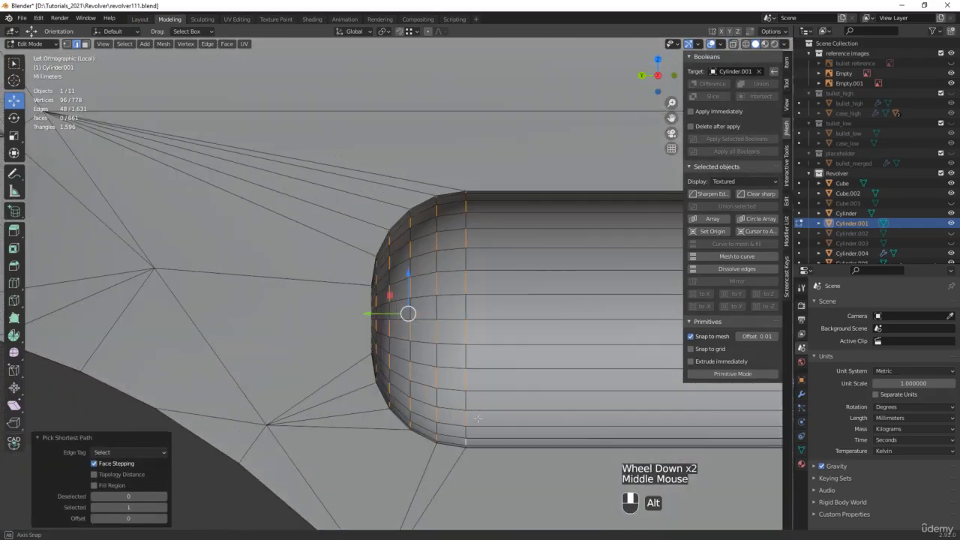
key(alt+z)
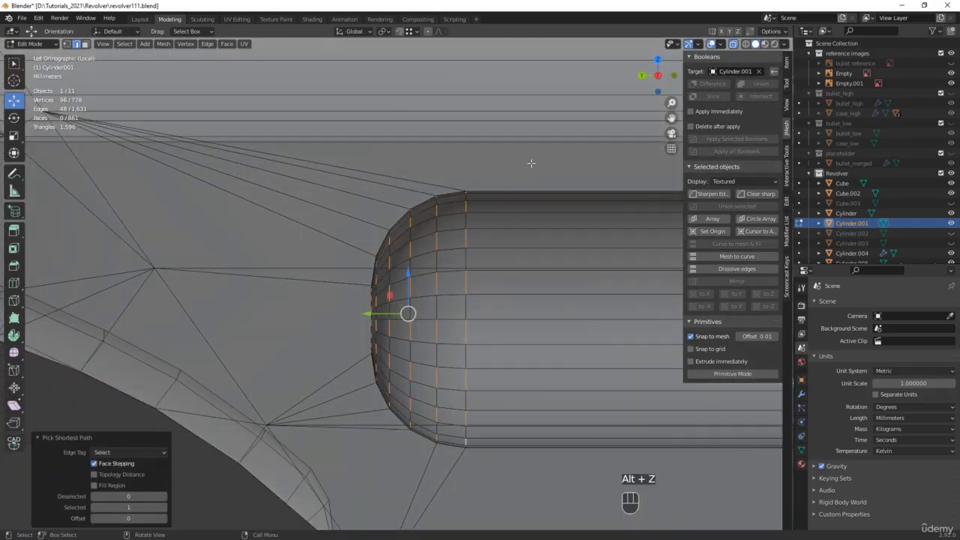
alt+click(531, 161)
ctrl+click(465, 447)
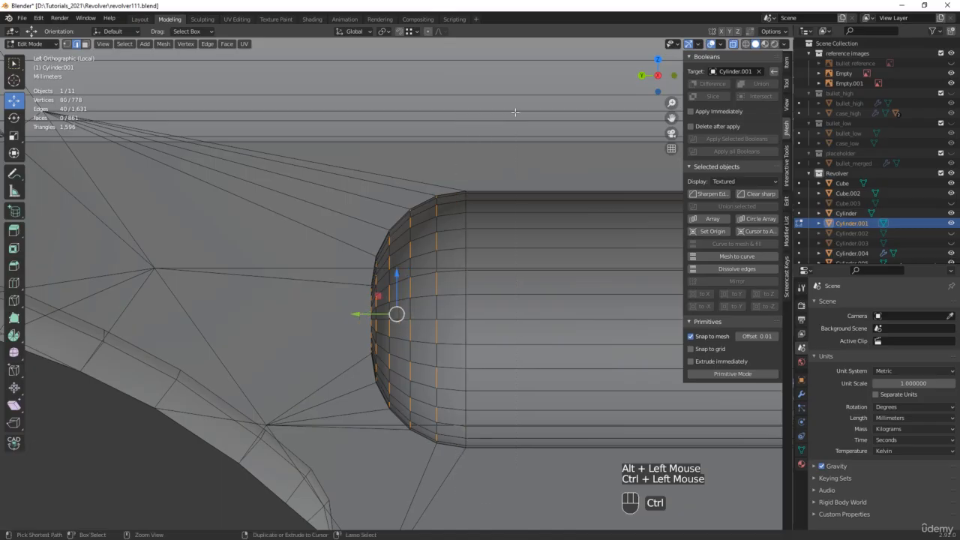
middle_drag(509, 276, 480, 318)
key(alt+z)
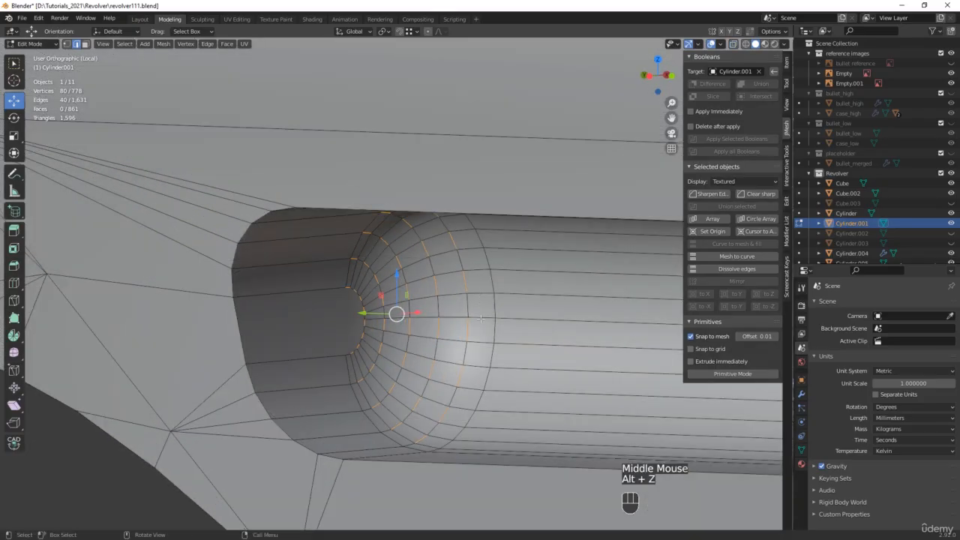
key(m)
click(484, 332)
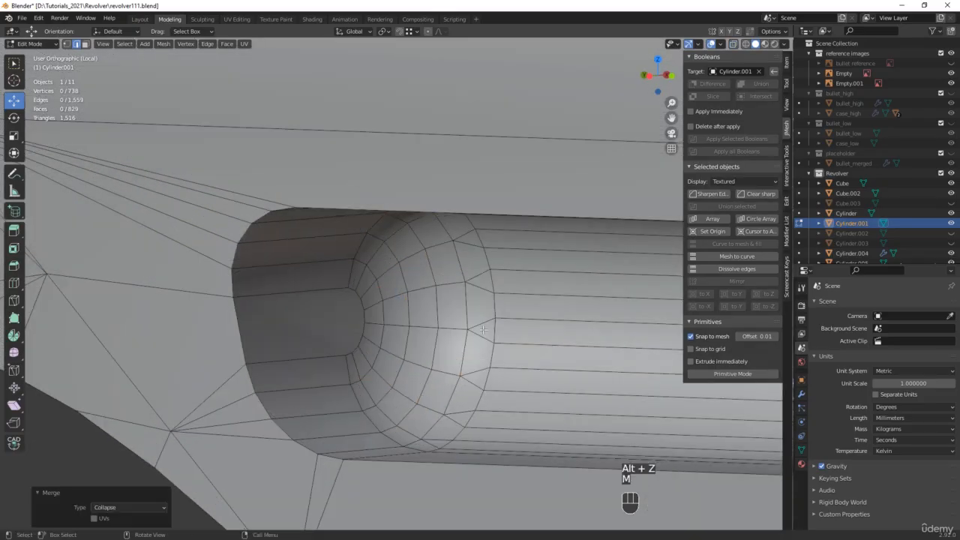
Connect three pairs of opposite upper and lower vertices across the flat centre of the recess's rounded end
middle_drag(483, 330, 352, 322)
scroll(353, 323, up, 2)
key(1)
click(335, 347)
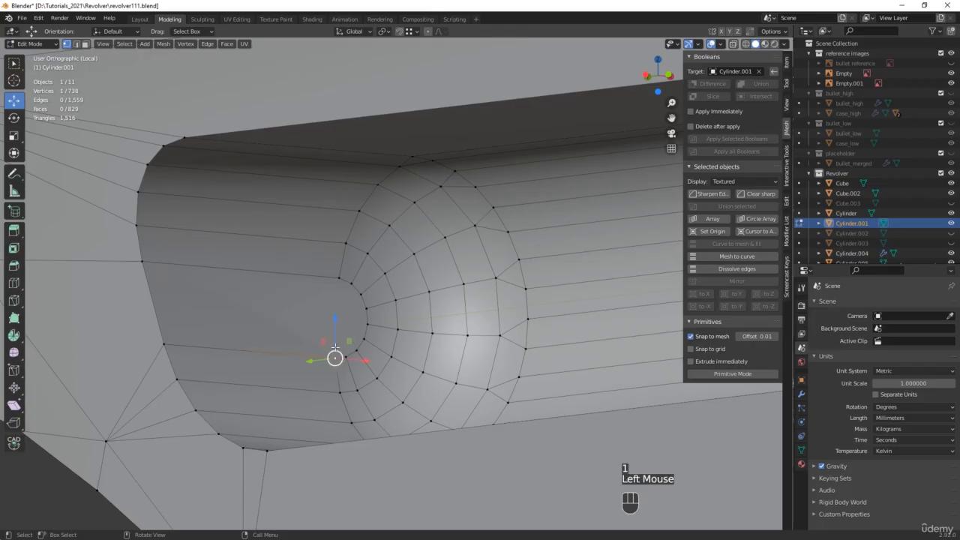
shift+click(338, 280)
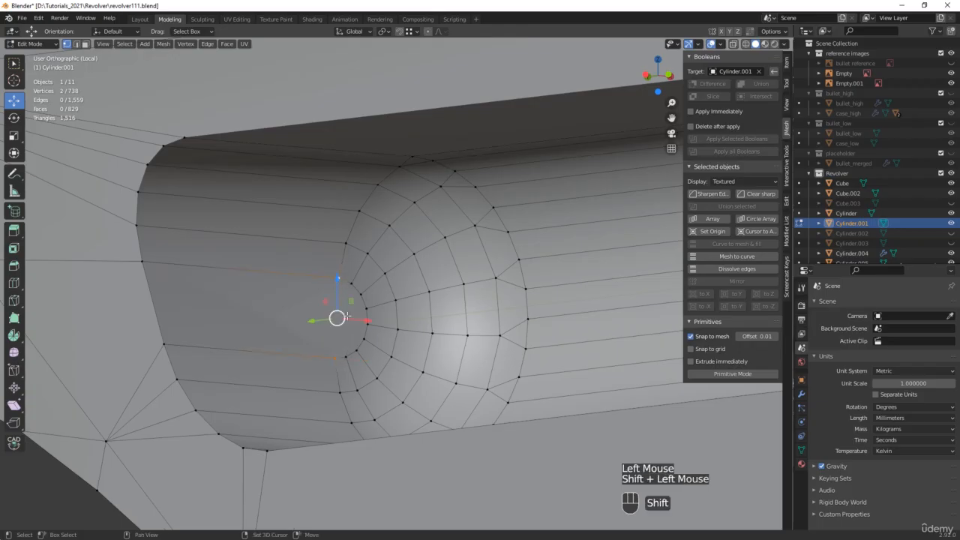
scroll(338, 344, up, 2)
click(344, 357)
shift+click(352, 270)
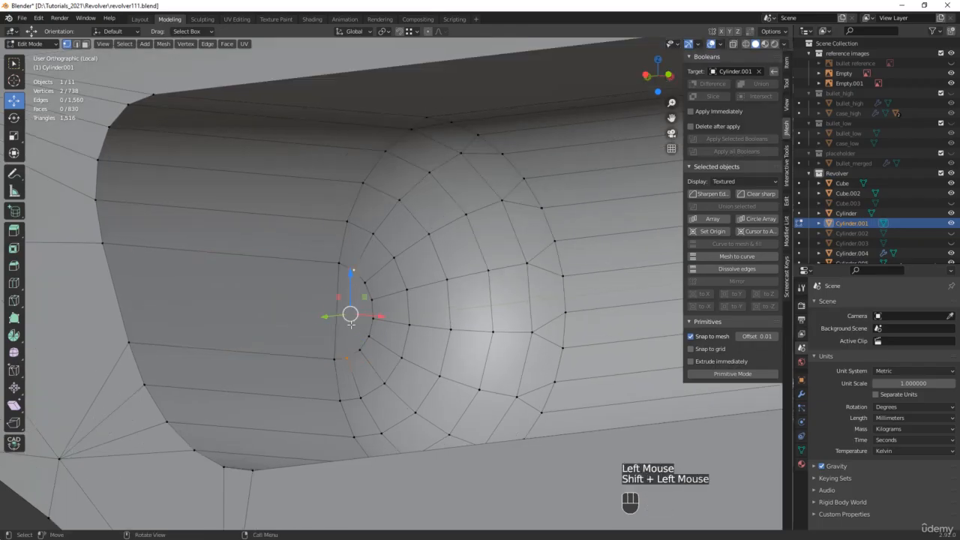
click(360, 351)
shift+click(363, 276)
key(j)
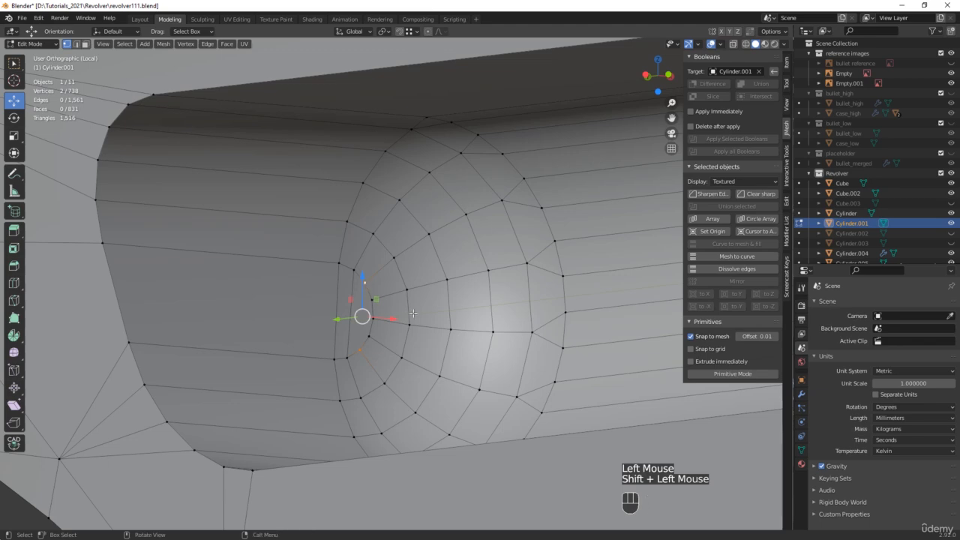
Save the file incrementally as revolver112.blend and leave local view to show the whole revolver
scroll(414, 313, down, 2)
middle_drag(413, 313, 163, 339)
scroll(442, 320, down, 2)
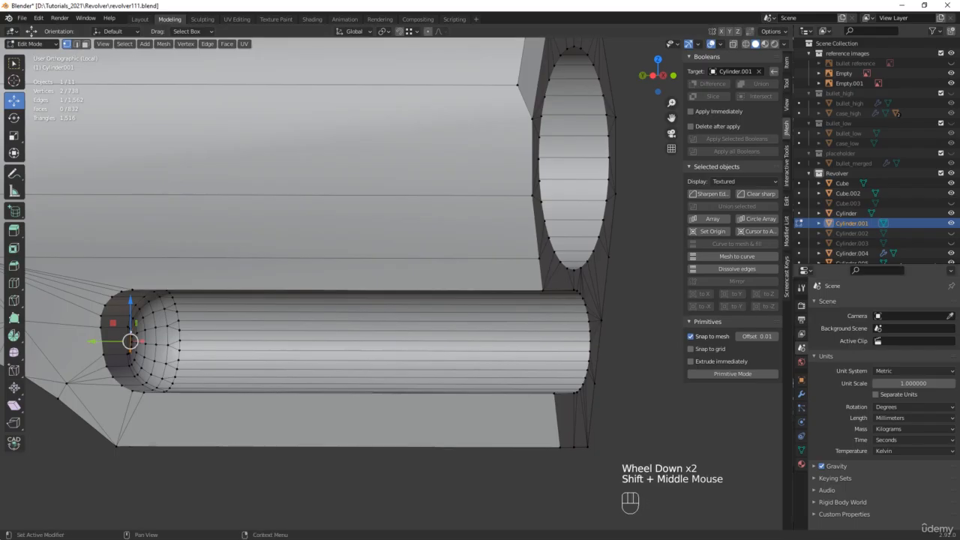
key(ctrl+alt+s)
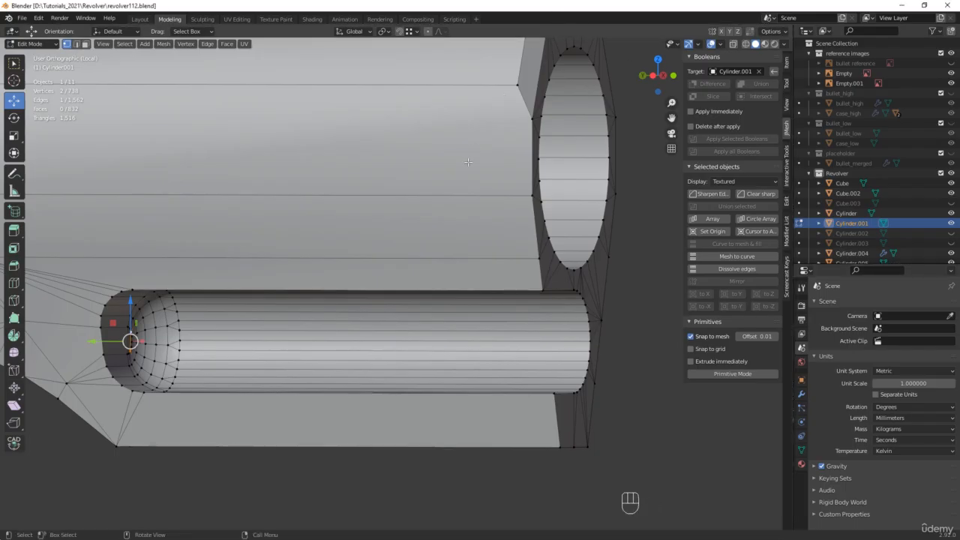
key(KP_Divide)
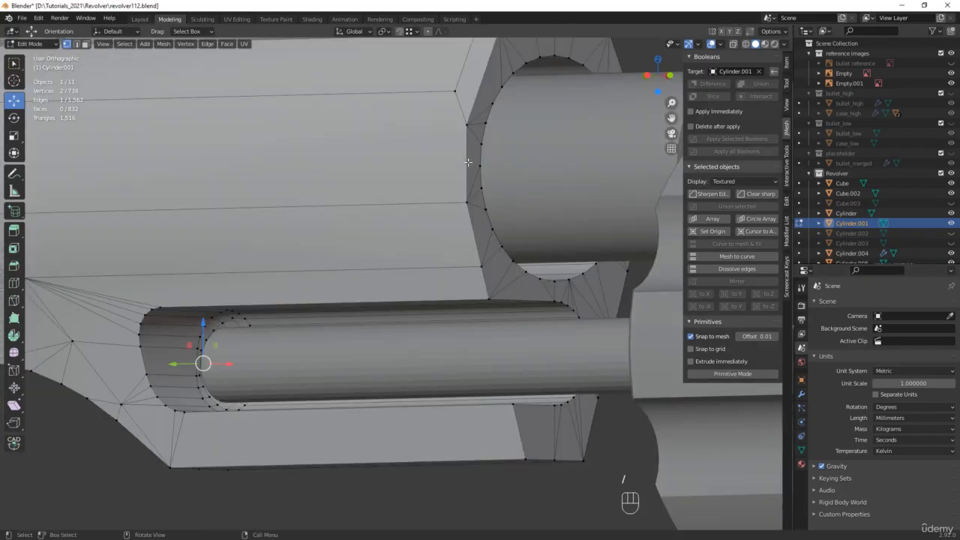
scroll(469, 162, down, 3)
shift+middle_drag(675, 233, 601, 311)
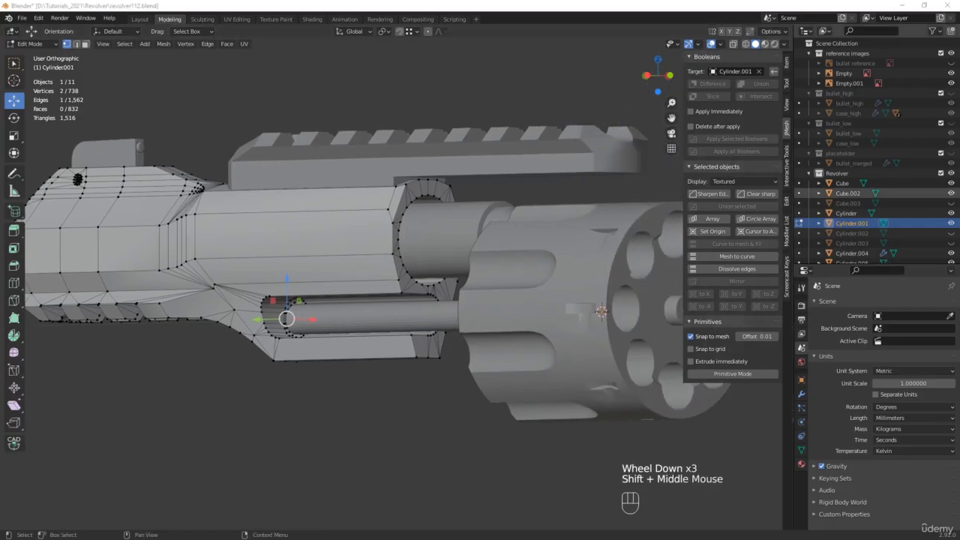
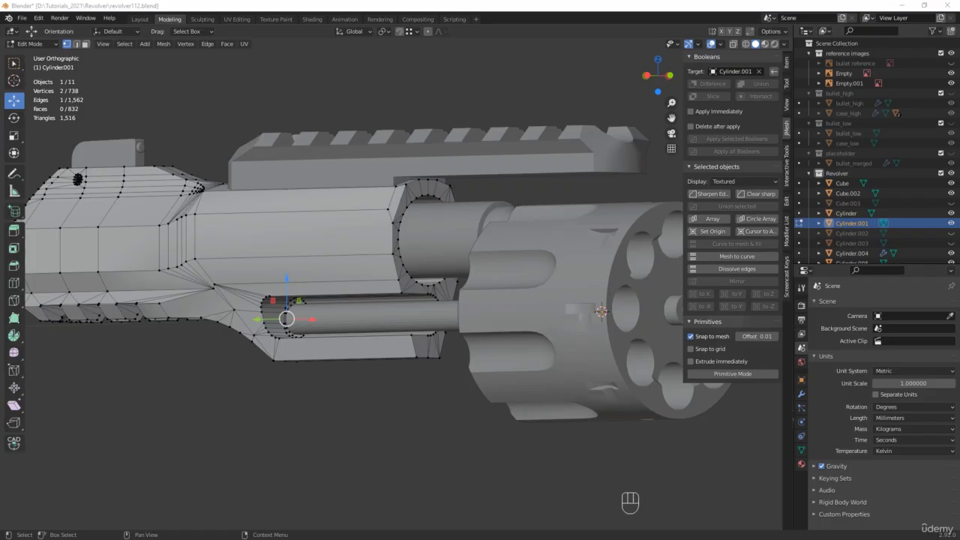
Switch to Frame.jpg in Windows Photo Viewer and examine the revolver frame around the cylinder in the reference photos
drag(959, 155, 523, 139)
double_click(523, 139)
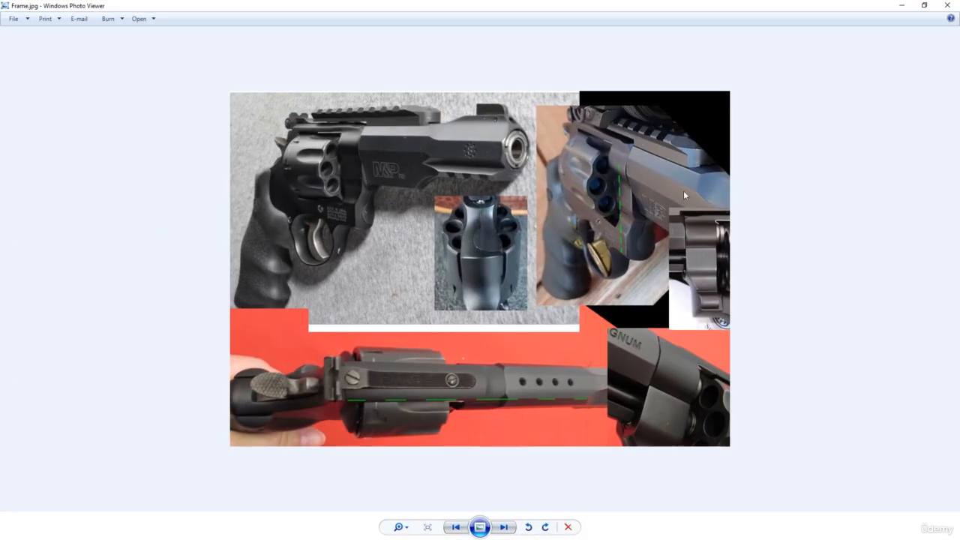
scroll(684, 195, up, 4)
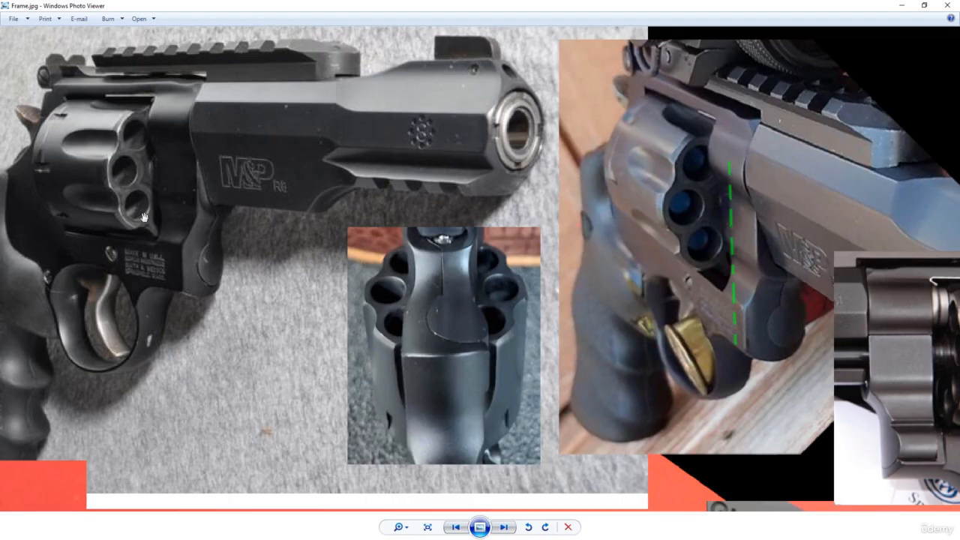
Examine the trigger guard and top-view photos in Frame.jpg, and return to Blender
drag(132, 207, 209, 65)
drag(426, 436, 394, 343)
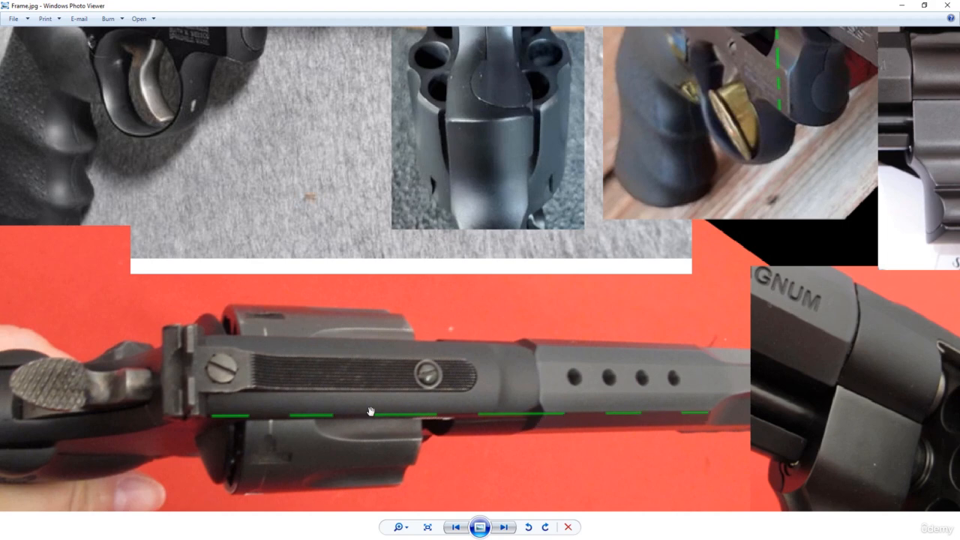
click(901, 5)
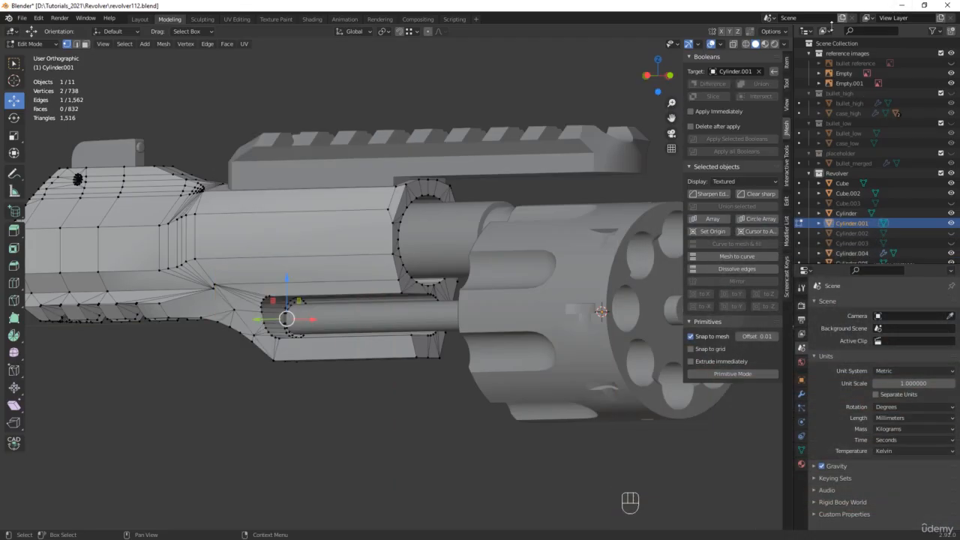
Leave the outer barrel's edit mode and select the ring of long outer faces on the inner barrel tube
middle_drag(525, 196, 485, 238)
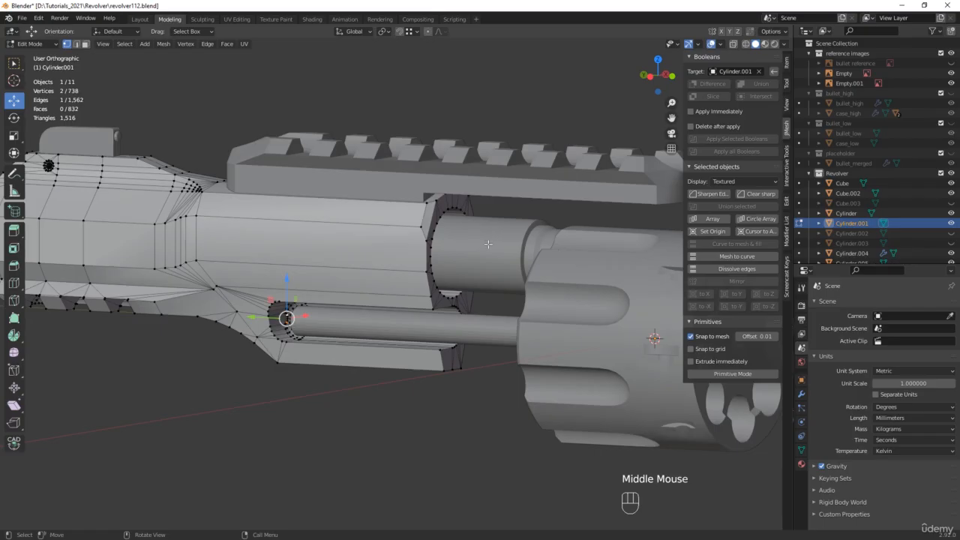
key(Tab)
click(506, 252)
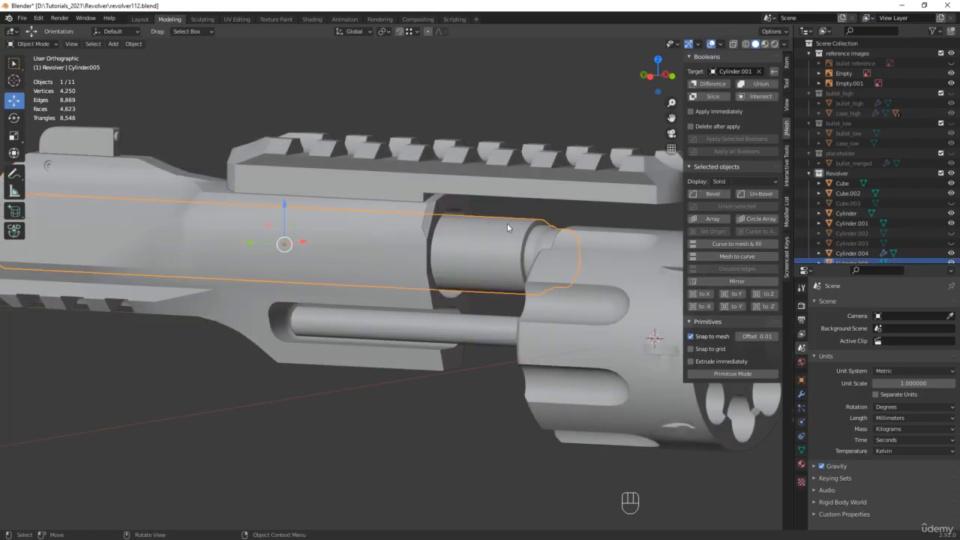
key(Tab)
scroll(503, 240, up, 2)
ctrl+alt+click(495, 237)
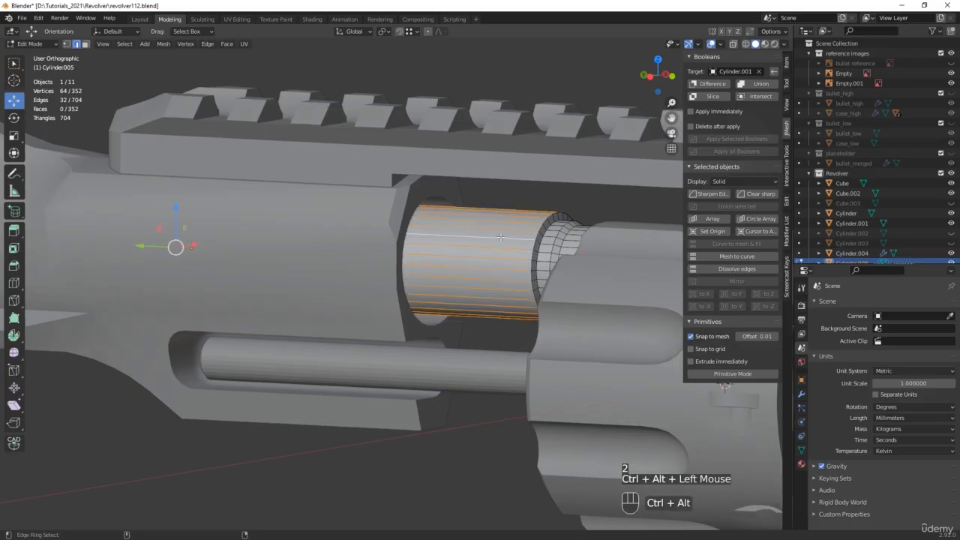
ctrl+click(85, 44)
Duplicate the selected tube faces in place, separate the copy by Selection, and select it as its own object
key(shift+d)
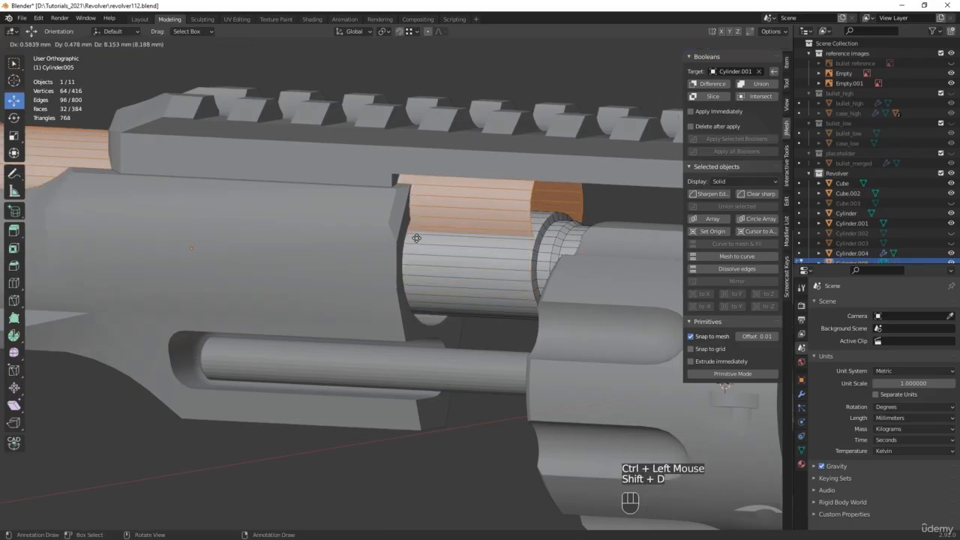
right_click(416, 236)
key(p)
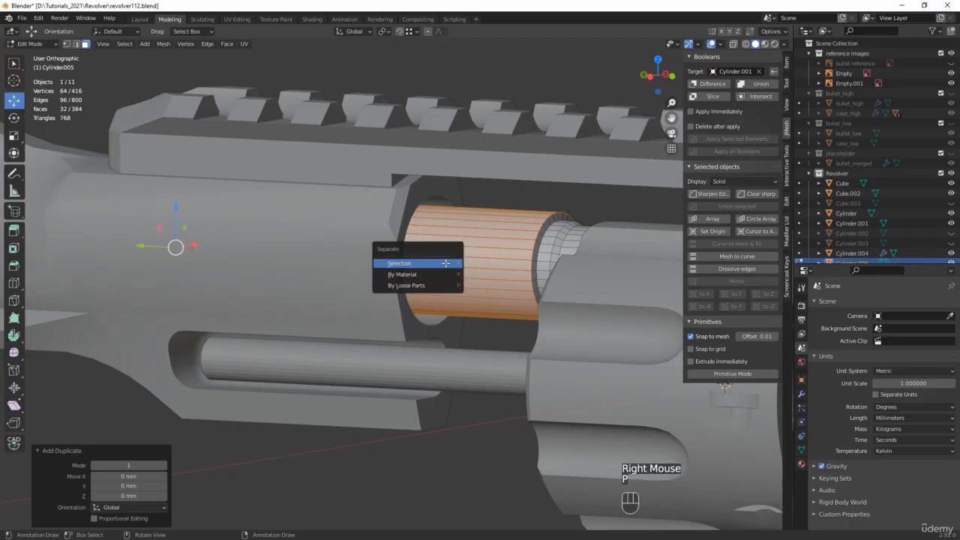
click(445, 262)
key(Tab)
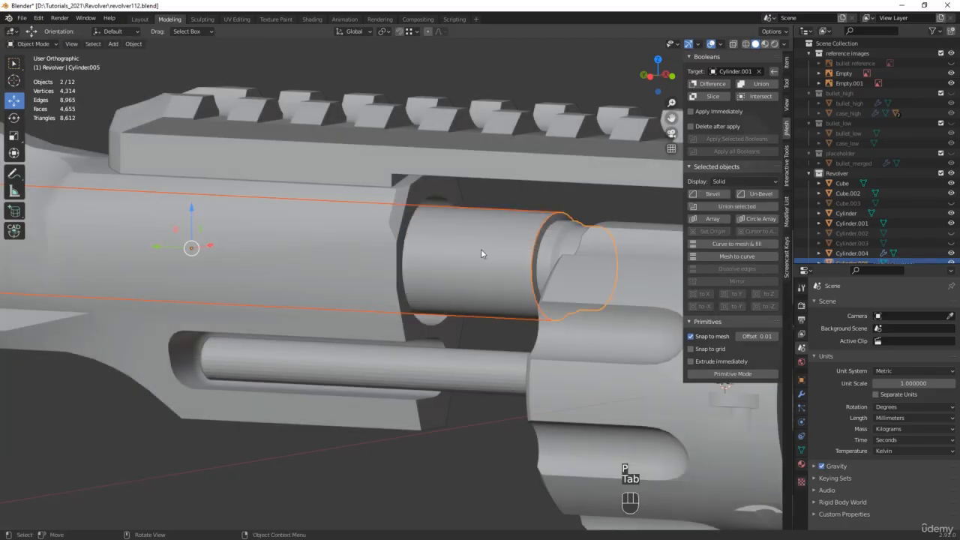
click(481, 249)
Shorten the separated tube in a see-through side view by moving its front vertex ring about 99 mm along Y to the outer barrel's rear face
scroll(480, 249, down, 2)
mouse_move(401, 233)
middle_down()
mouse_move(438, 233)
mouse_move(400, 232)
middle_up()
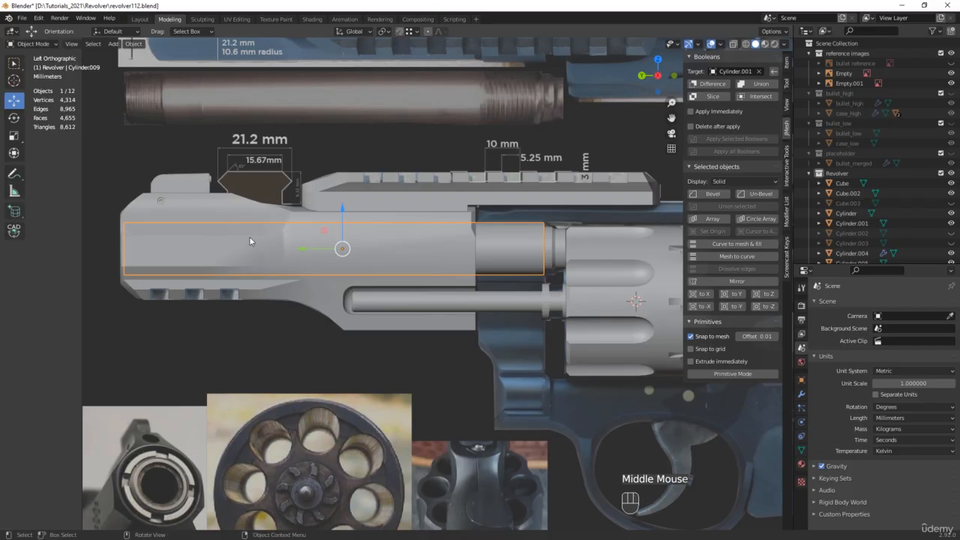
key(Tab)
key(alt+z)
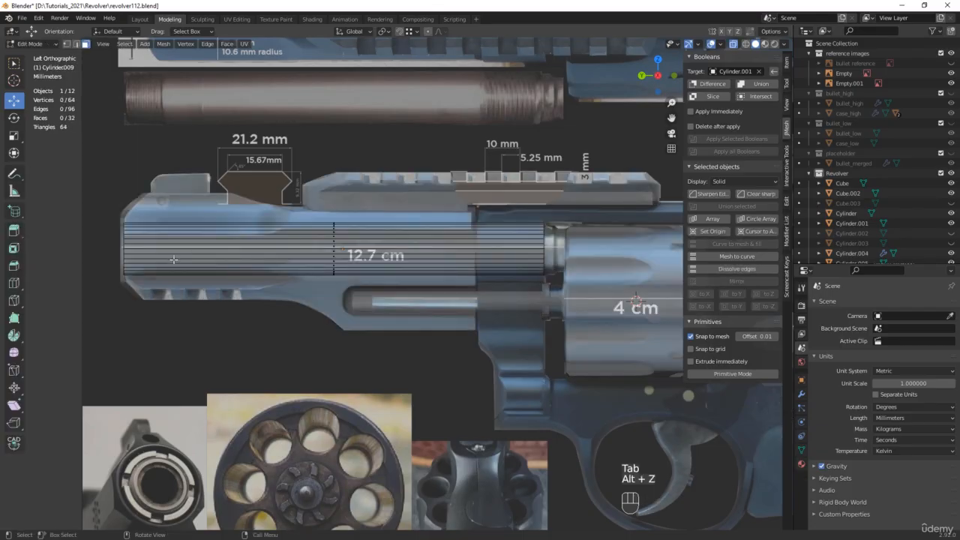
drag(150, 314, 107, 177)
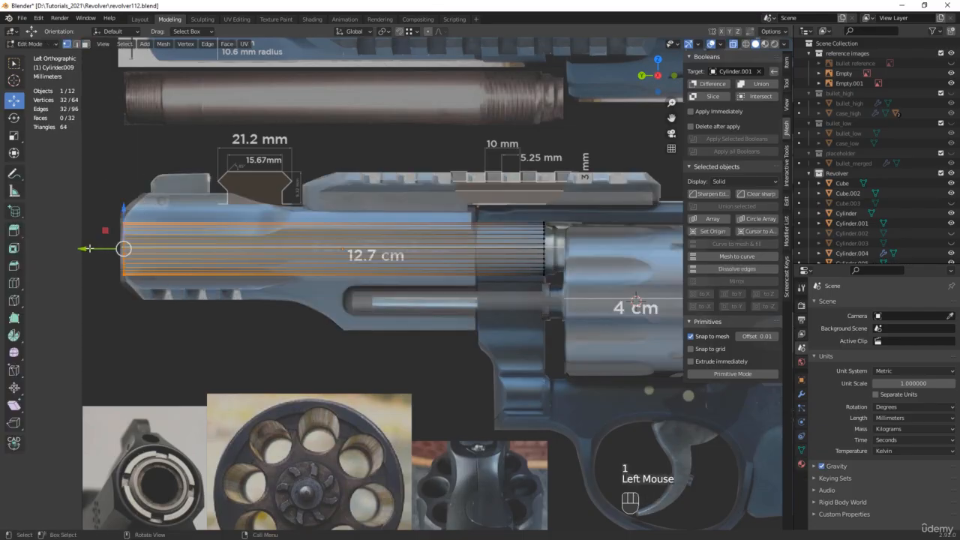
drag(88, 248, 441, 245)
scroll(450, 247, up, 5)
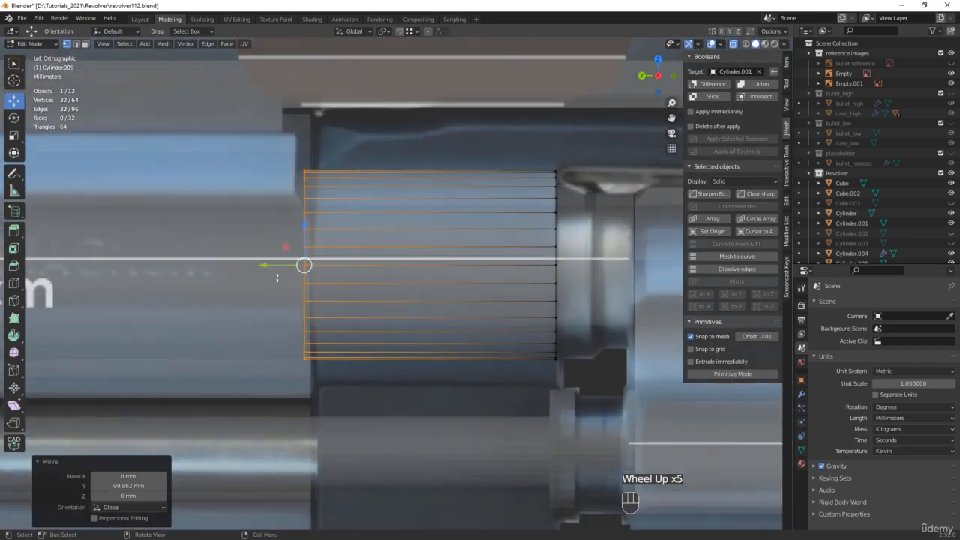
scroll(277, 277, up, 2)
drag(277, 261, 286, 262)
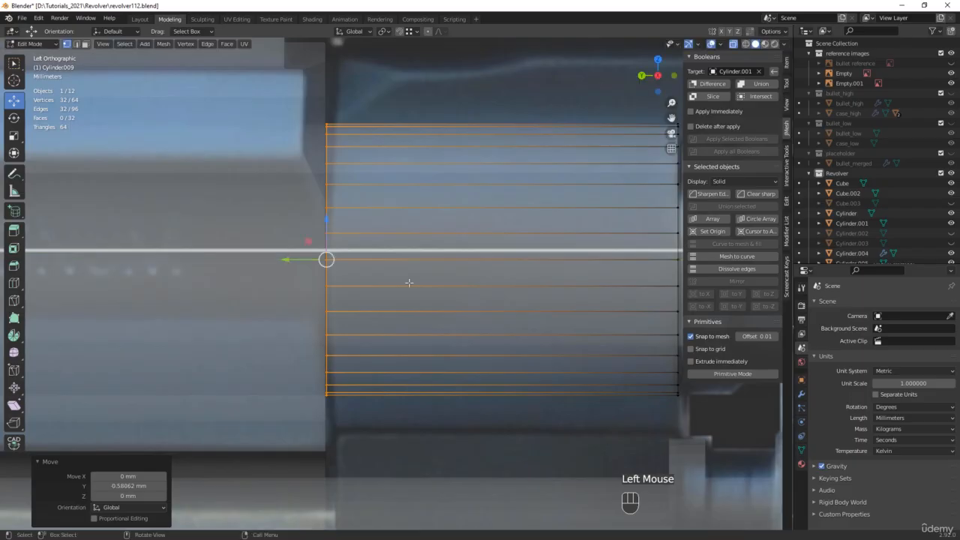
scroll(579, 270, down, 3)
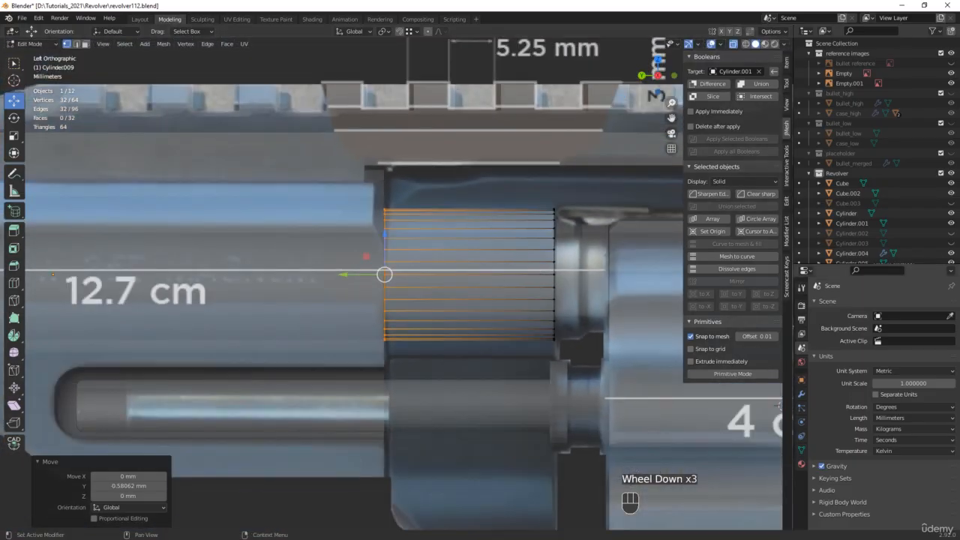
middle_drag(492, 200, 464, 201)
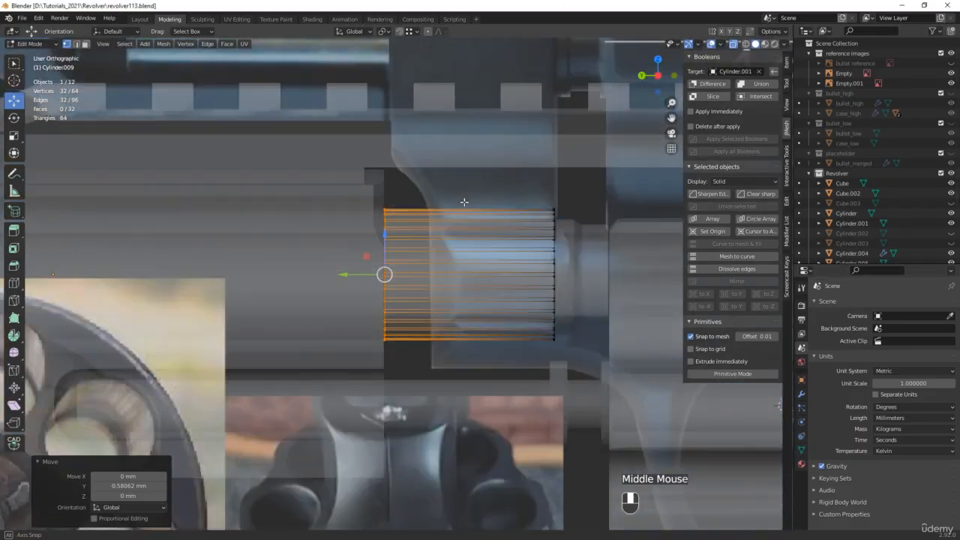
key(alt+z)
Compare the short tube behind the barrel with the close-up frame photo in Frame.jpg
middle_drag(388, 226, 318, 258)
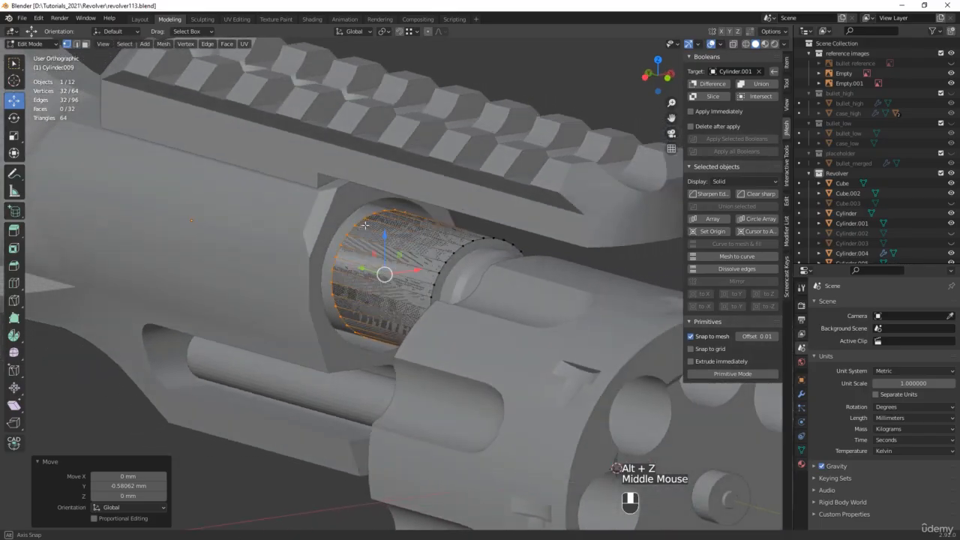
scroll(319, 257, up, 2)
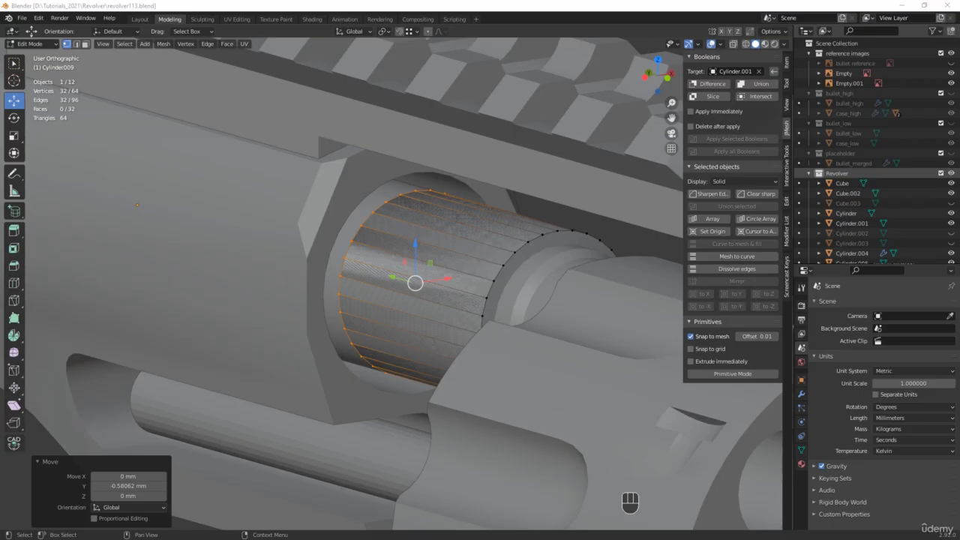
drag(959, 78, 400, 101)
drag(643, 283, 421, 222)
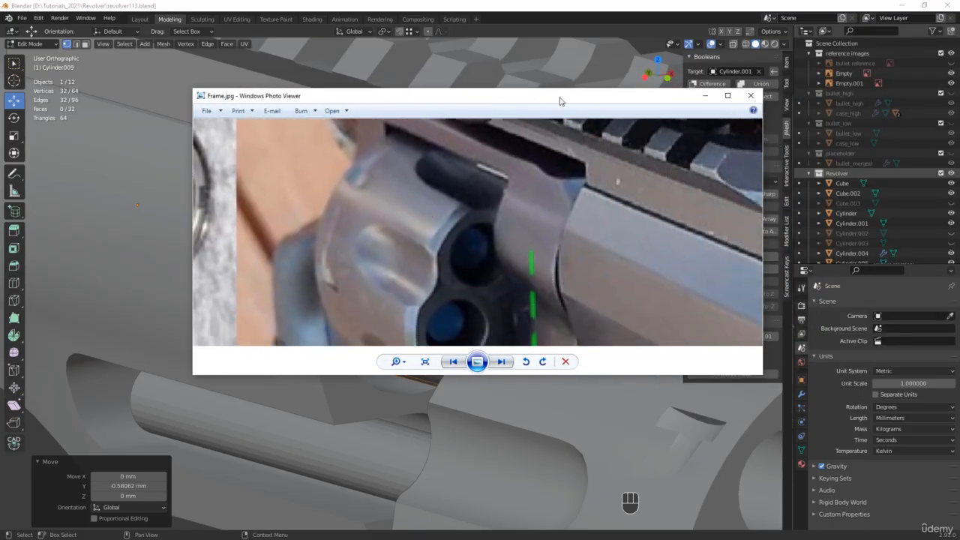
drag(586, 102, 959, 98)
Scale the whole short tube up uniformly by 1.425
middle_drag(481, 282, 441, 274)
key(a)
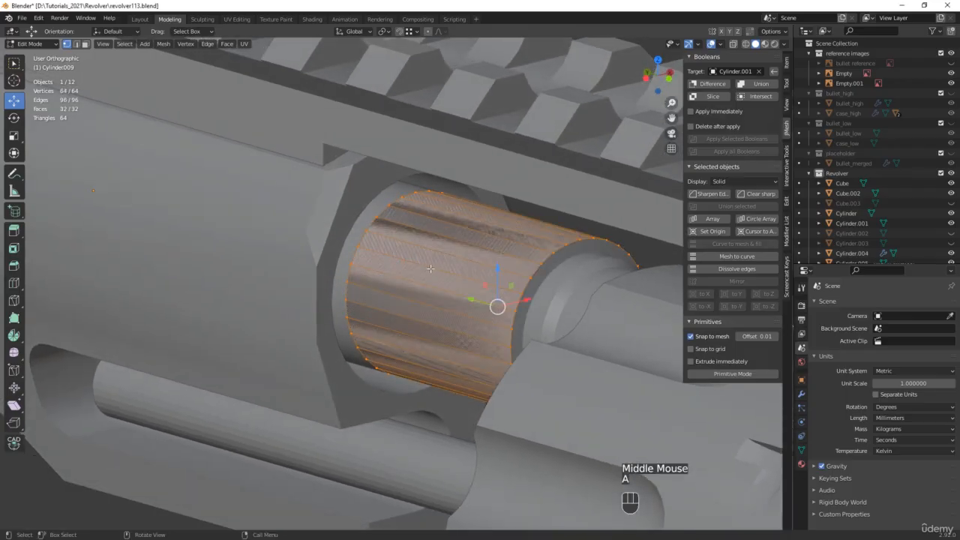
key(s)
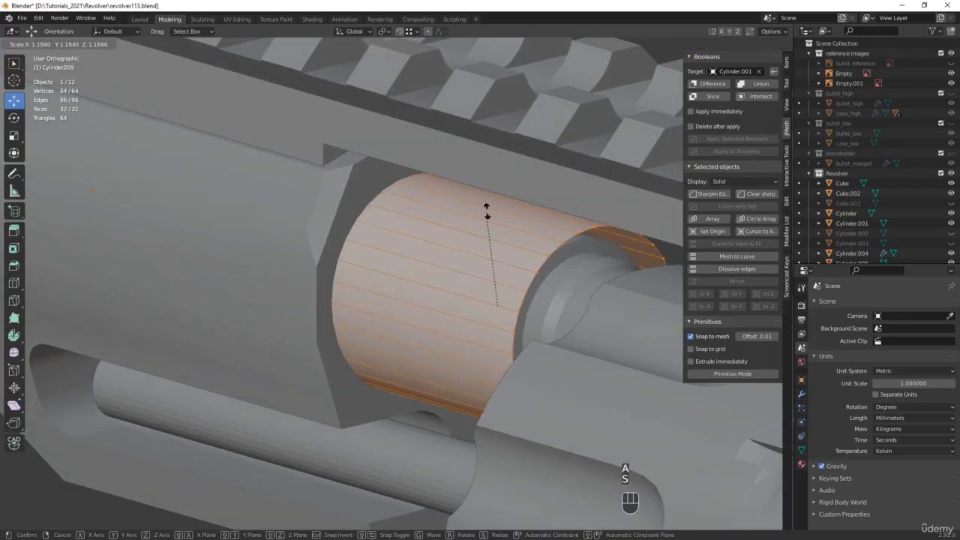
click(525, 196)
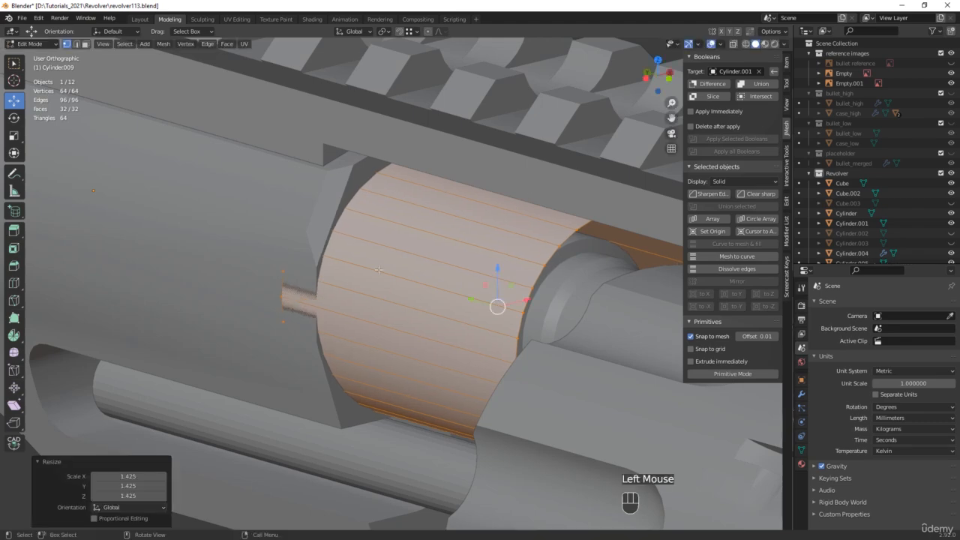
Realign the enlarged tube's front ring with the outer barrel's rear face and move its rear ring 3.8221 mm forward along Y
mouse_move(351, 298)
middle_down()
mouse_move(465, 268)
mouse_move(420, 269)
mouse_move(350, 312)
middle_up()
key(alt+z)
drag(292, 469, 340, 126)
drag(284, 307, 339, 302)
shift+middle_drag(471, 324, 273, 271)
drag(413, 423, 528, 93)
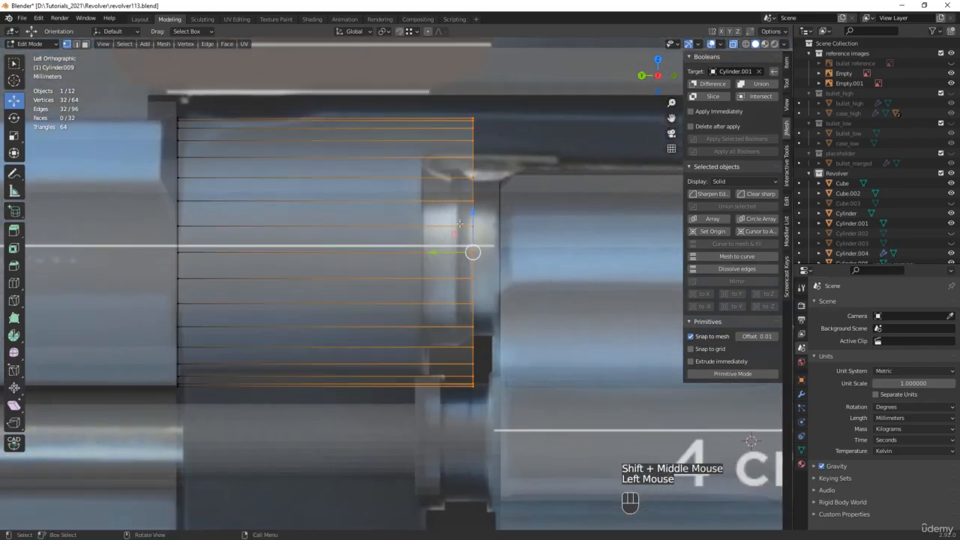
drag(432, 253, 386, 248)
key(alt+z)
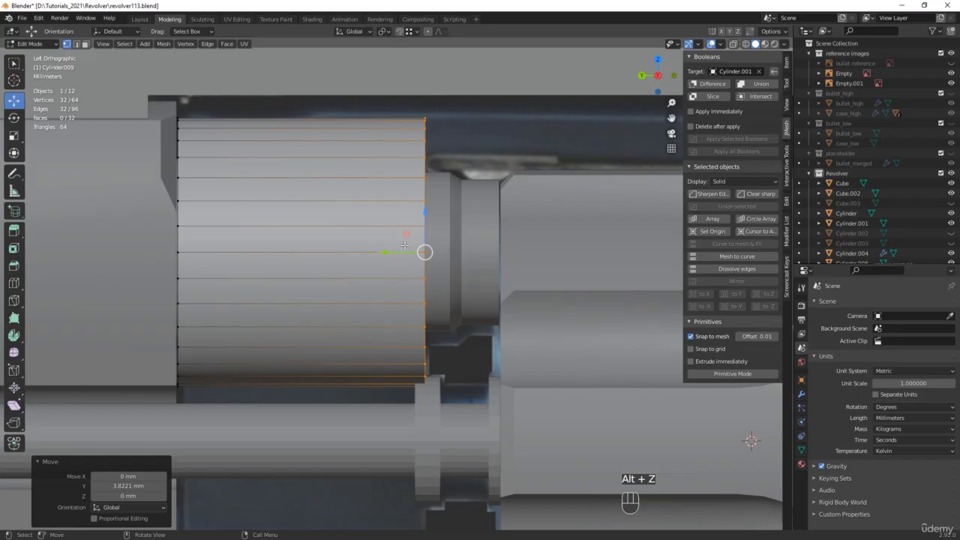
Nudge the tube's rear ring another 0.2688 mm along Y and save the file incrementally as revolver114.blend
middle_drag(389, 257, 442, 251)
scroll(381, 261, up, 3)
scroll(443, 251, up, 1)
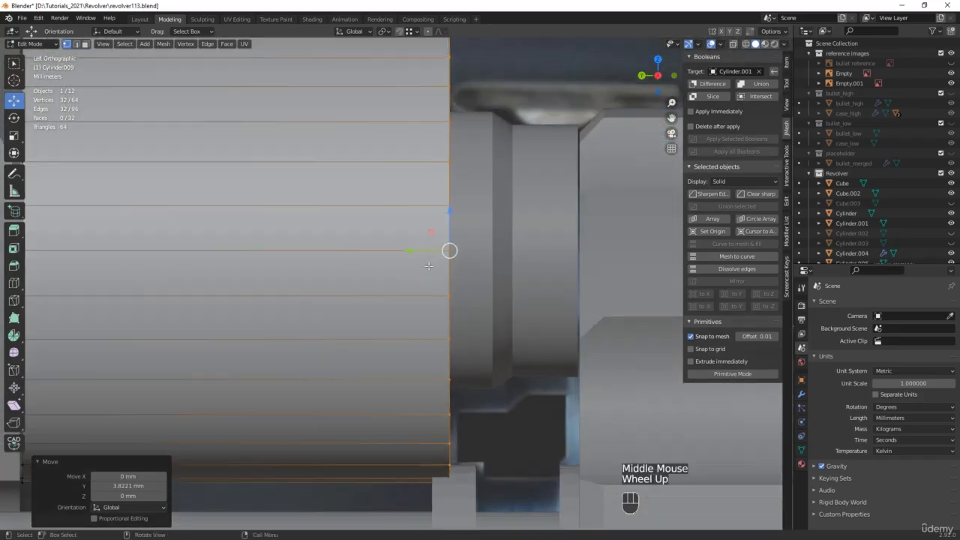
key(alt+z)
click(425, 248)
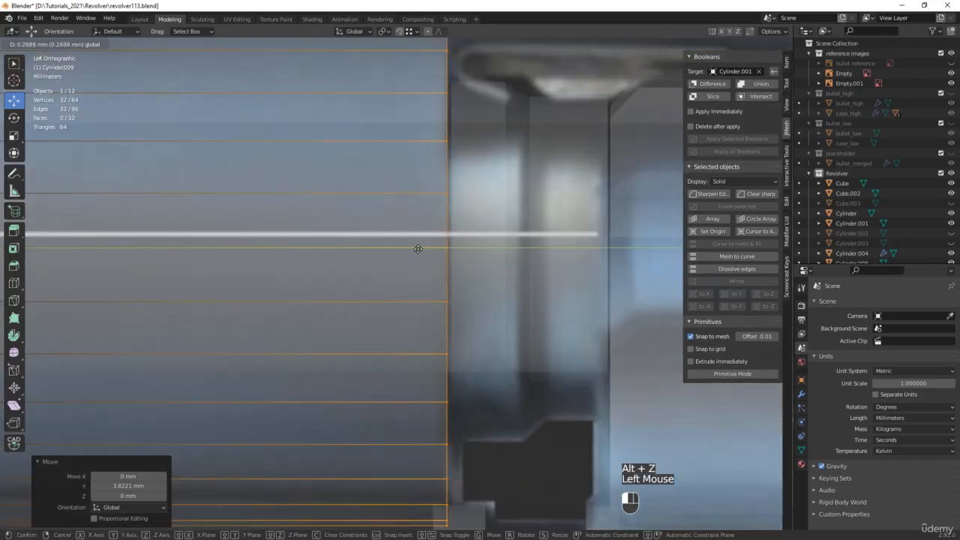
scroll(445, 248, down, 3)
middle_drag(445, 248, 454, 247)
key(alt+z)
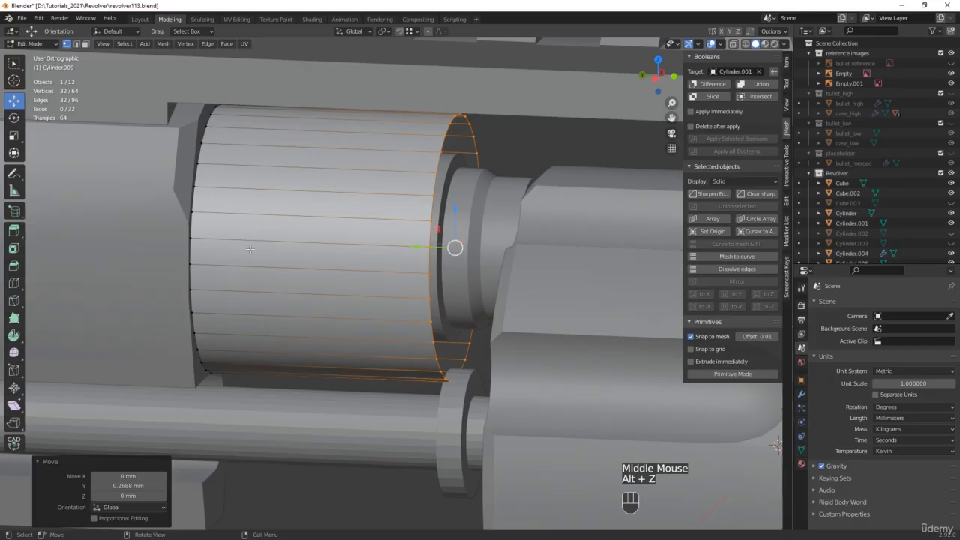
key(ctrl+alt+s)
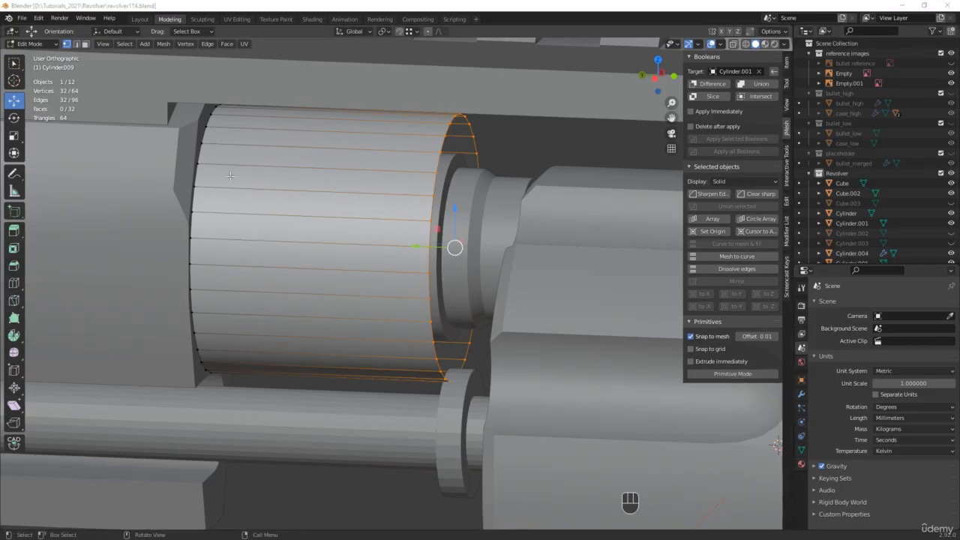
Examine the joint between frame and barrel in the reference photo DSC00823.jpg
middle_drag(776, 445, 718, 483)
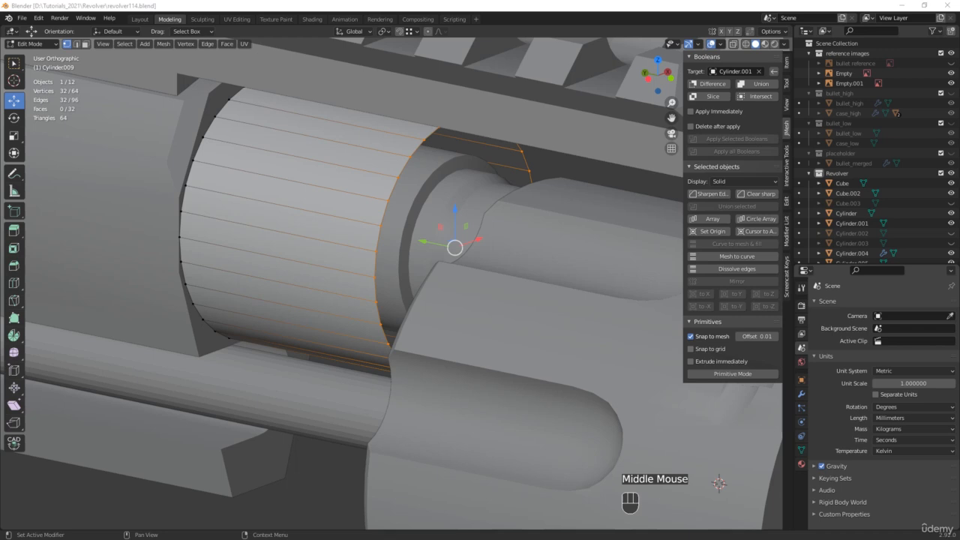
drag(959, 112, 533, 103)
scroll(533, 260, down, 5)
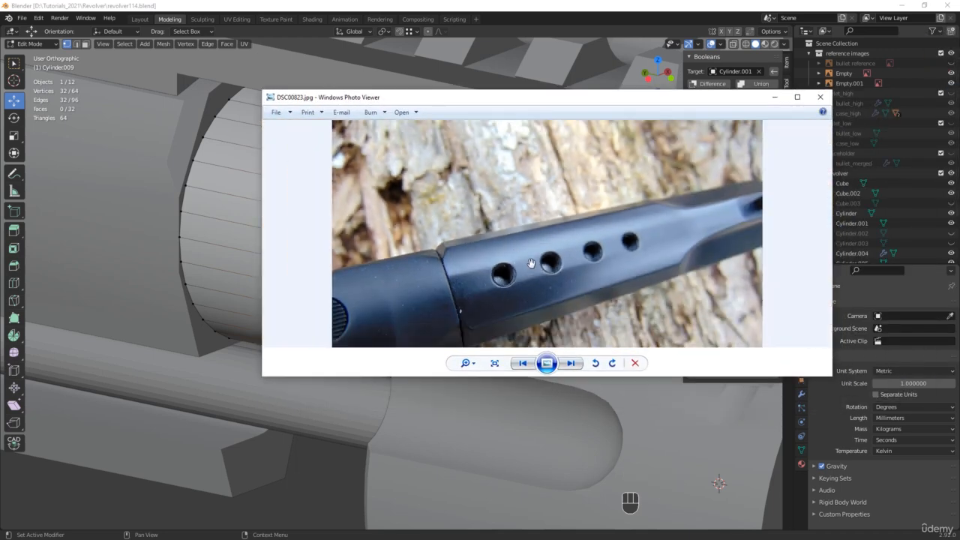
drag(495, 278, 472, 220)
scroll(471, 219, up, 1)
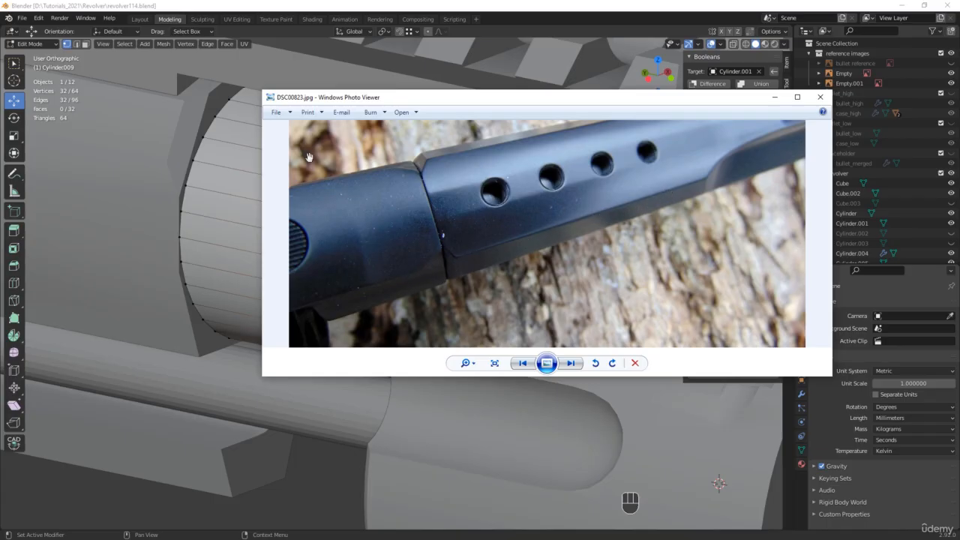
drag(401, 105, 758, 166)
click(526, 249)
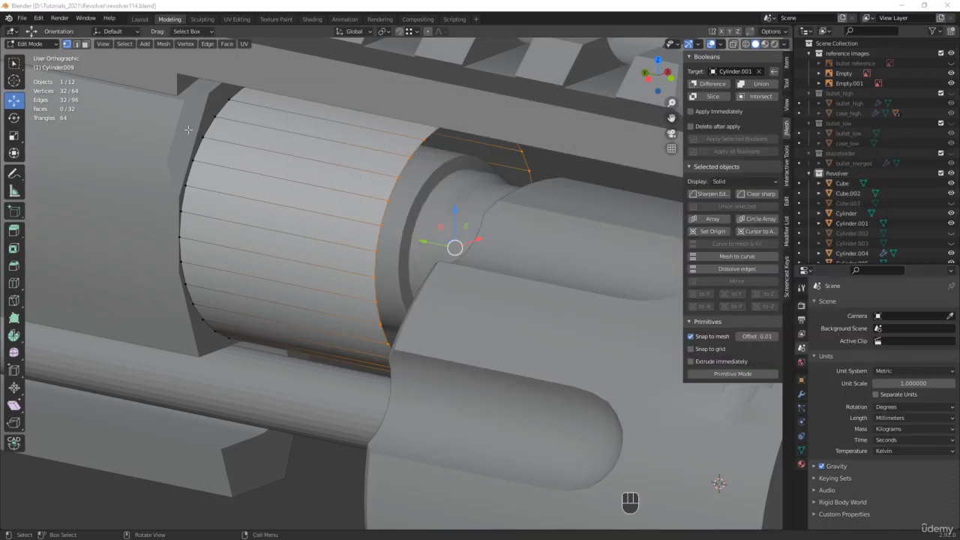
Select a single face on the upper side of the short tube and move it up 2.8208 mm along Z towards the rail
shift+middle_drag(322, 247, 351, 251)
scroll(352, 251, up, 2)
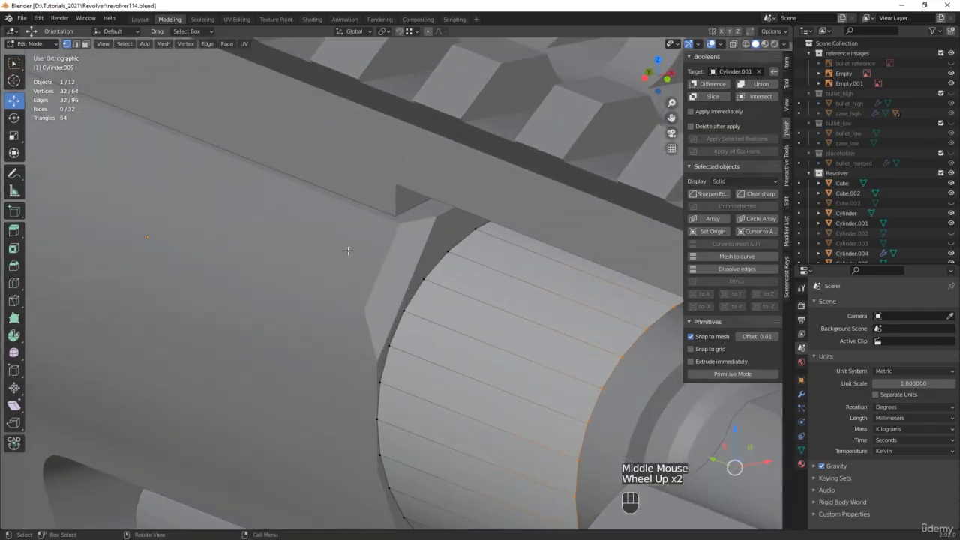
scroll(493, 274, down, 2)
mouse_move(494, 274)
middle_down()
mouse_move(493, 294)
mouse_move(482, 290)
mouse_move(490, 278)
mouse_move(493, 290)
middle_up()
key(3)
click(495, 289)
scroll(539, 285, up, 2)
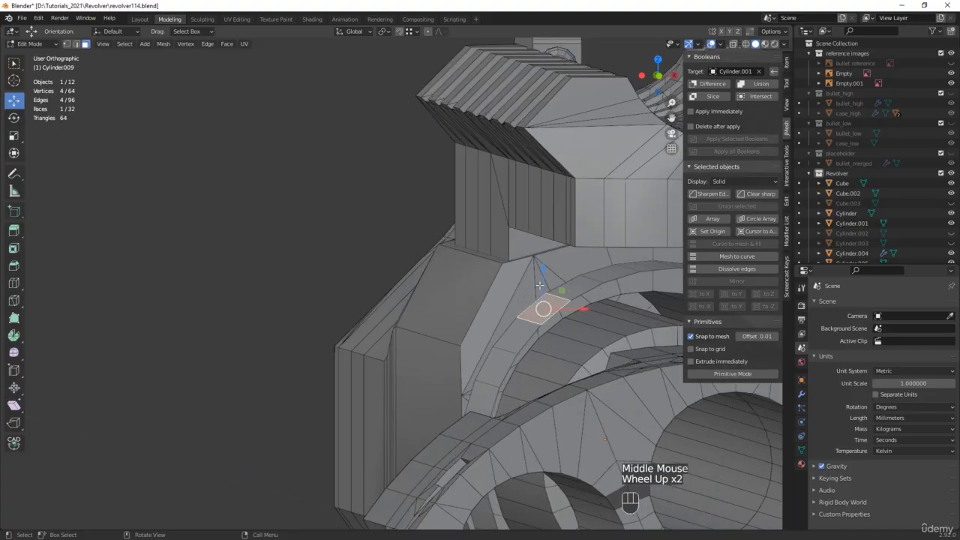
drag(544, 280, 527, 228)
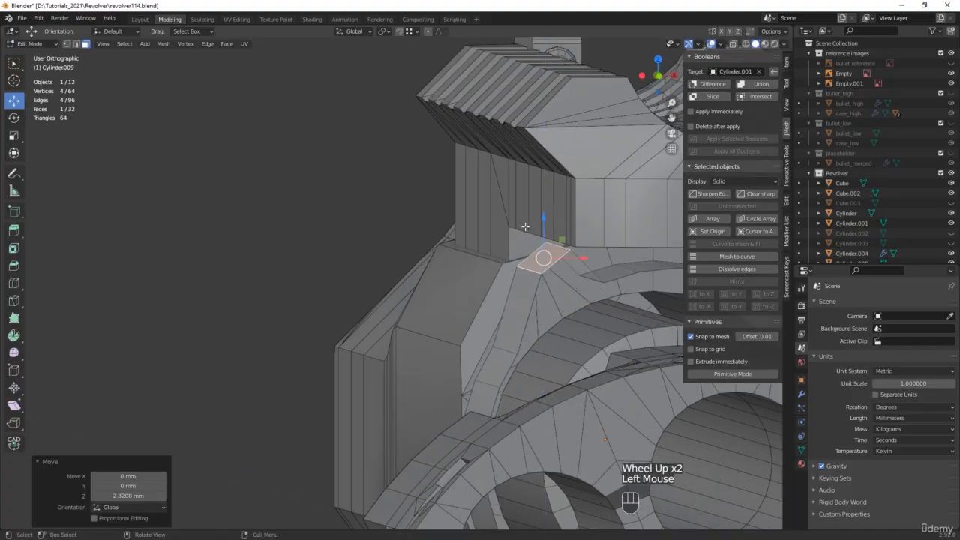
middle_drag(527, 229, 538, 268)
scroll(533, 267, up, 3)
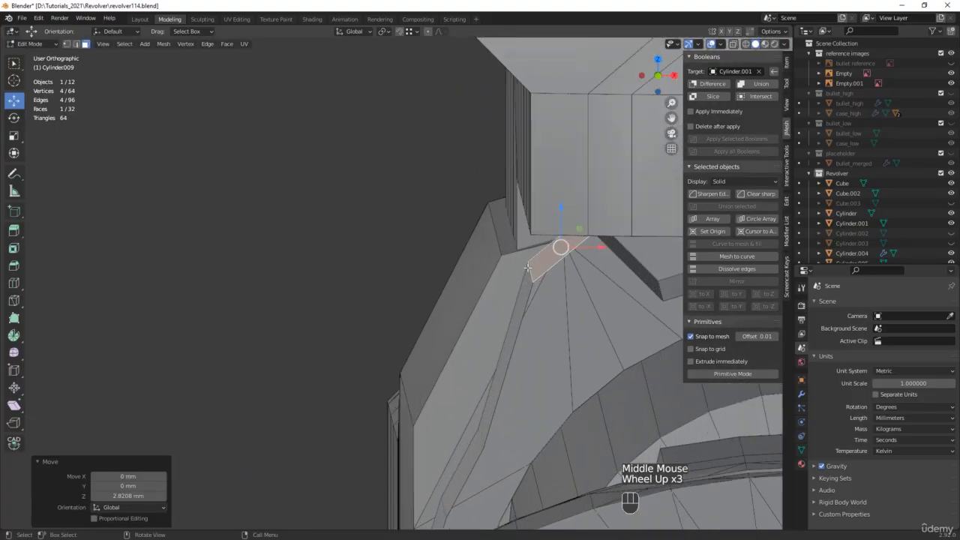
Undo the single face's last upward move on the short tube
scroll(528, 267, down, 1)
scroll(528, 267, down, 1)
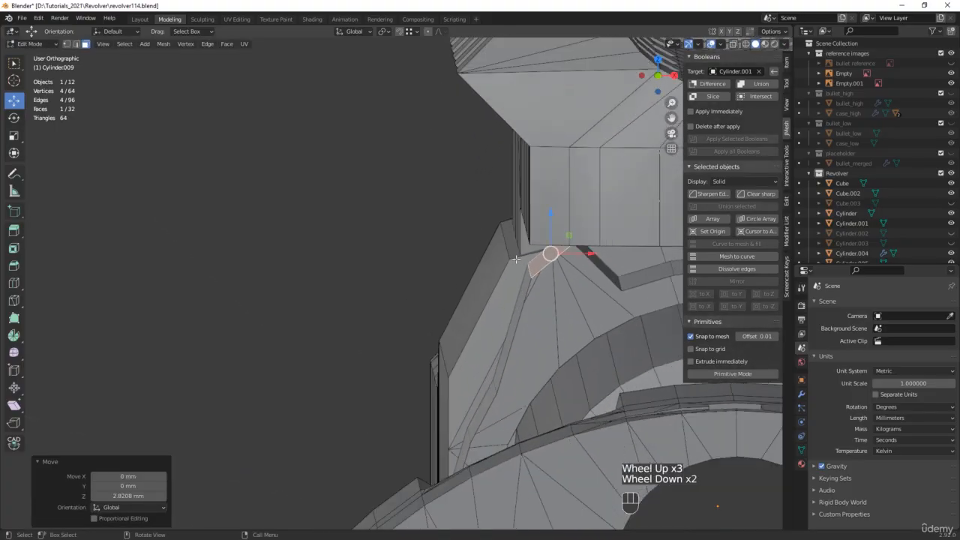
key(ctrl+z)
Subdivide the front and rear edges of one upper side face of the short tube to split it lengthwise
middle_drag(519, 339, 530, 360)
click(459, 352)
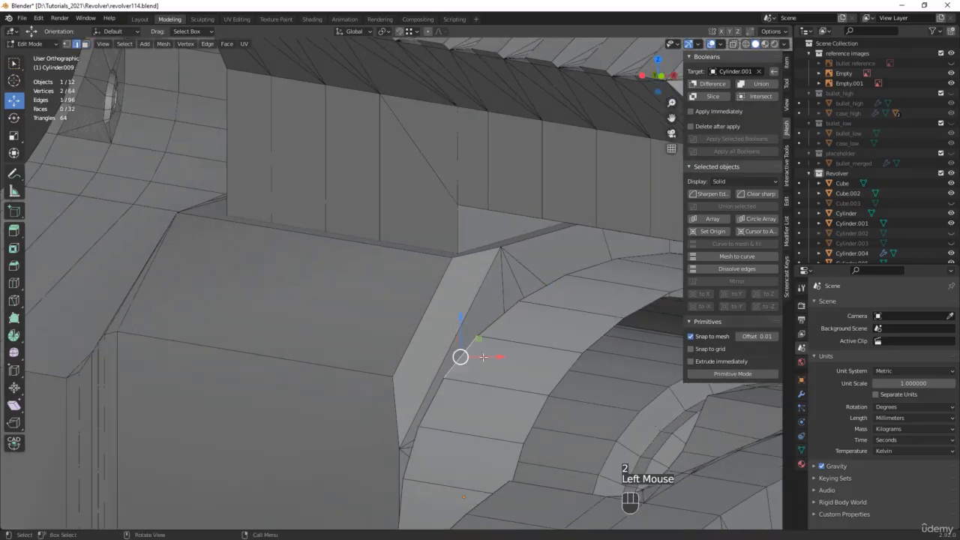
shift+click(561, 379)
right_click(561, 381)
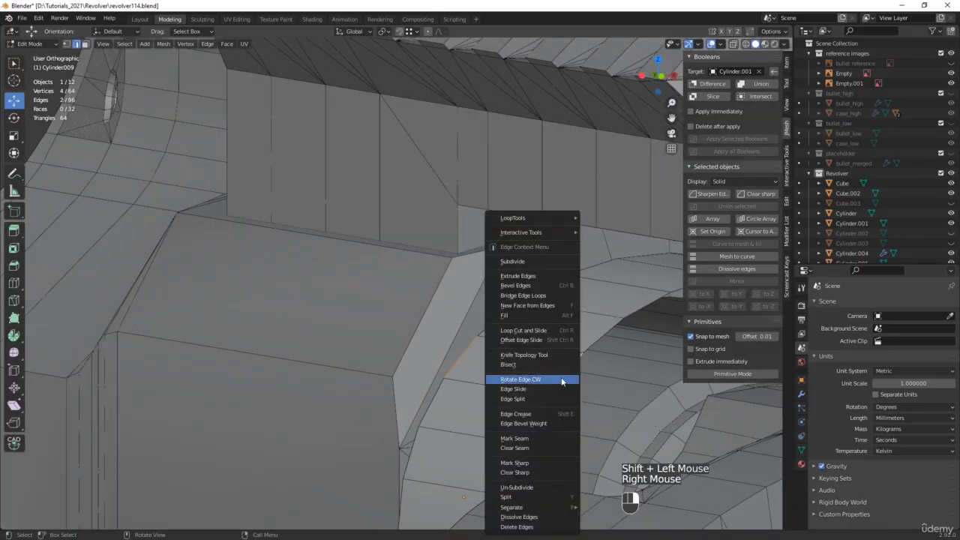
click(533, 261)
Split the matching face on the tube's opposite side lengthwise by subdividing its front and rear edges
middle_drag(535, 332, 596, 305)
scroll(605, 362, down, 2)
scroll(605, 362, down, 1)
scroll(549, 327, up, 2)
click(550, 319)
scroll(552, 319, down, 2)
scroll(596, 305, up, 3)
key(alt+z)
shift+click(525, 330)
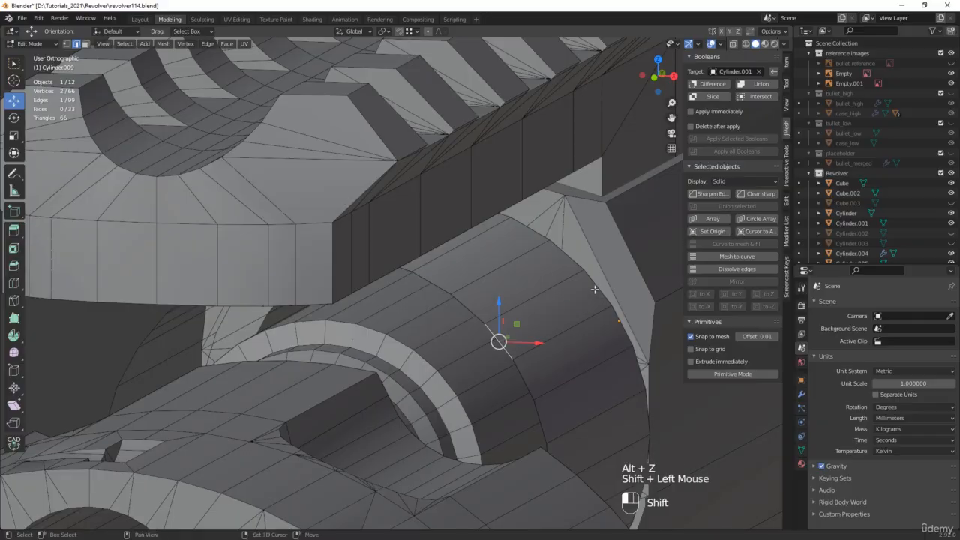
right_click(563, 276)
click(556, 261)
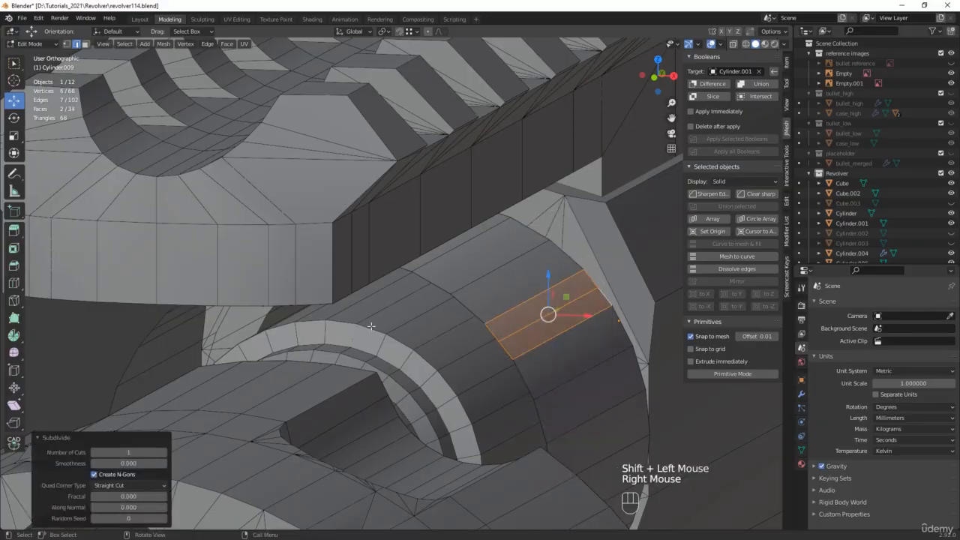
Select the ten upper faces of the tube through the mesh and extrude them upward 3.9169 mm towards the rail
middle_drag(370, 326, 424, 240)
scroll(519, 328, down, 1)
scroll(515, 317, down, 1)
key(alt+z)
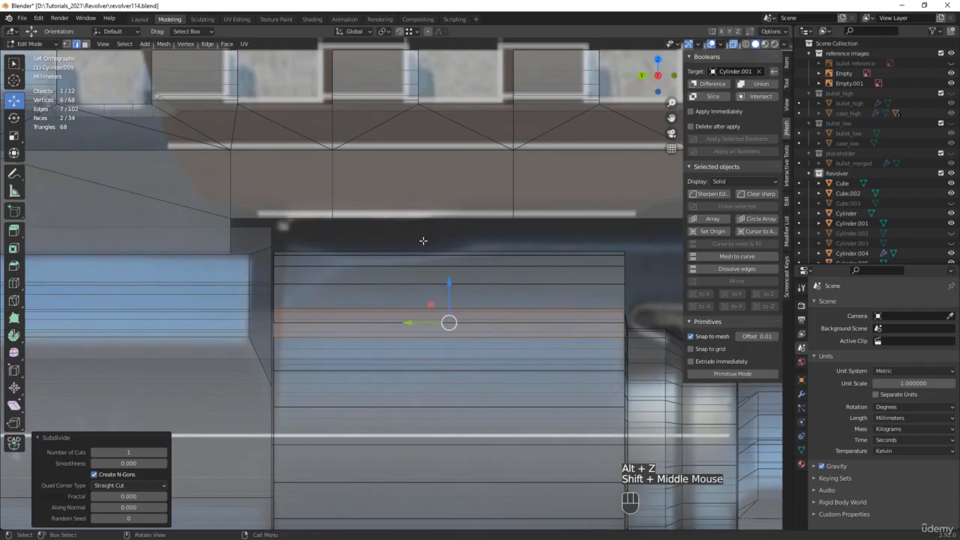
drag(416, 240, 476, 318)
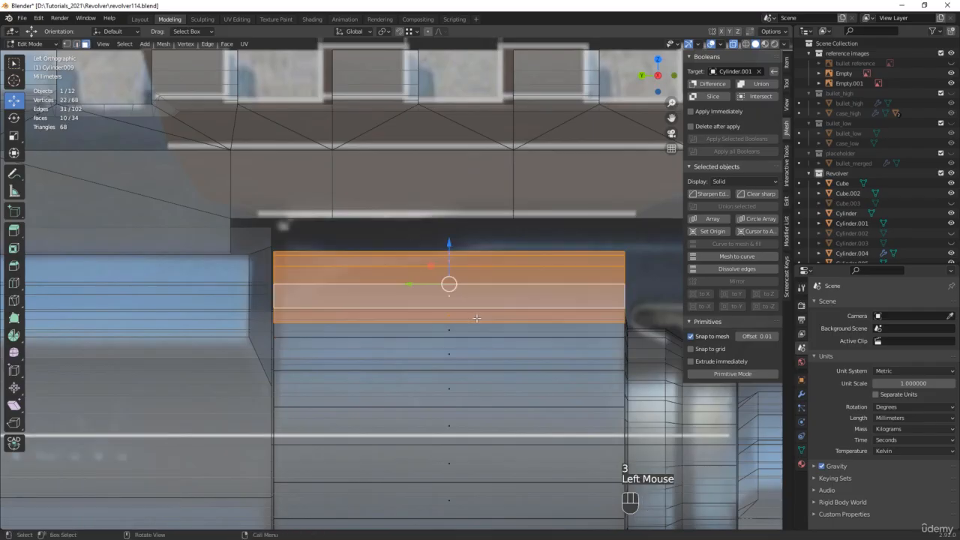
middle_drag(528, 316, 427, 317)
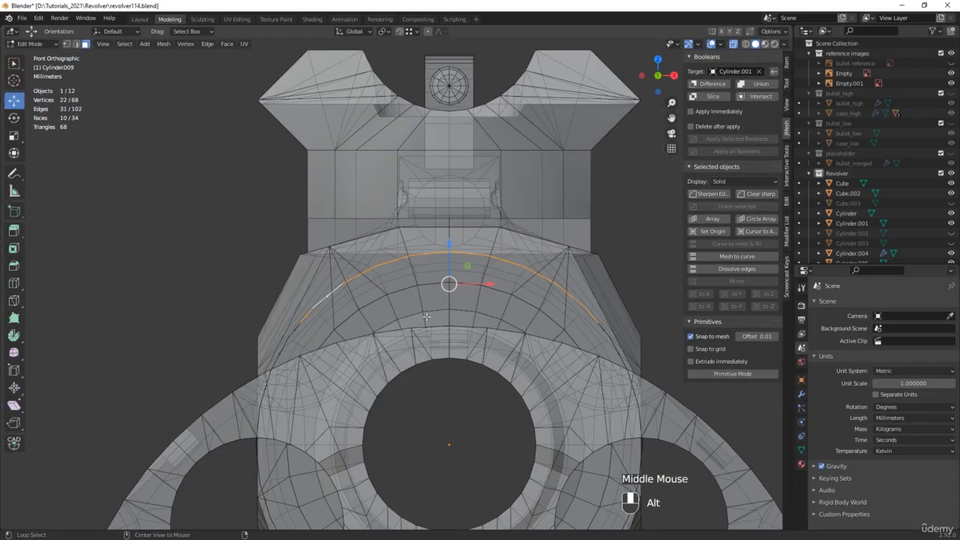
scroll(415, 307, up, 2)
key(d)
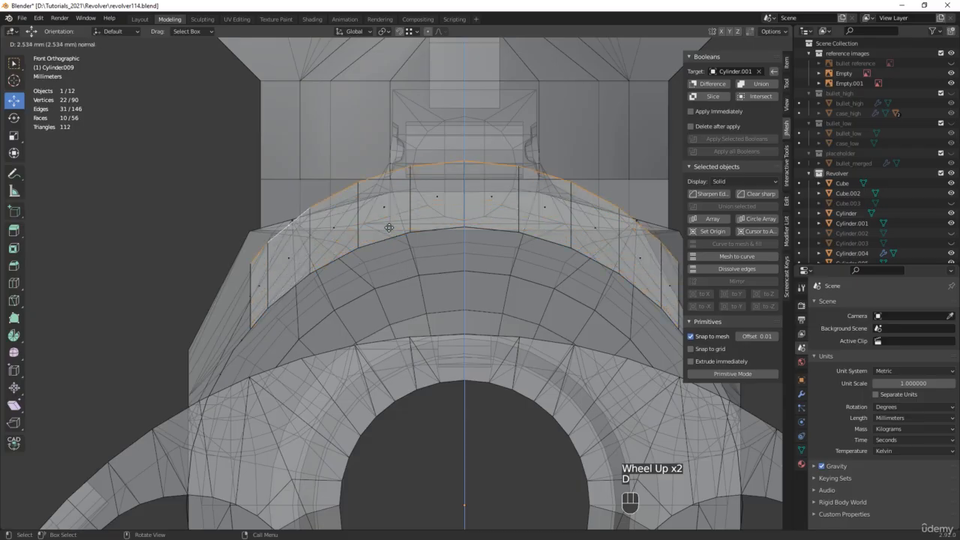
click(348, 211)
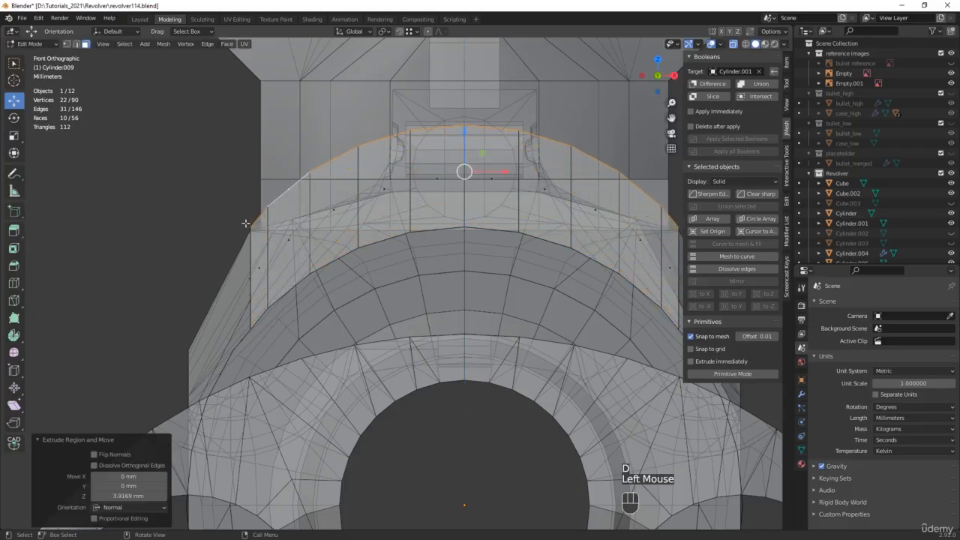
Flatten the arc of the extruded top faces by scaling along Z, finishing with a Z scale of 1.674
scroll(279, 259, up, 3)
scroll(269, 264, down, 8)
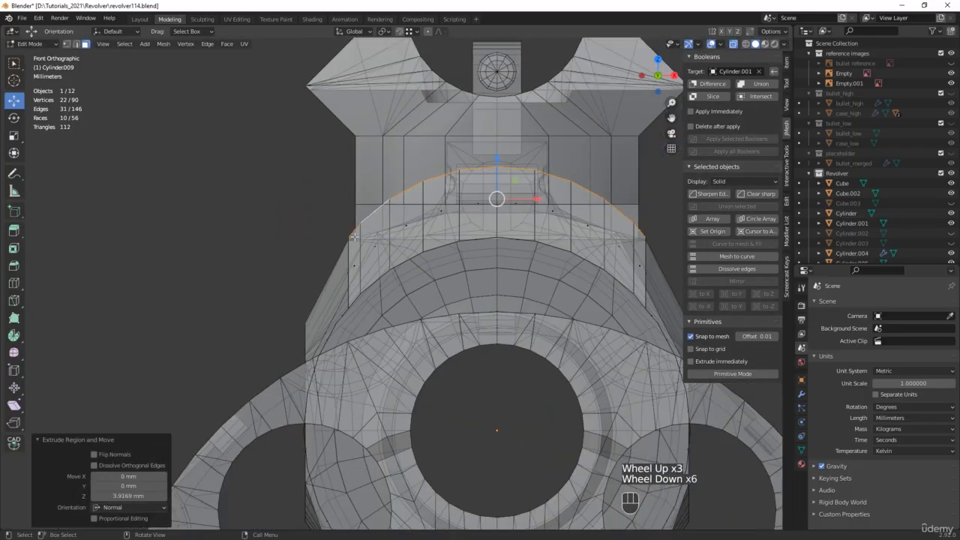
middle_drag(420, 247, 470, 236)
scroll(433, 204, up, 4)
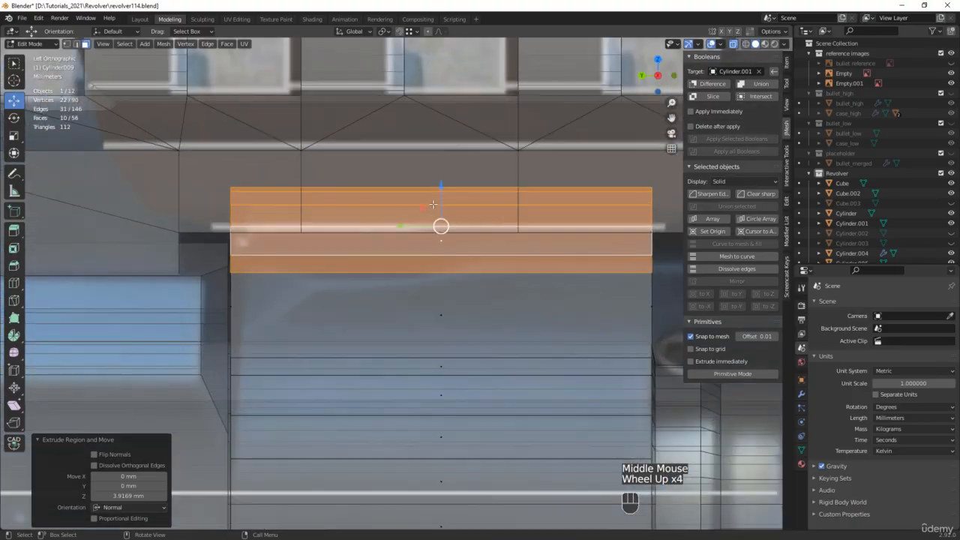
key(r)
mouse_move(442, 189)
mouse_down()
mouse_move(443, 226)
mouse_move(448, 177)
mouse_up()
key(w)
scroll(441, 239, down, 3)
key(r)
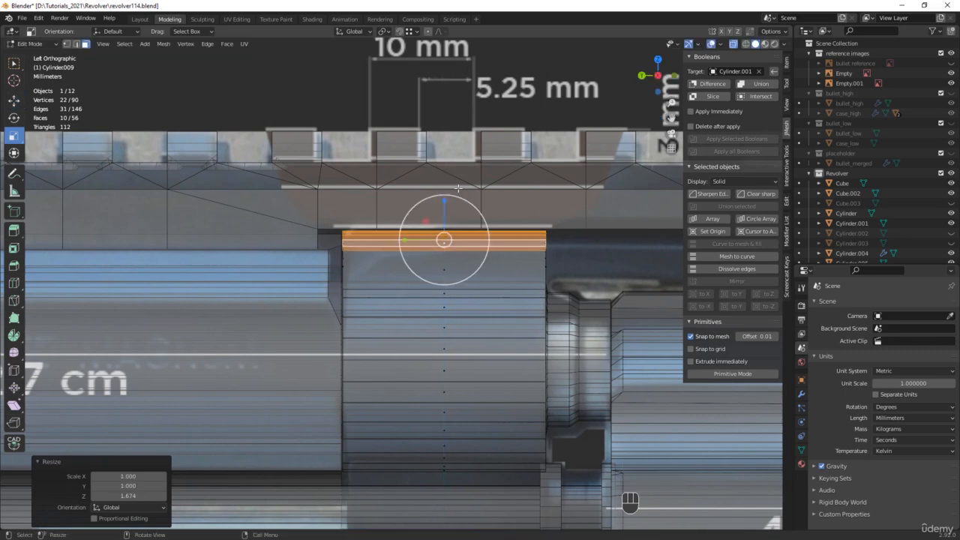
Move the flattened top faces up 0.23225 mm along Z to meet the rail's underside in the side view
scroll(454, 218, up, 2)
key(w)
drag(435, 215, 435, 215)
scroll(476, 224, down, 3)
shift+middle_drag(659, 239, 464, 217)
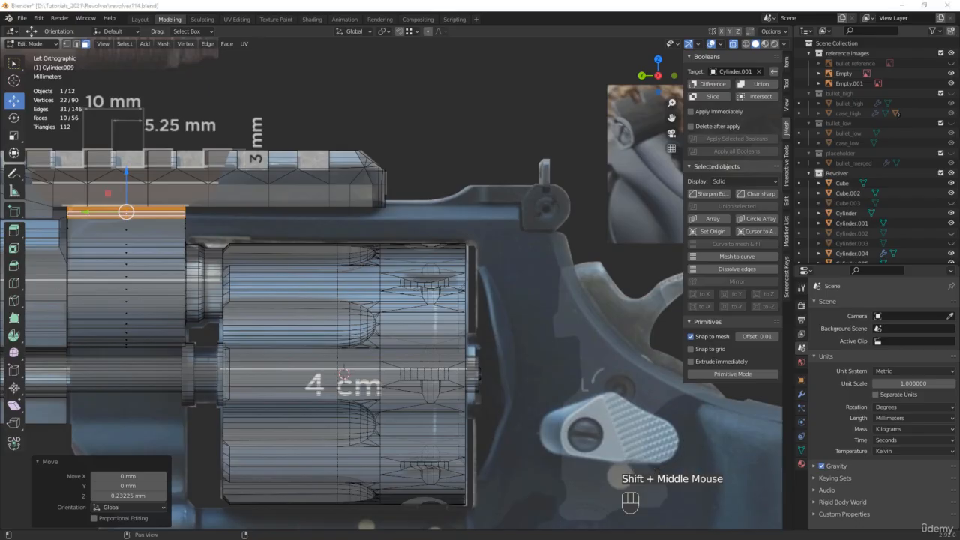
Check the reference photo DSC00823.jpg and save the file incrementally as revolver115.blend
key(alt+Tab)
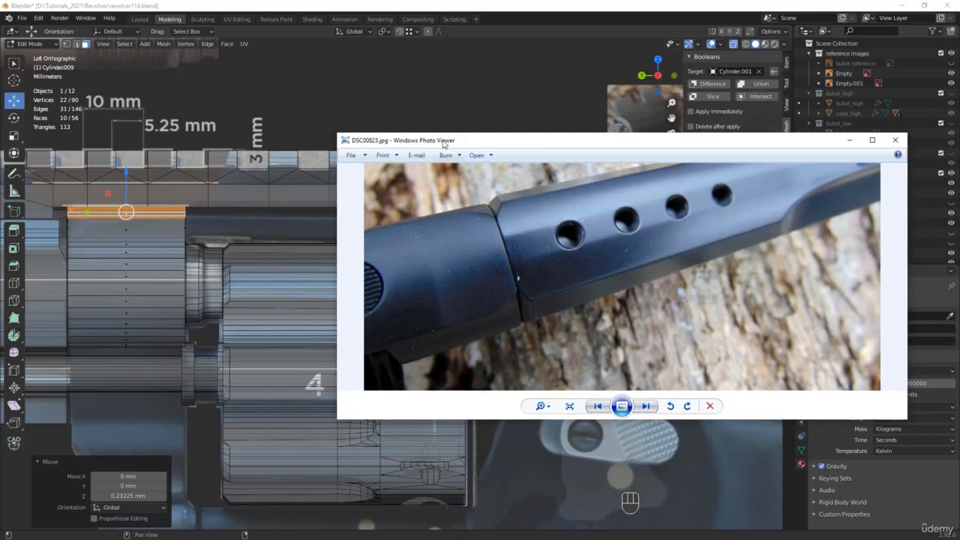
drag(443, 144, 443, 150)
key(alt+Tab)
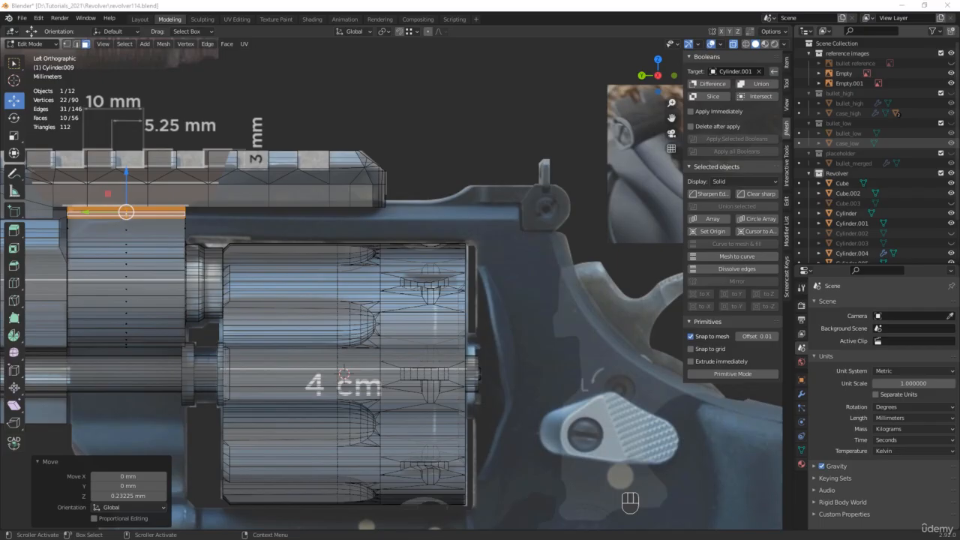
key(ctrl+alt+s)
Select the tube's front ring and move it backward along Y, shortening the tube to roughly half its length, and leave mesh editing
shift+middle_drag(197, 186, 396, 180)
scroll(276, 242, up, 1)
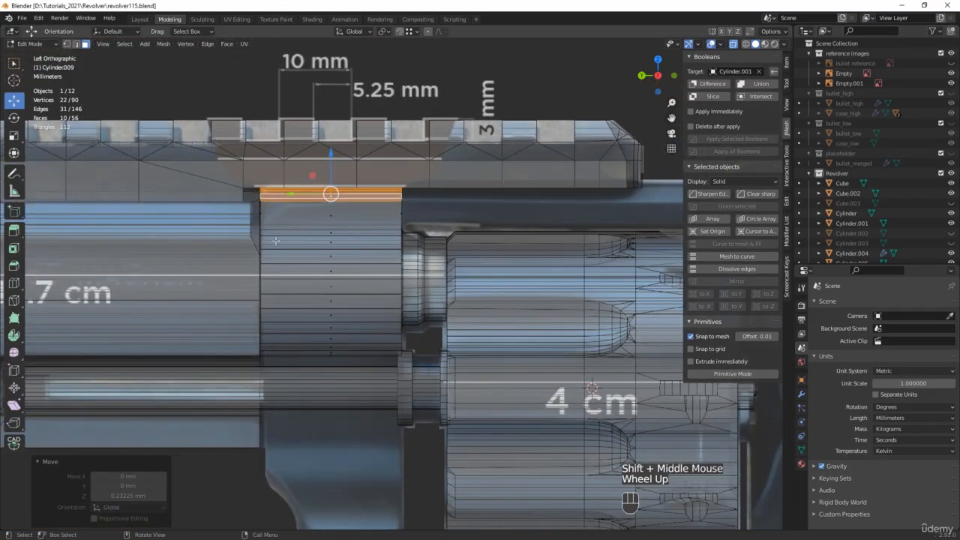
drag(229, 443, 272, 134)
scroll(248, 258, up, 2)
drag(238, 254, 334, 231)
scroll(334, 231, down, 2)
key(Tab)
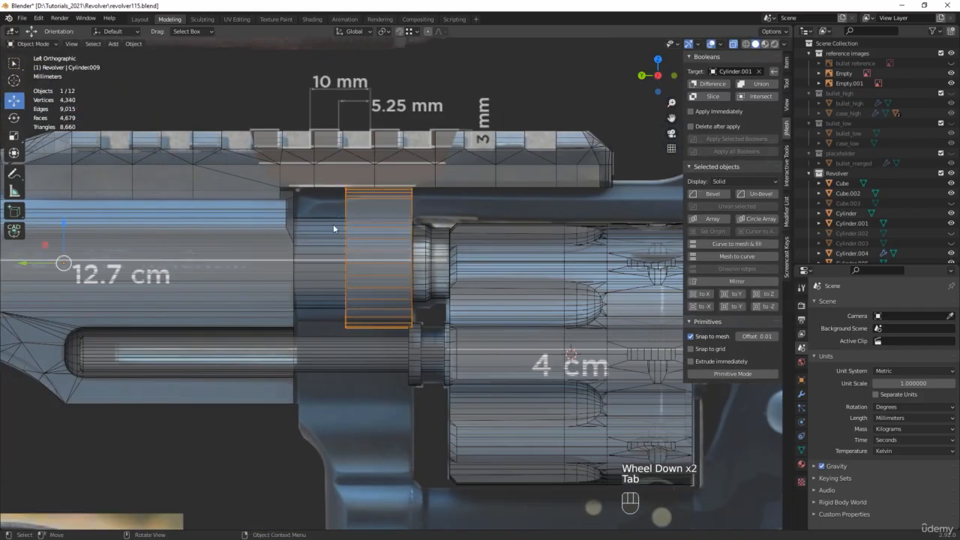
Isolate the tube together with the side-view reference image, leaving only the tube selected and X-ray switched off
shift+click(323, 202)
scroll(322, 202, down, 1)
scroll(322, 202, down, 2)
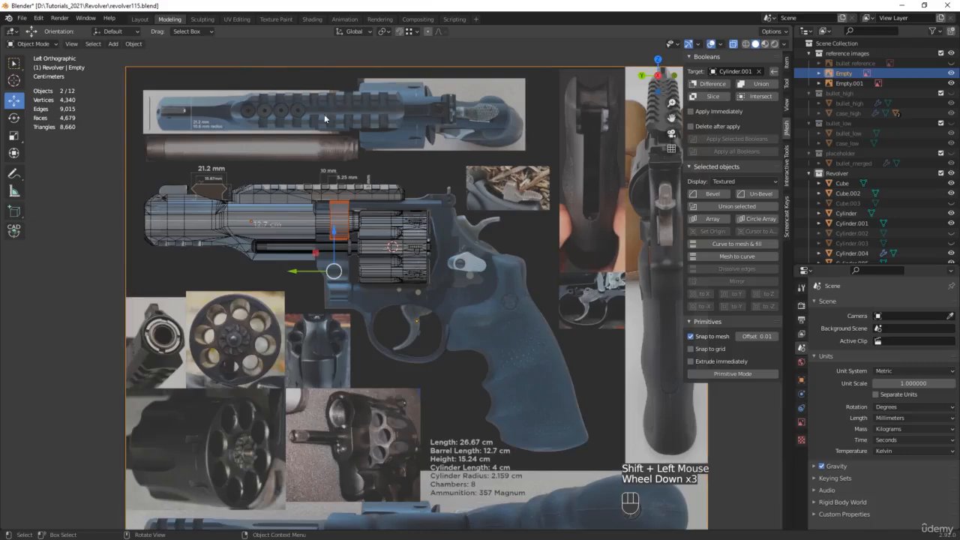
key(slash)
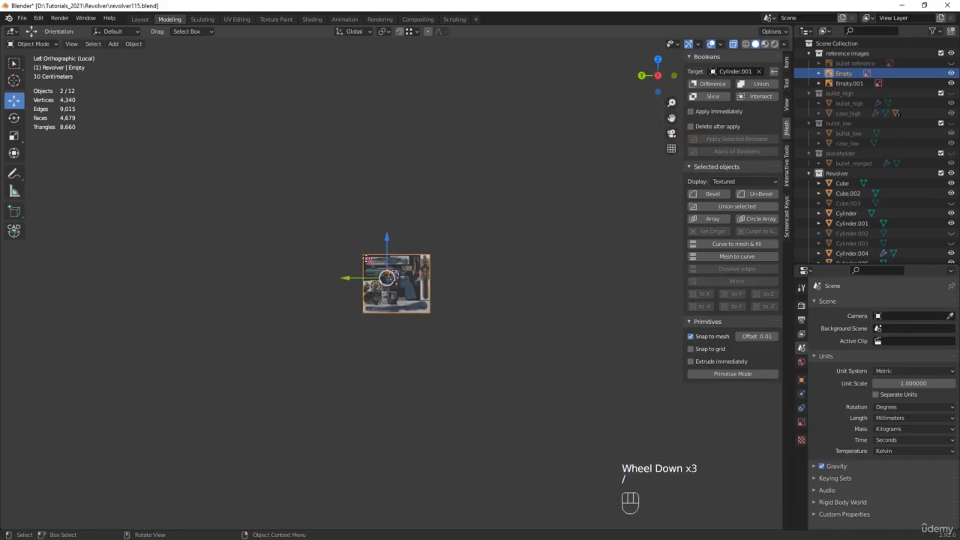
scroll(385, 279, up, 10)
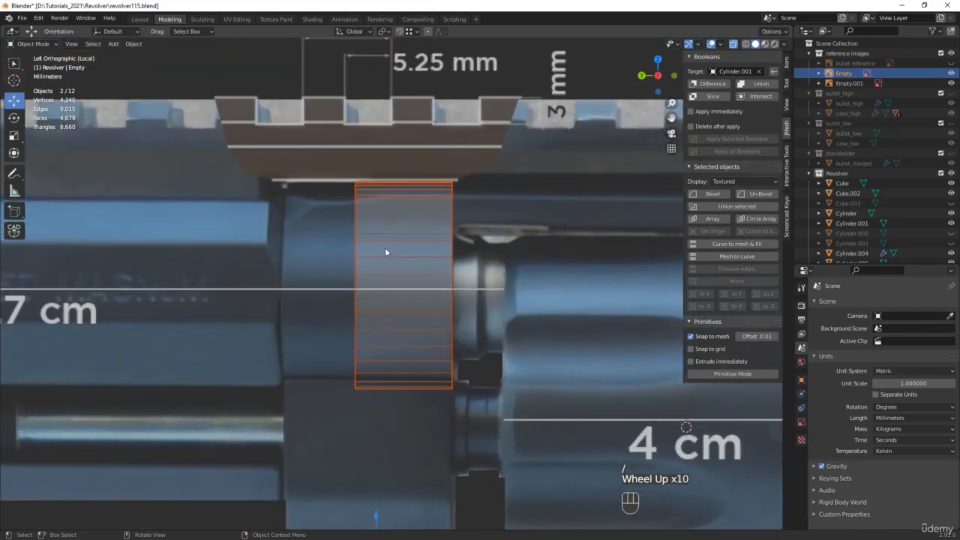
click(383, 246)
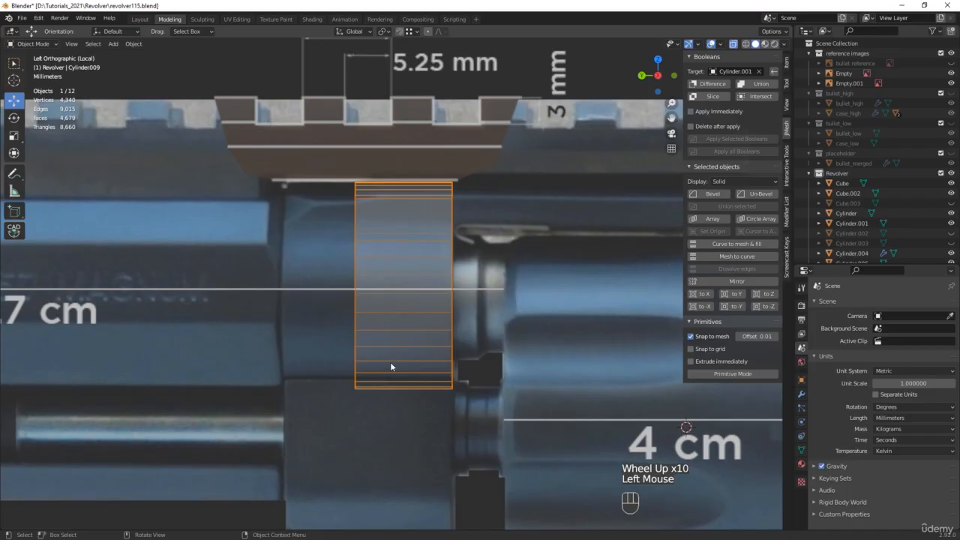
key(alt+z)
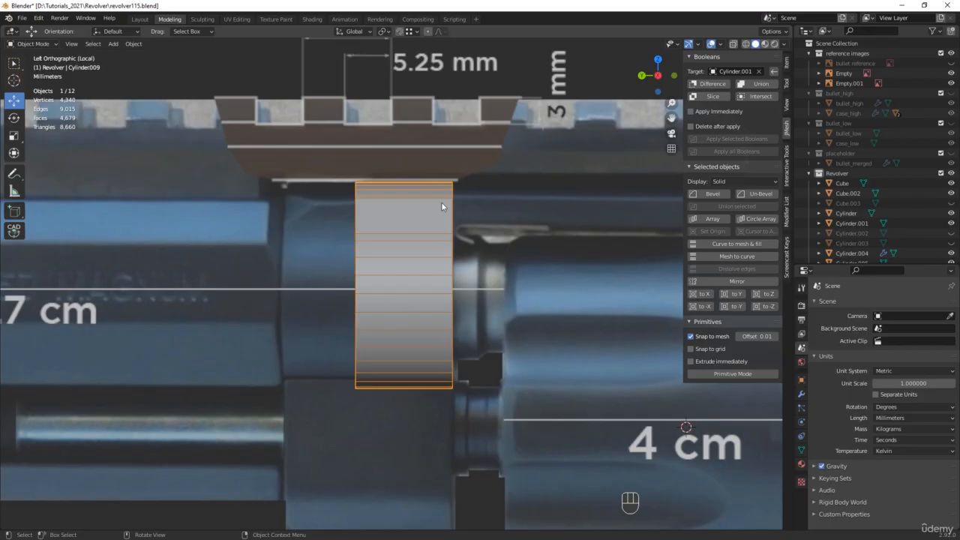
Examine the frame around the barrel mount in the disassembly screenshot S&W R8_TRR8 in Windows Photo Viewer
key(shift)
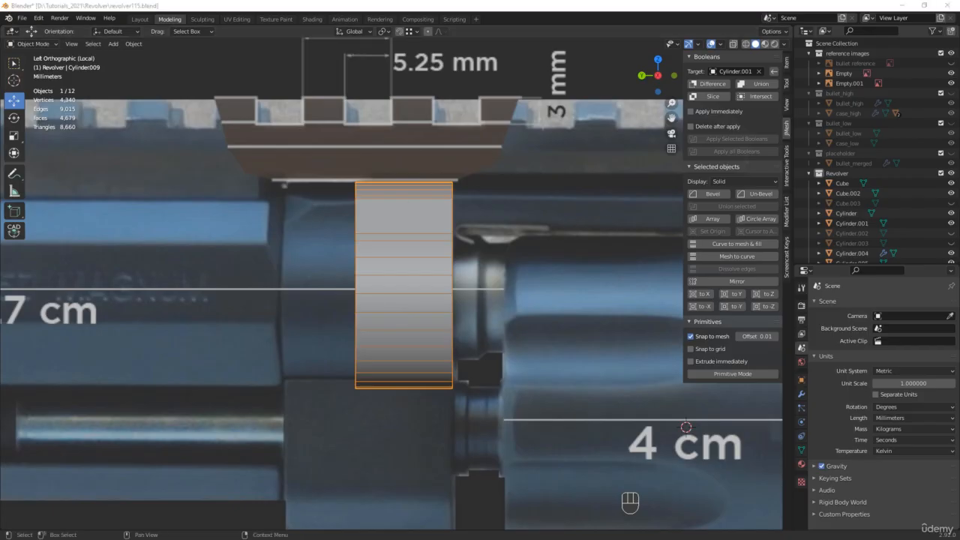
drag(959, 127, 543, 101)
scroll(566, 255, down, 3)
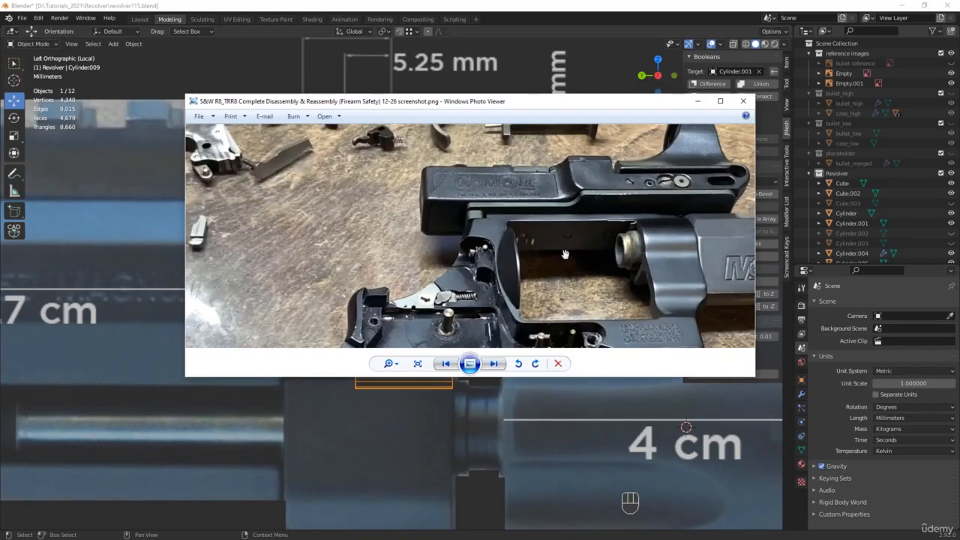
drag(565, 255, 518, 204)
scroll(517, 204, up, 1)
drag(658, 268, 652, 303)
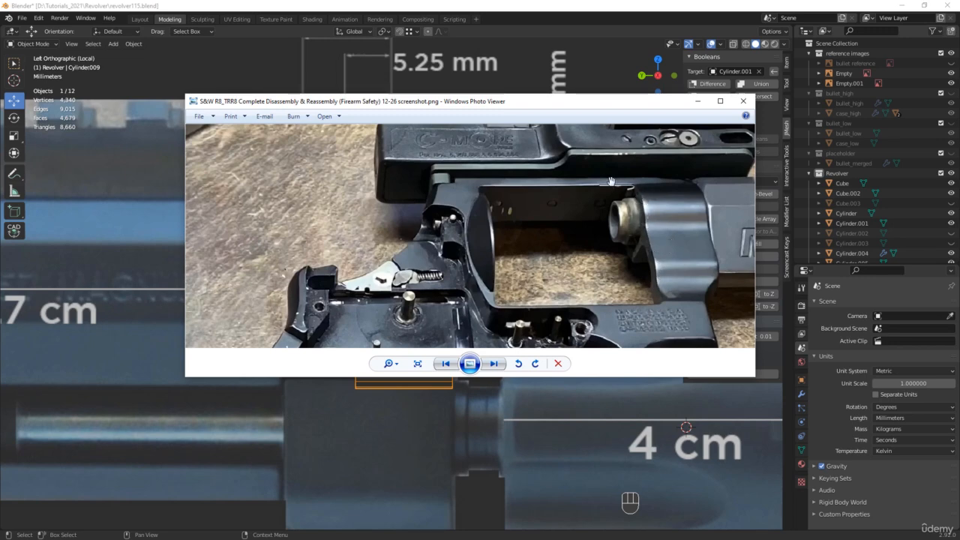
click(695, 103)
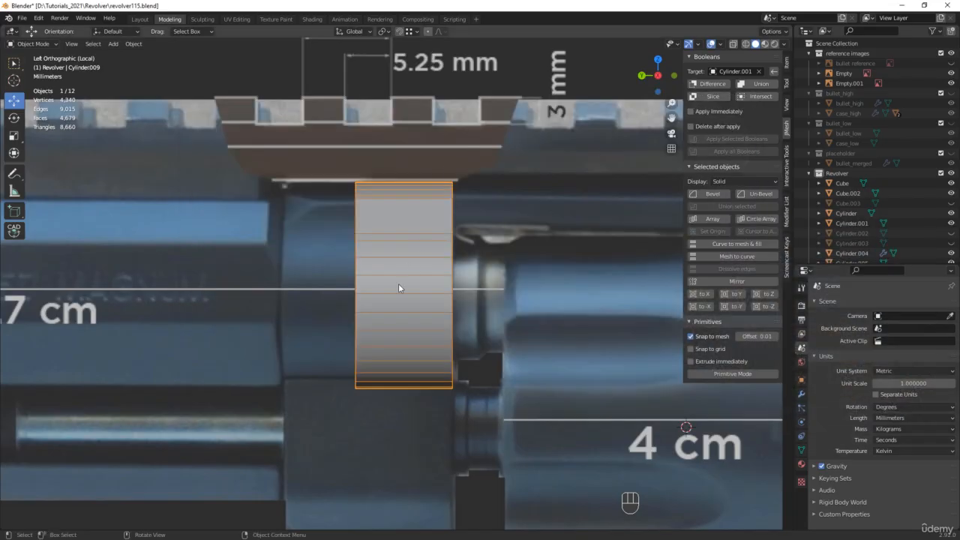
Try to mirror the tube's raised upper section vertically onto its lower half
click(399, 285)
click(398, 285)
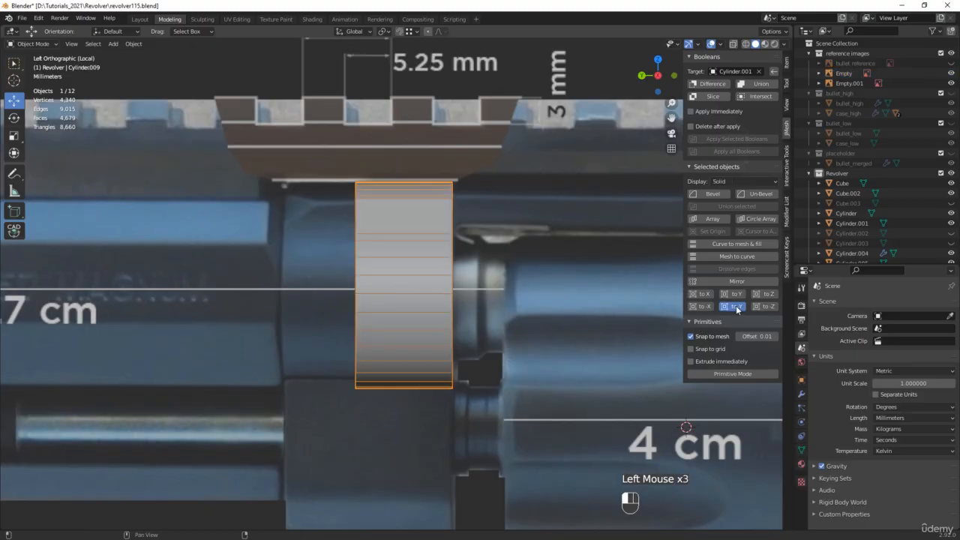
middle_drag(463, 272, 429, 256)
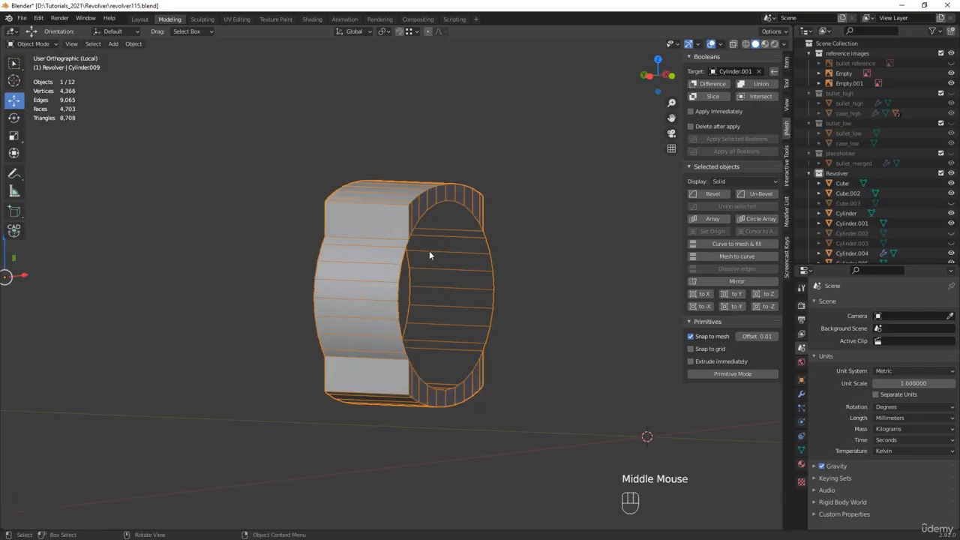
key(ctrl+z)
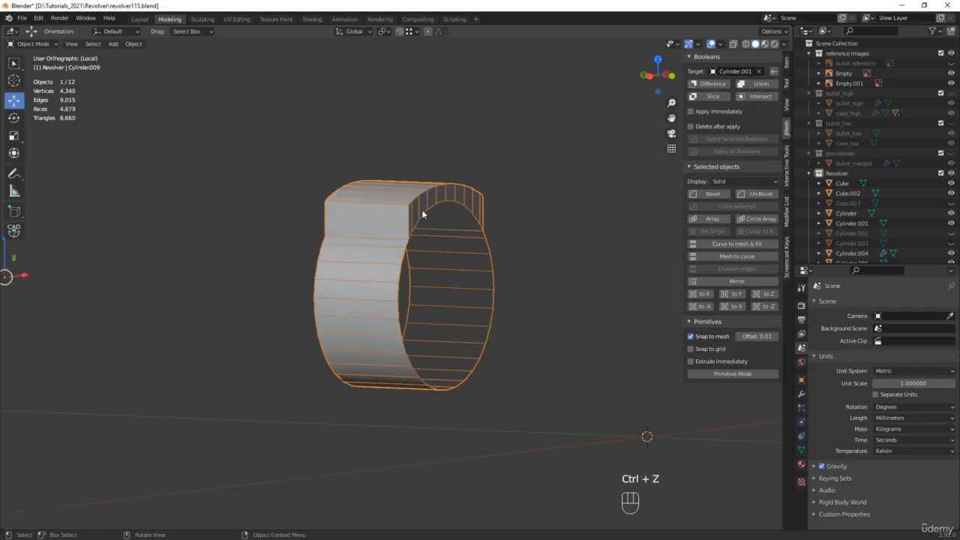
Select the row of ten faces closing the raised section at the tube's rear end and delete them
key(Tab)
scroll(421, 212, up, 3)
click(401, 222)
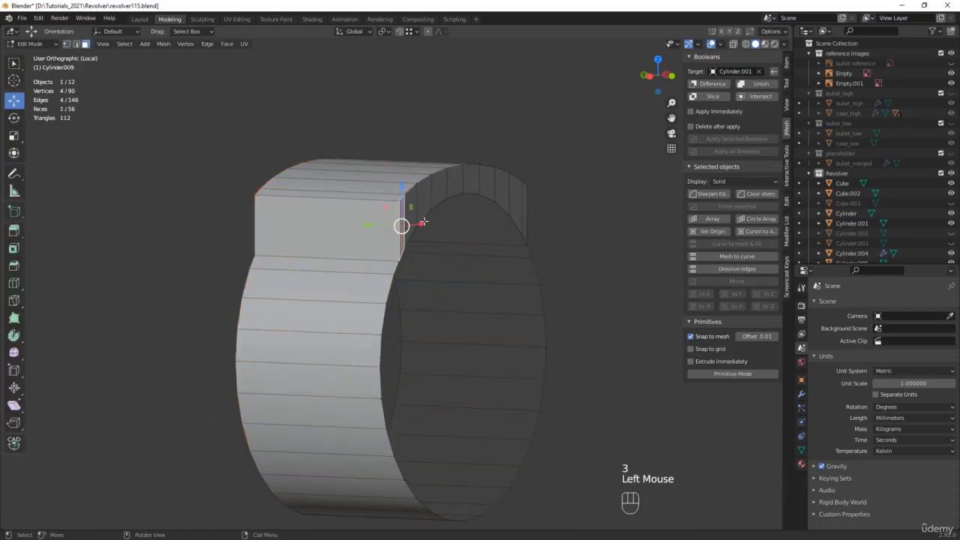
middle_drag(401, 223, 522, 210)
ctrl+click(534, 213)
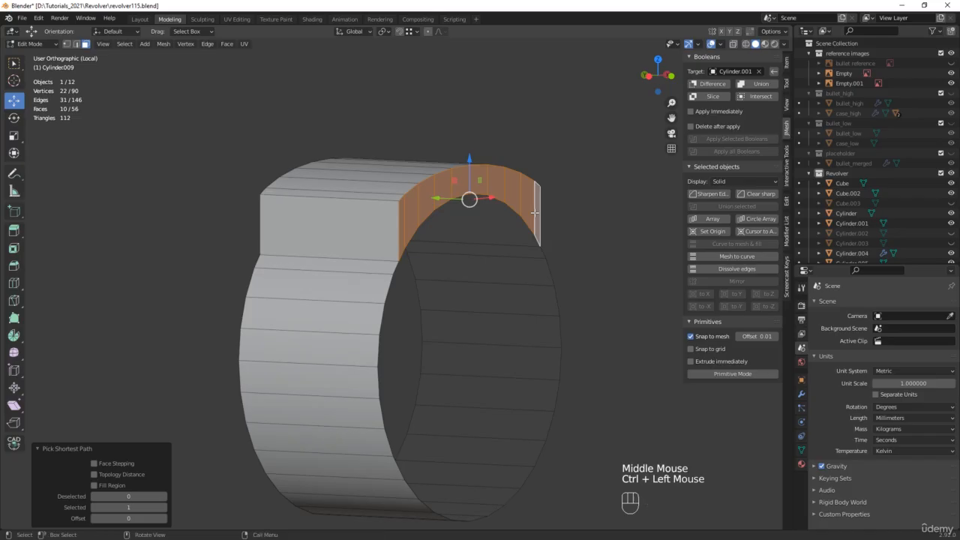
key(x)
click(495, 235)
Delete the row of ten faces closing the raised section at the tube's front end
middle_drag(307, 202, 366, 219)
click(313, 229)
ctrl+click(109, 229)
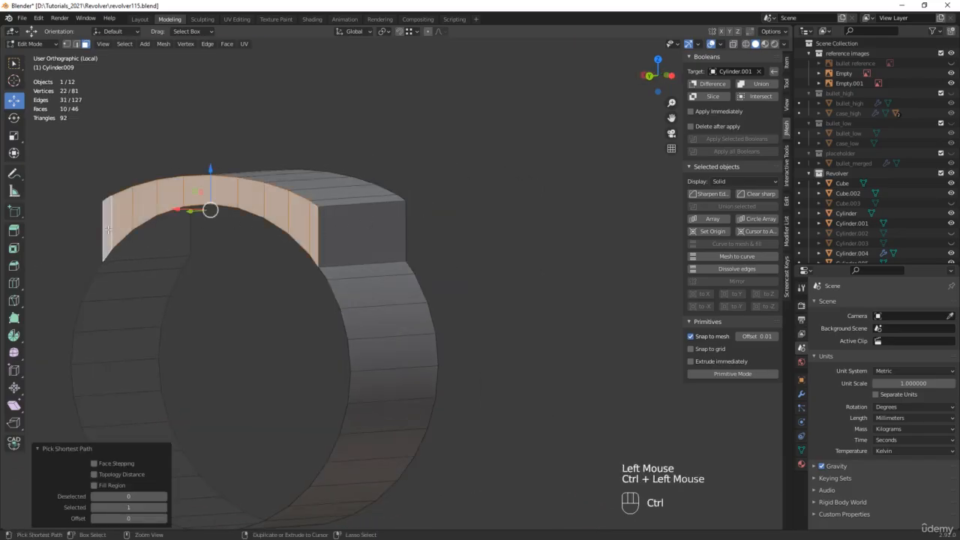
key(x)
click(109, 229)
scroll(327, 225, down, 2)
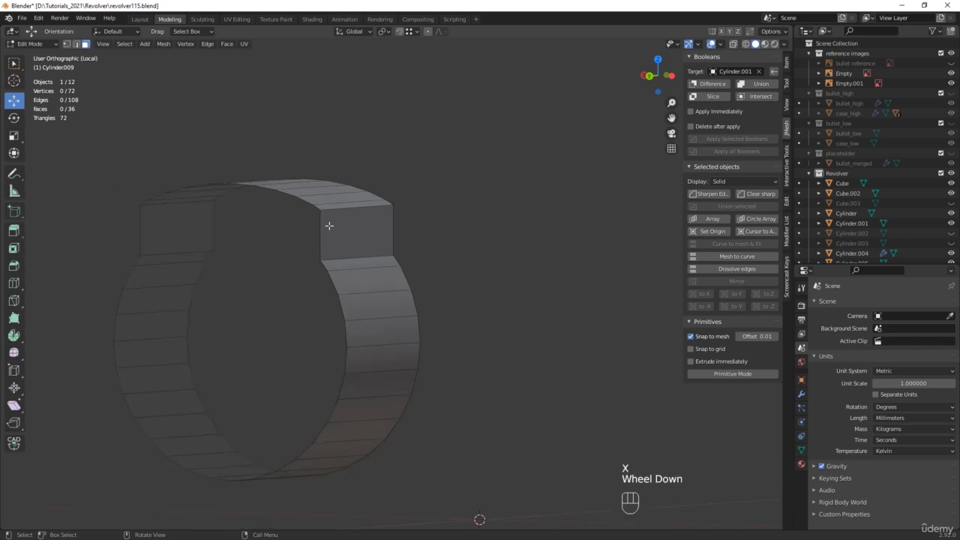
middle_drag(327, 225, 225, 230)
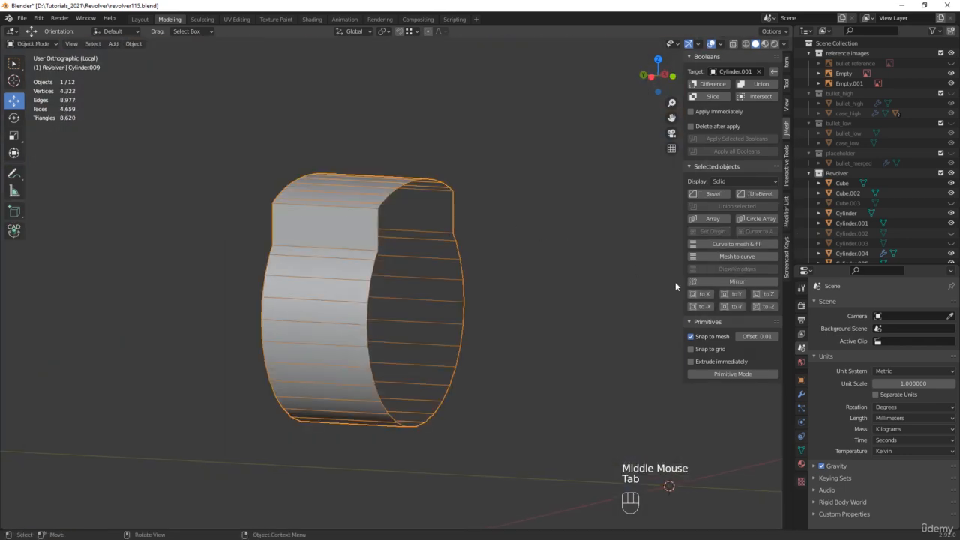
Mirror the tube's raised upper section vertically onto its lower half and save the file incrementally as revolver116.blend
click(741, 305)
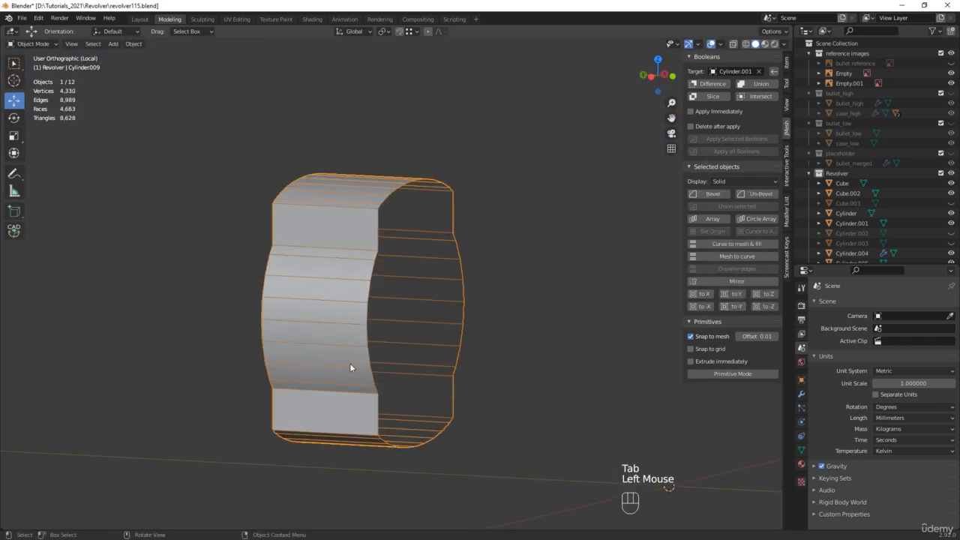
middle_drag(362, 304, 385, 291)
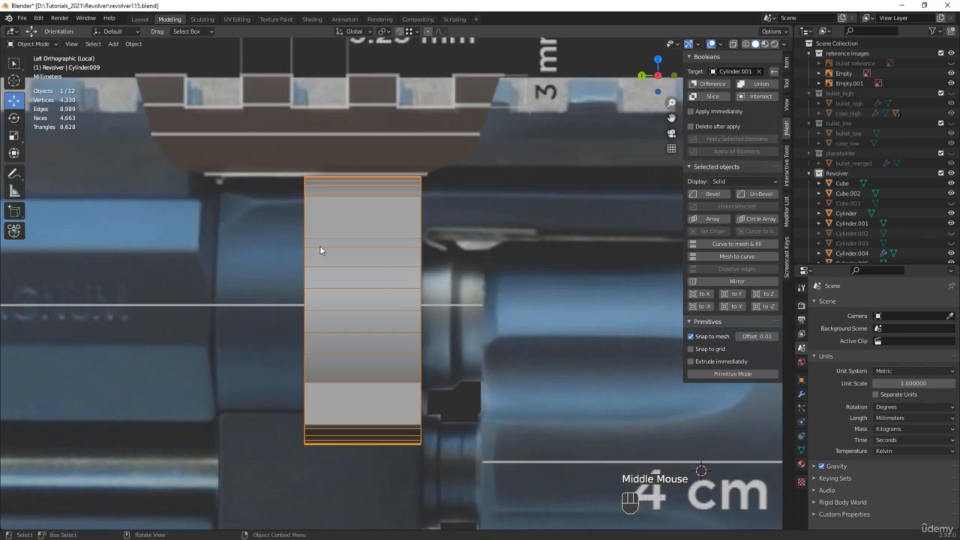
key(ctrl+alt+s)
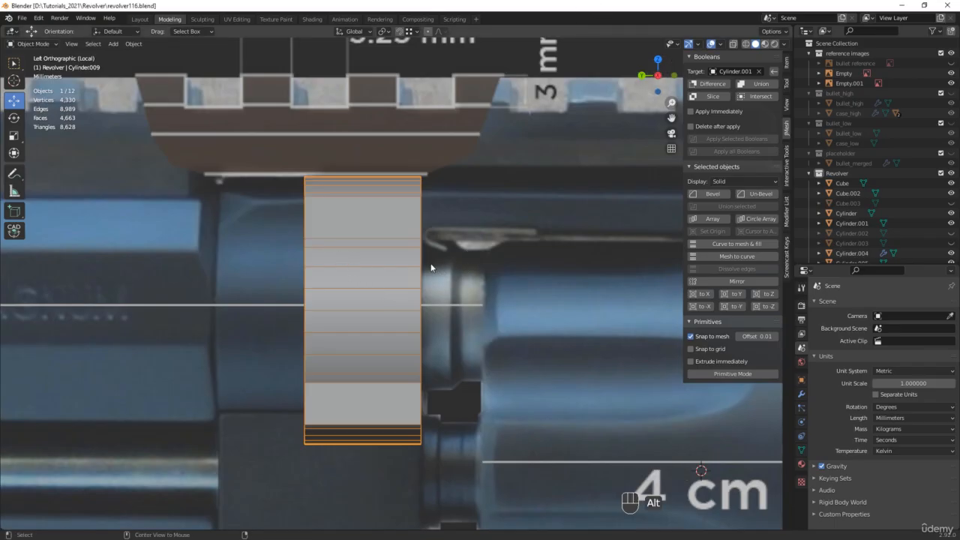
Stretch the middle band of the tube's side vertices vertically and move it down about 0.9 mm in see-through view
key(alt+z)
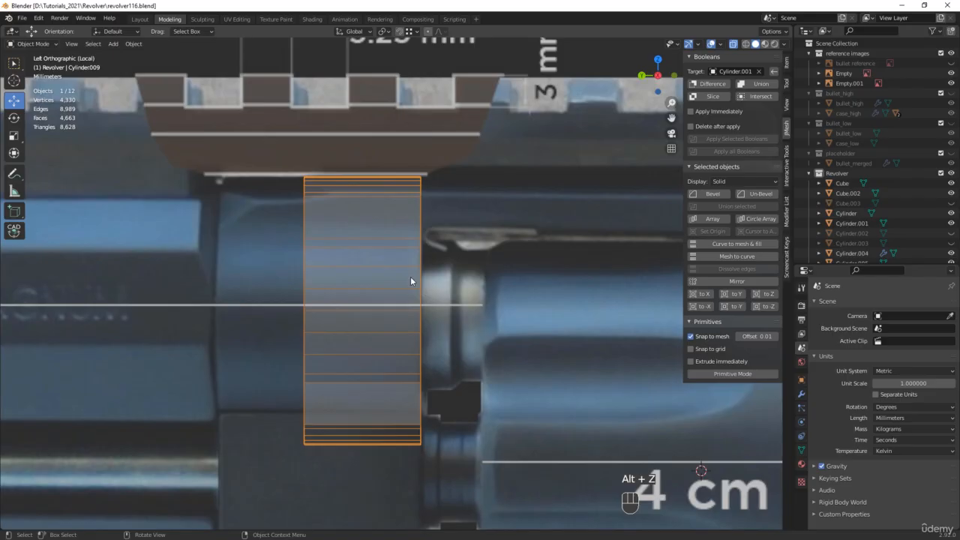
key(Tab)
key(1)
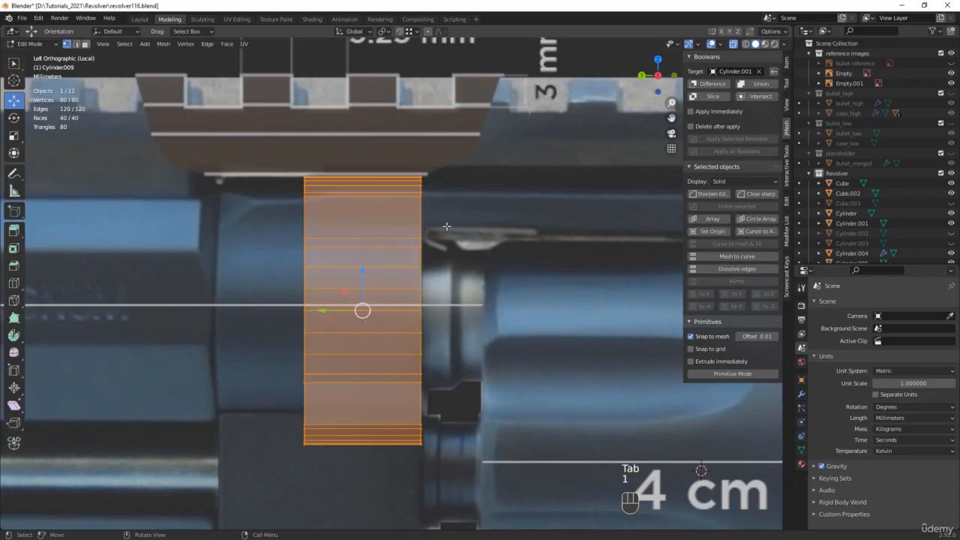
drag(446, 226, 261, 396)
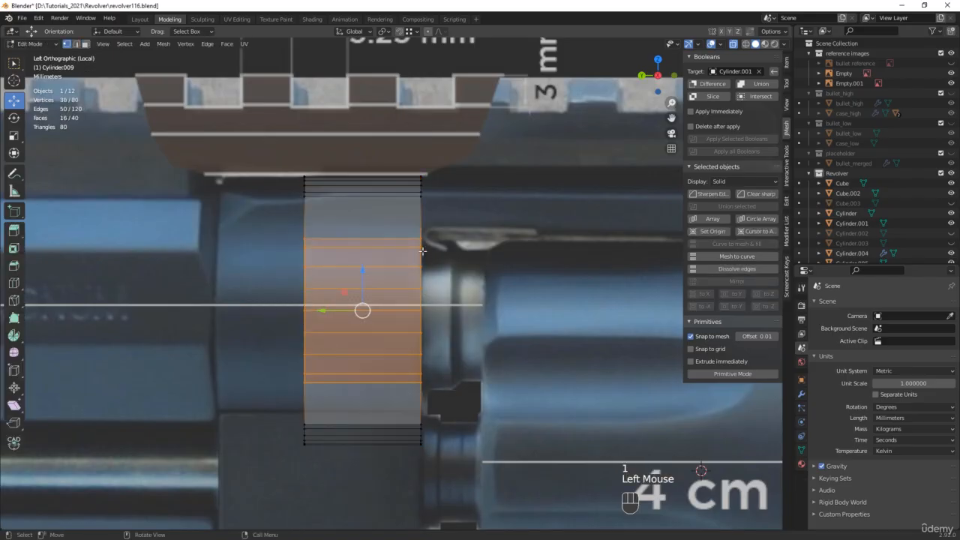
key(r)
drag(362, 279, 362, 318)
key(w)
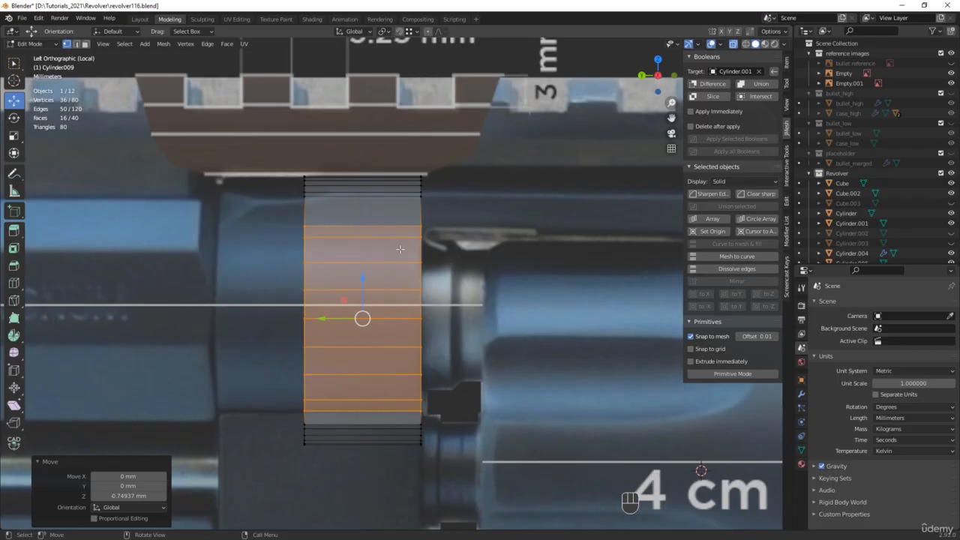
drag(362, 286, 359, 292)
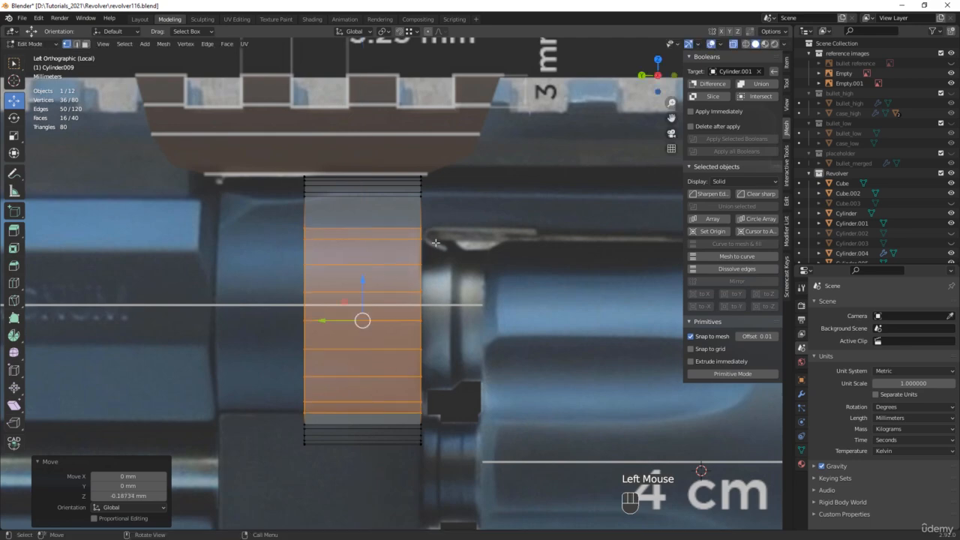
Extrude the raised top section's rear edge path straight back about 55 mm over the revolver's cylinder toward the rear sight
key(2)
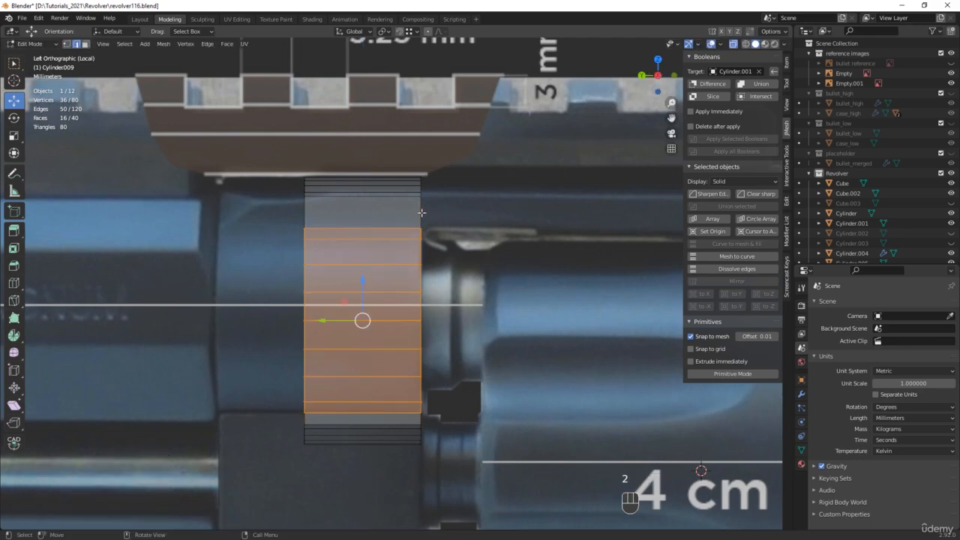
click(420, 210)
middle_drag(420, 210, 470, 187)
ctrl+click(470, 187)
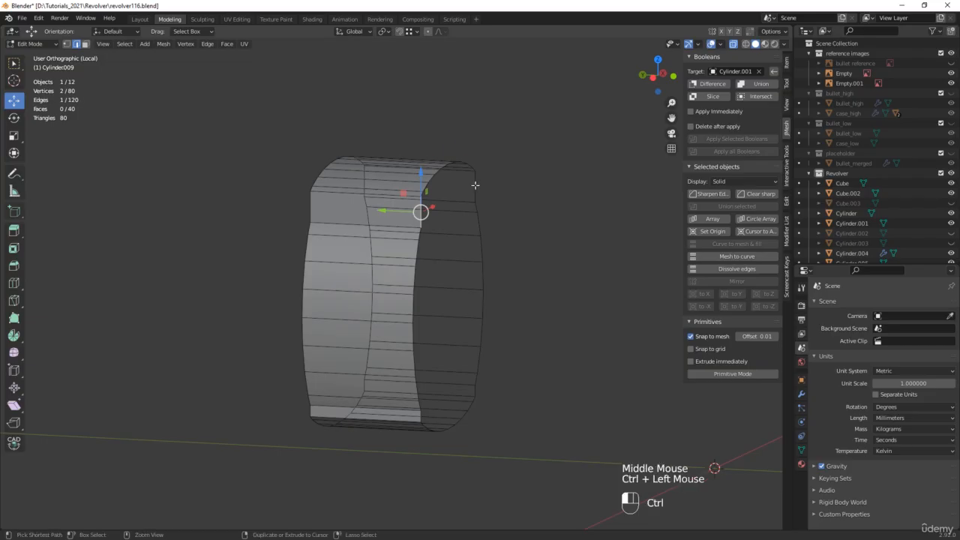
alt+middle_drag(510, 332, 264, 305)
scroll(419, 315, down, 2)
key(e)
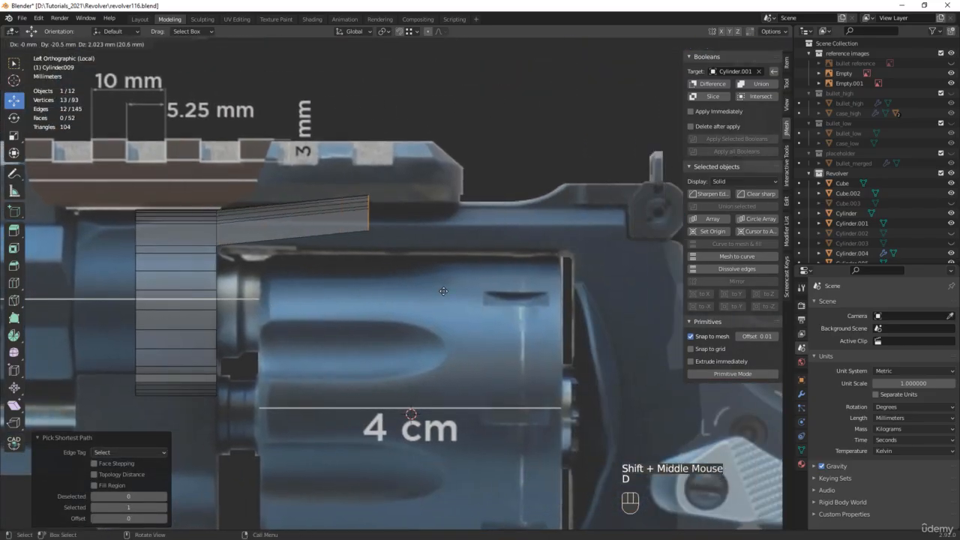
right_click(216, 219)
drag(178, 220, 591, 224)
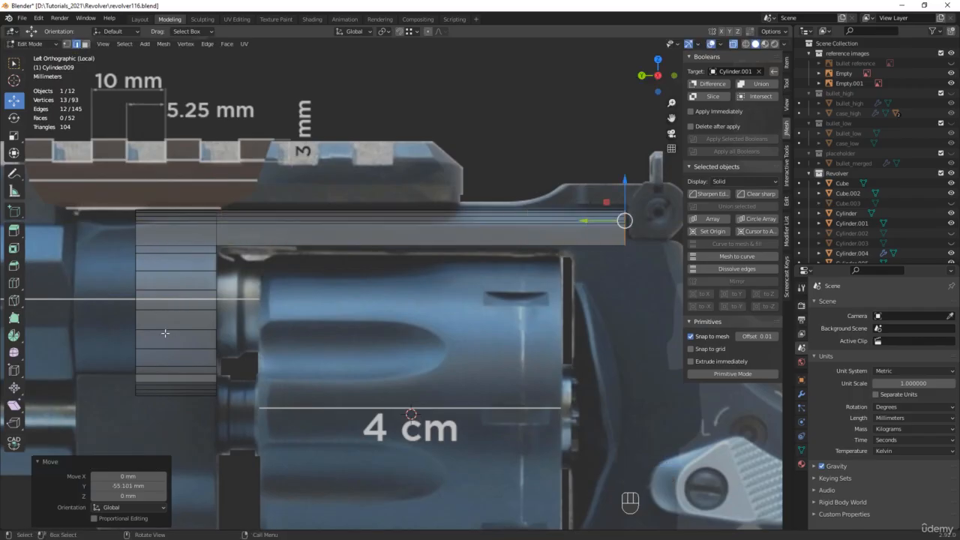
Move the tube's front-end vertices forward to the frame's front edge in the reference and save incrementally as revolver117.blend
shift+middle_drag(167, 339, 338, 324)
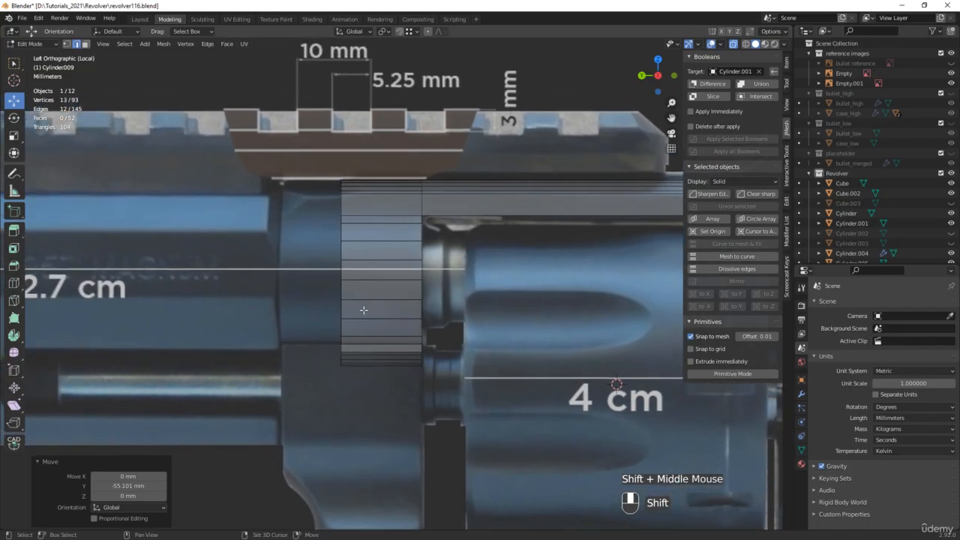
drag(328, 411, 350, 181)
drag(307, 277, 245, 273)
key(ctrl+alt+s)
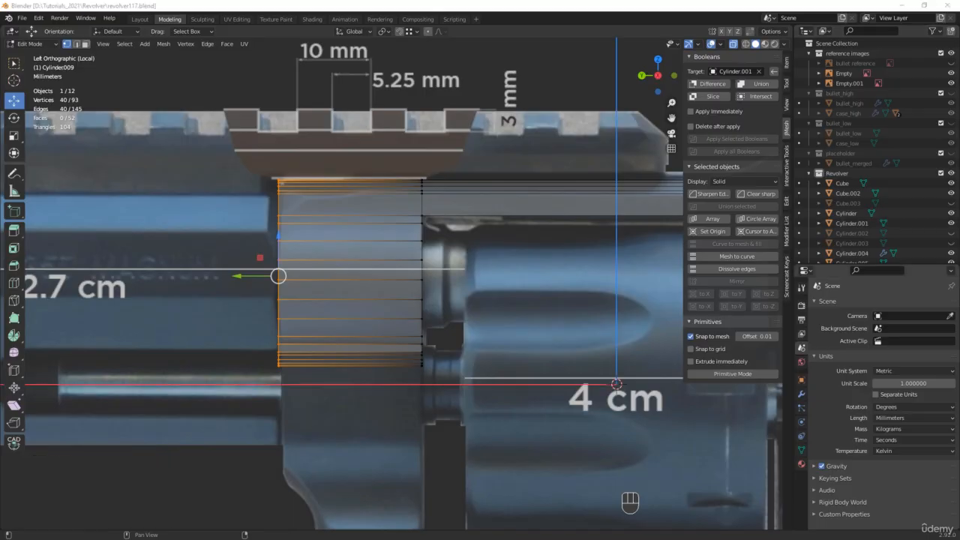
Examine the lower frame shape in the Frame.jpg photos in Windows Photo Viewer
drag(959, 96, 490, 103)
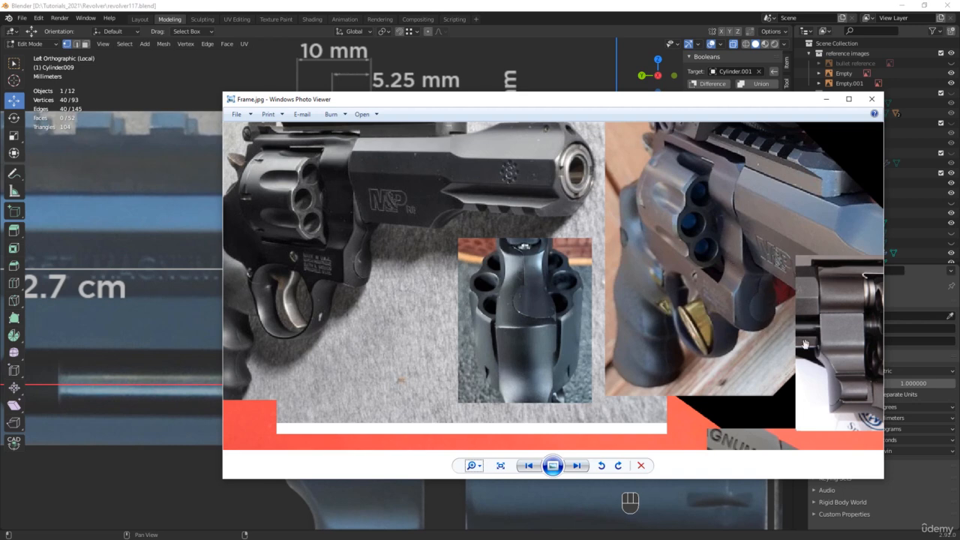
scroll(818, 346, down, 1)
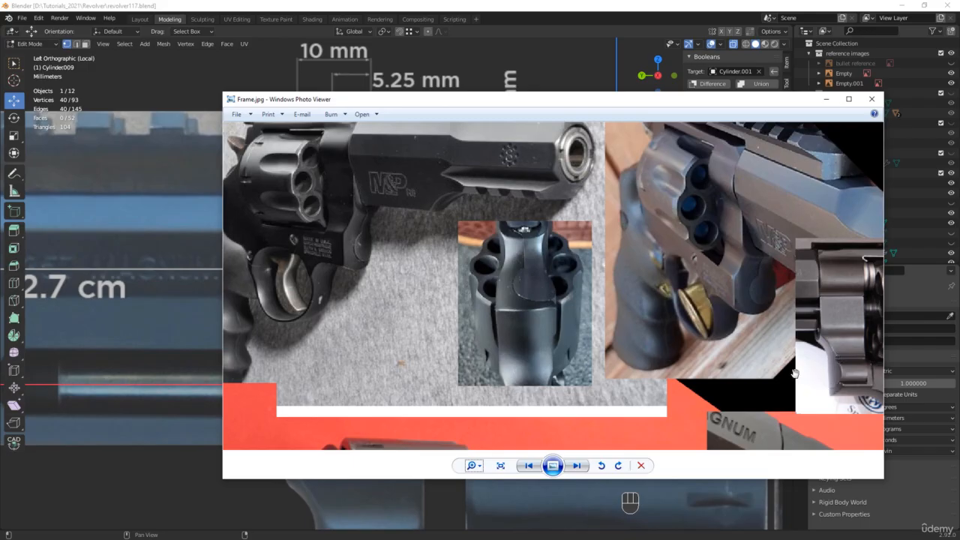
key(alt+Tab)
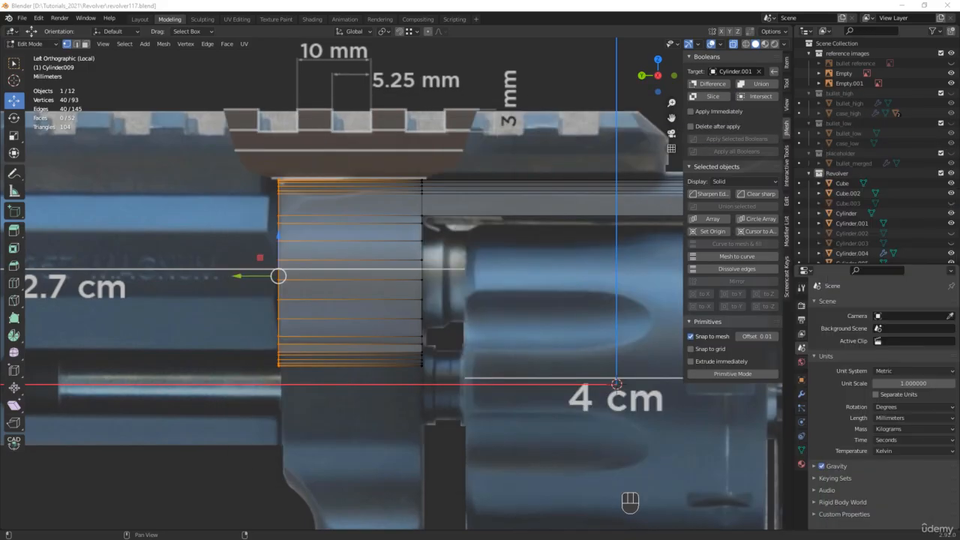
Move the bottom rows of the frame section's vertices down about 38.8 mm to the frame's lower edge above the trigger guard
scroll(303, 339, down, 2)
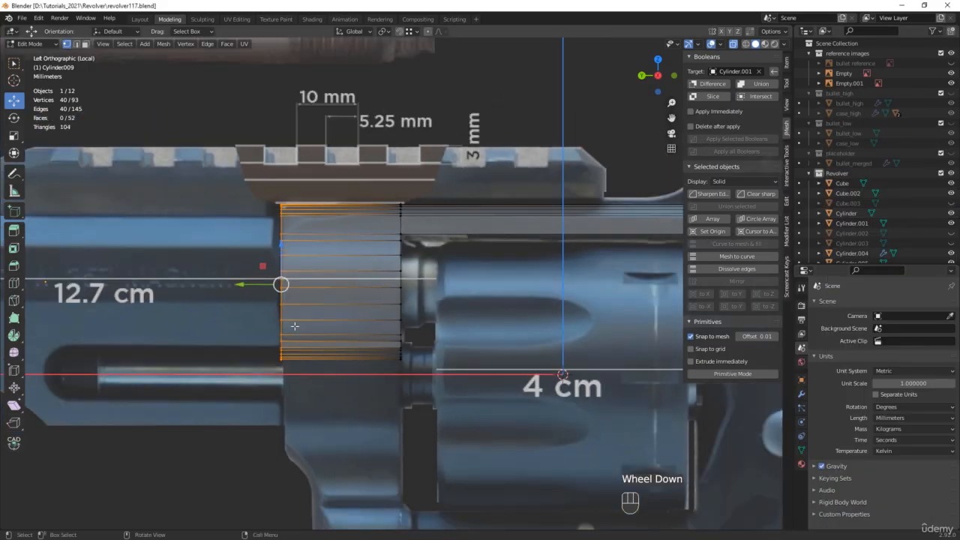
shift+middle_drag(300, 323, 315, 291)
drag(270, 327, 427, 274)
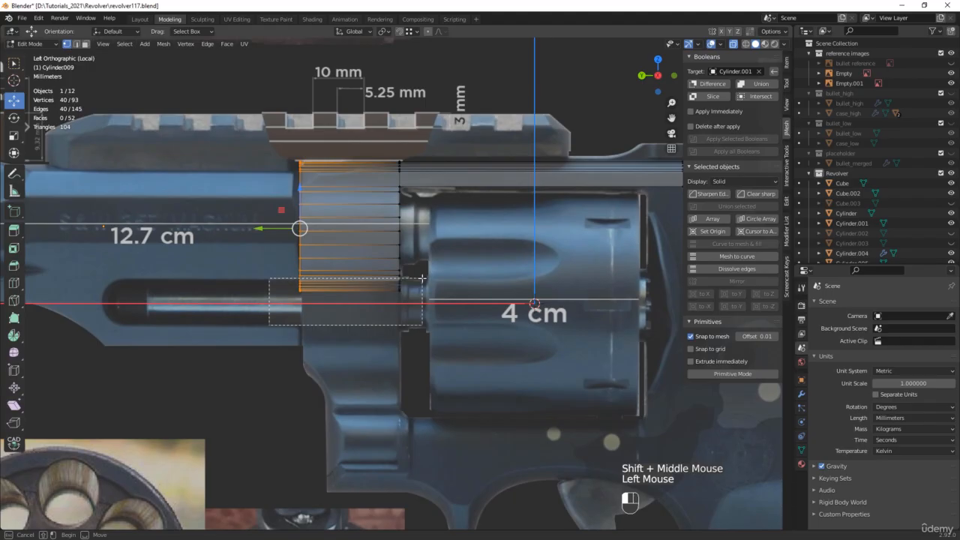
drag(350, 255, 354, 483)
shift+middle_drag(354, 483, 353, 350)
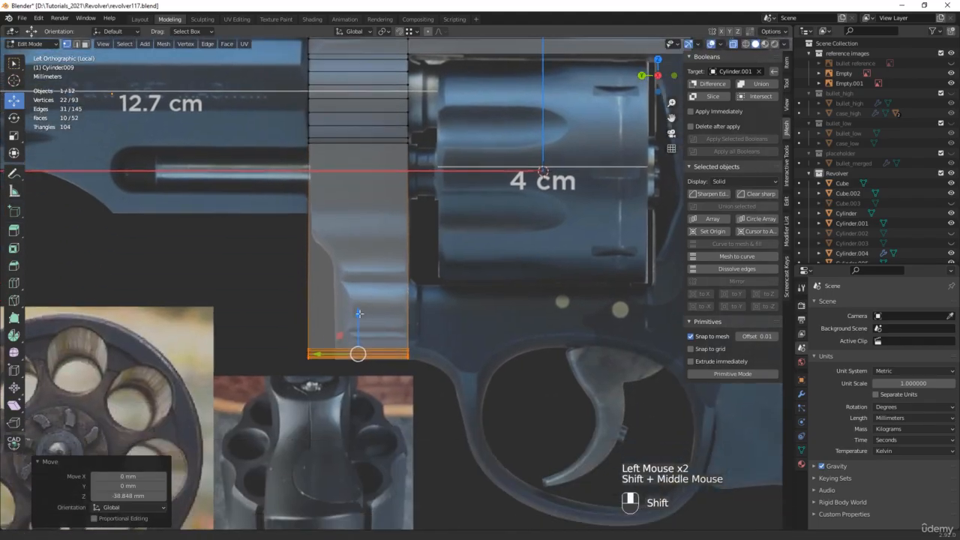
Stretch the frame section's bottom rows of vertices vertically and raise them about 0.5 mm to meet the reference edge
shift+scroll(358, 362, up, 1)
scroll(358, 362, up, 2)
key(r)
drag(358, 327, 368, 285)
key(w)
drag(357, 362, 361, 322)
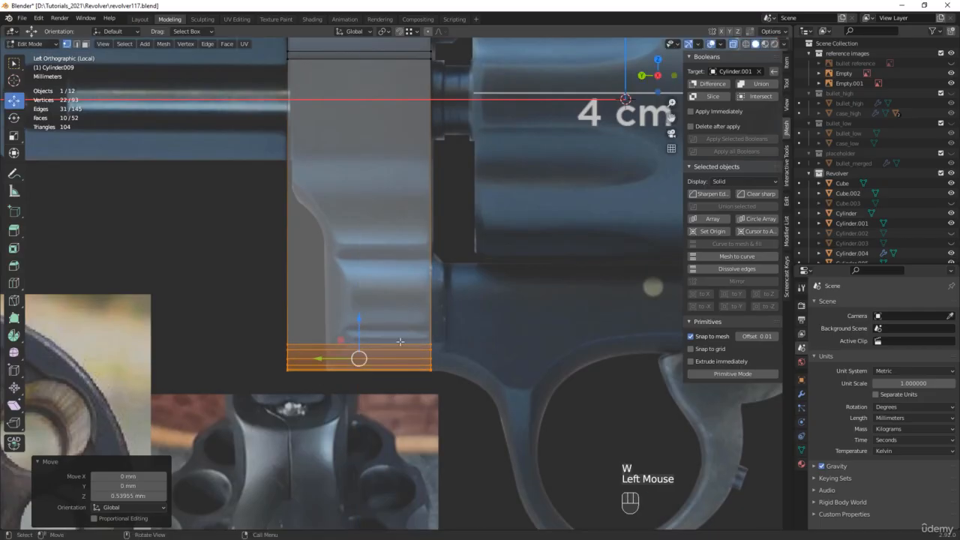
Replace the main reference image on the Empty with Revolver_ref2.jpg from the ref folder
scroll(307, 345, down, 8)
key(Tab)
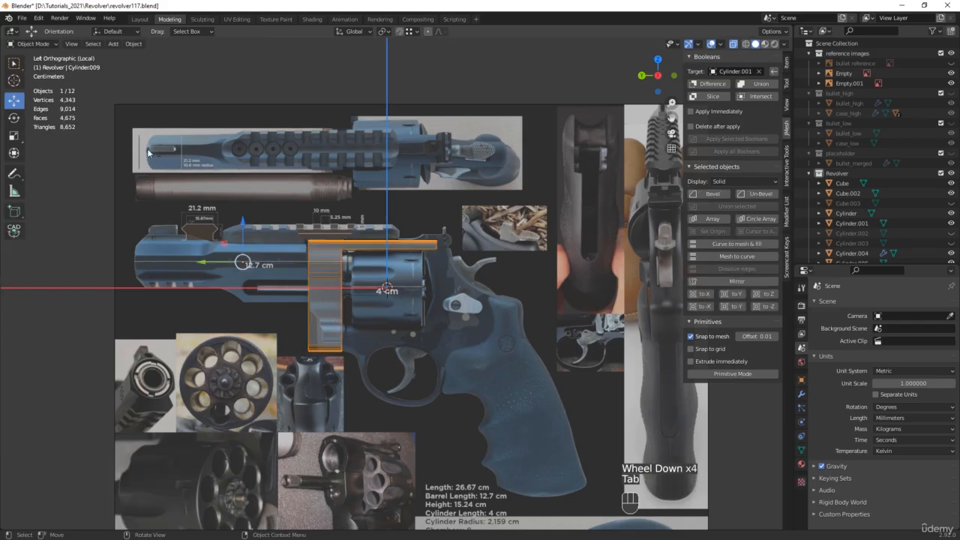
click(162, 120)
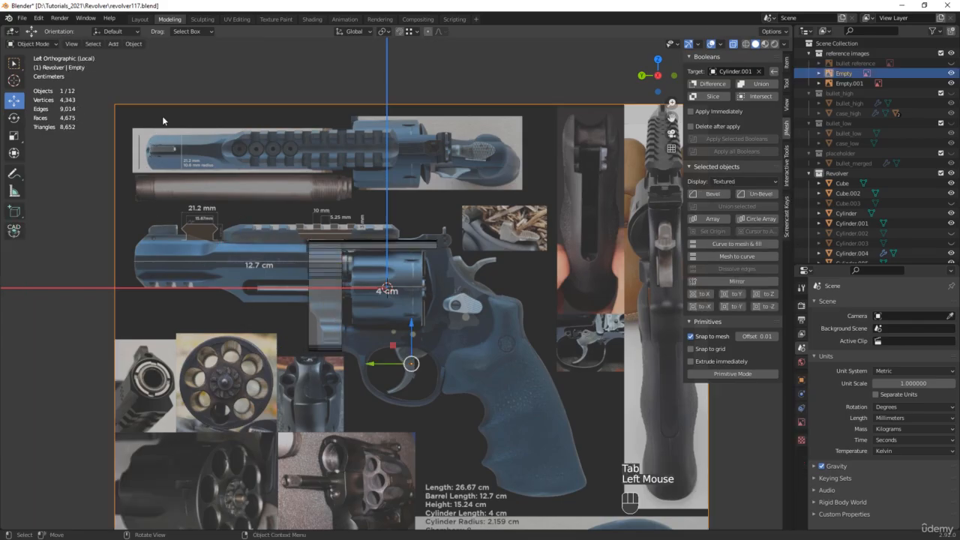
click(801, 424)
click(940, 449)
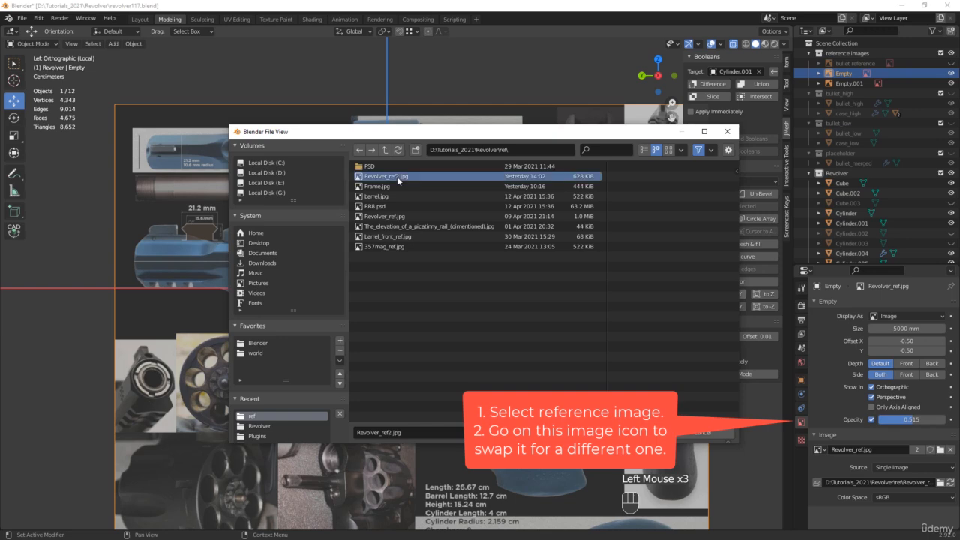
double_click(397, 176)
Reopen the frame section's mesh for editing against the lower frame in the new reference
scroll(326, 322, up, 5)
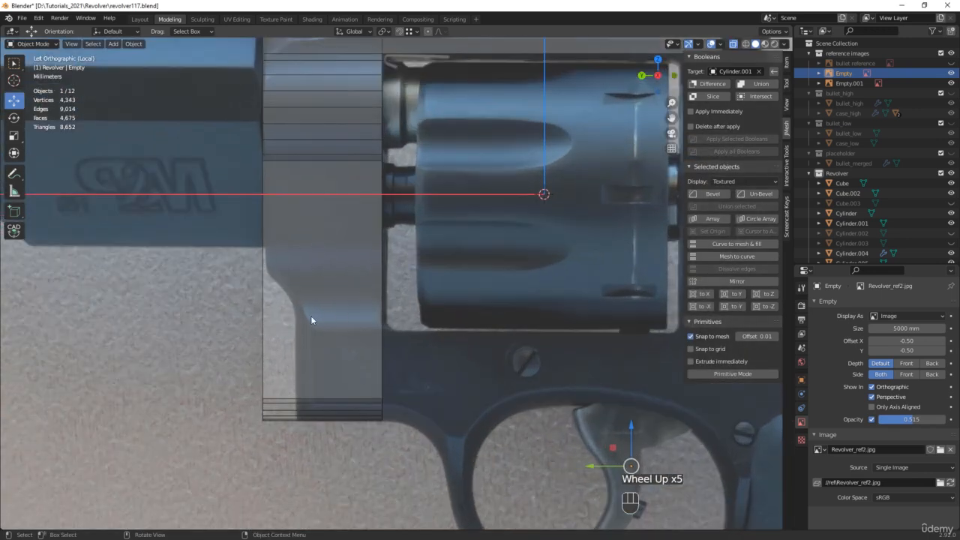
click(318, 361)
key(Tab)
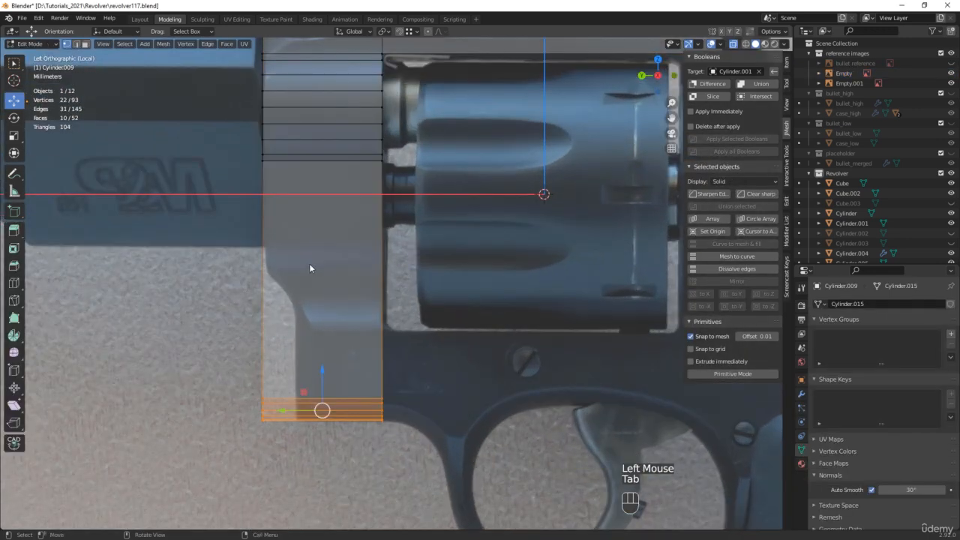